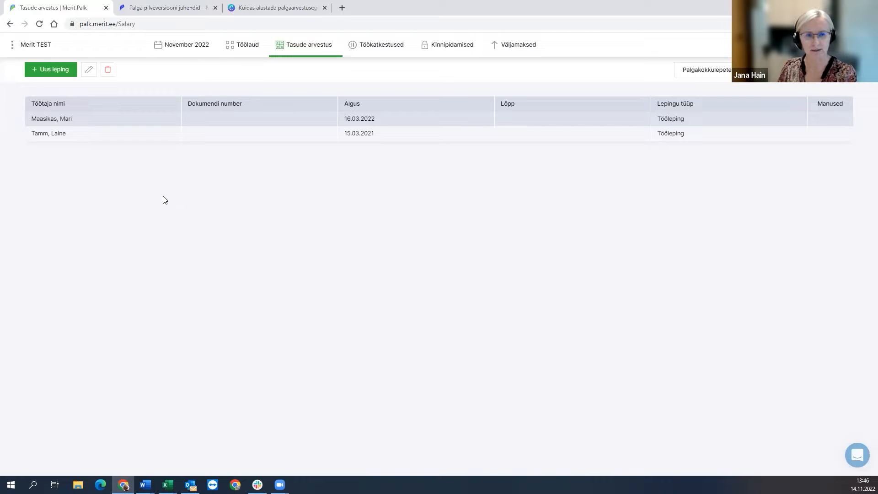
click(178, 10)
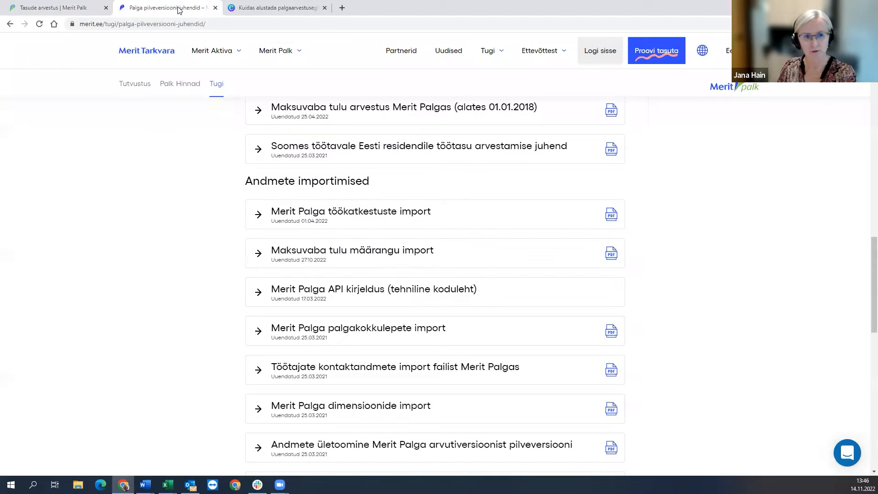
click(153, 18)
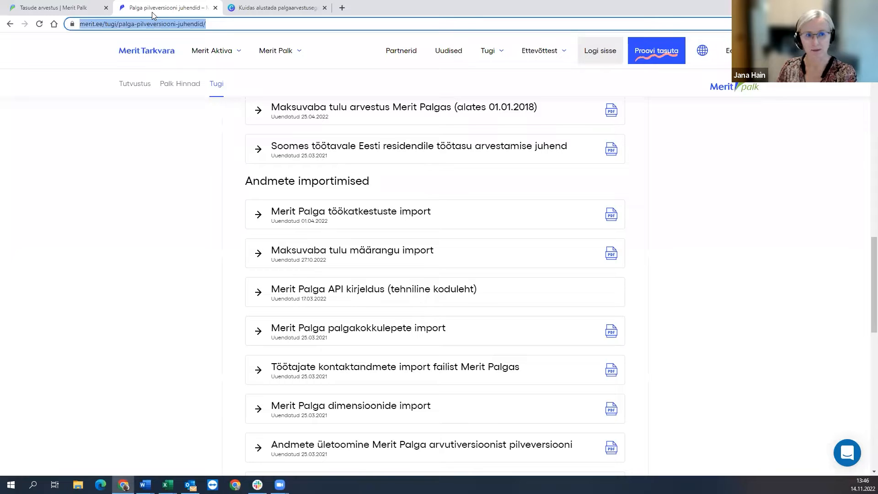
text(www.)
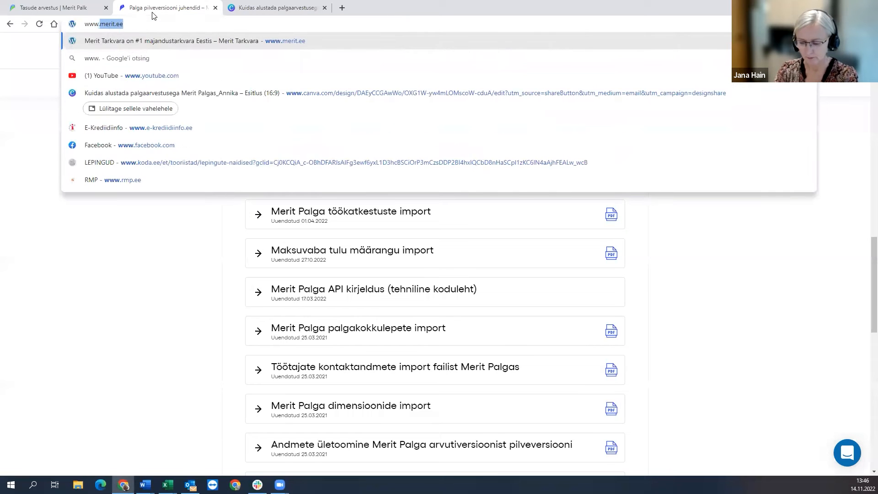
text(merit.ee)
key(Return)
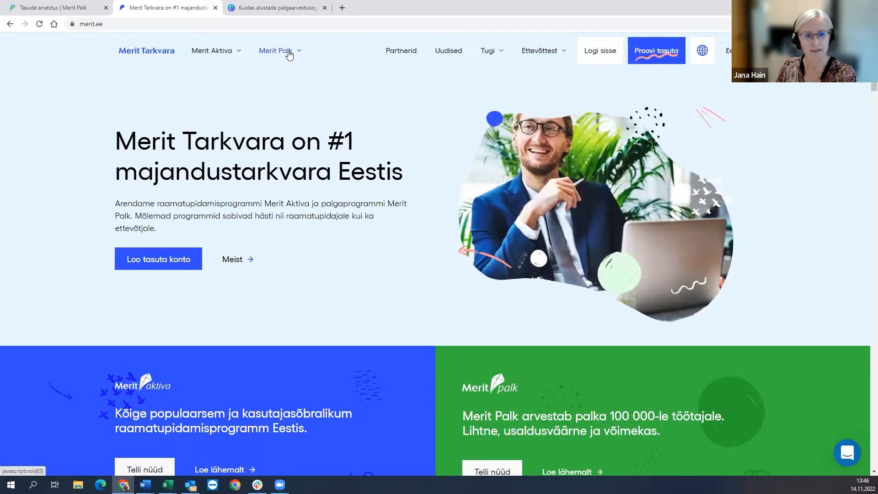
mouse_move(288, 53)
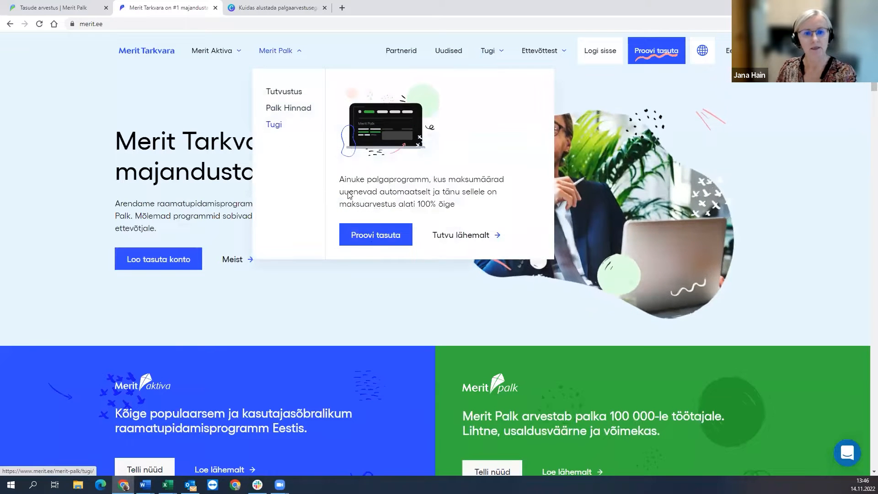
click(370, 237)
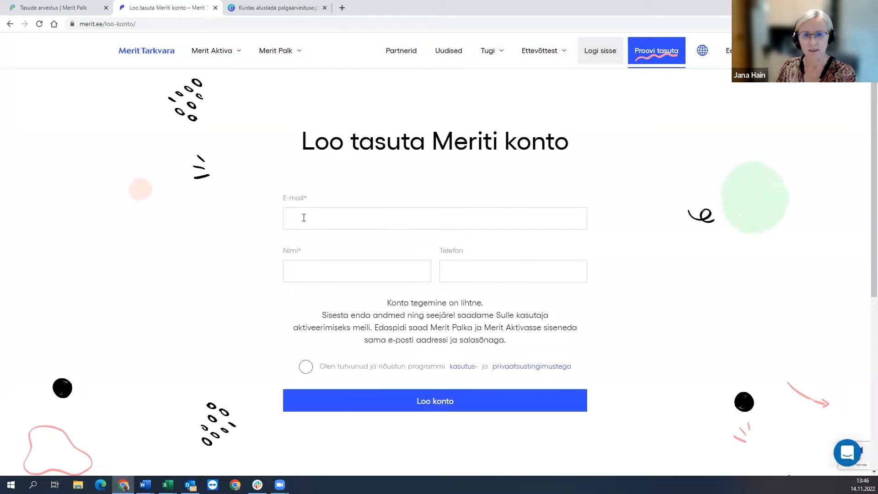
click(303, 218)
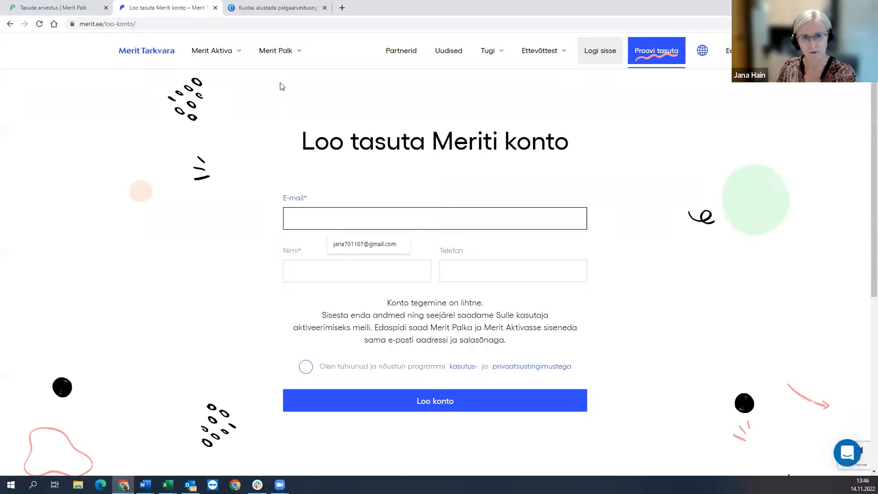
Revisit the Merit Palk free account form and open the Merit Palk introduction page.
click(274, 54)
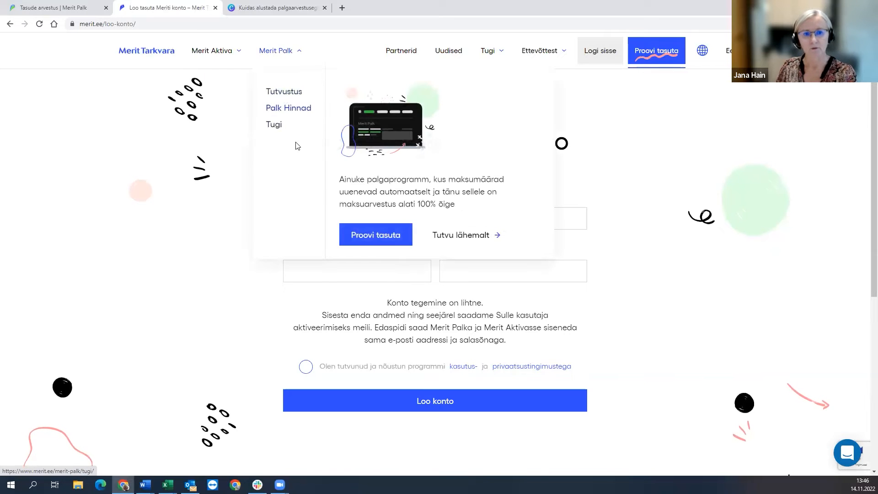
click(374, 238)
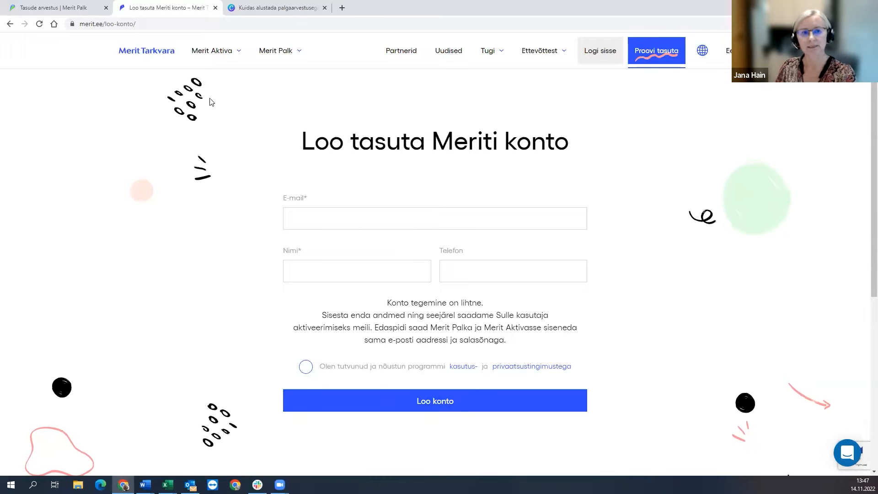
click(288, 53)
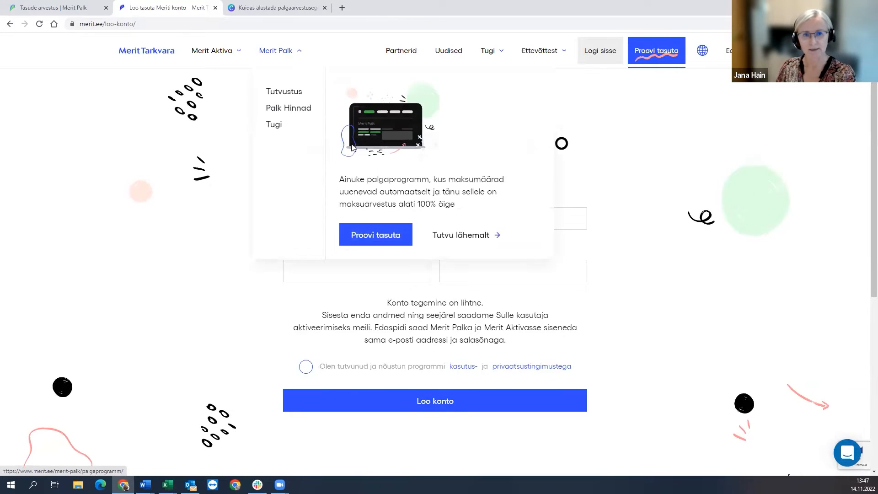
click(368, 237)
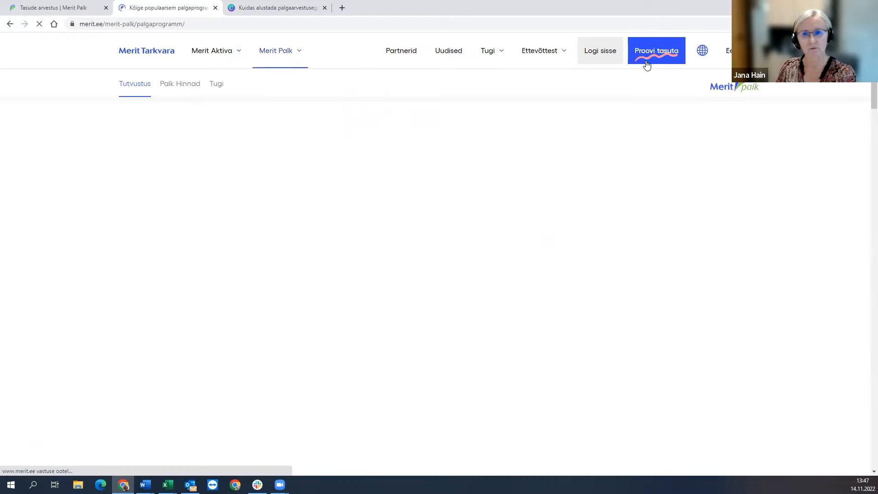
Open Merit Palk from the website's login page and log out of the current session.
click(579, 57)
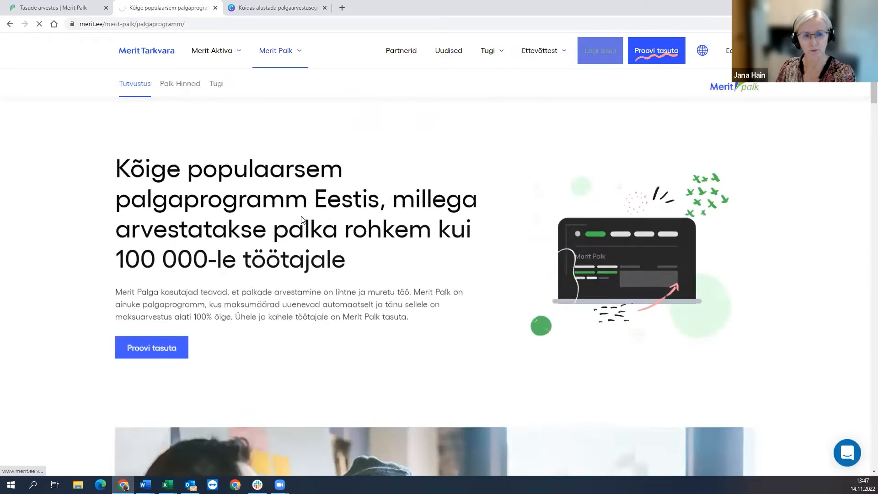
click(486, 257)
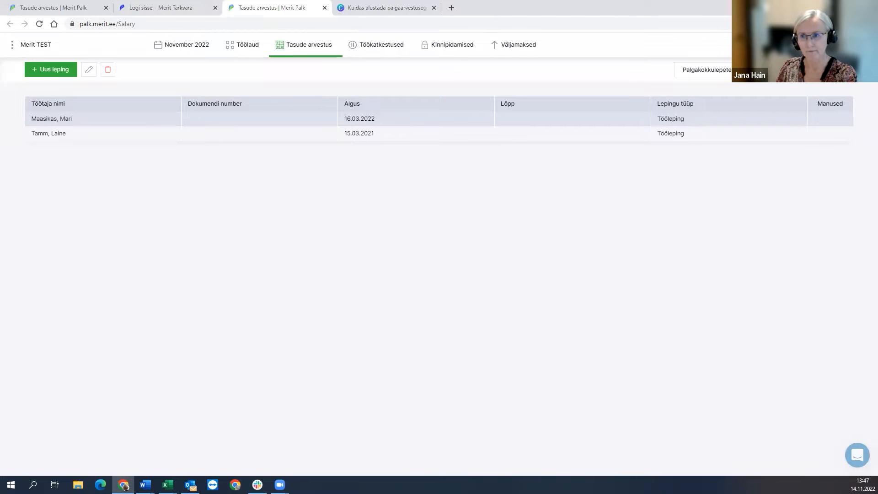
click(860, 45)
click(719, 235)
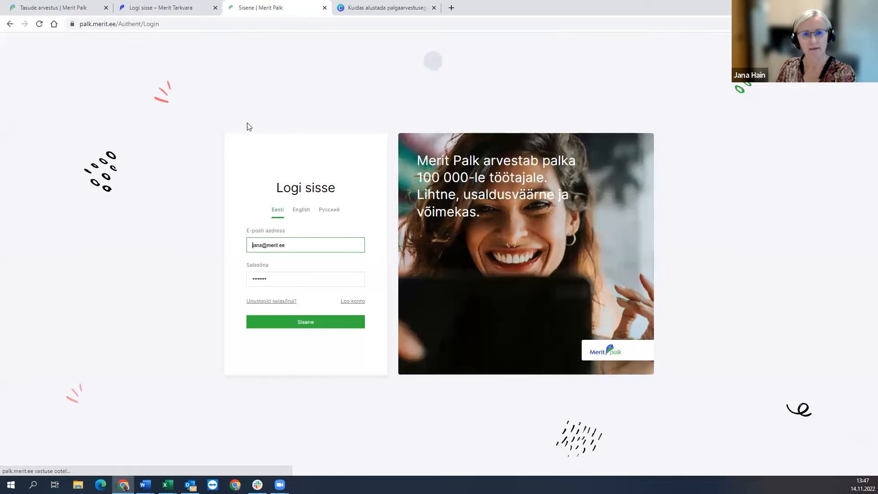
Log in to Merit Palk with the already filled-in e-mail address and password.
drag(308, 246, 234, 243)
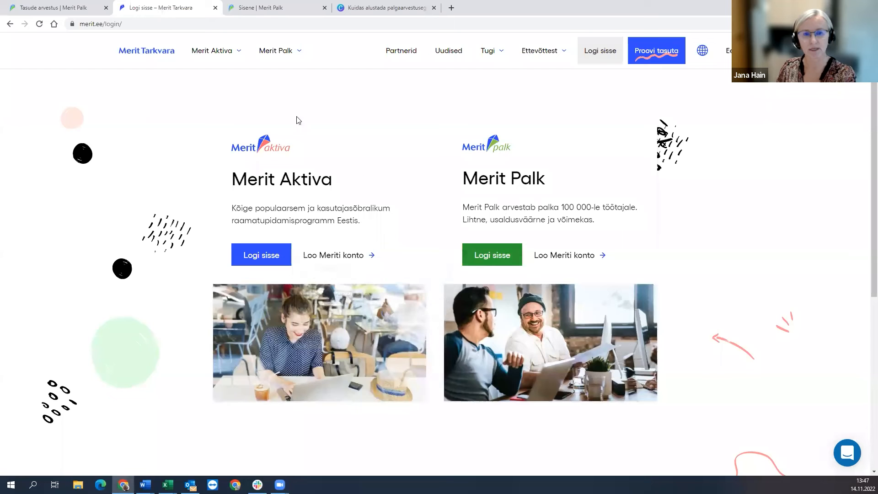
click(138, 8)
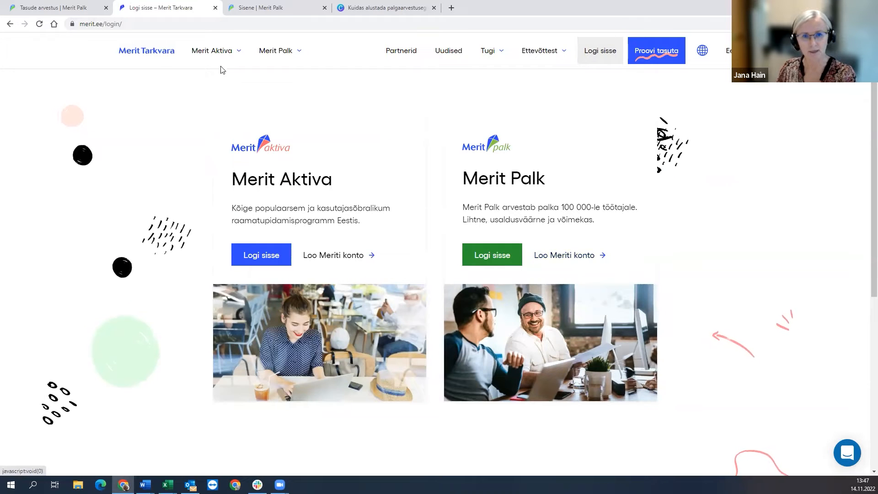
click(233, 8)
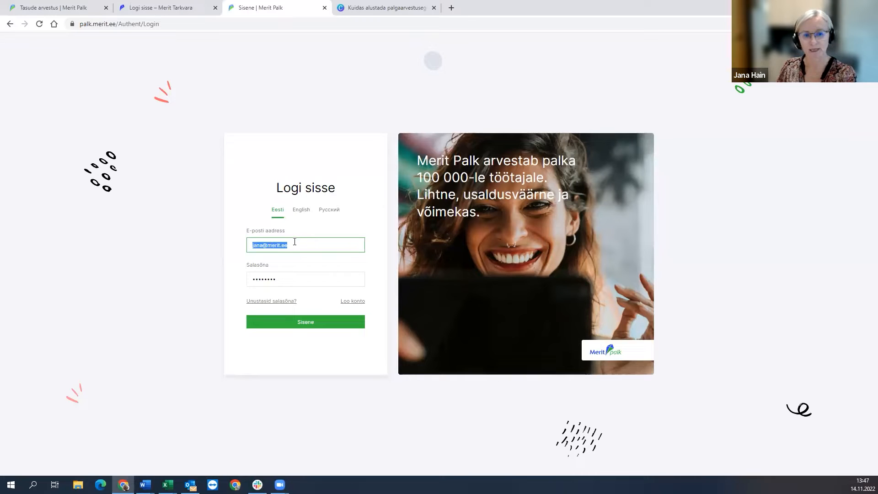
click(298, 320)
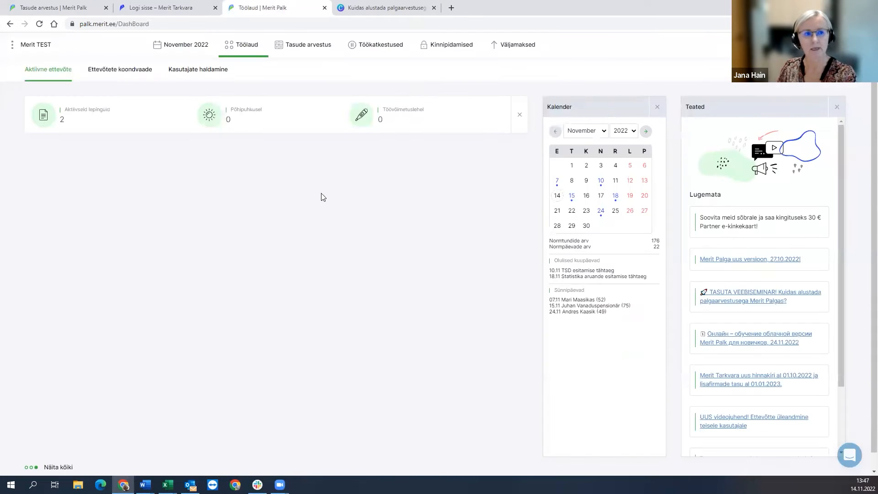
Open the form for adding a new company from the company list.
click(38, 48)
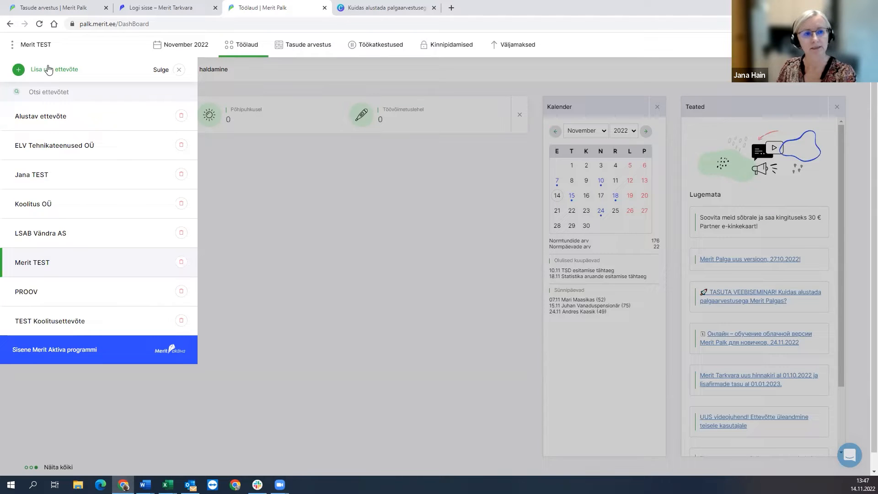
click(49, 70)
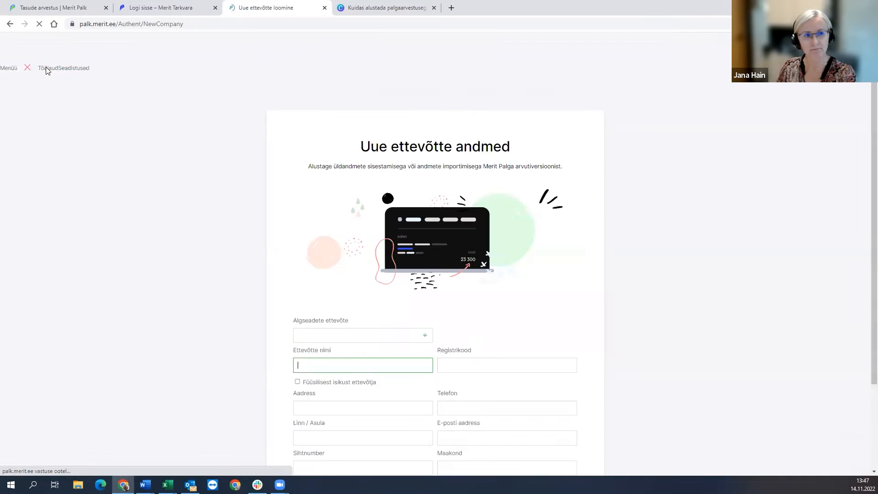
scroll(543, 222, down, 2)
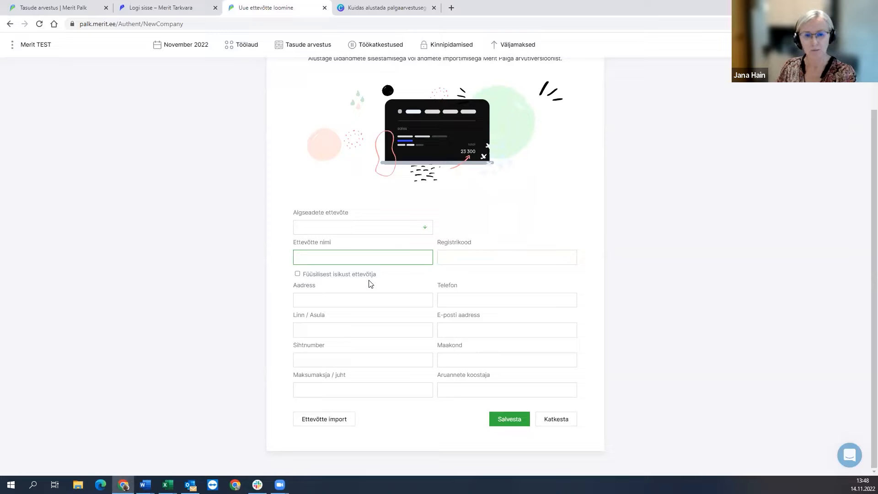
click(322, 419)
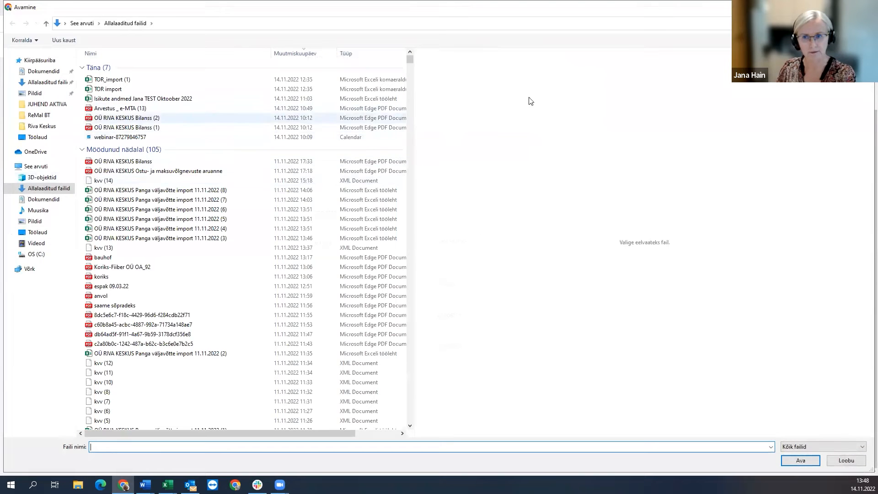
key(Escape)
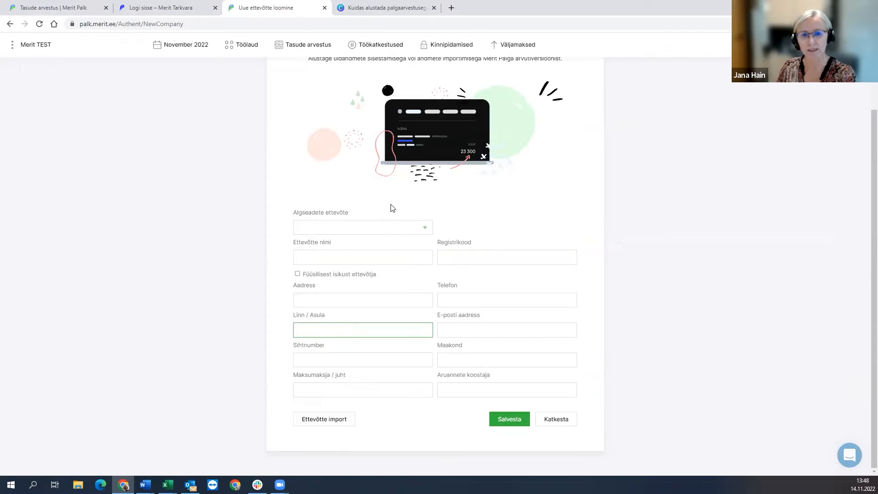
click(505, 355)
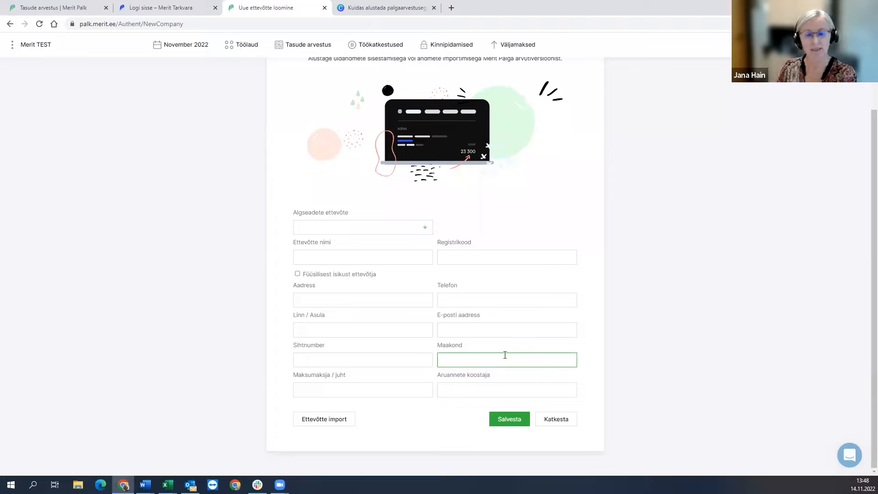
Look up "merit ta" as the new company's name and fill in its details by choosing aktsiaselts Merit Tarkvara.
click(363, 258)
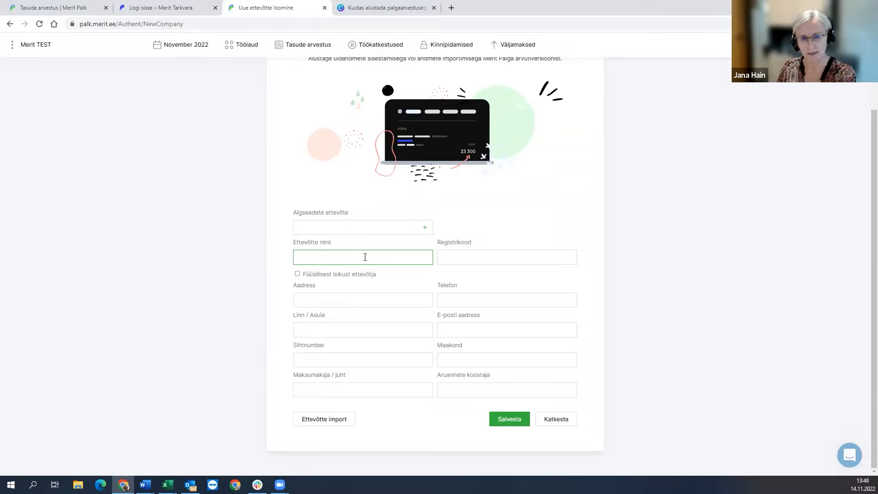
click(370, 231)
click(362, 255)
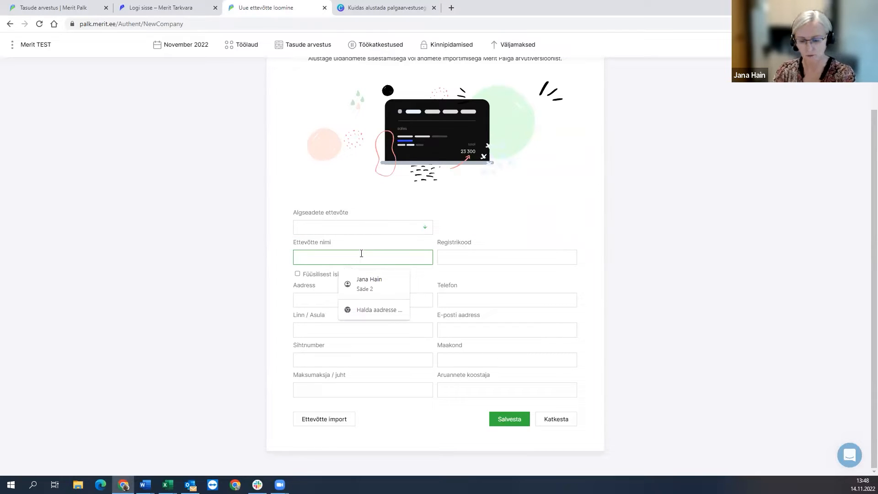
text(merit ta)
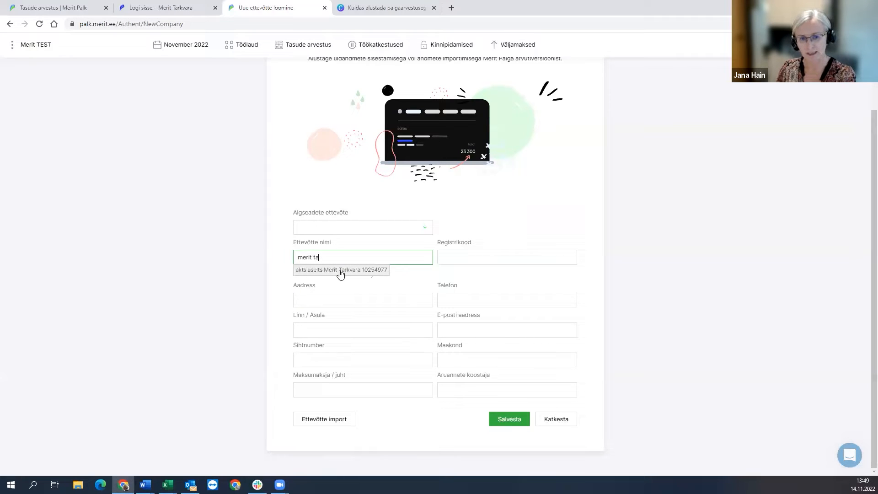
click(341, 271)
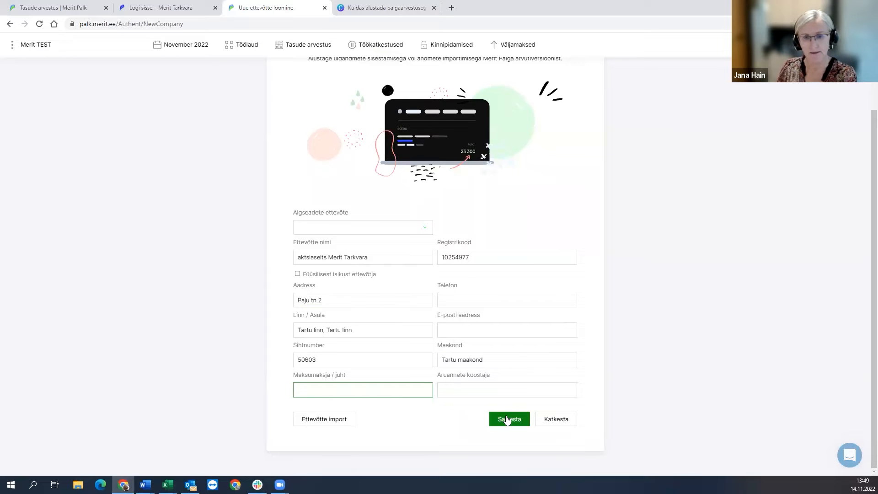
Leave the company's phone and e-mail address blank and save the new company.
click(464, 298)
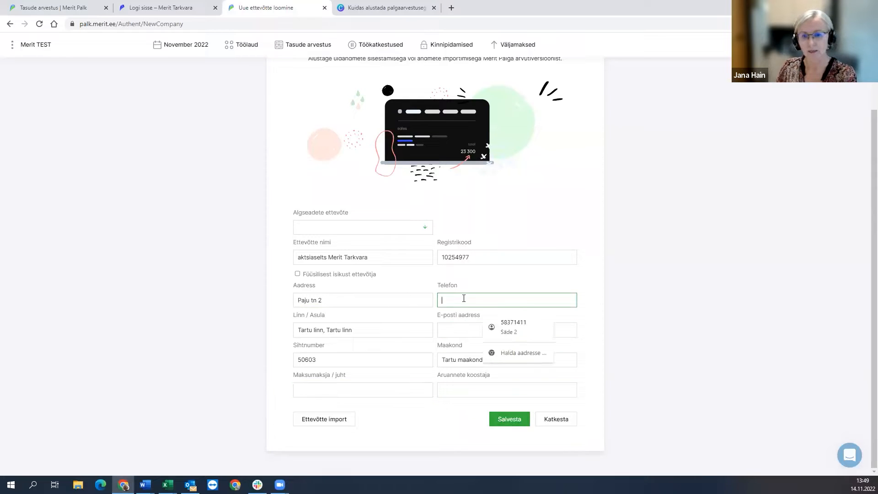
click(453, 330)
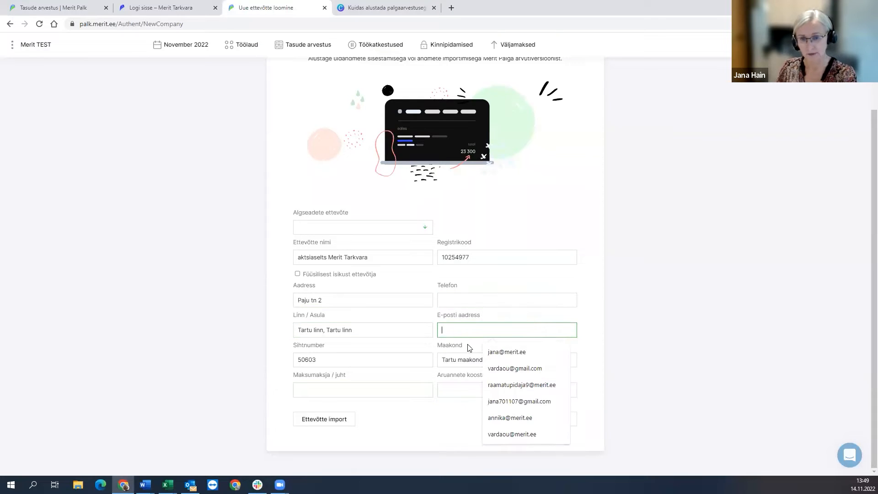
click(449, 432)
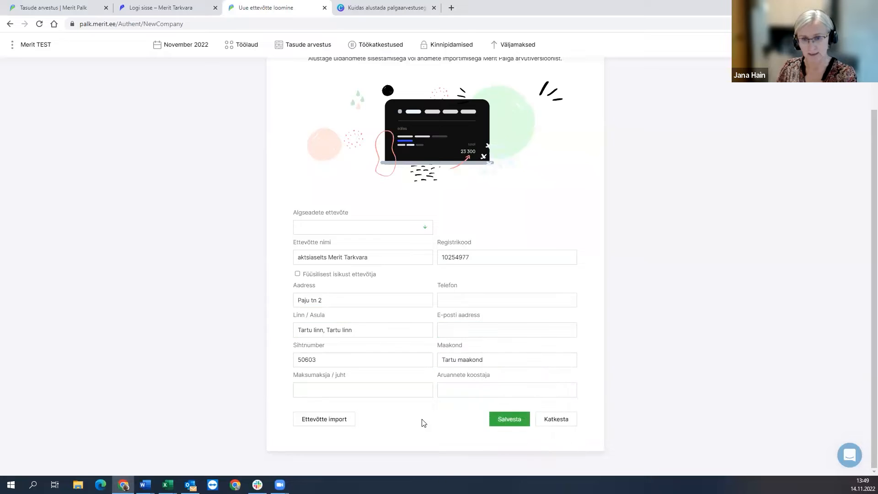
click(502, 422)
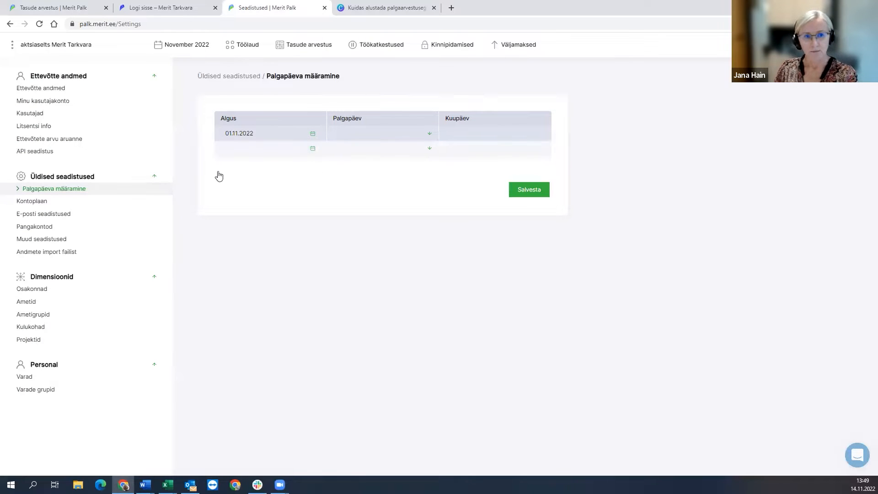
Check the payroll period list for the months that can be added, and close it without adding one.
mouse_move(183, 48)
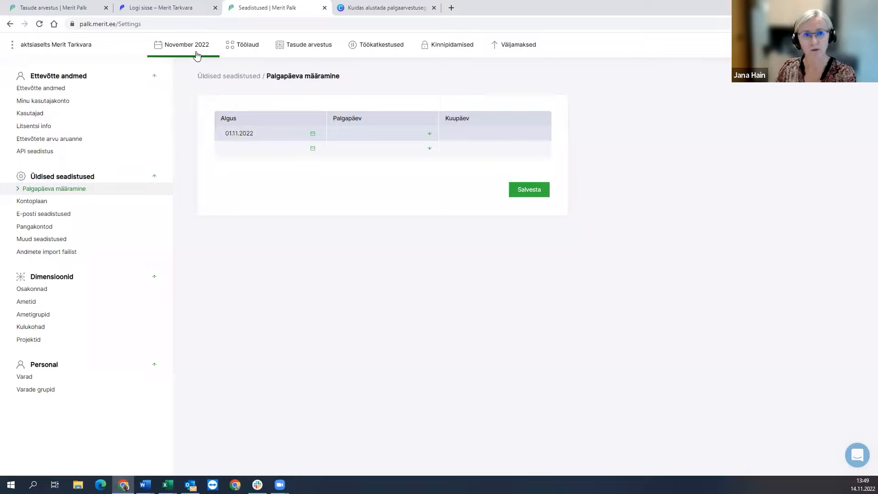
click(183, 45)
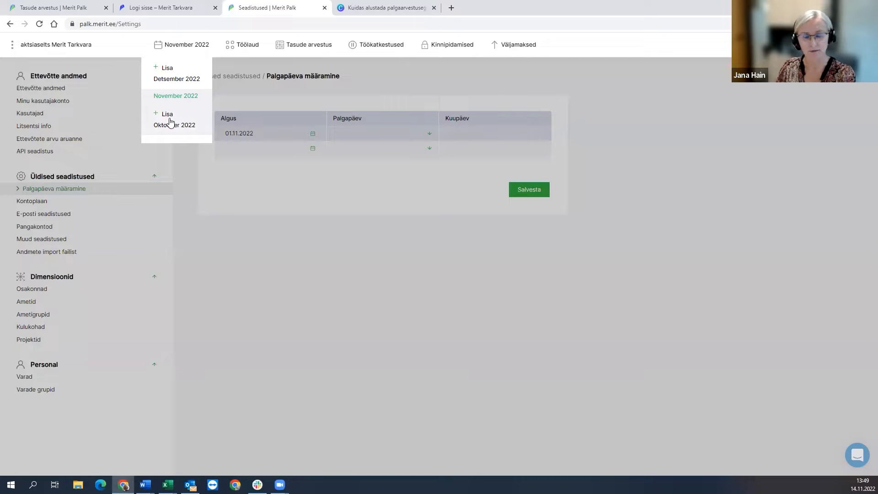
click(363, 220)
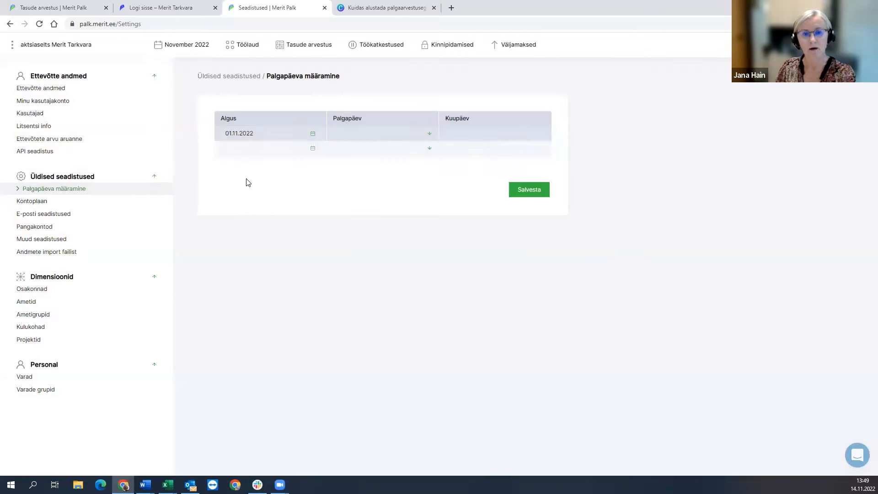
For the payday entry starting 01.11.2022, set the payday to Järgmisel kuul with date 10 and save it.
click(349, 135)
double_click(274, 135)
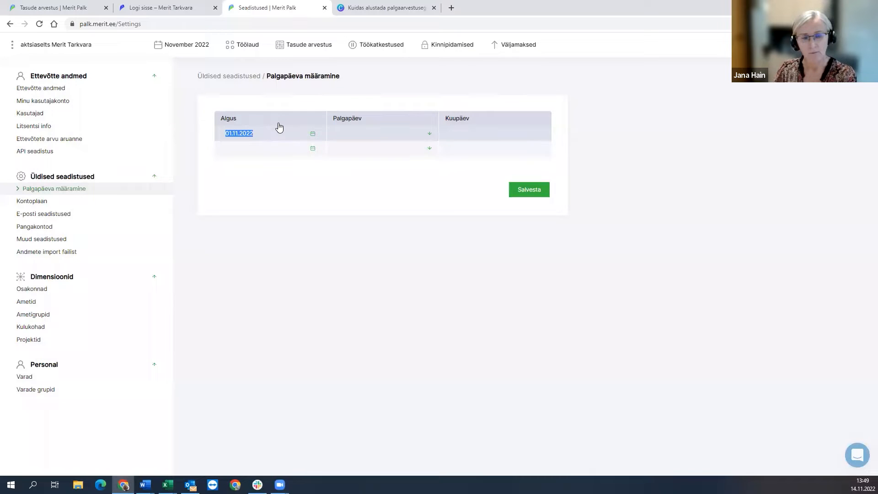
click(337, 132)
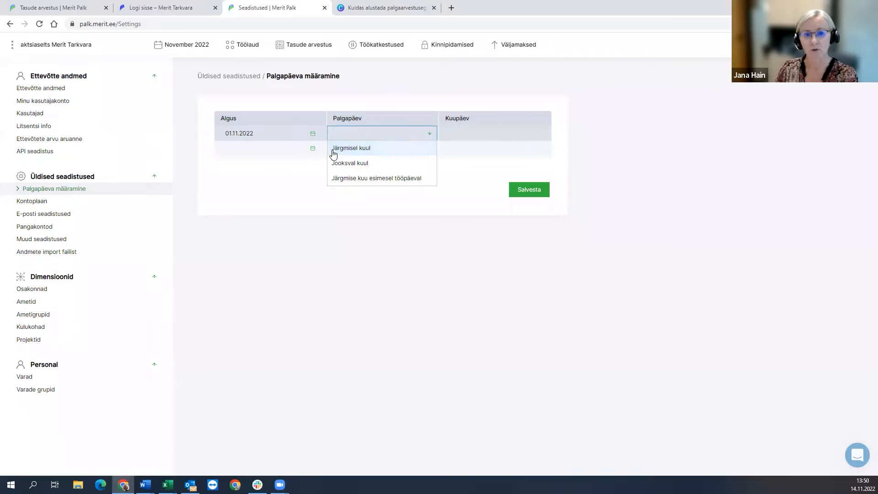
click(351, 154)
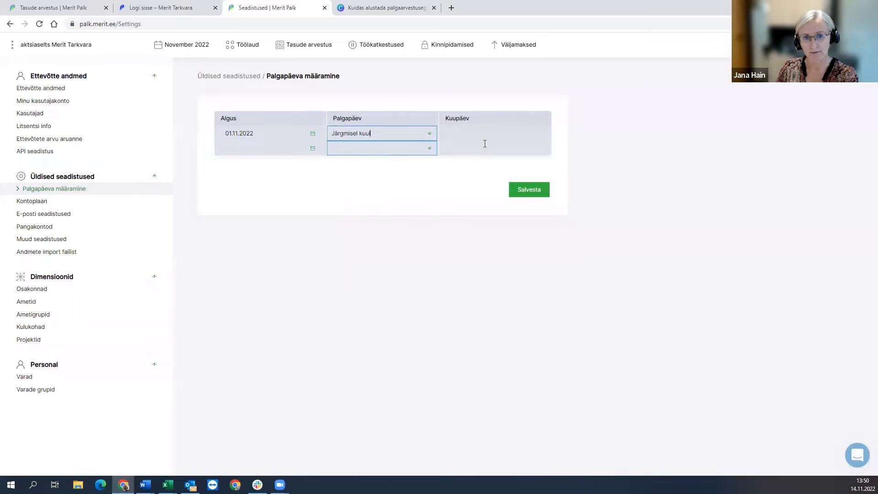
click(537, 137)
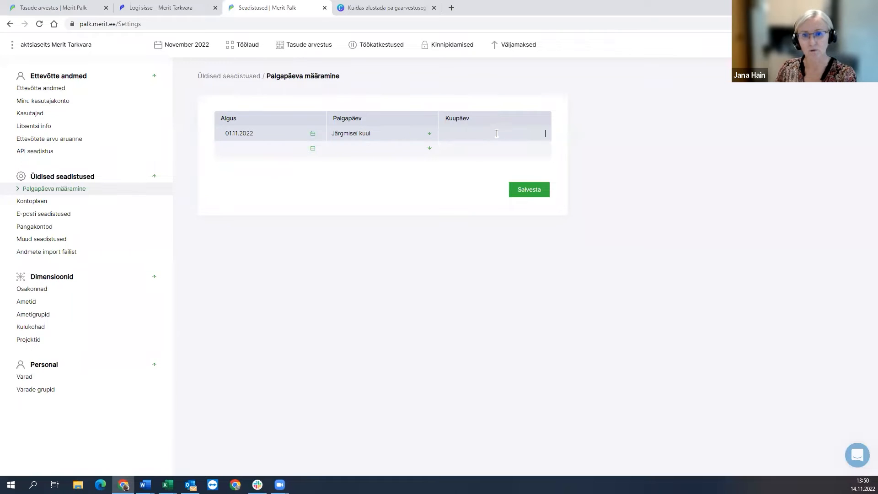
text(10)
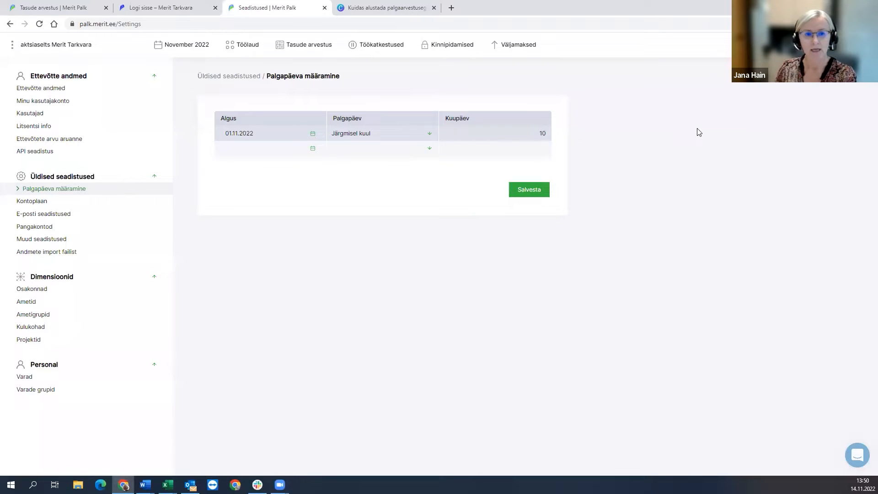
click(523, 194)
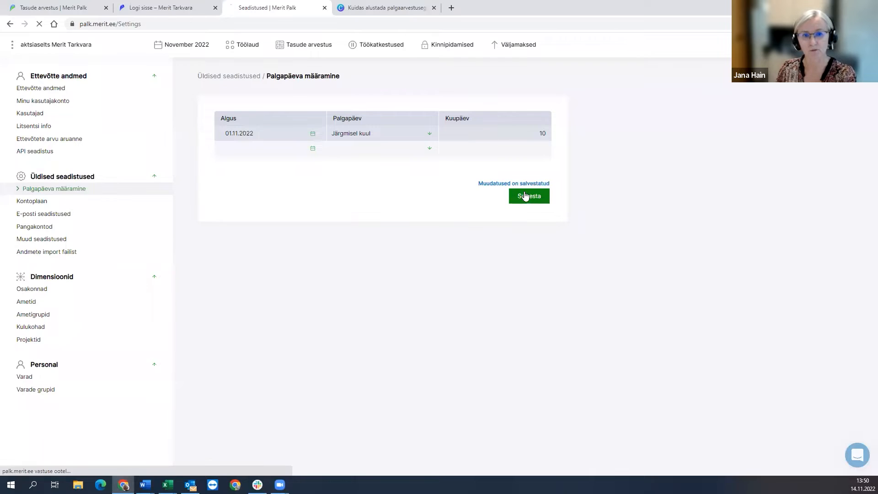
Add Oktoober 2022 as an earlier payroll period for the company.
click(187, 49)
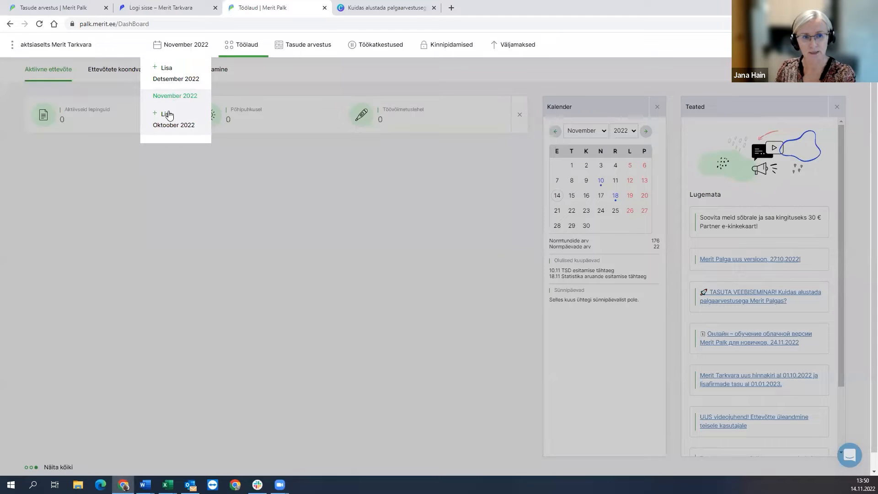
click(167, 114)
click(284, 133)
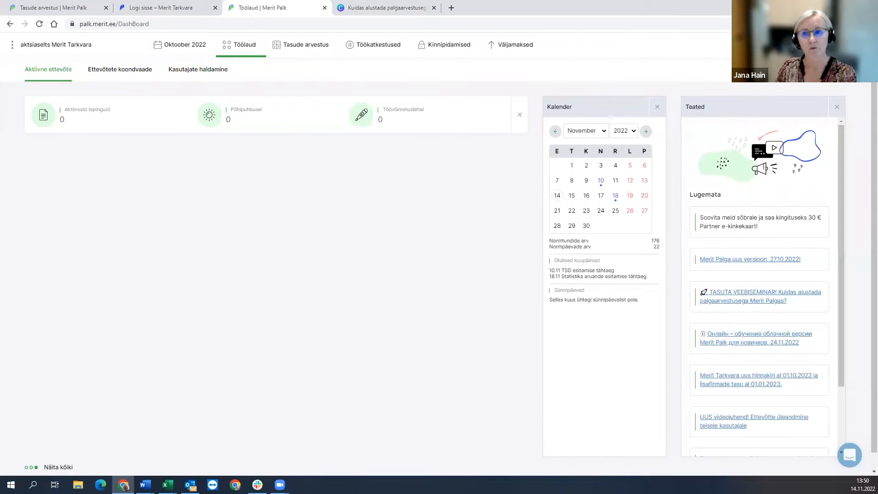
In the company's payday settings, set the existing entry's start date to 01.10.2022.
click(805, 44)
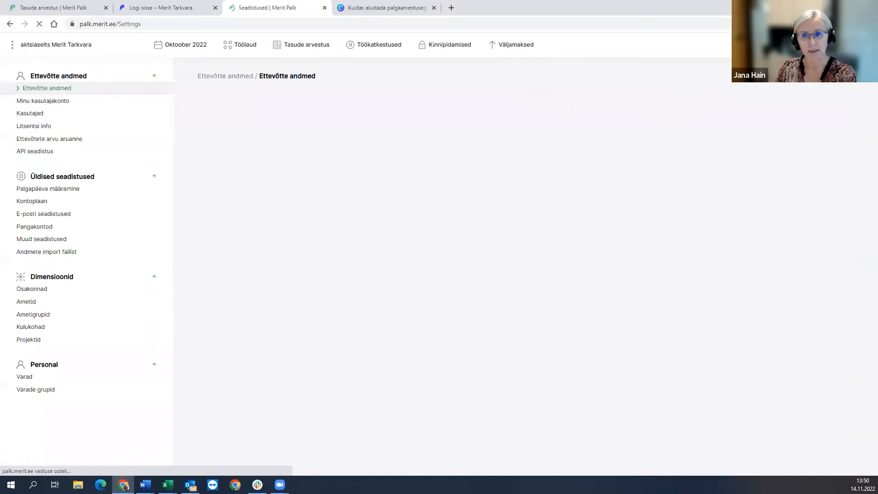
click(36, 190)
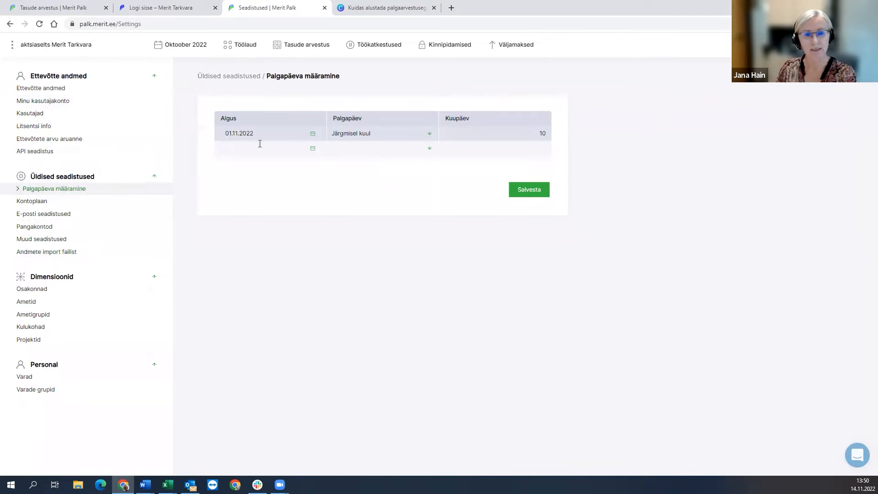
double_click(274, 133)
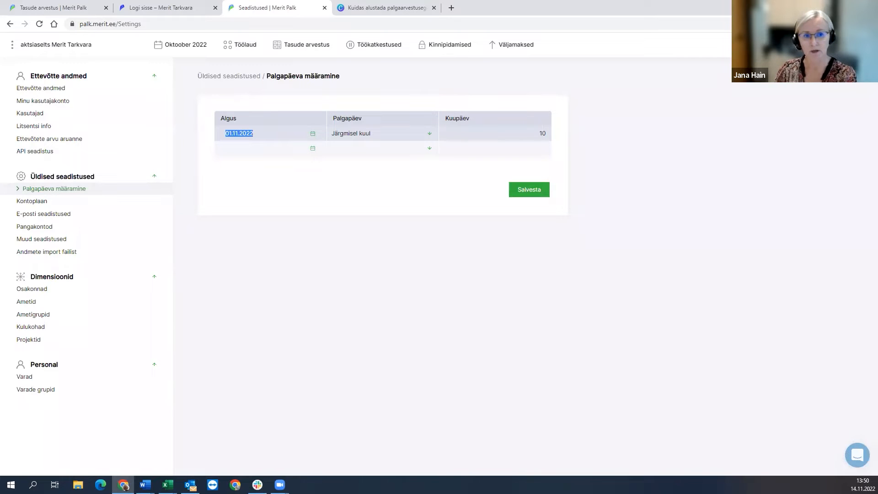
text(01.10.2022)
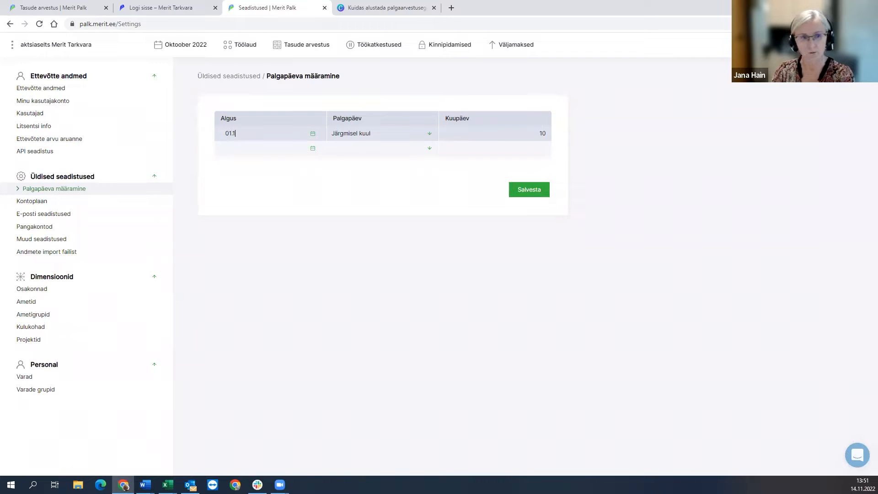
key(Tab)
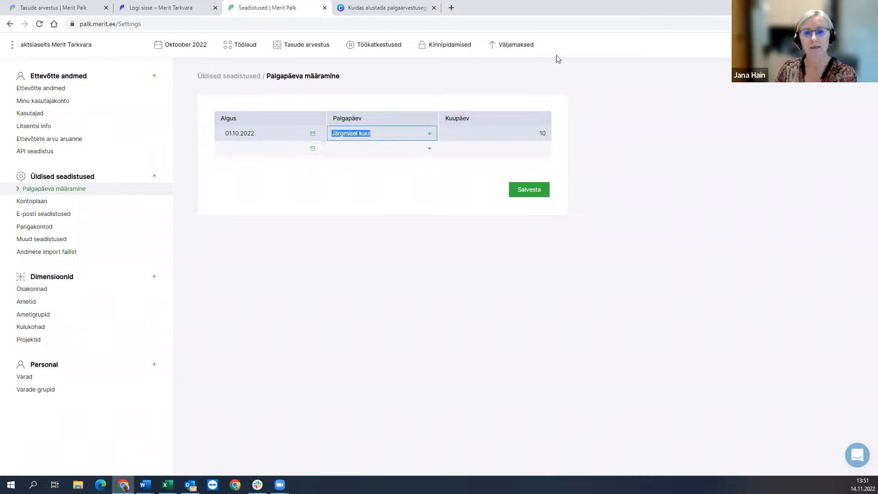
key(Tab)
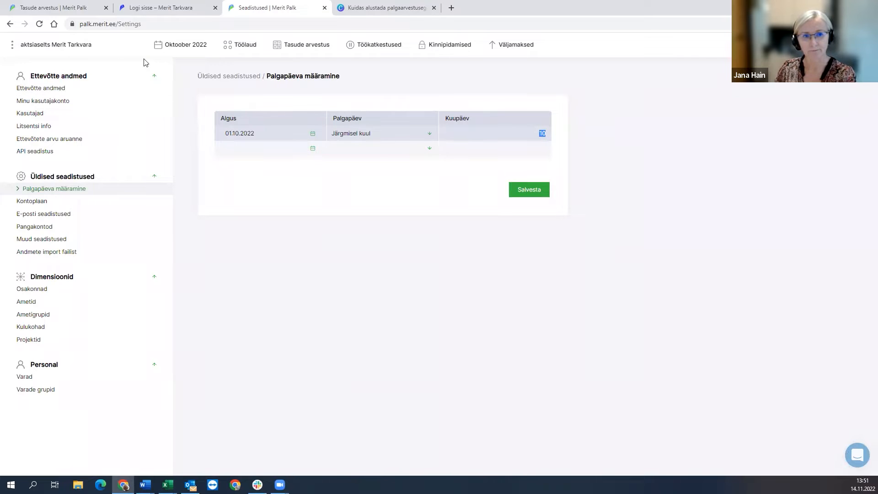
Switch the active payroll period to November 2022 and back to Oktoober 2022, reviewing the available months.
click(176, 50)
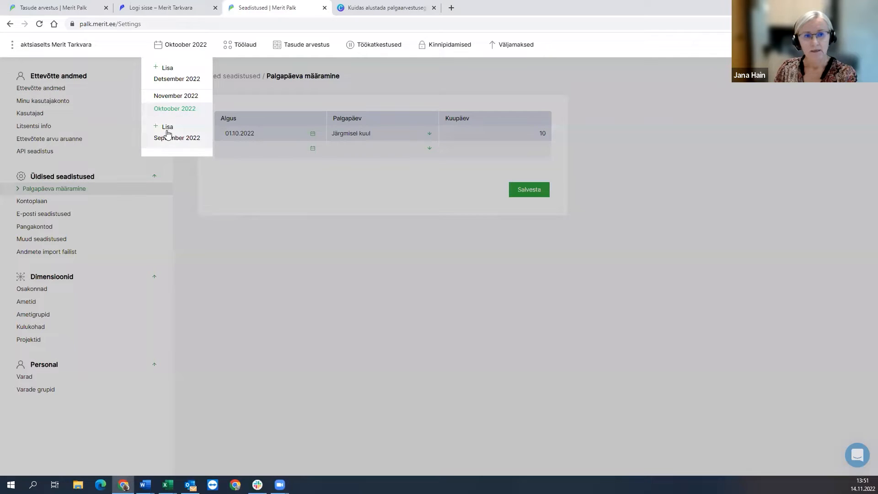
click(393, 214)
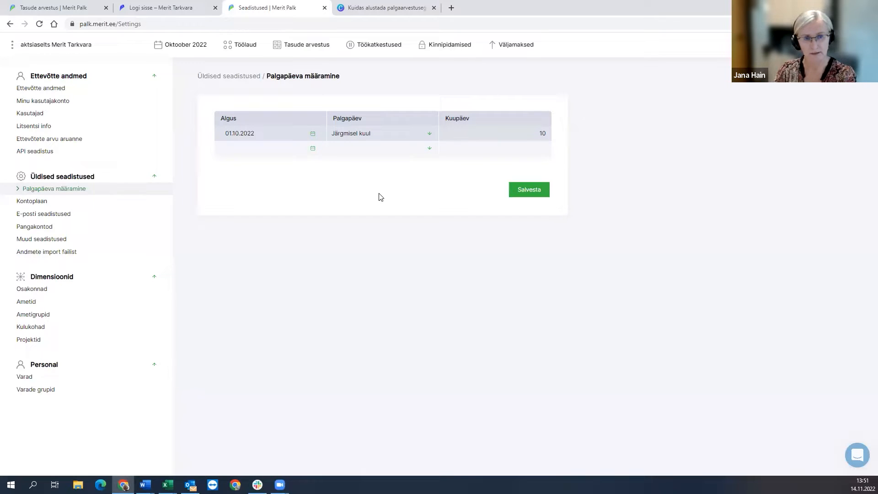
click(181, 47)
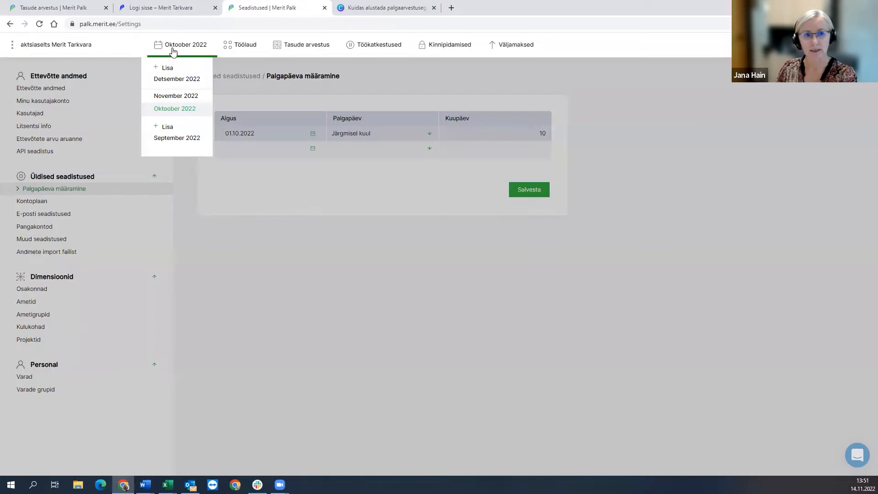
click(161, 97)
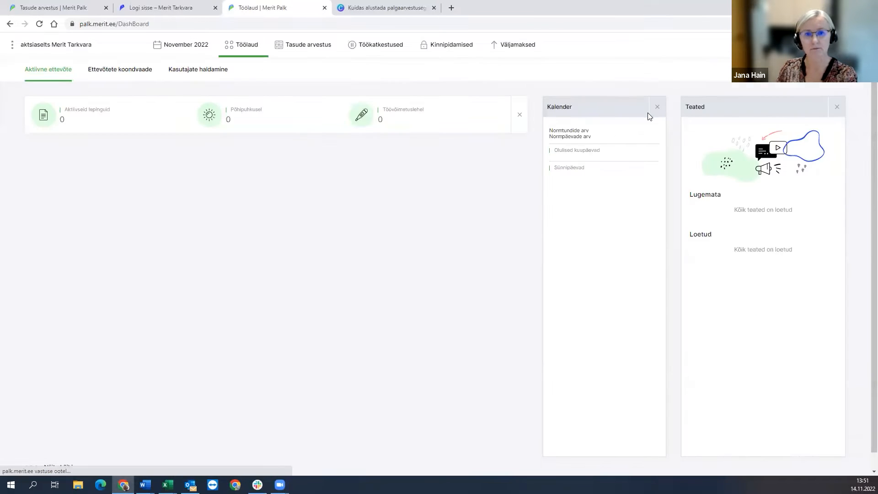
click(183, 45)
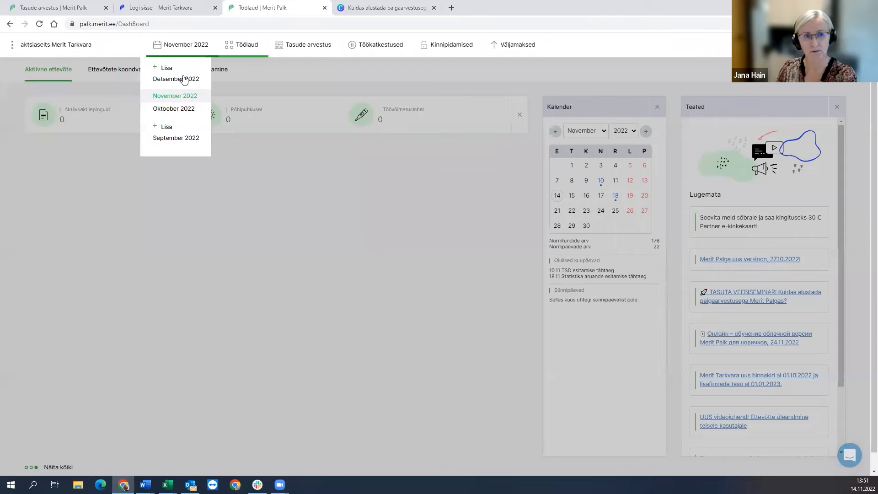
click(177, 108)
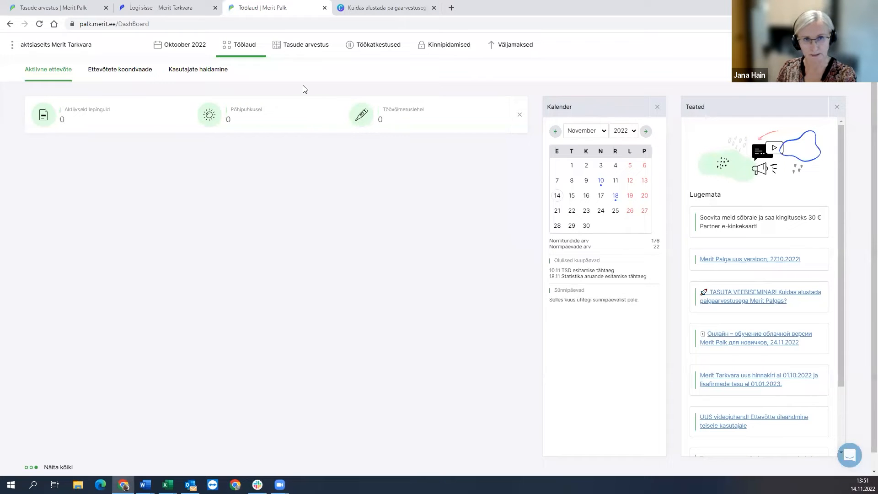
click(194, 47)
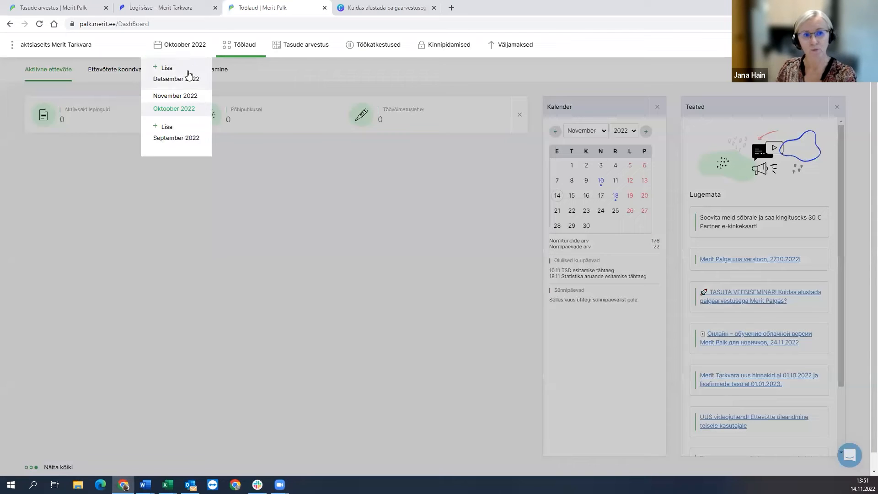
click(185, 108)
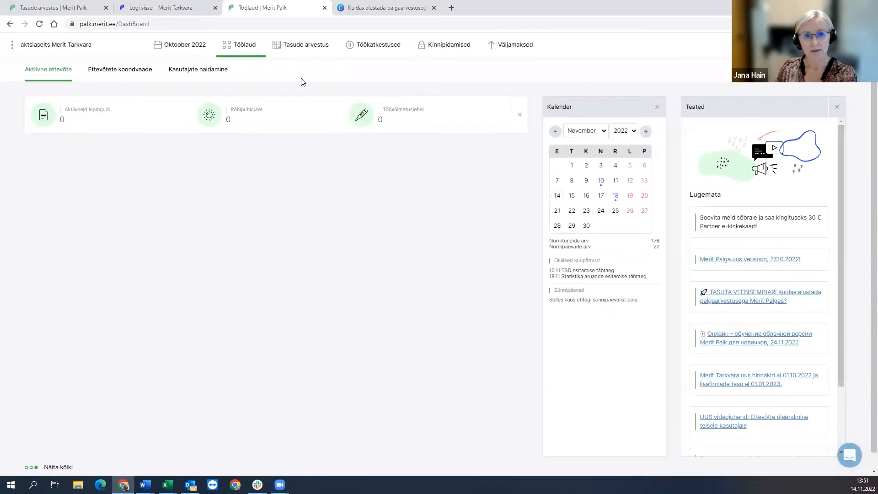
click(184, 46)
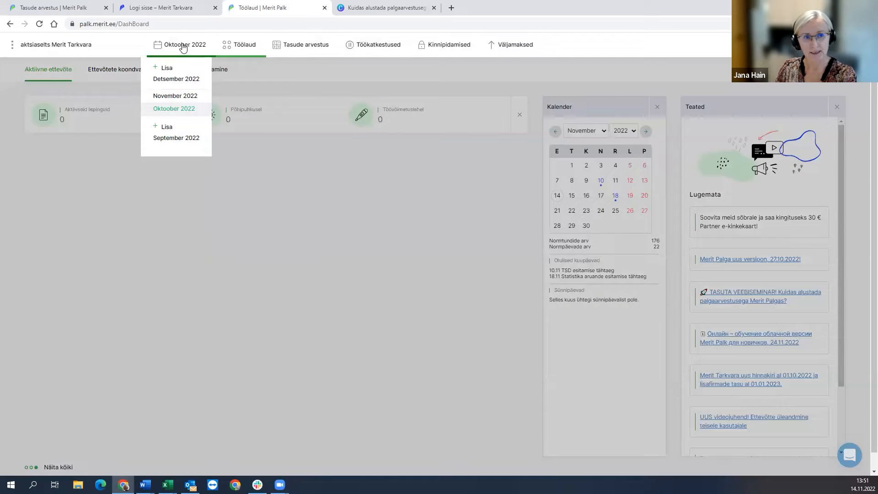
click(401, 133)
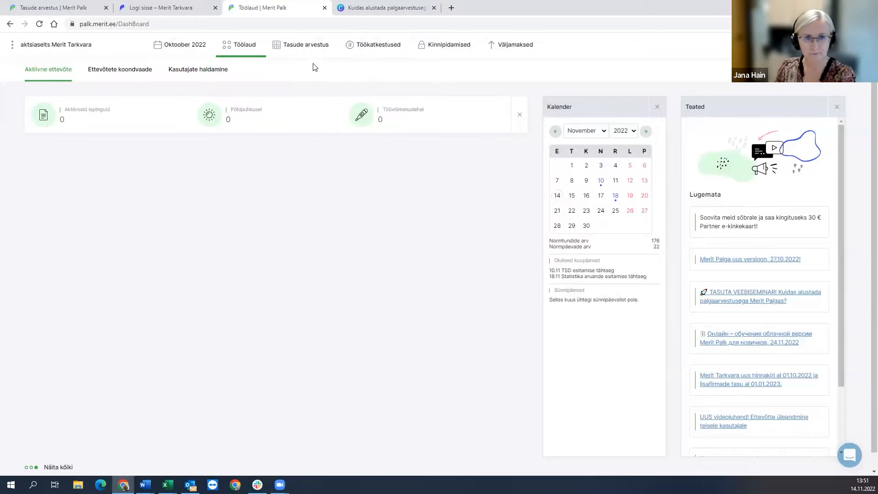
Open the chart of accounts (Kontoplaan) in the settings and look through its account codes, names and types.
click(300, 49)
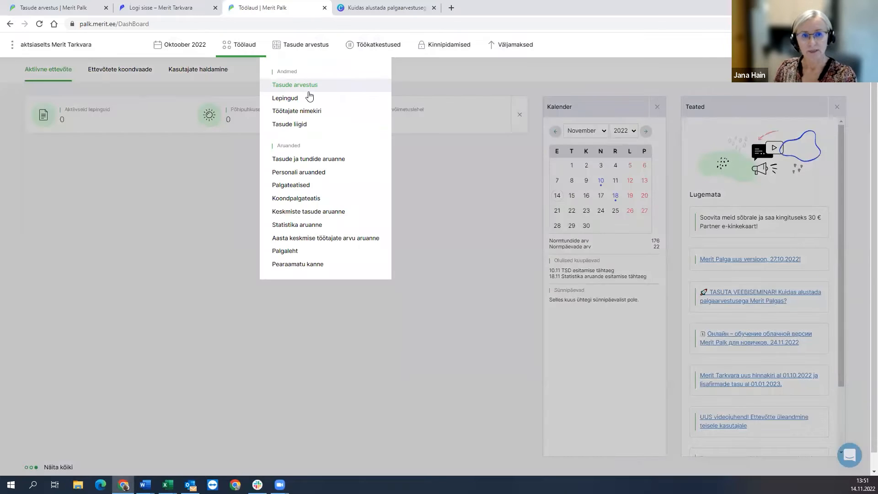
click(805, 44)
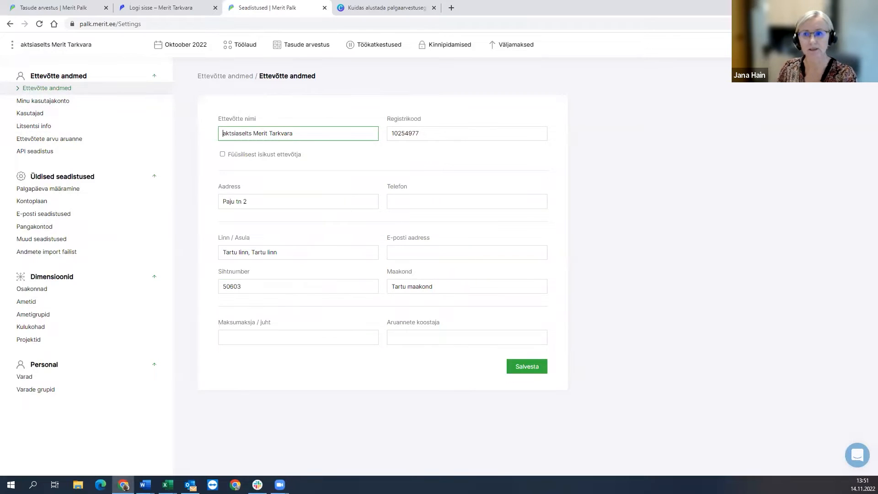
click(21, 201)
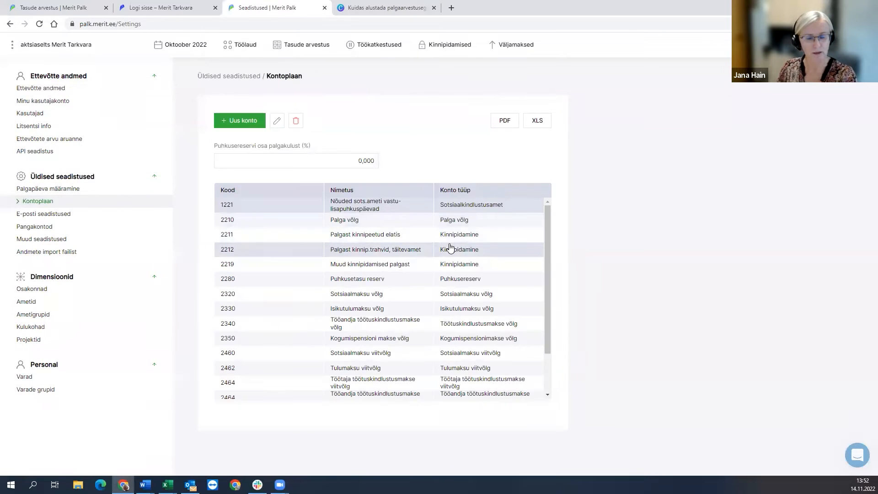
scroll(411, 277, down, 1)
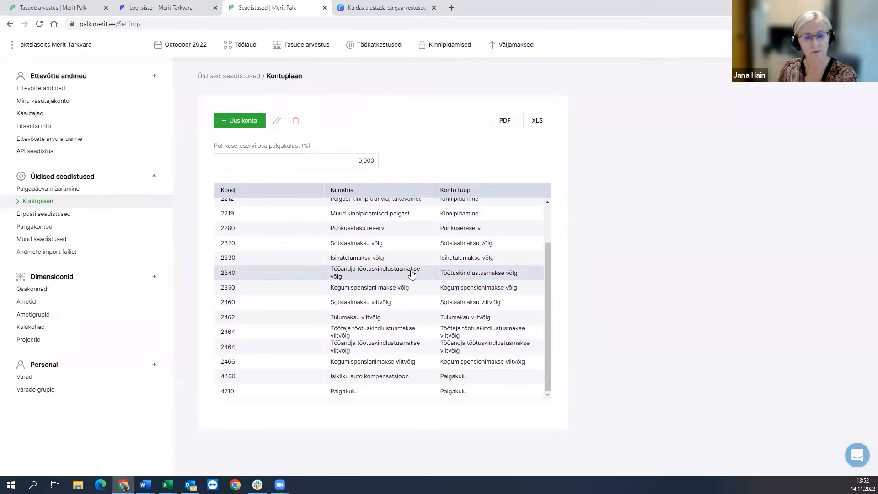
scroll(413, 273, up, 1)
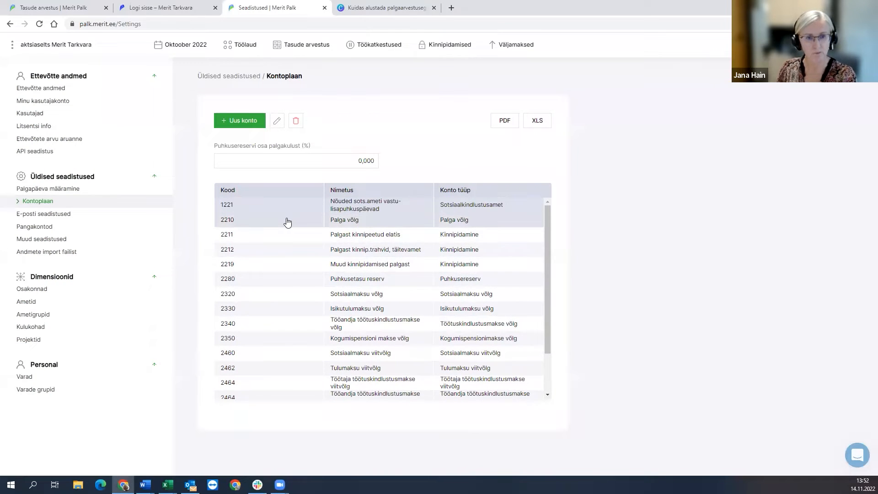
Open the Palga võlg account to inspect its code, and close it without saving changes.
double_click(287, 222)
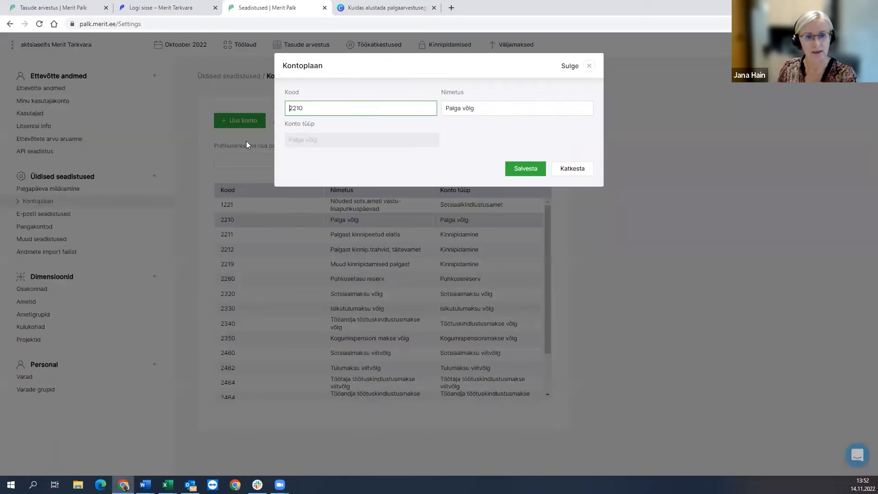
drag(294, 108, 333, 108)
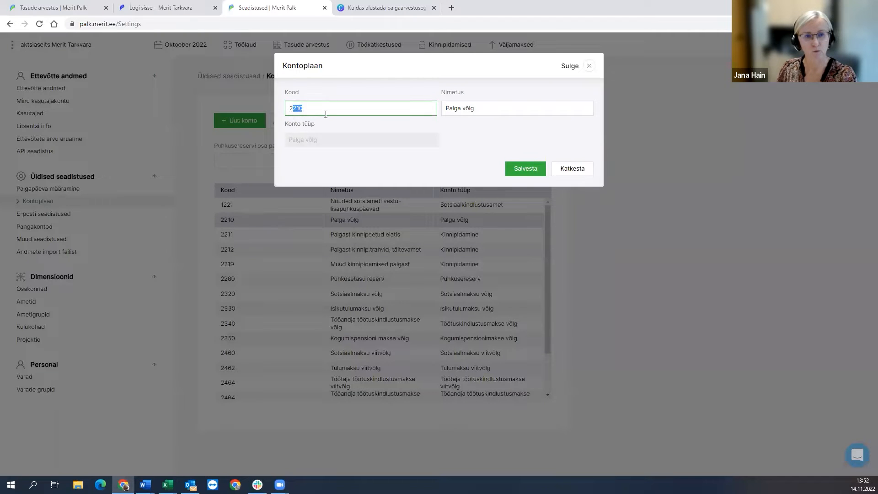
click(585, 172)
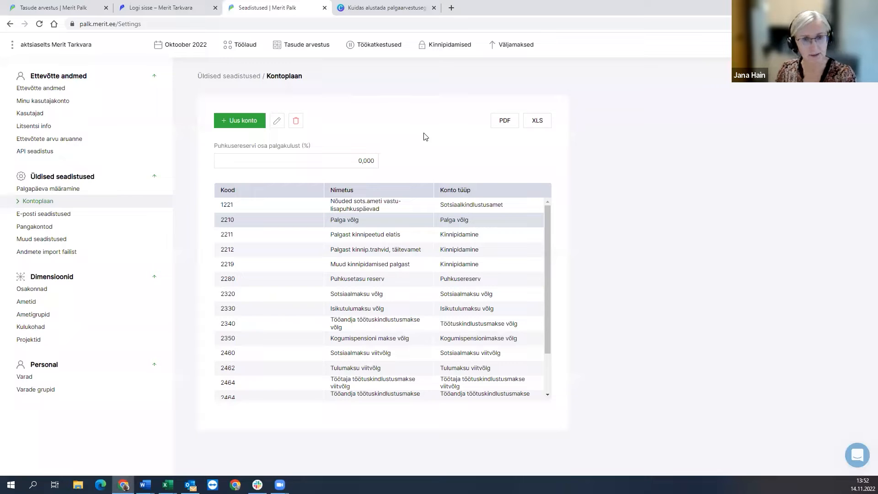
Inspect the Sotsiaalmaksu võlg account and the Töötaja töötuskindlustusmakse viitvõlg account, closing each without saving changes.
click(266, 302)
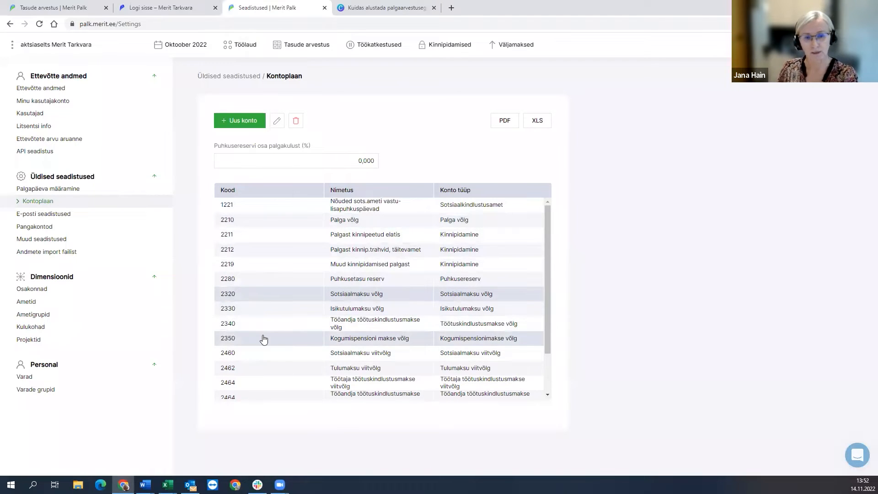
scroll(270, 340, down, 1)
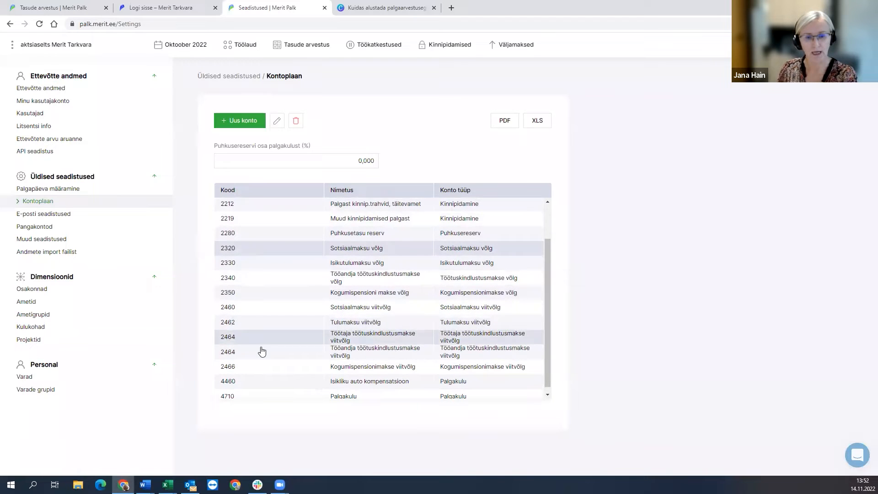
double_click(241, 250)
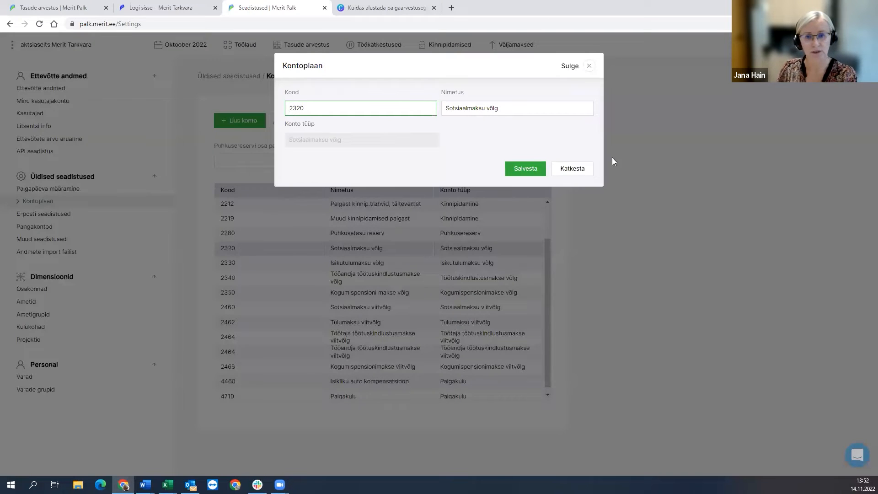
click(576, 167)
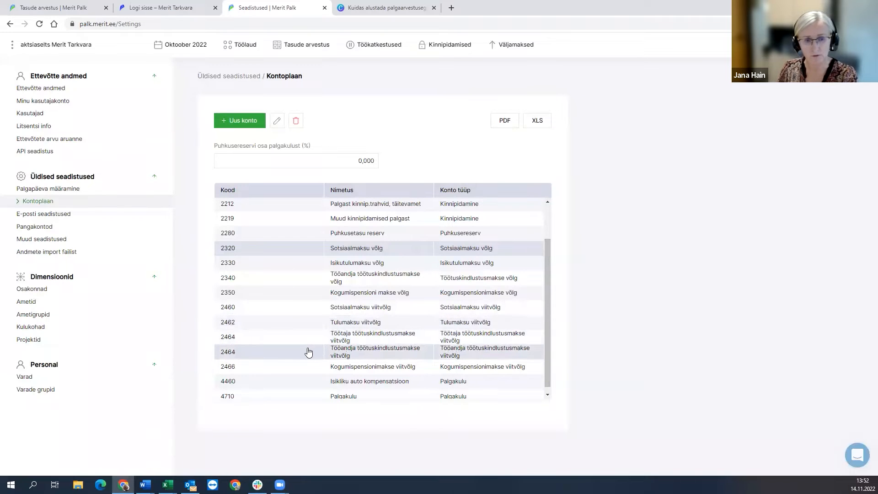
click(281, 340)
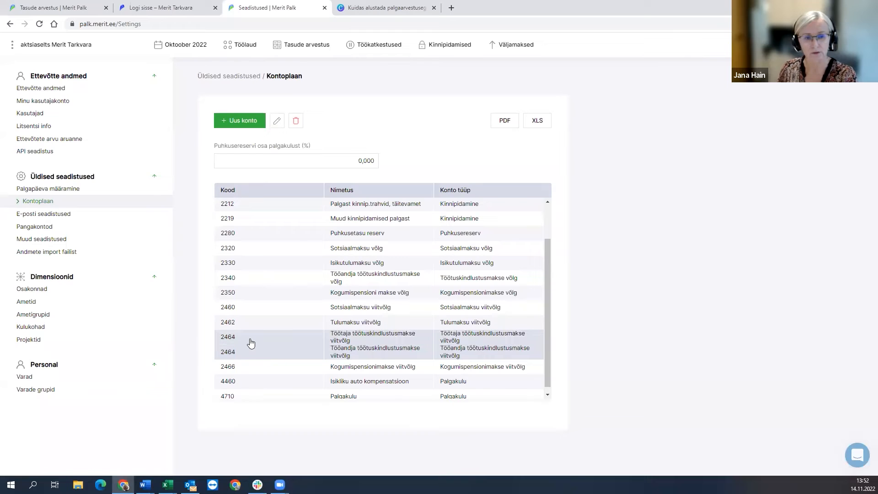
double_click(248, 345)
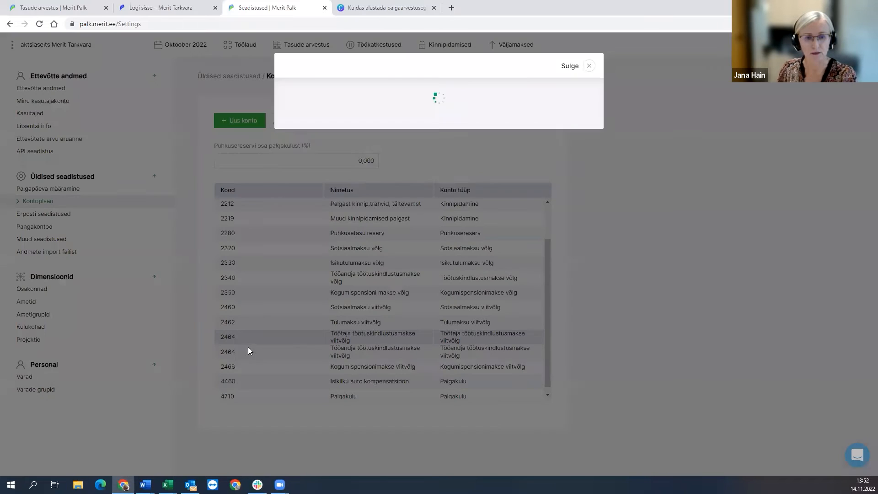
click(573, 170)
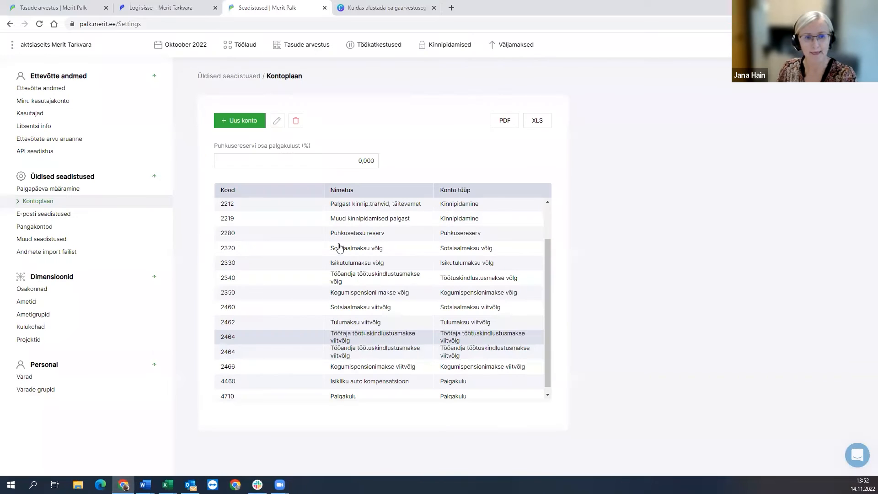
Open the Palgakulu account 4710 to examine its linked expense account codes, and close it without saving.
scroll(300, 286, up, 2)
scroll(274, 266, down, 2)
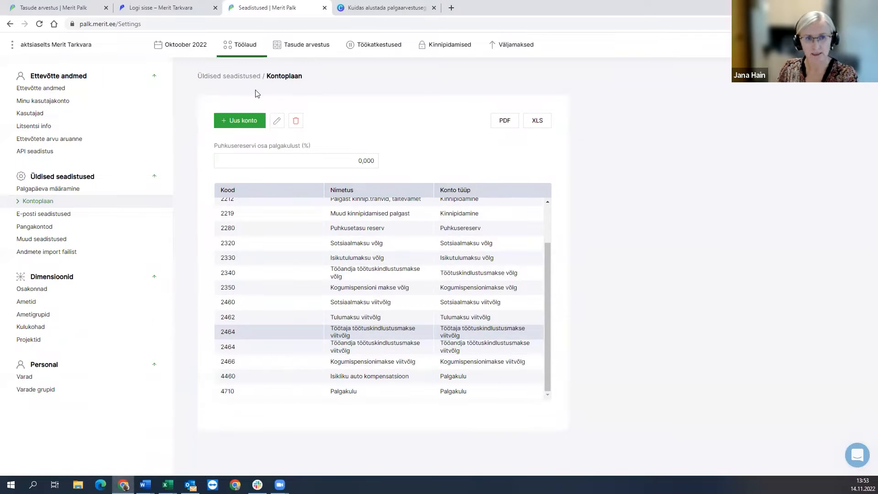
double_click(249, 392)
click(382, 180)
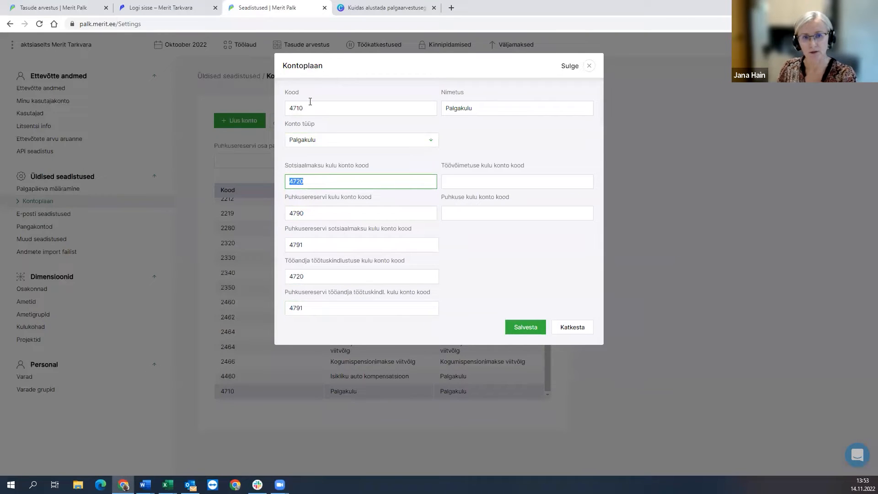
click(587, 331)
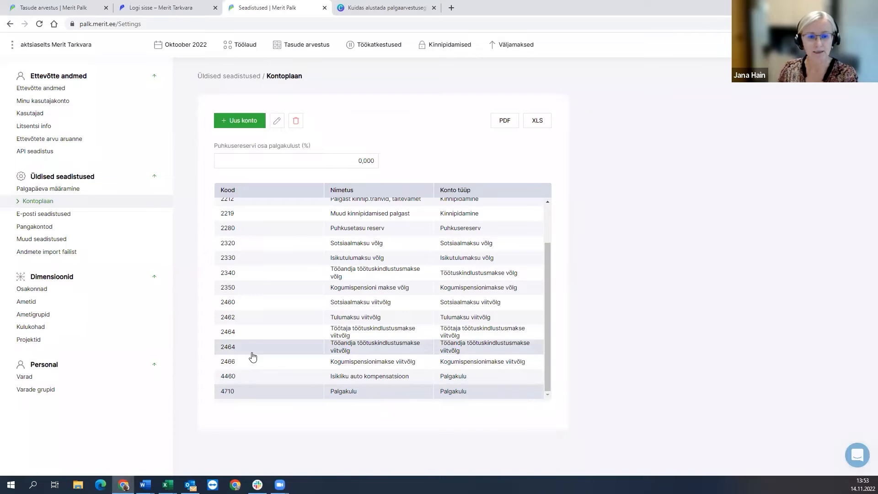
Draft a new account with code 4810, name Tootmise palgakulu and account type Palgakulu.
click(233, 121)
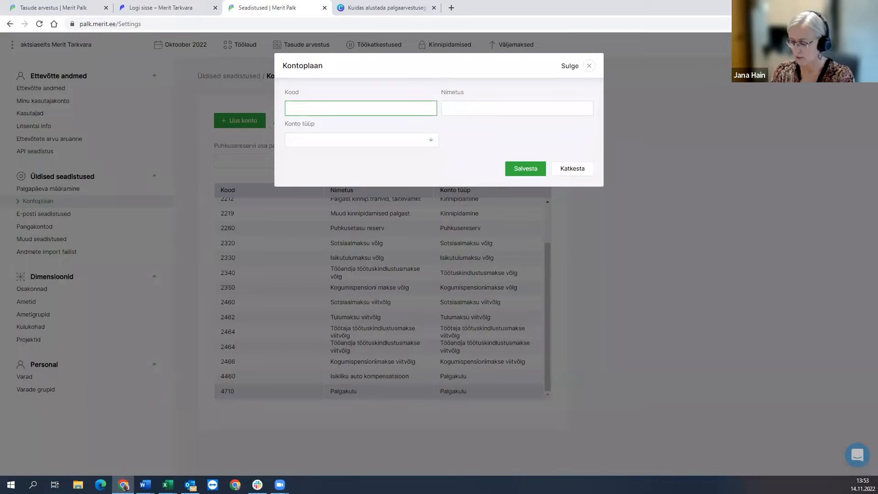
key(Tab)
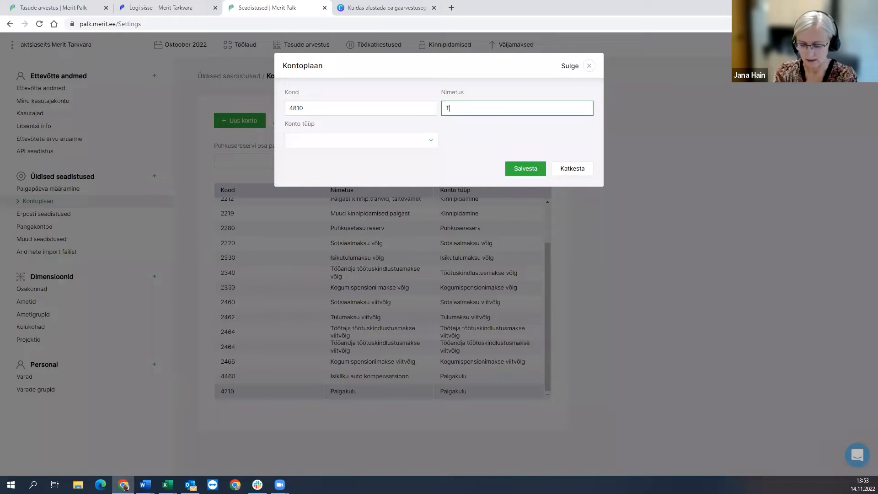
text(Tootmise palgakulu)
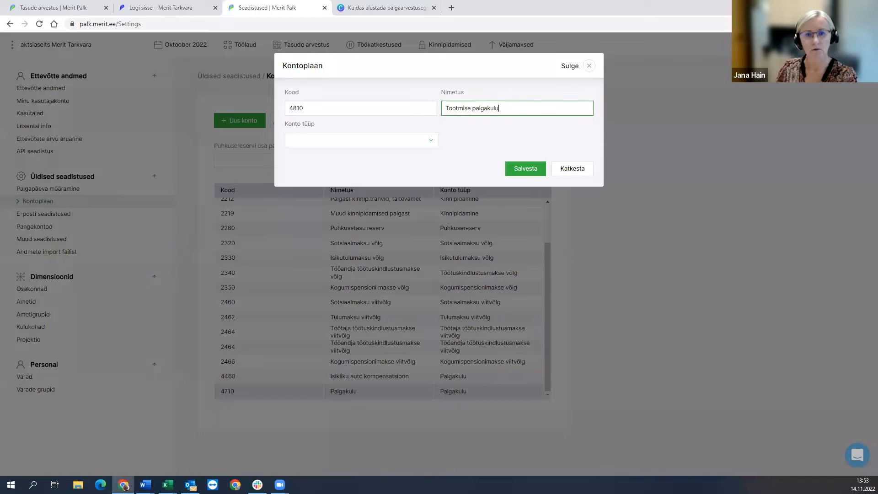
click(393, 147)
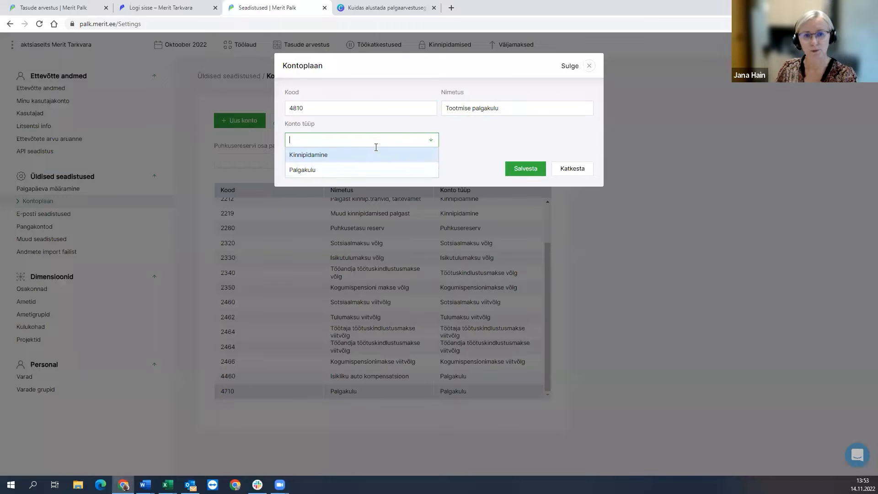
click(306, 171)
Go through the expense account code fields of the new Tootmise palgakulu account, and discard the account without saving.
click(341, 184)
click(315, 243)
click(309, 274)
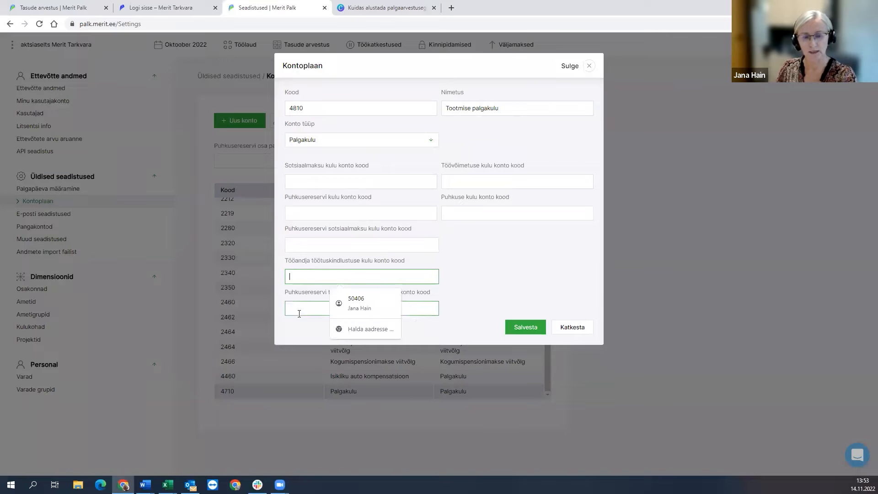
click(304, 180)
click(299, 208)
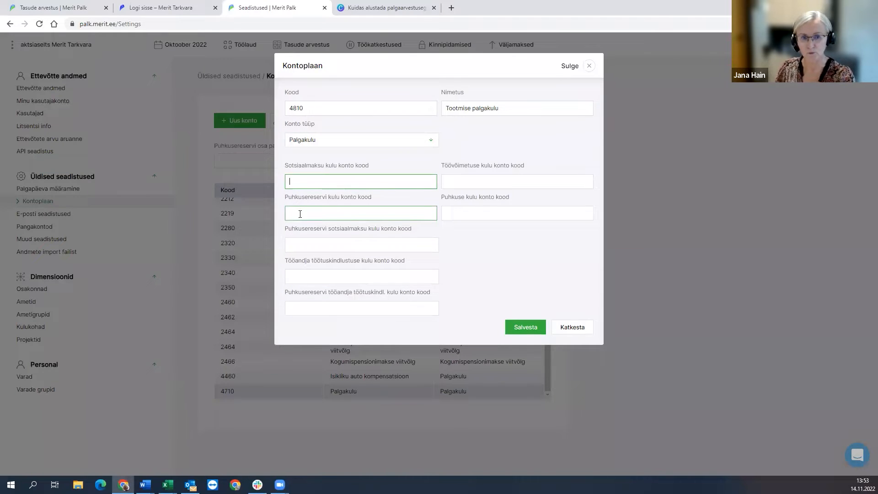
click(307, 274)
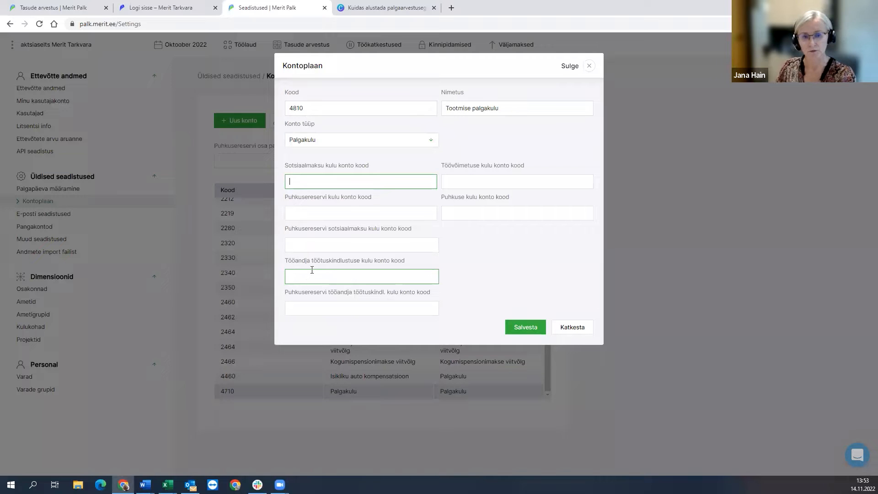
click(473, 177)
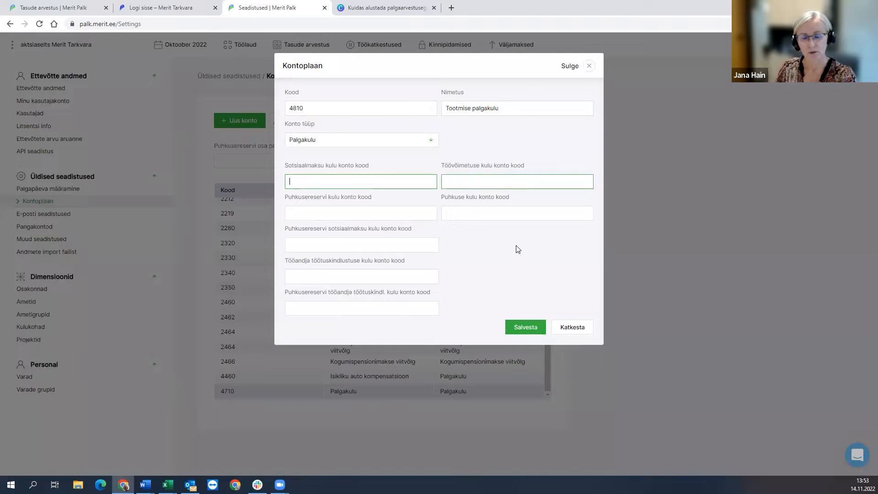
click(477, 247)
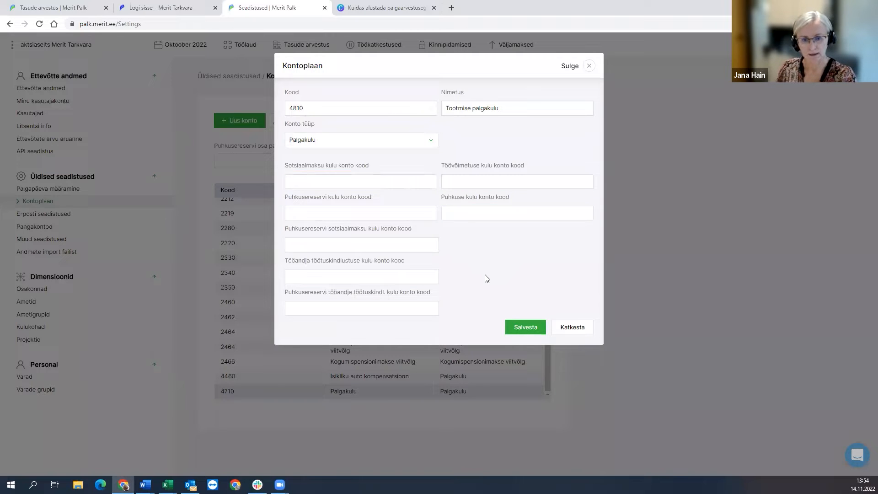
click(576, 334)
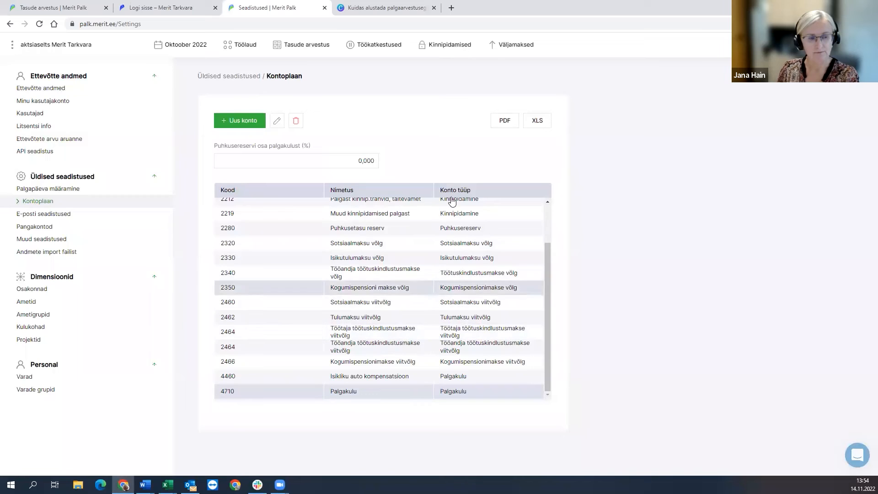
Open the bank accounts settings (Pangakontod), view the fields of a new bank account card, and cancel it.
click(40, 227)
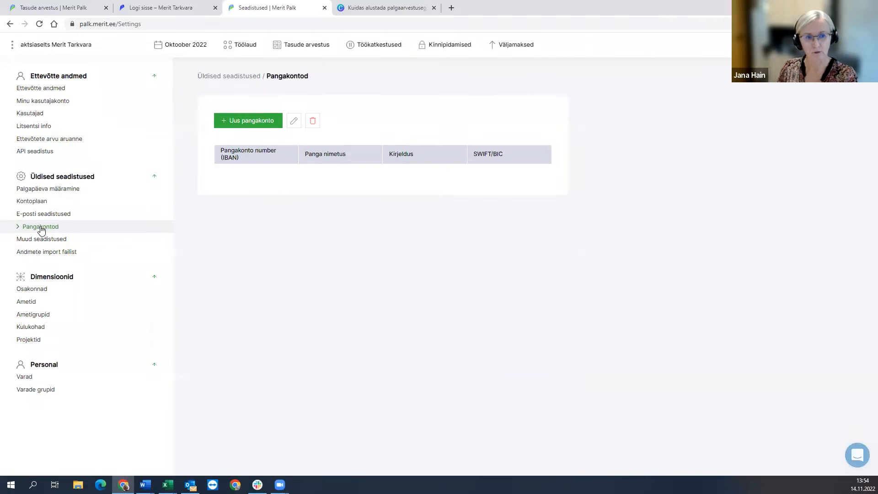
click(251, 122)
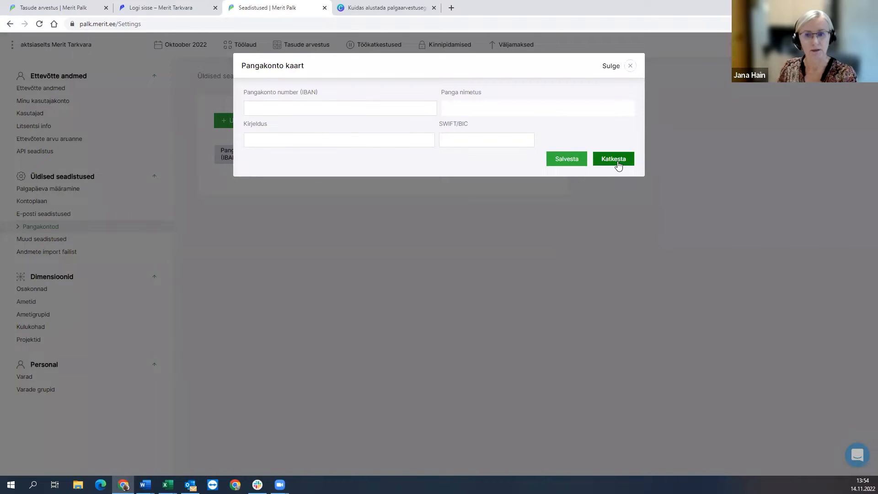
click(618, 164)
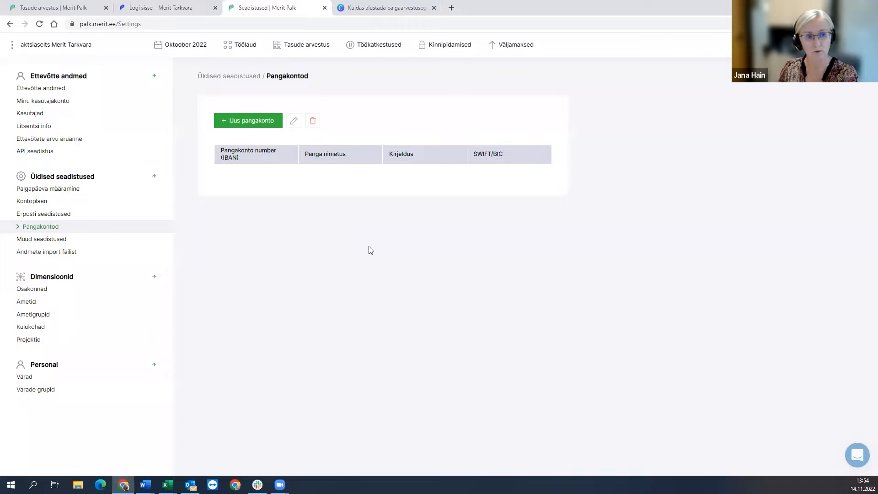
Look through the dimension settings for departments (Osakonnad), job titles (Ametid) and job groups (Ametigrupid).
double_click(31, 292)
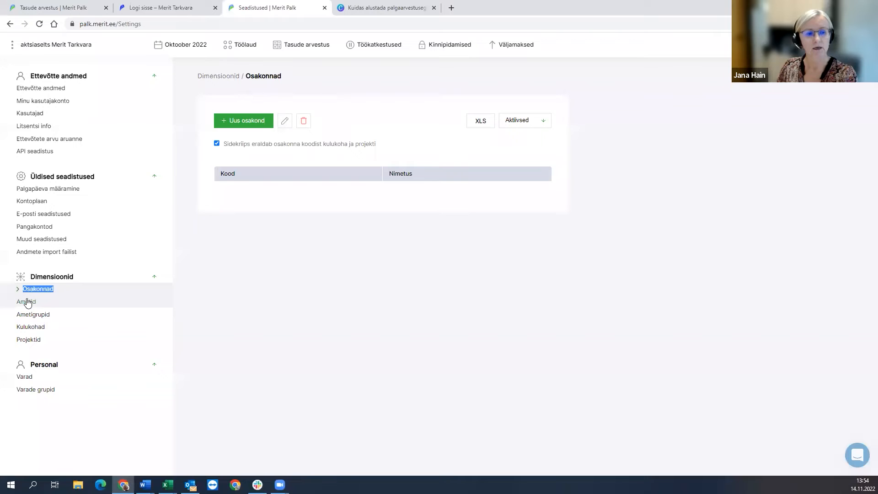
click(31, 305)
click(33, 315)
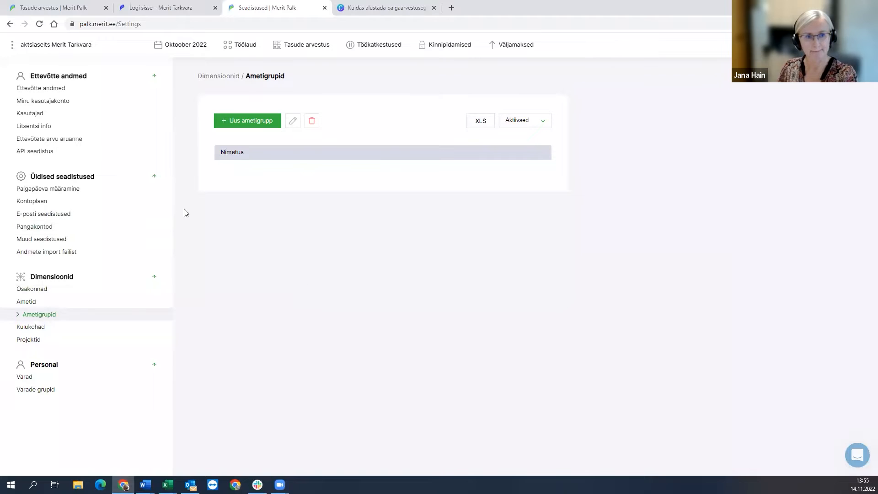
In the employee list (Töötajate nimekiri), import the employees from the downloaded file TOR import using TÖR import.
click(300, 45)
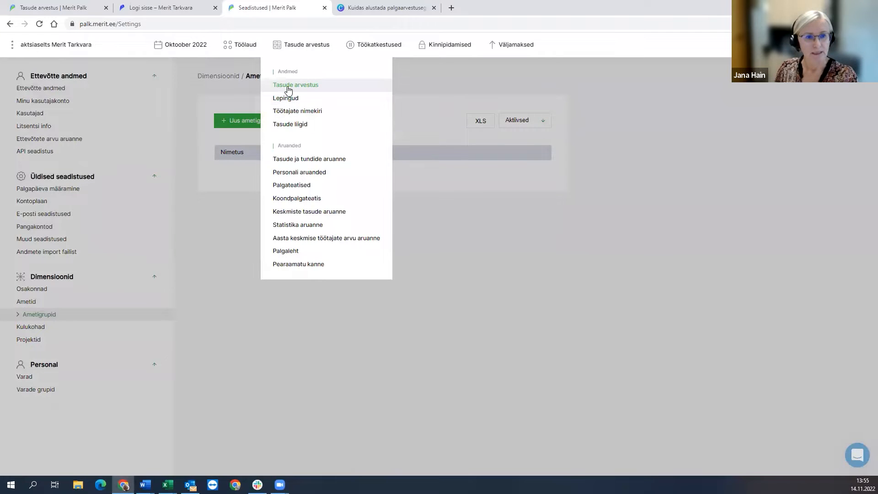
click(293, 112)
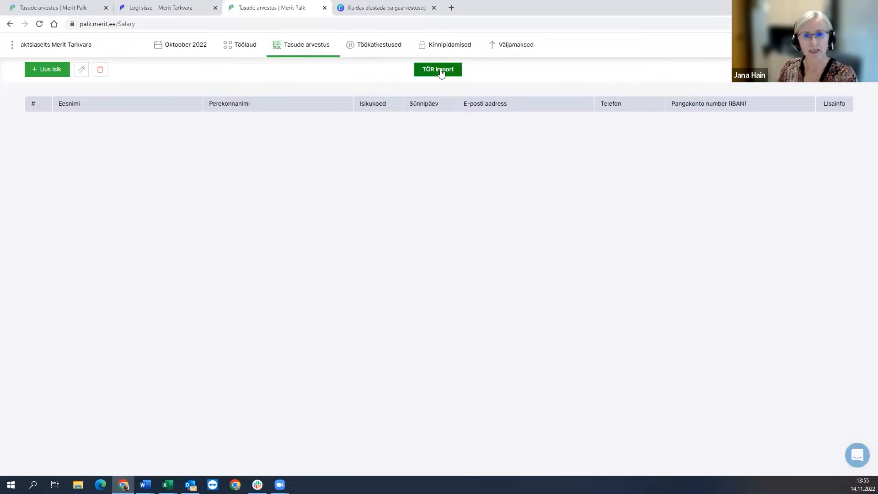
mouse_move(440, 74)
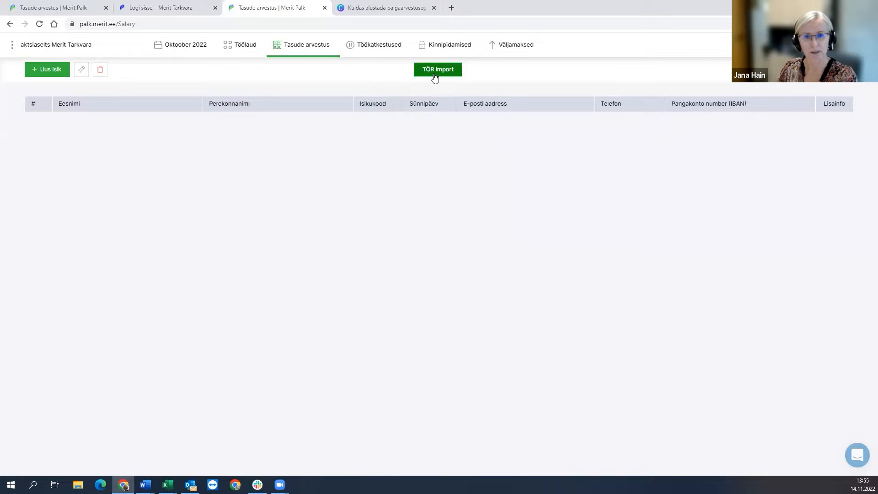
mouse_move(294, 43)
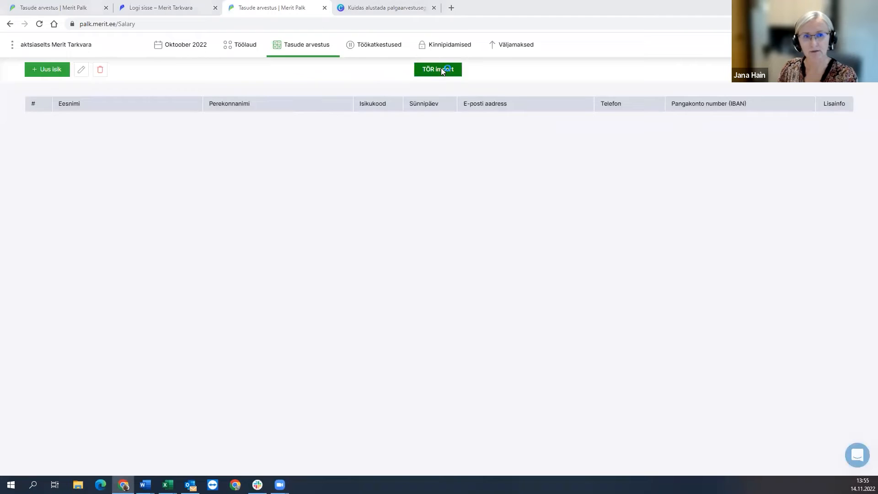
click(441, 69)
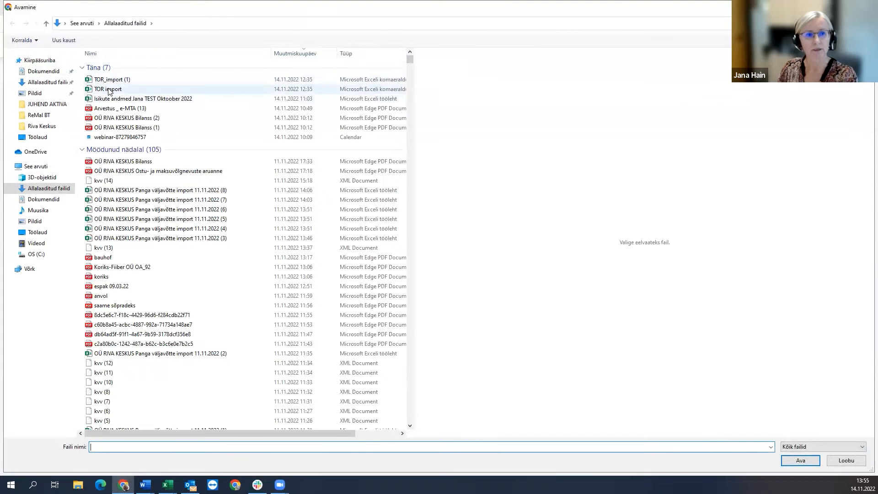
click(109, 90)
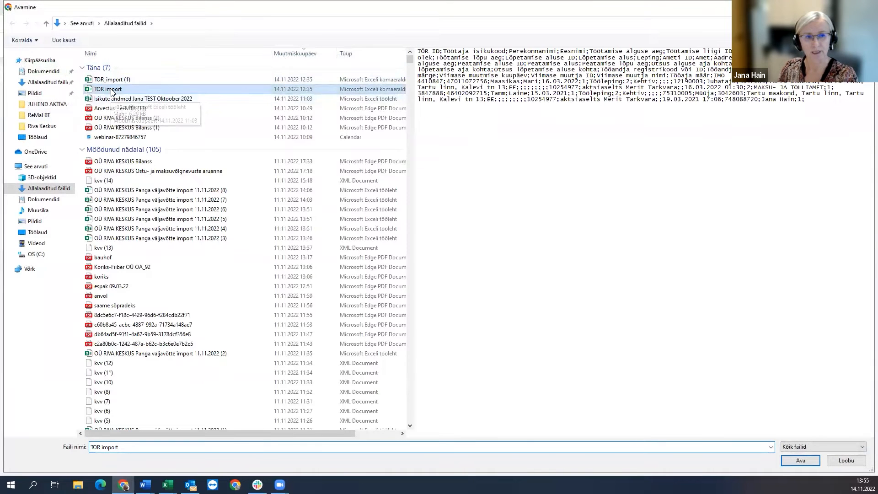
click(791, 462)
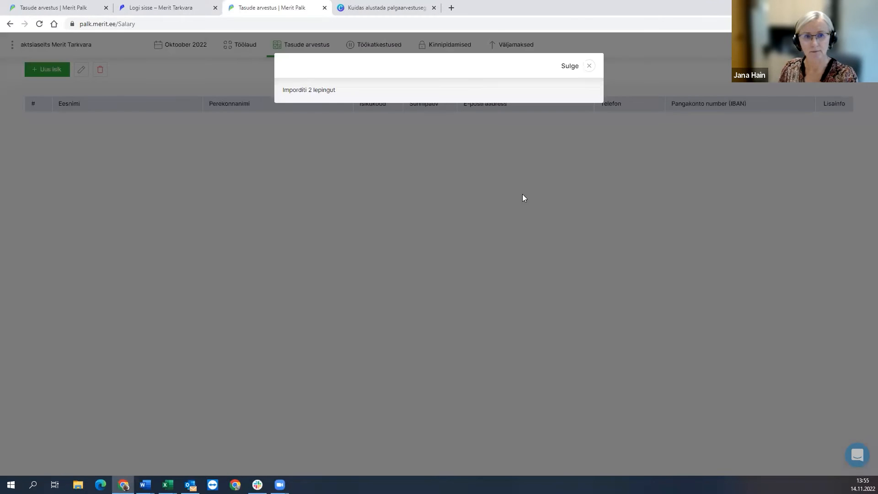
click(590, 66)
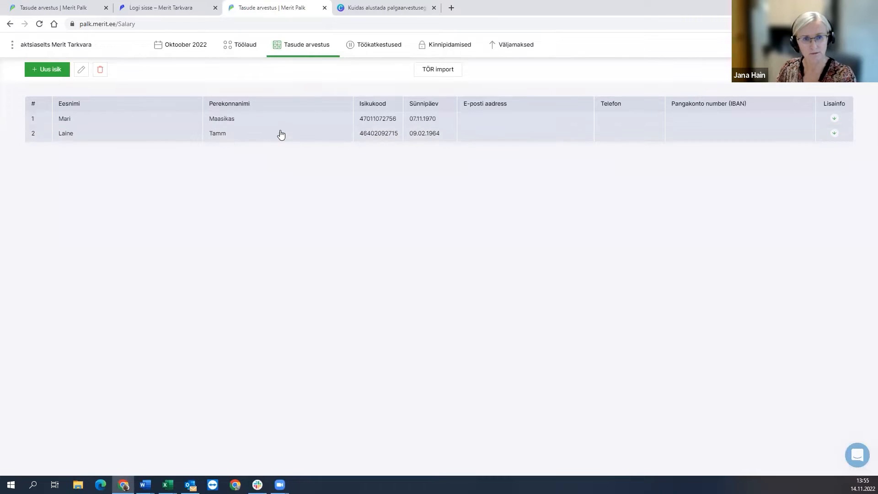
Open the list of employment contracts (Lepingud) to review the imported employees' contracts.
click(305, 45)
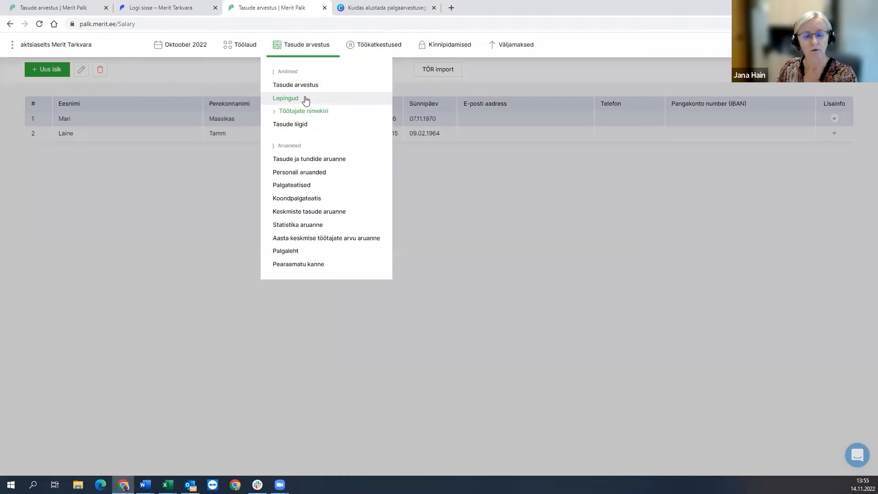
click(306, 99)
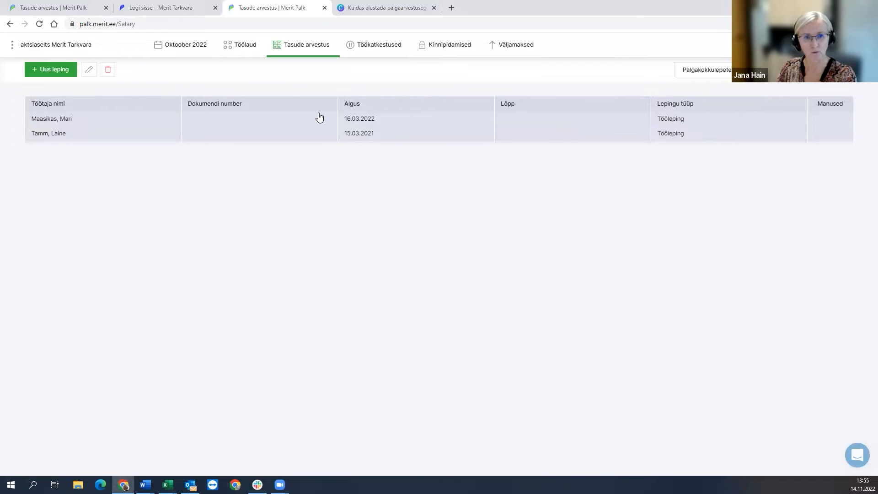
Go to the employee list (Töötajate nimekiri) and open the card of the first employee.
click(305, 52)
click(460, 158)
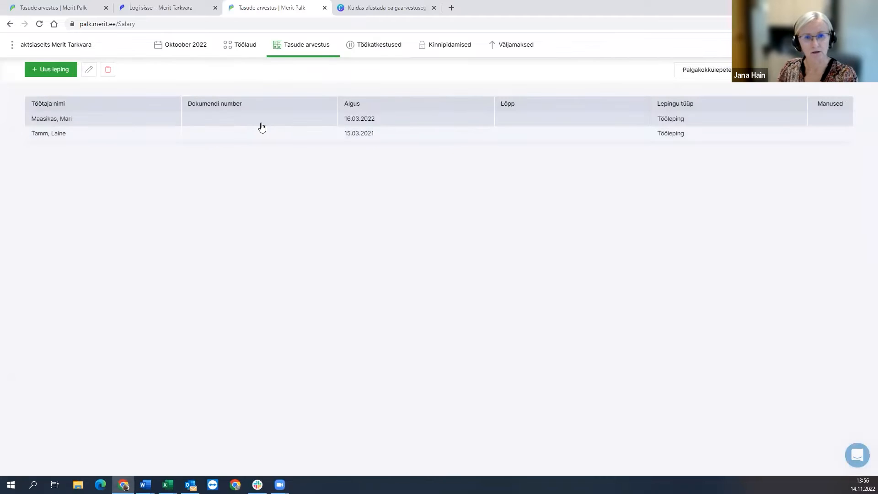
click(303, 49)
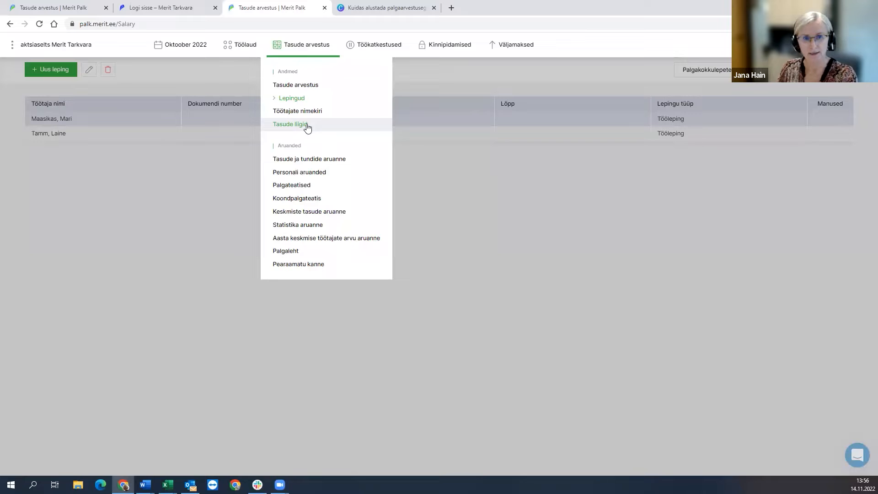
click(302, 111)
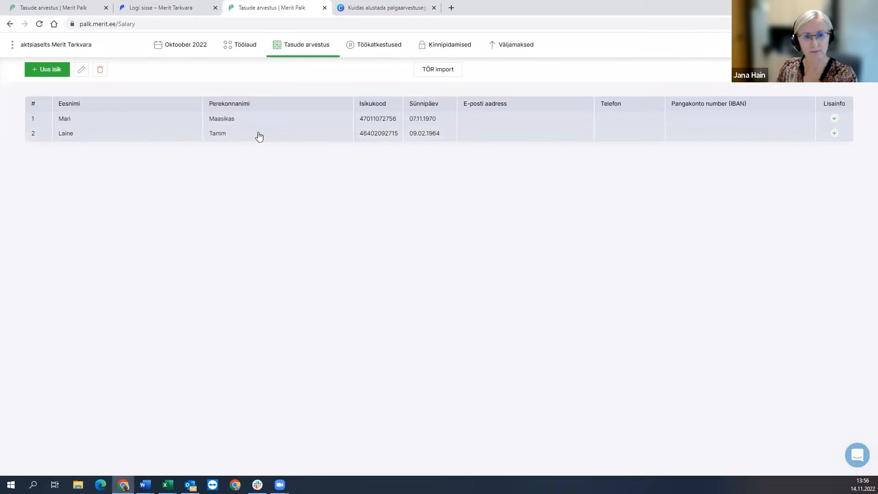
click(276, 121)
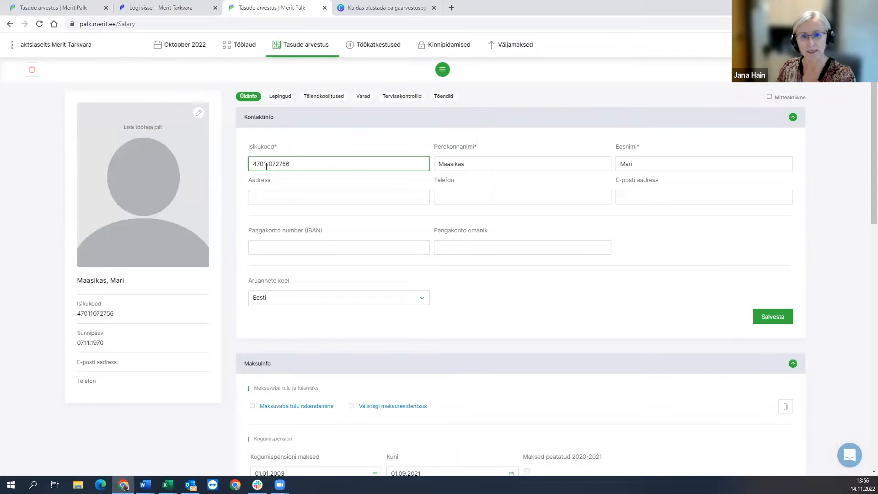
Look over the employee's contact, IBAN and e-mail fields and fill the bank account owner (Pangakonto omanik) with the employee's own name.
scroll(592, 276, down, 2)
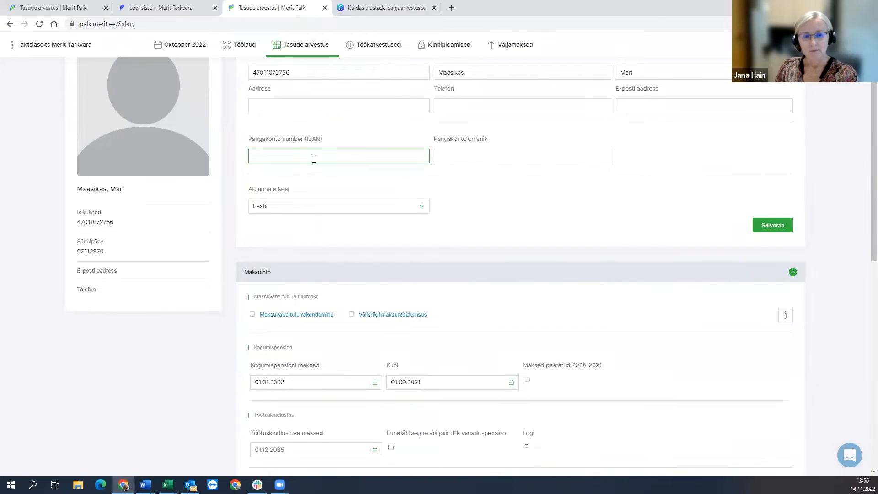
scroll(561, 195, up, 2)
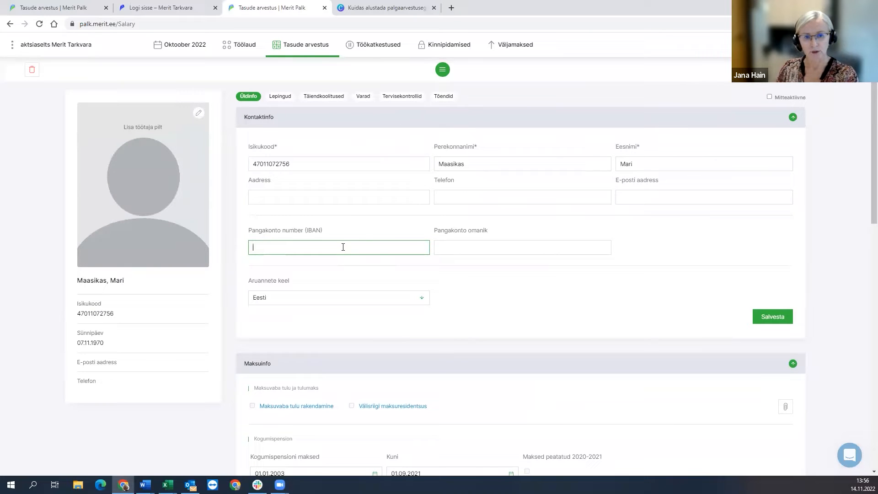
click(535, 246)
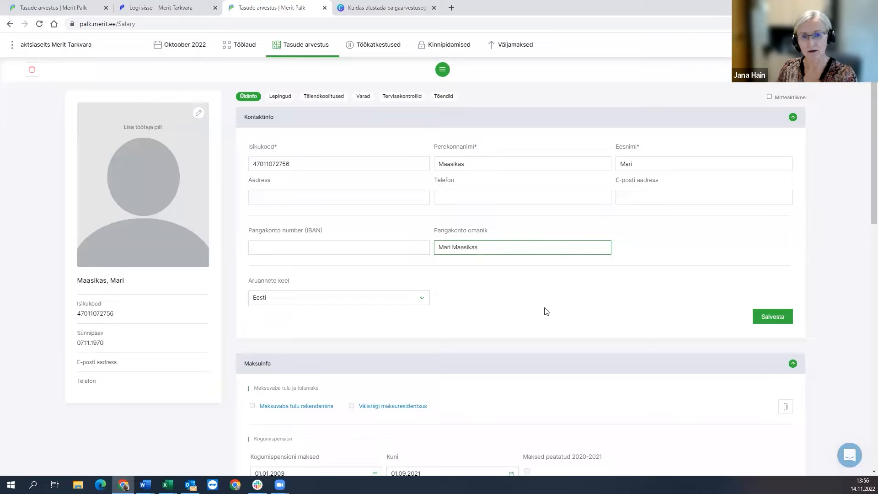
click(336, 248)
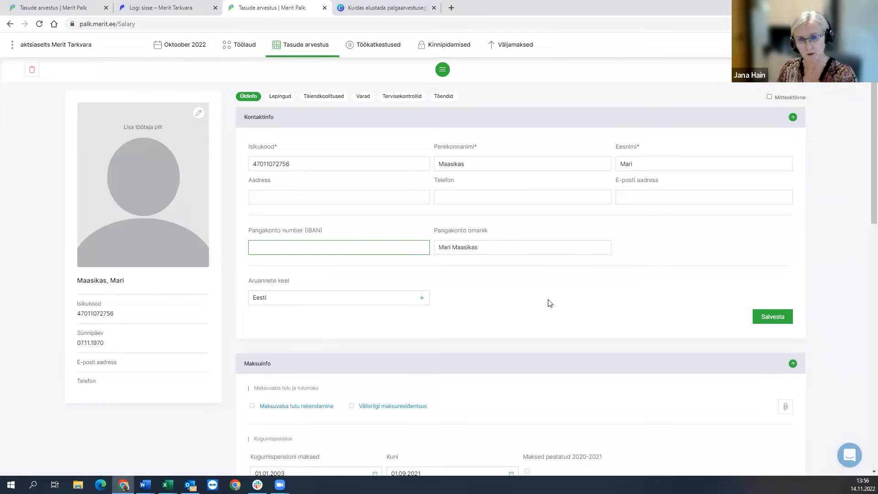
scroll(570, 306, down, 3)
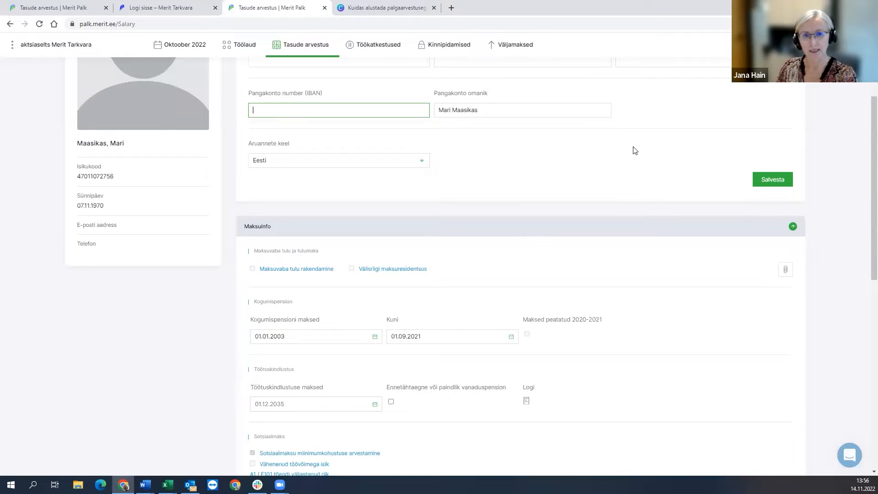
scroll(632, 151, up, 2)
scroll(632, 147, up, 1)
scroll(632, 146, down, 2)
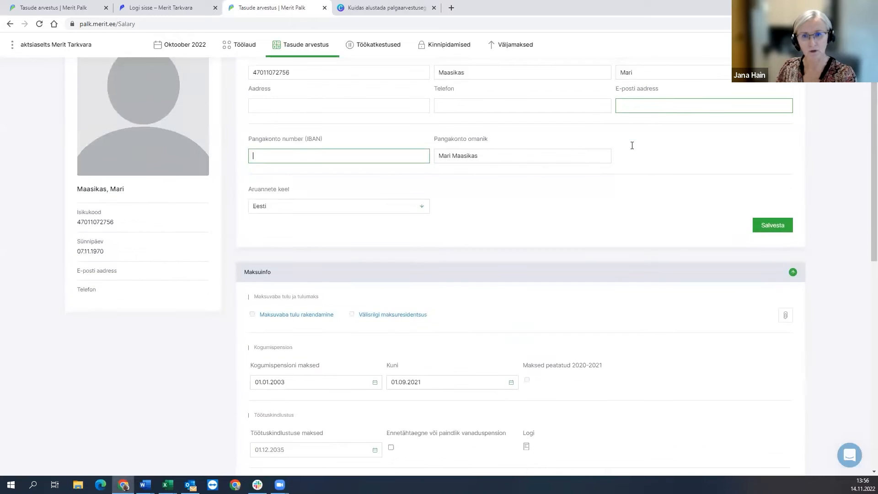
scroll(665, 143, up, 2)
scroll(665, 144, up, 1)
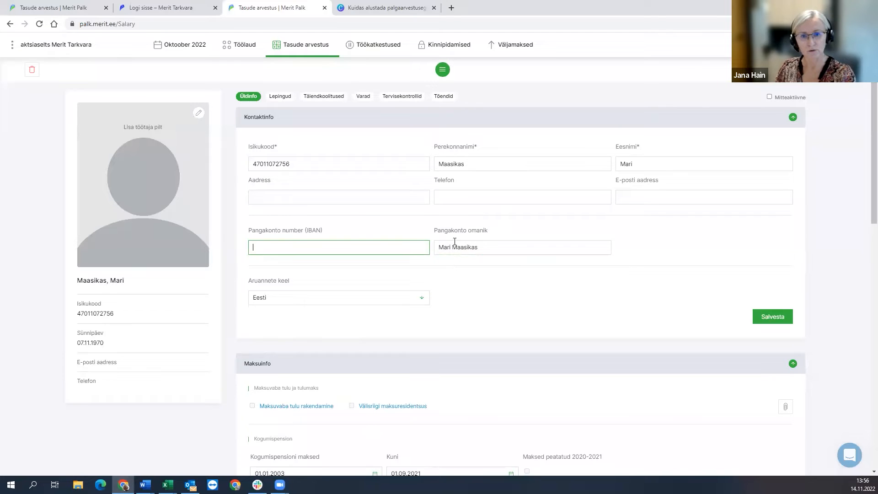
click(659, 198)
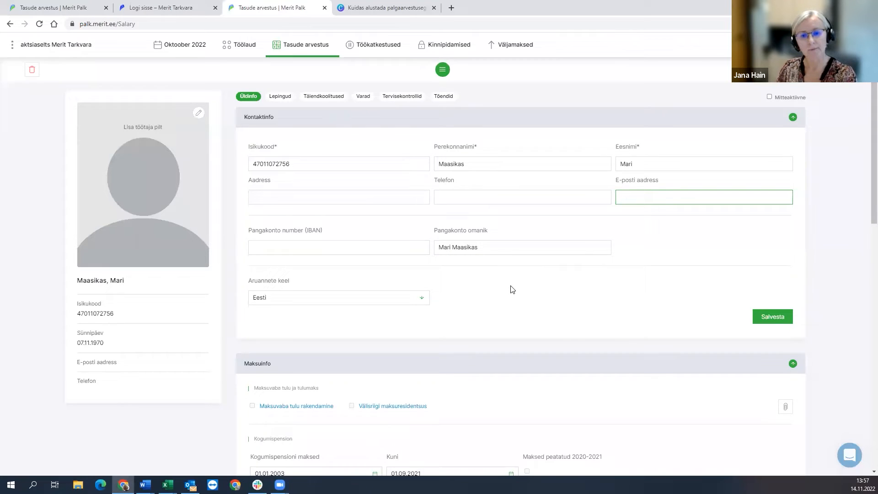
Add and save a tax-free income entry (Maksuvaba tulu rakendamine) starting 01.10.2022 on the basis Maksimaalne lubatud määr.
scroll(509, 288, down, 3)
scroll(392, 229, down, 2)
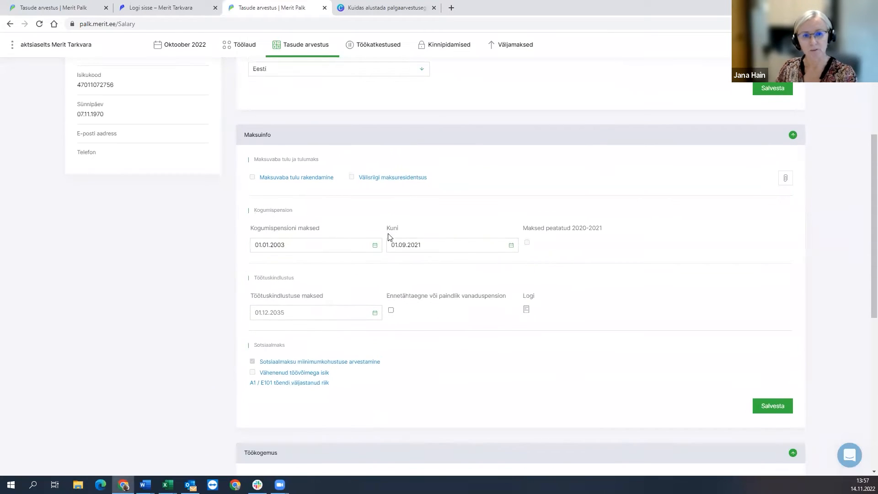
click(289, 180)
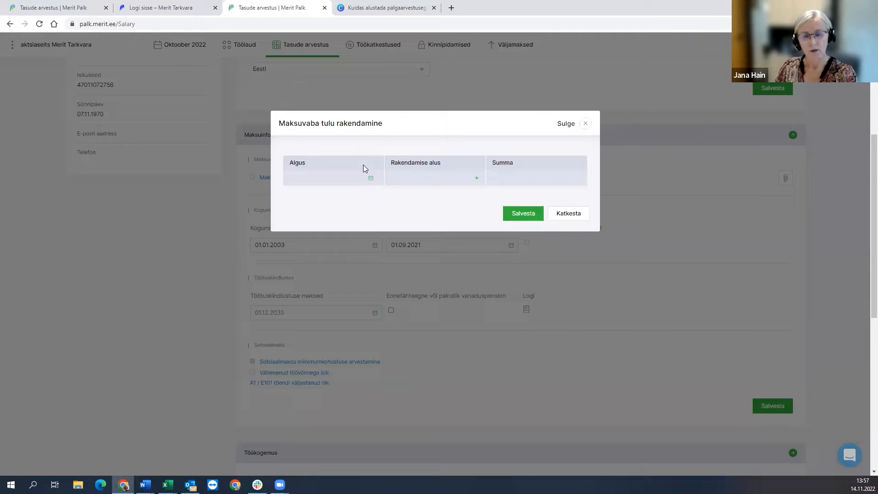
click(370, 180)
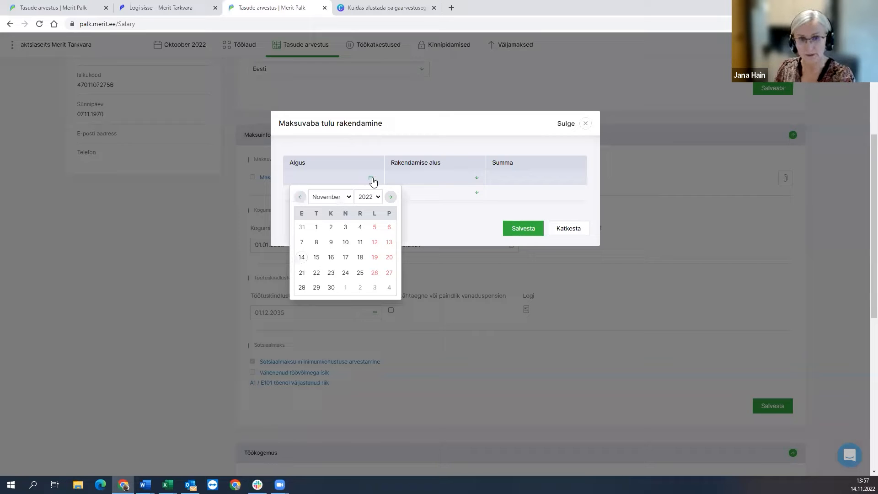
click(320, 231)
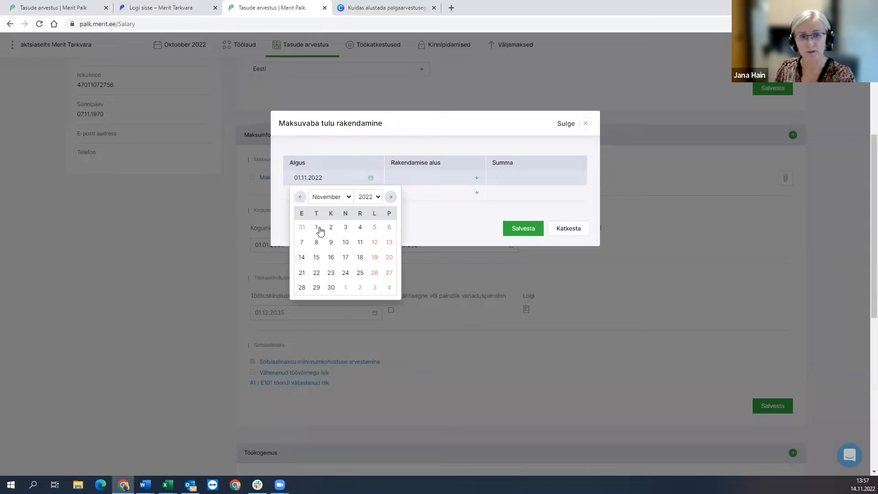
click(371, 179)
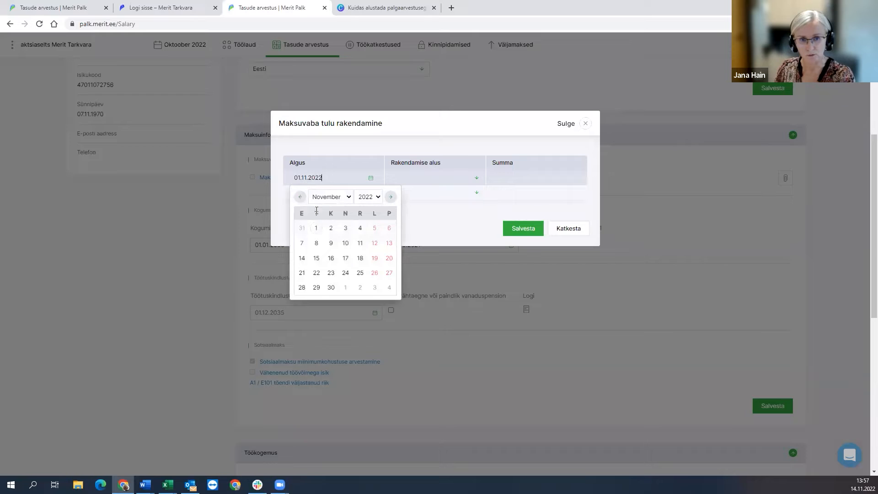
click(300, 197)
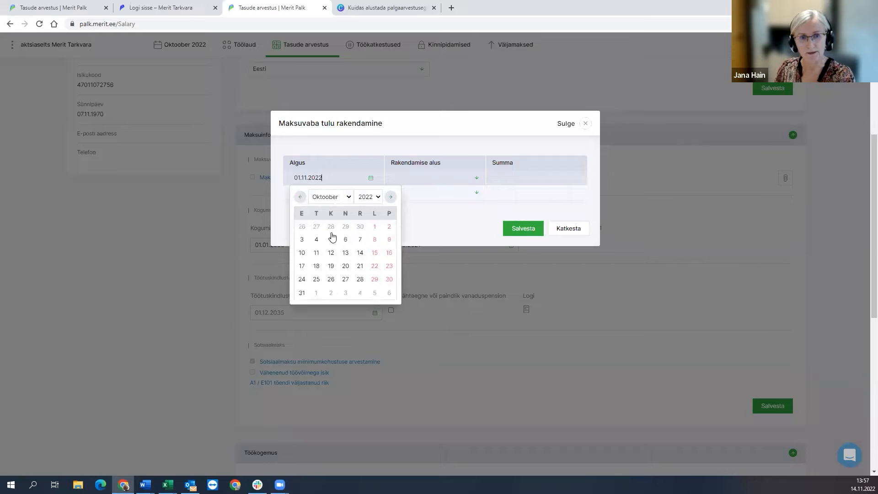
click(375, 227)
click(436, 178)
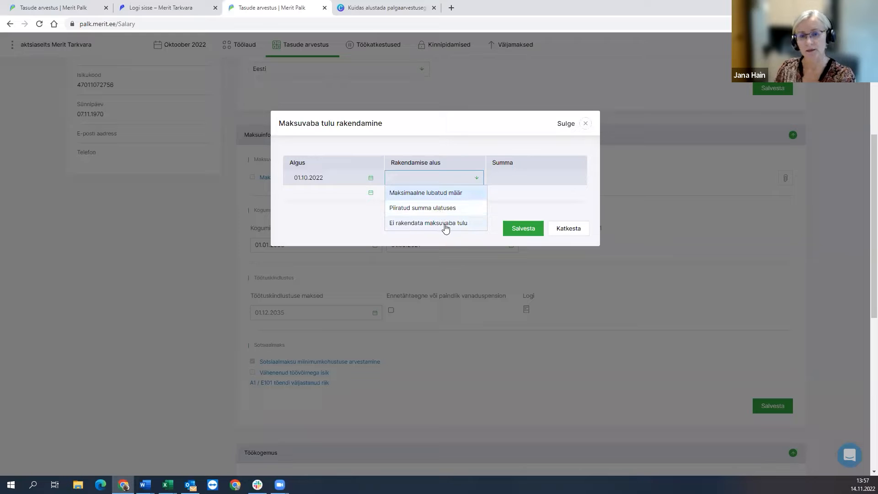
click(435, 194)
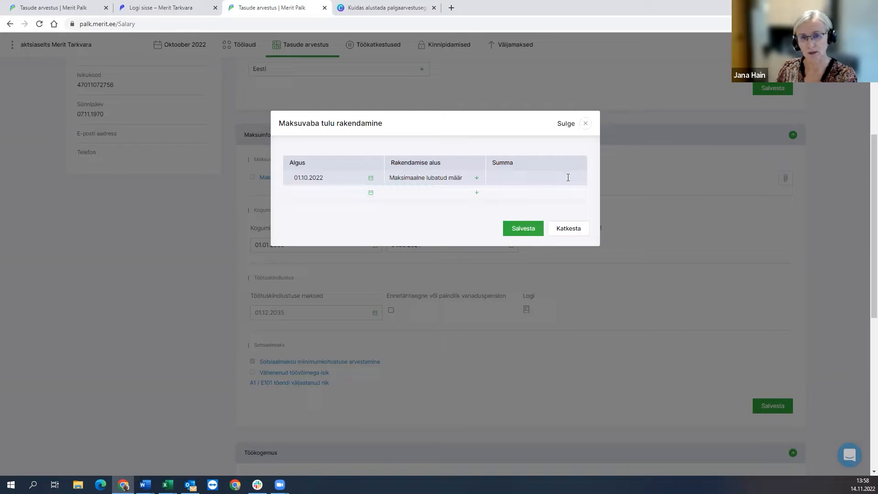
click(532, 234)
Check the funded pension, unemployment insurance and social tax data of the first employee and save the tax information (Maksuinfo).
scroll(648, 207, down, 3)
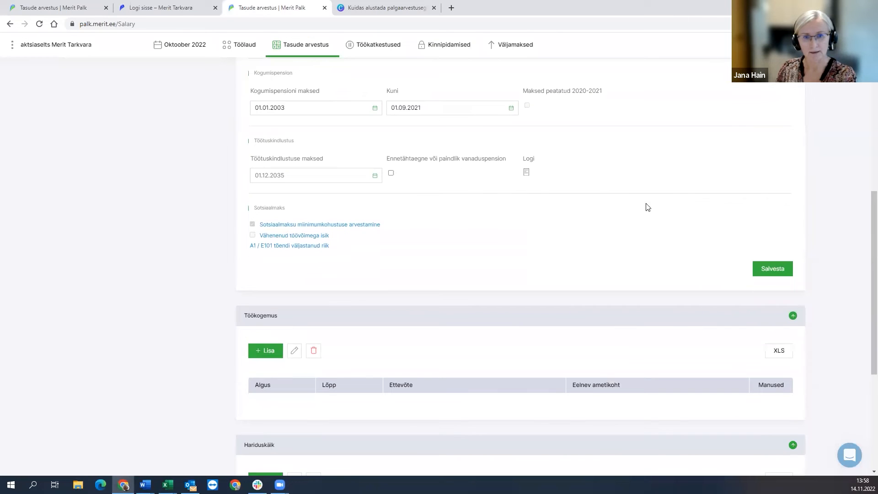
scroll(379, 134, up, 1)
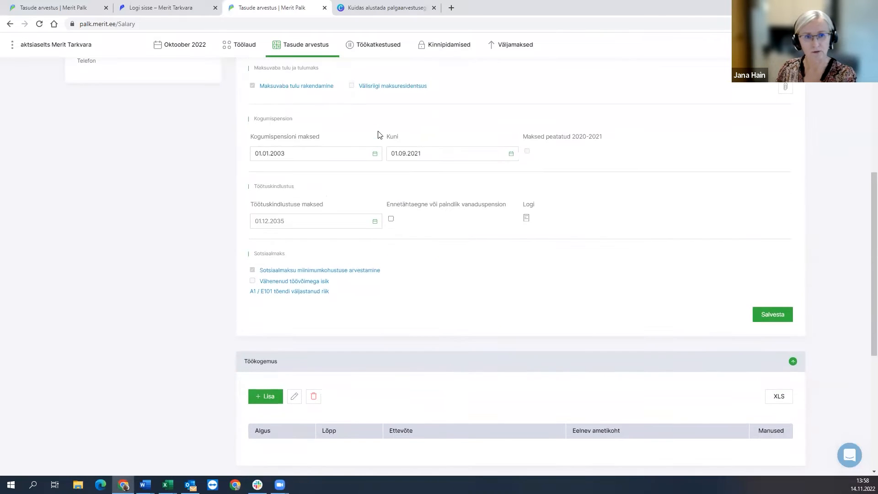
scroll(378, 134, up, 2)
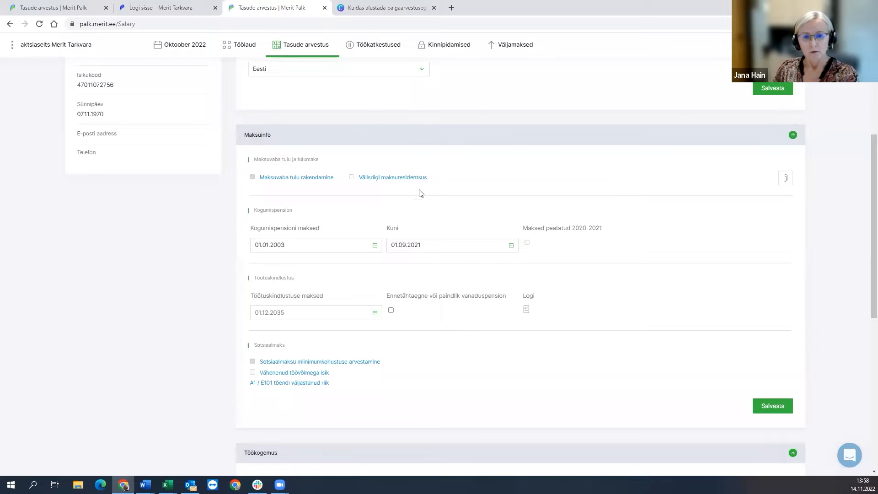
click(298, 245)
double_click(299, 245)
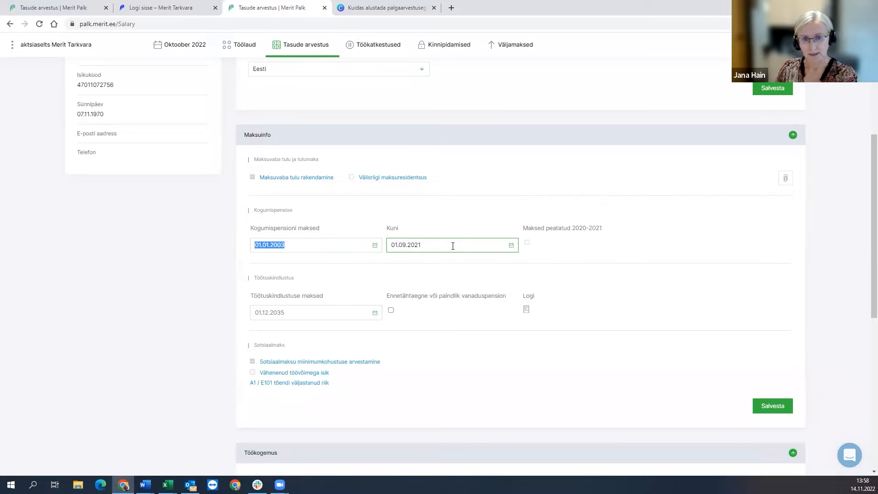
scroll(455, 246, up, 3)
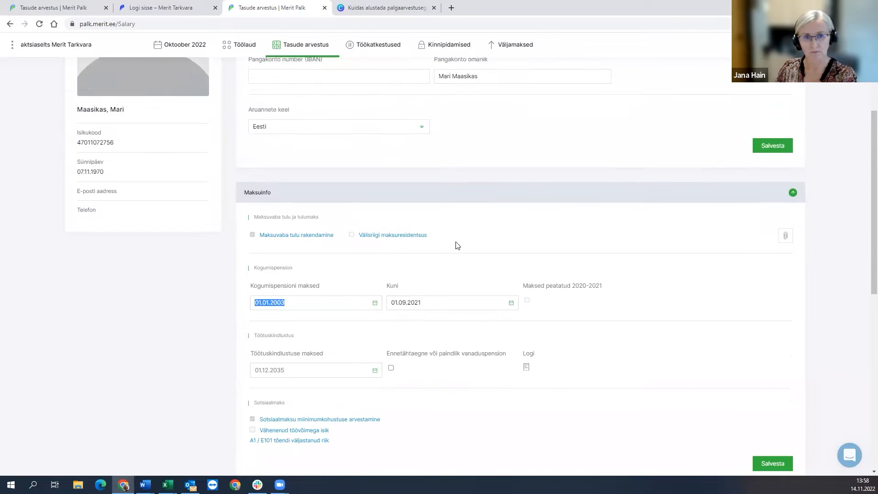
scroll(510, 341, down, 3)
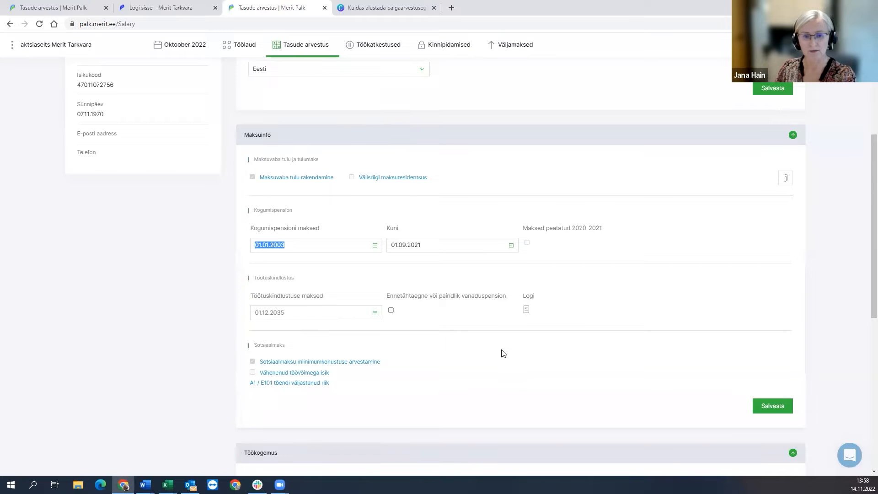
scroll(627, 361, down, 3)
click(773, 270)
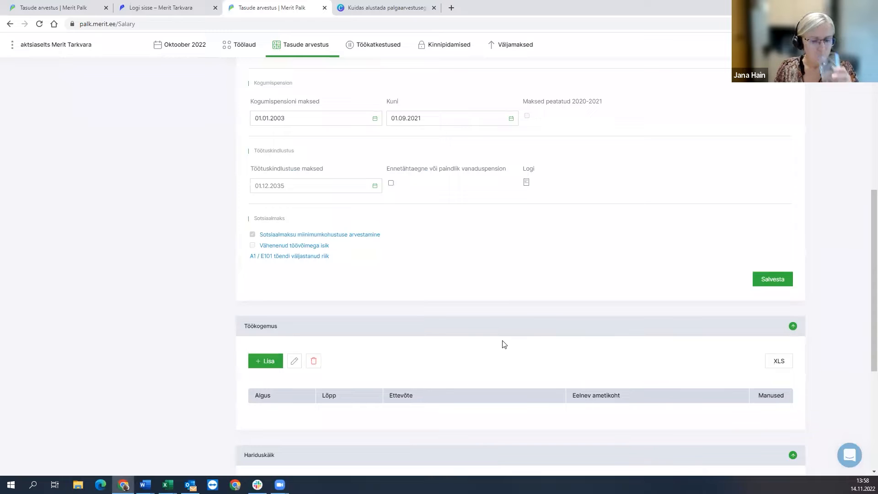
Return to the employee list and open the card of the second employee.
scroll(509, 339, up, 8)
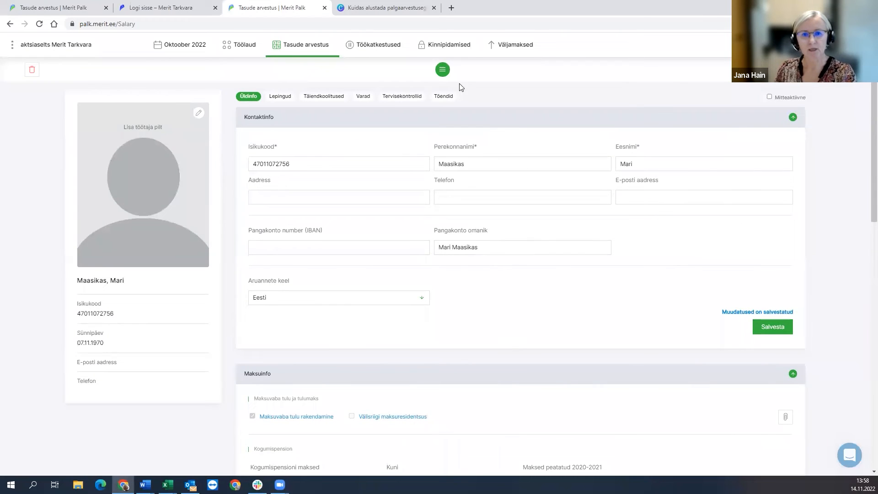
click(443, 70)
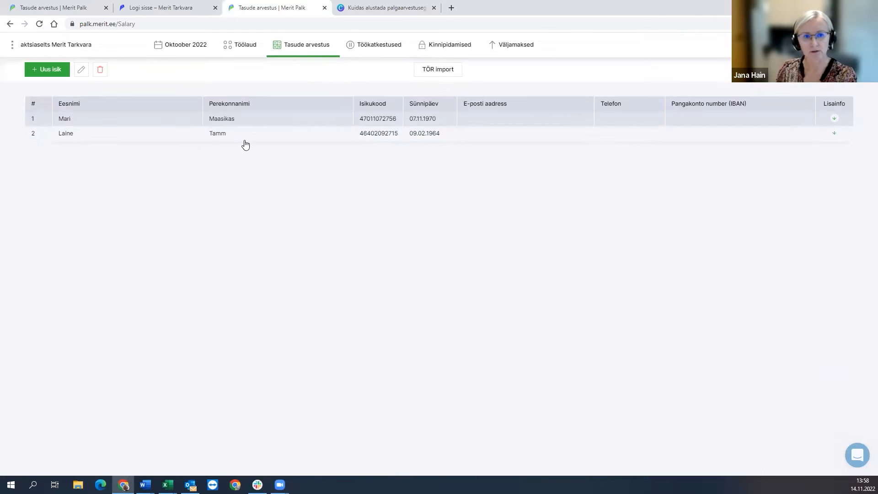
click(249, 136)
Fill in the second employee's bank account number (IBAN) and account owner's name, and save the contact information.
click(377, 246)
click(471, 247)
click(359, 245)
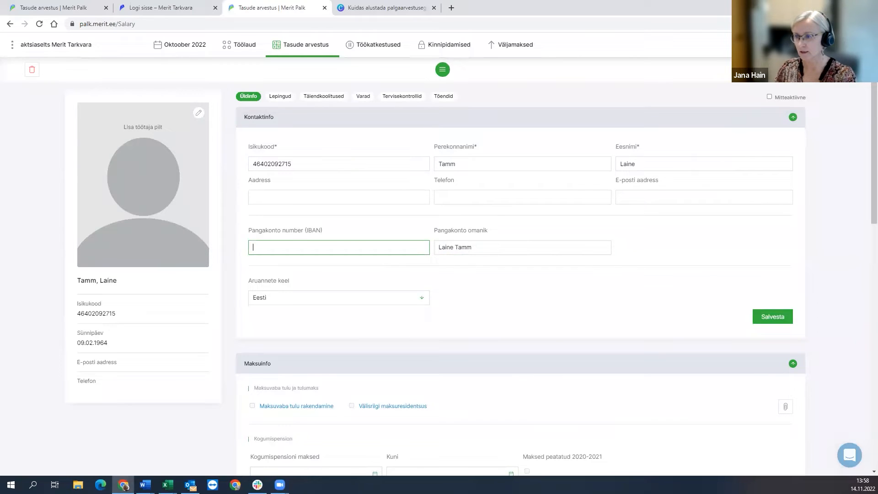
key(alt+Tab)
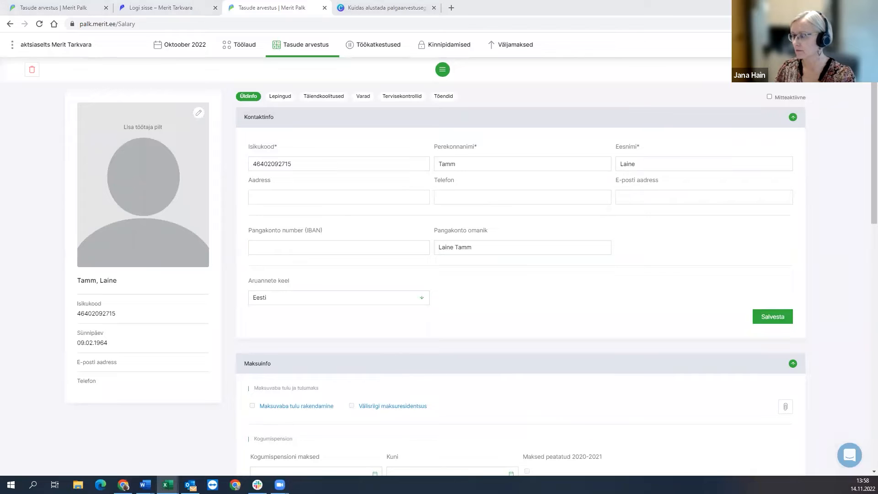
click(378, 245)
key(ctrl+v)
triple_click(507, 248)
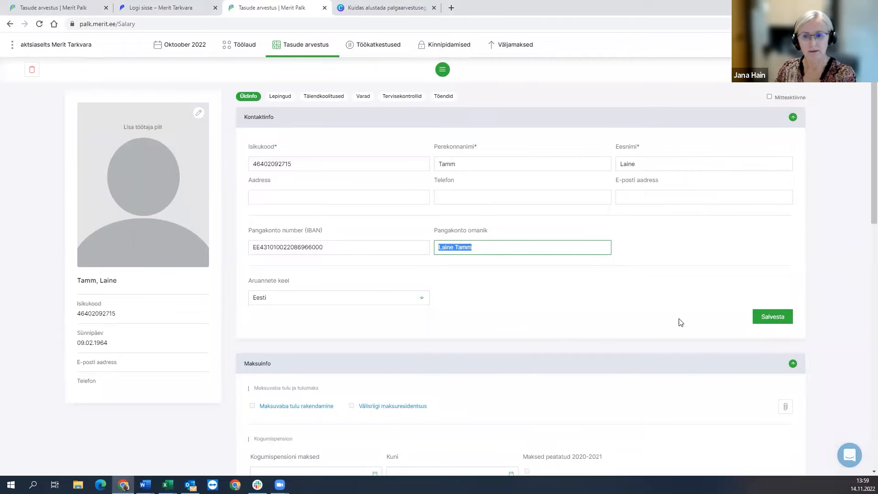
click(762, 318)
Add and save a tax-free income entry (Maksuvaba tulu rakendamine) starting 01.10.2022 on the basis Piiratud summa ulatuses with the amount 150.
scroll(609, 288, down, 4)
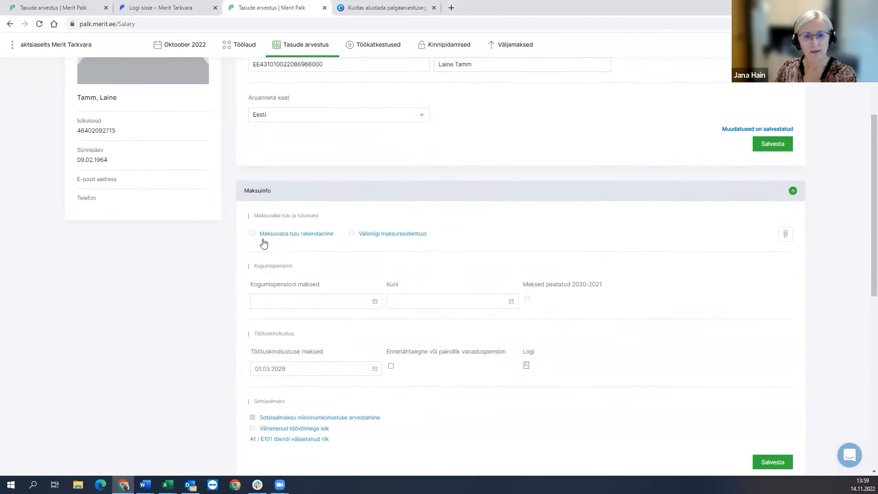
click(293, 233)
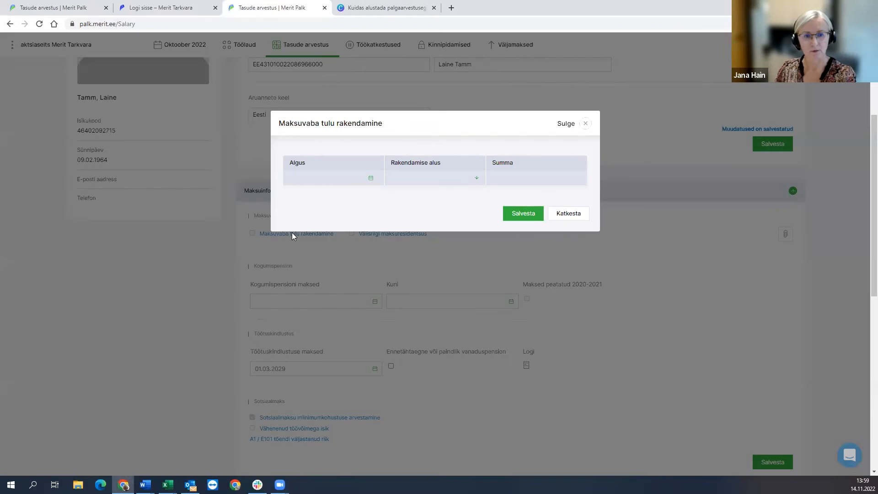
click(371, 178)
click(300, 197)
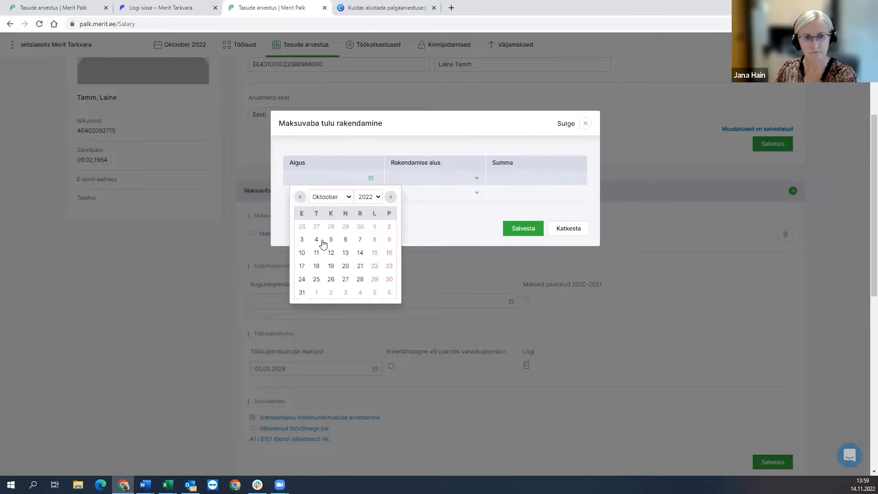
click(376, 227)
click(441, 183)
click(418, 209)
click(578, 183)
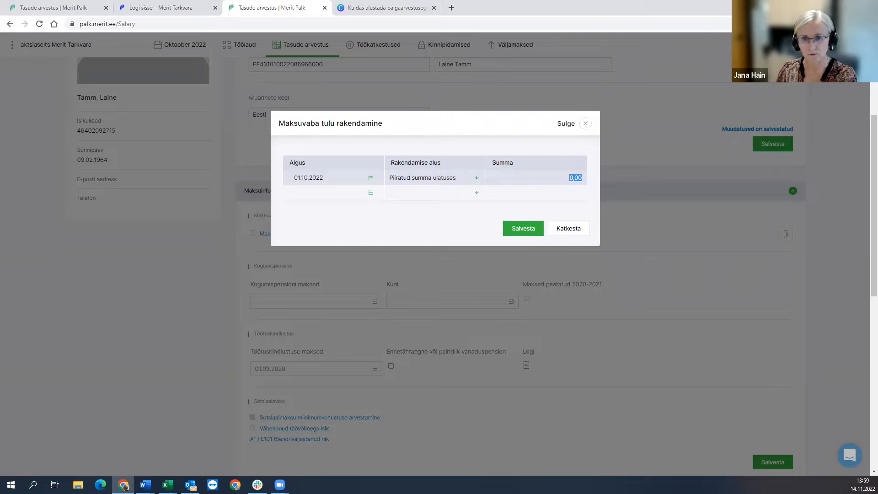
text(150)
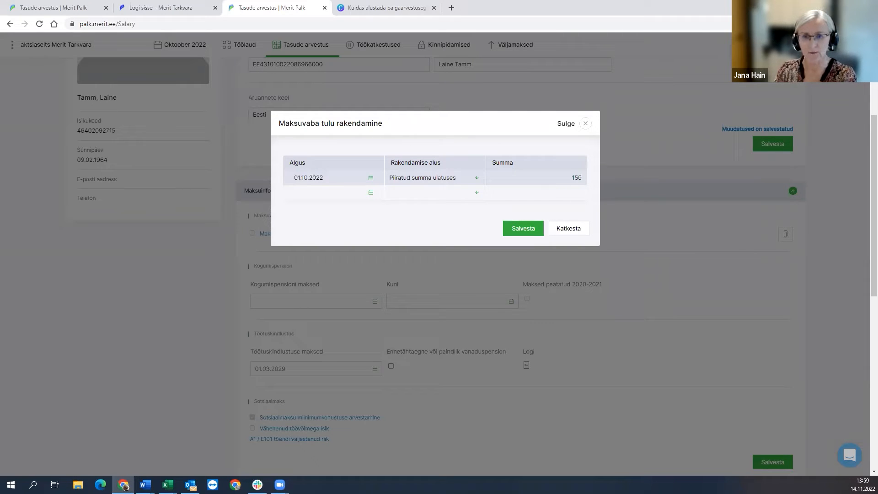
key(Tab)
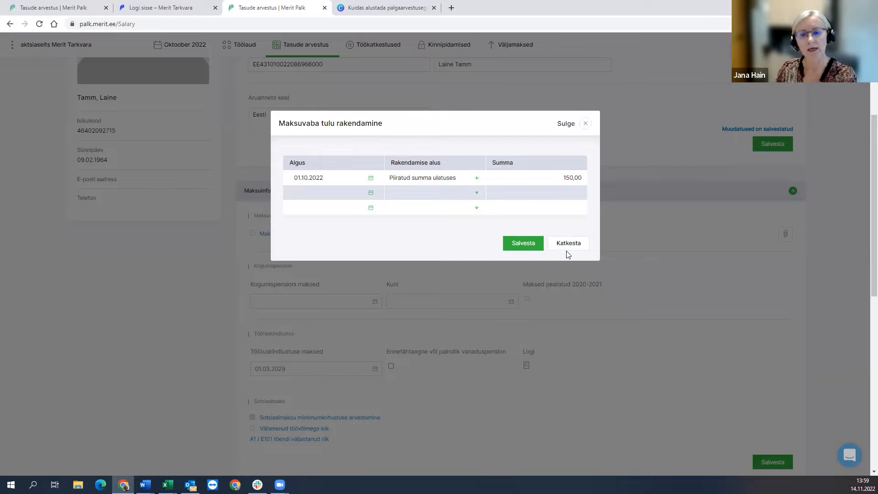
click(514, 247)
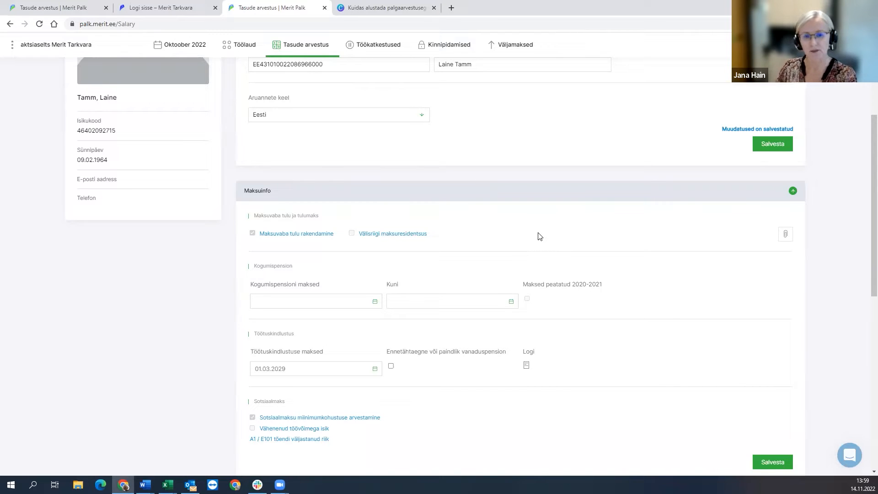
Check the second employee's funded pension (Kogumispension) fields and contact information.
scroll(540, 236, down, 2)
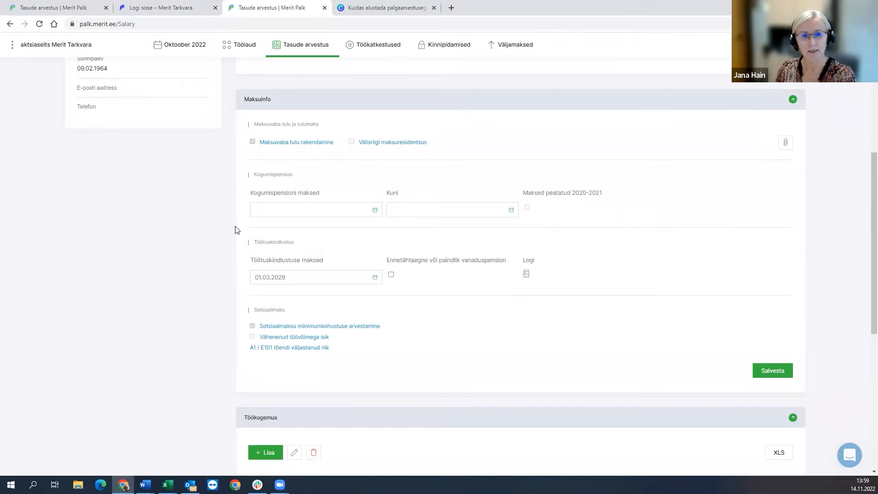
scroll(682, 308, up, 2)
click(303, 298)
click(465, 279)
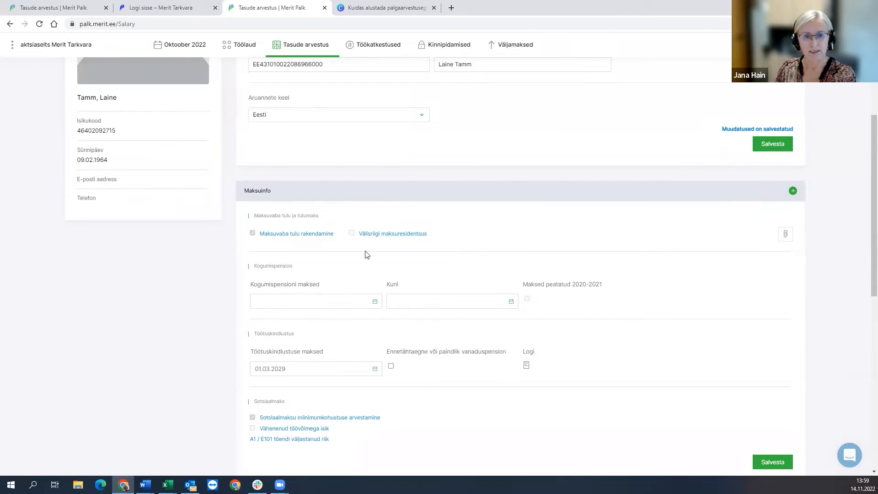
scroll(631, 322, up, 1)
scroll(630, 322, up, 2)
click(260, 122)
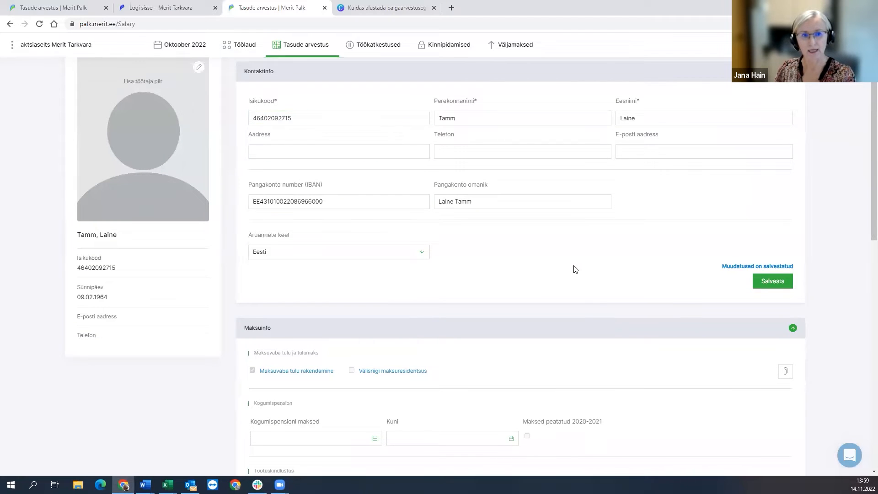
Exempt the second employee from the social tax minimum obligation (Sotsiaalmaksu miinimumkohustust ei rakendata) from 01.10.2022 and save the entry.
scroll(595, 304, down, 6)
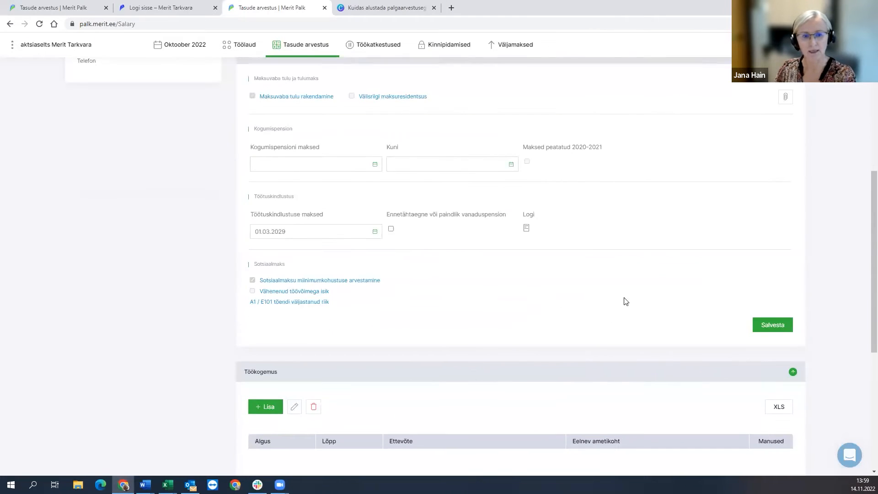
click(302, 281)
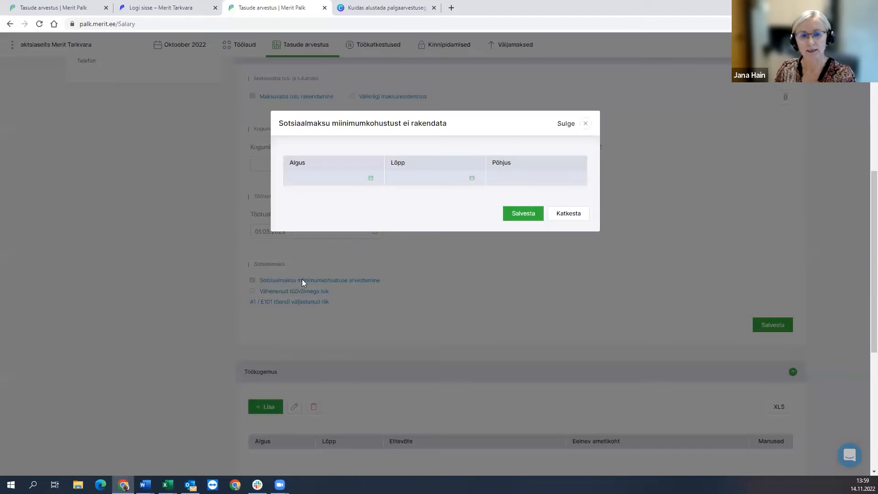
click(323, 178)
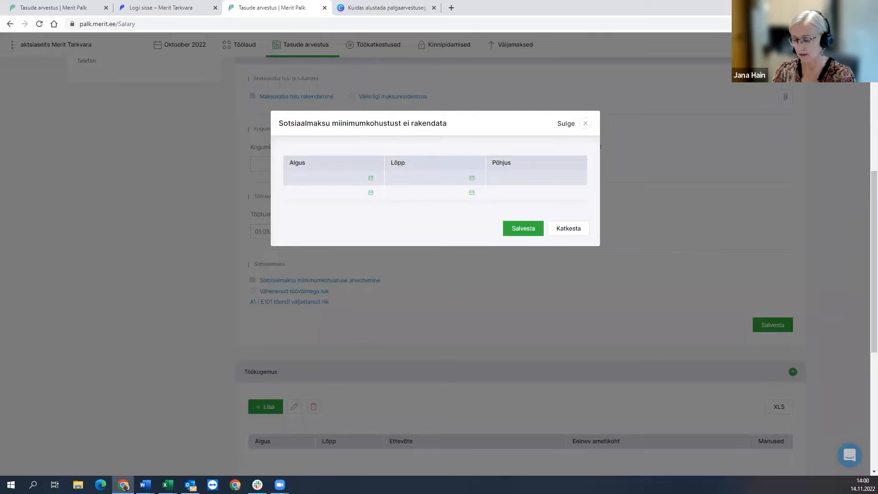
text(.2022)
key(Tab)
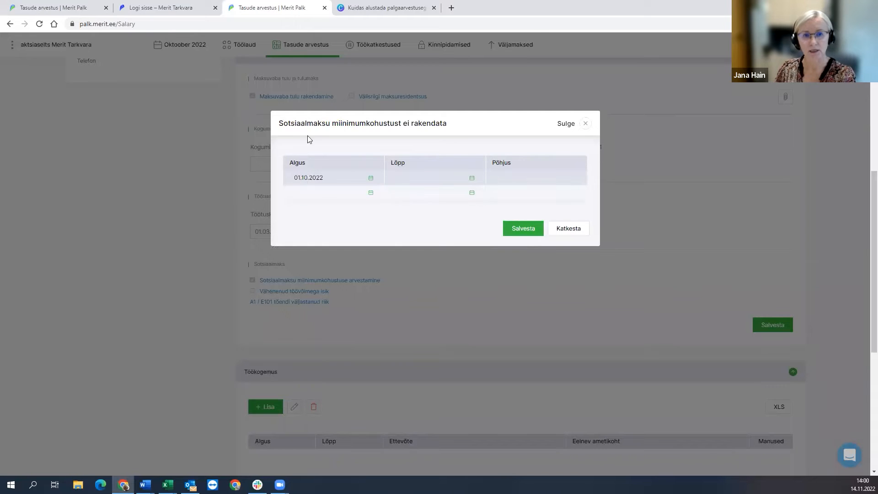
click(522, 234)
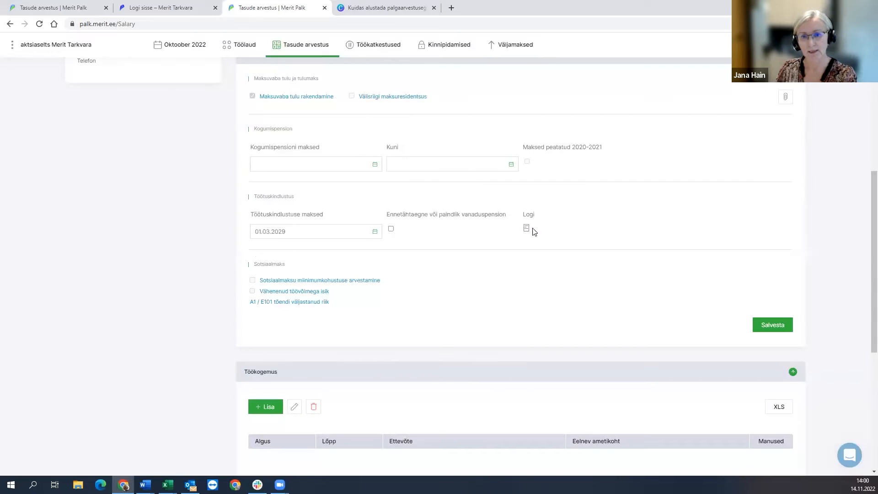
Reopen the social tax minimum exemption, check its start and end date fields, and save it again.
click(310, 281)
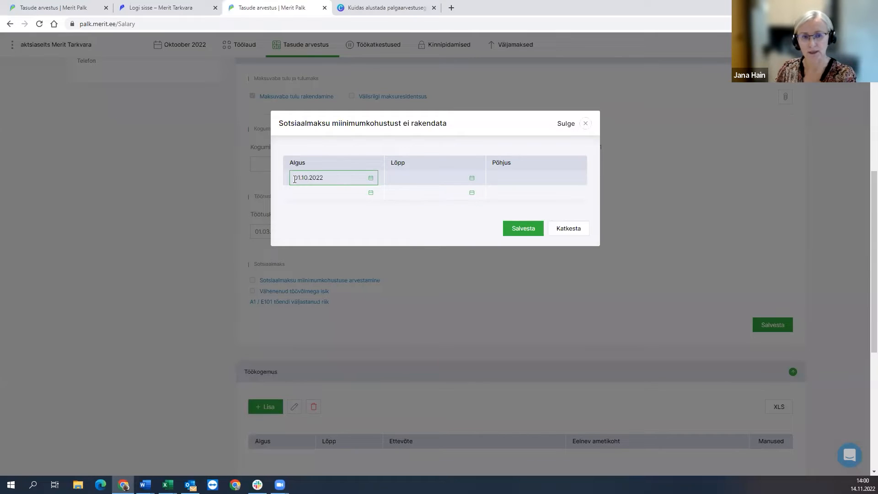
click(333, 179)
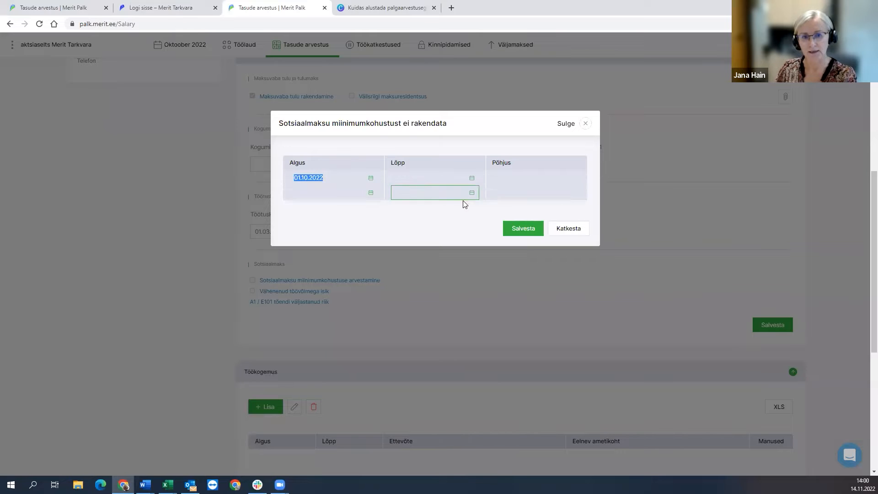
click(521, 228)
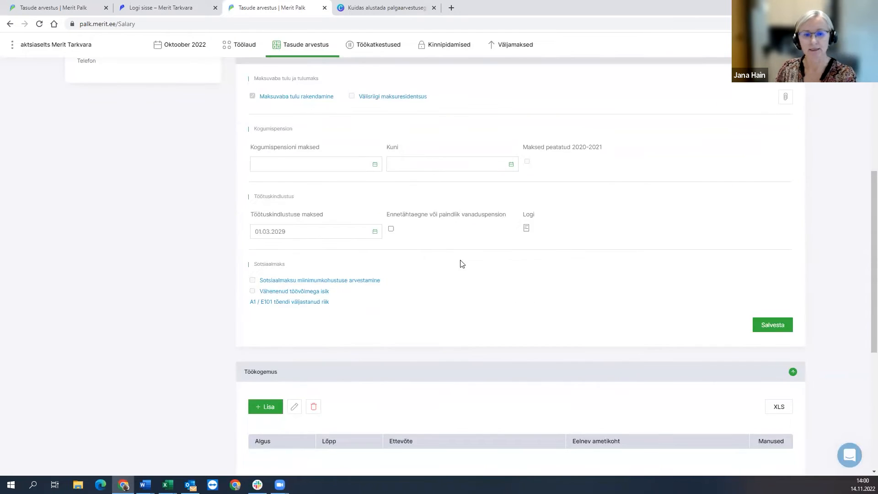
Add and save a reduced work ability entry (Vähenenud töövõime määrangud) starting 01.10.2022 with Sotsiaalmaksusoodustus enabled and an extended leave opening balance of 2.
scroll(453, 233, up, 1)
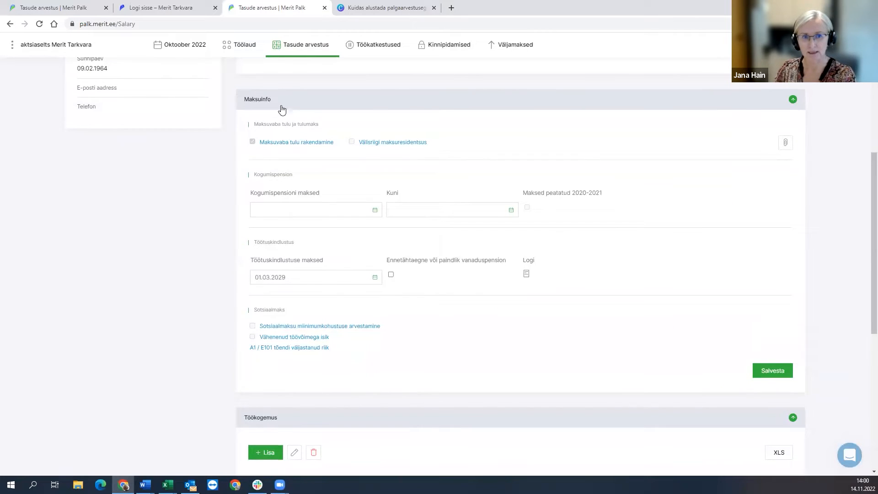
click(295, 337)
click(286, 178)
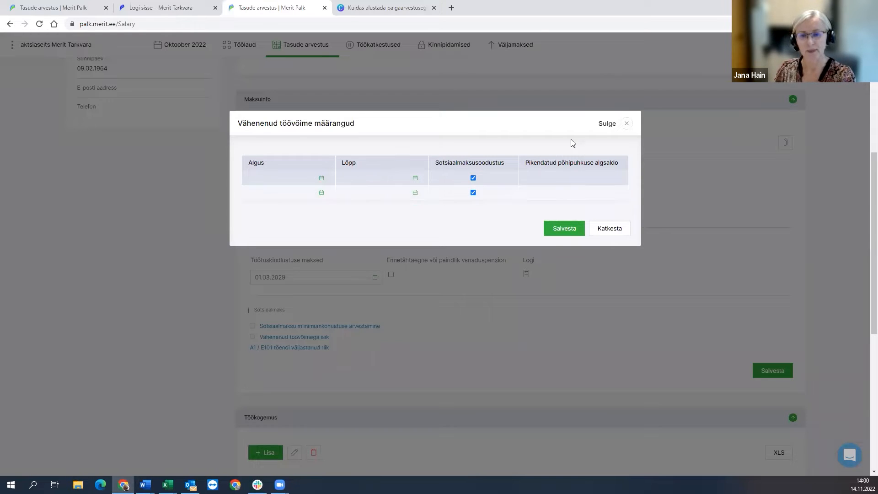
click(580, 174)
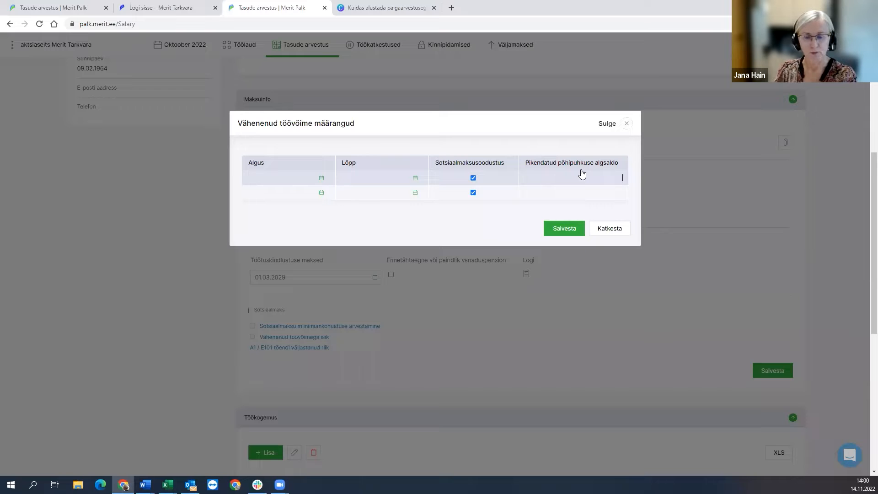
click(322, 180)
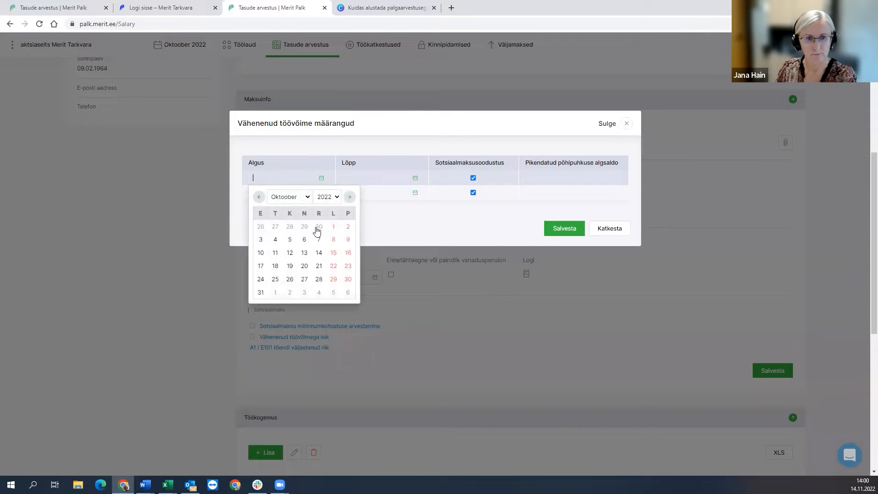
click(334, 227)
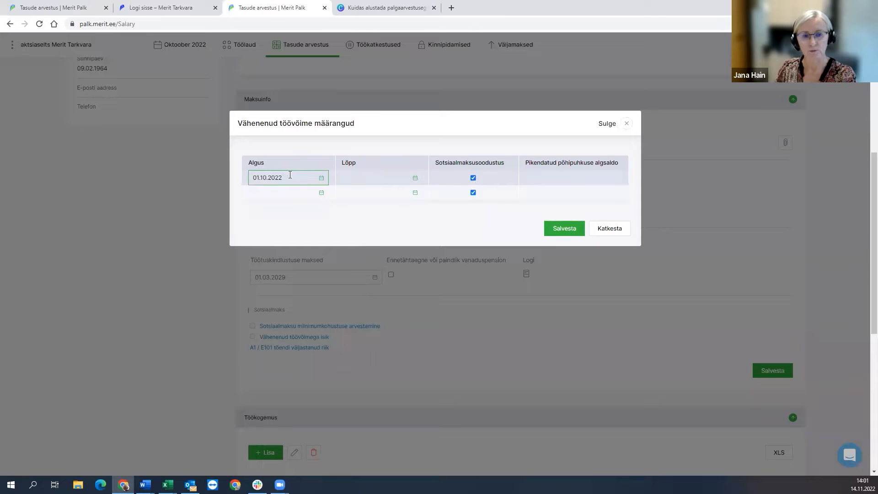
click(557, 173)
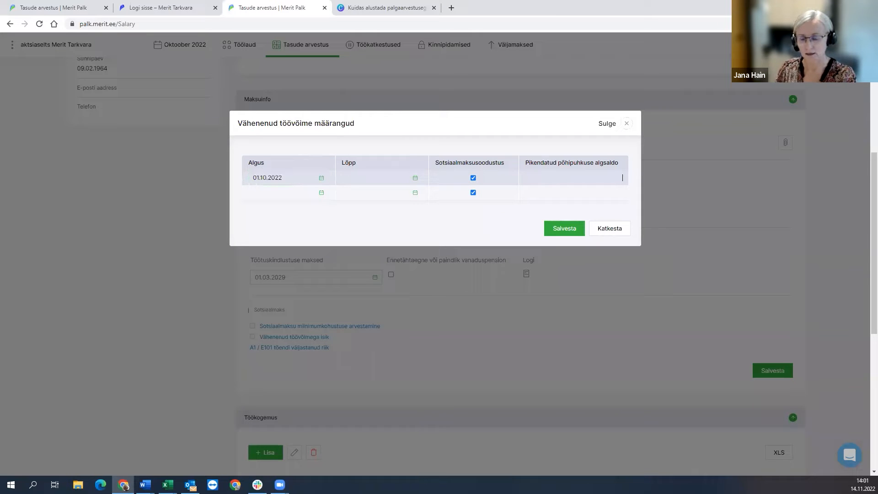
key(Tab)
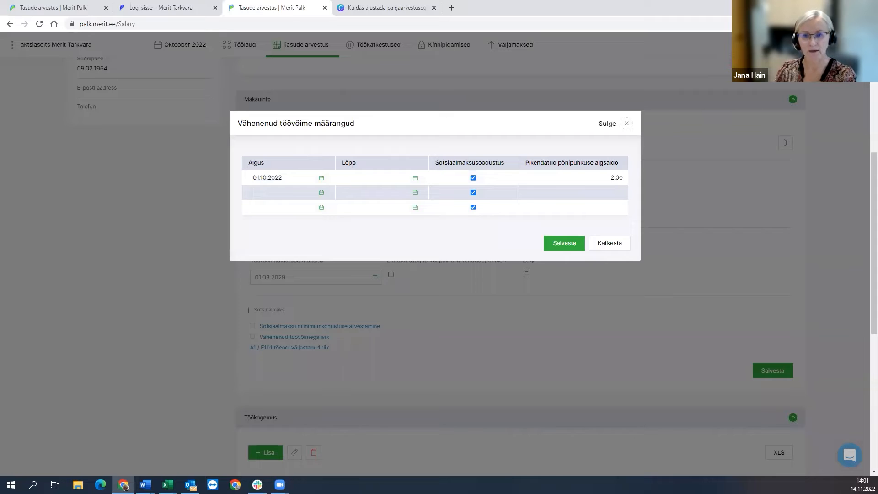
click(564, 244)
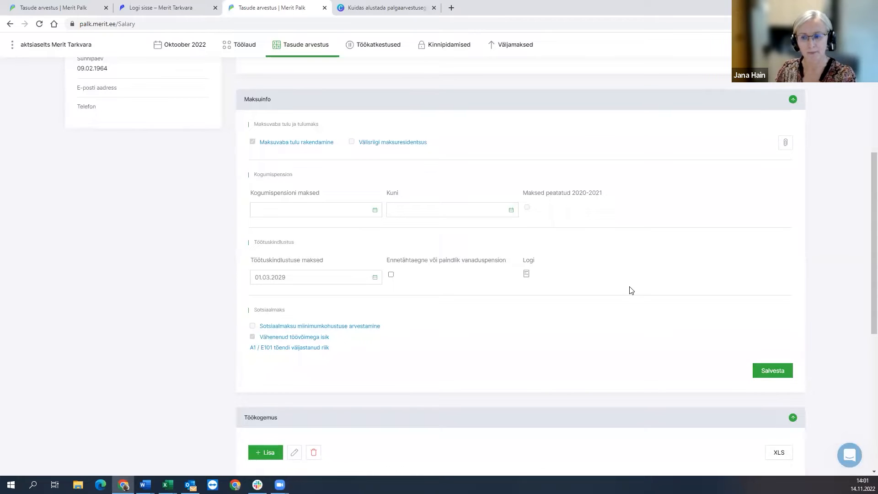
Return to the employee list and open a blank card for a new person.
scroll(629, 290, up, 6)
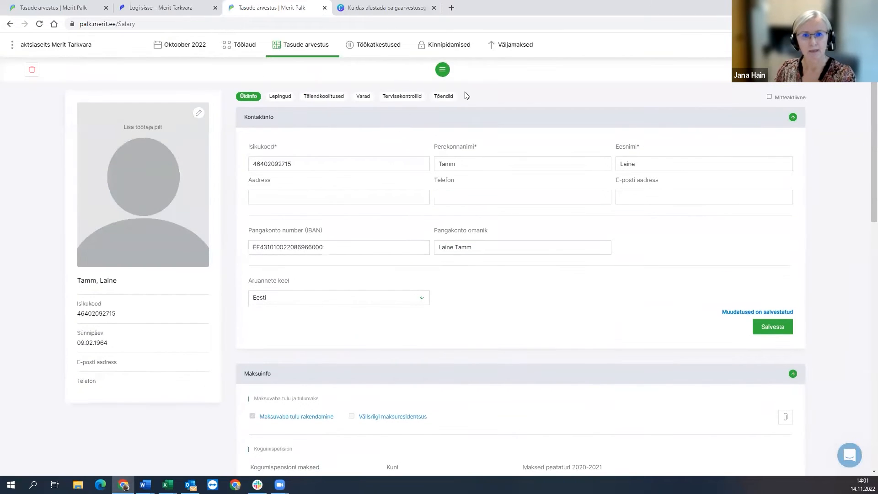
click(442, 70)
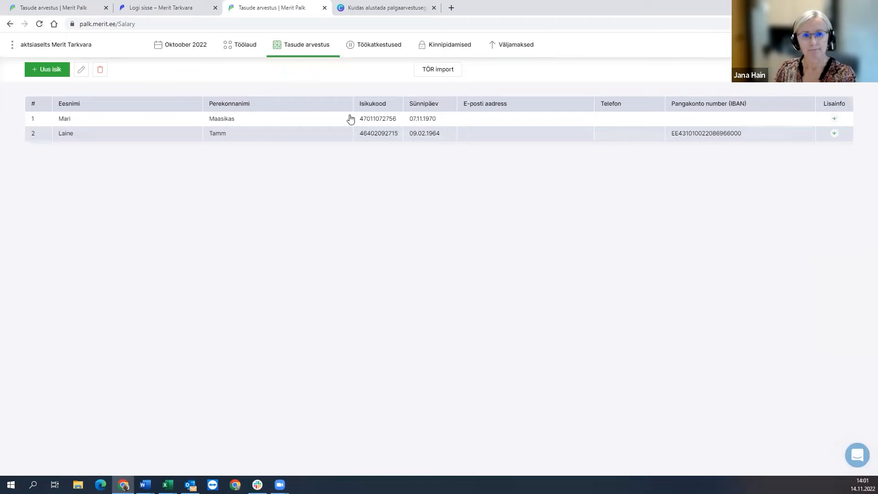
click(48, 72)
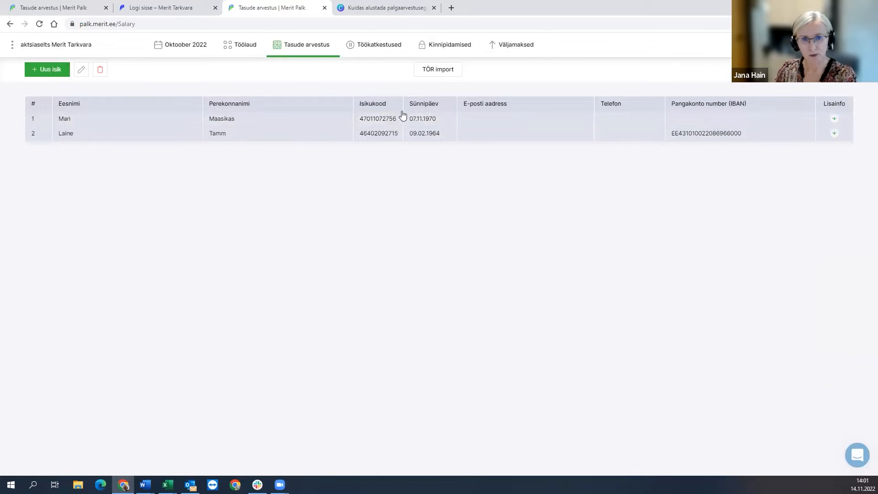
click(43, 73)
click(291, 165)
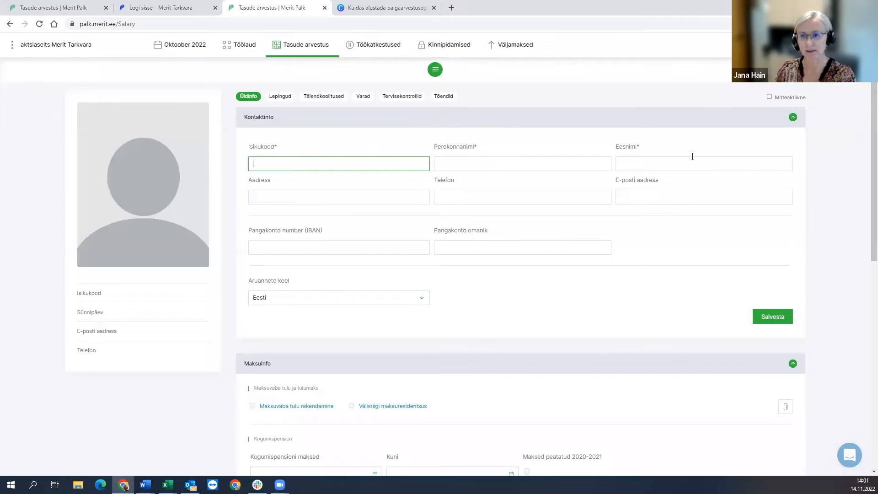
Enter the new employee's personal identification code, surname and first name in the contact information, pasting the code copied from Excel.
key(alt+Tab)
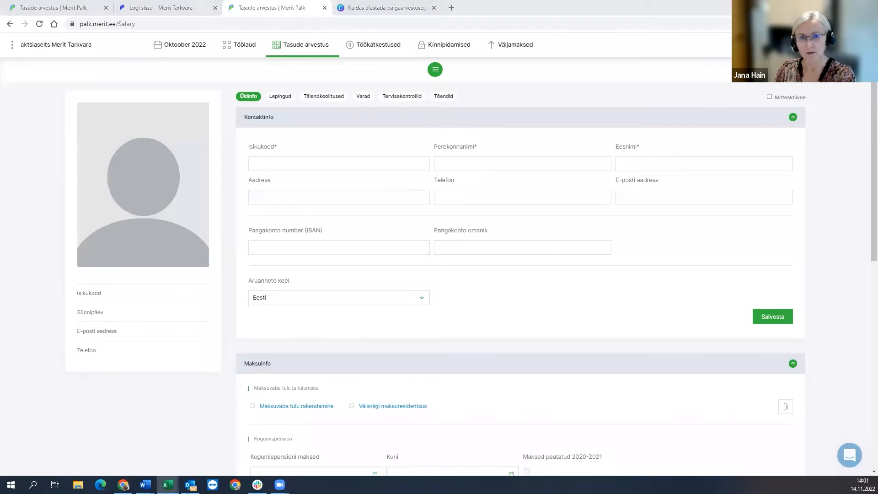
click(393, 161)
key(ctrl+v)
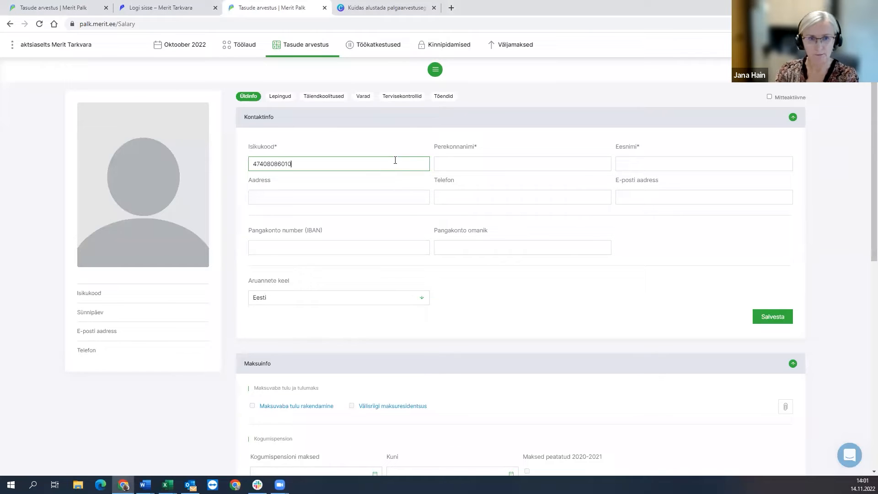
key(Tab)
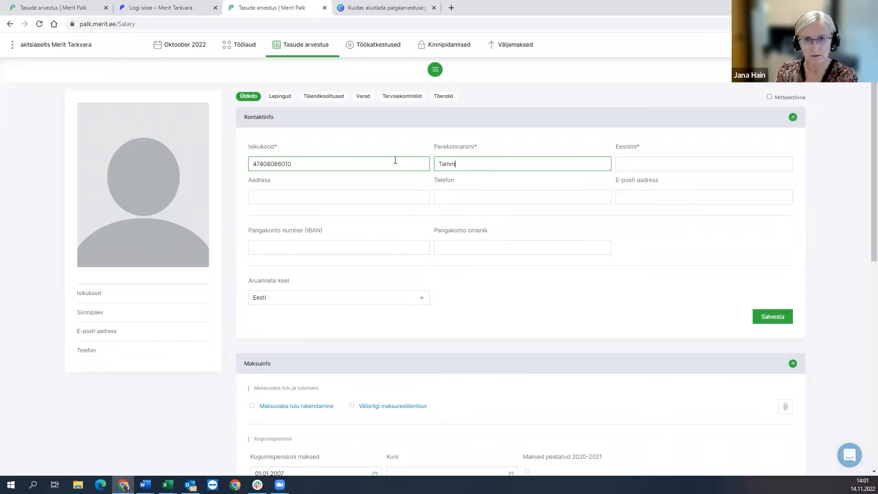
key(Tab)
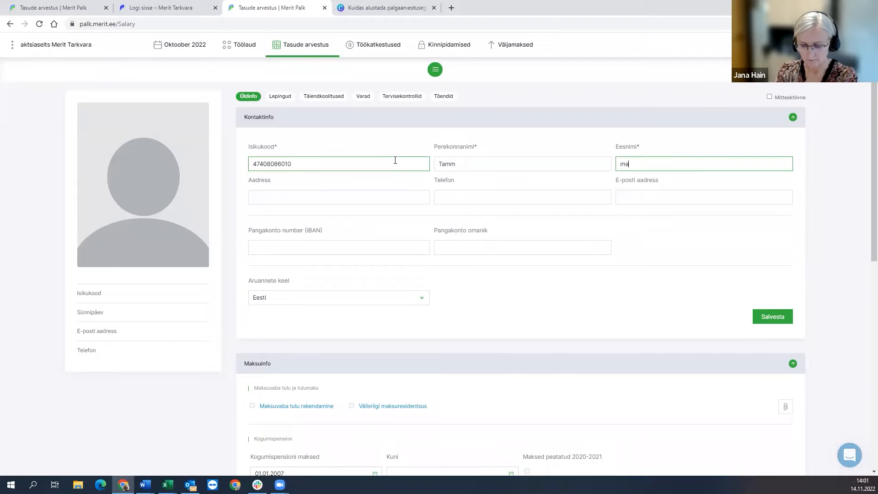
key(Tab)
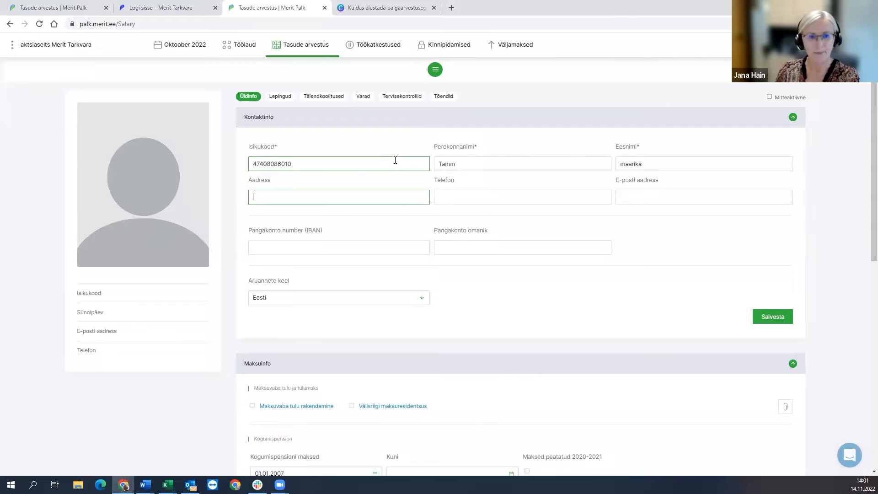
Enter the new employee's e-mail address, paste the bank account number from Excel, fill in the account holder, and save the contact information.
click(675, 196)
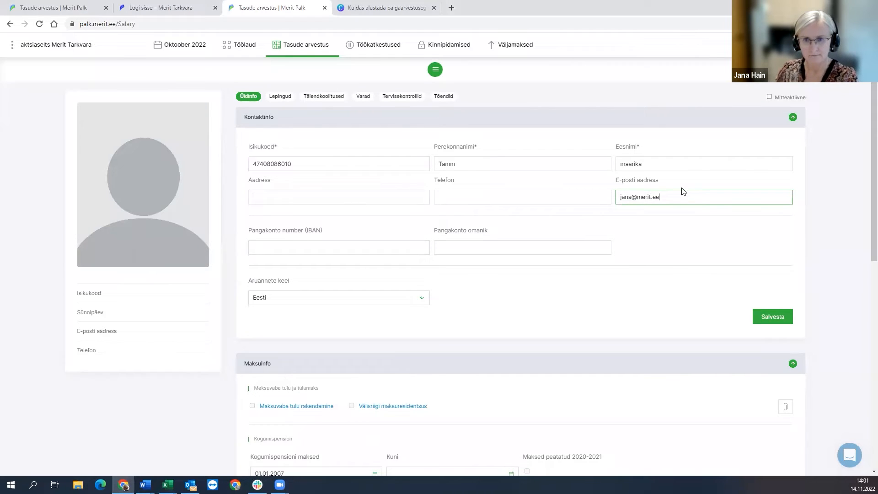
click(355, 248)
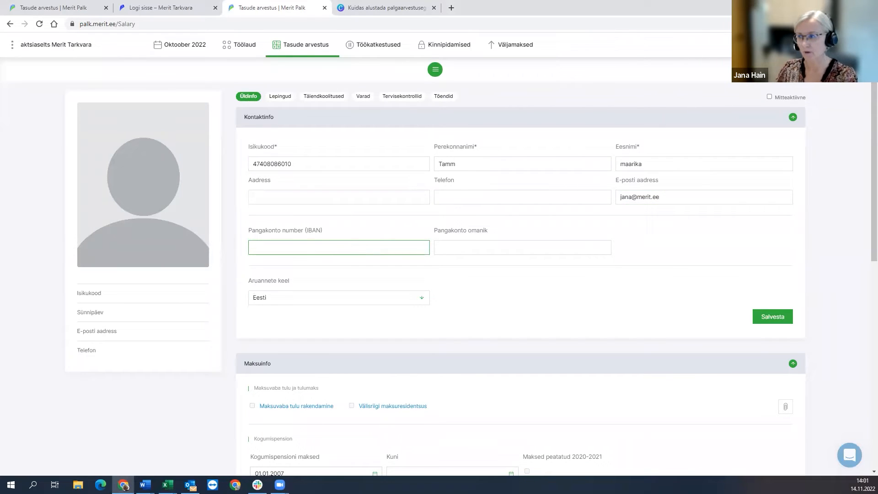
key(alt+Tab)
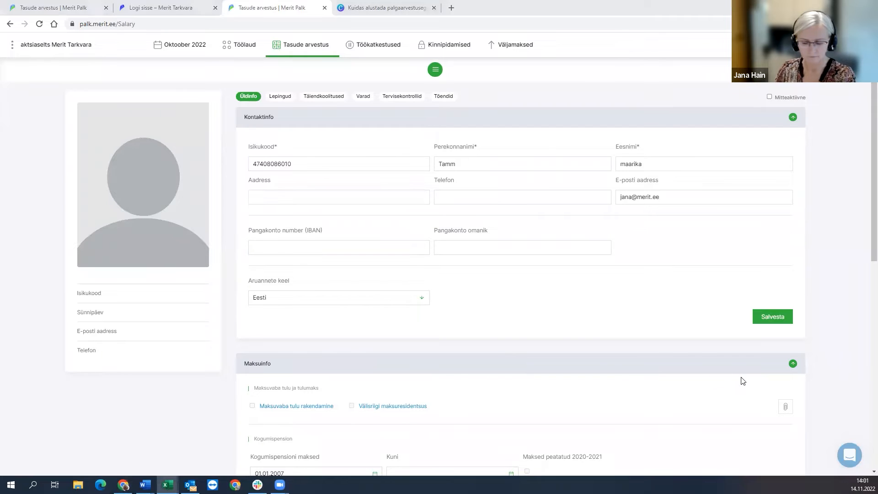
click(277, 242)
key(ctrl+v)
click(544, 248)
click(773, 316)
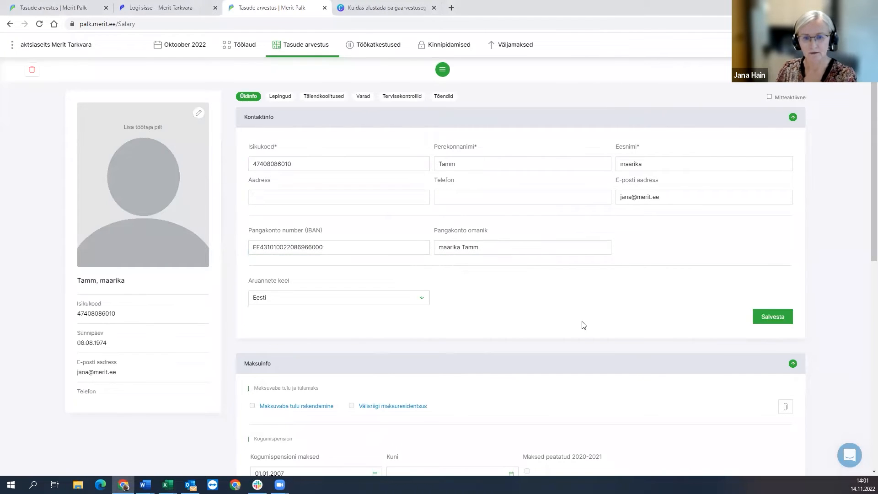
Add and save a tax-free income entry (Maksuvaba tulu rakendamine) starting 01.10.2022 with the basis Ei rakendata maksuvaba tulu.
scroll(258, 292, down, 3)
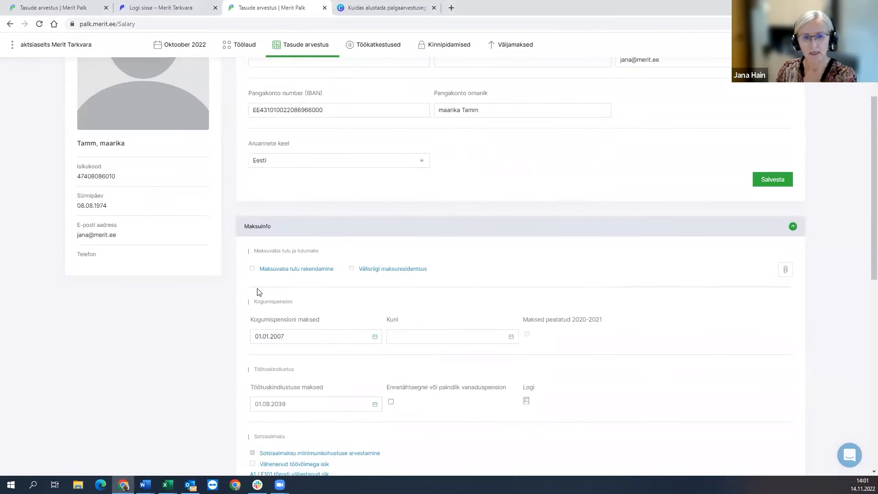
click(289, 270)
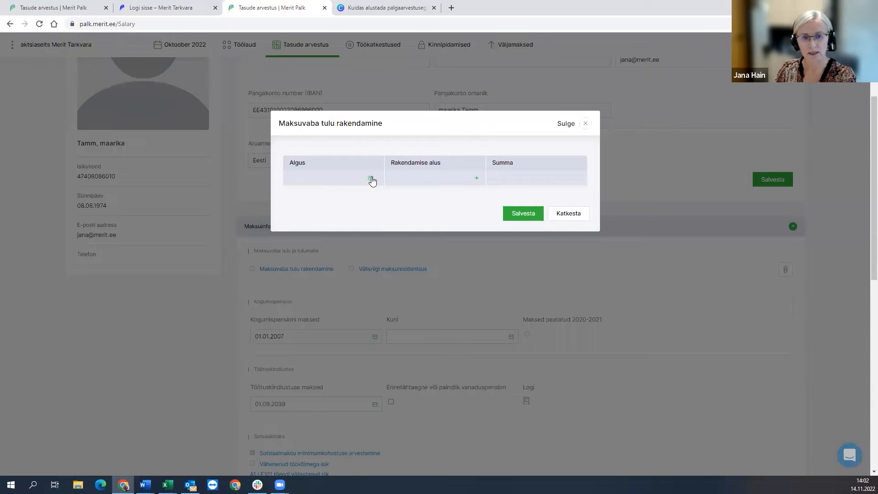
click(371, 178)
click(300, 197)
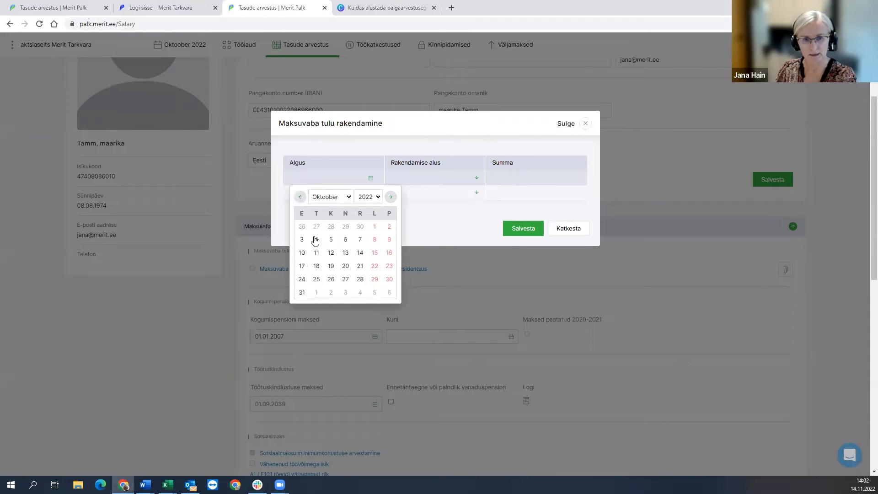
click(375, 227)
click(441, 178)
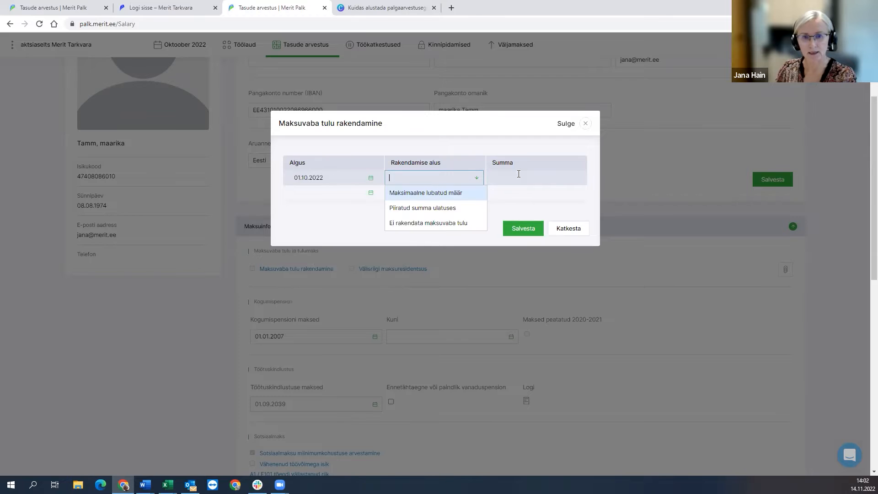
click(433, 223)
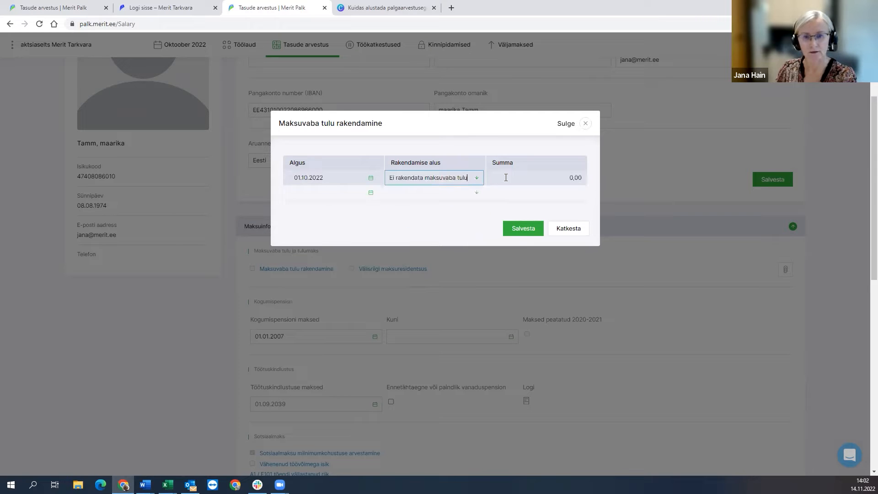
click(516, 231)
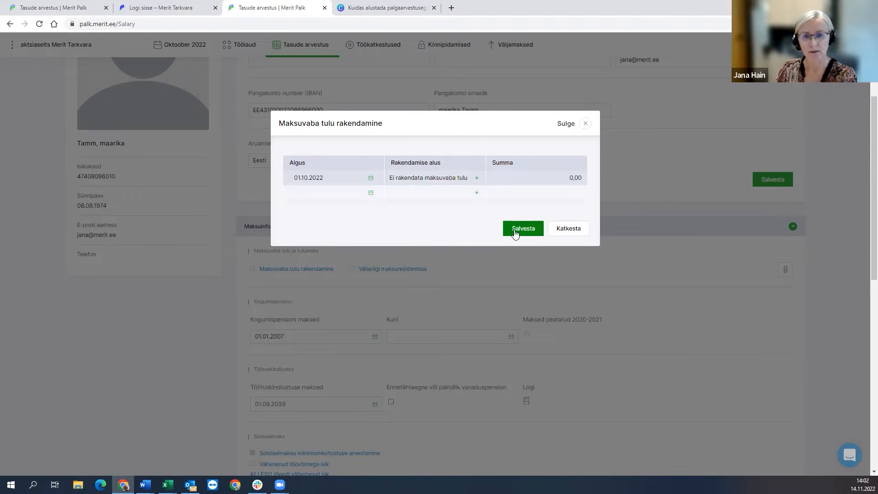
Save the new employee's contact information again and return to the employee list, dismissing the file selection window.
scroll(567, 357, up, 3)
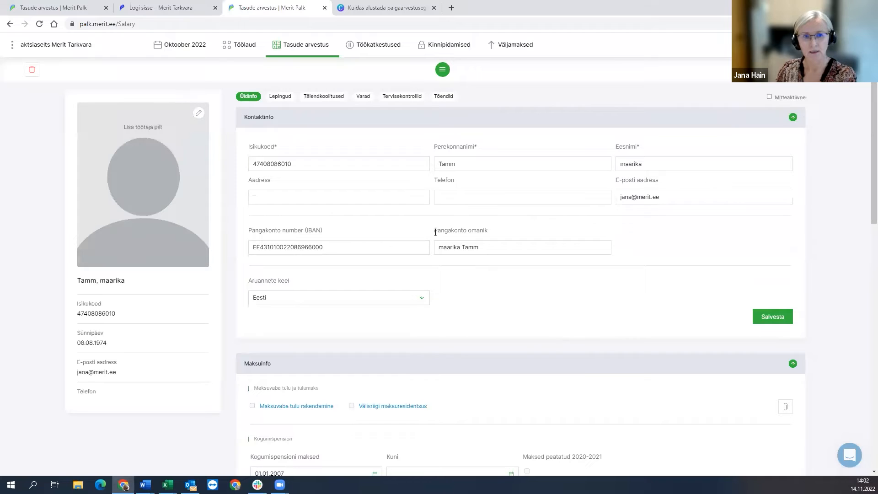
click(763, 317)
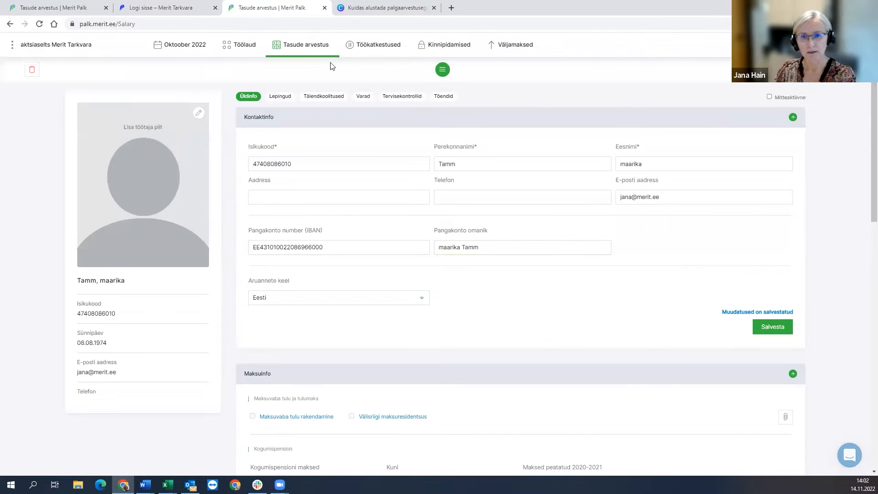
click(440, 70)
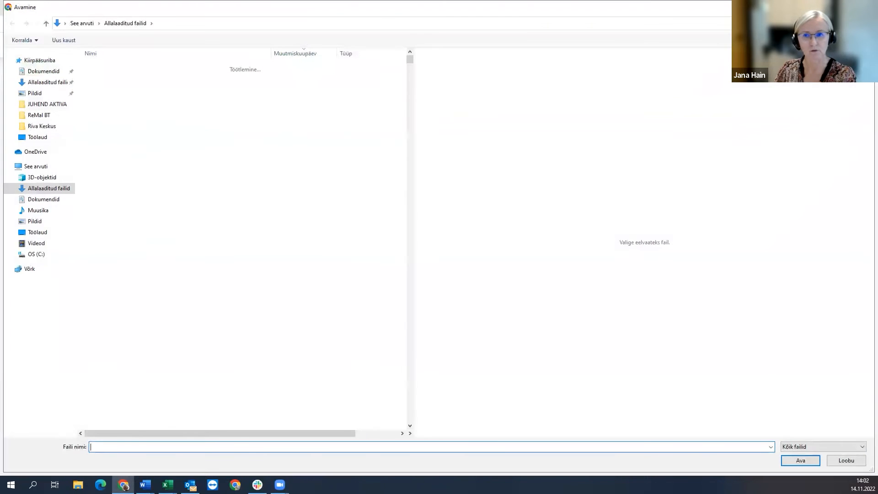
key(Escape)
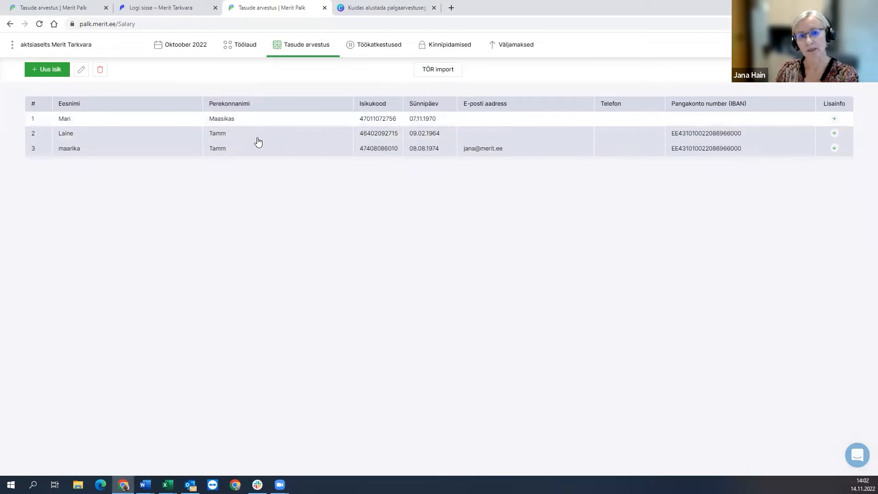
Reopen the new employee's card and review its contact, tax and remaining general information sections.
double_click(230, 151)
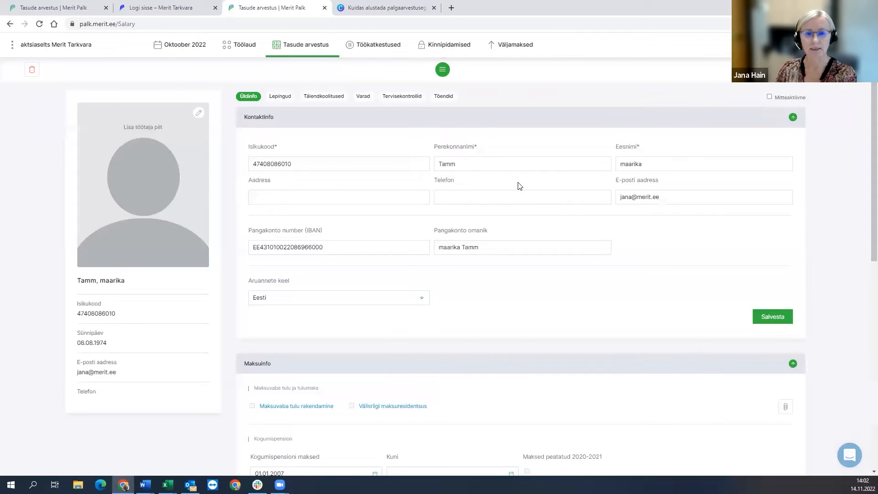
scroll(538, 305, down, 12)
scroll(539, 305, down, 2)
scroll(540, 300, up, 14)
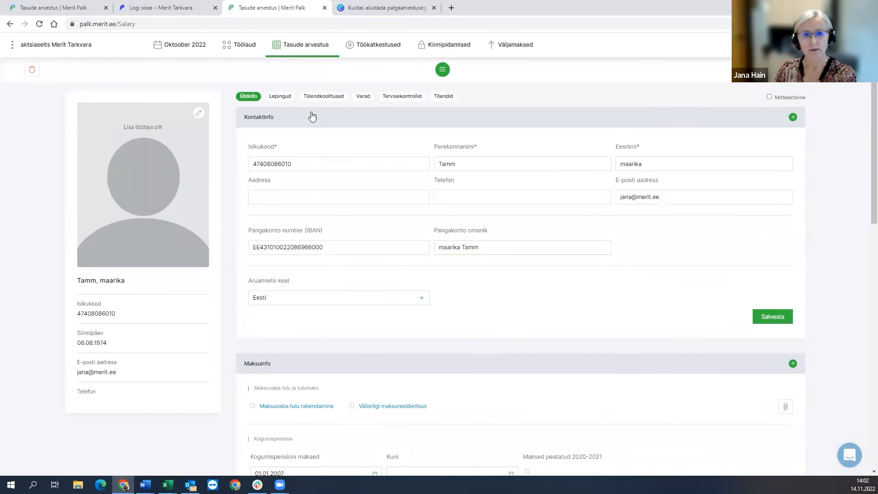
Go to the contracts list (Lepingud) and view the first employee's contract, closing it without changes.
click(305, 51)
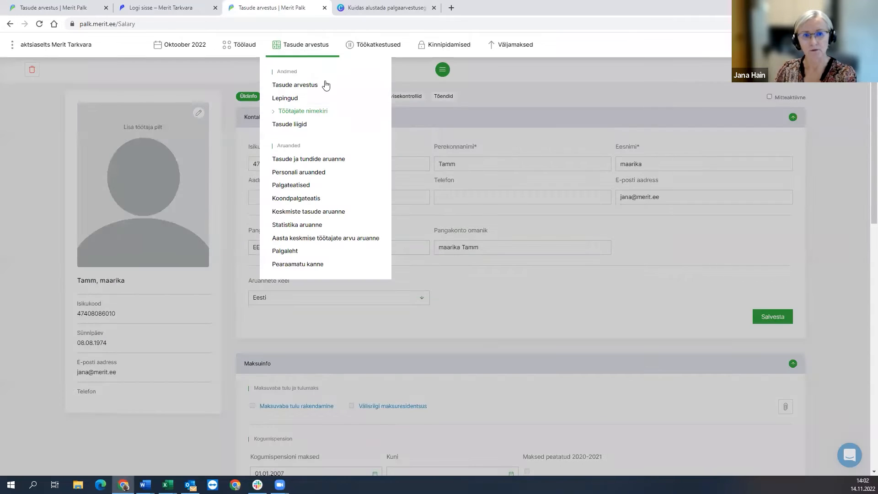
click(295, 102)
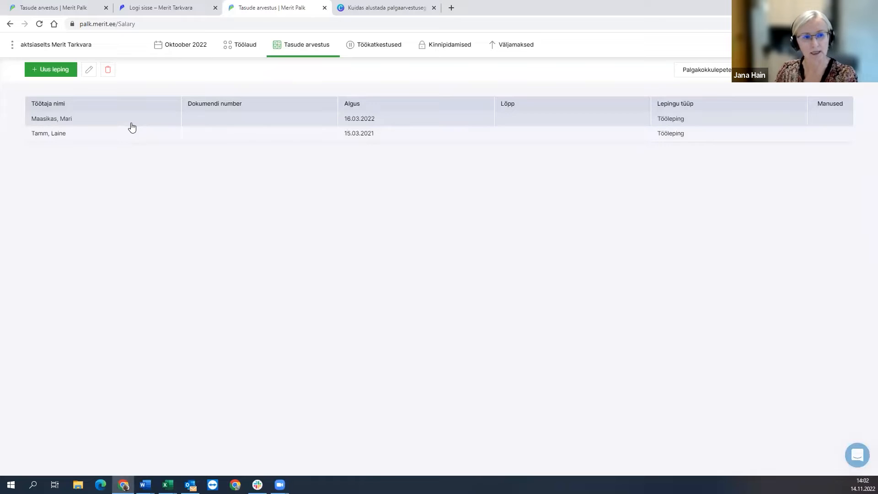
double_click(226, 122)
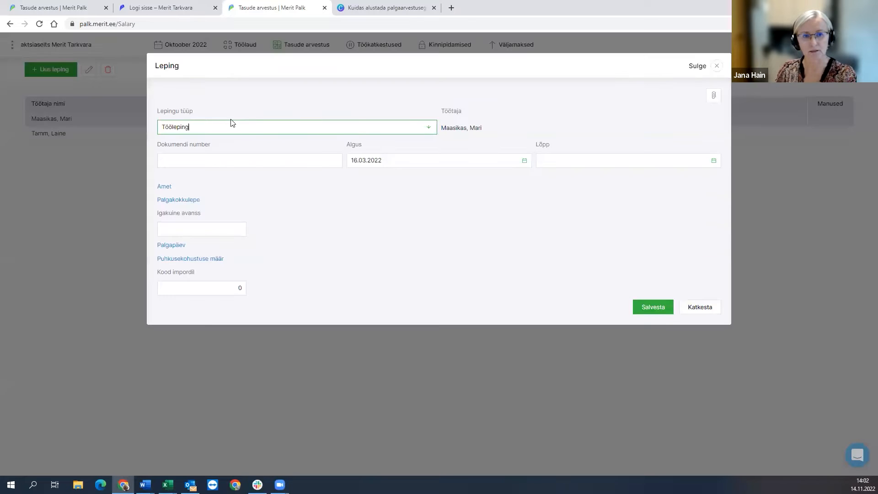
click(717, 66)
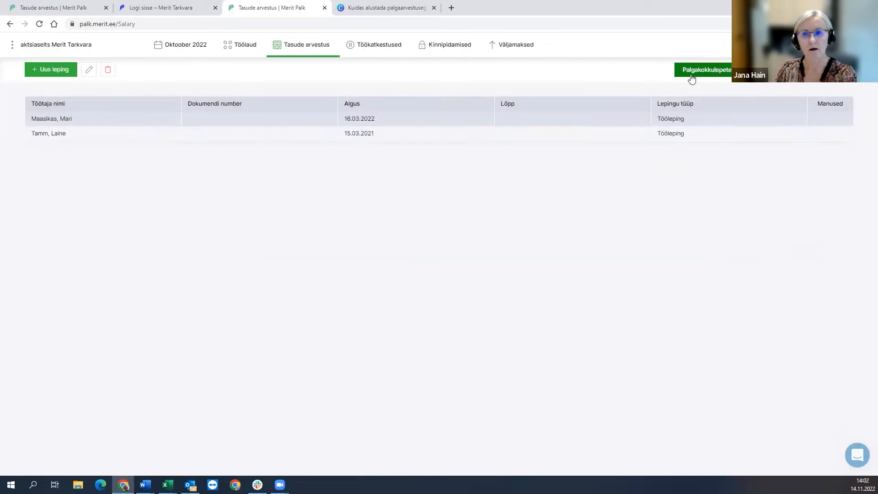
Start a new contract of type Juhatuse liikme leping for the newly added employee, with the start date 01.10.2022.
click(51, 72)
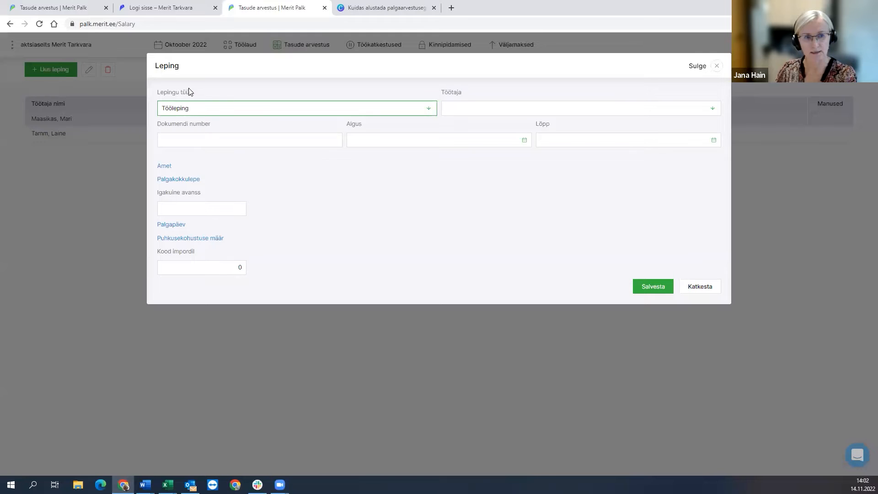
click(253, 107)
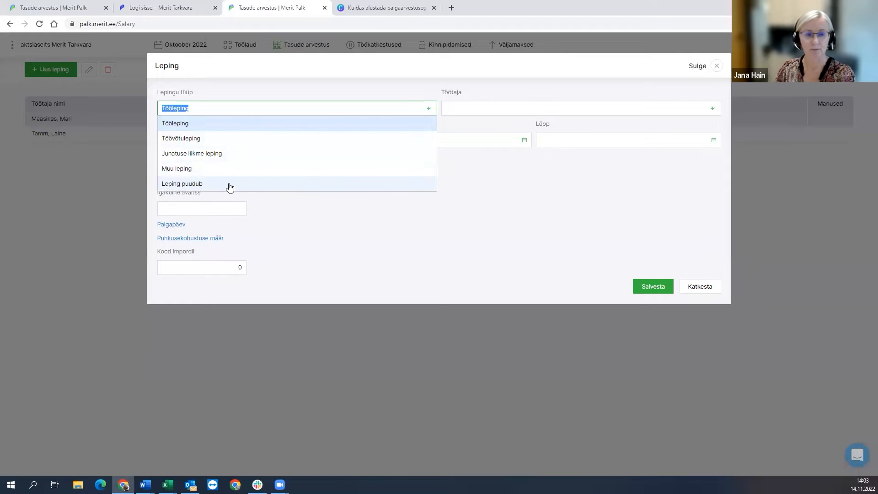
click(224, 155)
click(490, 108)
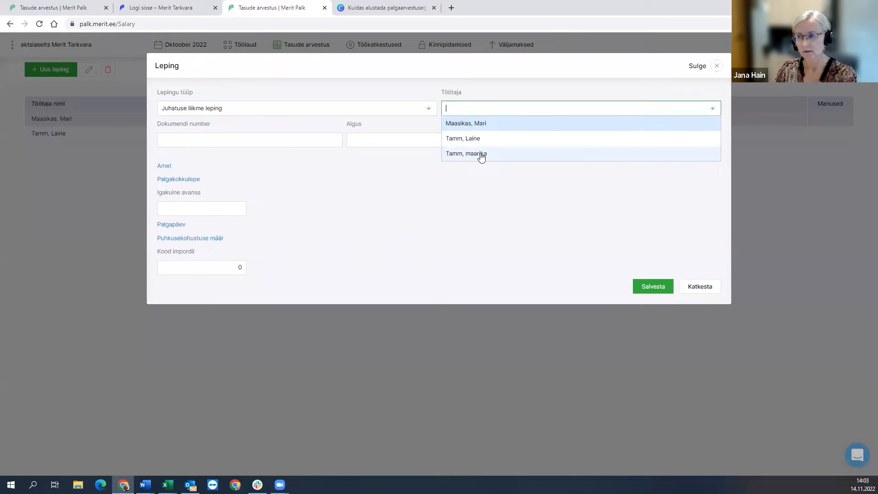
click(480, 155)
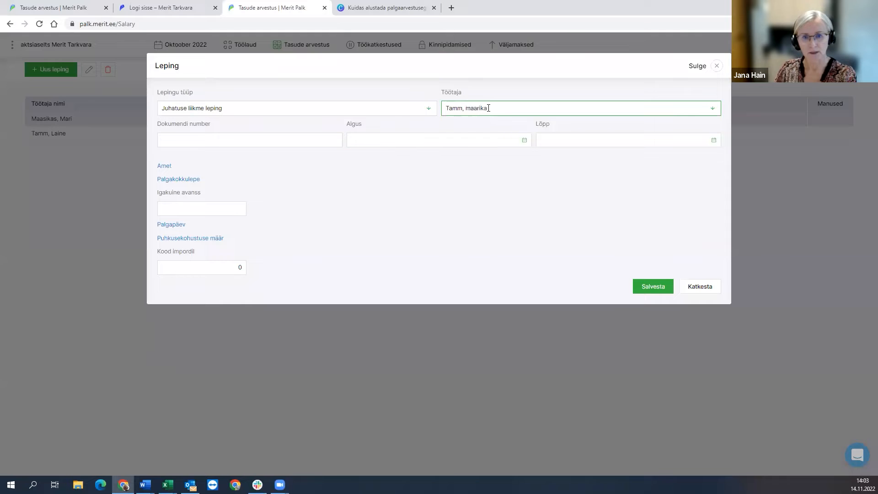
click(489, 108)
click(471, 153)
click(309, 139)
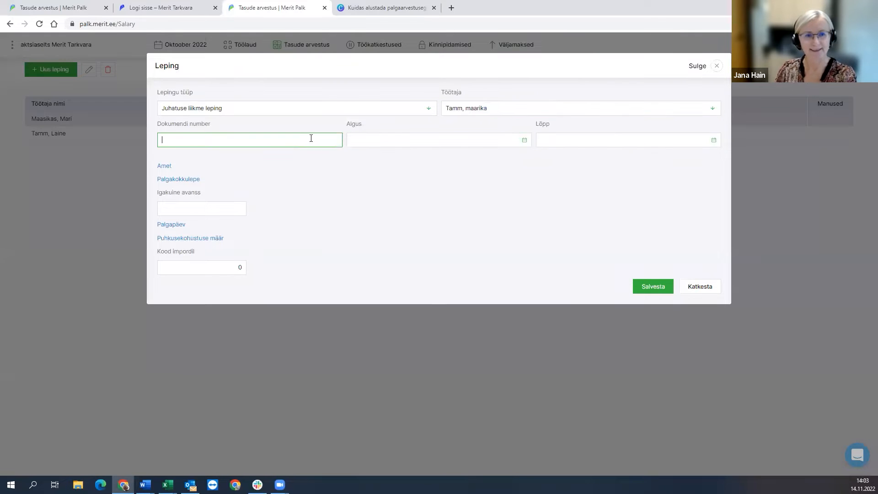
click(524, 140)
click(431, 190)
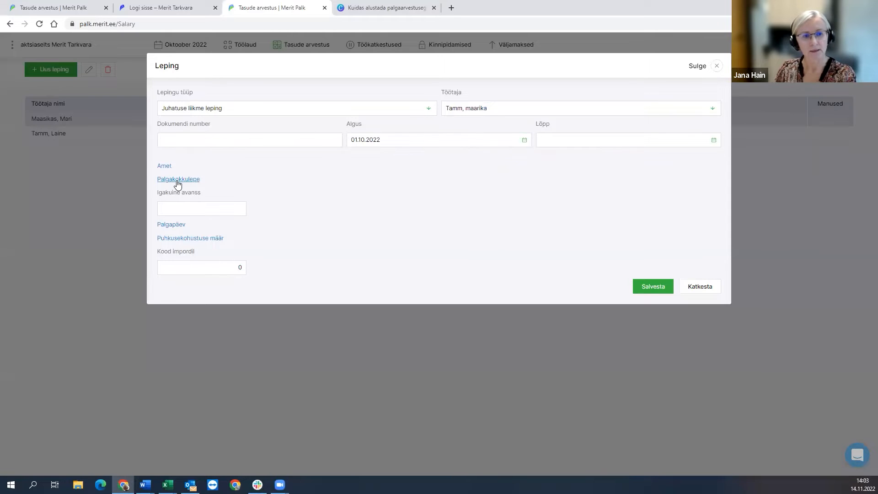
Add and save a pay agreement (Palgakokkulepe) in the contract with basic pay Juhatuse liikme tasu at a rate of 2000.
click(177, 180)
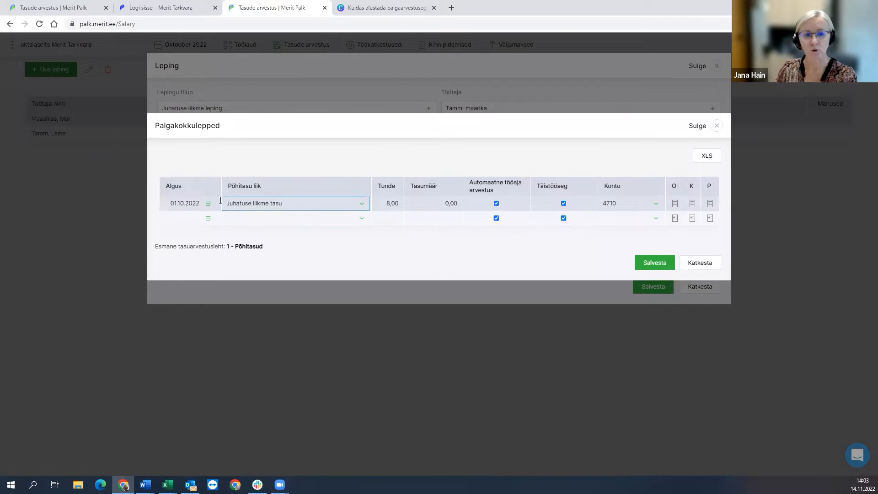
click(364, 204)
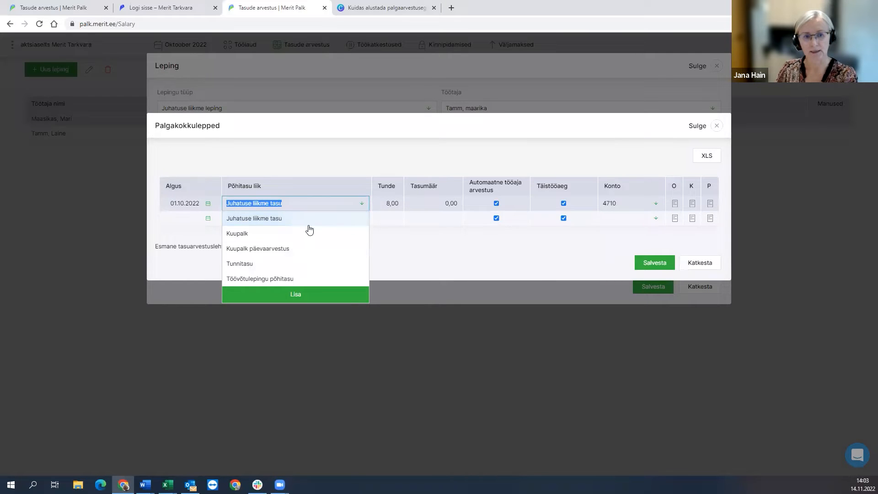
key(Tab)
key(Tab)
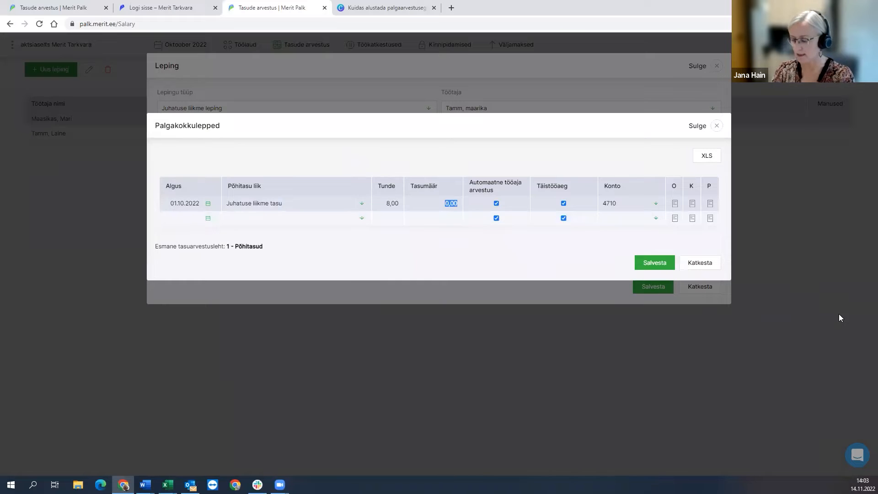
text(5)
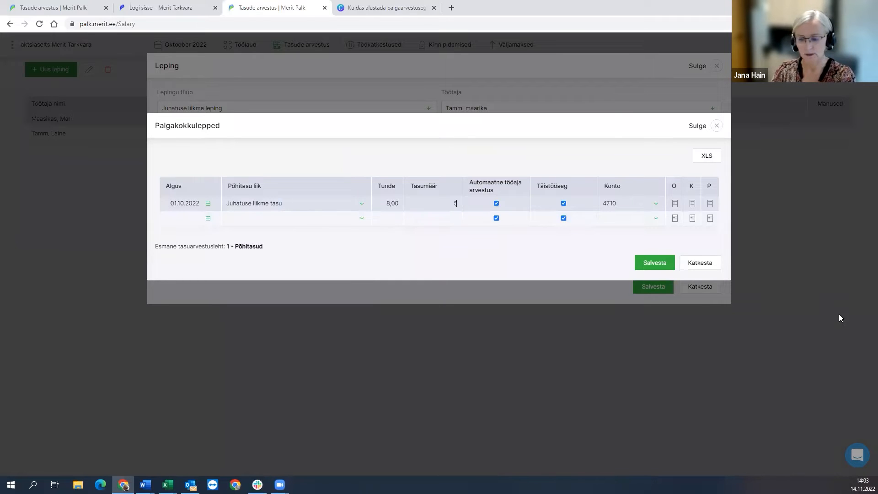
text(000)
key(Tab)
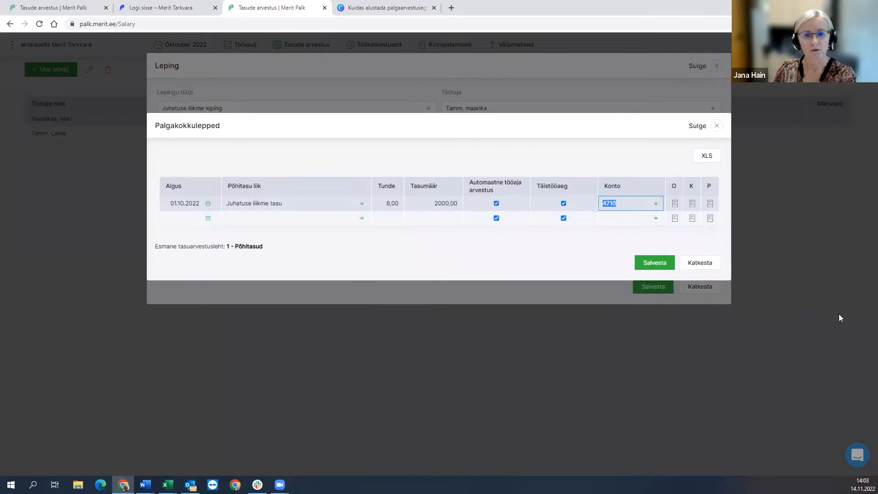
click(649, 264)
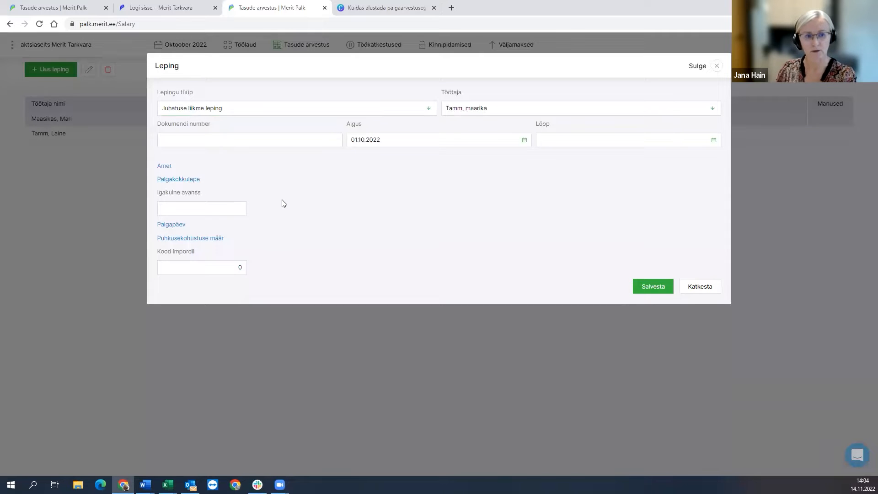
Set the board member contract's payday (Palgapäev) to Järgmisel kuul, day 5, from 01.10.2022, and save the contract.
click(167, 225)
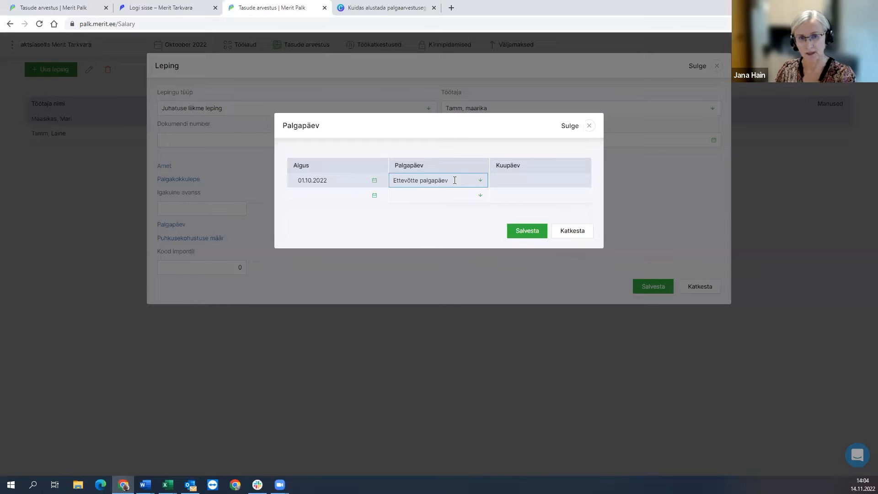
click(479, 180)
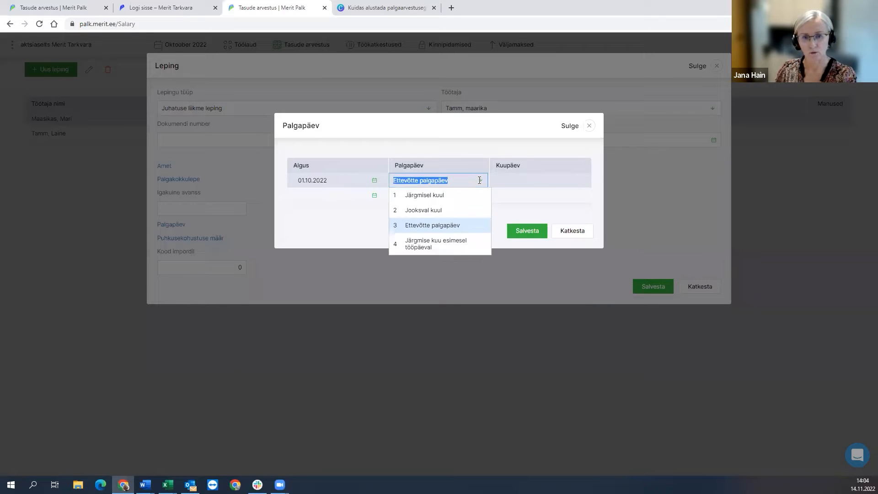
click(440, 225)
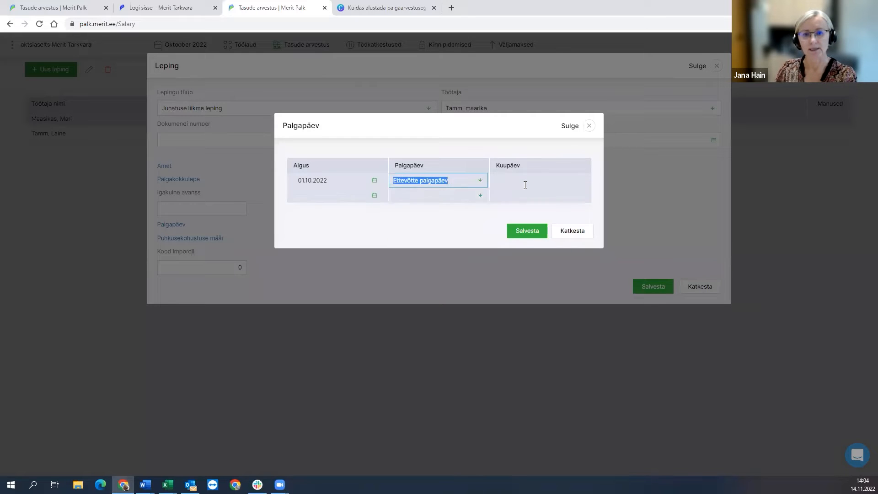
click(462, 181)
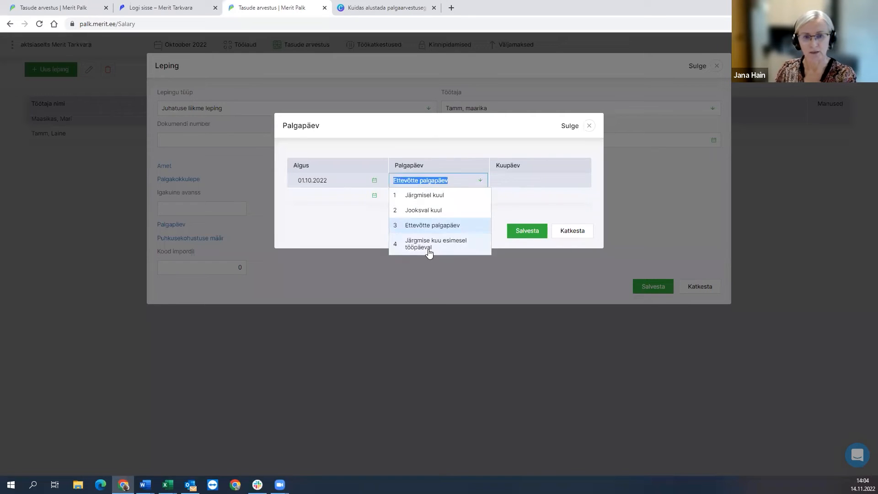
click(418, 195)
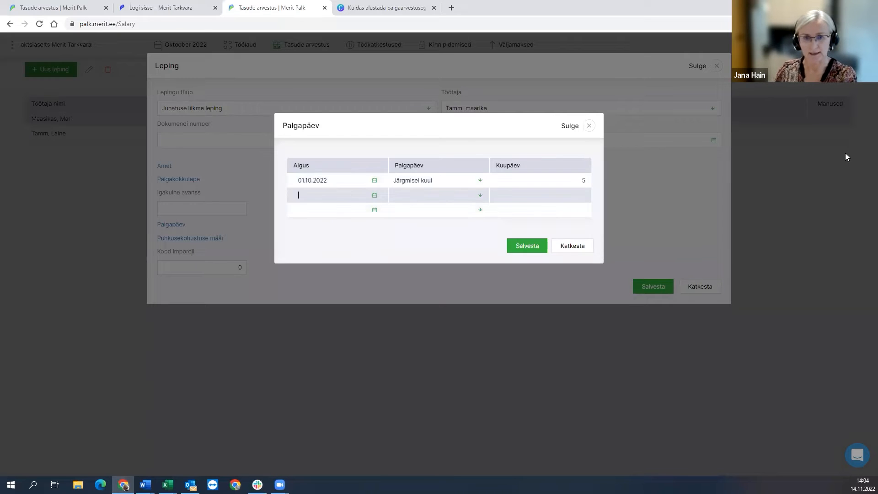
click(503, 180)
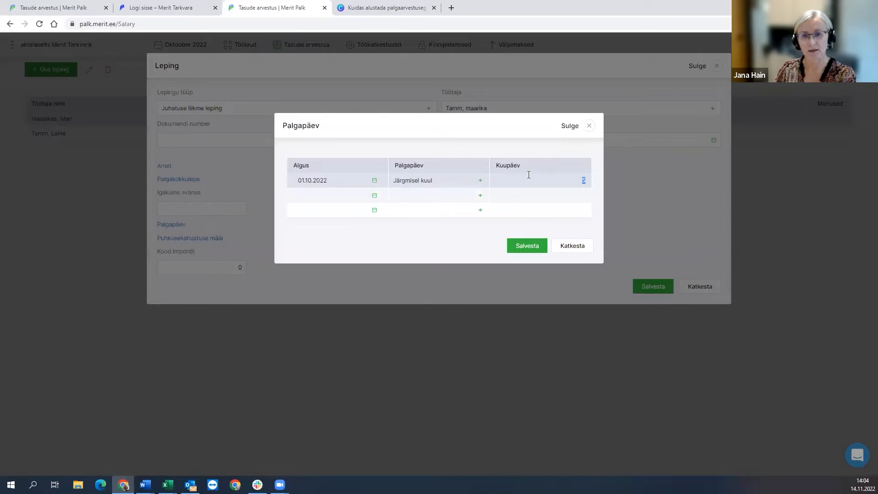
click(526, 247)
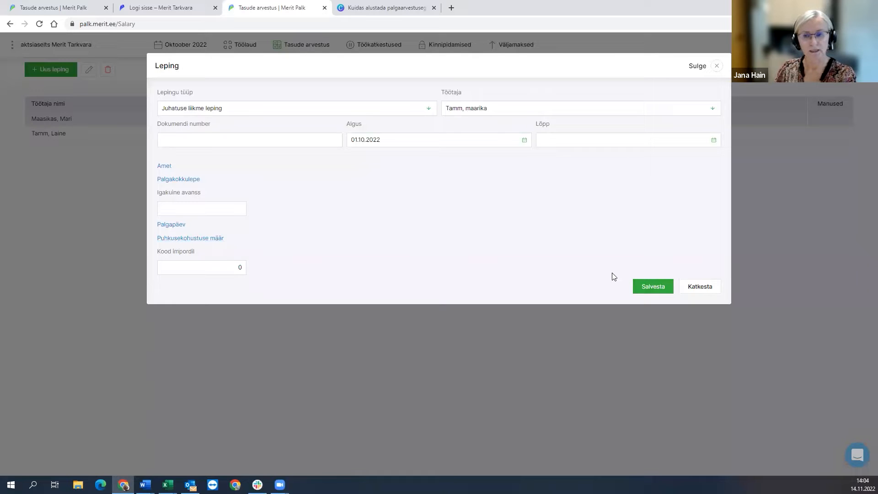
click(659, 288)
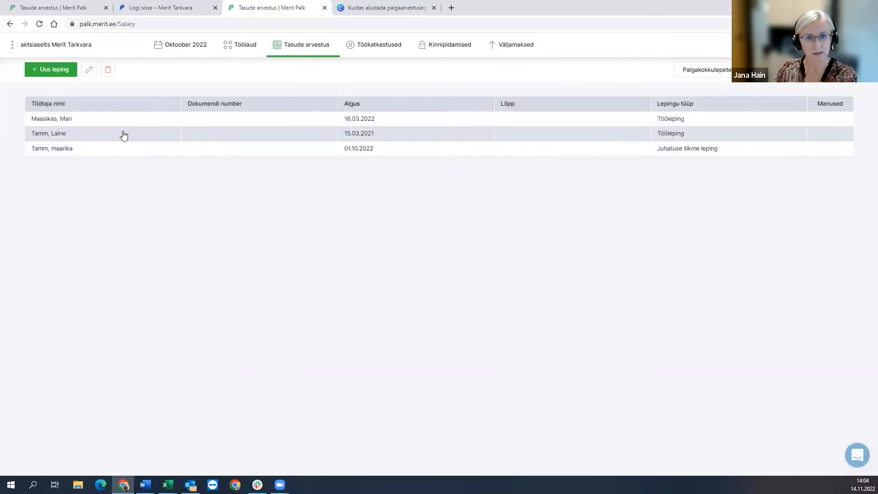
Review the employees list and return to the contracts list to compare its entries.
click(300, 49)
click(298, 110)
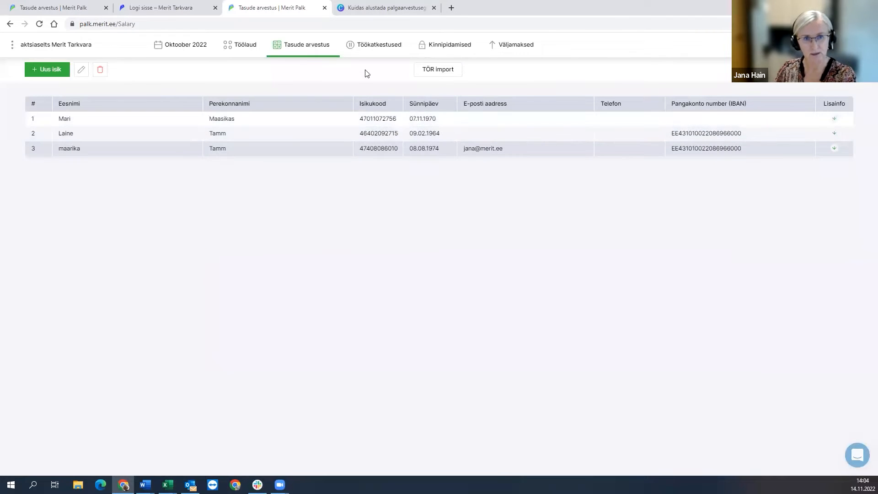
click(314, 49)
click(286, 98)
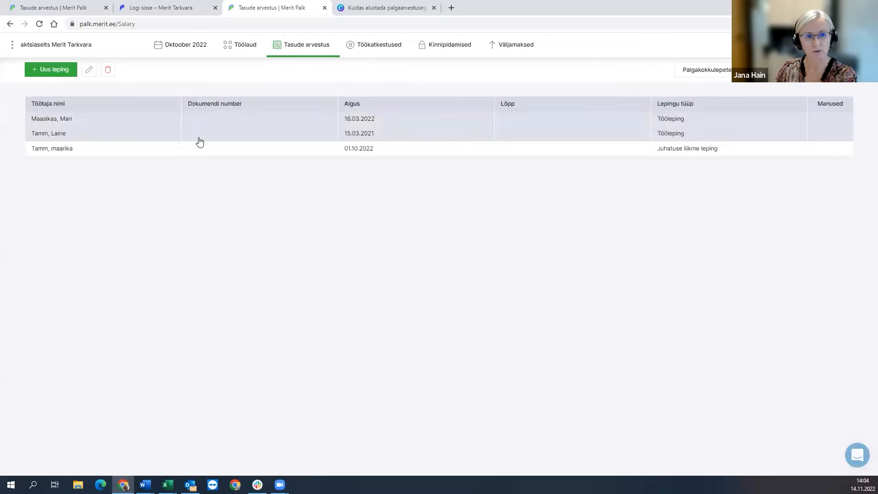
click(156, 132)
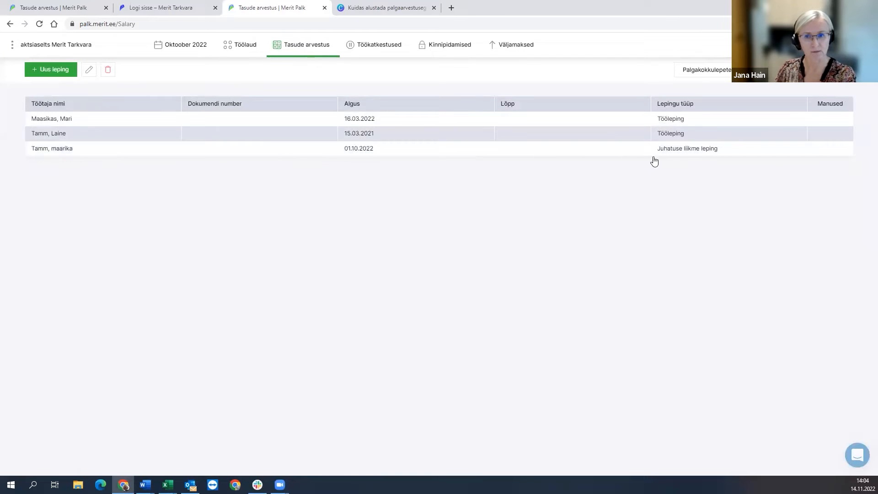
Add a Kuupalk pay agreement from 01.10.2022 at a rate of 1200 to the employment contract starting 16.03.2022.
double_click(130, 120)
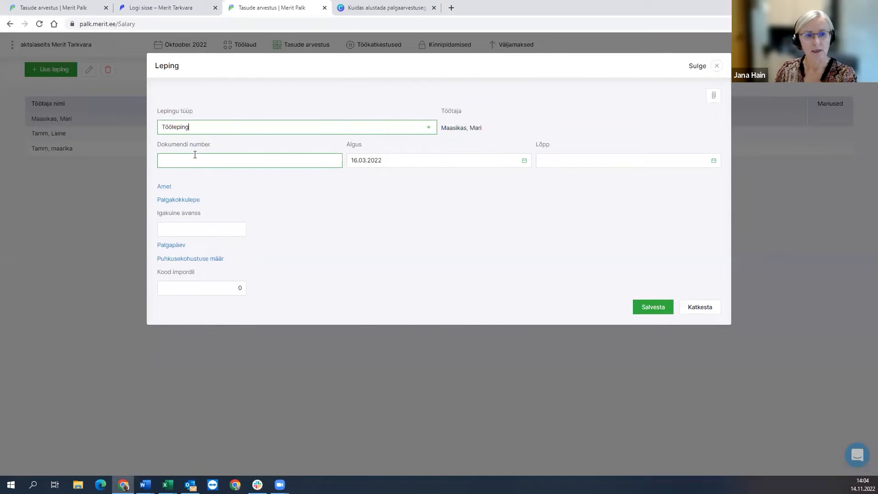
click(179, 200)
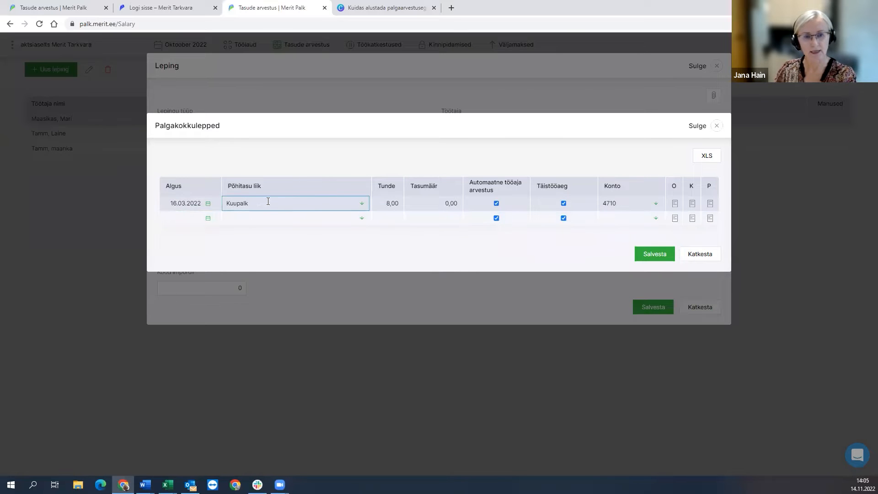
click(209, 219)
click(177, 237)
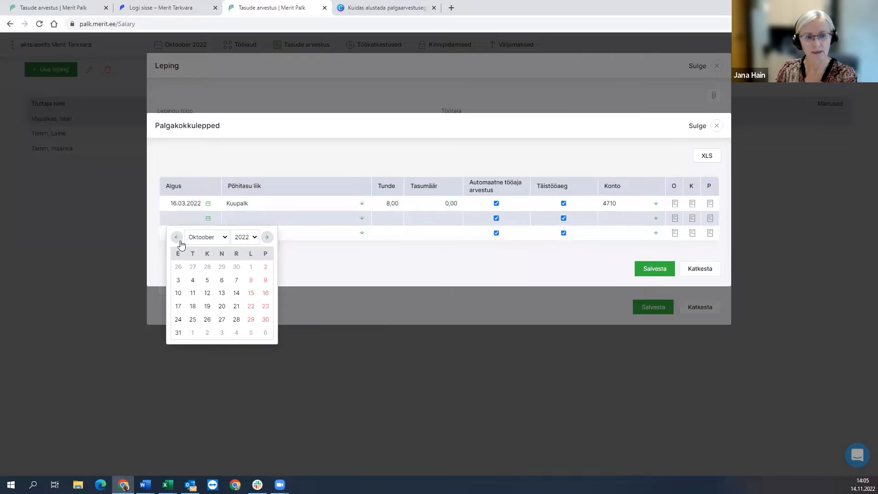
click(250, 270)
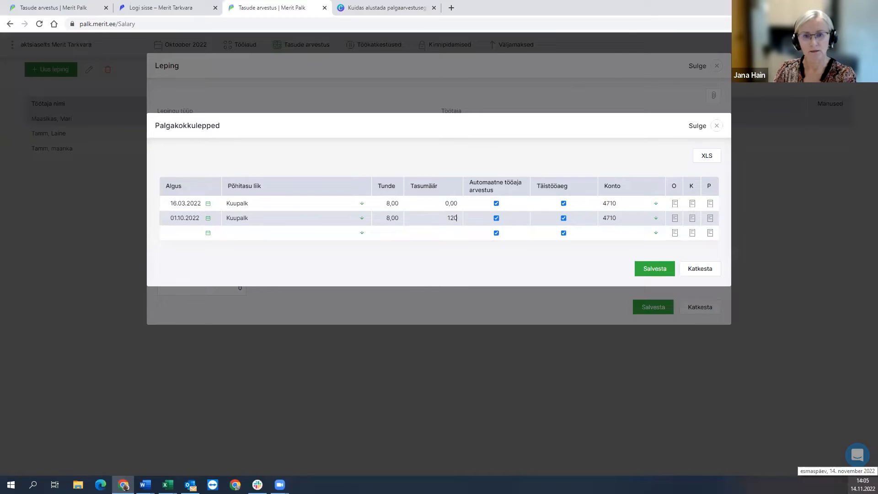
key(Tab)
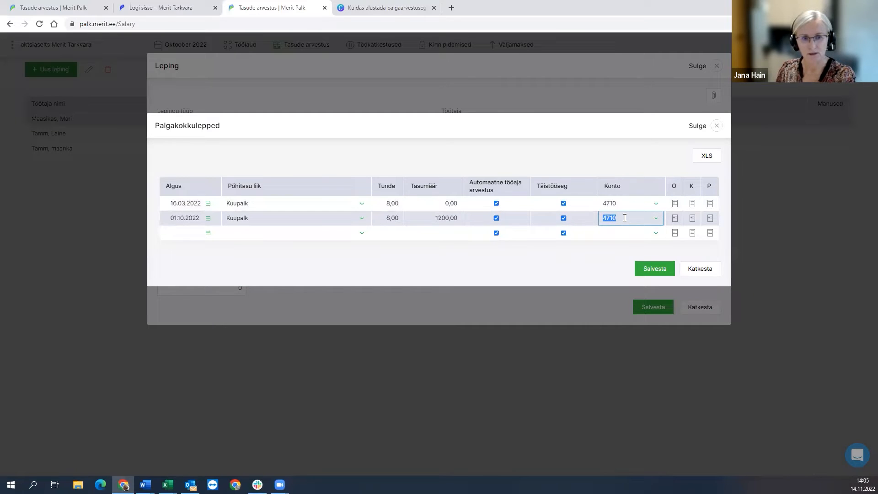
click(652, 269)
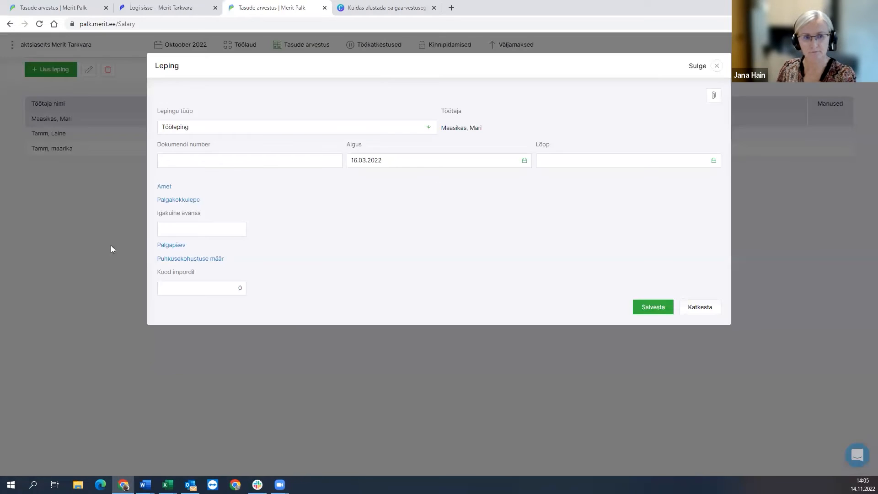
Review the same contract's payday, set its holiday liability opening balance (Algsaldo) to 15, and save the contract.
click(171, 247)
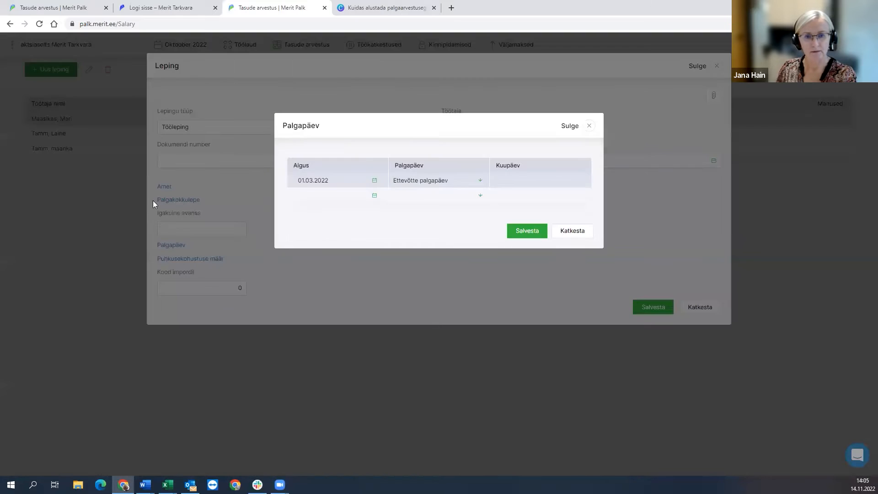
click(528, 236)
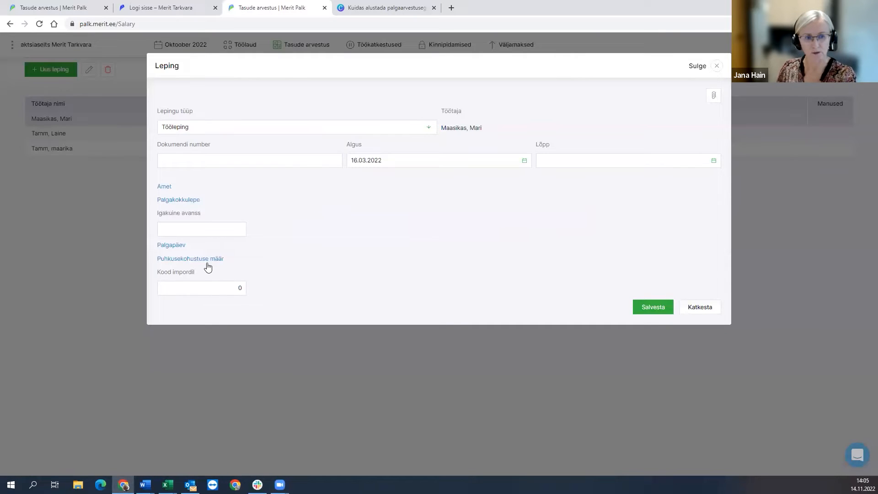
click(179, 259)
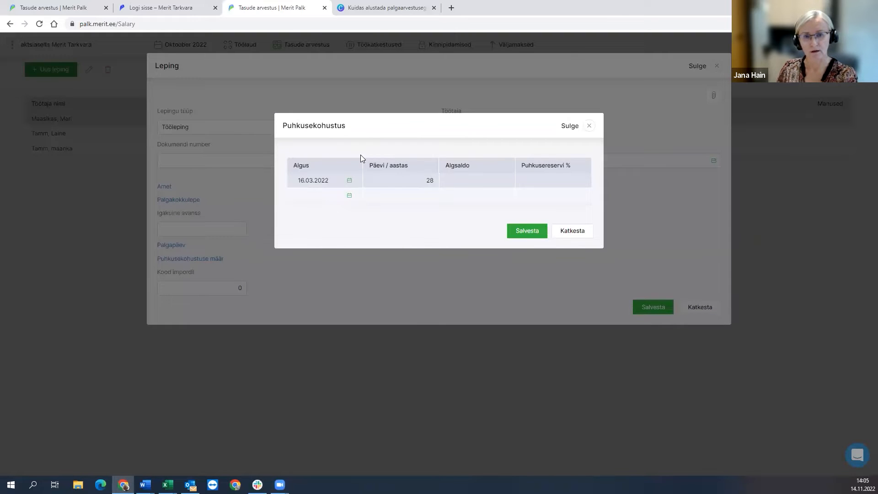
click(489, 180)
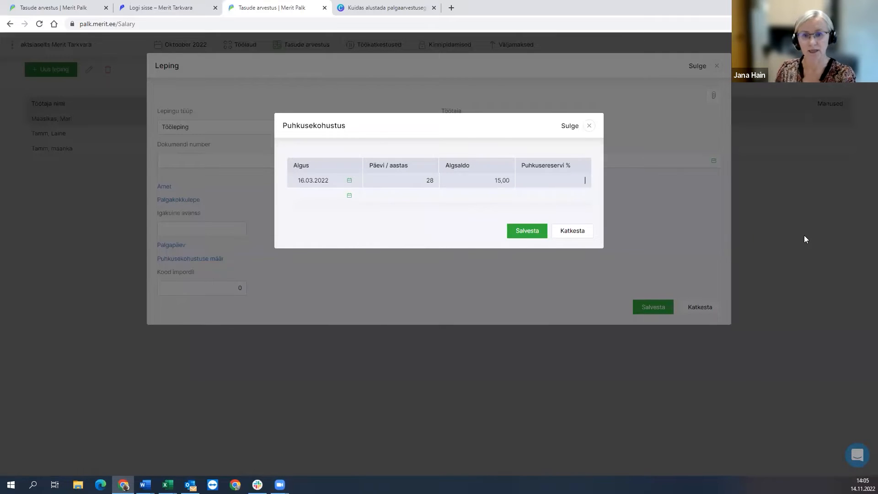
click(527, 233)
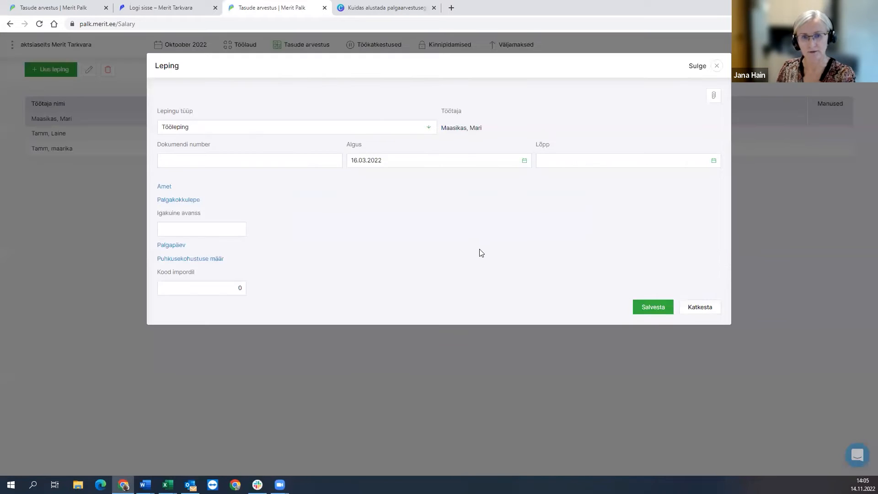
click(652, 308)
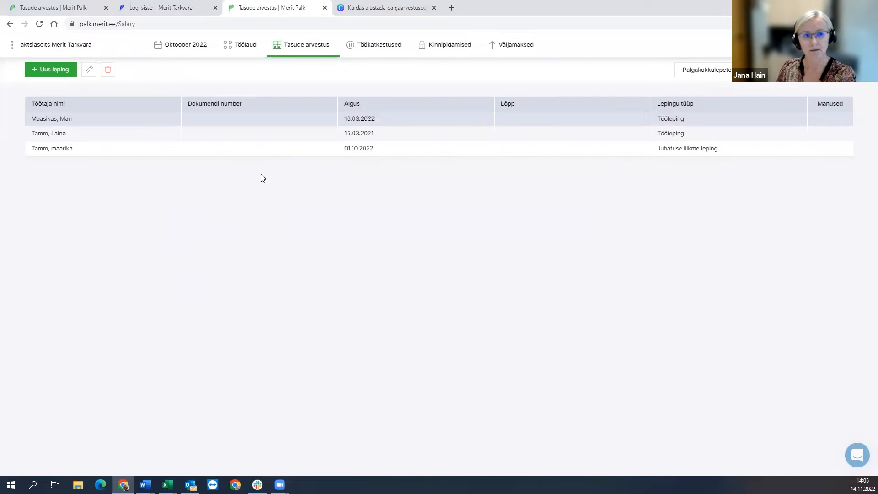
In the employment contract starting 15.03.2021, change the existing pay agreement's basic pay type to Tunnitasu.
double_click(214, 135)
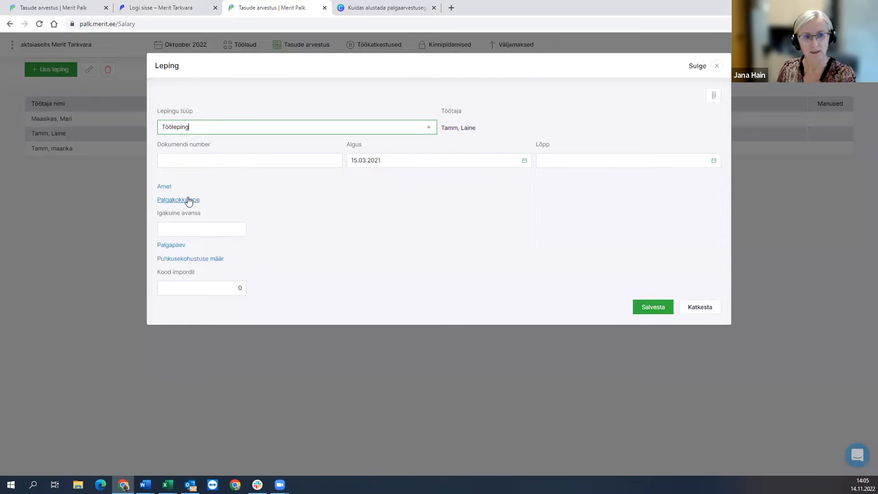
click(188, 200)
click(315, 203)
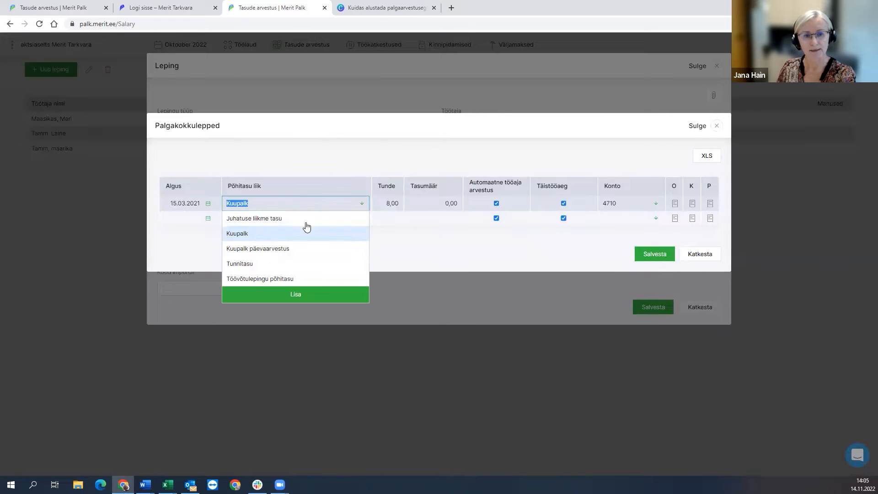
click(254, 264)
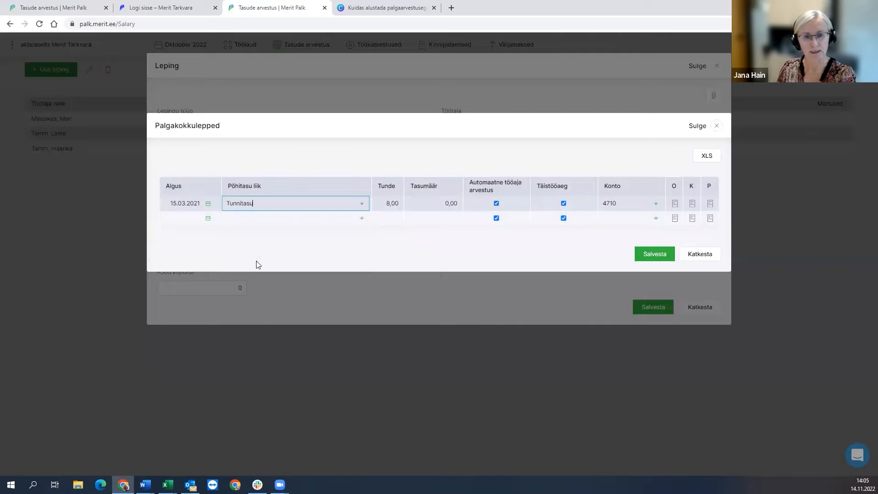
click(414, 202)
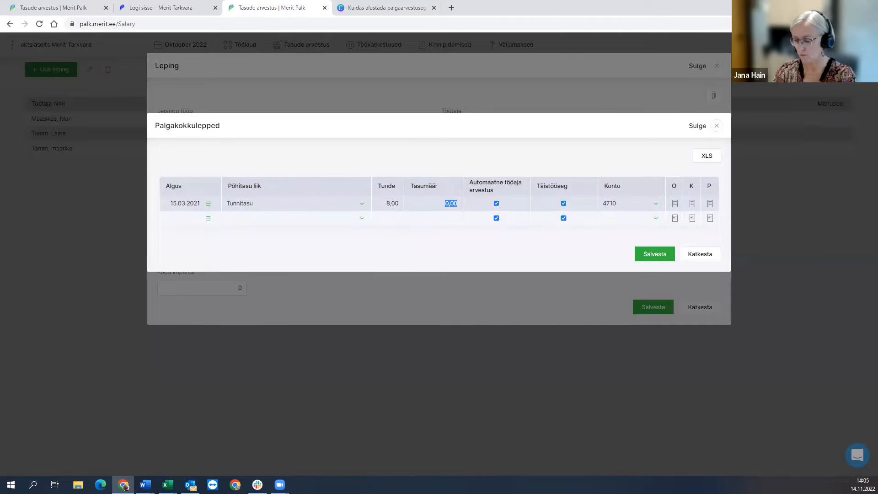
text(10)
key(Tab)
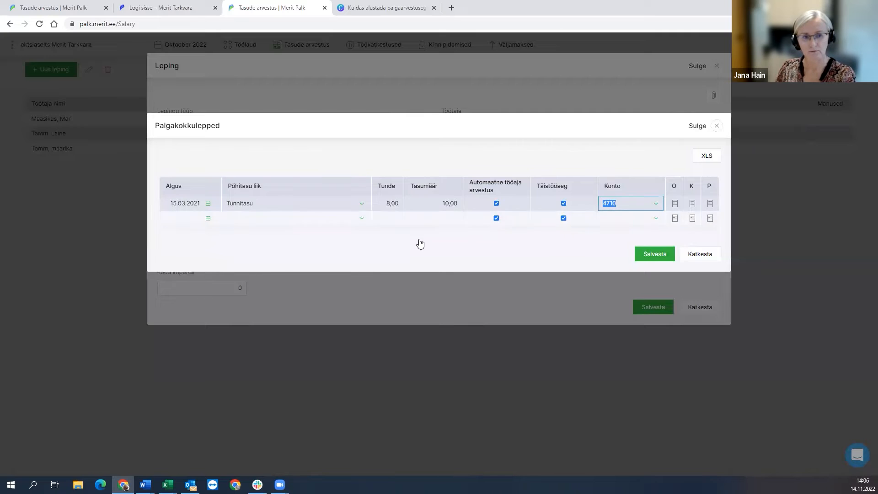
click(451, 202)
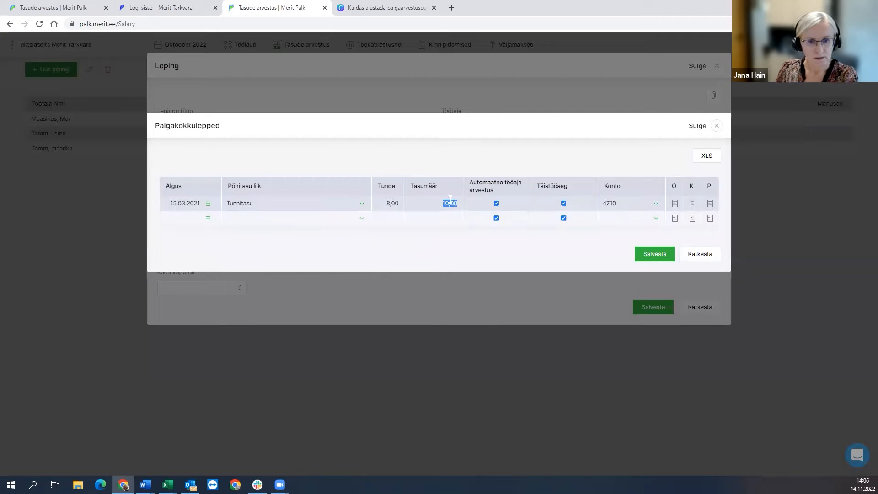
text(0)
key(Tab)
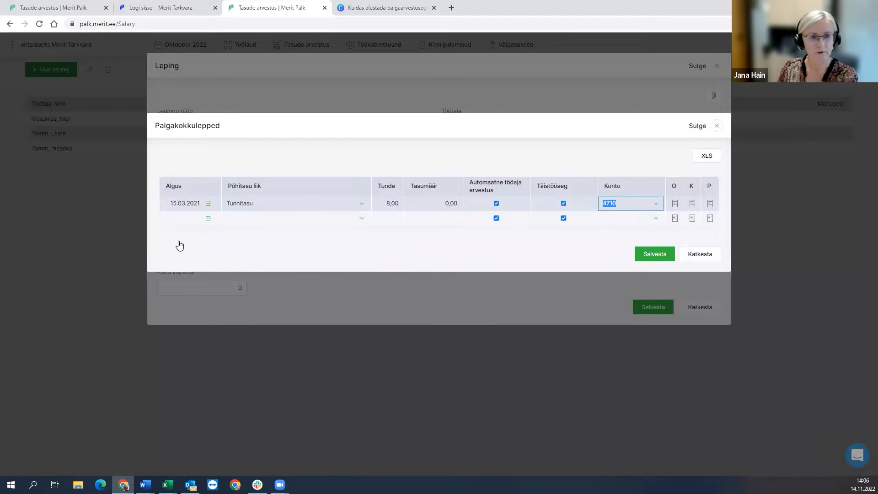
Add a Tunnitasu pay agreement from 01.10.2022 at a rate of 10 to this contract and save the pay agreements.
click(208, 219)
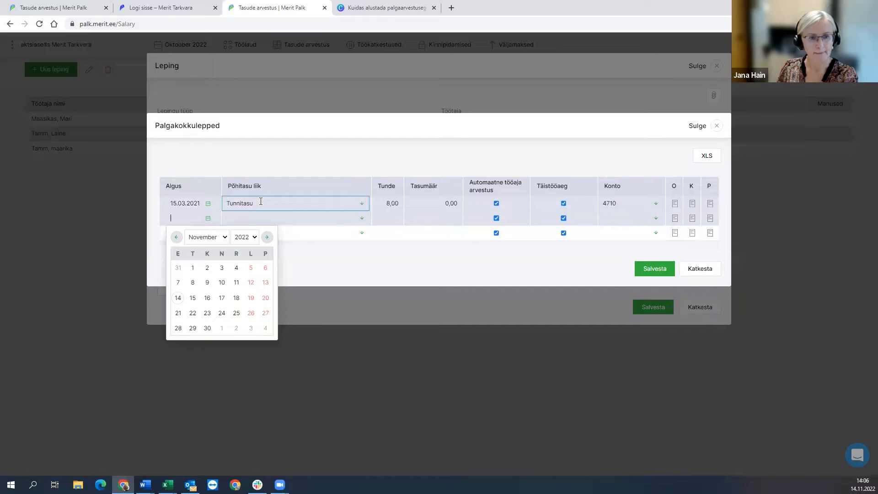
click(425, 202)
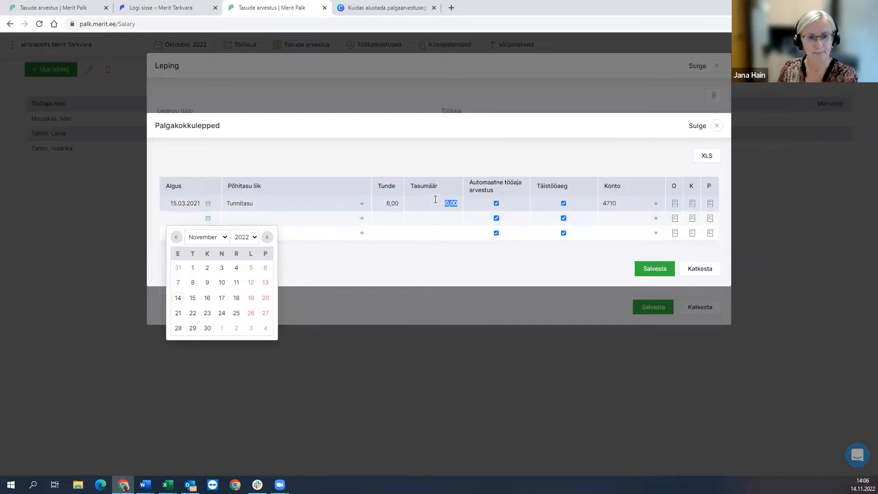
click(175, 237)
click(251, 268)
click(430, 217)
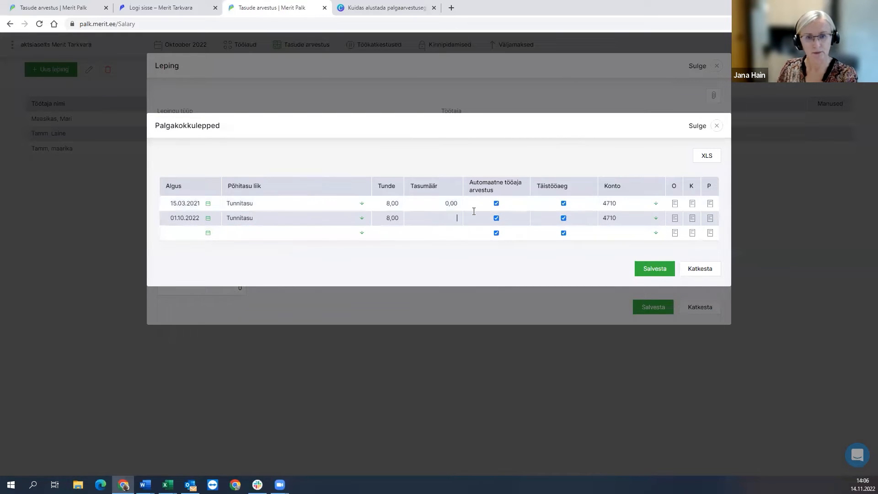
click(595, 217)
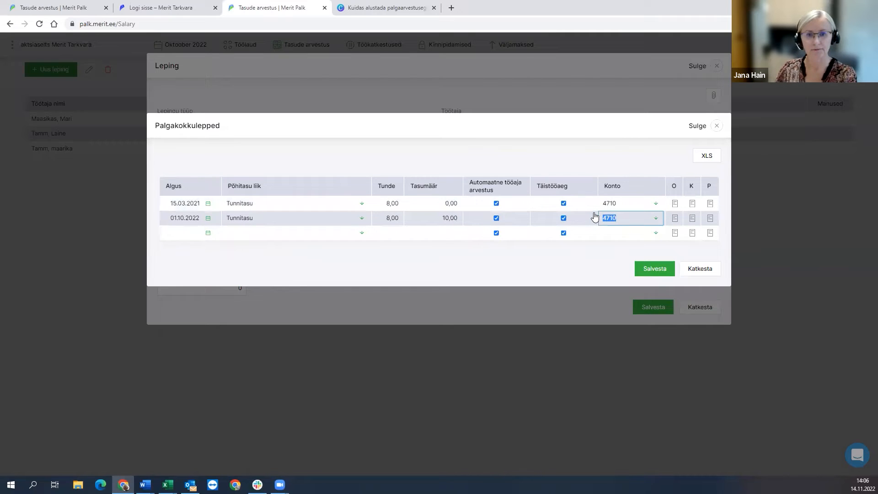
click(660, 271)
click(306, 156)
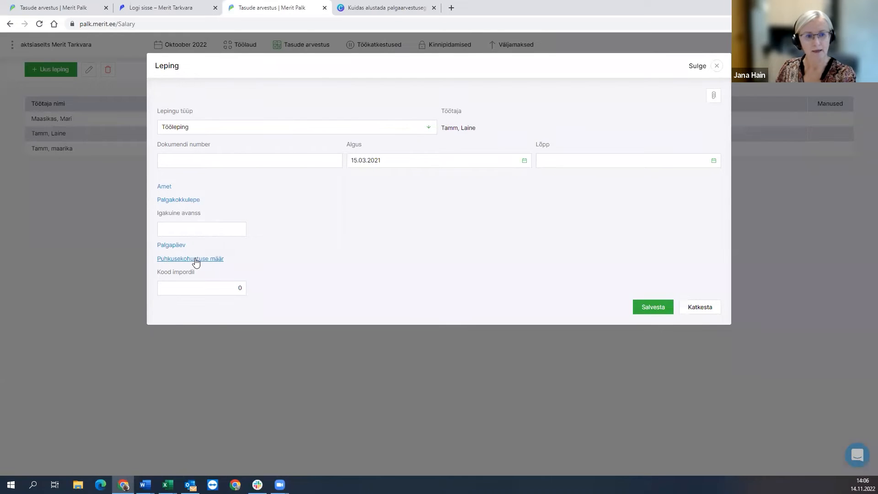
Review this contract's payday, set its holiday liability opening balance (Algsaldo) to 5, and save the contract.
click(172, 246)
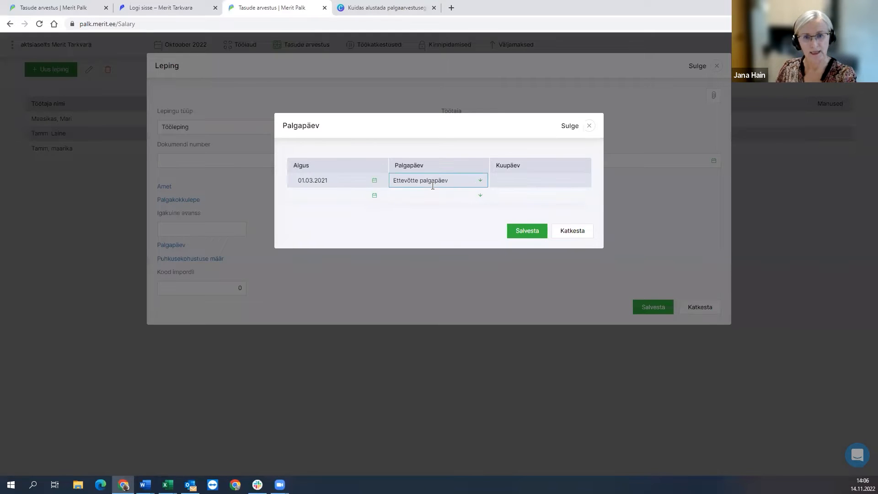
click(528, 234)
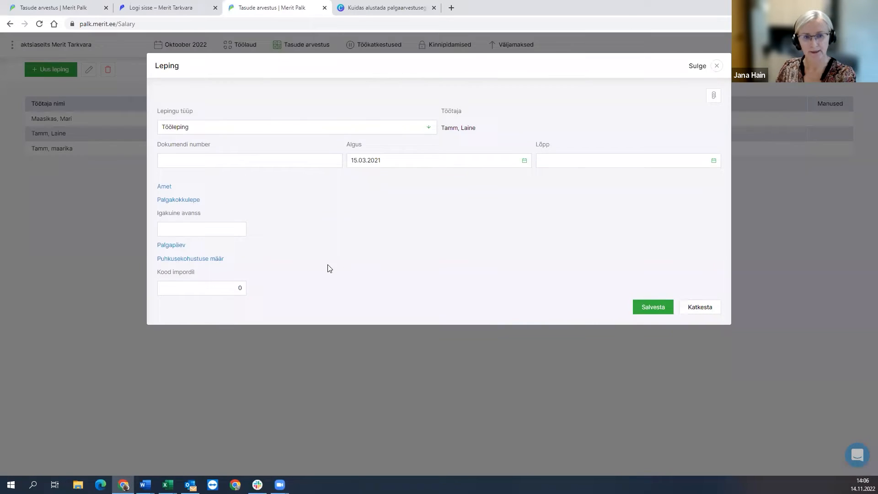
click(214, 263)
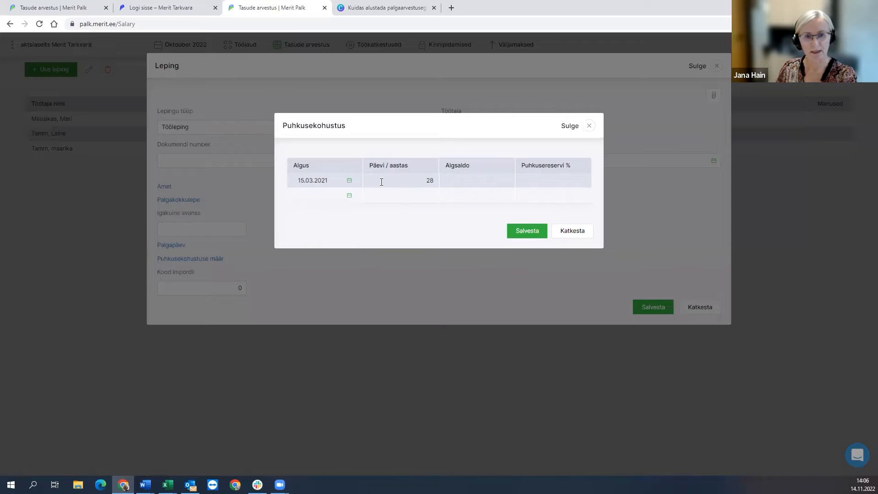
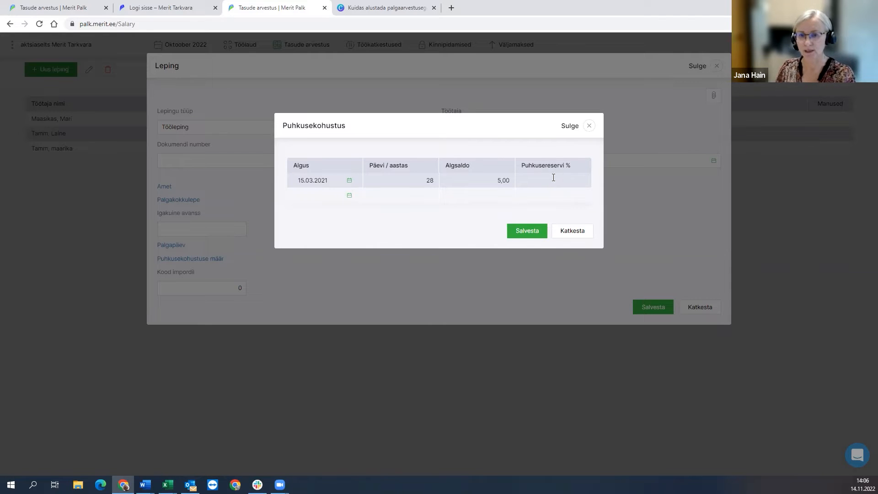
click(524, 231)
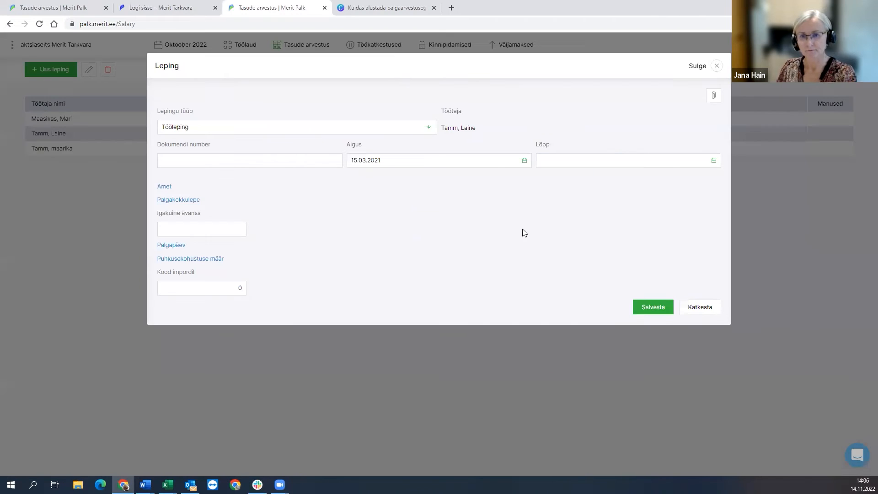
click(647, 311)
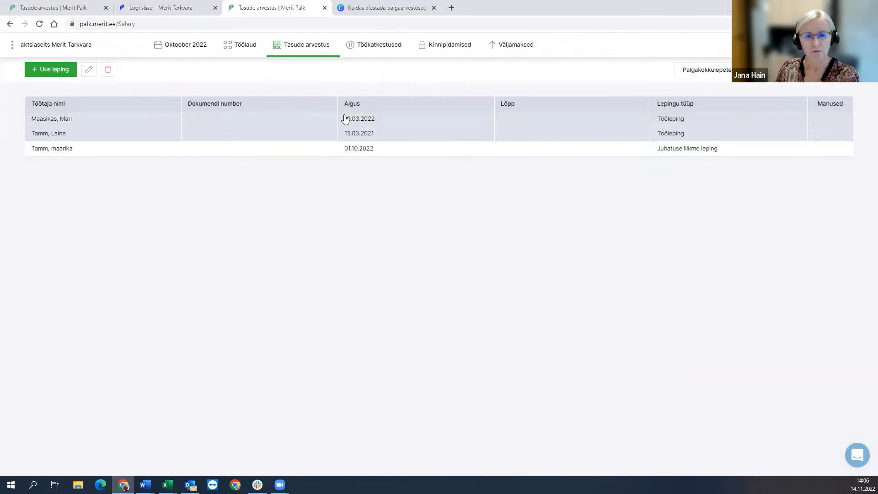
Review the pay agreements of the employment contract starting 16.03.2022 and close the contract without saving.
click(308, 47)
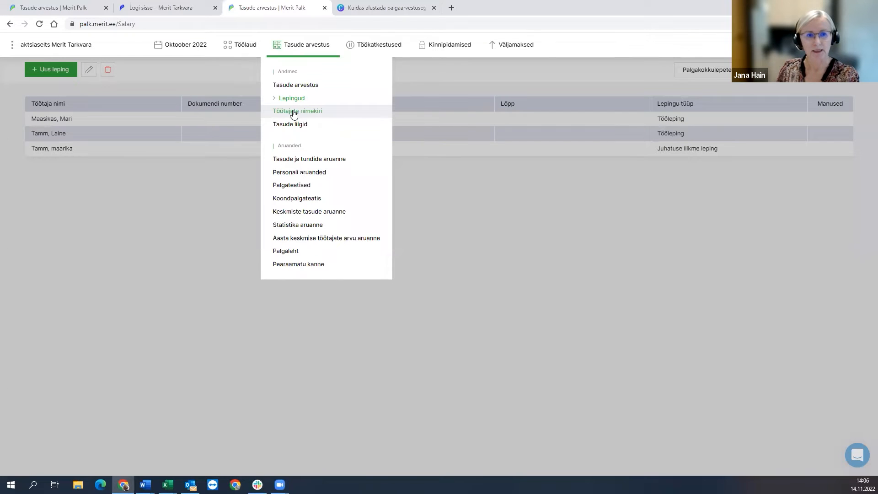
click(174, 188)
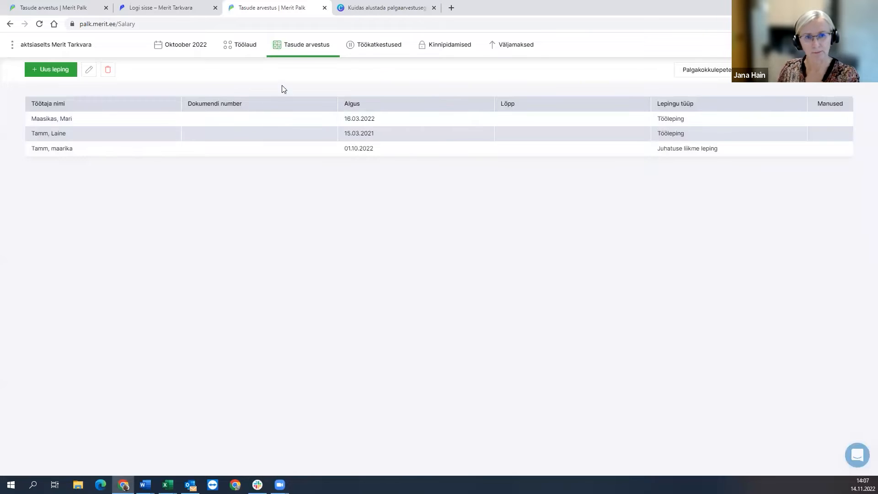
click(304, 45)
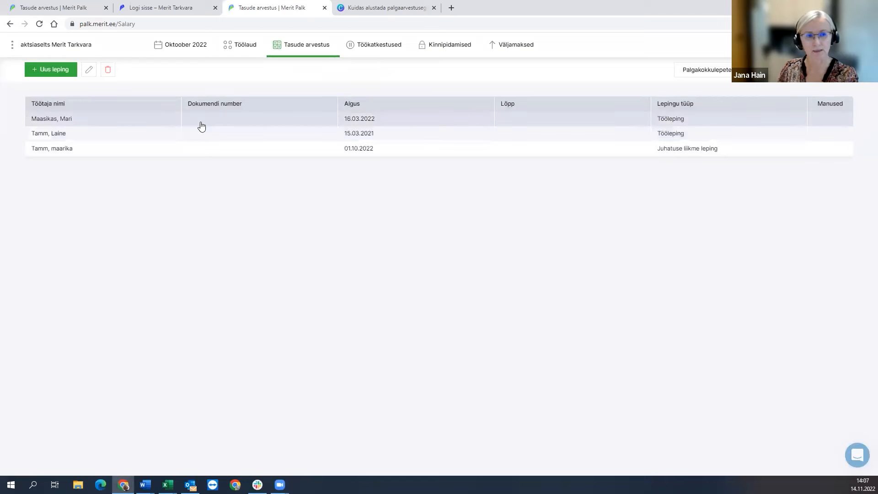
double_click(203, 121)
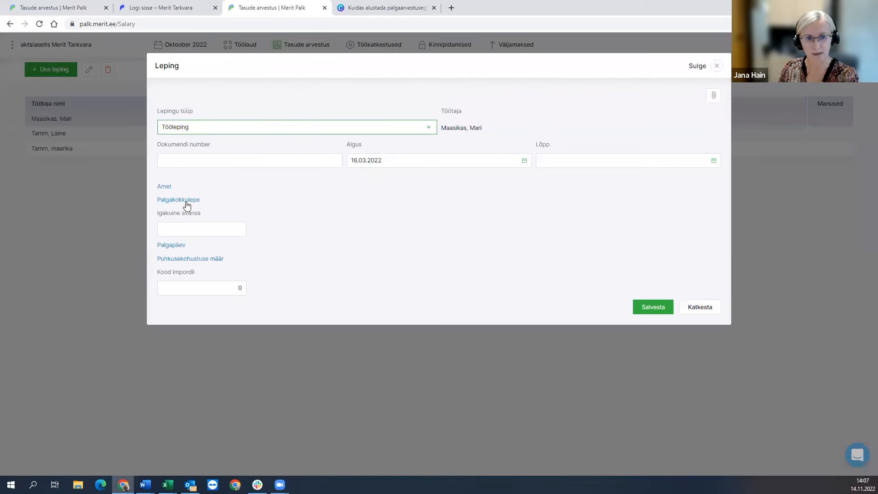
click(185, 202)
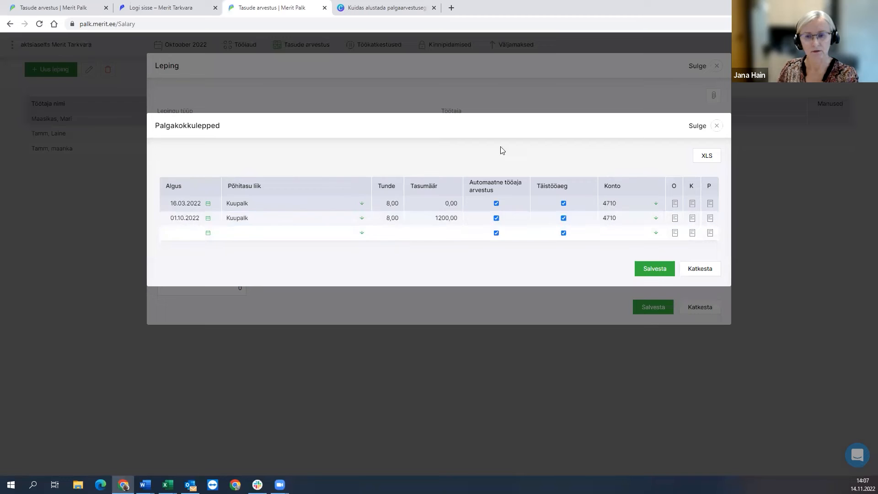
click(697, 275)
click(700, 307)
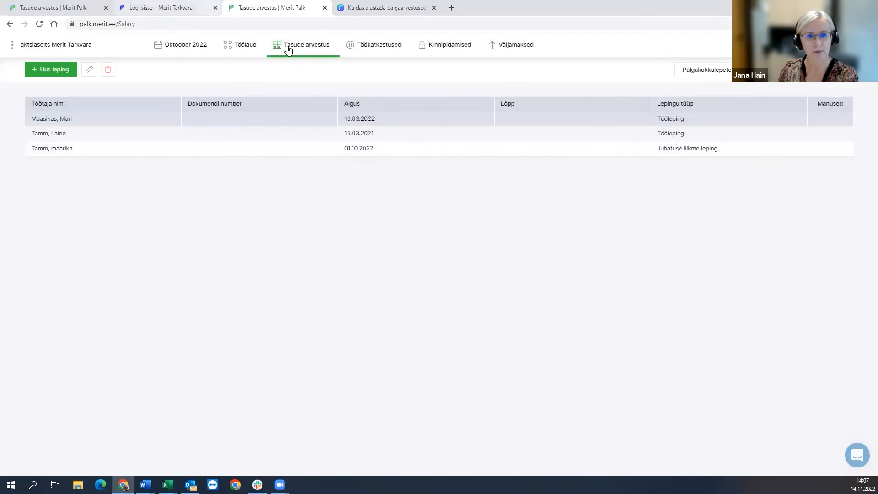
Examine the list of pay types (Tasude liigid), filtering it by Põhitasud and by Lisatasud.
click(309, 49)
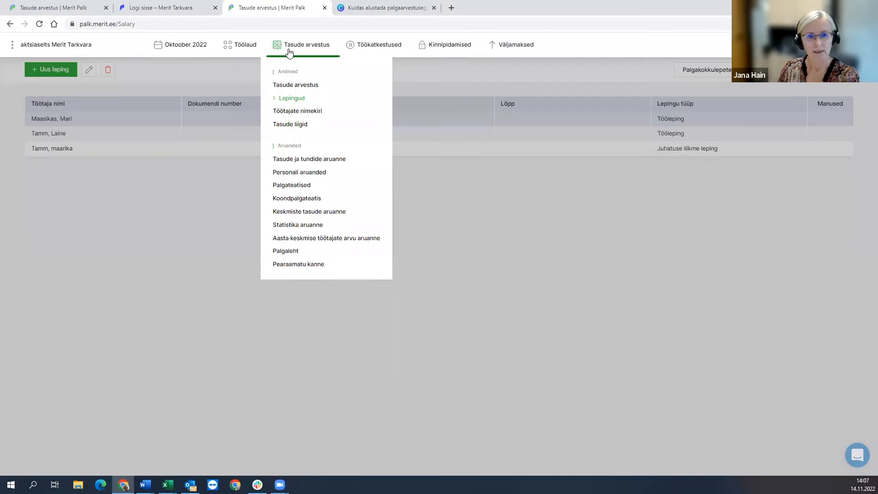
click(294, 127)
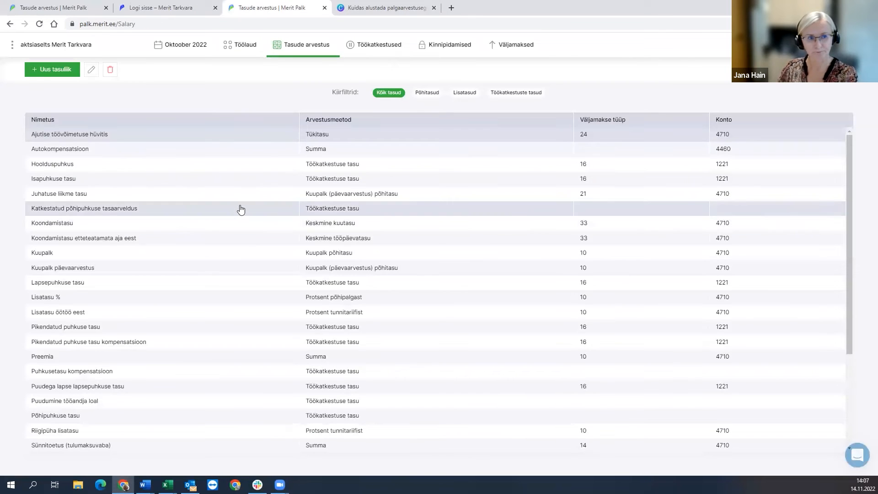
scroll(300, 197, down, 3)
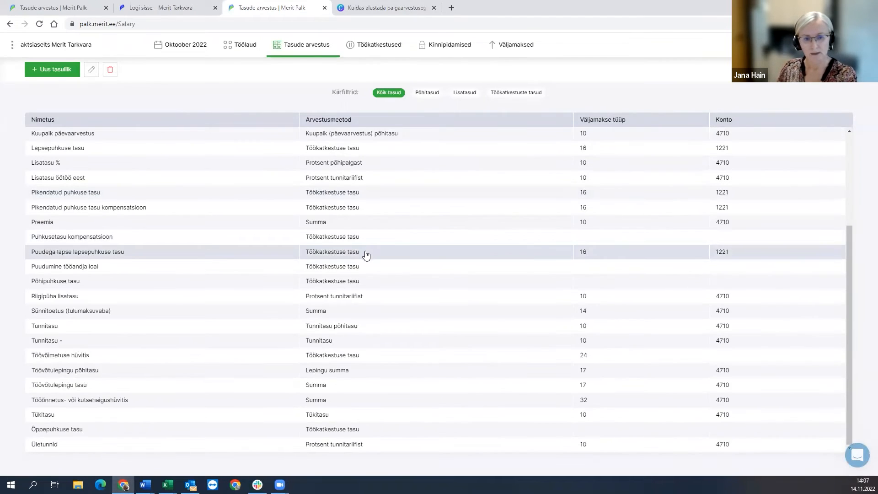
scroll(380, 257, up, 3)
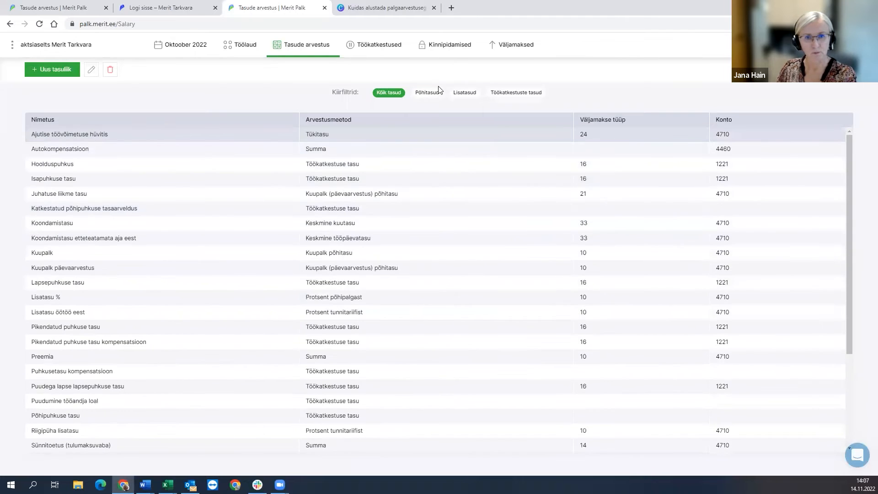
click(426, 93)
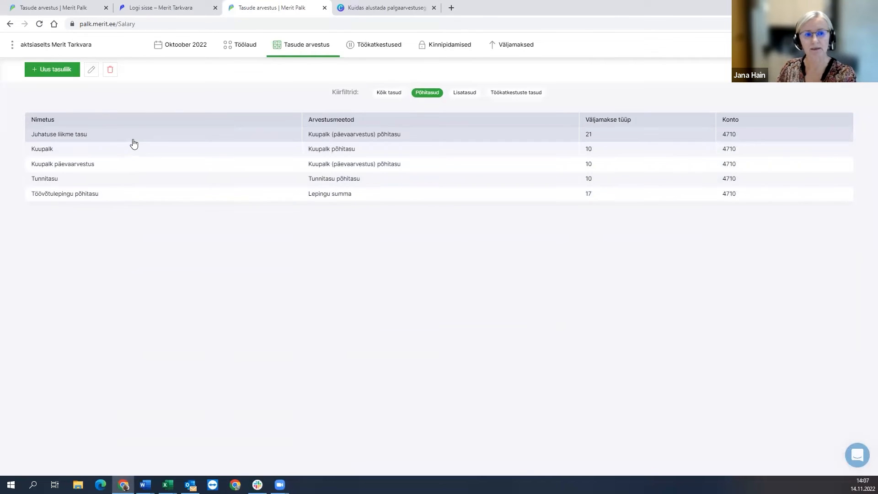
click(465, 93)
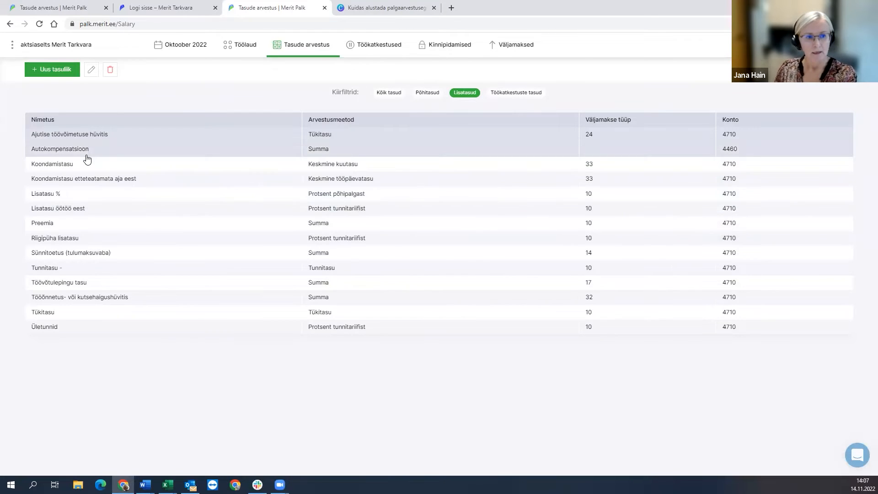
Examine the Autokompensatsioon, Preemia and Töövõtulepingu tasu pay type cards, including Preemia's payout type and recurrence options.
double_click(125, 151)
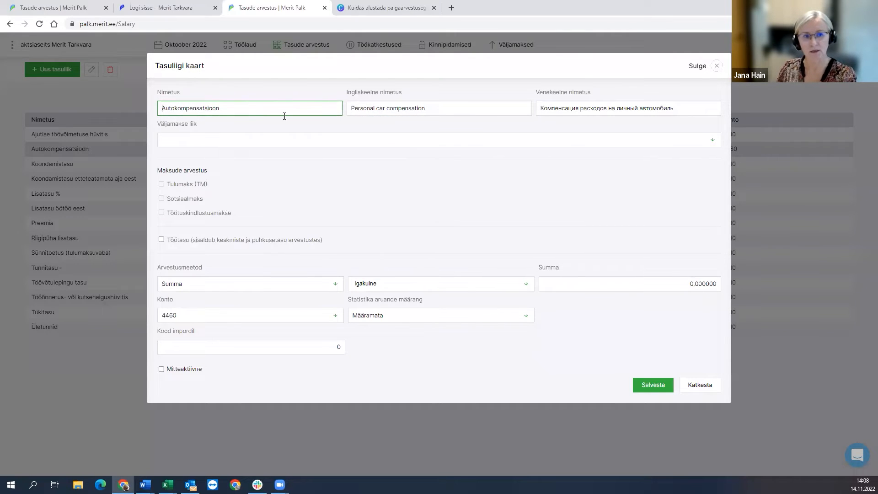
click(704, 385)
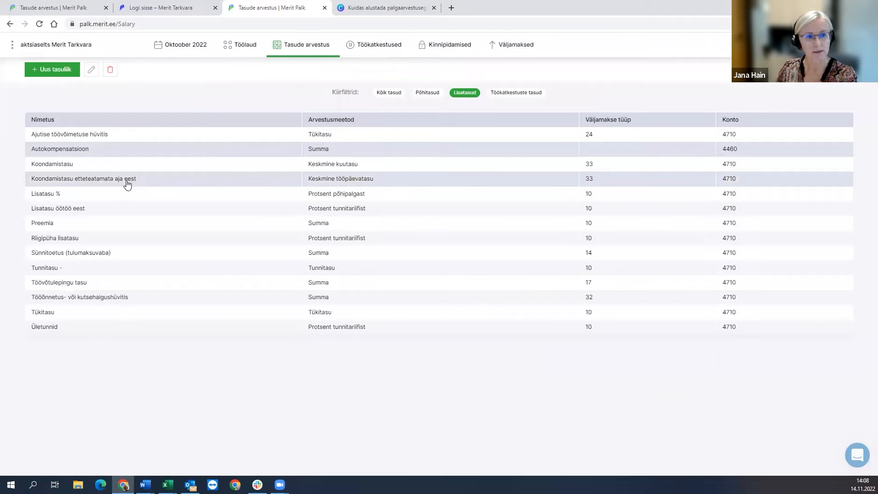
double_click(130, 223)
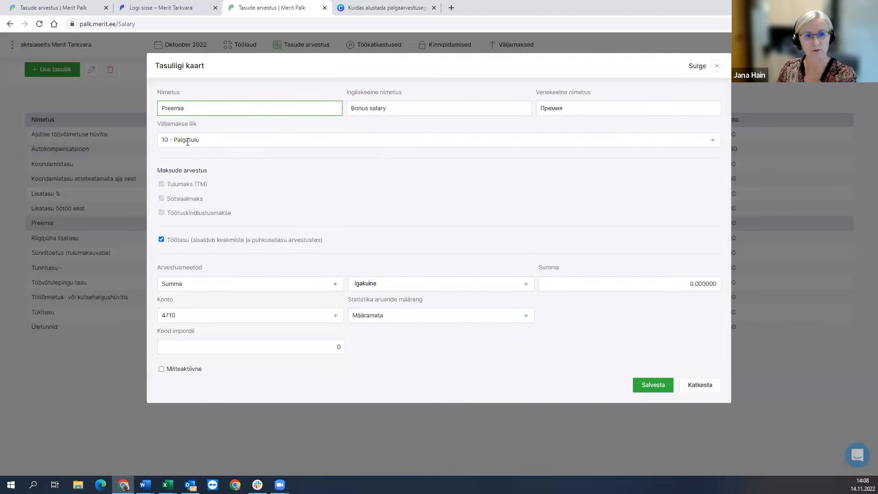
click(197, 140)
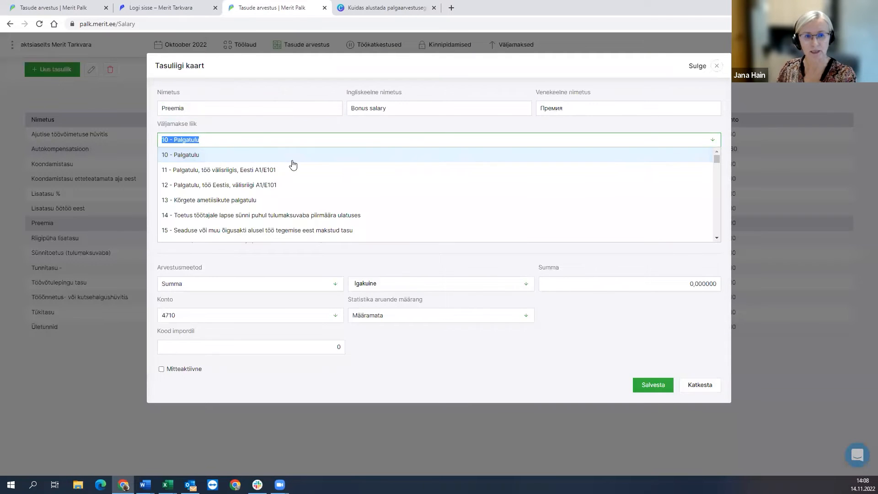
click(237, 129)
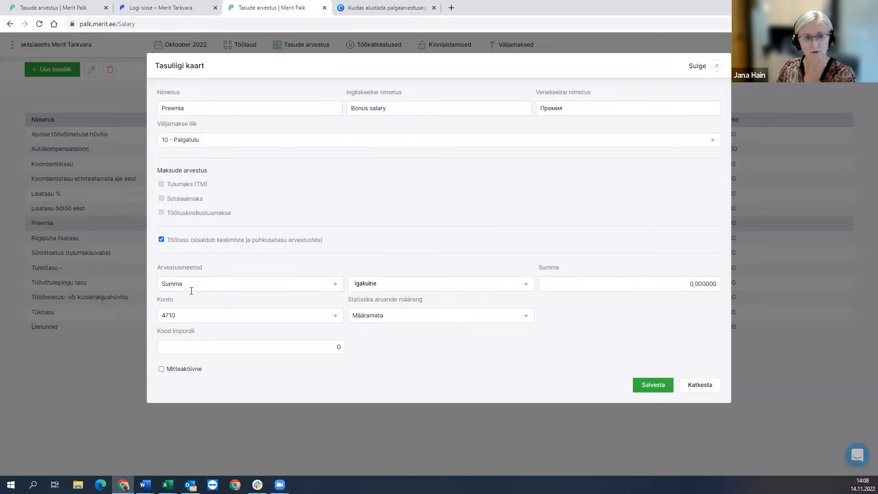
click(420, 287)
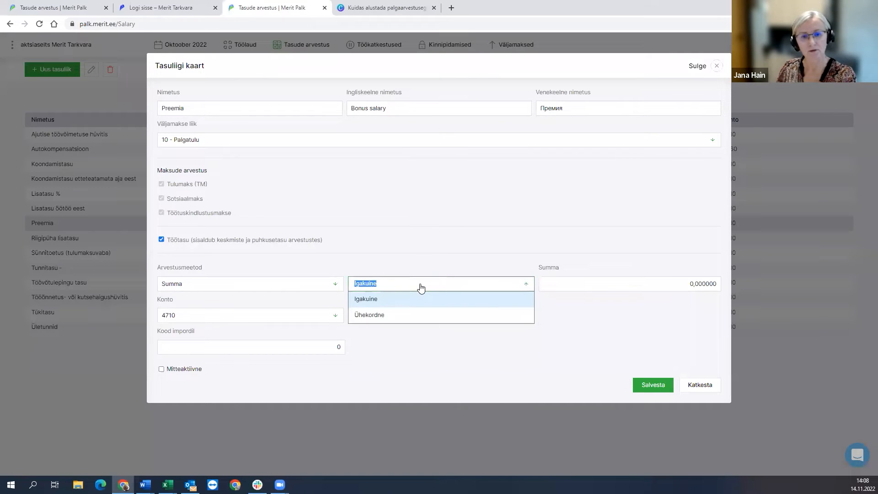
click(443, 247)
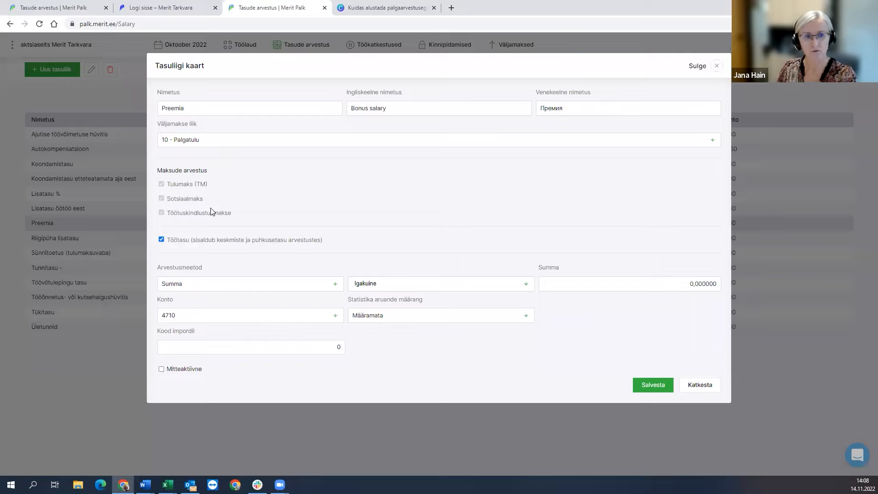
click(701, 386)
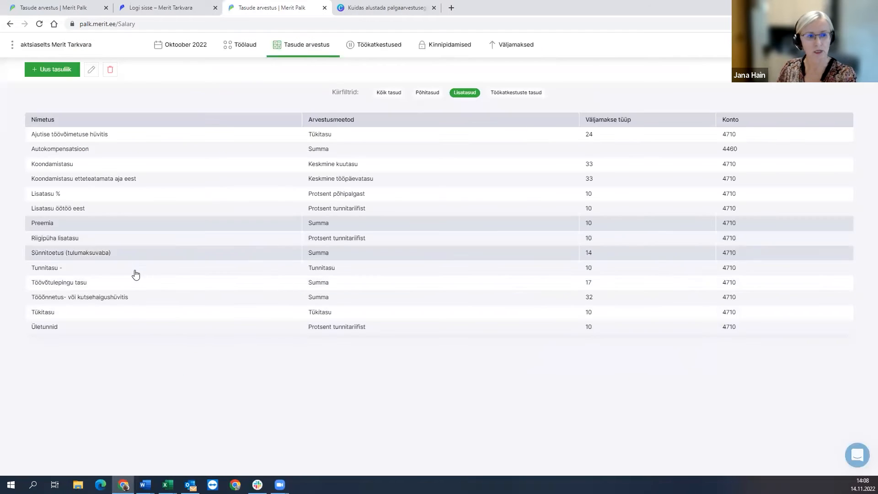
double_click(102, 286)
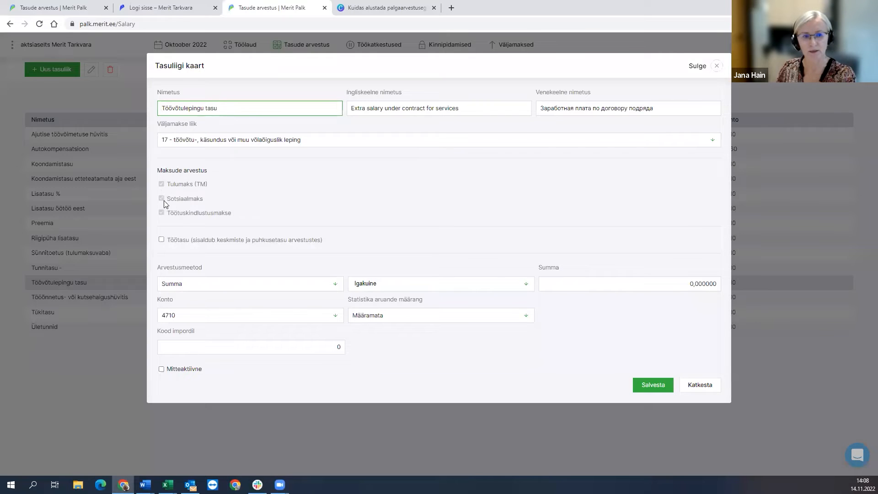
click(652, 385)
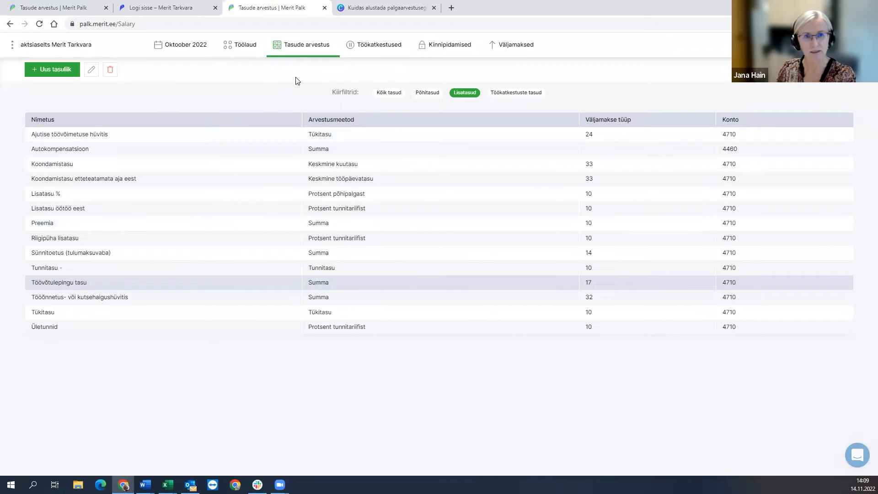
Review the October 2022 basic pay document (1 - Põhitasud) in the pay calculation.
mouse_move(299, 48)
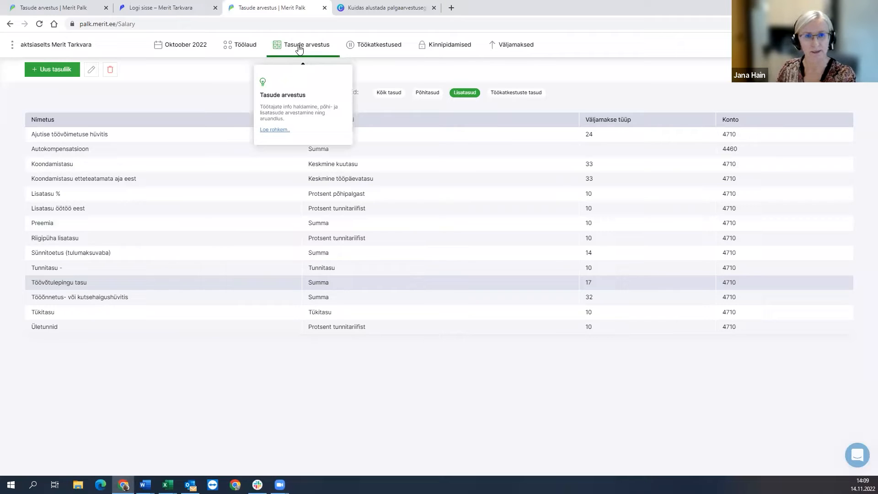
click(299, 47)
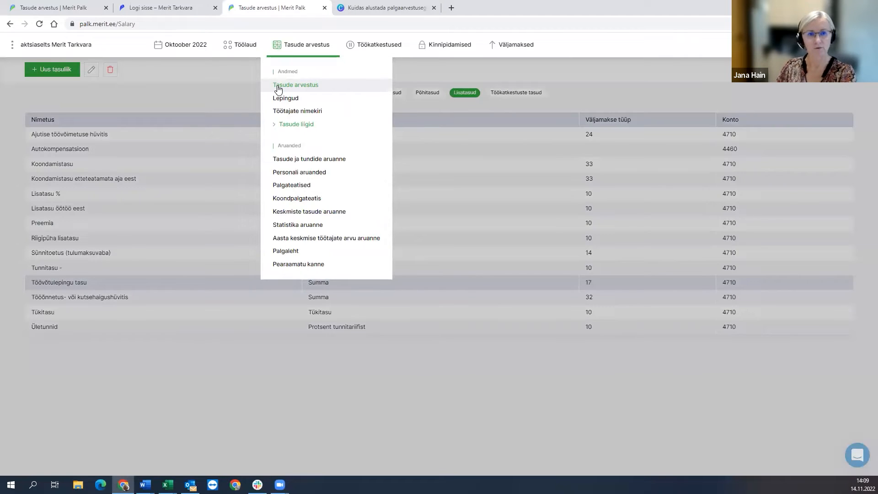
click(278, 89)
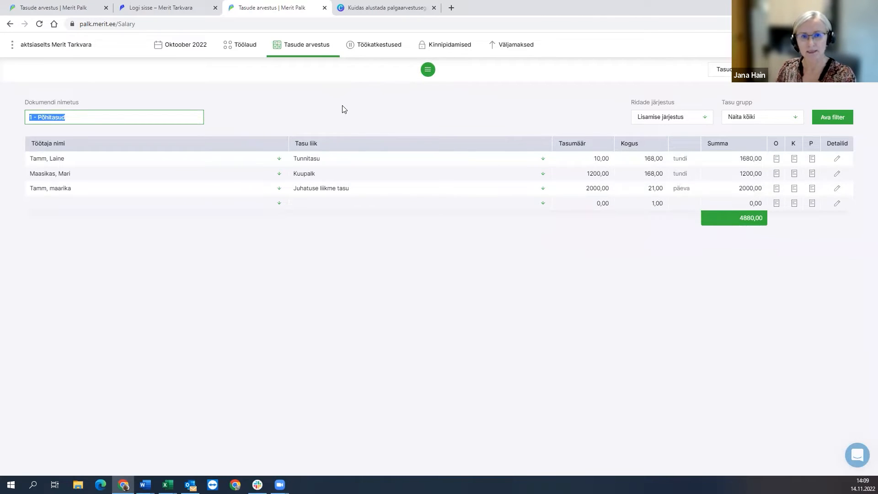
click(506, 54)
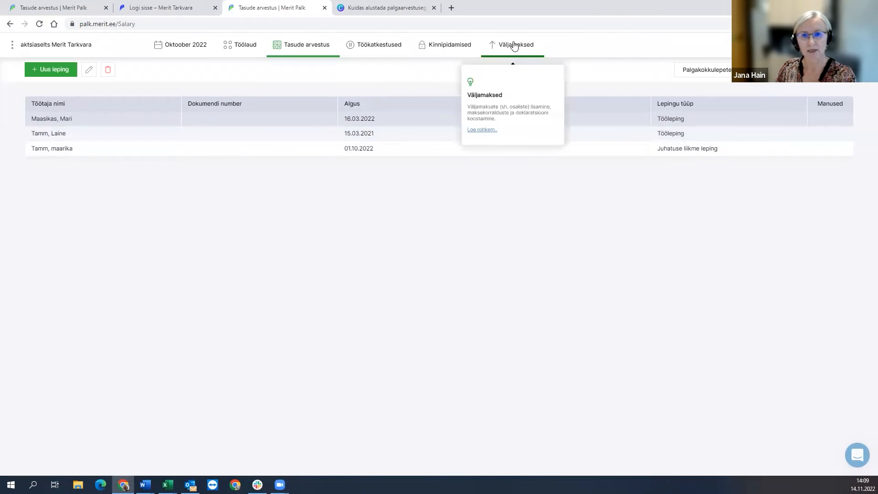
Open the October 2022 payouts and confirm unpaid payout document 3 dated 04.11.2022.
click(511, 50)
click(507, 86)
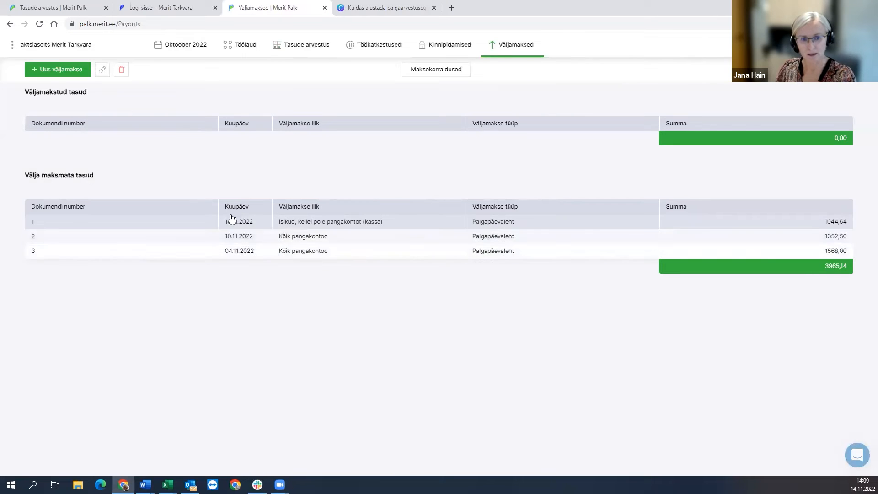
double_click(255, 252)
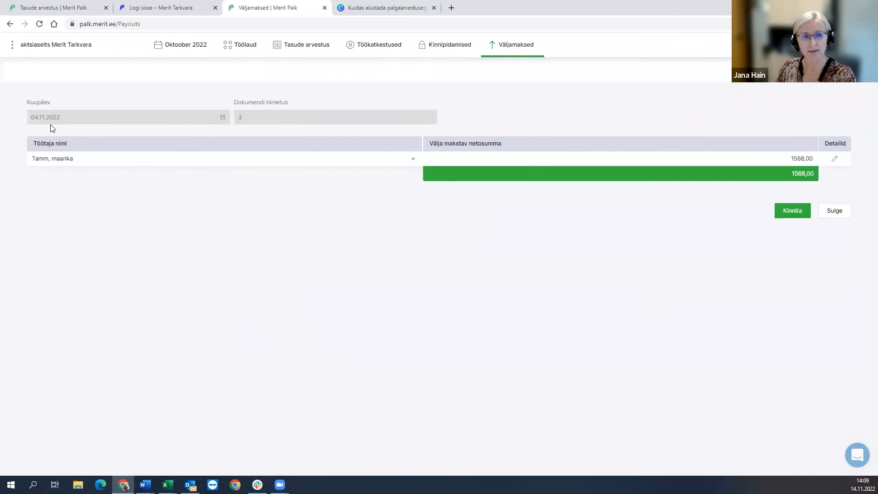
click(788, 222)
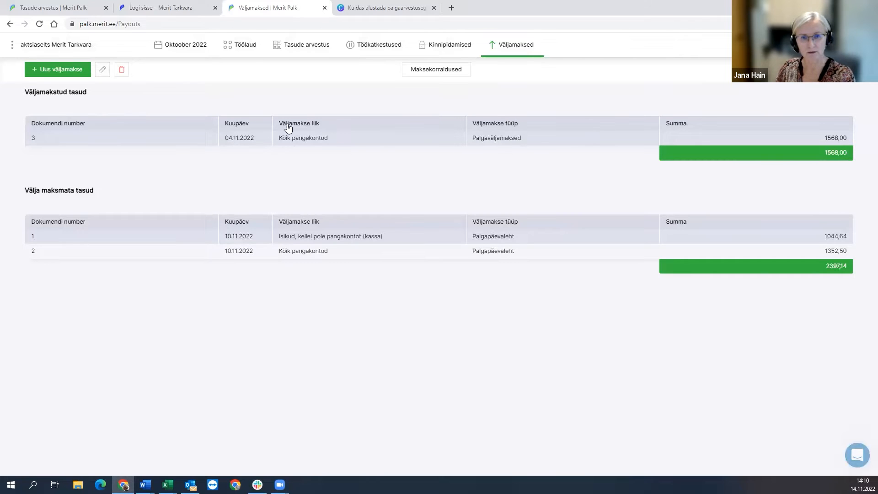
Open the October 2022 unpaid payouts dated 10.11.2022 and confirm them as payout document 4.
click(303, 252)
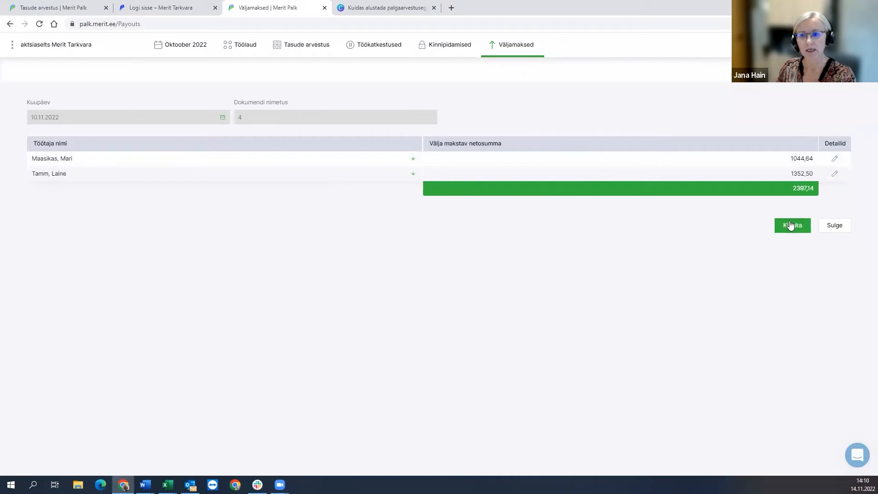
mouse_move(796, 229)
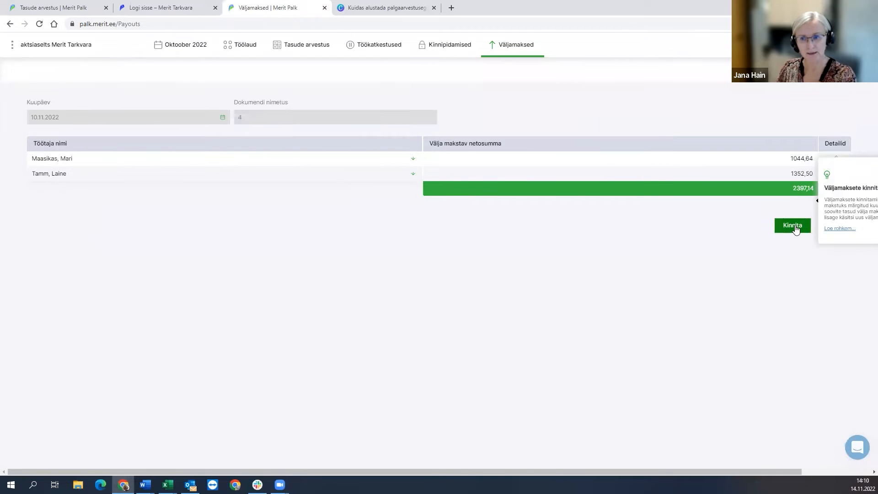
click(796, 229)
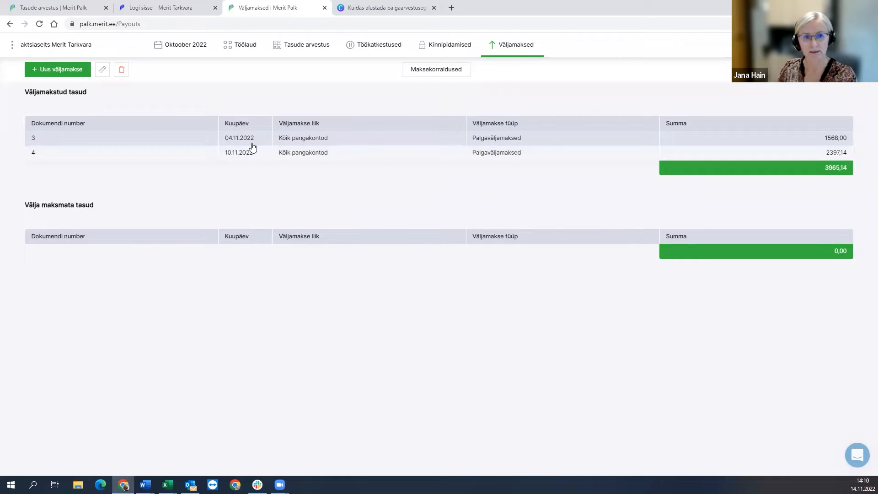
Start a SEPA makse payment order file and add the company's SEB Pank account as a new paying bank account by its IBAN.
click(515, 46)
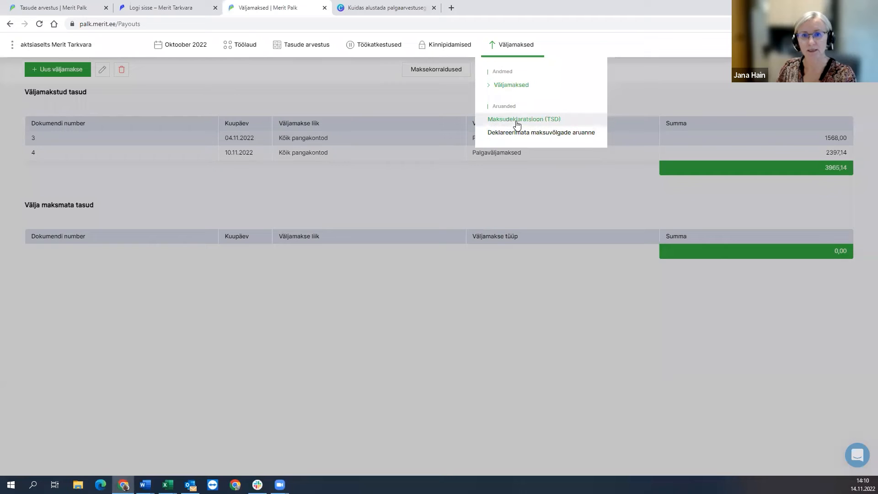
click(430, 73)
click(431, 74)
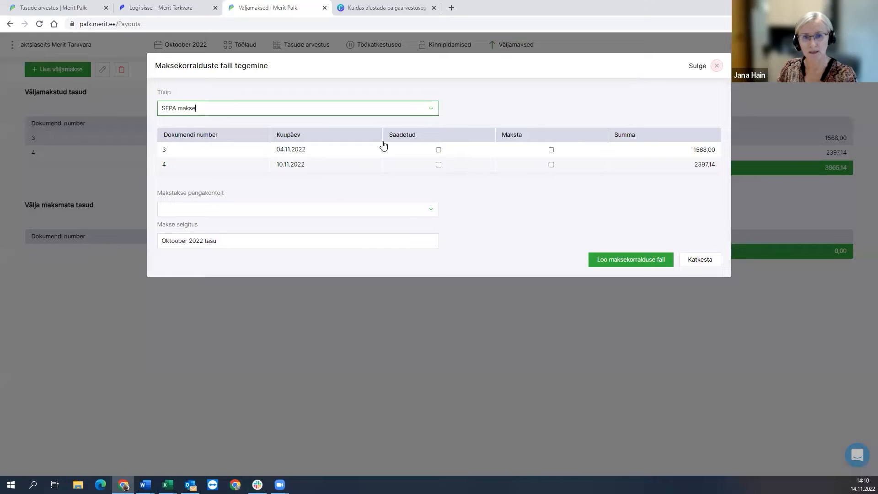
click(323, 204)
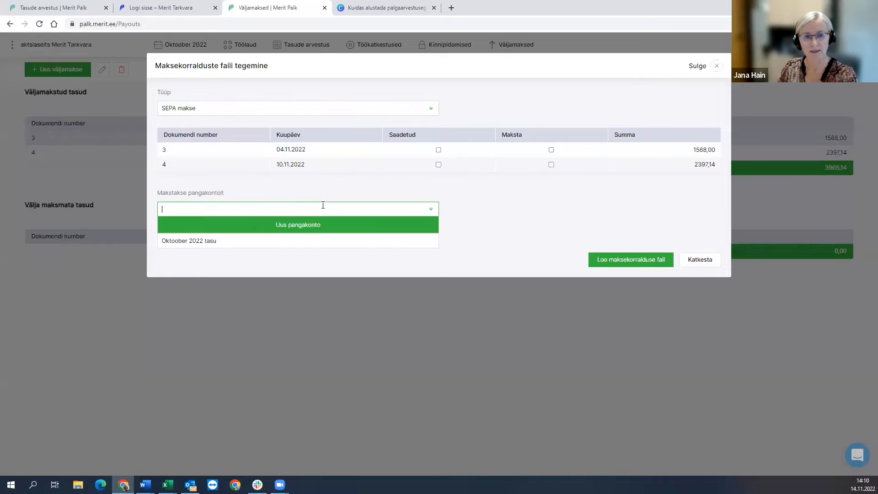
click(312, 228)
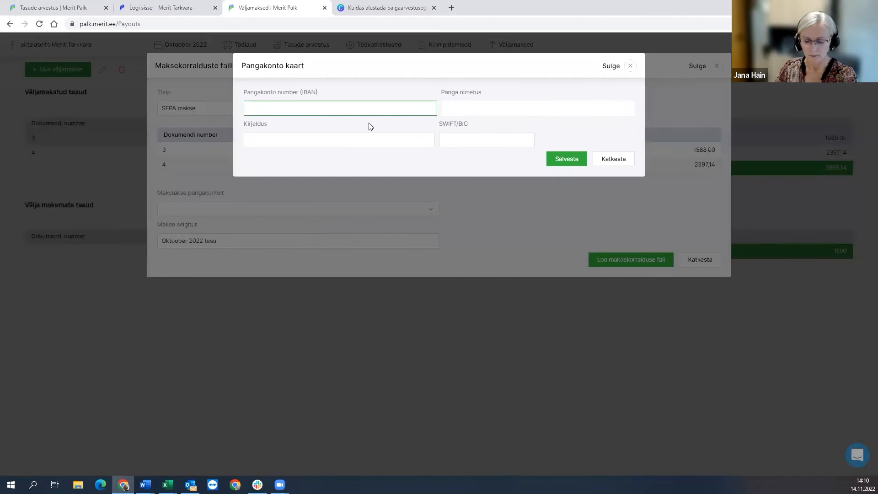
key(ctrl+v)
key(Tab)
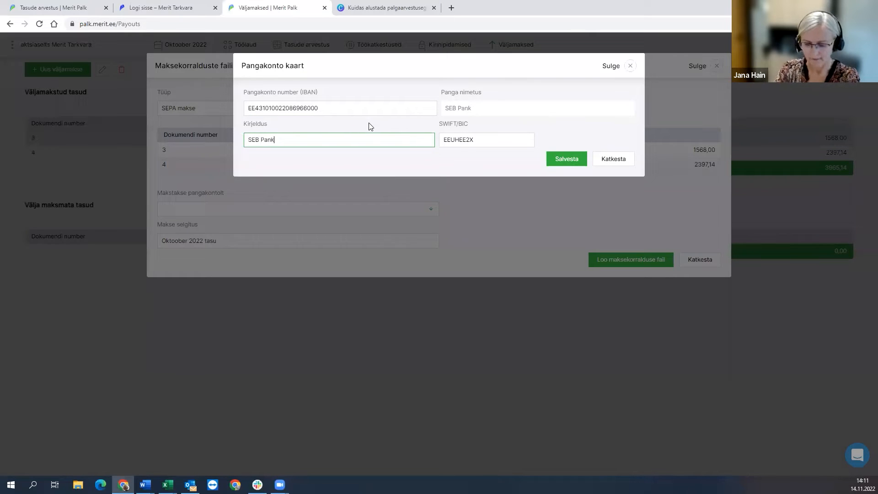
click(566, 159)
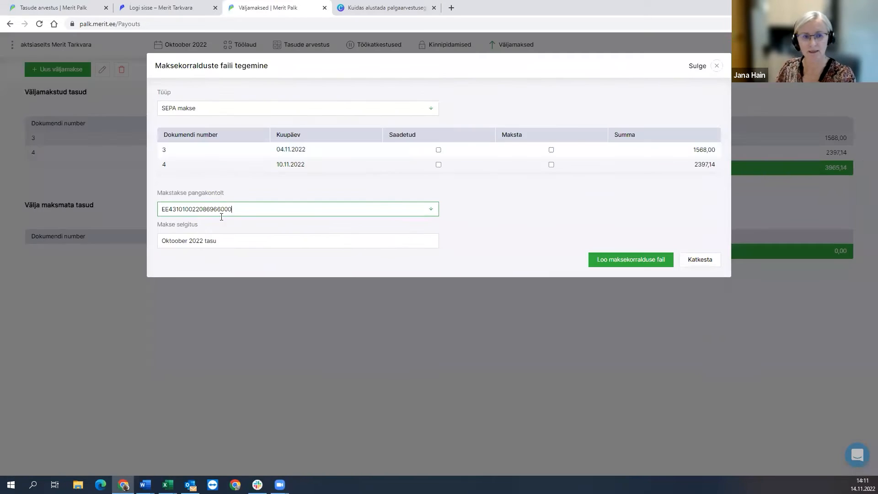
Set the payment explanation (Makse selgitus) of the payment order to "Oktoober töötasu".
click(236, 205)
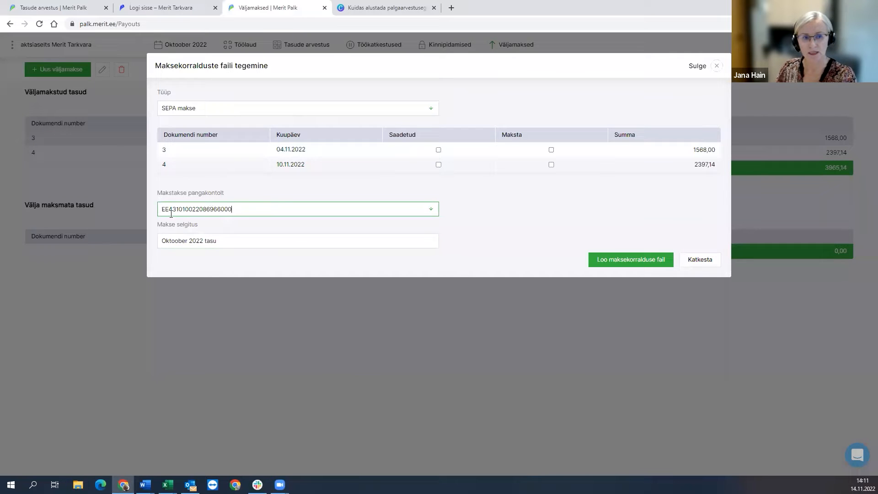
triple_click(237, 241)
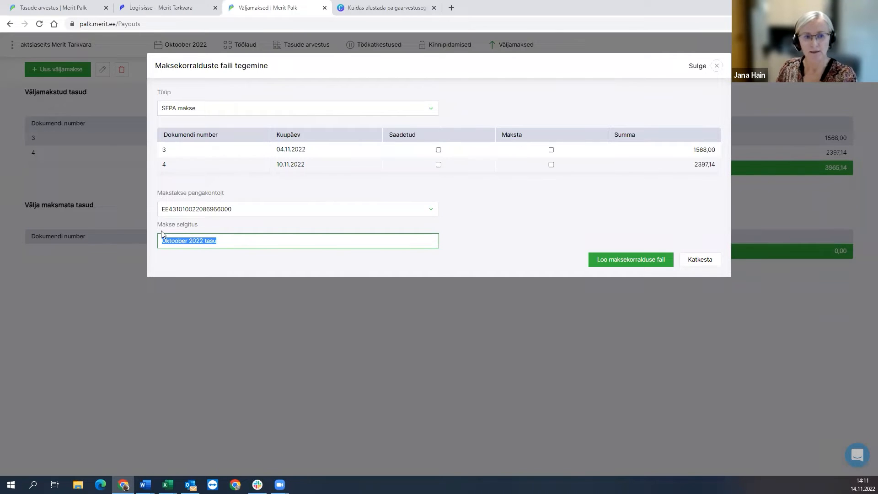
click(276, 238)
key(BackSpace)
key(BackSpace)
key(BackSpace)
key(BackSpace)
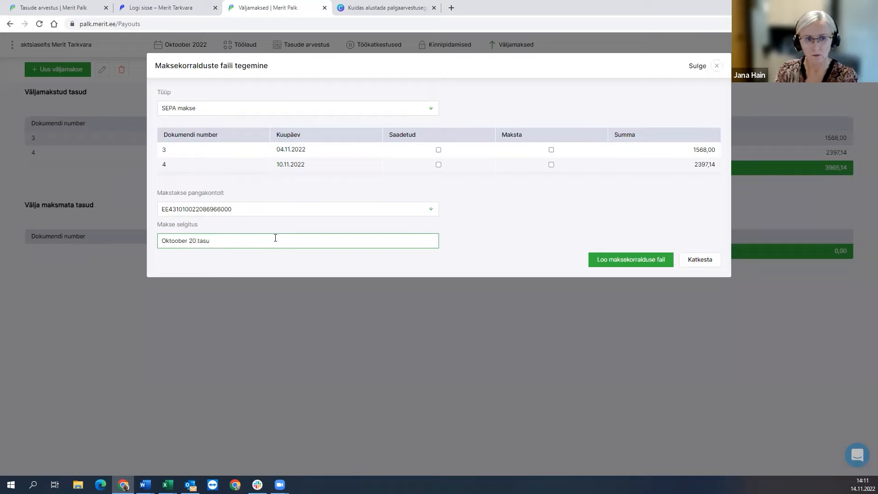
text(töö)
Try to create the payment order file with payout documents 3 and 4 marked for payment, and close the payment order dialog.
click(644, 262)
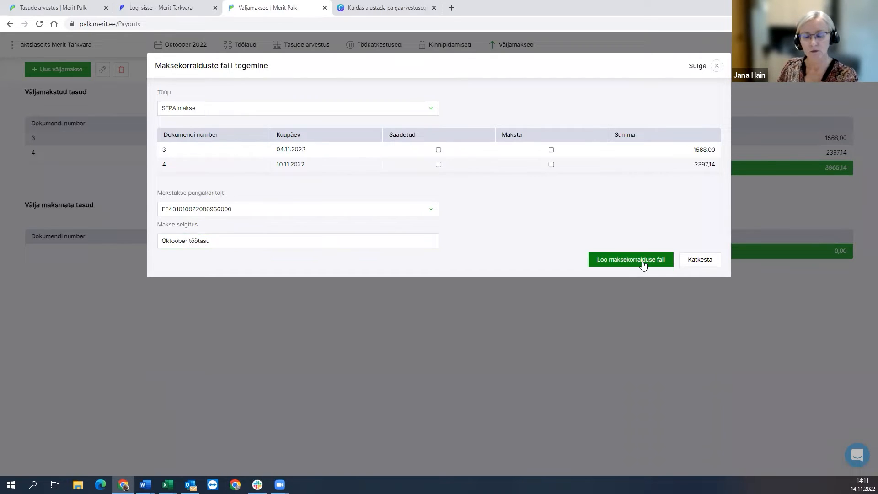
click(589, 66)
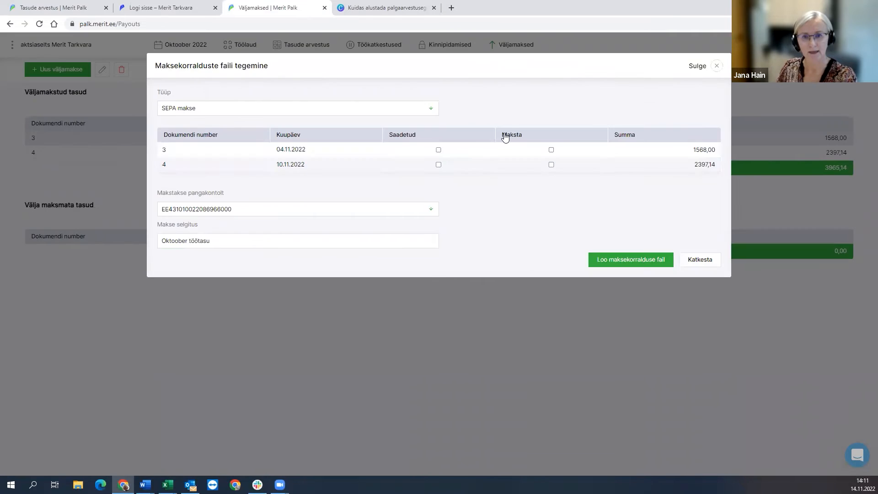
click(552, 151)
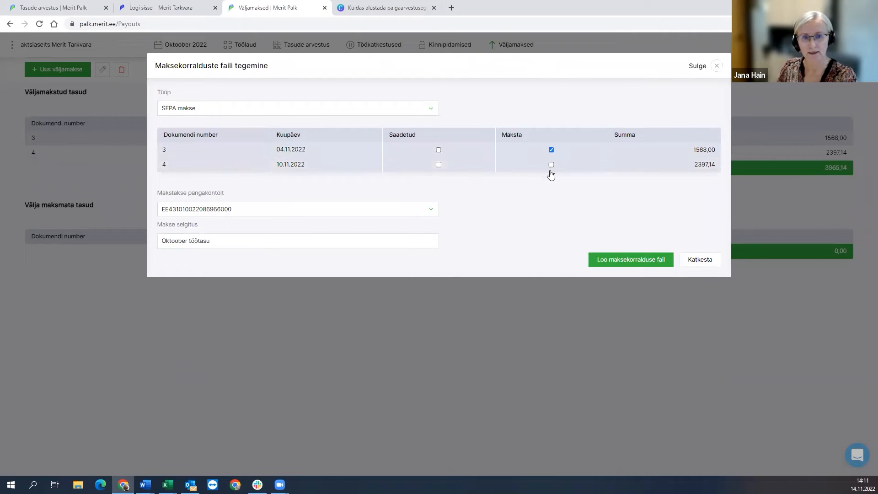
click(552, 164)
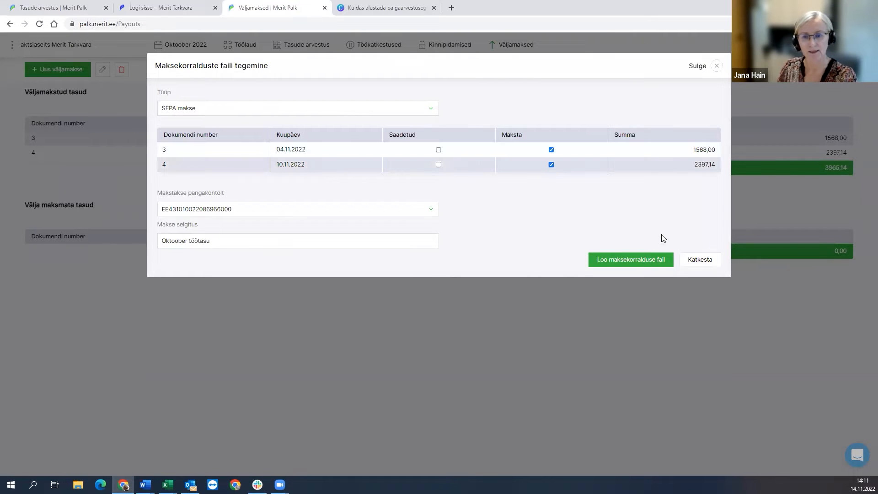
click(614, 261)
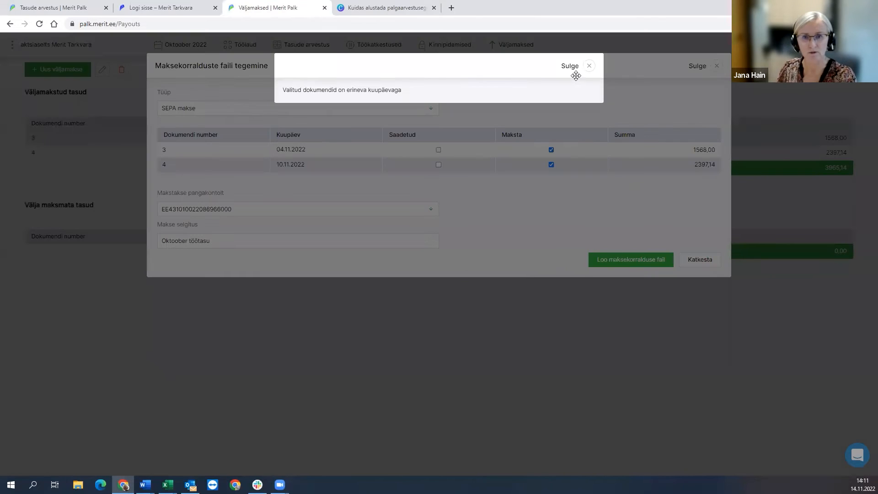
click(588, 67)
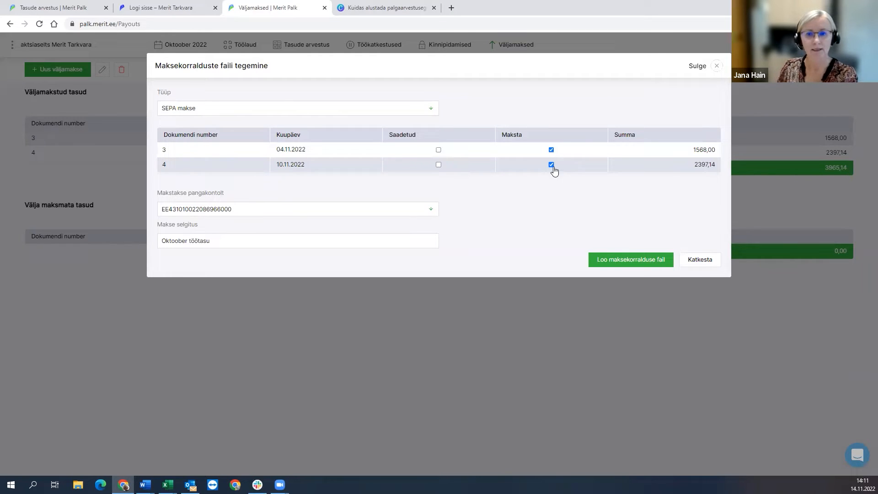
click(552, 150)
click(716, 69)
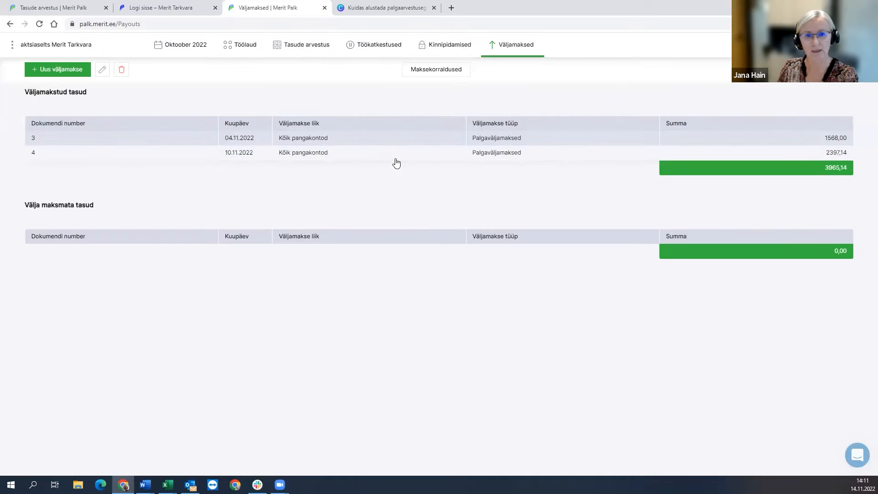
Open paid-out document 4 and enter 15 as the day of its payout date.
double_click(361, 156)
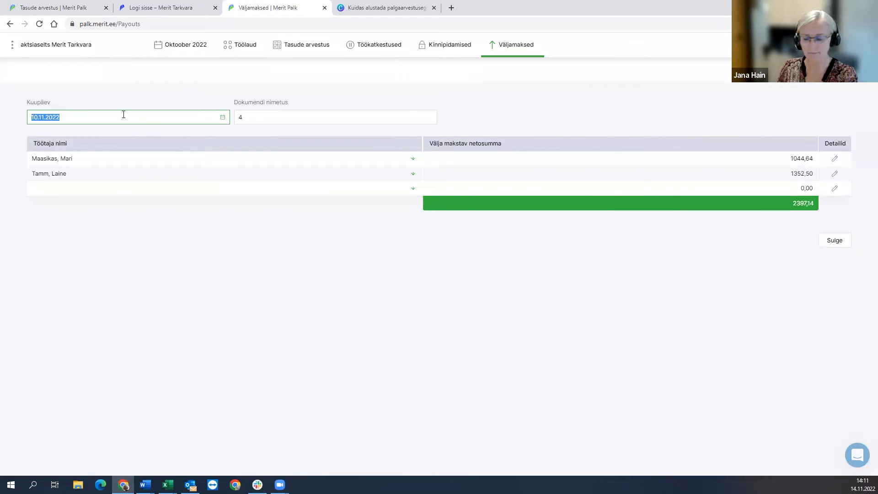
text(15)
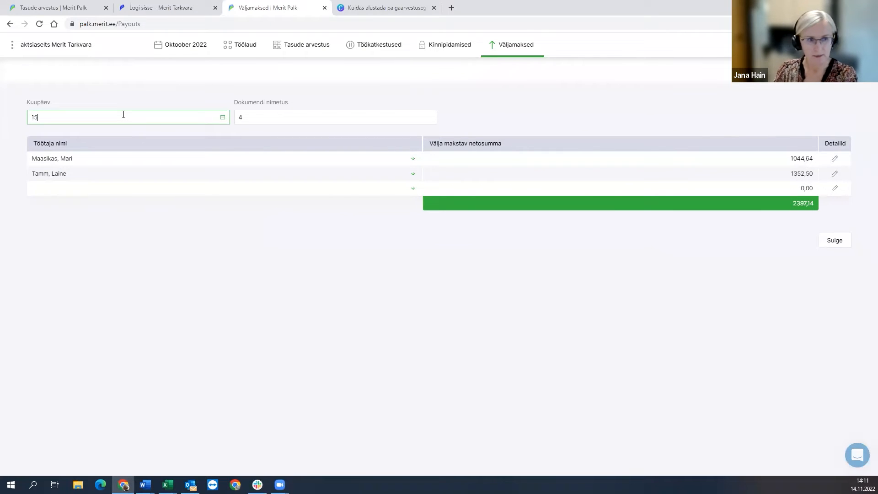
Set the date of payout document 4 to 15.11.2022 and return to the payouts list.
key(Tab)
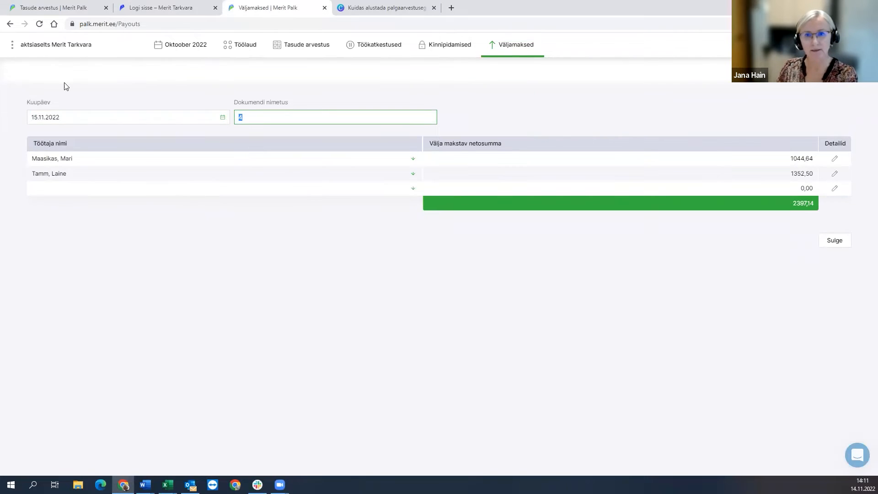
click(511, 44)
click(525, 98)
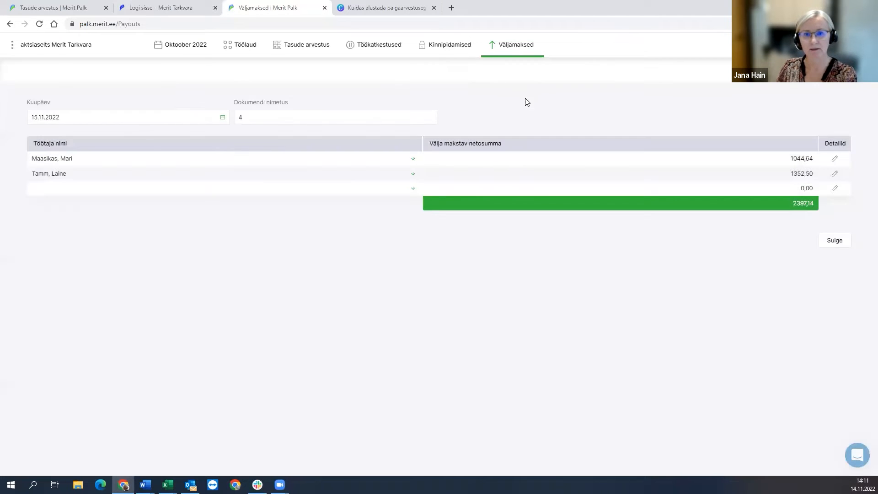
click(506, 46)
click(486, 89)
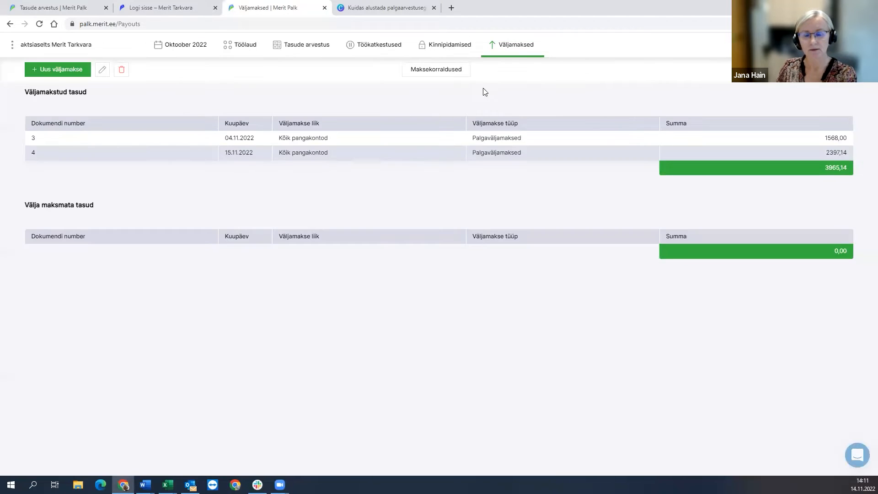
Try to create a SEPA payment order file for payouts 3 and 4, deselect payout 3, and cancel the file creation.
click(436, 72)
click(551, 150)
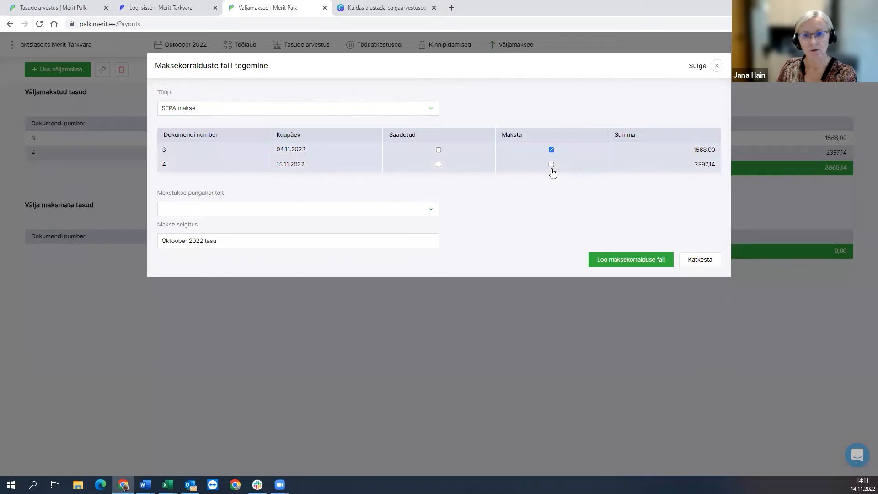
click(551, 165)
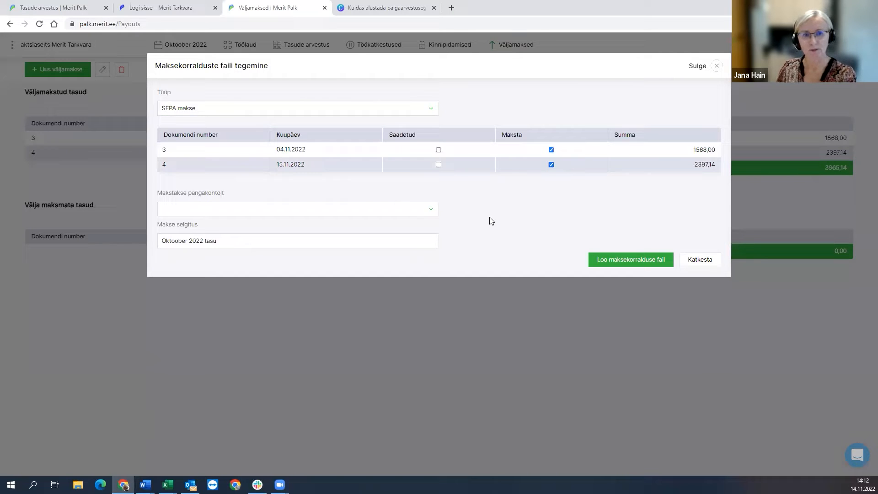
click(620, 261)
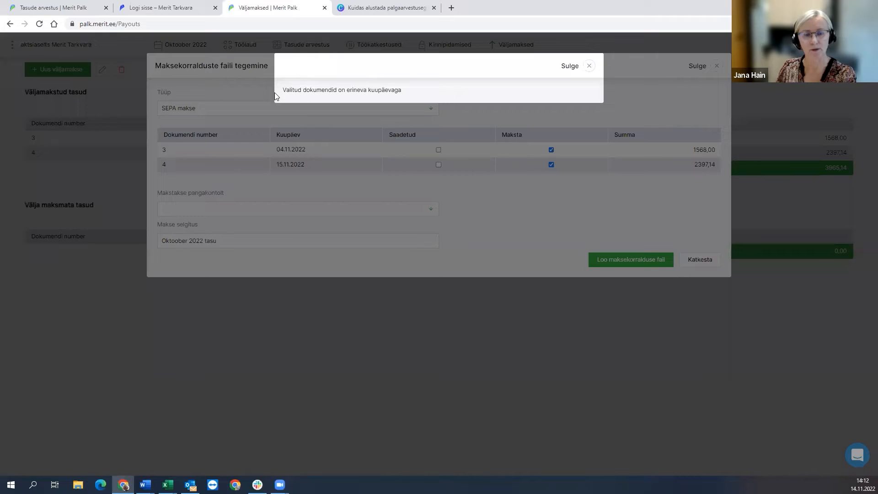
click(588, 66)
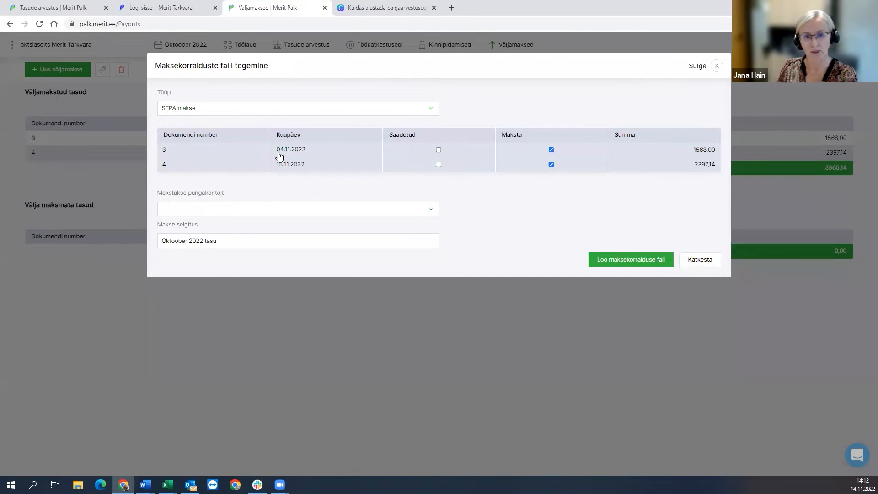
click(551, 150)
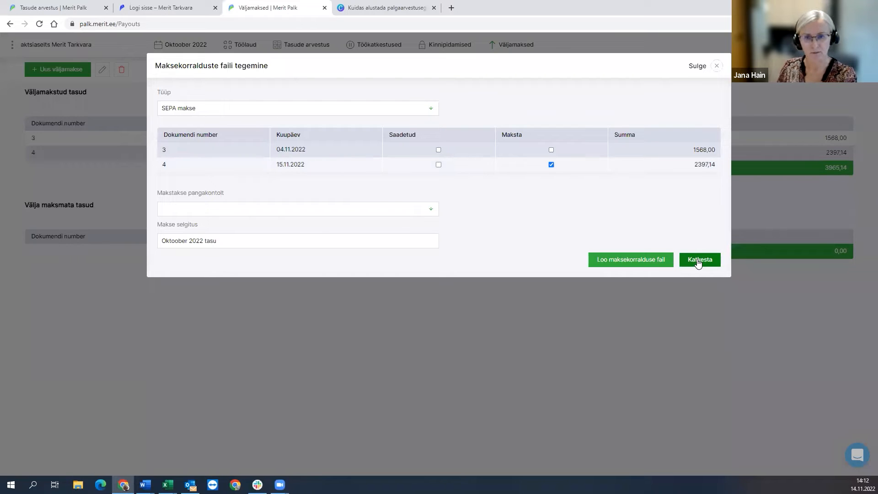
click(699, 261)
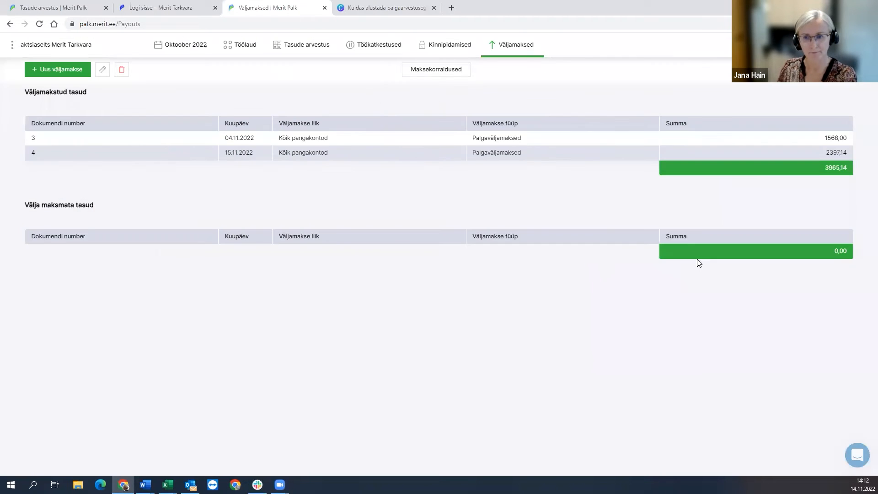
Open and close payout document 4, and delete payouts 4 and 3 from the paid-out list.
double_click(414, 154)
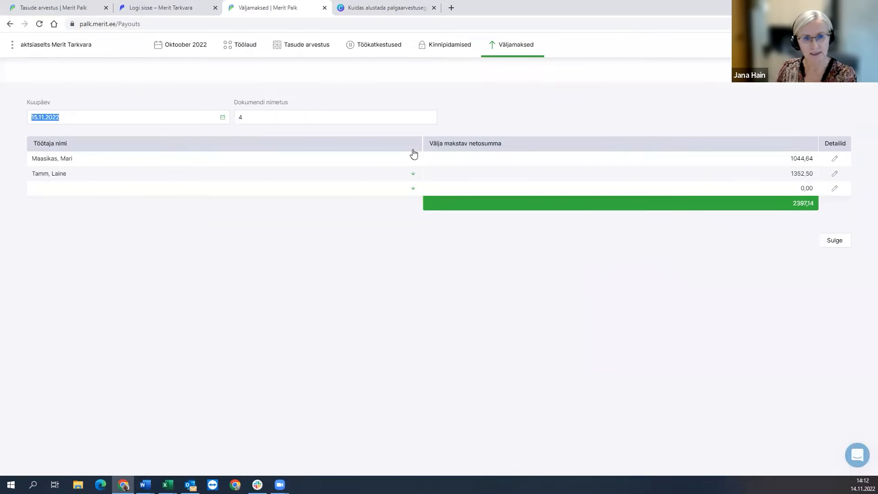
click(835, 238)
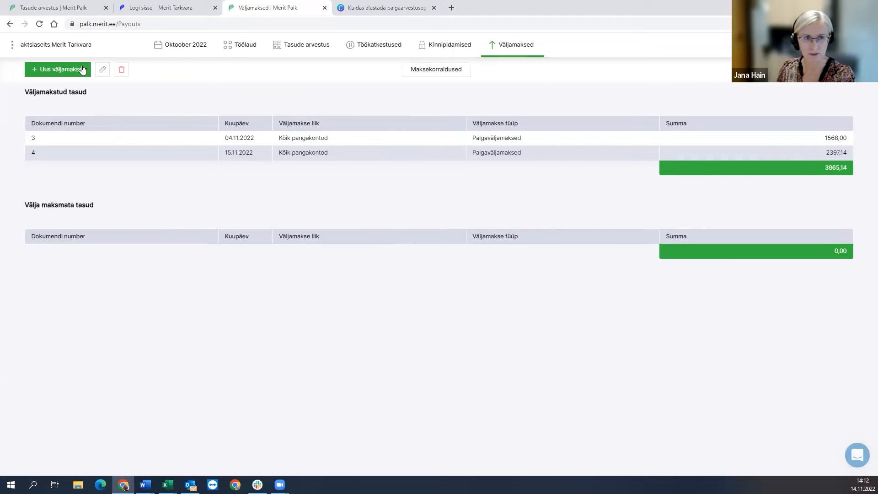
click(121, 69)
click(298, 133)
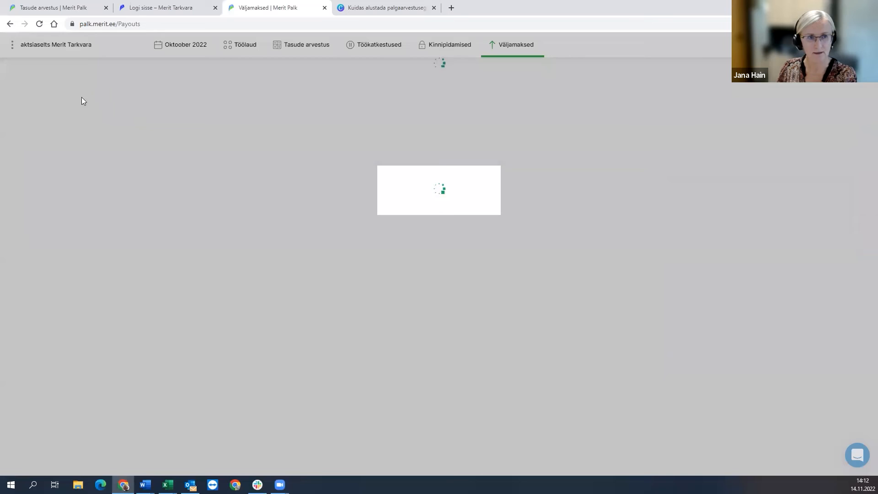
click(121, 69)
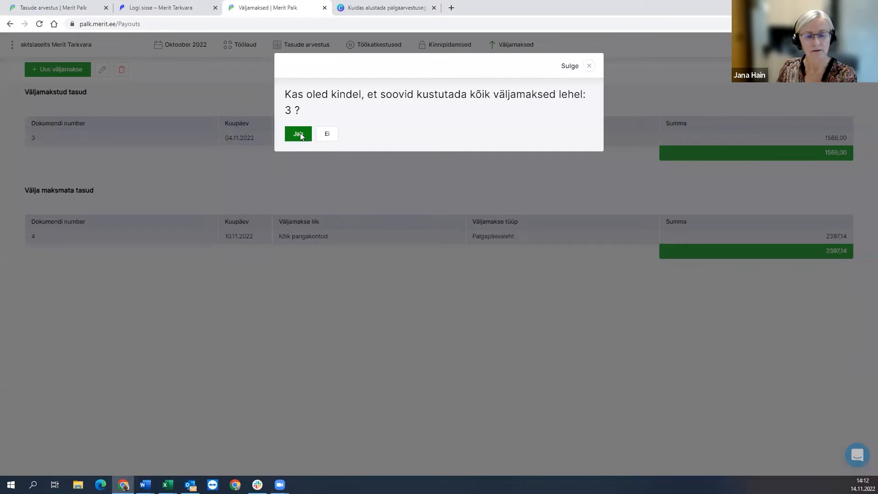
click(298, 134)
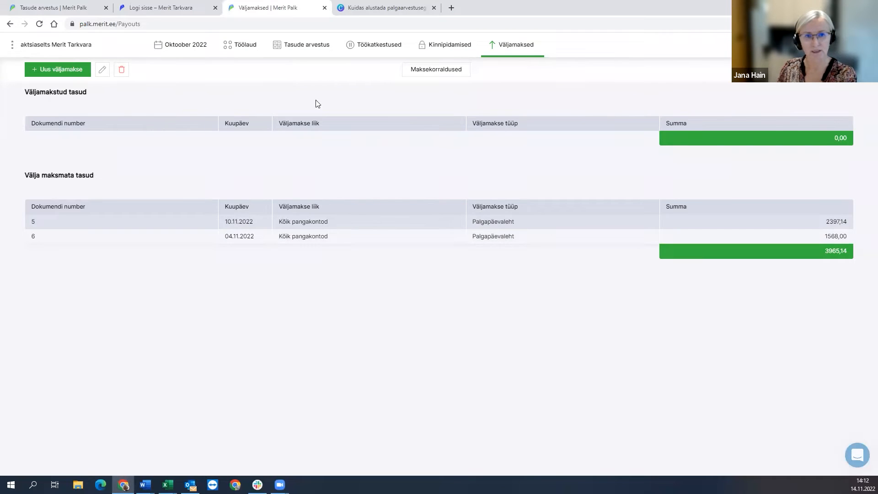
In the October 2022 salary calculation, add a Preemia row with a rate of 100,00 for the employee paid by Kuupalk.
click(290, 46)
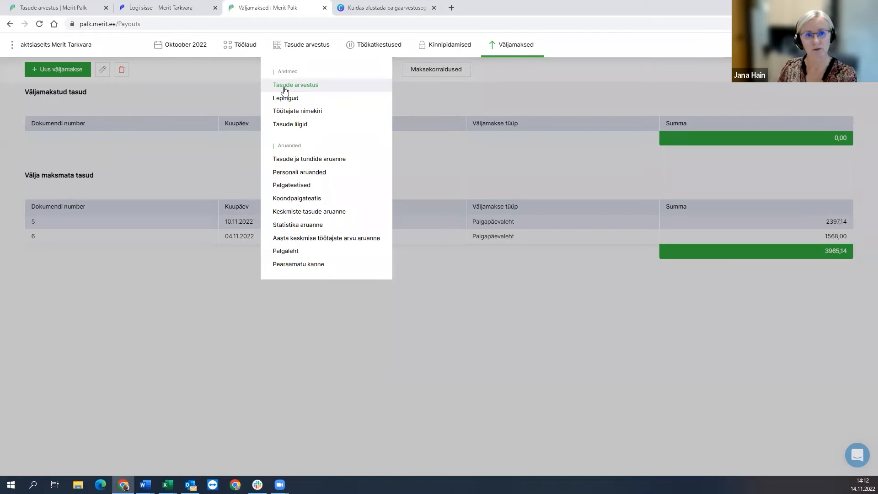
click(284, 88)
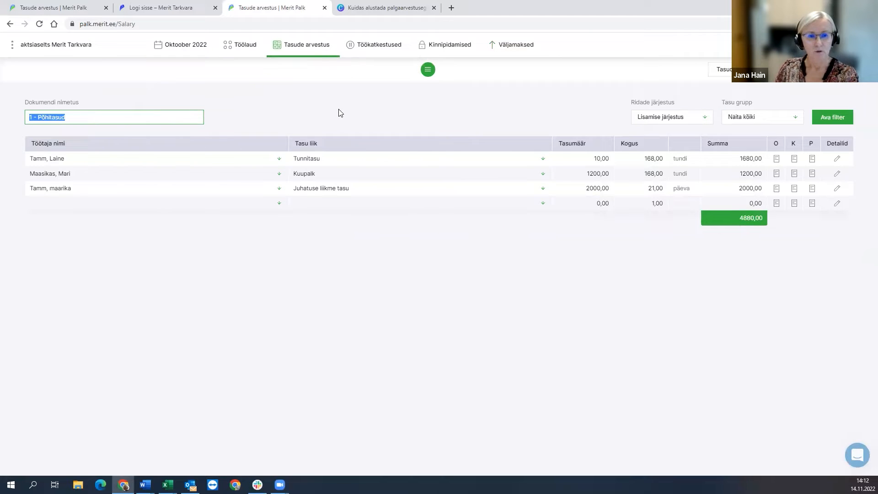
click(166, 203)
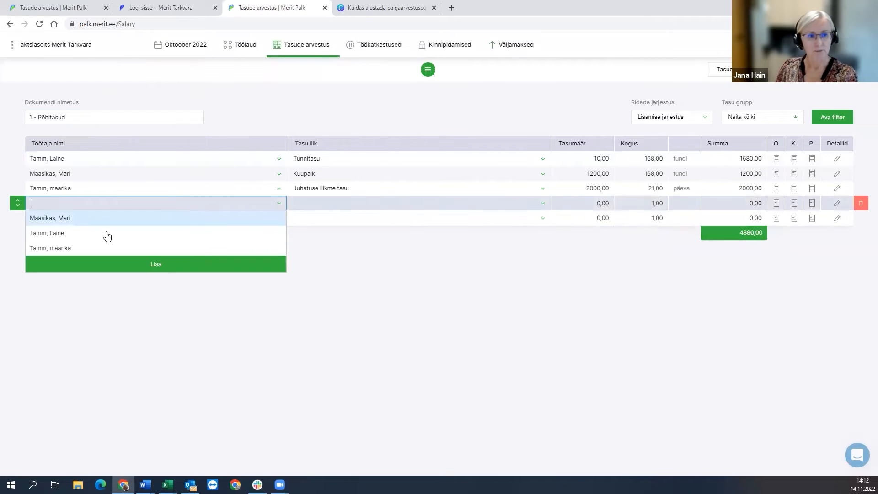
click(94, 218)
click(322, 205)
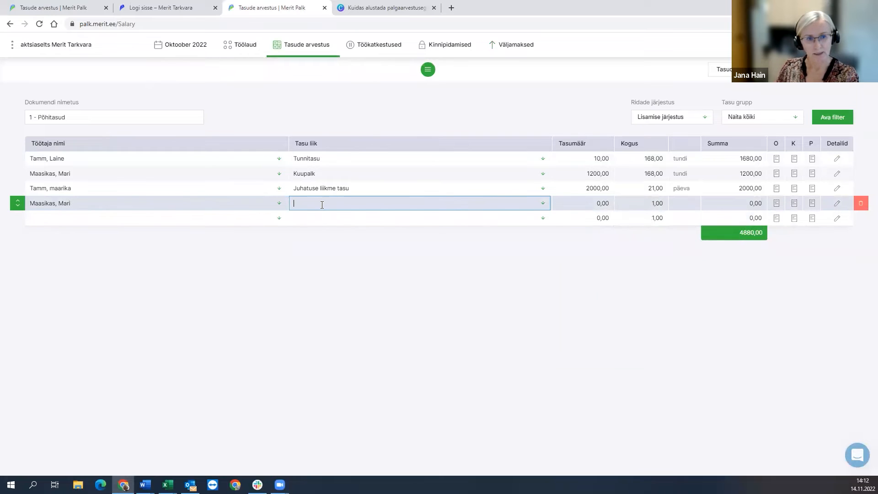
text(pre)
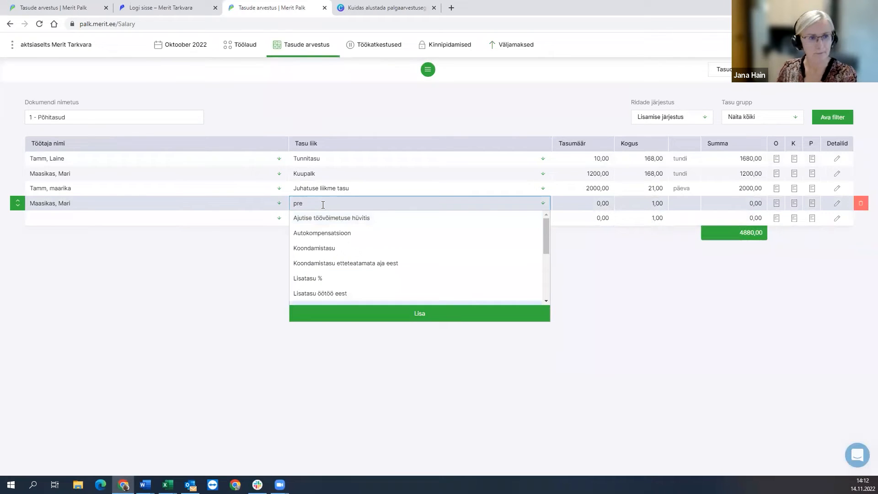
scroll(337, 290, down, 5)
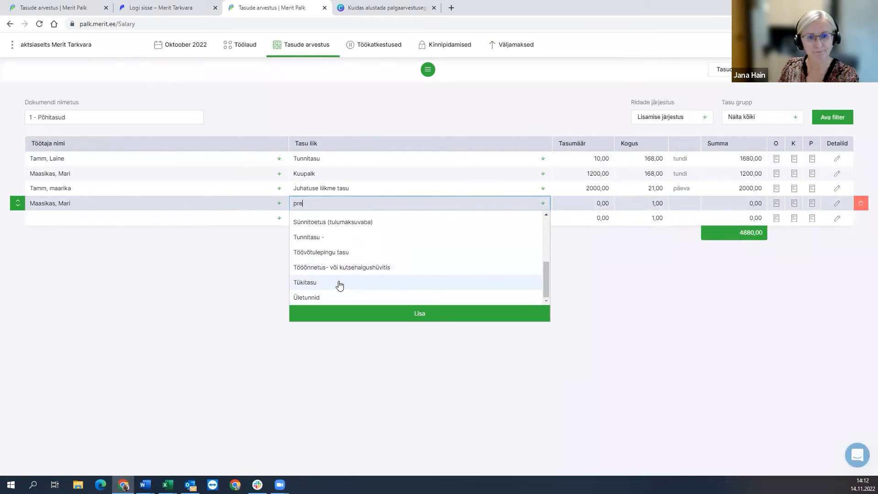
scroll(332, 252, up, 3)
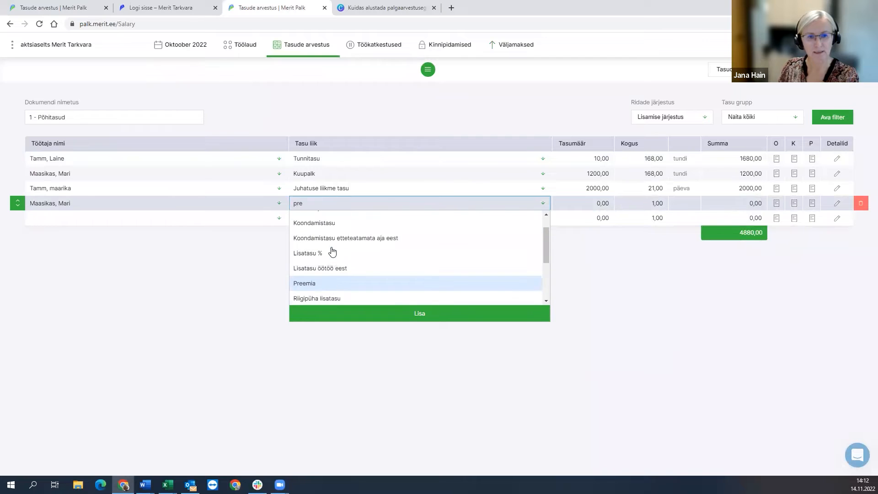
click(337, 283)
key(Tab)
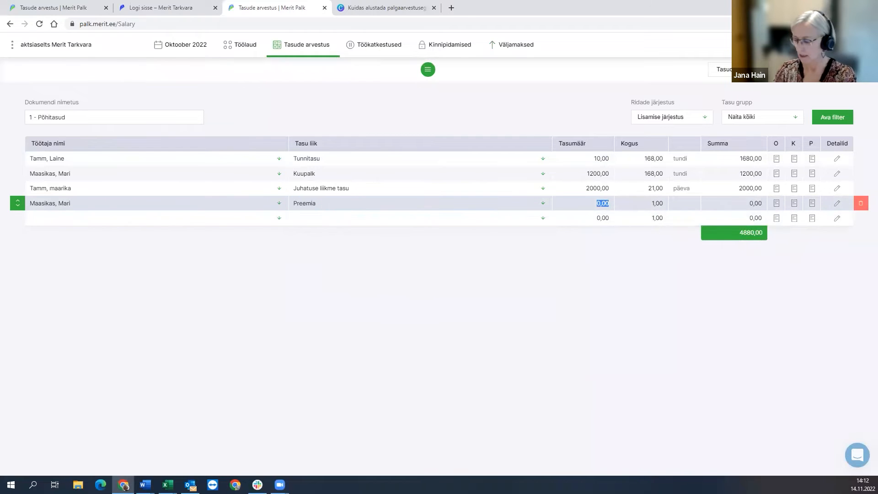
text(10)
key(Tab)
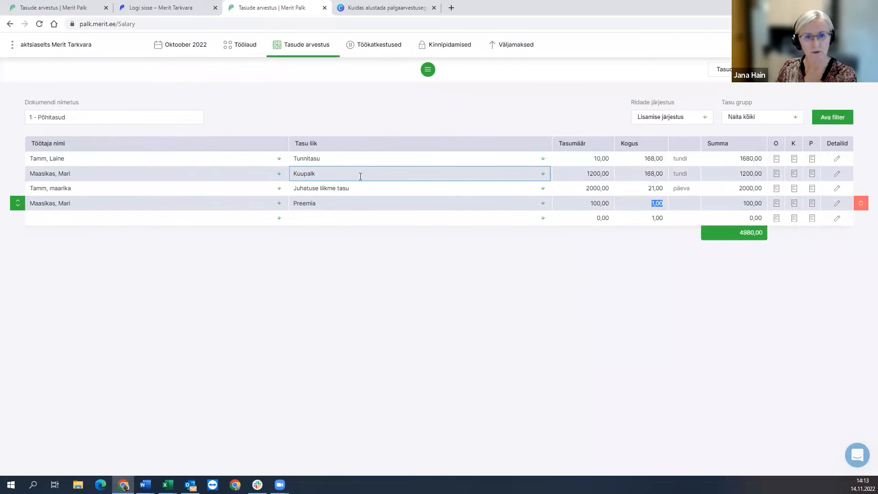
From the Kuupalk row's details, try turning off automatic working-time calculation in the 01.10.2022 salary agreement of the employee's contract, and cancel all the dialogs.
click(600, 175)
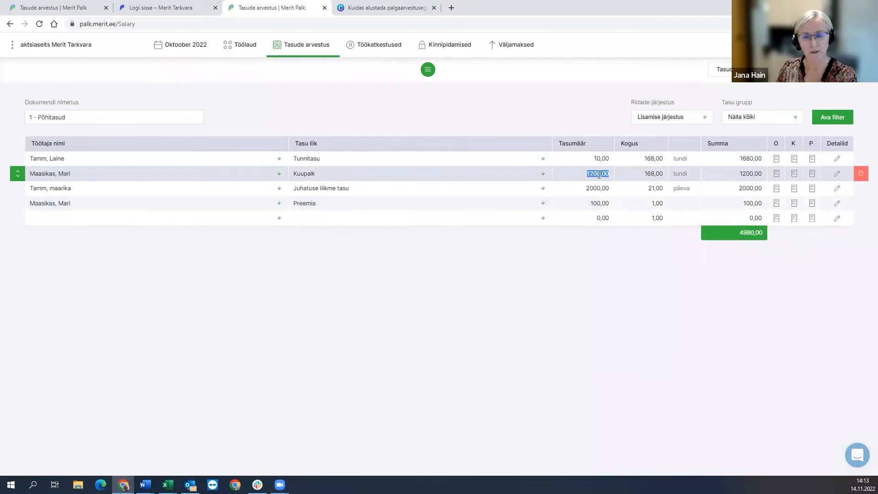
click(643, 173)
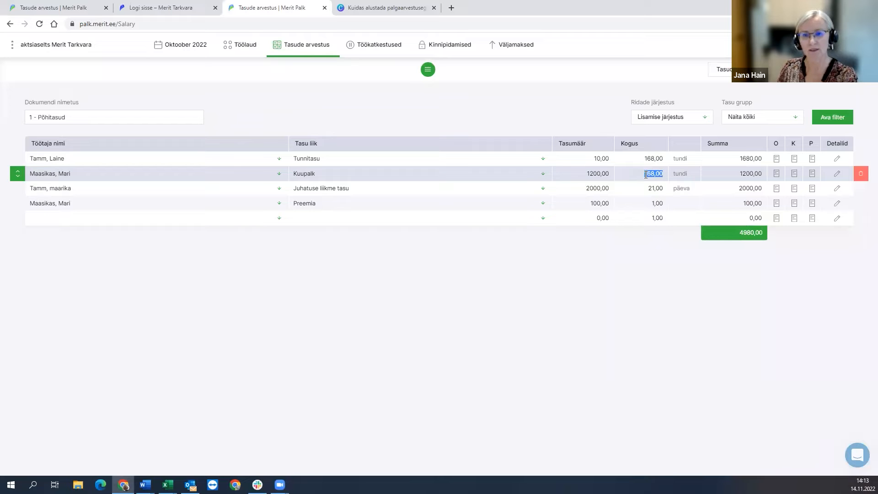
click(613, 174)
click(657, 173)
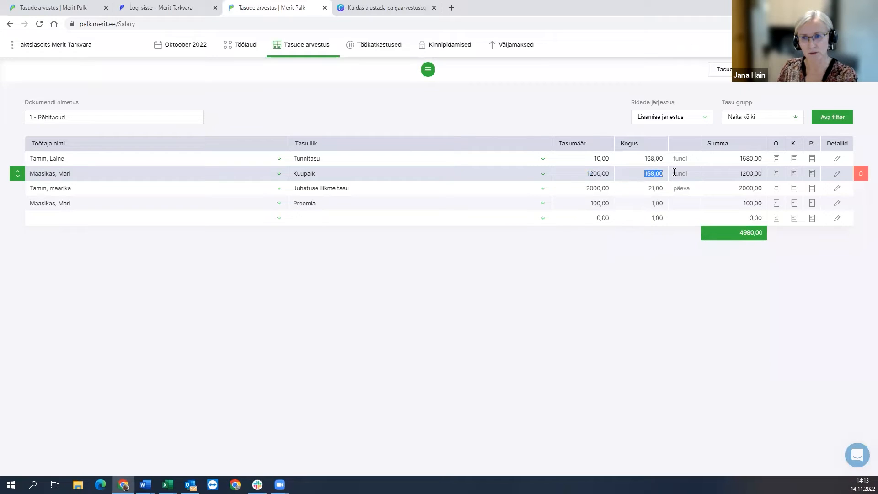
click(840, 175)
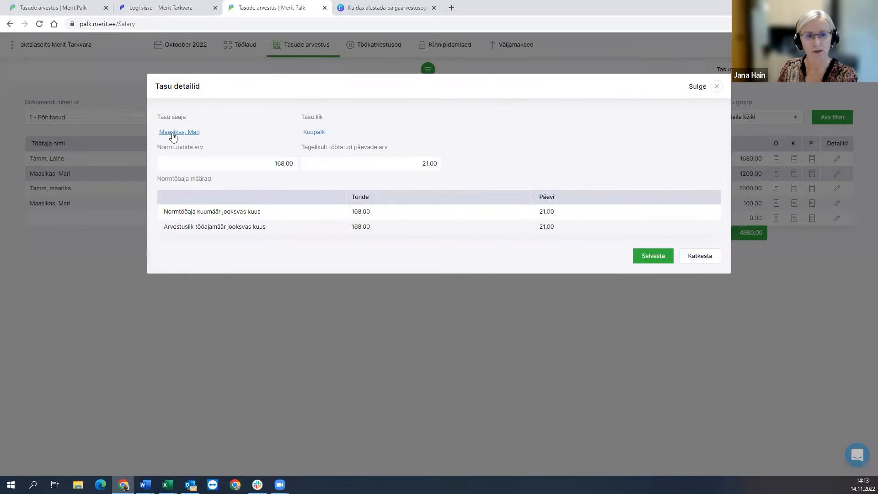
click(173, 135)
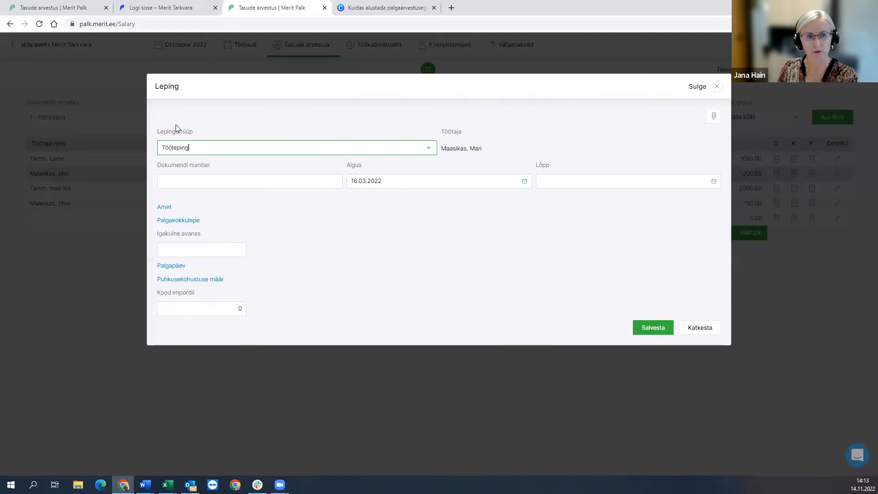
click(188, 222)
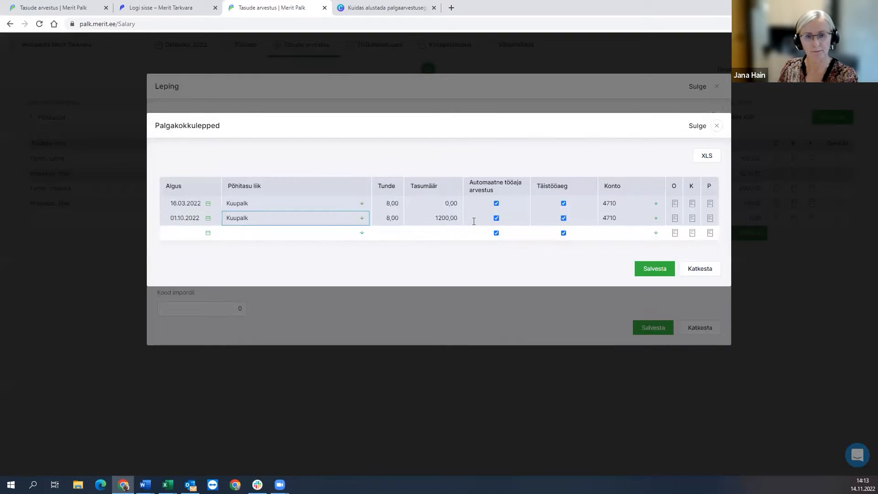
click(497, 219)
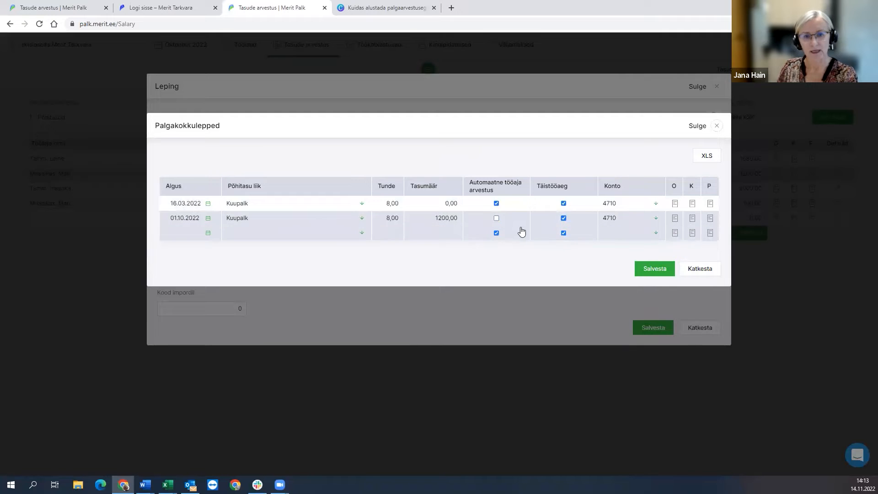
click(701, 270)
click(703, 329)
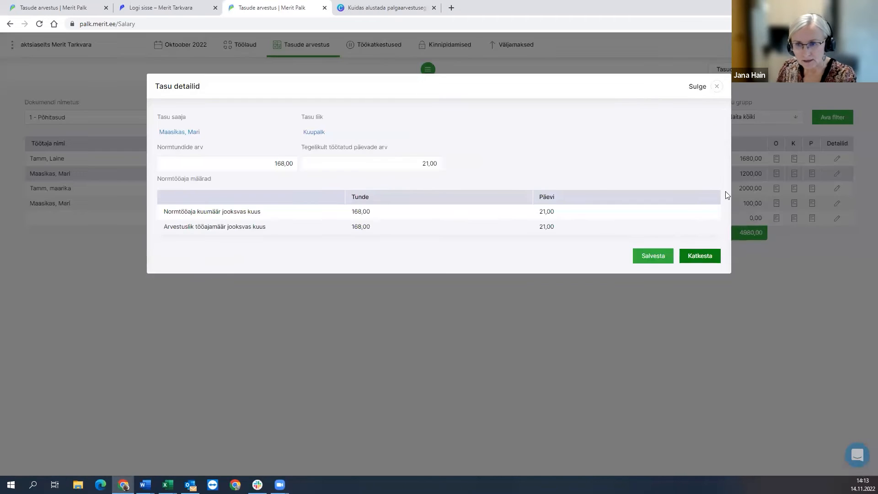
click(705, 255)
From the Tunnitasu row's details, open the employee's contract and turn off automatic working-time calculation in the 01.10.2022 salary agreement.
click(655, 159)
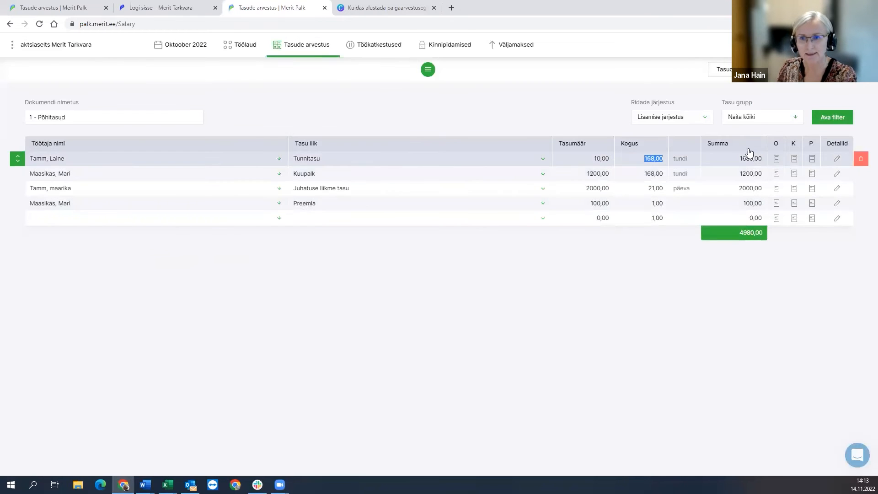
click(836, 158)
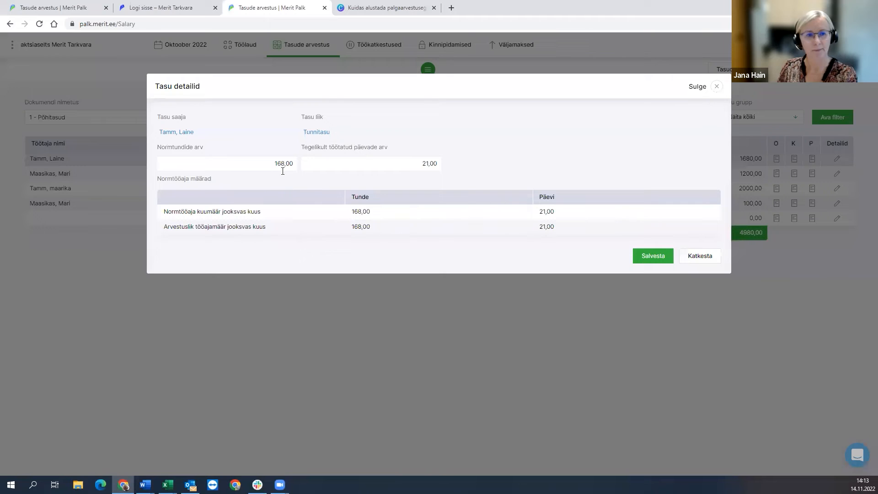
click(169, 133)
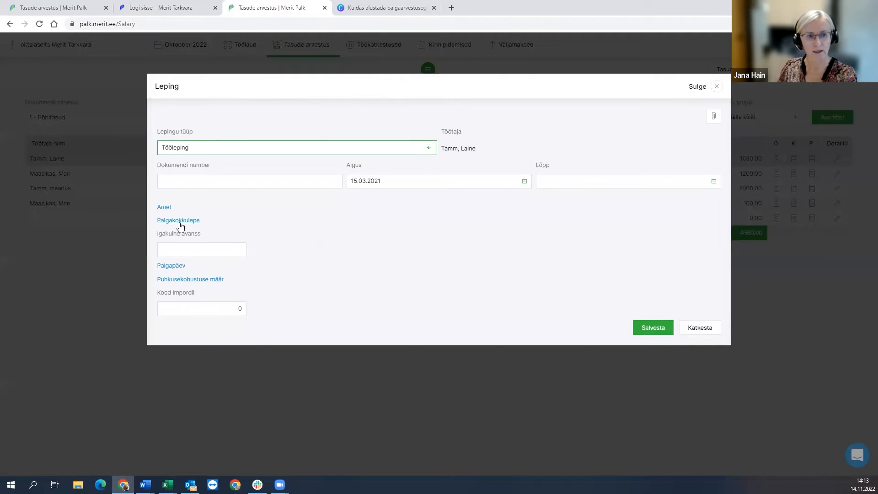
click(180, 221)
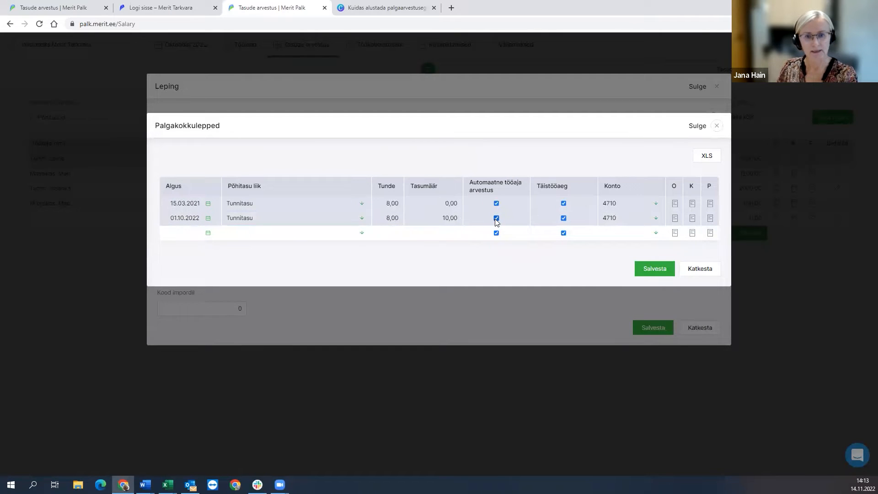
click(496, 218)
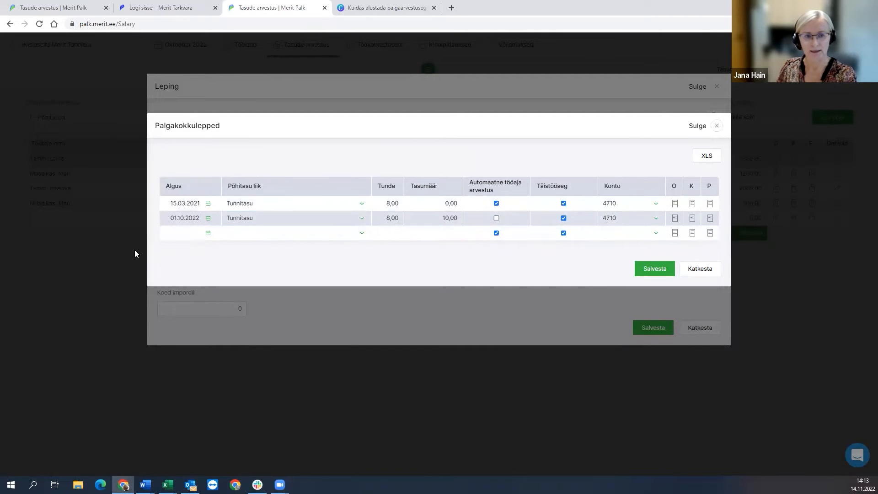
Add a Tunnitasu salary agreement starting 01.11.2022 with 8,00 hours, a rate of 10,00 and automatic working-time calculation turned on.
click(174, 233)
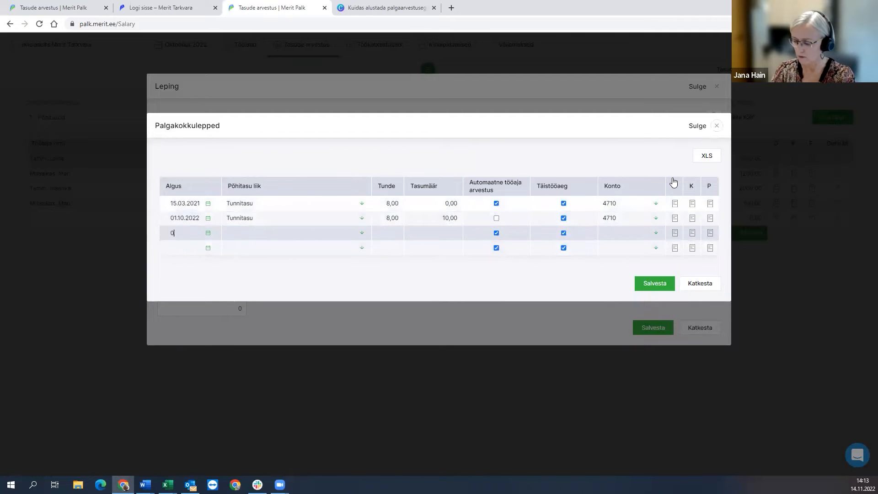
text(01.11)
key(Tab)
key(Tab)
key(Tab)
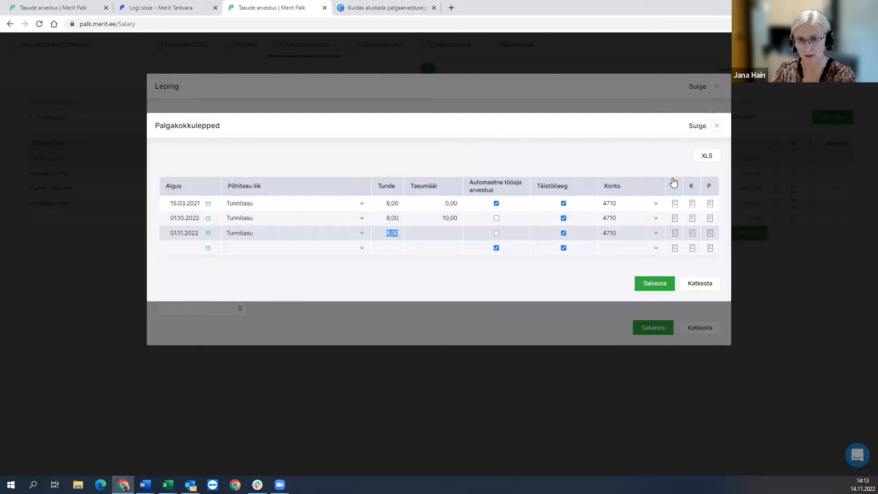
text(10)
key(Tab)
key(Tab)
key(Tab)
click(496, 233)
Save the salary agreements, accept the effect on the whole agreement period, and save the contract and the pay details.
click(645, 285)
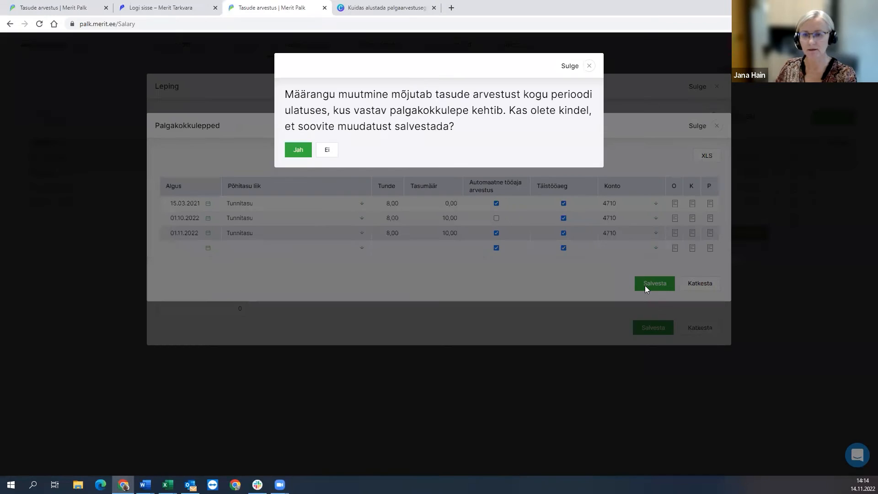
click(299, 150)
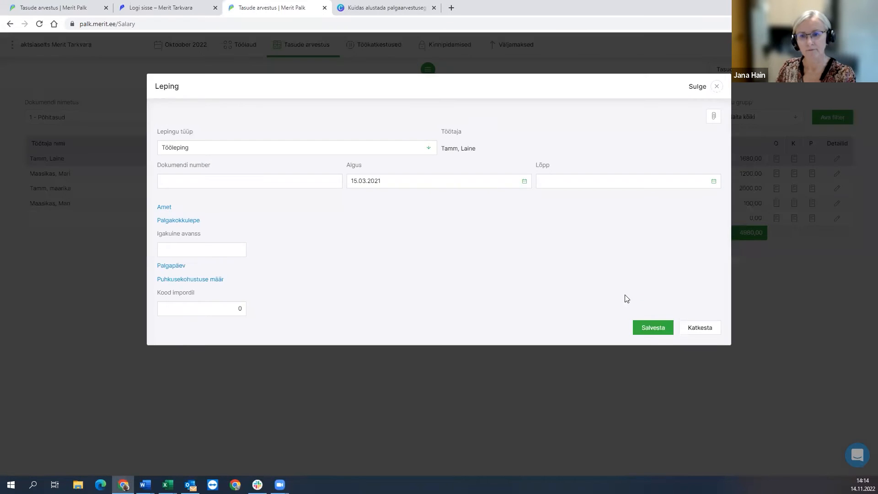
click(655, 327)
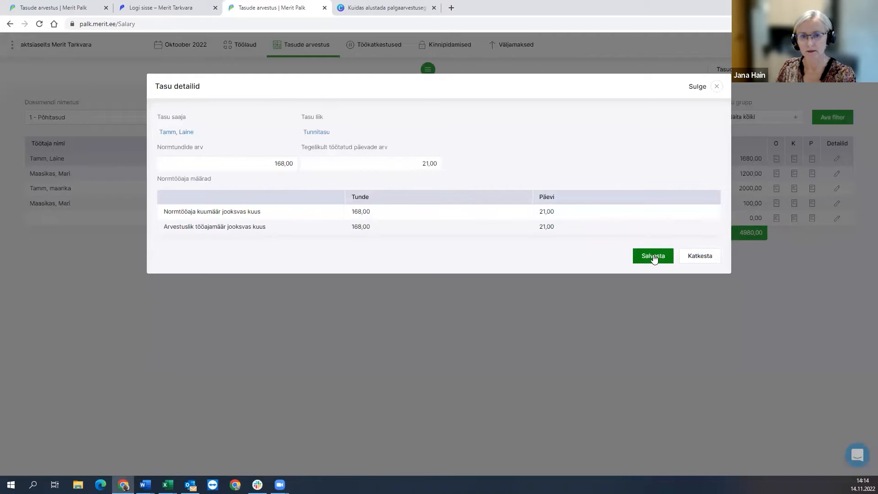
click(653, 256)
Set the quantity of the Tunnitasu row to 170 hours.
click(641, 174)
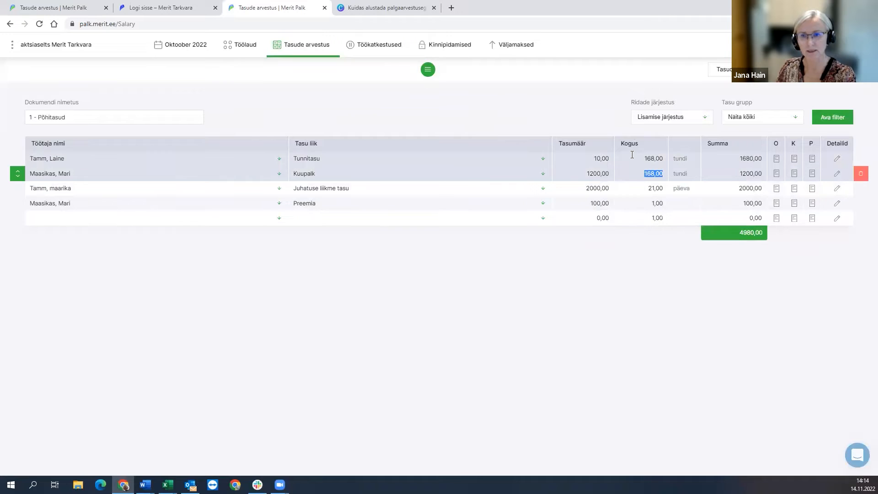
click(632, 157)
click(632, 173)
click(633, 160)
text(170)
key(Tab)
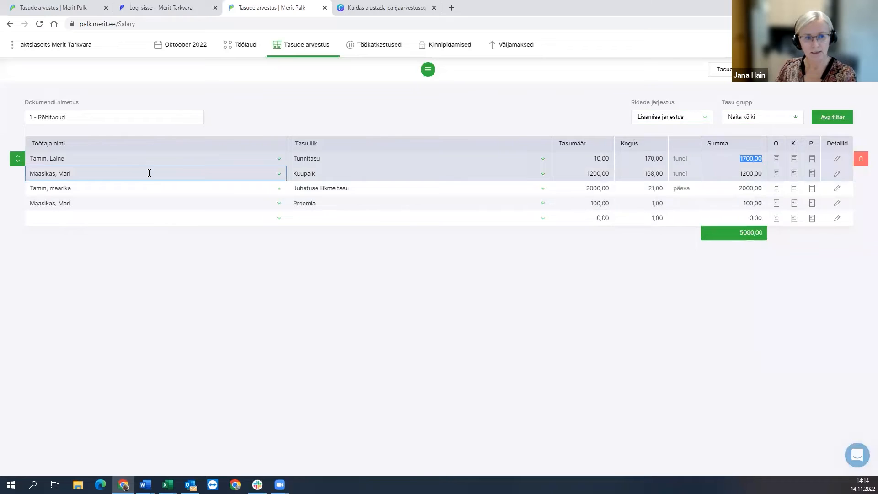
Add an Ületunnid row with a quantity of 2 hours for the employee paid by Tunnitasu.
click(92, 215)
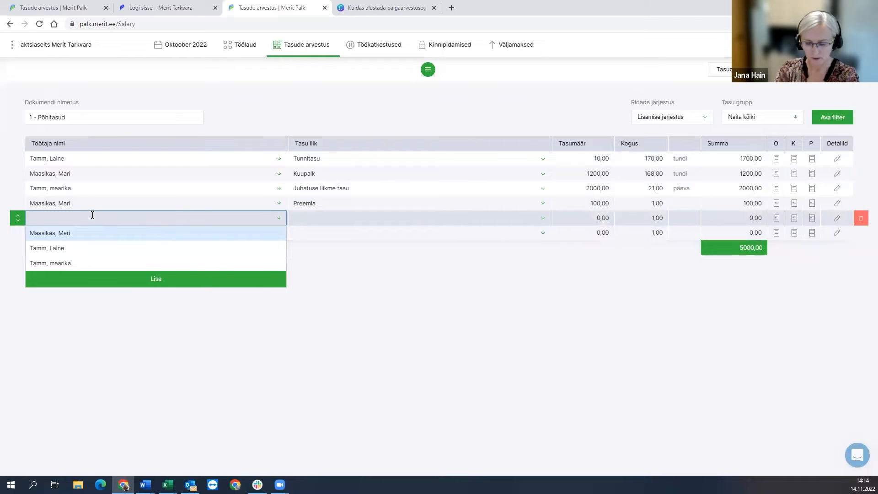
click(84, 252)
click(372, 219)
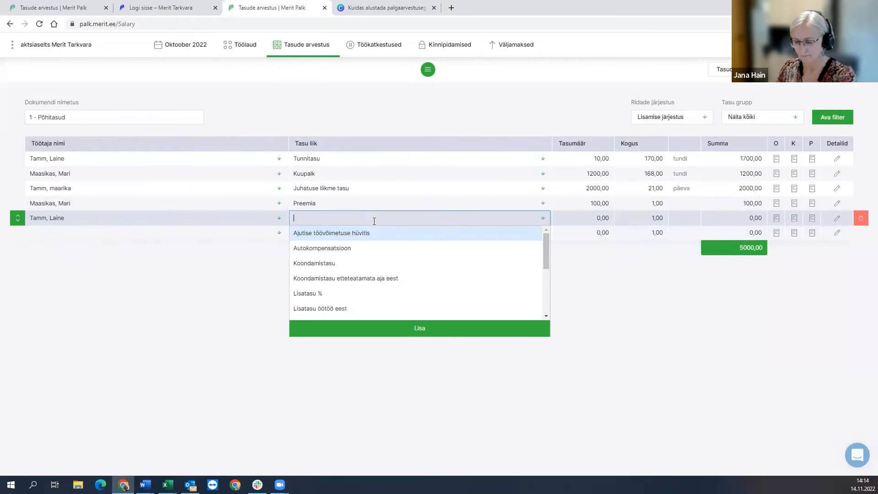
text(ü)
key(Return)
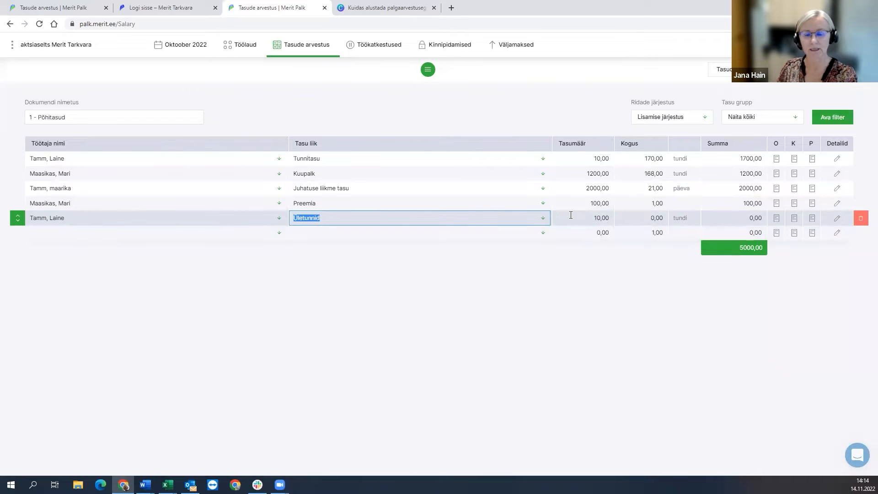
click(638, 216)
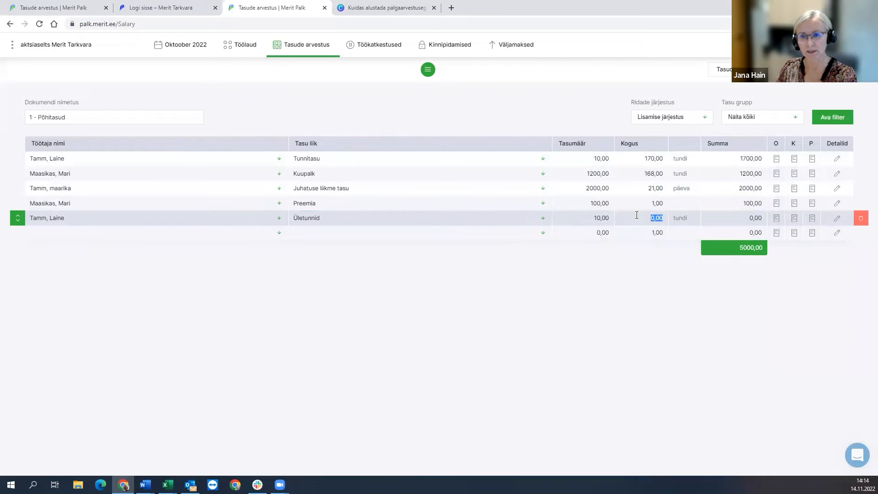
text(2)
key(Tab)
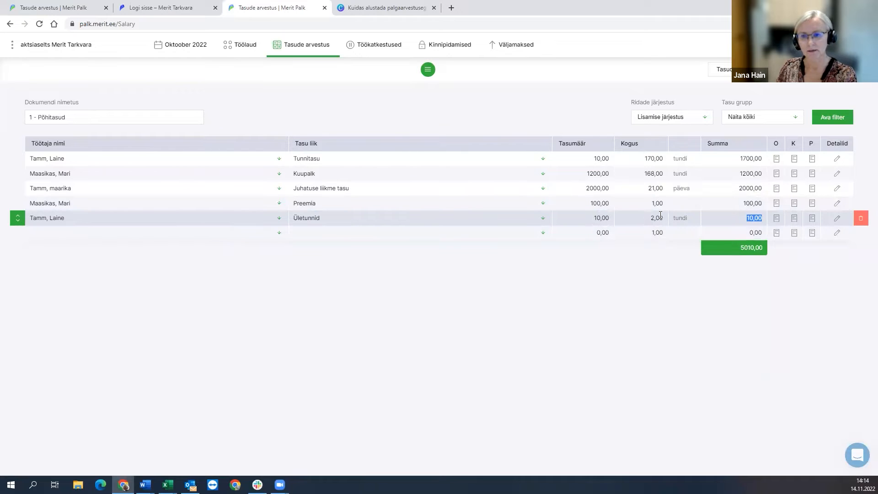
Examine the percentage and the pay type card behind the Ületunnid row, and leave both without saving.
click(837, 218)
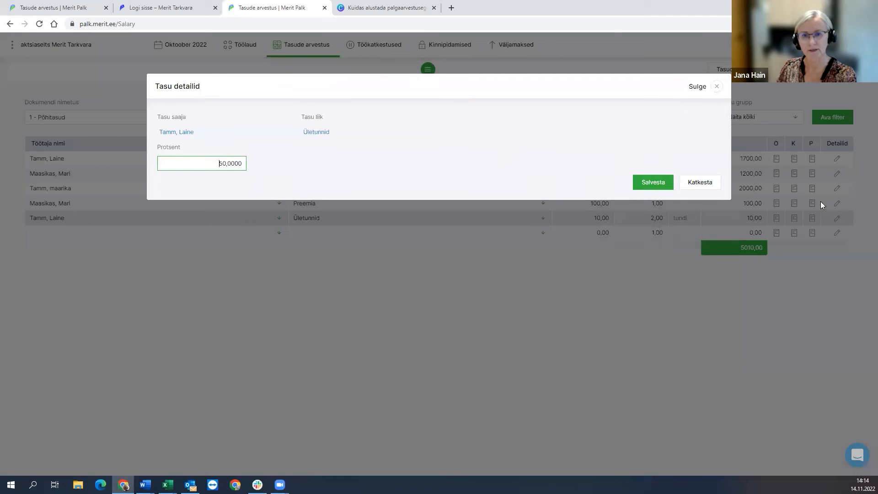
click(318, 134)
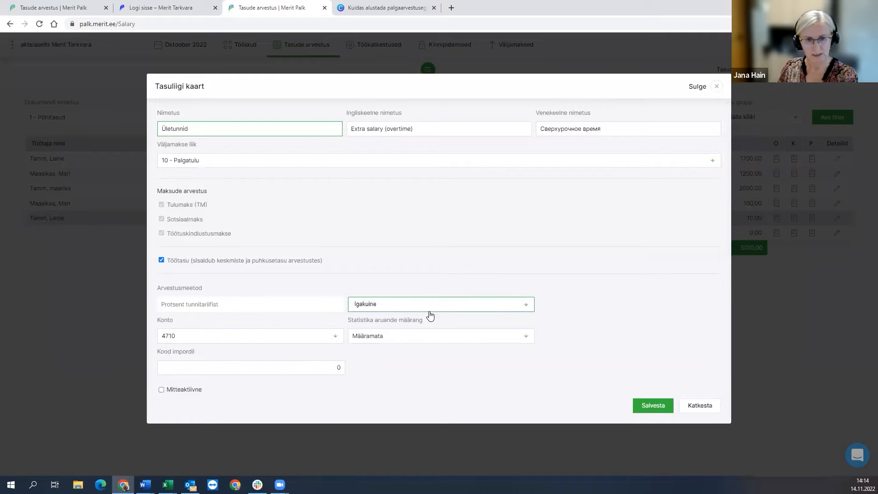
click(704, 414)
click(713, 182)
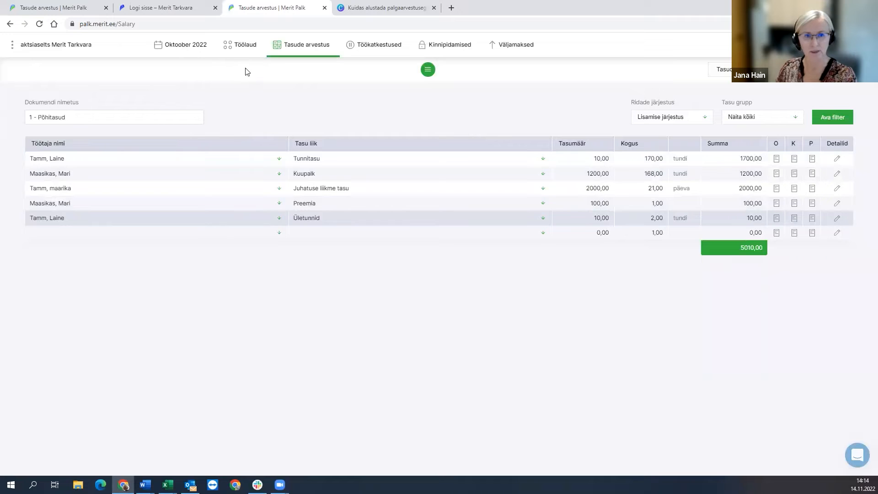
Check the October 2022 list of vacations and work interruptions.
click(289, 52)
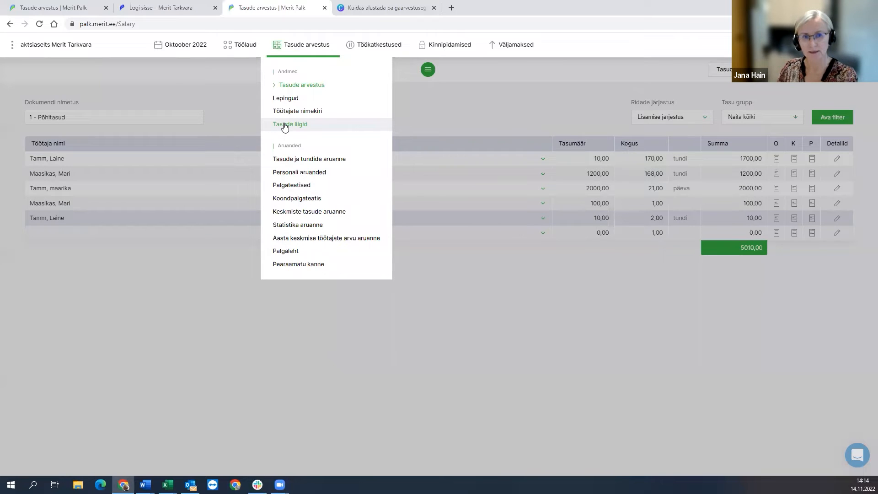
click(487, 126)
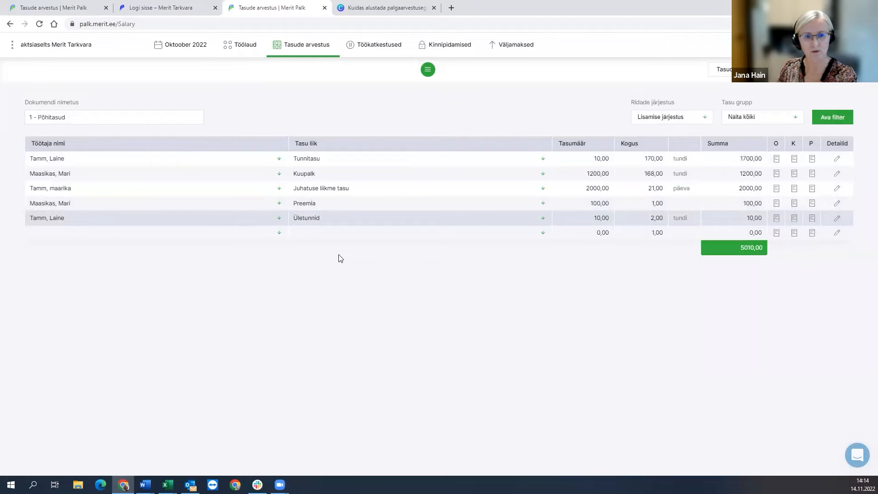
click(553, 225)
key(Tab)
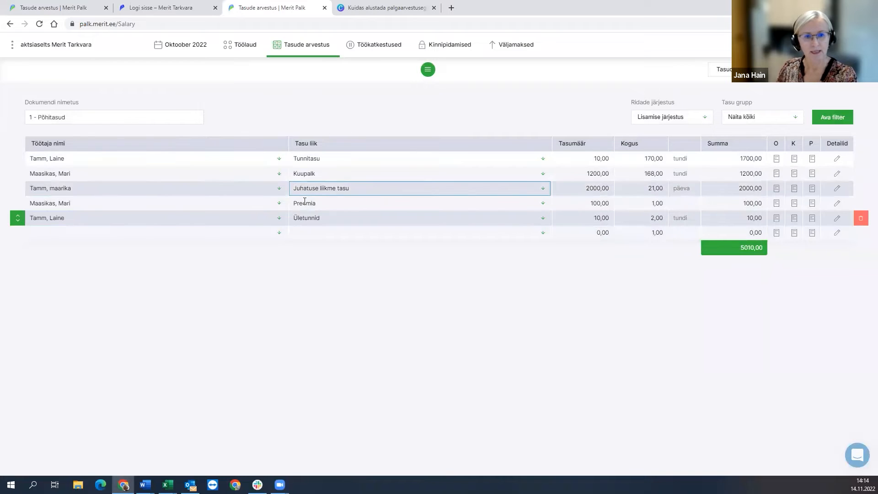
click(375, 46)
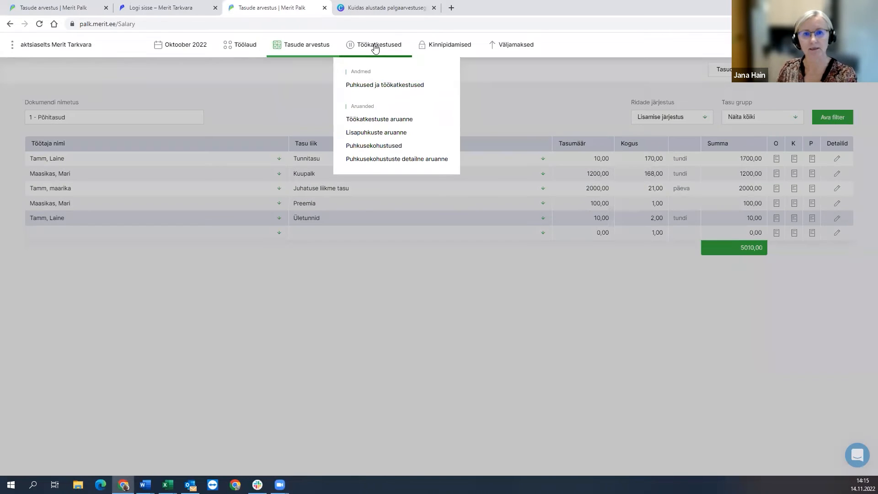
click(367, 93)
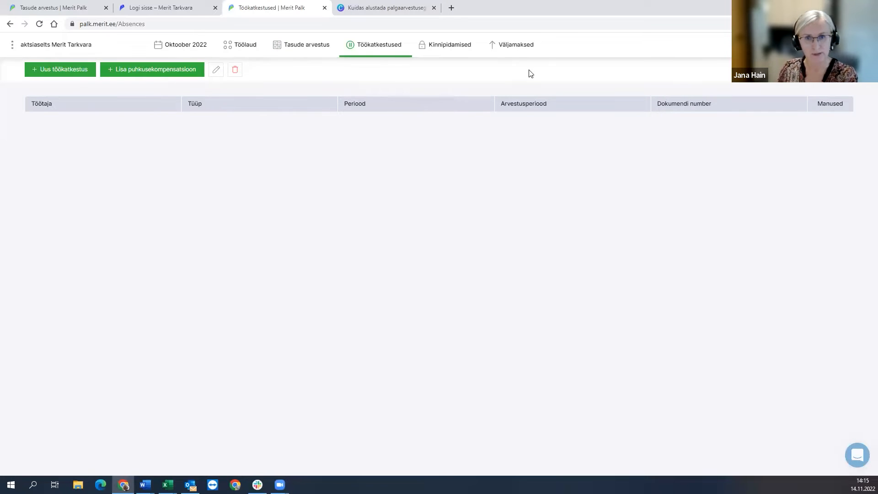
Open and confirm the unpaid October payouts 7, dated 10.11.2022, and 8, dated 04.11.2022.
click(507, 46)
click(501, 84)
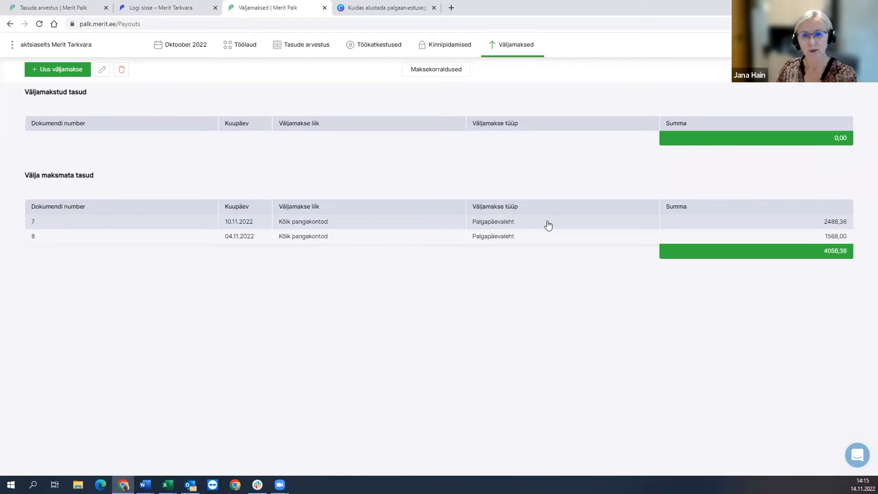
click(548, 225)
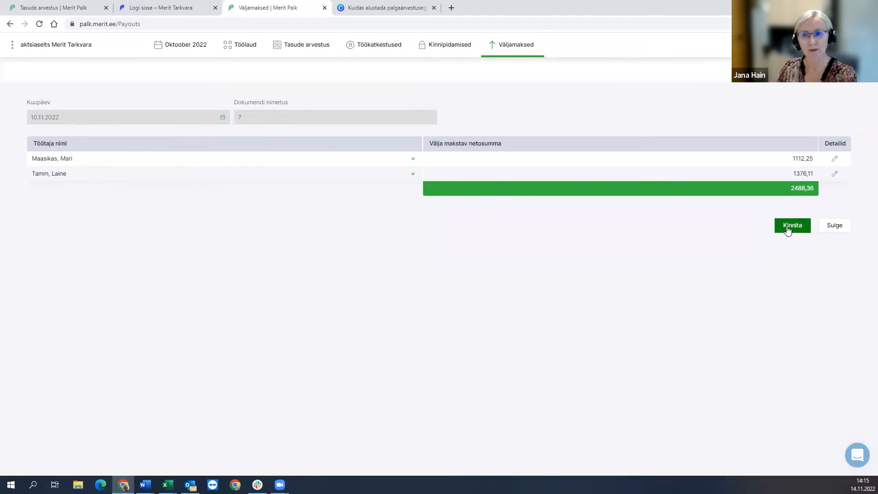
click(788, 228)
click(728, 236)
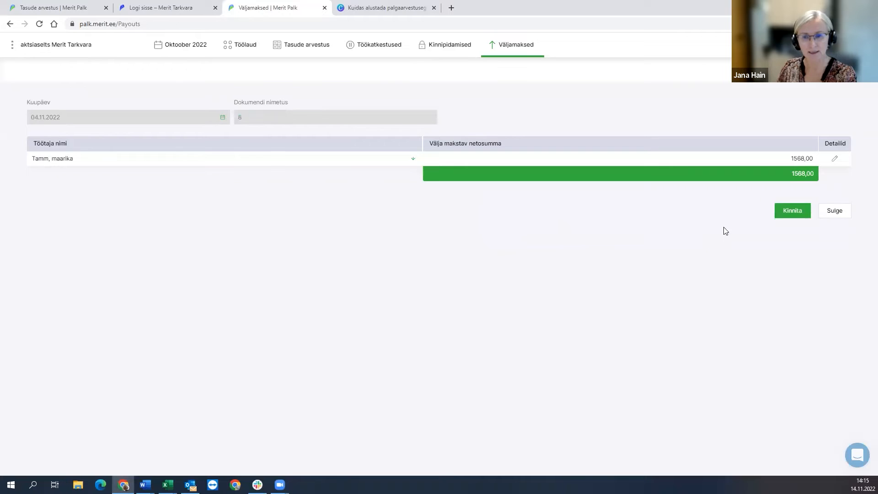
click(793, 210)
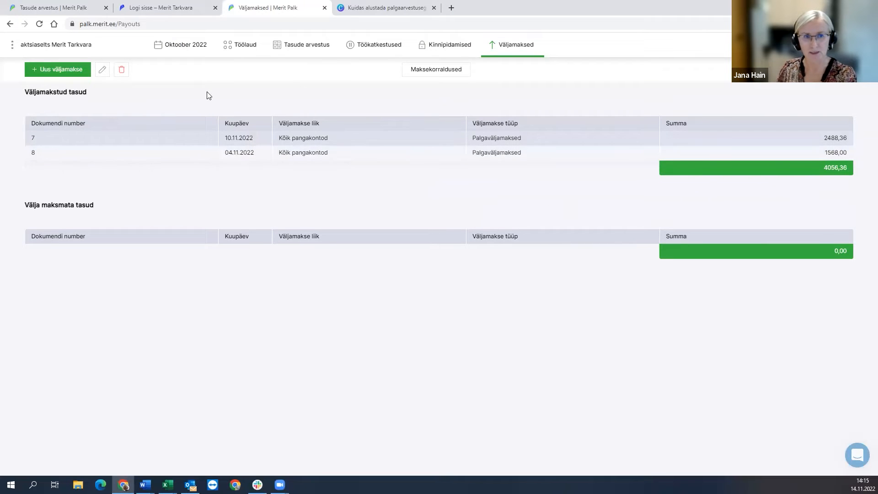
Switch the accounting period to November 2022 and open the list of vacations and work interruptions.
click(178, 46)
click(176, 105)
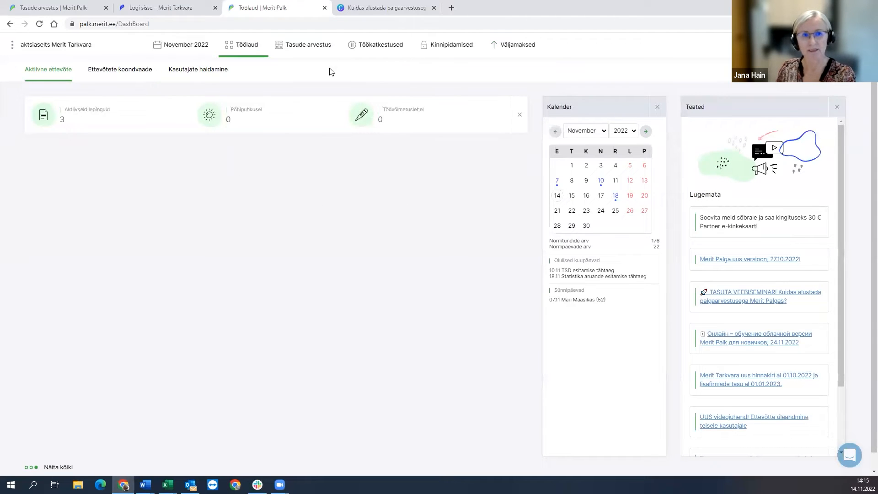
click(365, 48)
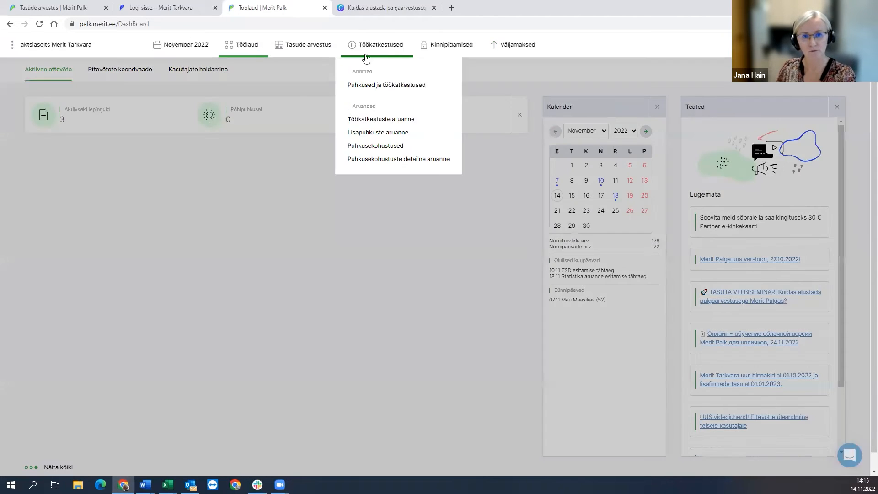
click(370, 87)
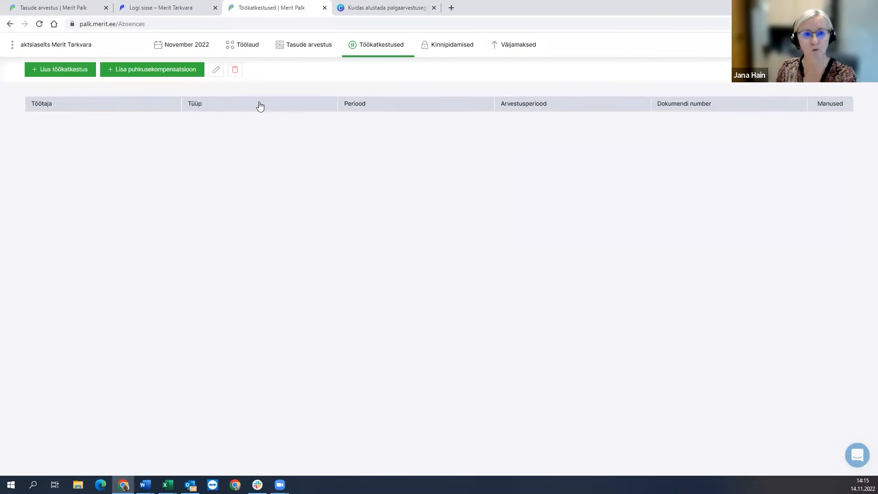
Start a new work interruption with document number 12 for the first employee on the list.
click(374, 49)
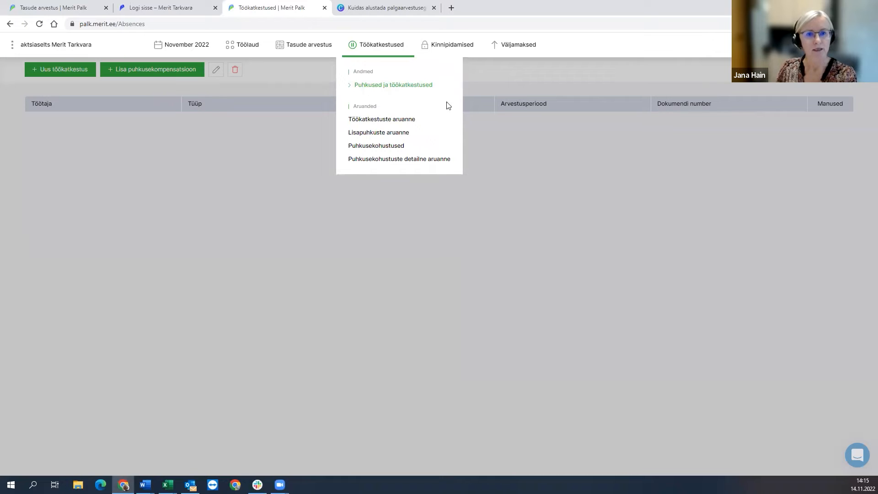
click(115, 146)
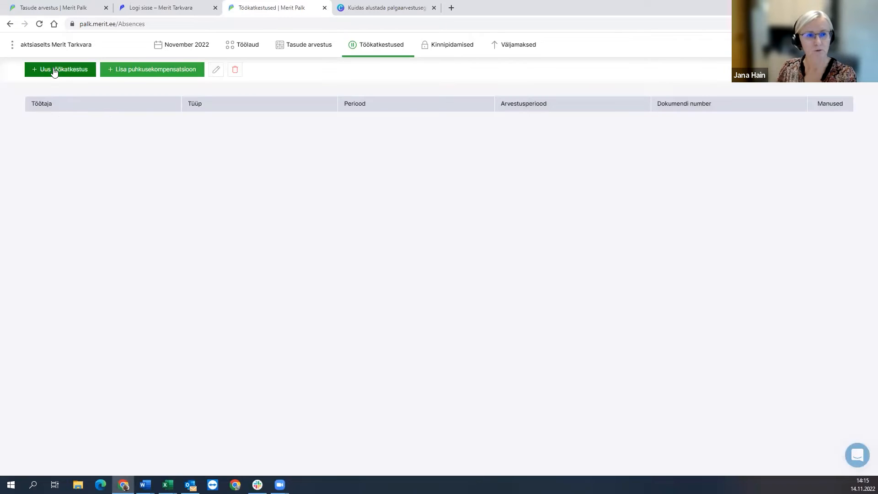
click(55, 70)
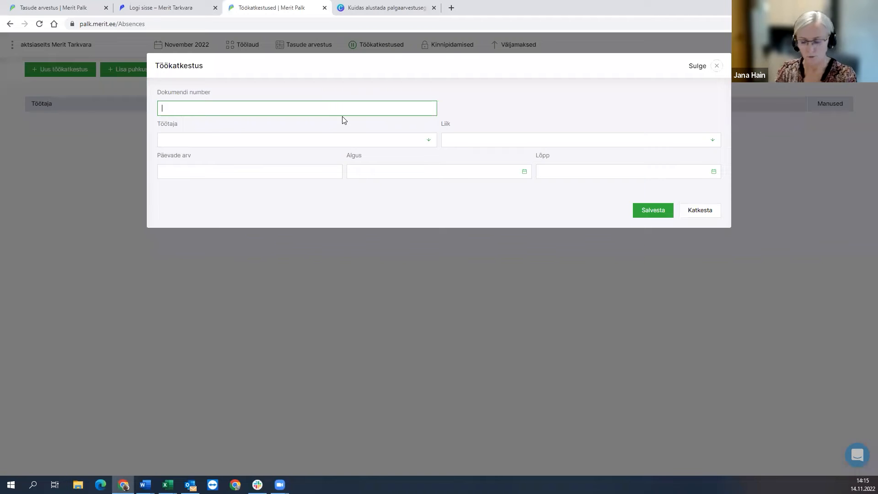
key(Tab)
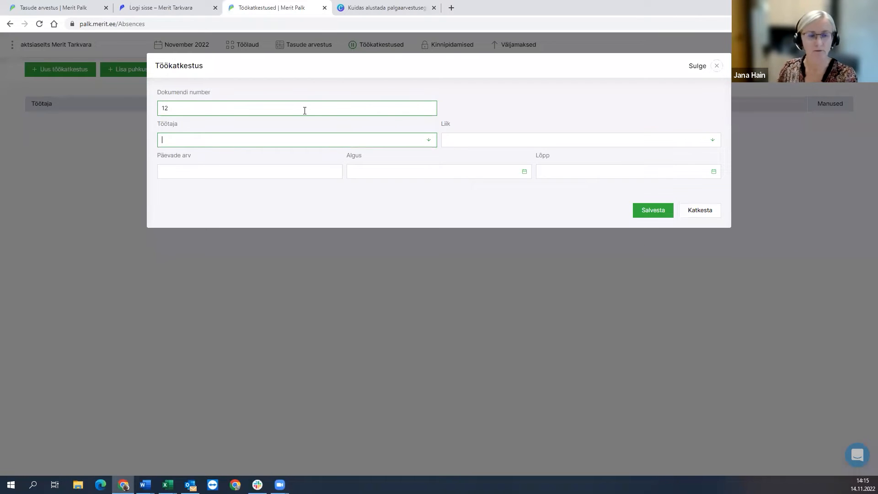
click(286, 112)
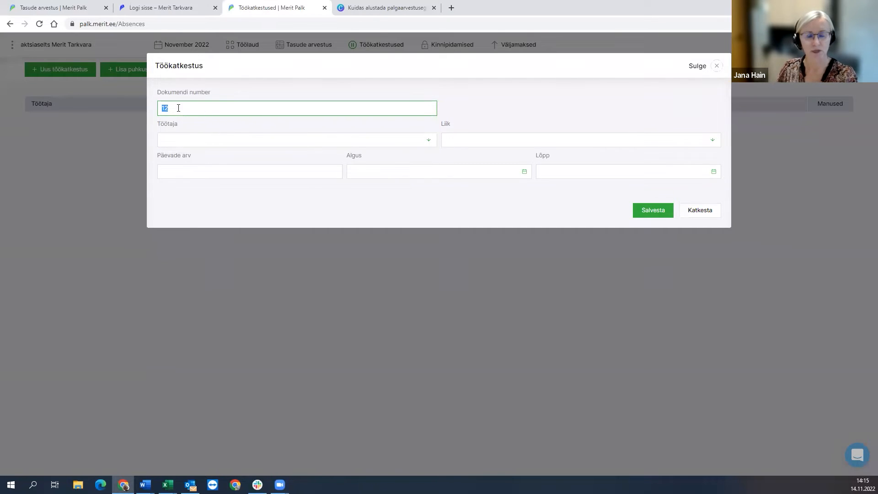
click(210, 141)
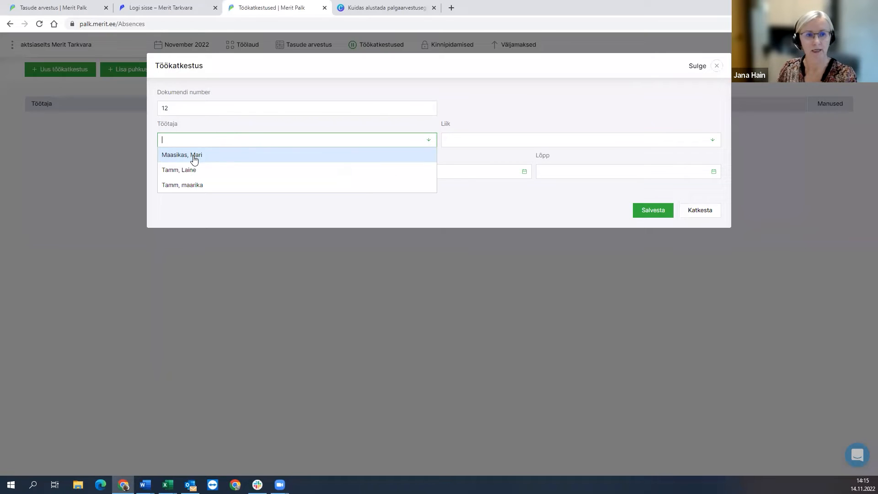
click(190, 154)
Set the work interruption's kind to Põhipuhkus, keeping Põhipuhkus as its type.
click(467, 142)
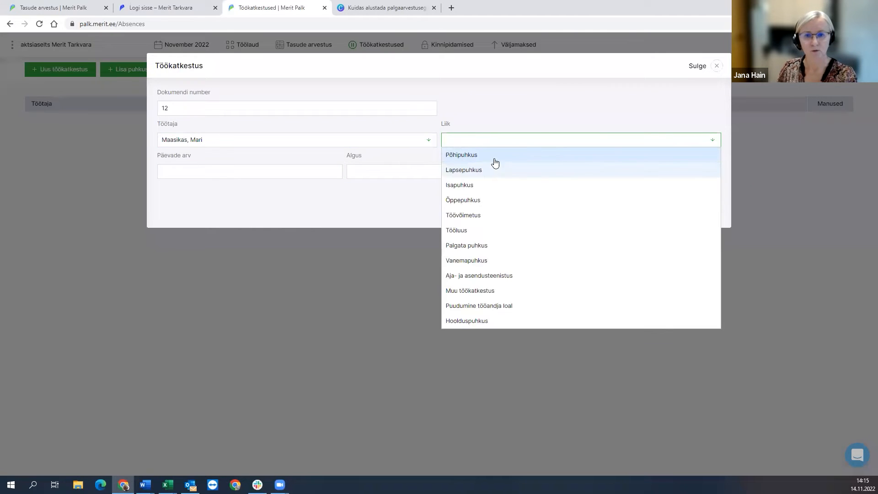
click(493, 158)
click(503, 173)
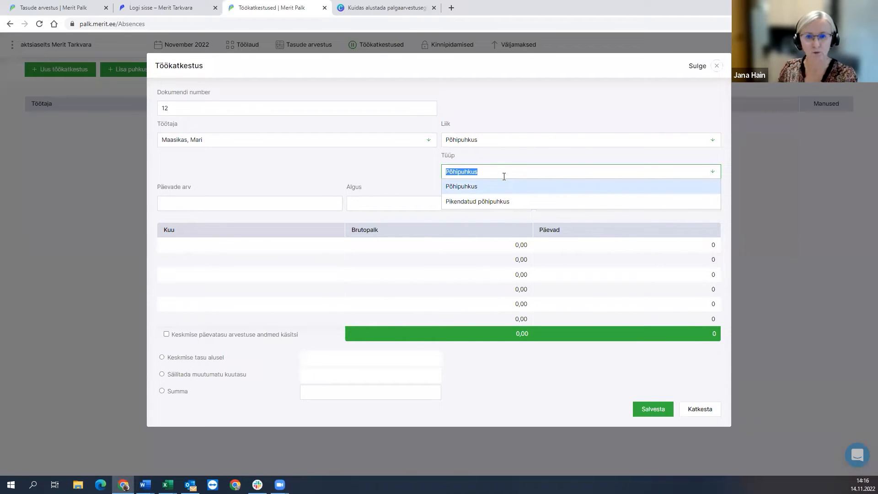
click(409, 174)
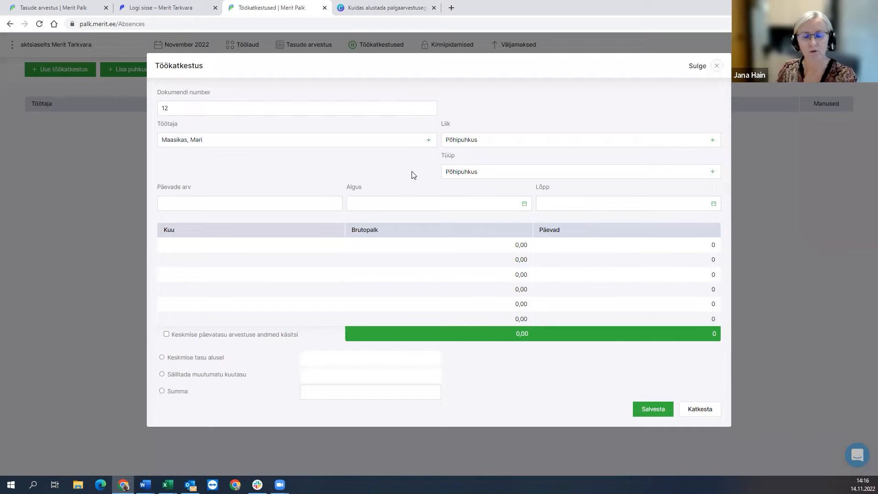
Set the vacation period from 07.11.2022 to 13.11.2022 and save the work interruption.
click(394, 189)
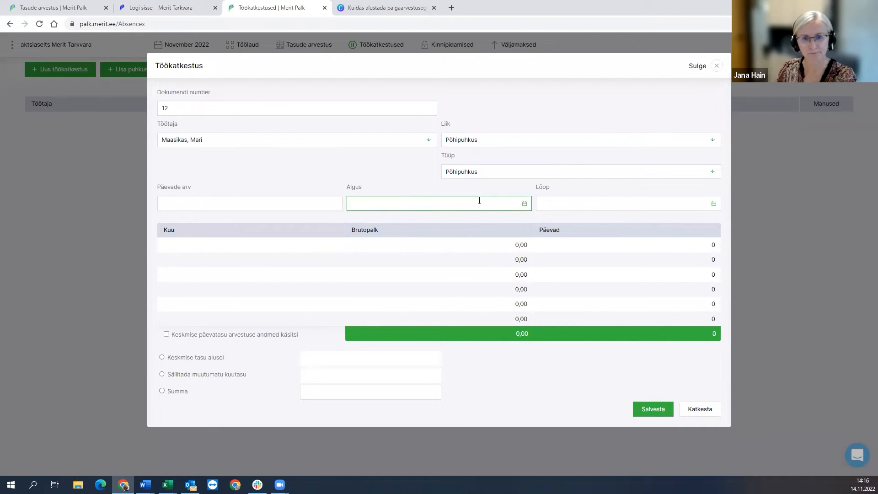
click(524, 204)
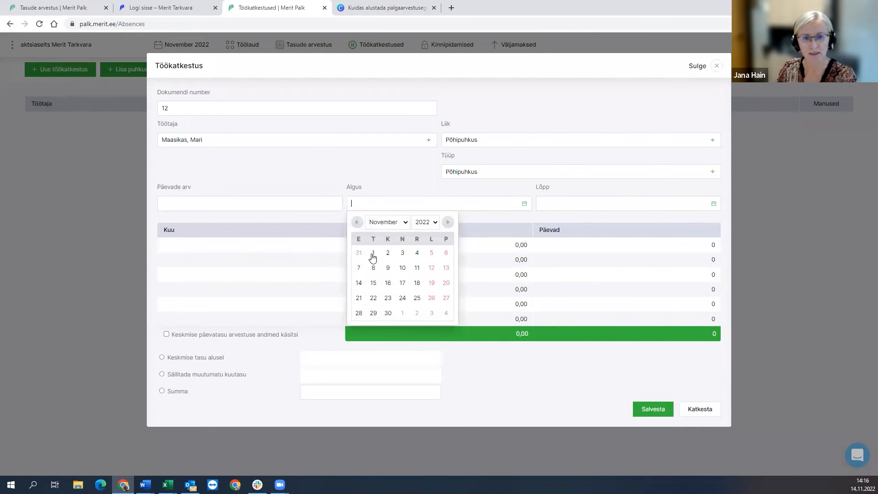
click(359, 269)
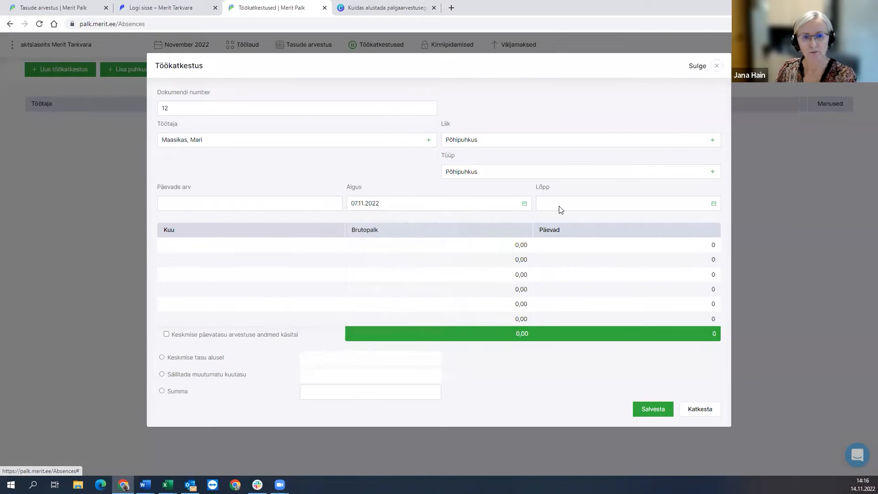
click(714, 203)
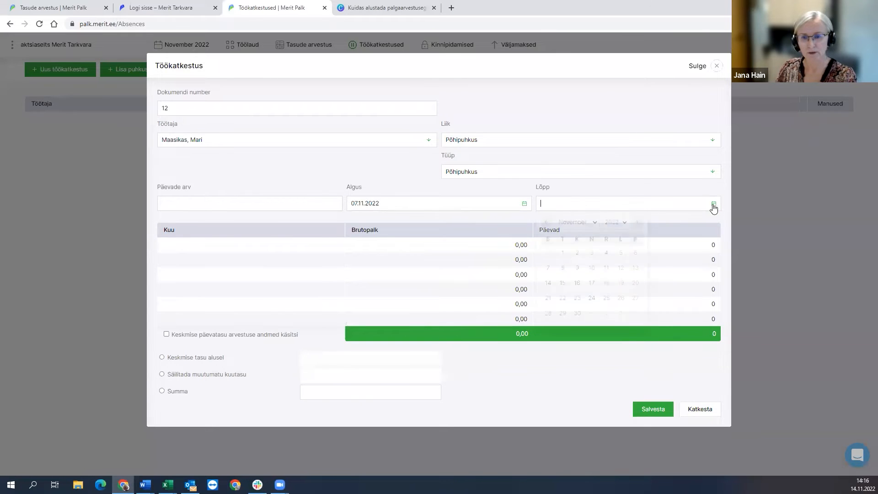
click(636, 269)
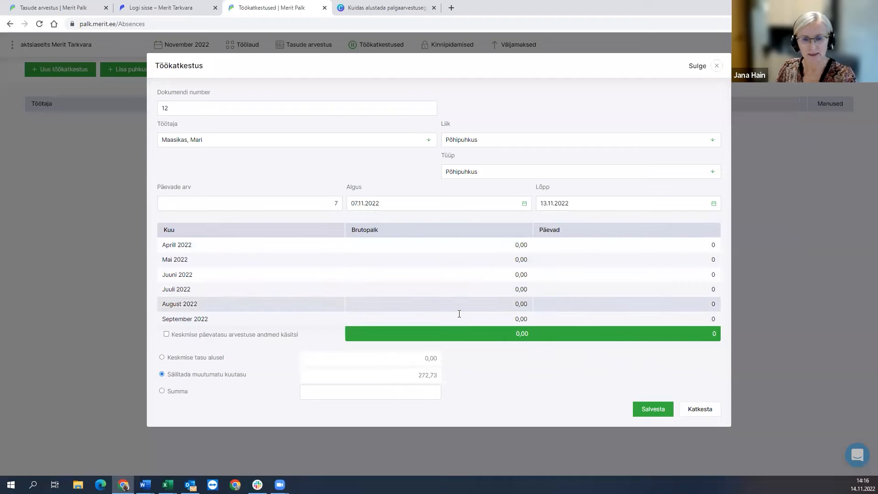
click(654, 412)
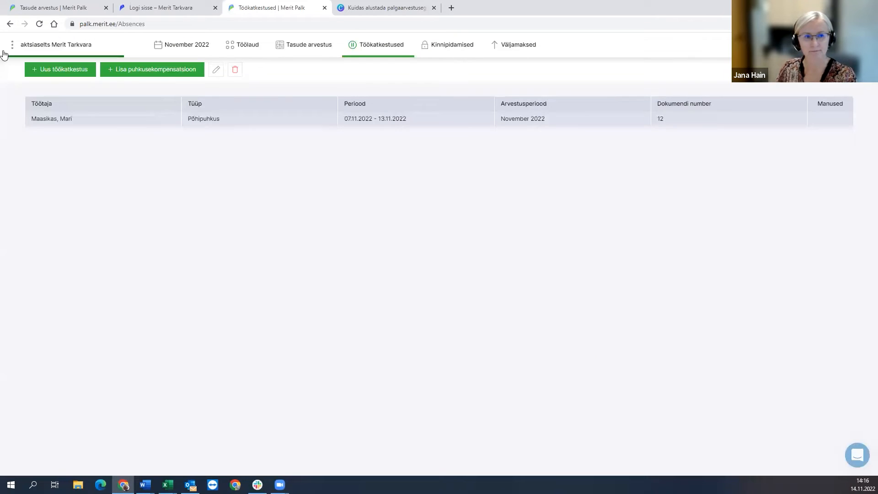
Start another work interruption of kind Töövõimetus for the second employee on the list.
click(69, 69)
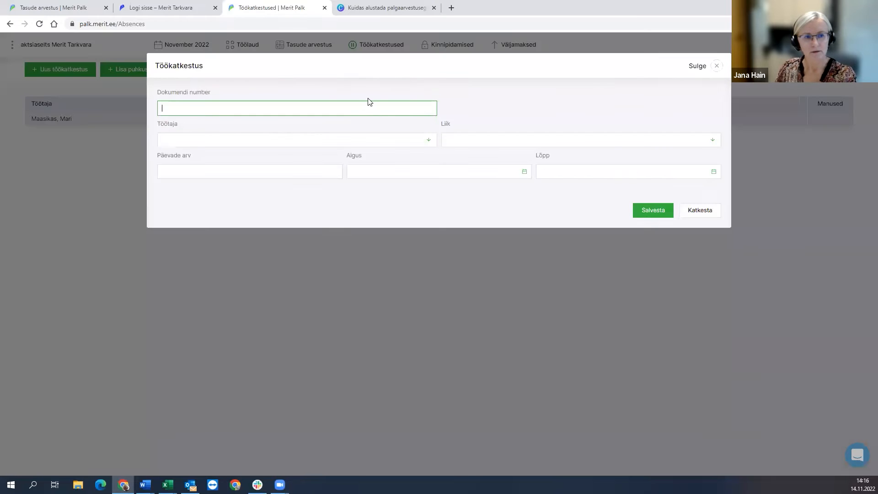
click(228, 138)
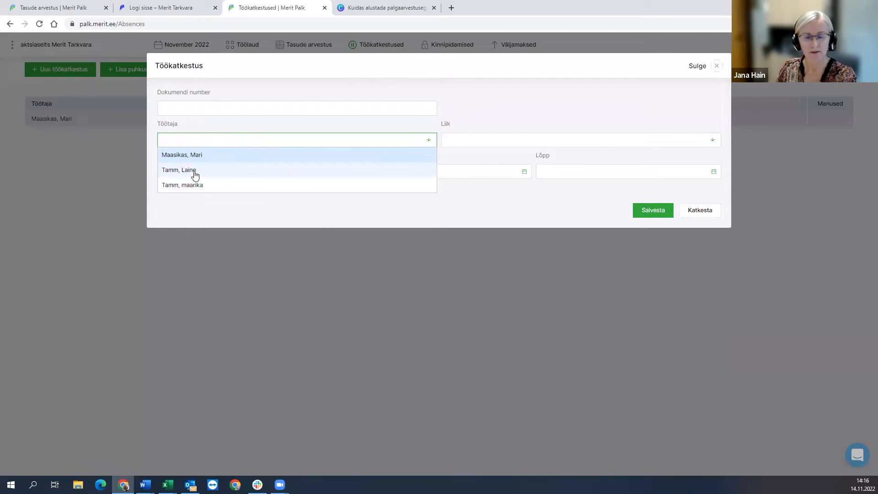
click(195, 171)
click(493, 139)
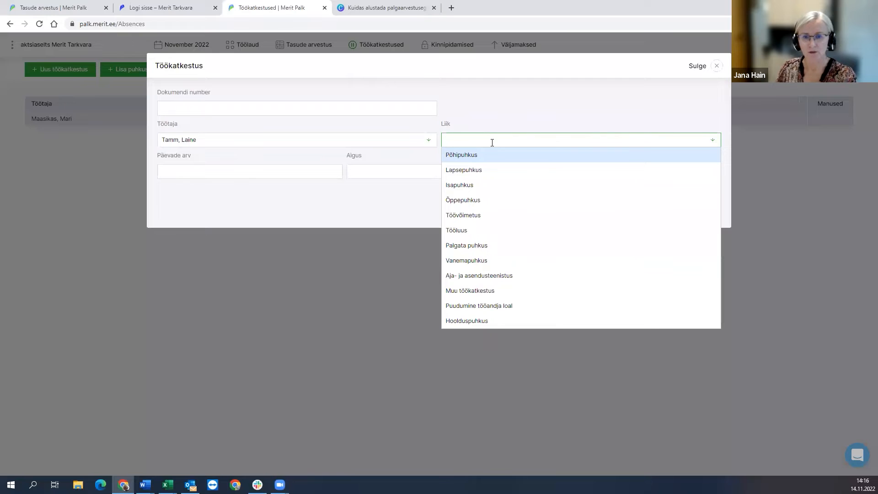
click(481, 216)
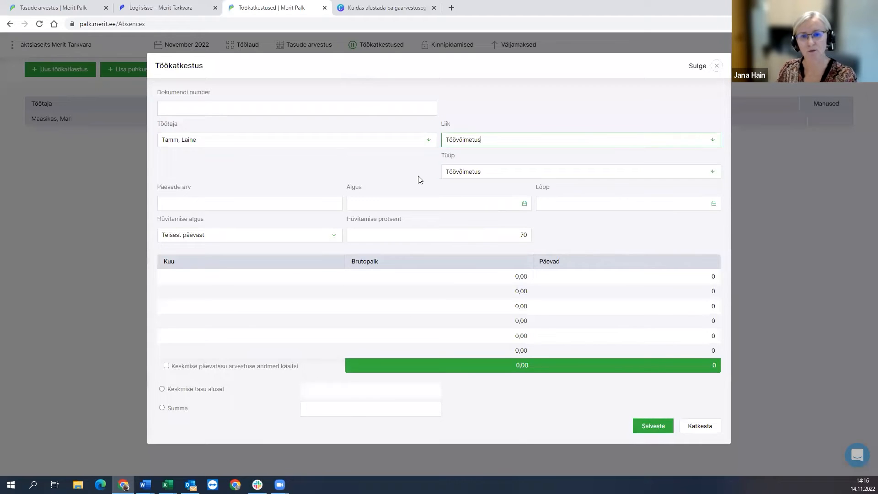
Set the type to Töövõimetus (lõpetamata) with start date 20.11.2022, save the entry, and reopen it briefly to review it.
click(479, 172)
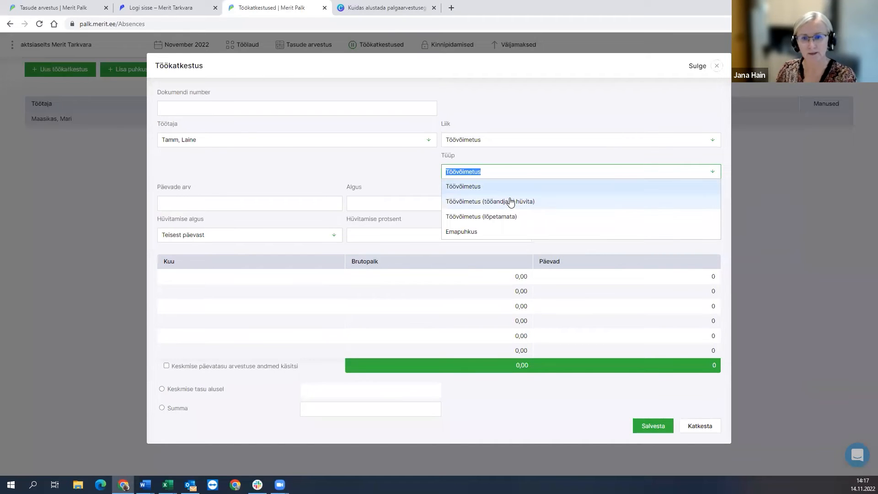
click(511, 219)
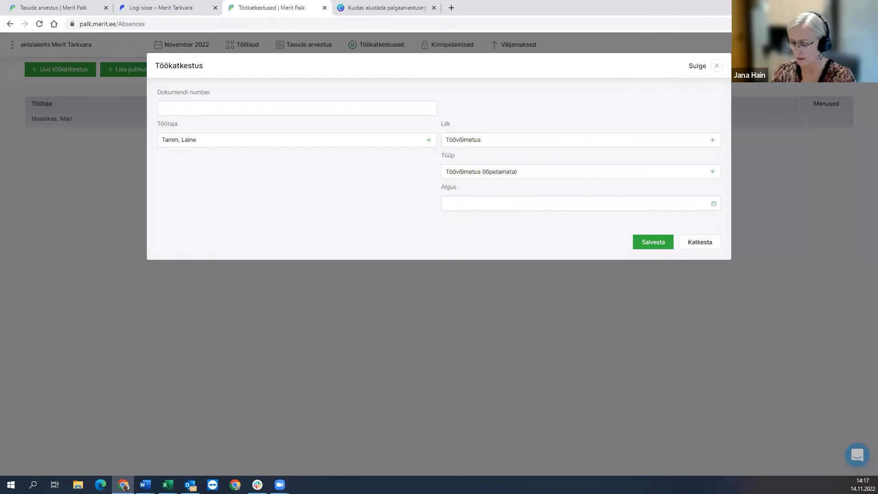
key(Tab)
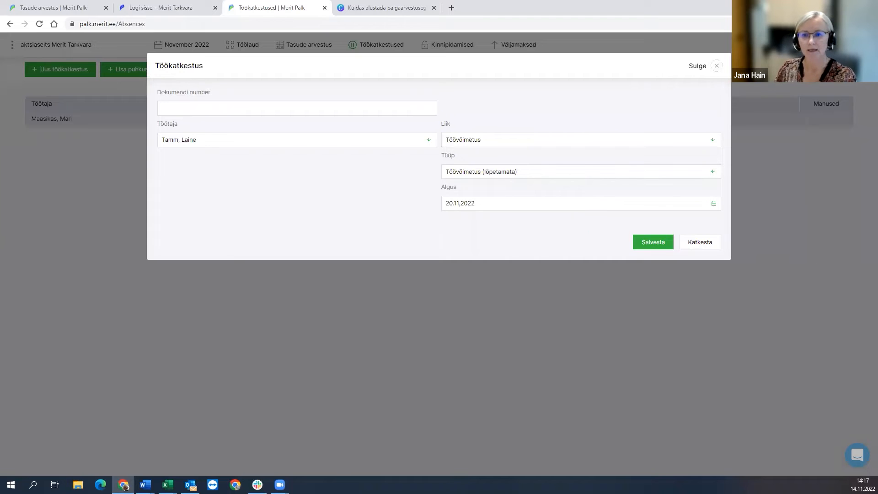
click(654, 243)
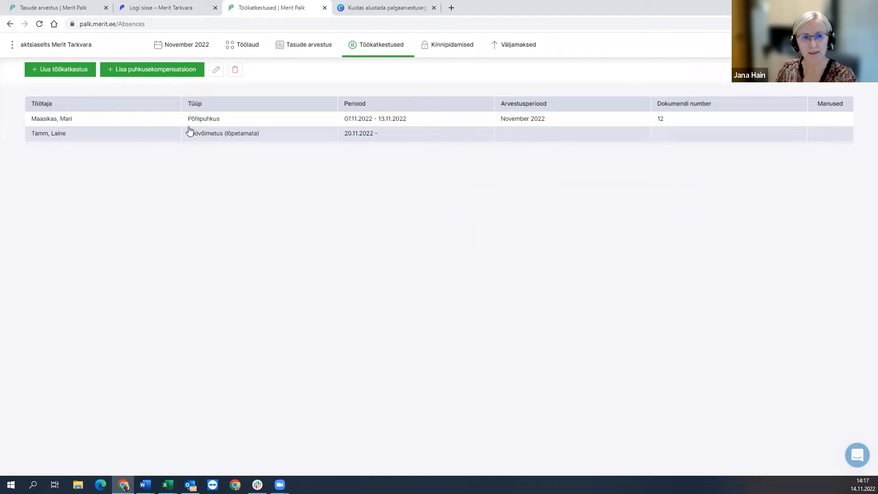
double_click(207, 137)
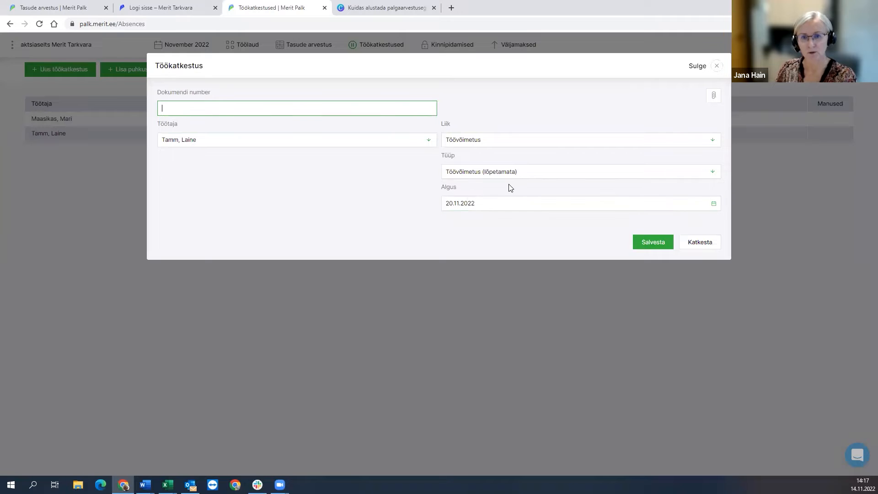
click(663, 249)
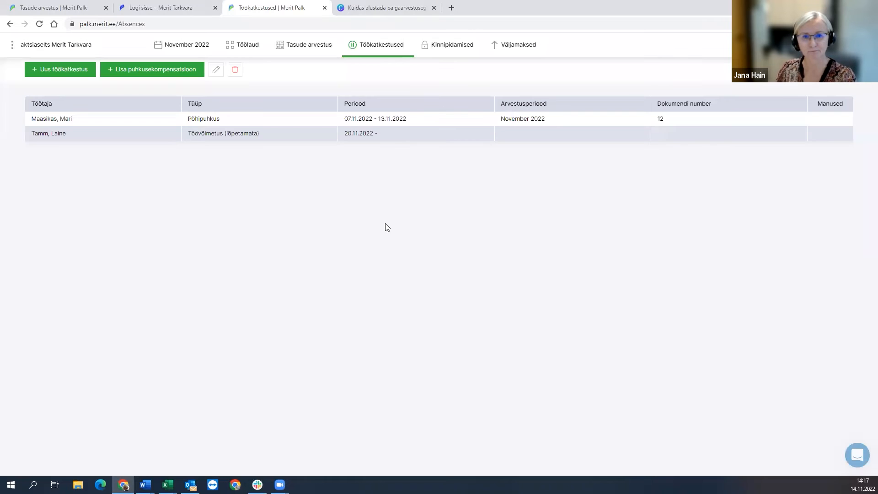
Open the November 2022 pay calculation and order its rows by Töötaja nime järjestus.
click(295, 47)
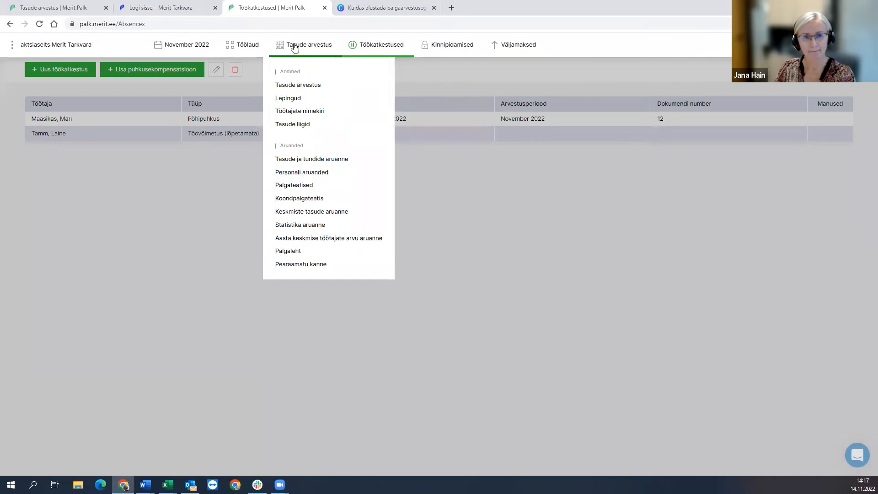
click(289, 86)
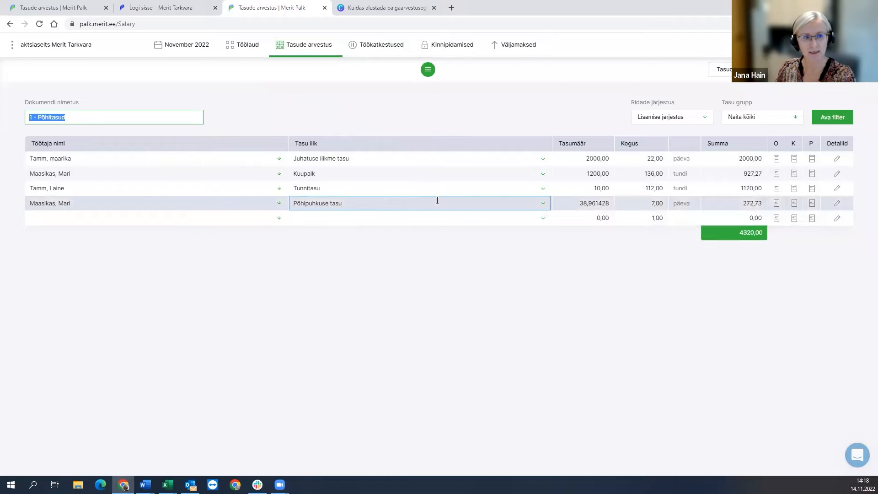
click(664, 117)
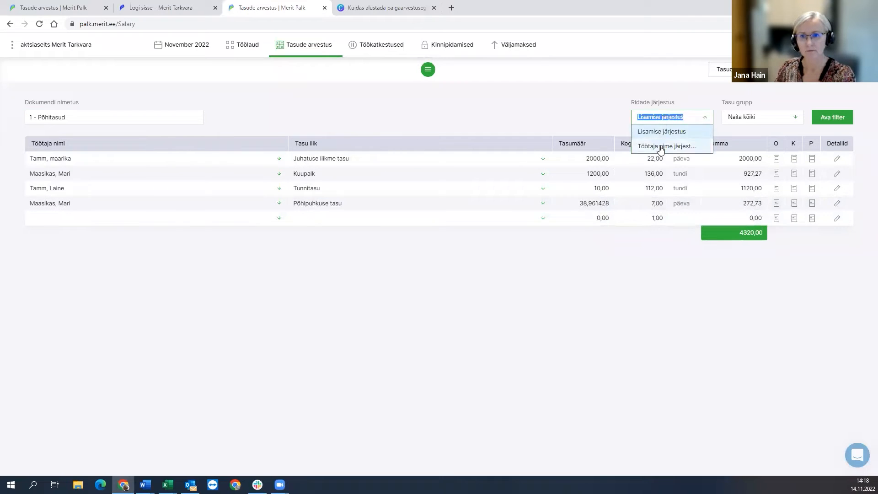
click(661, 147)
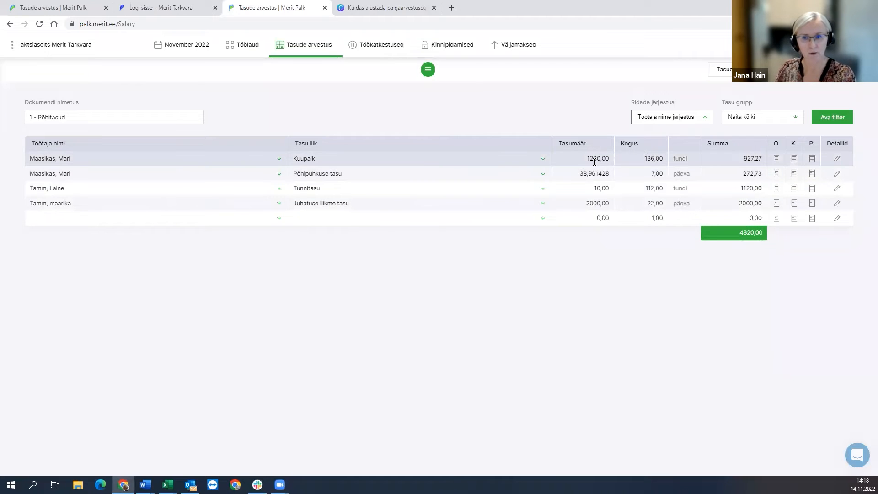
Check the quantities in the Tunnitasu and Juhatuse liikme tasu rows and the Tunnitasu rate, and return to the list of vacations and work interruptions.
click(170, 189)
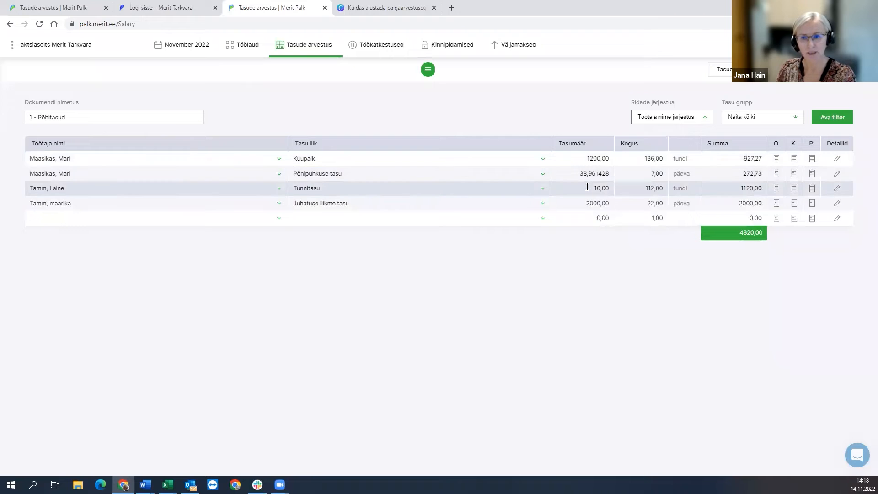
click(635, 189)
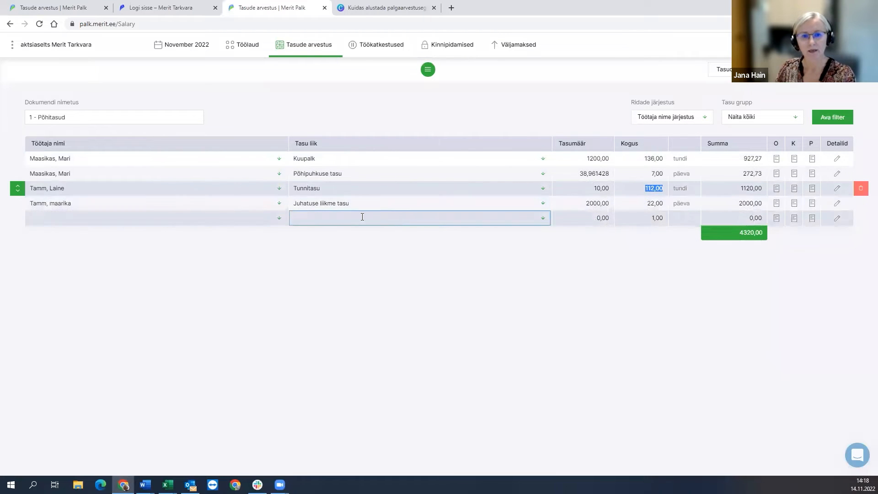
click(622, 206)
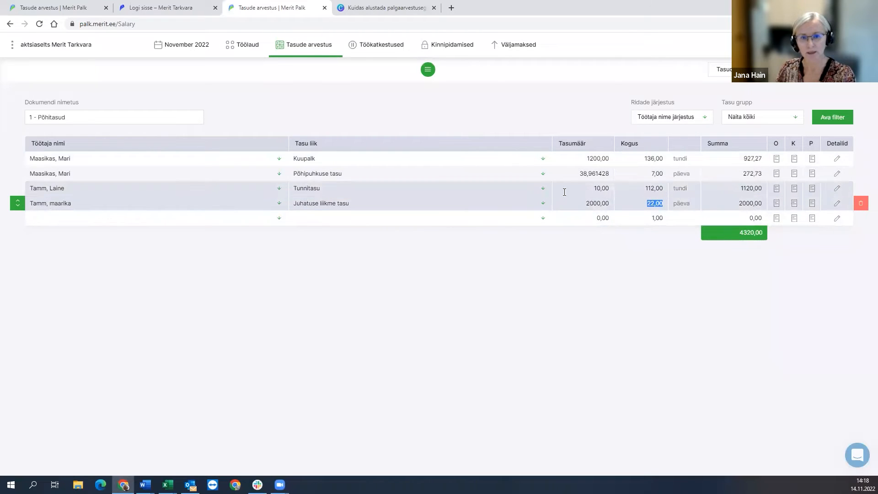
click(606, 194)
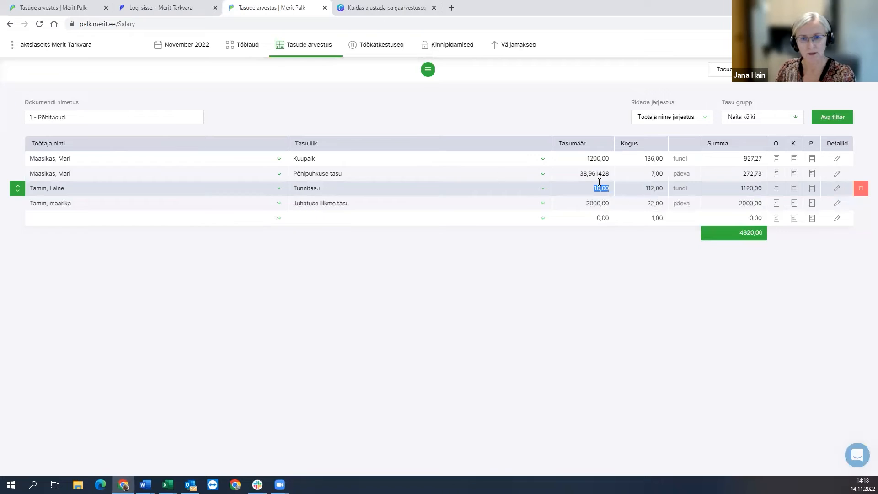
click(396, 46)
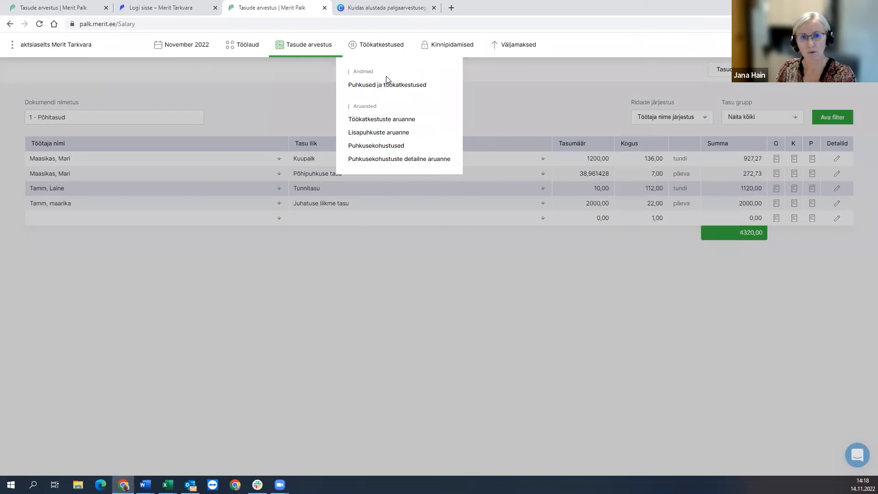
click(385, 85)
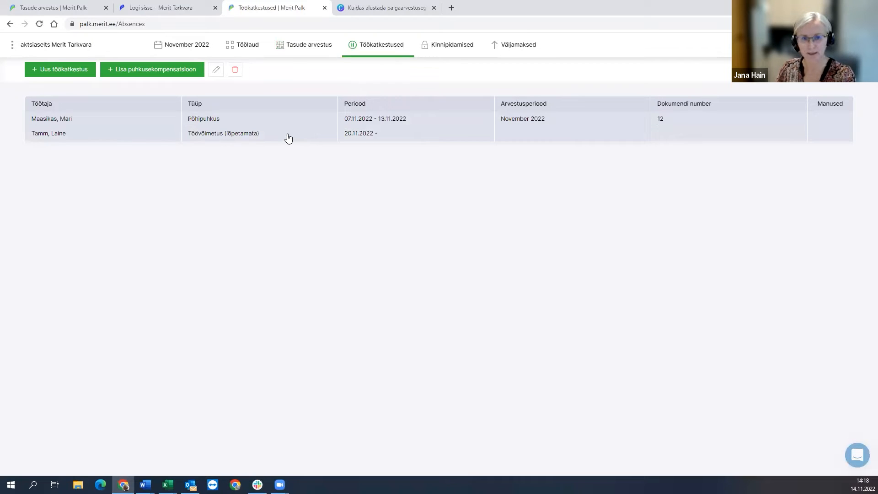
Open the November 2022 pay calculation and check the quantity in the Tunnitasu row.
click(381, 48)
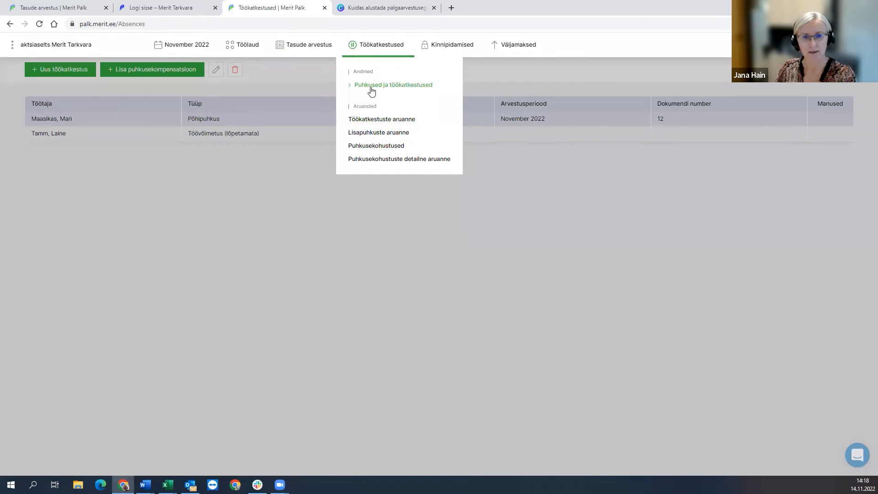
click(300, 45)
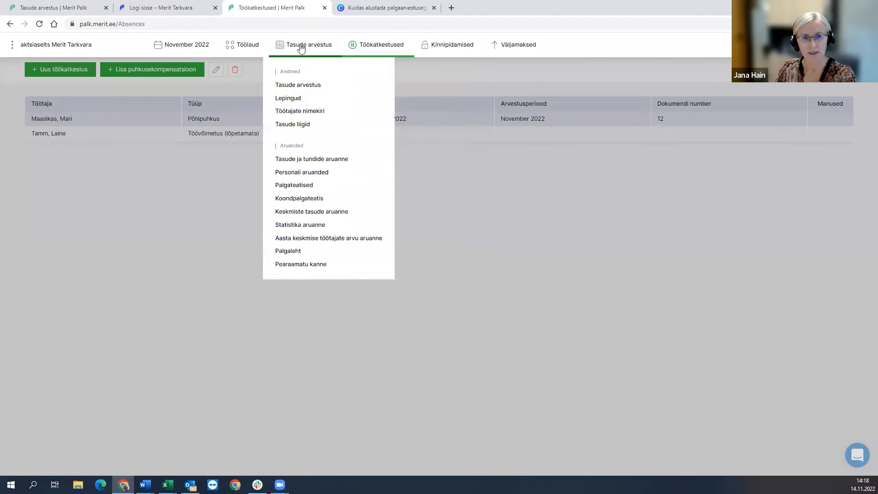
click(307, 88)
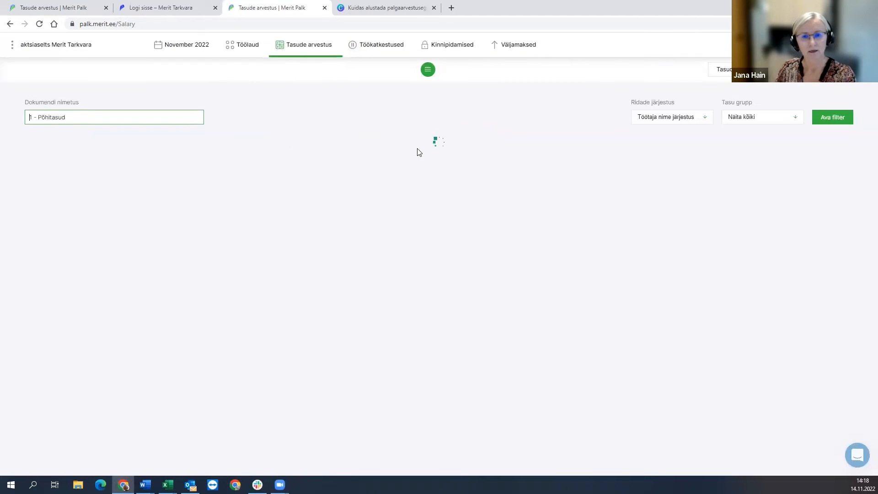
click(629, 189)
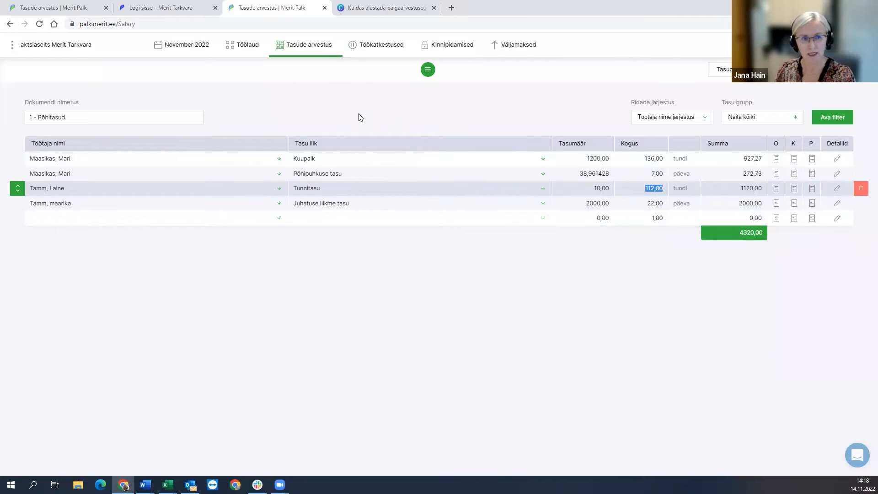
click(337, 113)
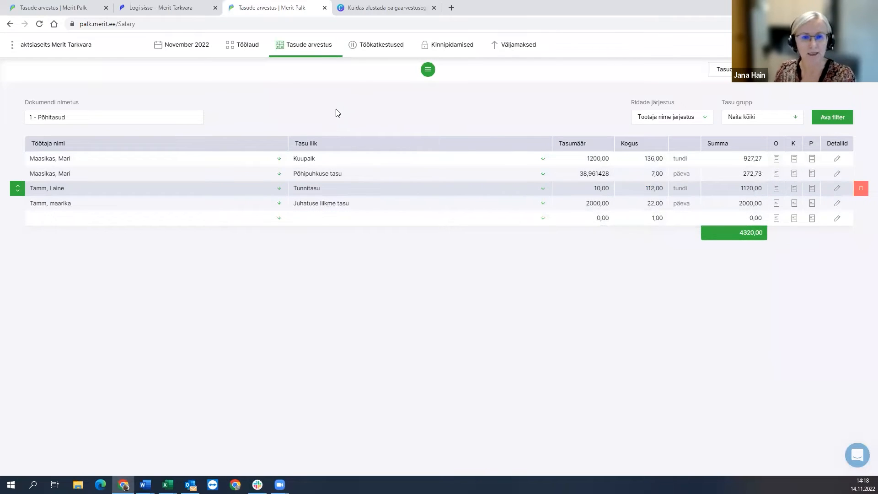
Open the November 2022 payouts and review the employees and net amounts in unpaid payout document 1 without confirming it.
click(518, 47)
click(510, 90)
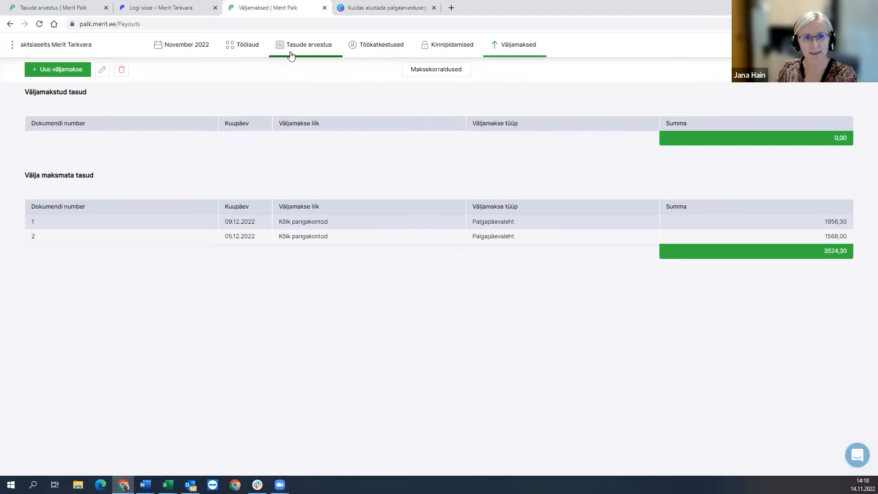
mouse_move(319, 53)
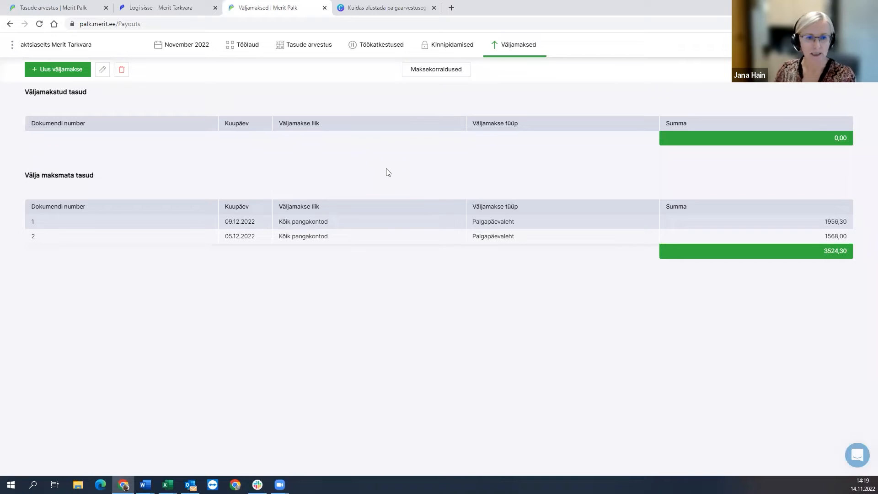
double_click(231, 222)
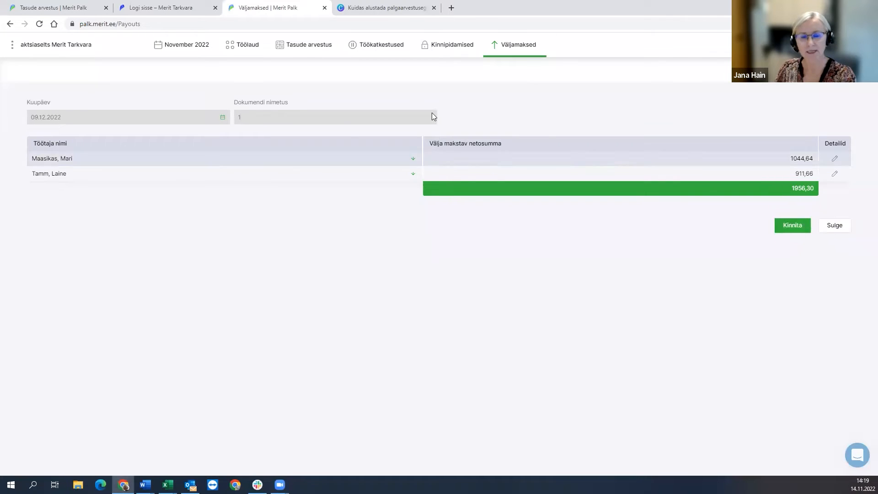
click(834, 225)
click(508, 225)
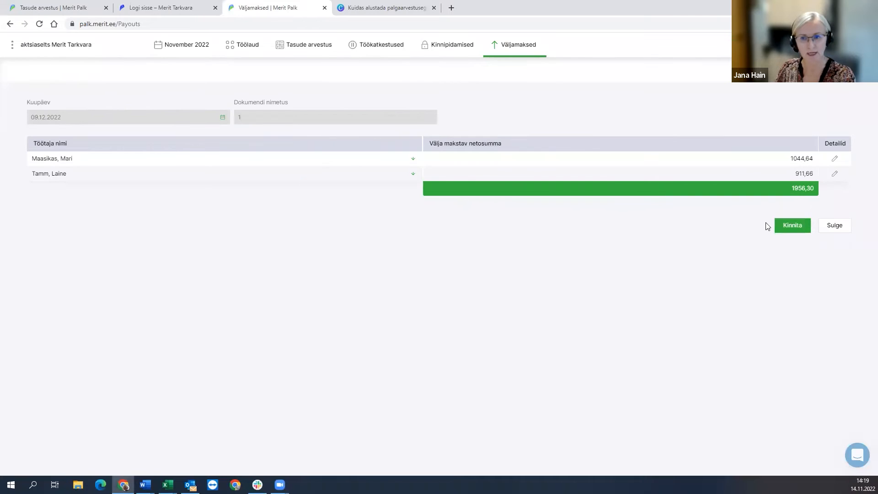
mouse_move(796, 230)
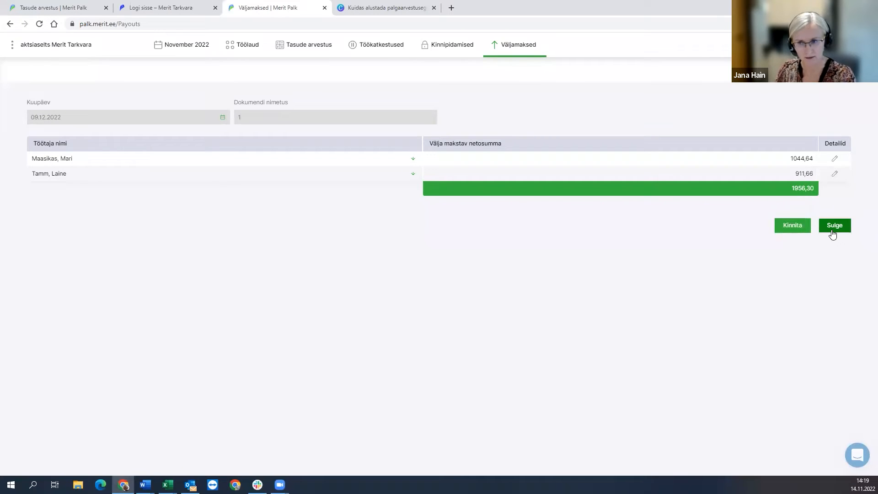
click(833, 234)
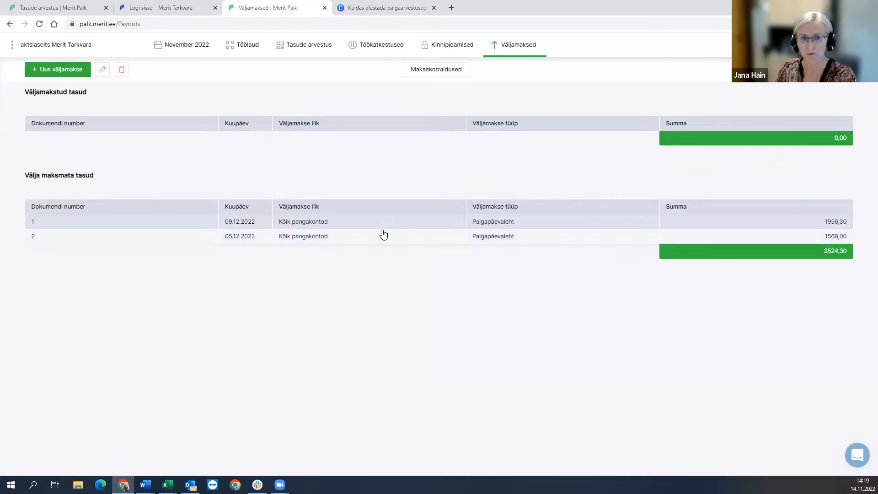
Create a Palgaväljamaksed payout sheet through Kõik pangakontod for the first employee on the list, including net amounts.
click(57, 71)
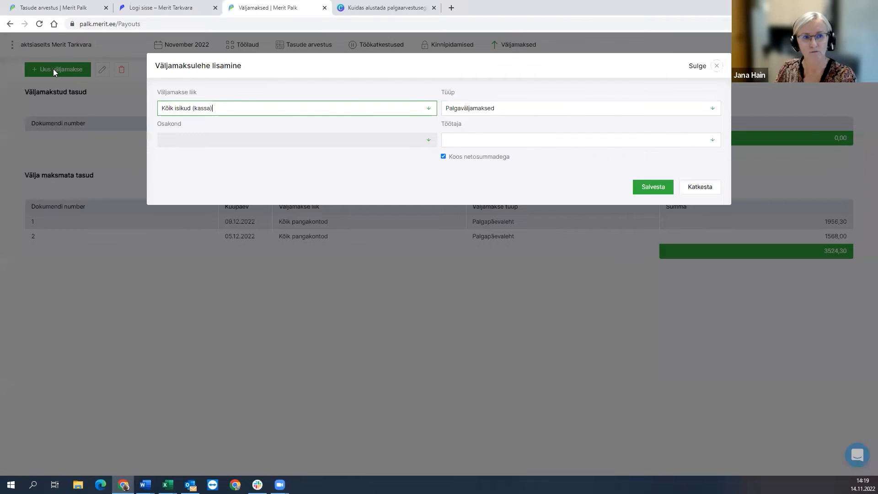
click(243, 108)
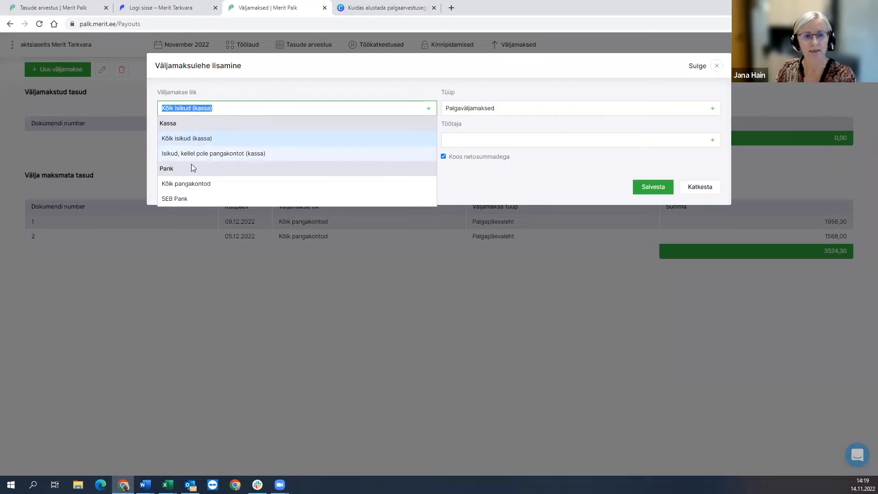
click(198, 185)
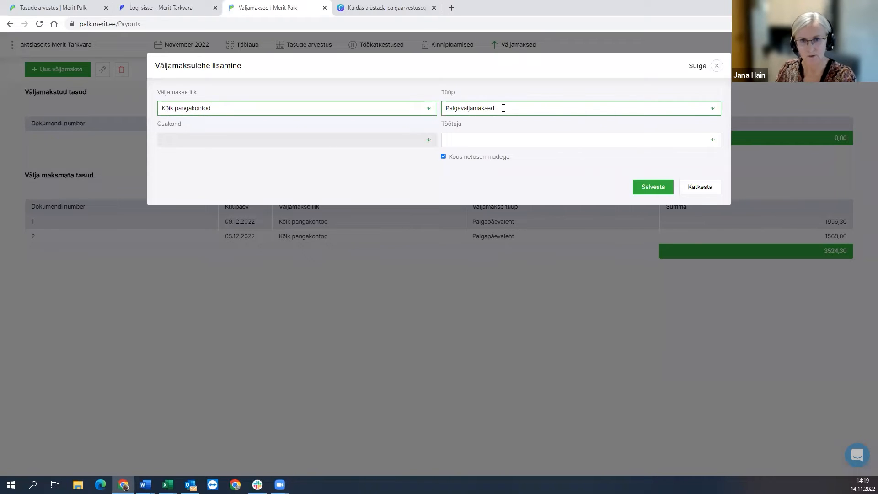
click(495, 143)
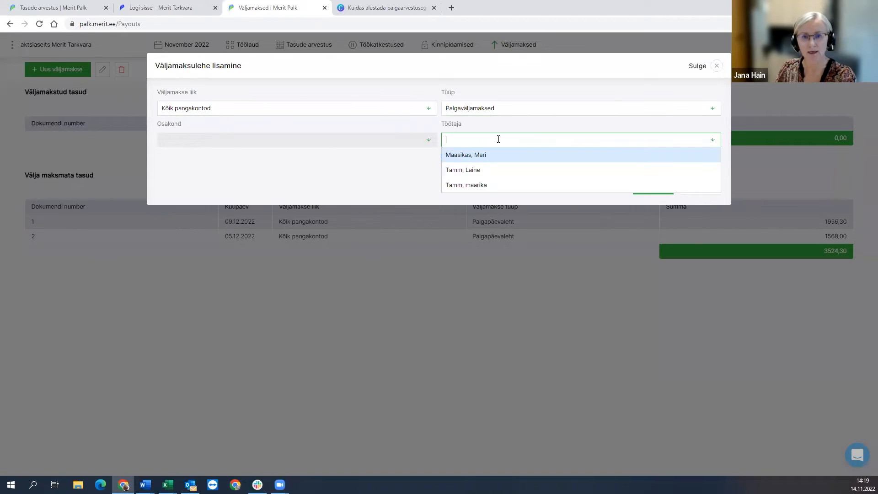
click(483, 158)
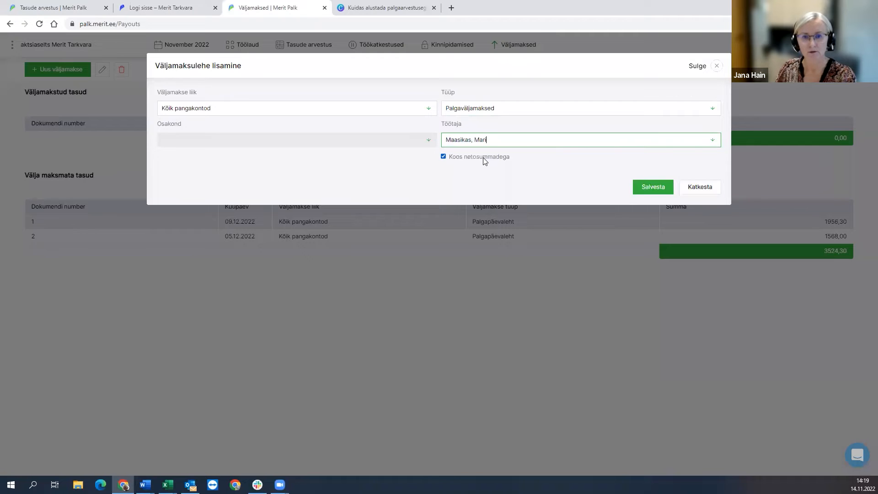
click(659, 192)
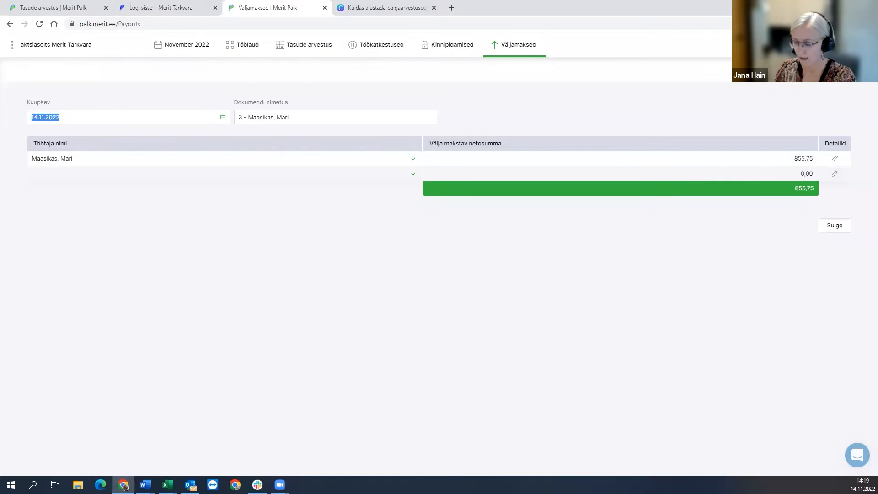
Set the new payout's date to 05.12.2022 and close the document.
text(0)
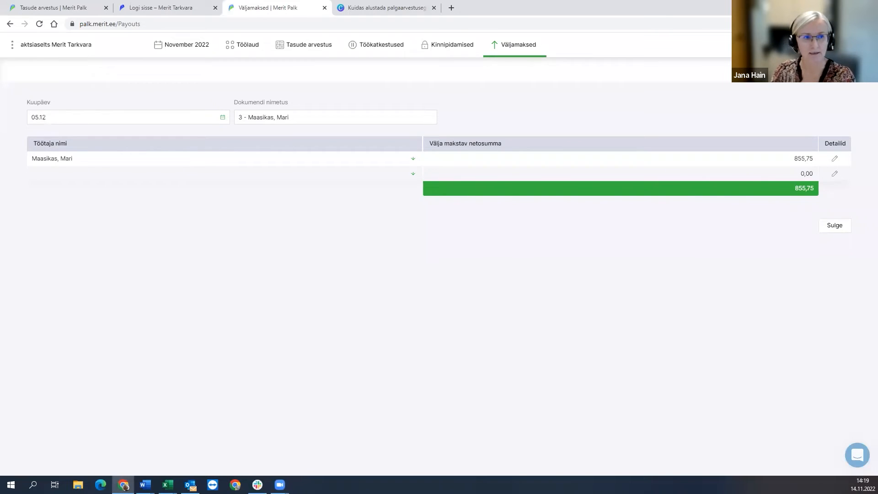
text(5.12)
key(Tab)
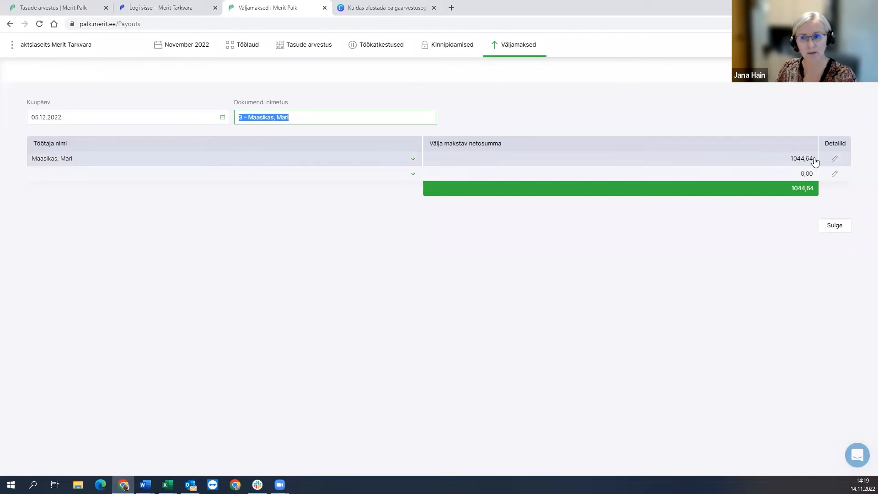
click(837, 227)
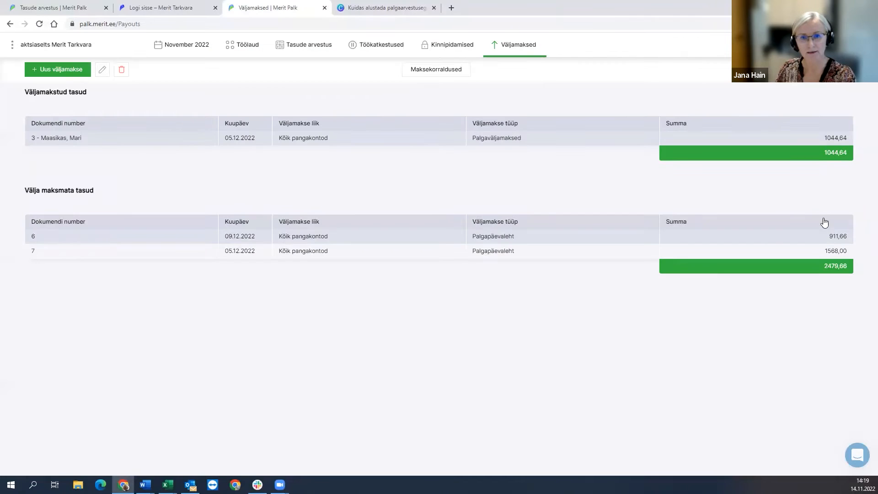
View the SEPA payment order file settings without creating a file, and review unpaid payout documents 6 and 7 without confirming them.
click(434, 73)
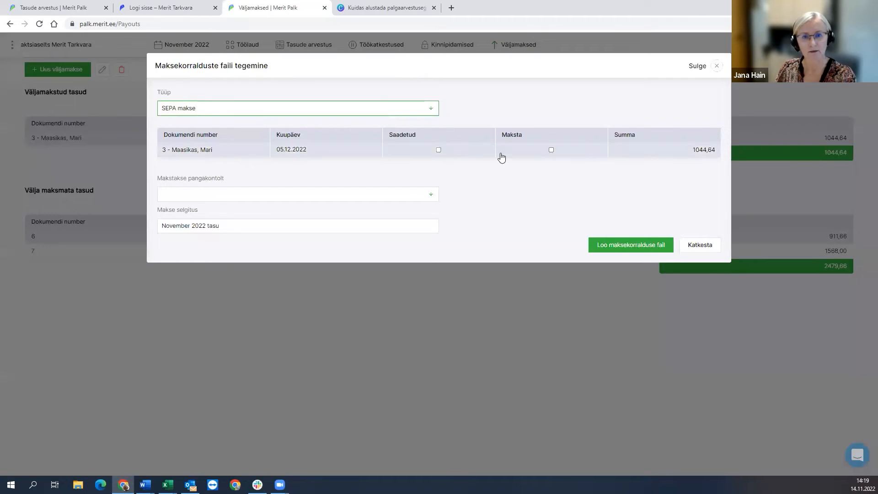
click(702, 247)
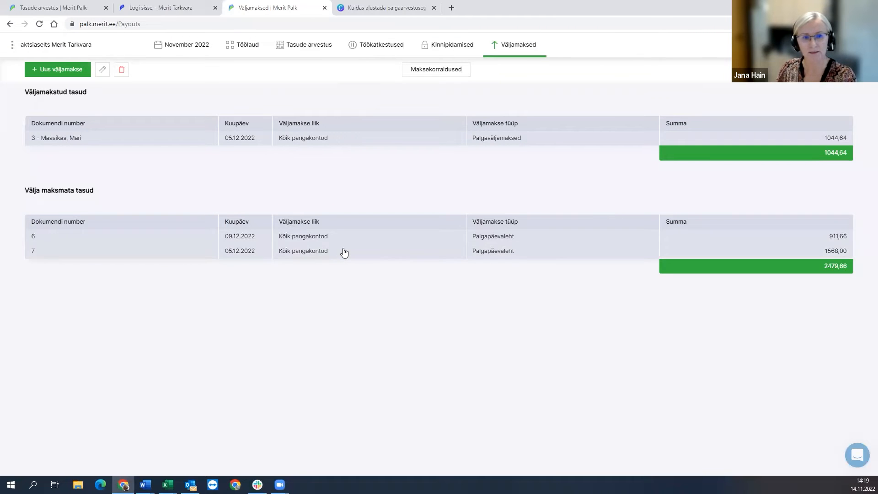
click(427, 241)
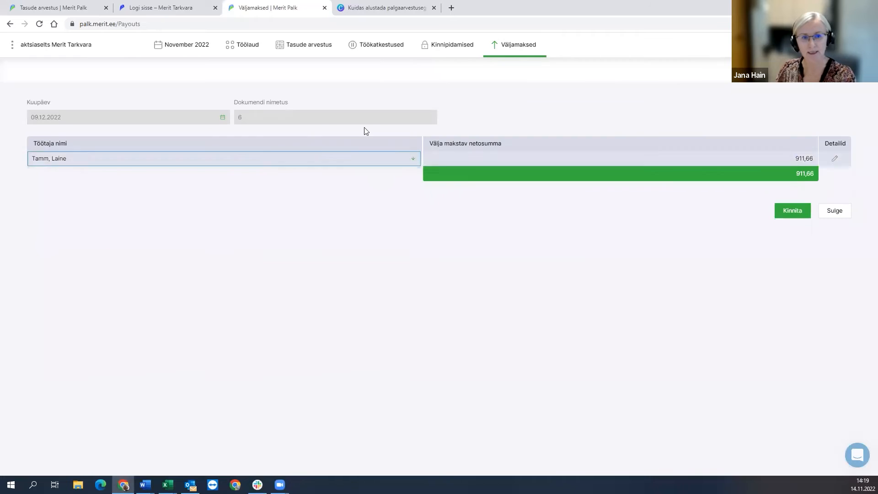
click(836, 211)
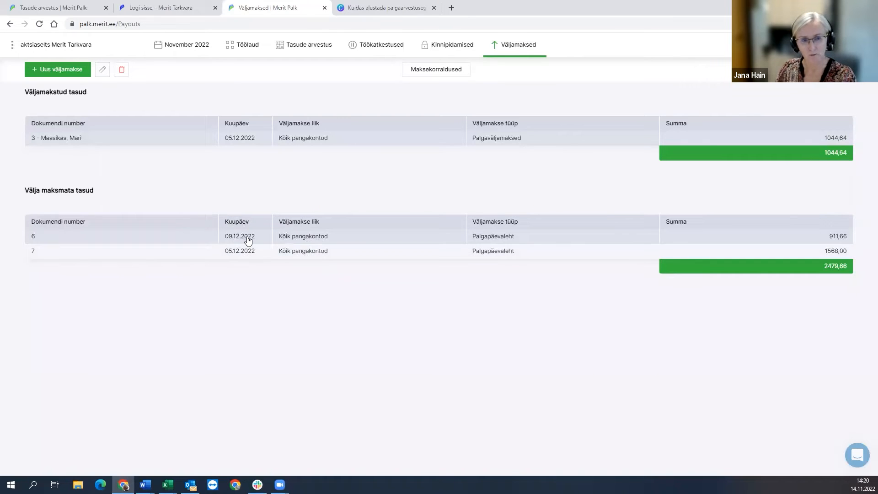
click(295, 236)
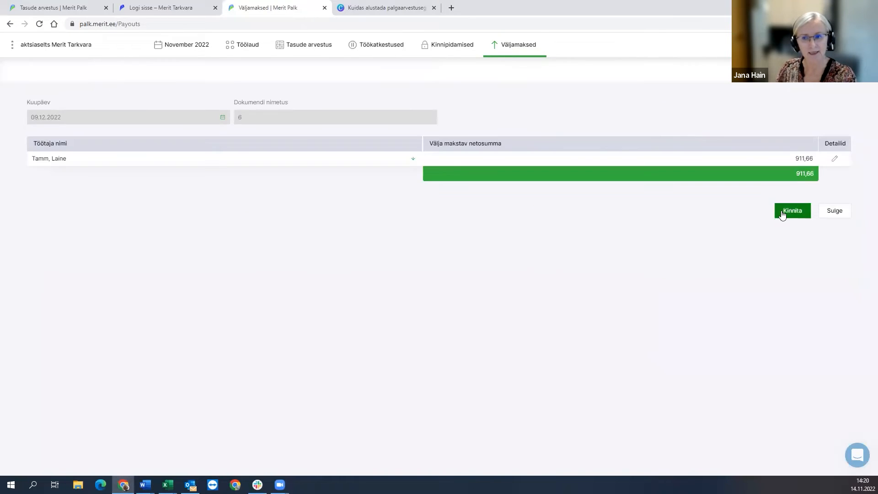
click(829, 213)
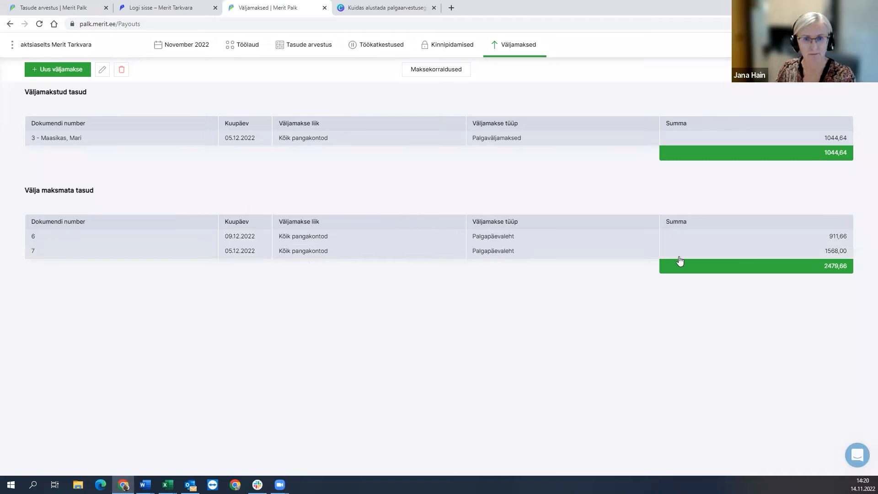
double_click(789, 251)
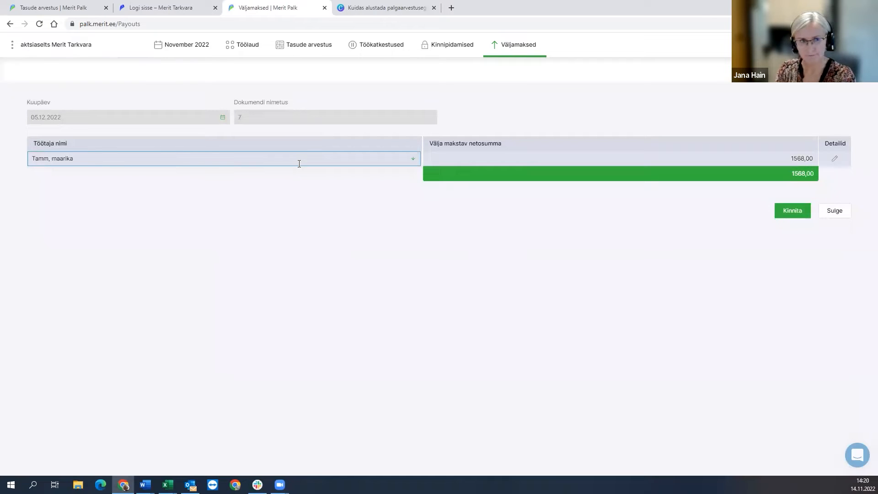
click(835, 210)
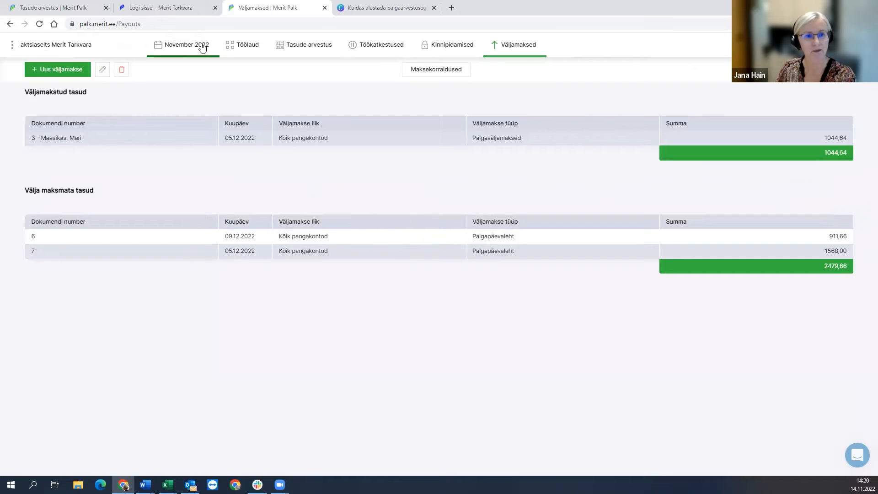
Create another Palgaväljamaksed payout sheet through Kõik pangakontod for the third employee on the list, including net amounts.
click(77, 71)
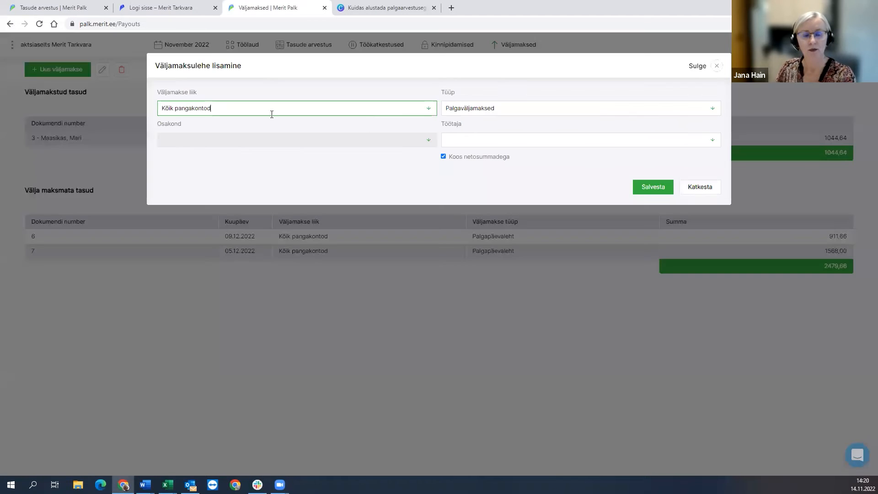
click(486, 141)
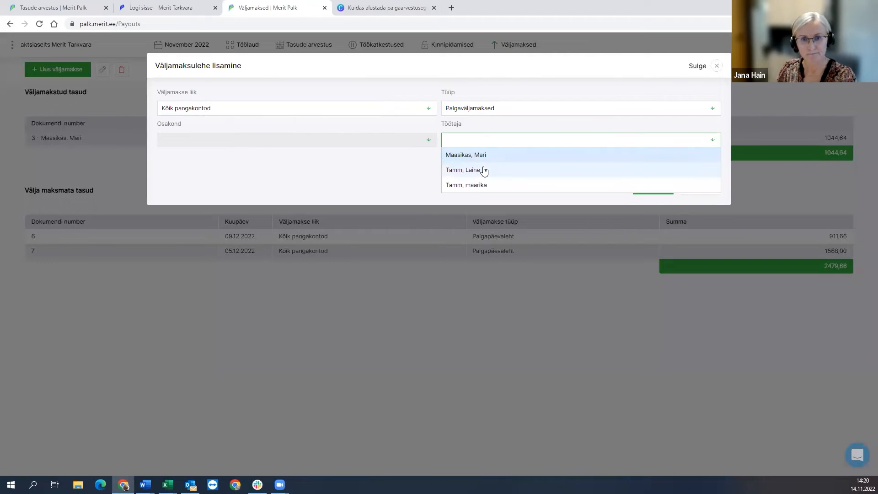
click(481, 185)
click(653, 188)
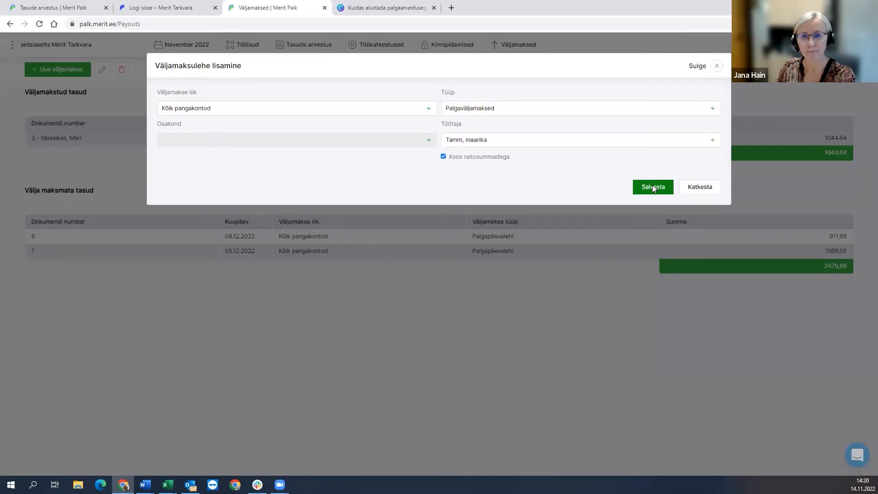
Date the payout 30.11.2022 and append "avanss" to its document name.
text(30.11)
key(Tab)
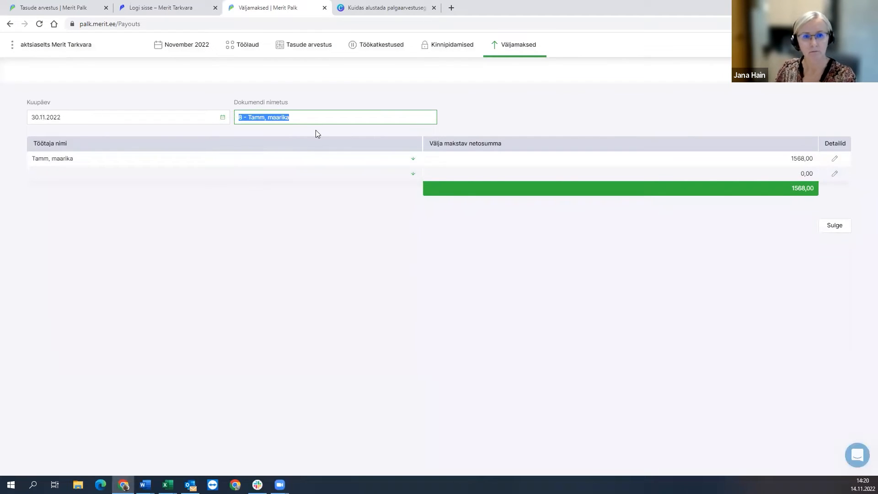
click(320, 116)
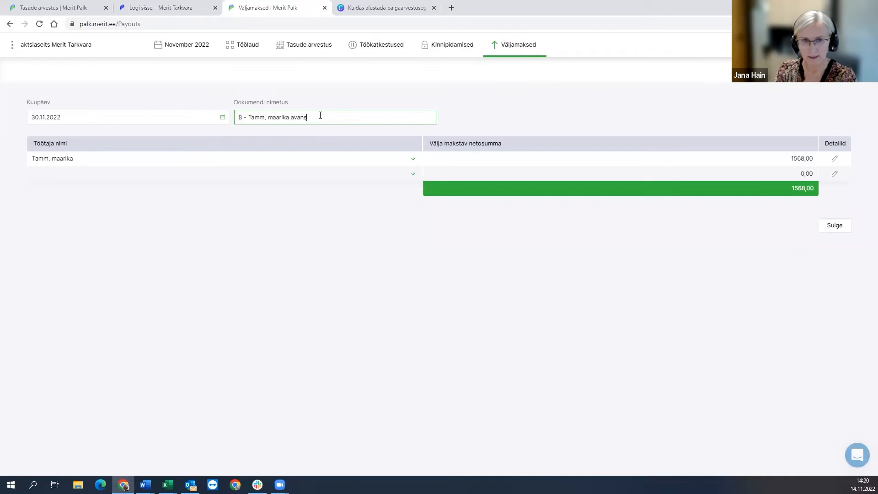
key(Tab)
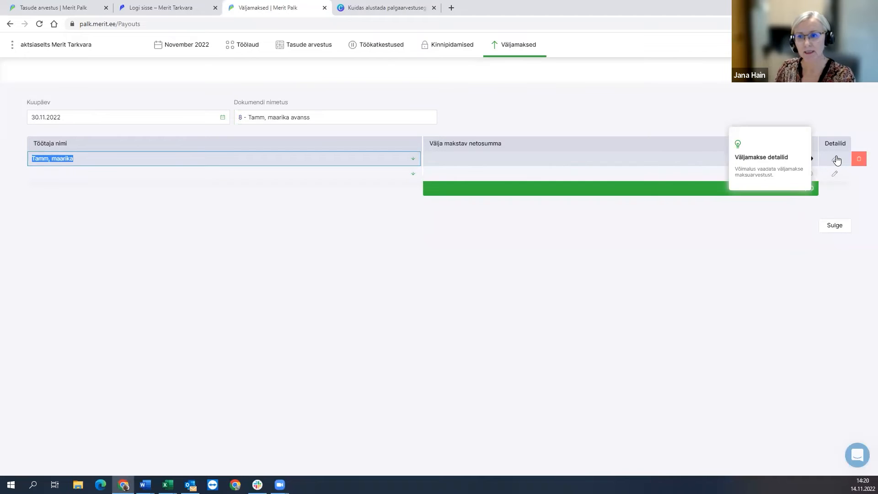
Set the advance payout's net amount to 200, save its details and close the document.
click(836, 159)
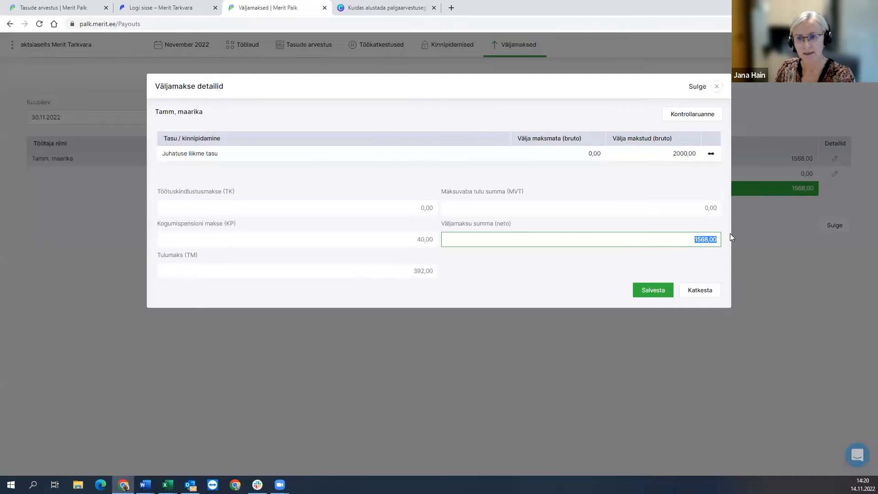
text(200)
key(Tab)
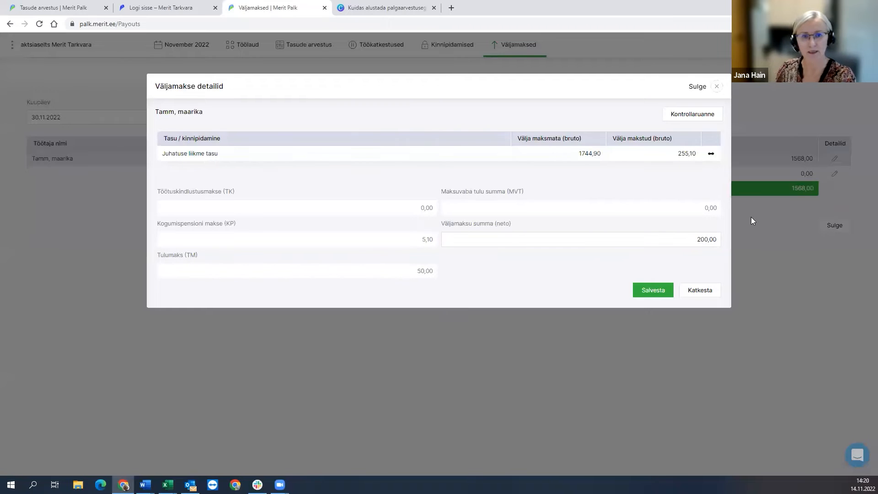
click(654, 294)
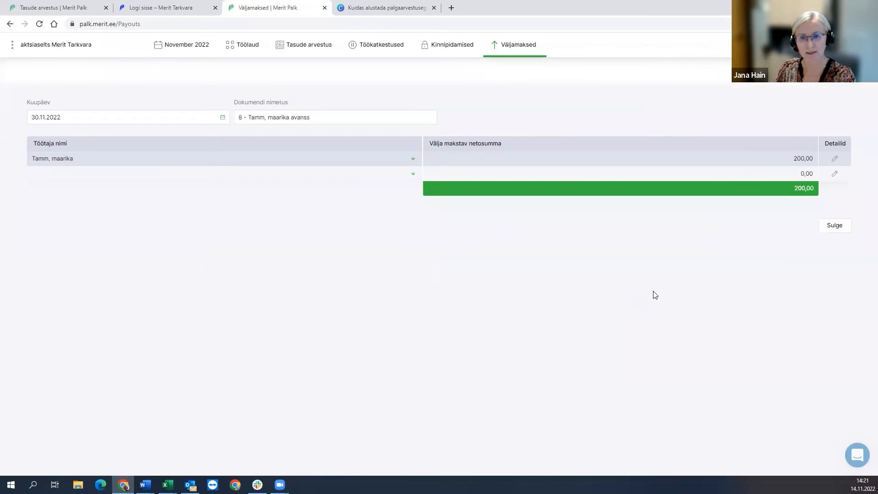
click(834, 225)
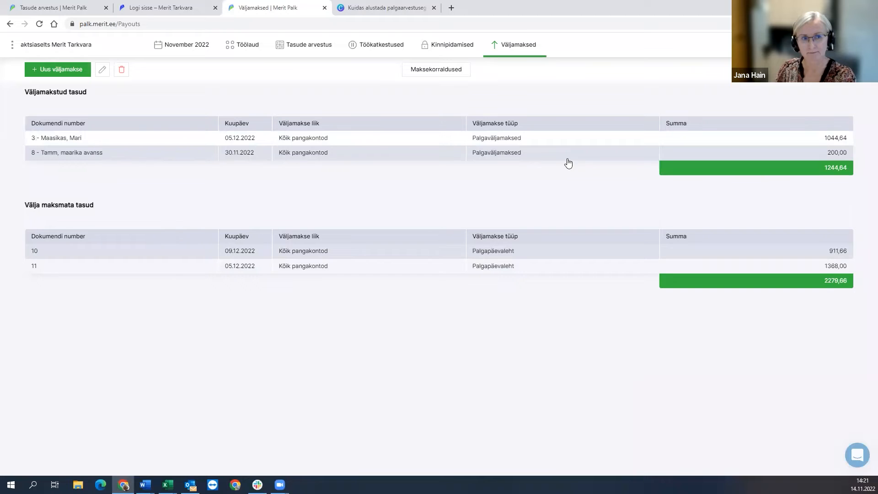
Review unpaid payout documents 10 and 11 without confirming them.
double_click(418, 253)
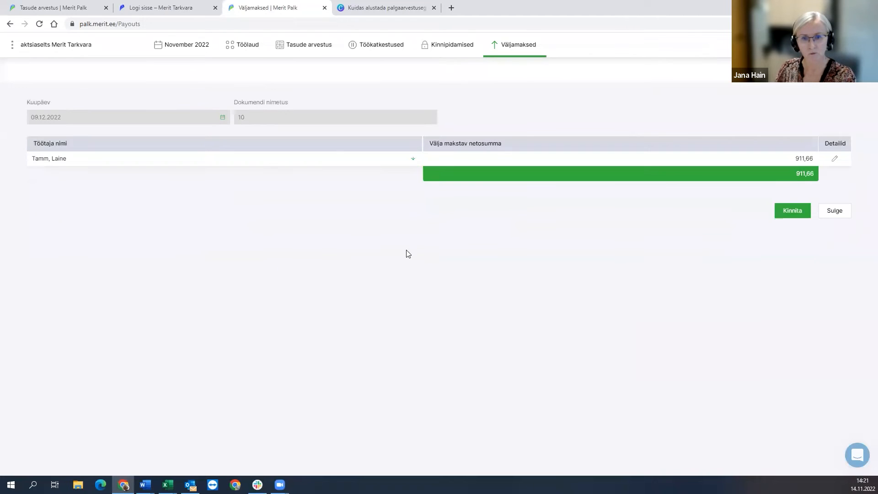
click(828, 211)
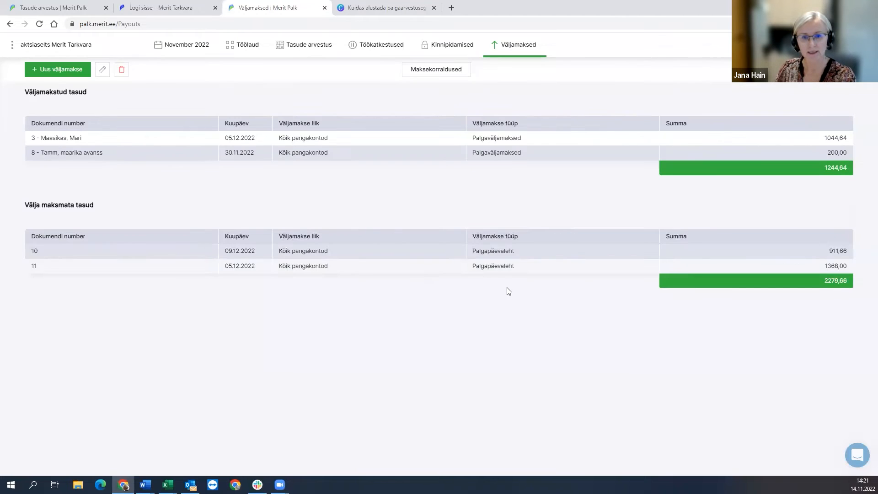
double_click(528, 271)
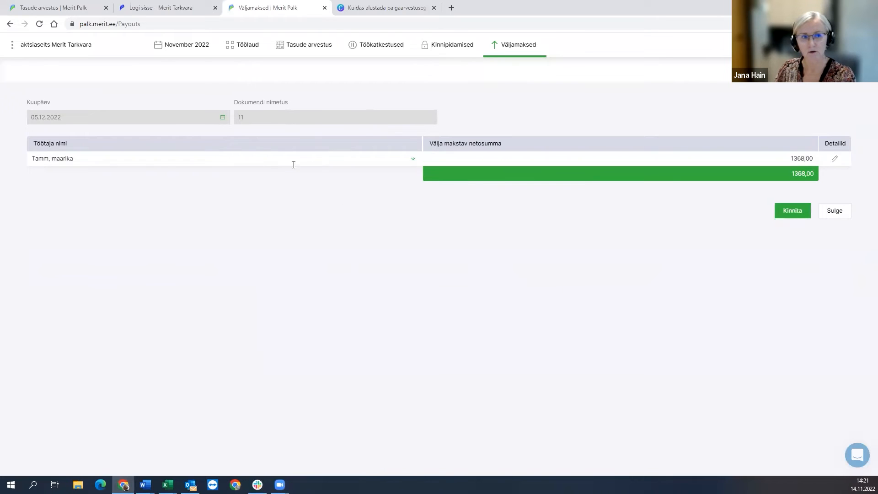
click(836, 212)
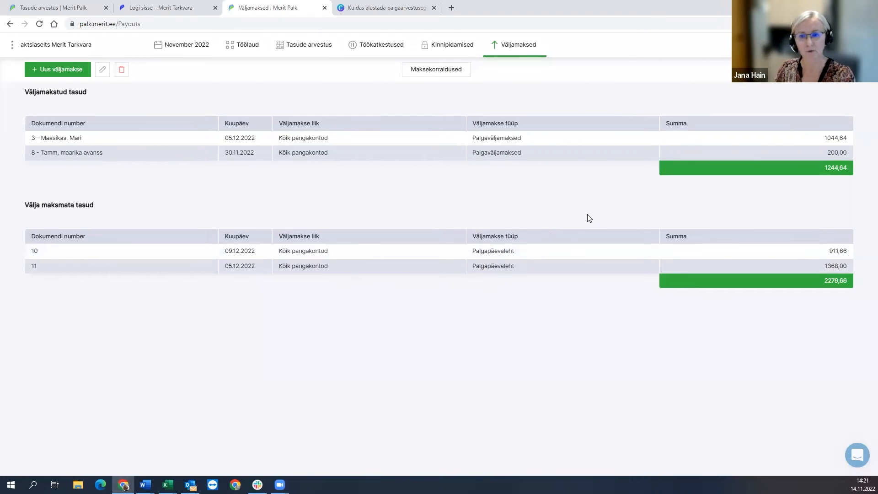
Confirm unpaid payout documents 10 and 11 so they are recorded as paid.
click(257, 253)
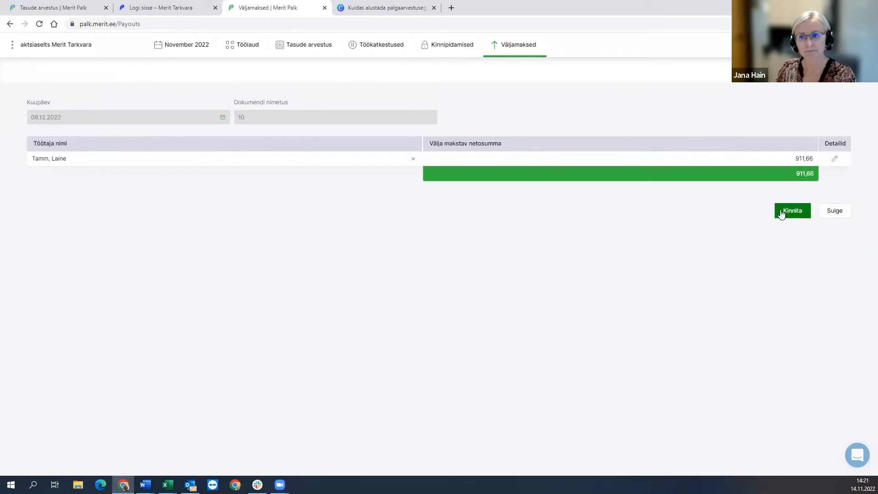
click(782, 212)
click(514, 268)
click(793, 212)
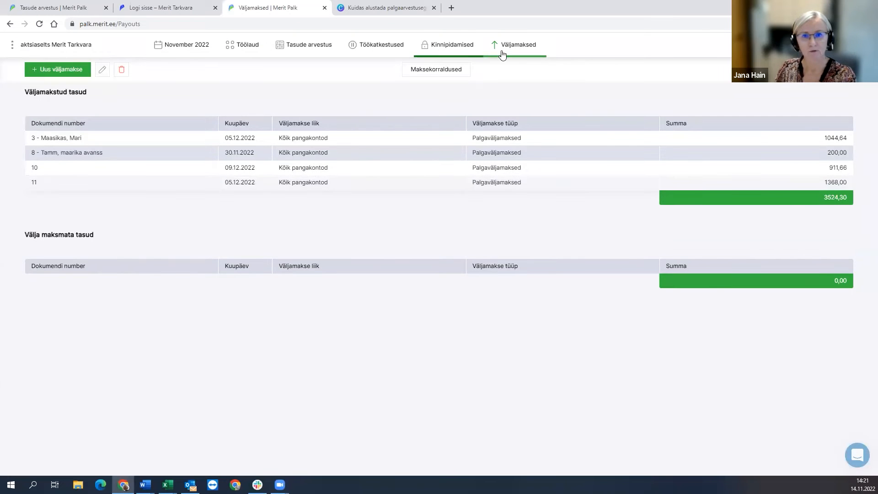
View the Maksudeklaratsioon (TSD) report for November 2022 and close it.
click(513, 47)
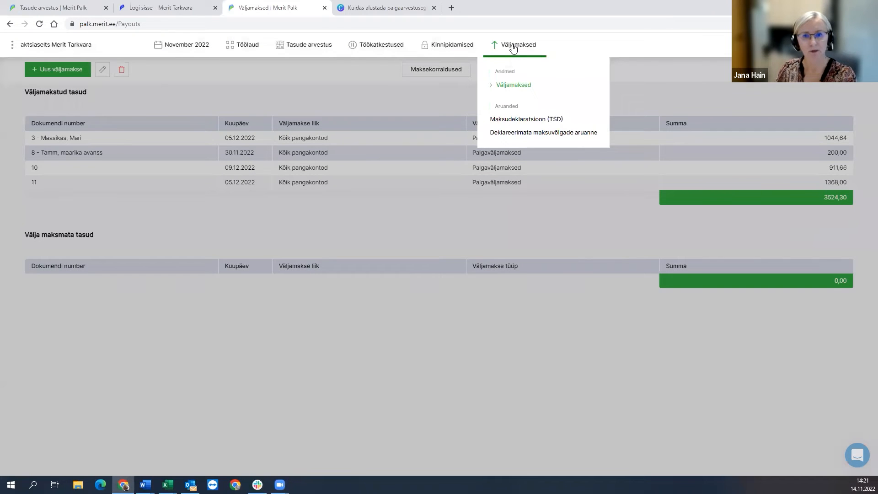
click(530, 122)
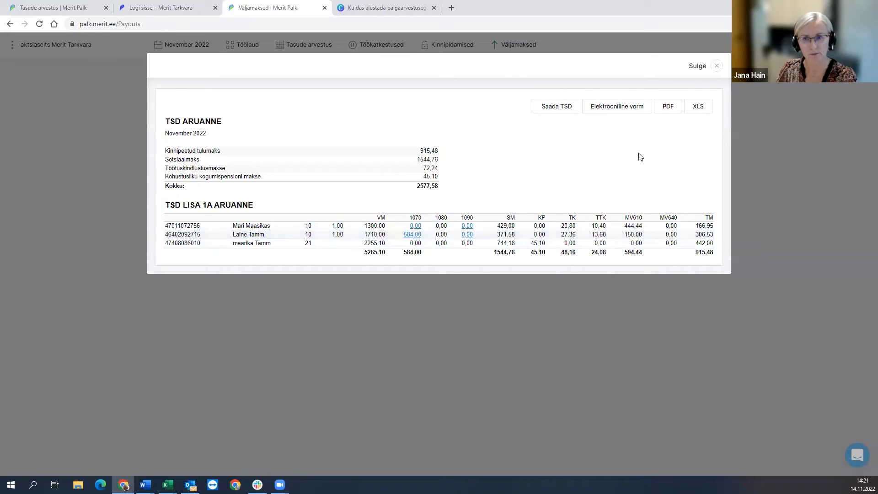
click(714, 73)
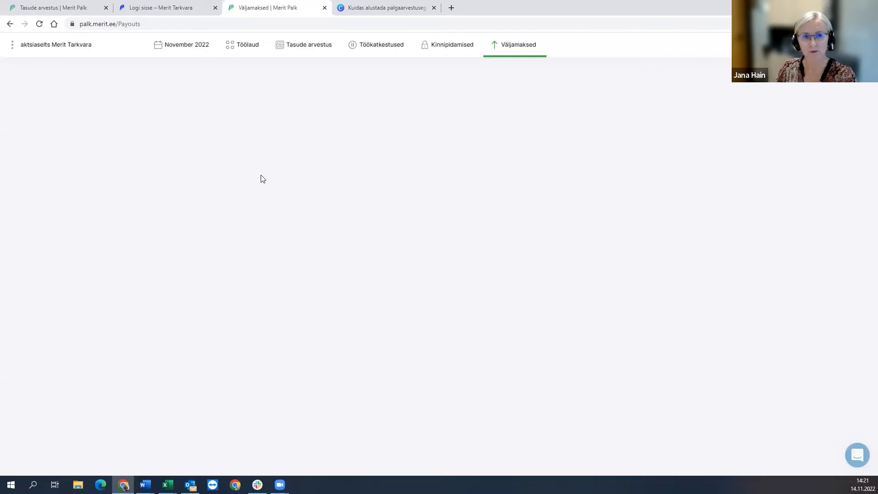
Check the available payroll periods, keep November 2022 selected, and review its TSD report again.
click(177, 49)
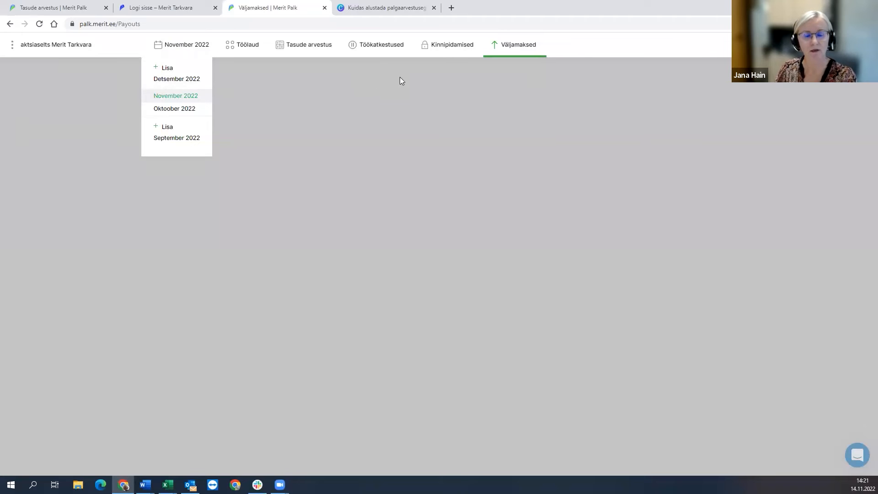
click(522, 85)
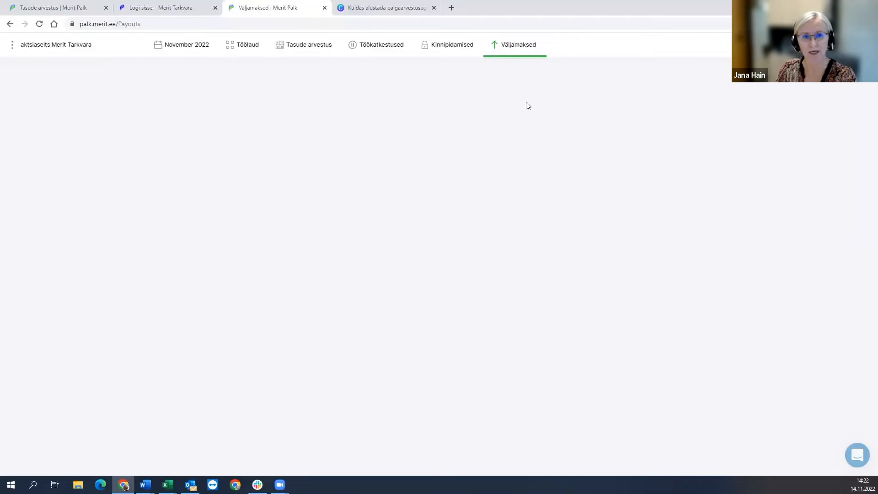
click(182, 46)
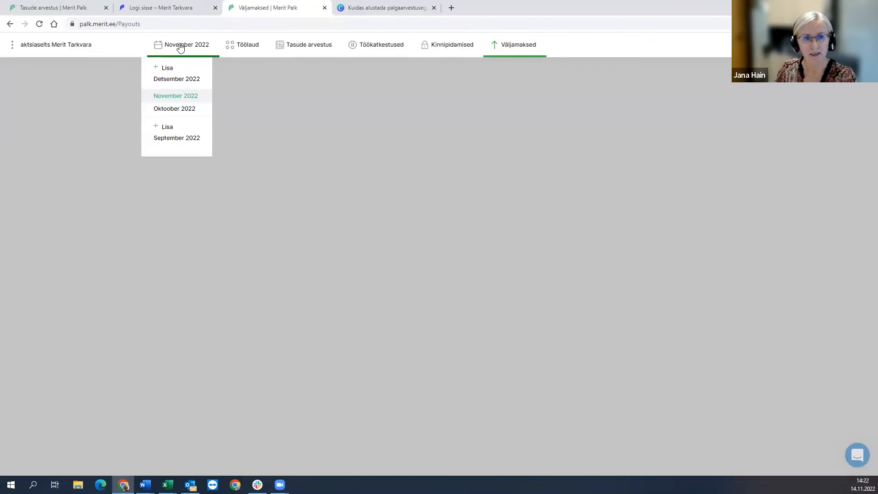
click(171, 98)
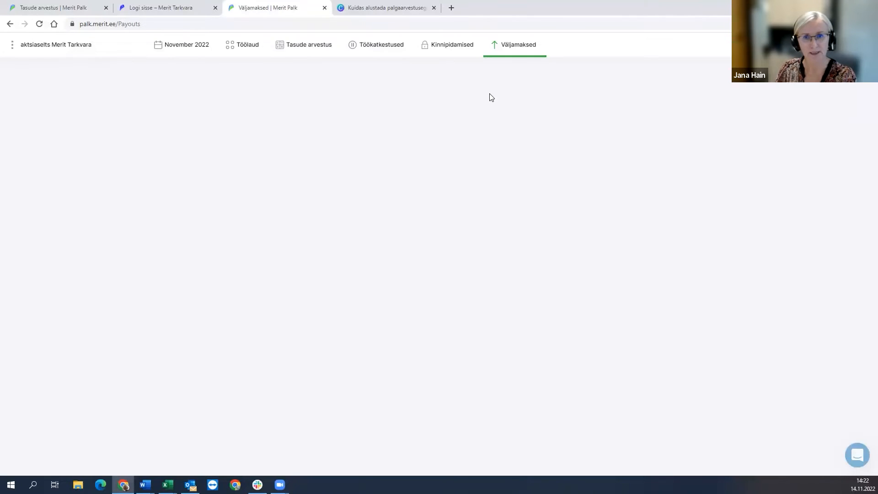
click(522, 45)
click(525, 124)
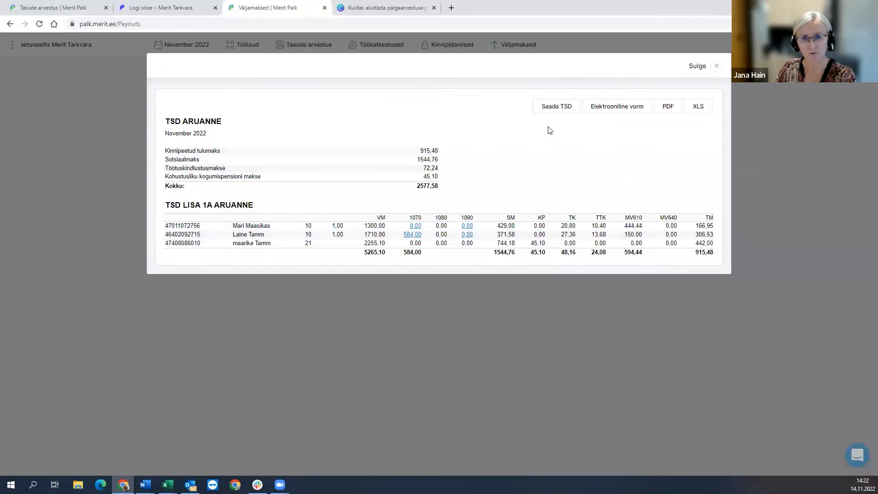
click(716, 66)
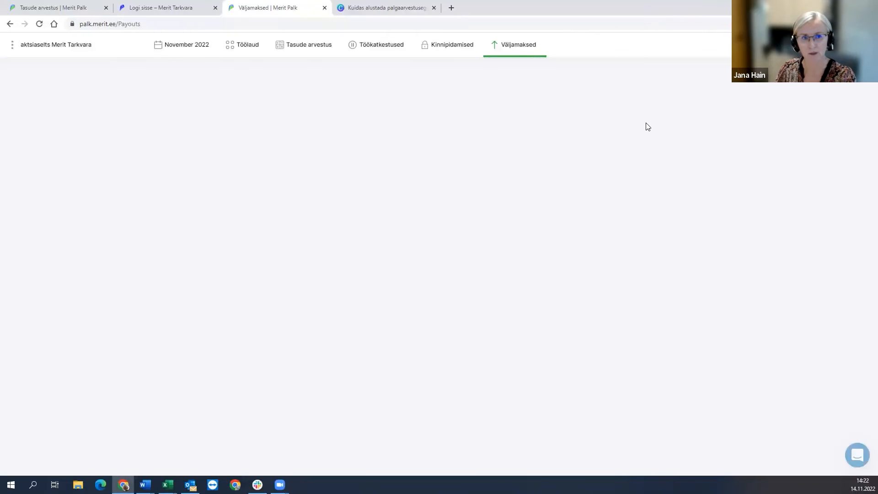
Change the payroll period to Oktoober 2022 and examine its Pearaamatu kanne report.
click(190, 50)
click(171, 107)
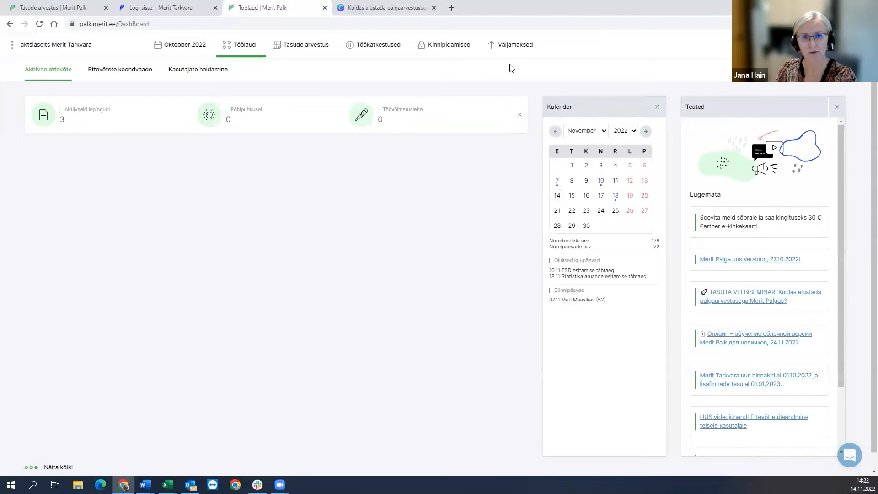
click(303, 44)
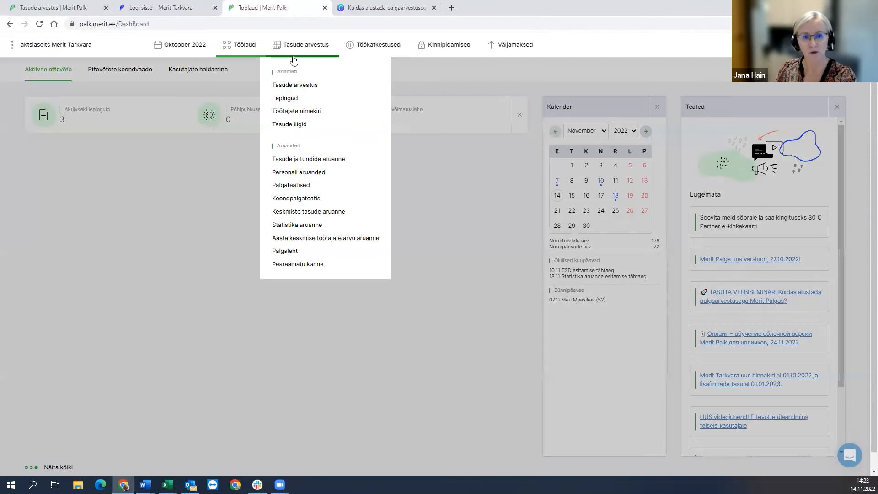
click(302, 269)
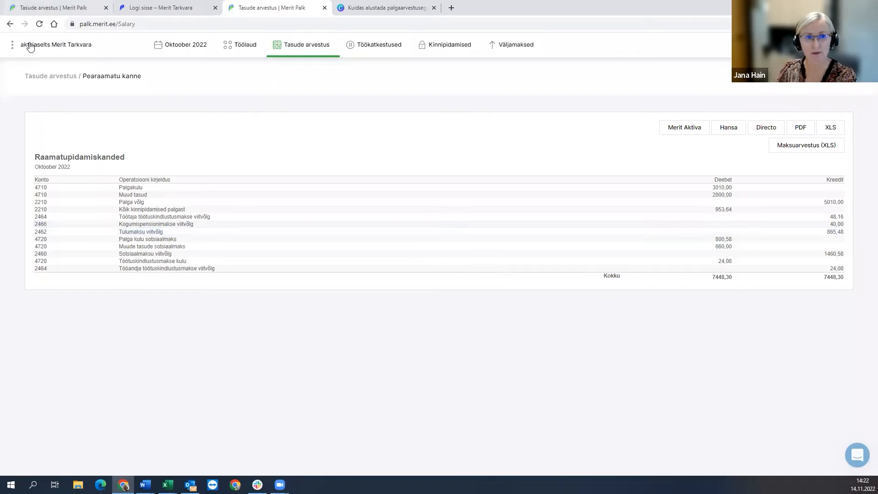
Return the payroll period to November 2022 and examine its Pearaamatu kanne report.
click(182, 45)
click(174, 94)
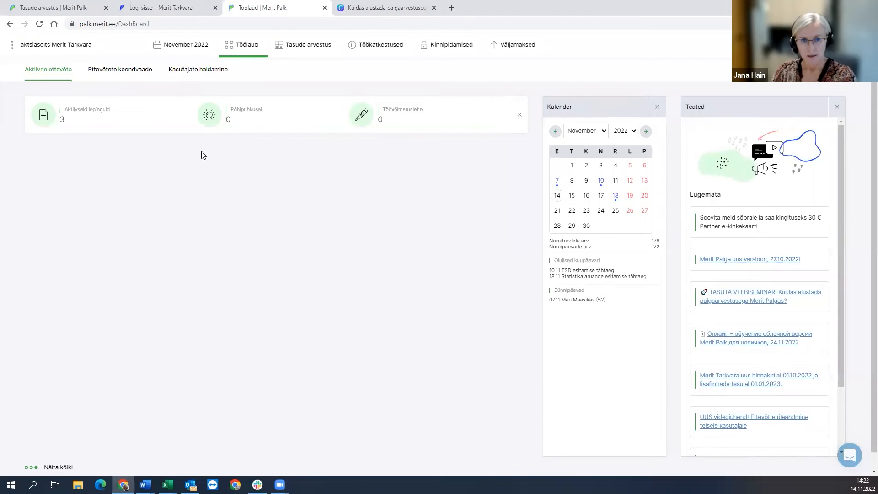
click(325, 48)
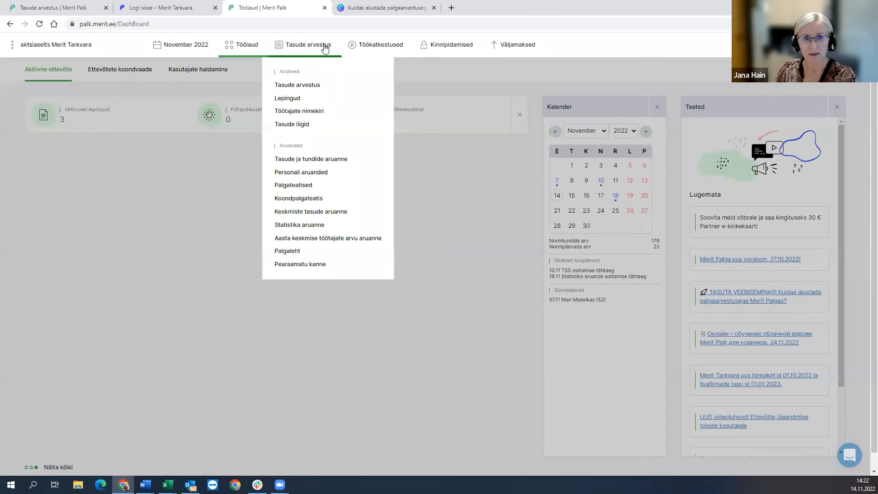
click(323, 265)
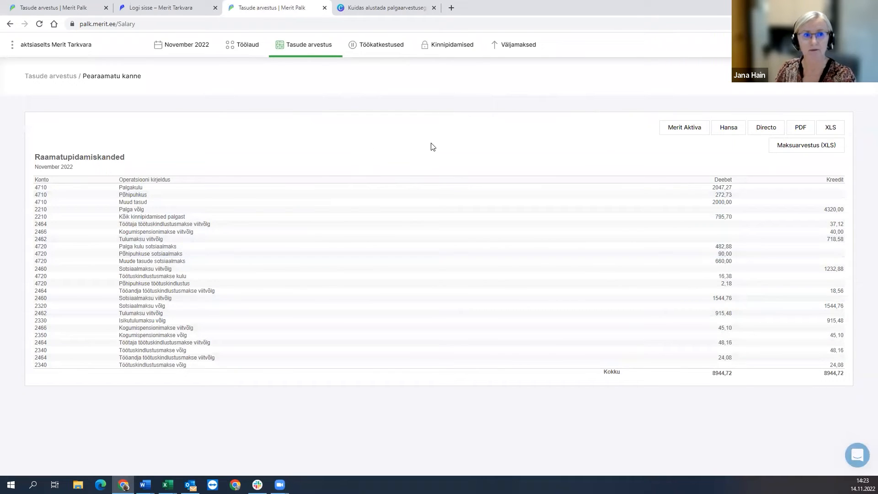
View the Merit Aktiva transfer options for the November 2022 ledger entry, including the API connection settings.
click(685, 131)
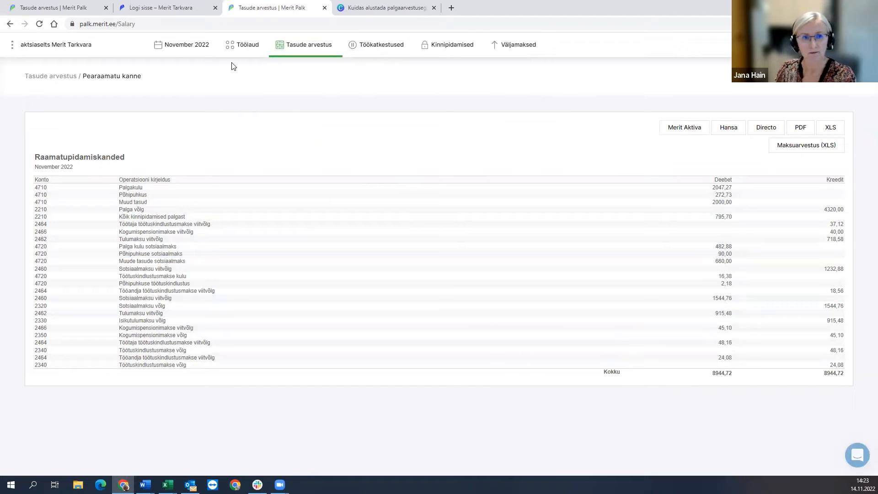
click(314, 44)
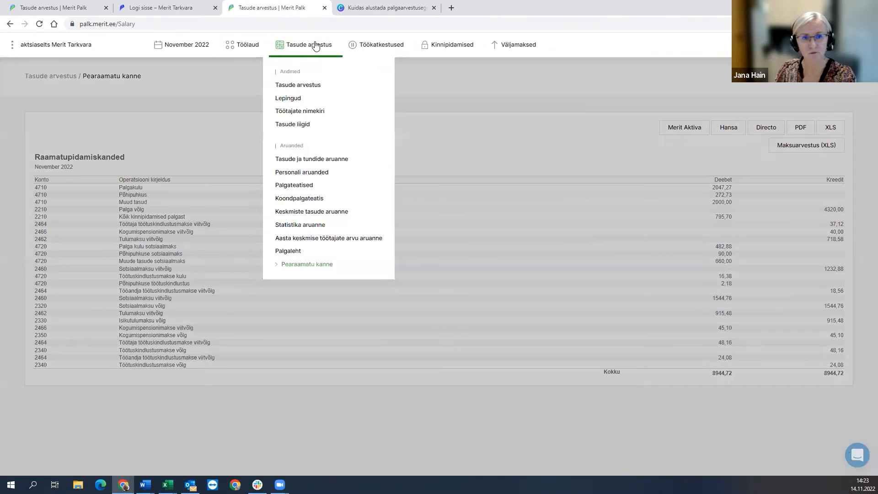
click(316, 265)
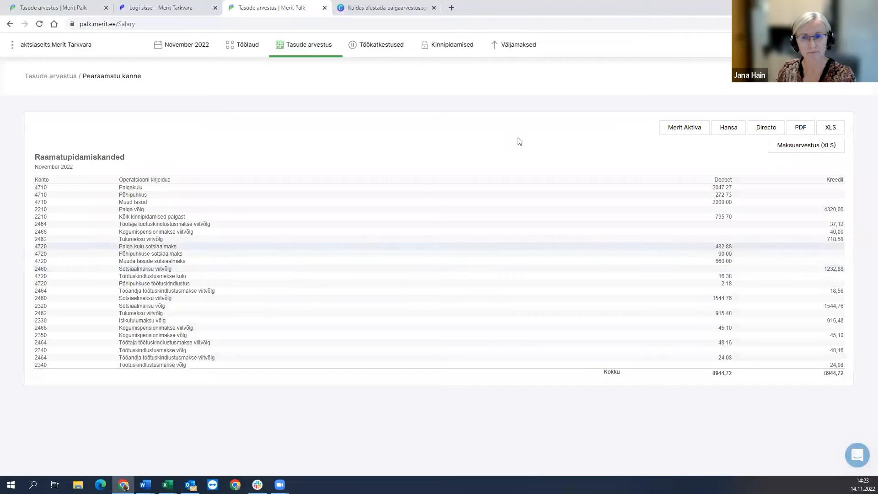
click(674, 126)
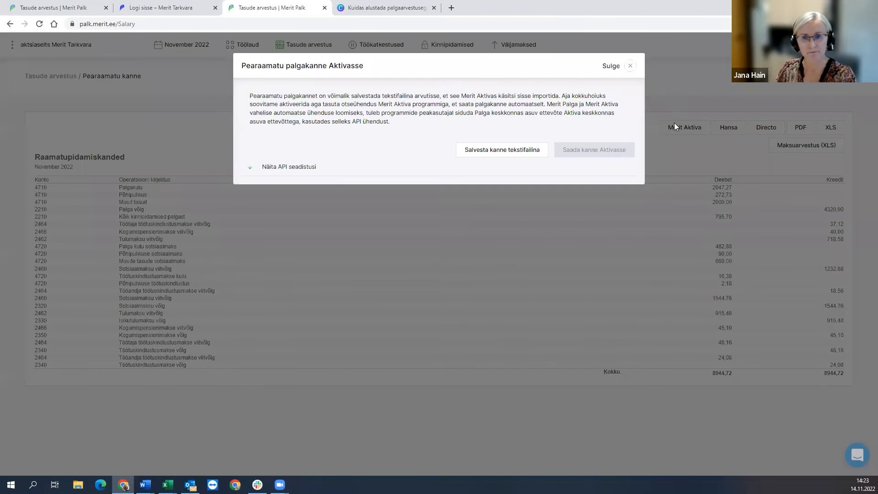
click(279, 206)
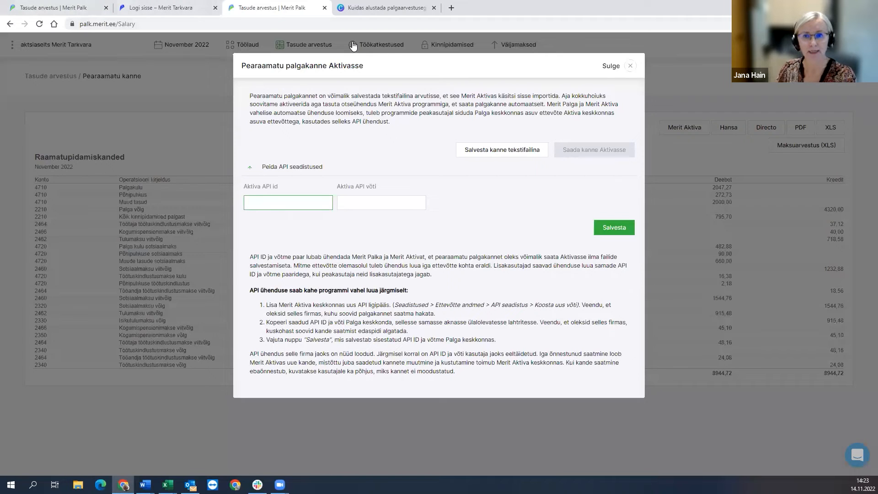
Reload the Pearaamatu kanne report and reopen its Merit Aktiva transfer dialog showing the API id and key fields.
double_click(721, 11)
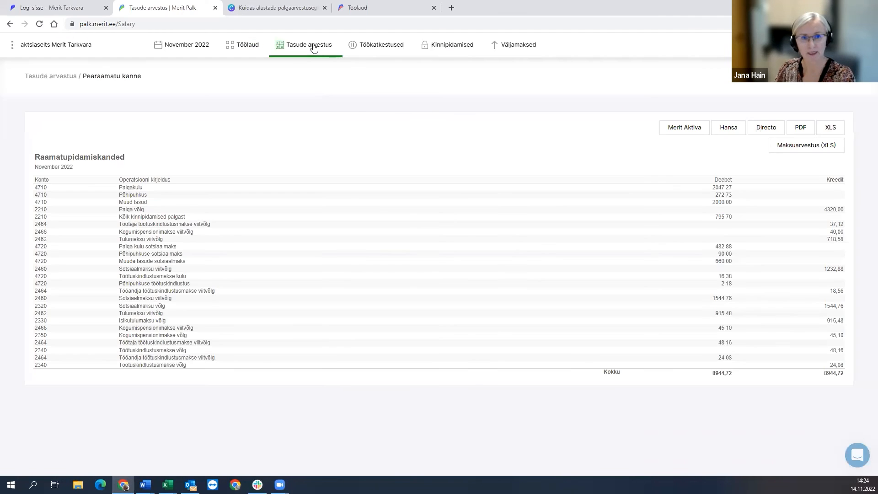
click(310, 45)
click(323, 264)
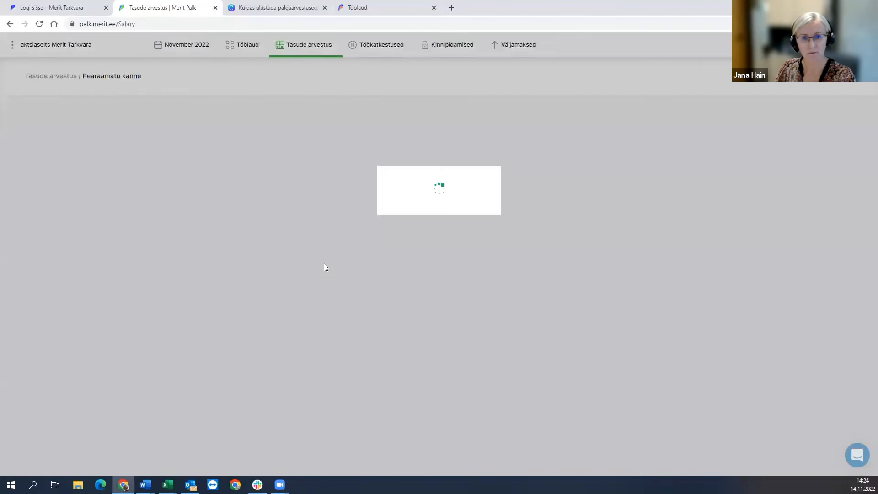
click(684, 128)
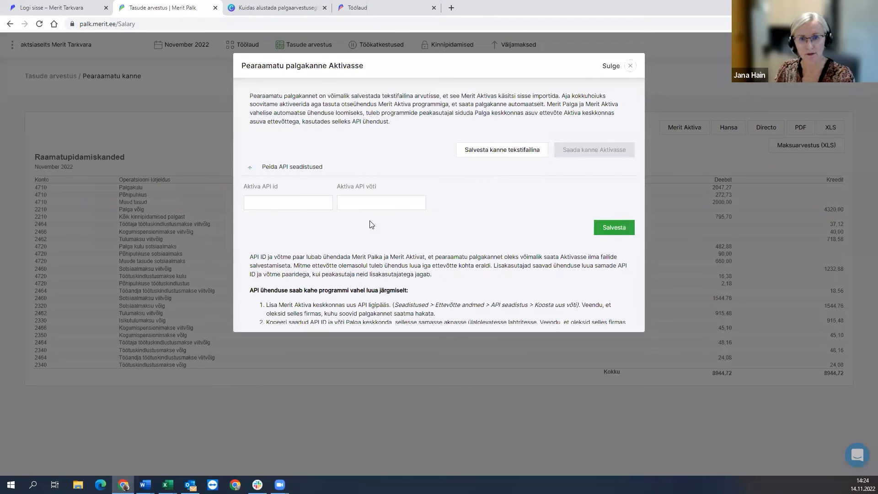
Switch to the Merit Aktiva dashboard of Koolitus OÜ in a maximized browser window.
double_click(700, 9)
click(446, 41)
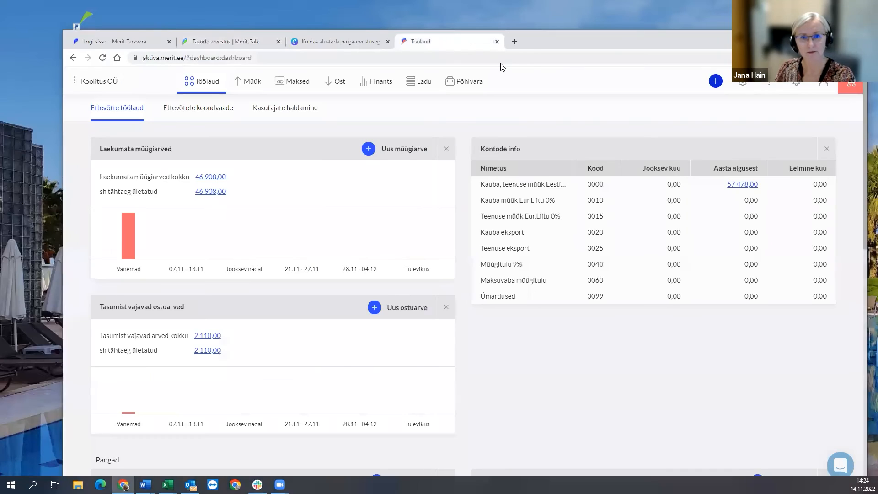
click(837, 38)
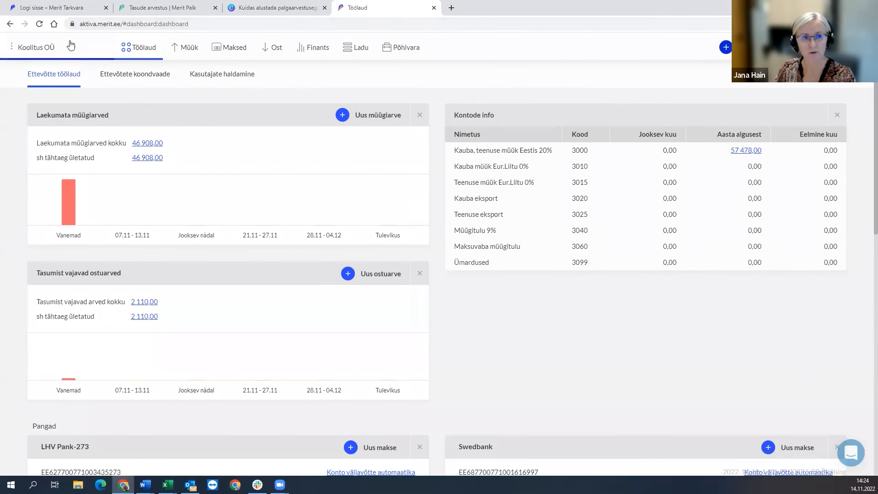
Open the API seadistus settings of Koolitus OÜ and delete the existing API access with the comment PALK.
click(764, 47)
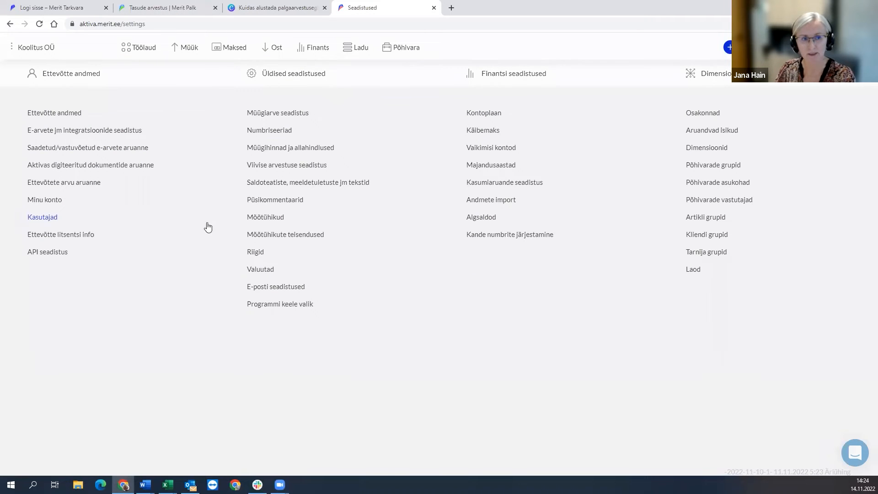
click(47, 254)
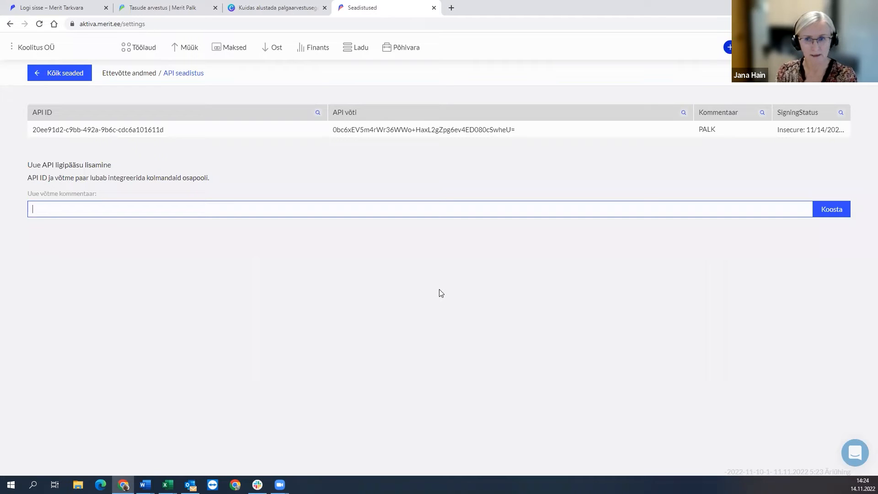
click(565, 134)
click(859, 129)
Create a new API access with the comment PALK.
click(268, 183)
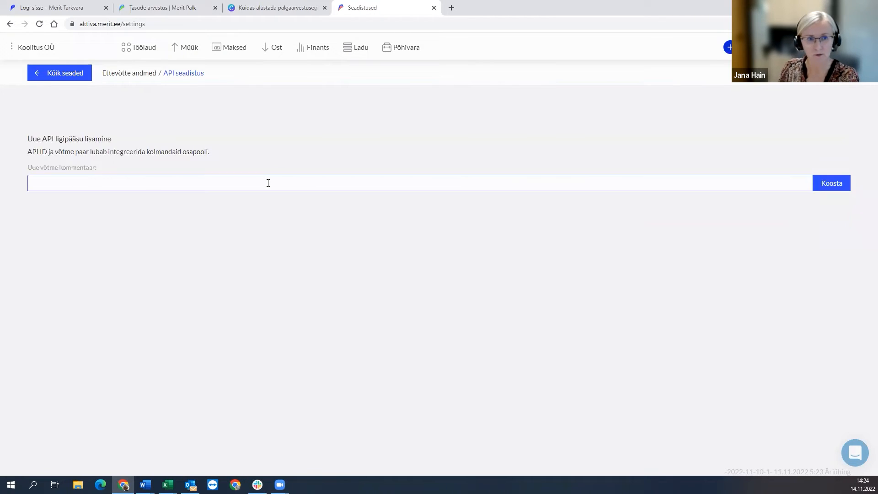
key(Caps_Lock)
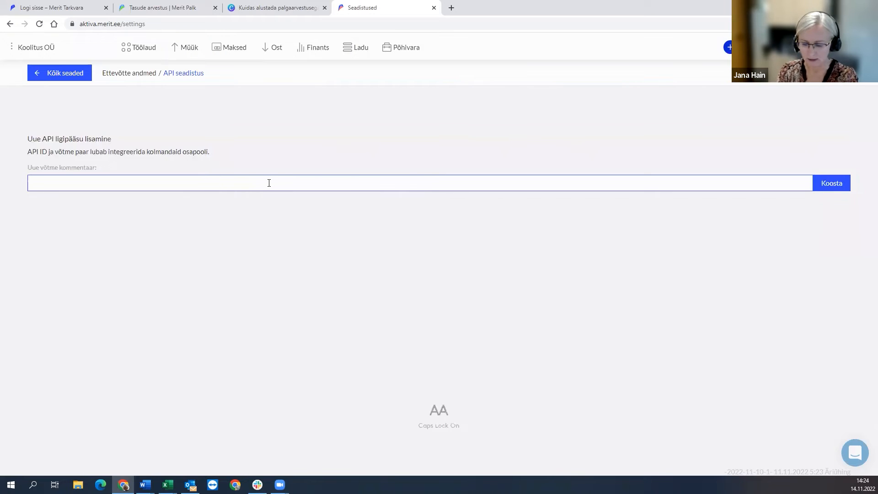
text(PALK)
click(831, 184)
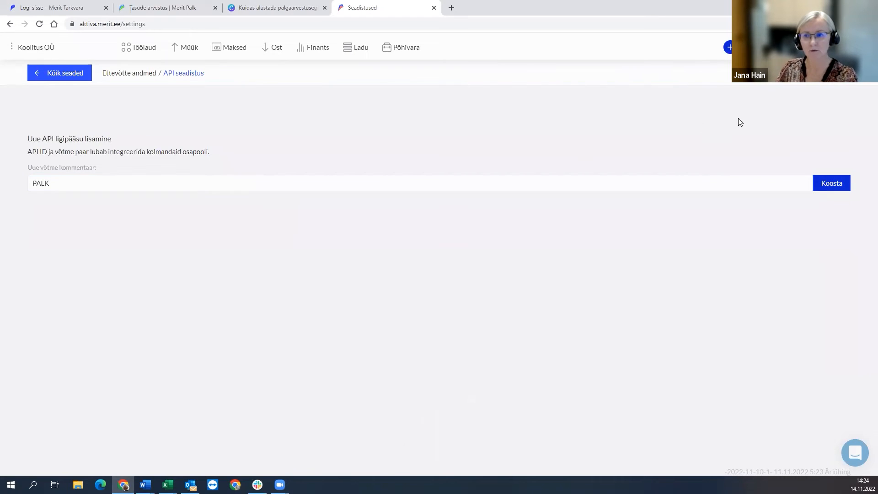
click(836, 189)
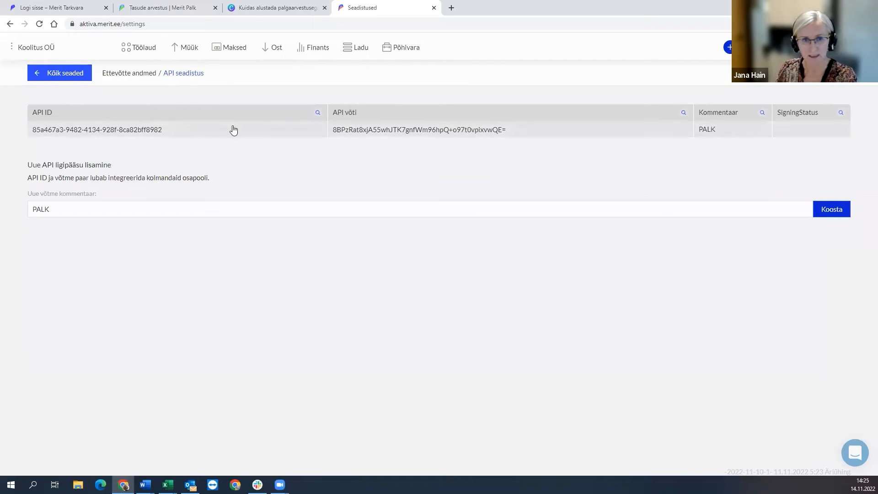
Copy the new API ID from Merit Aktiva into the Aktiva API id field of the Merit Palk transfer dialog.
drag(162, 132, 30, 133)
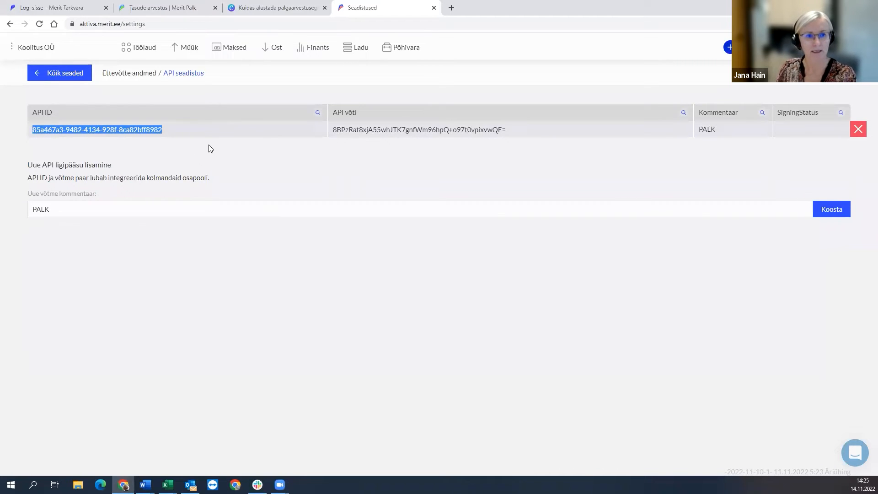
click(161, 8)
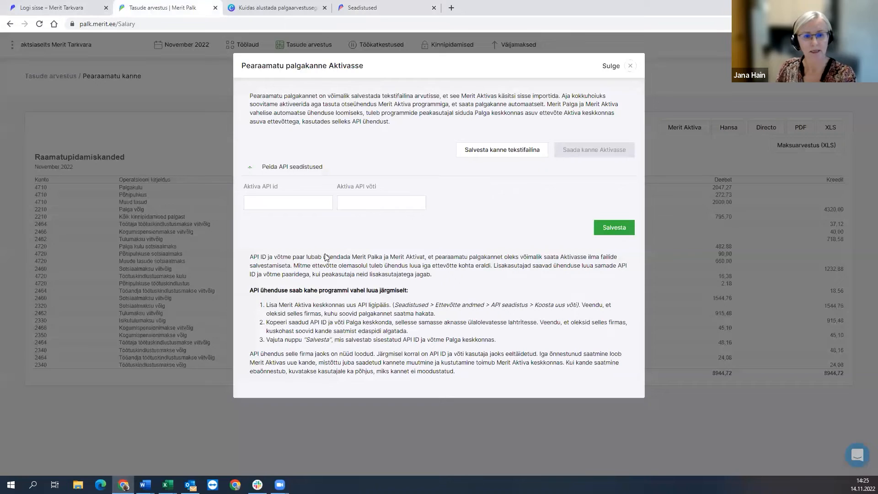
click(304, 206)
key(ctrl+v)
Copy the new API key from Merit Aktiva into the Aktiva API võti field in Merit Palk and save the connection.
click(365, 204)
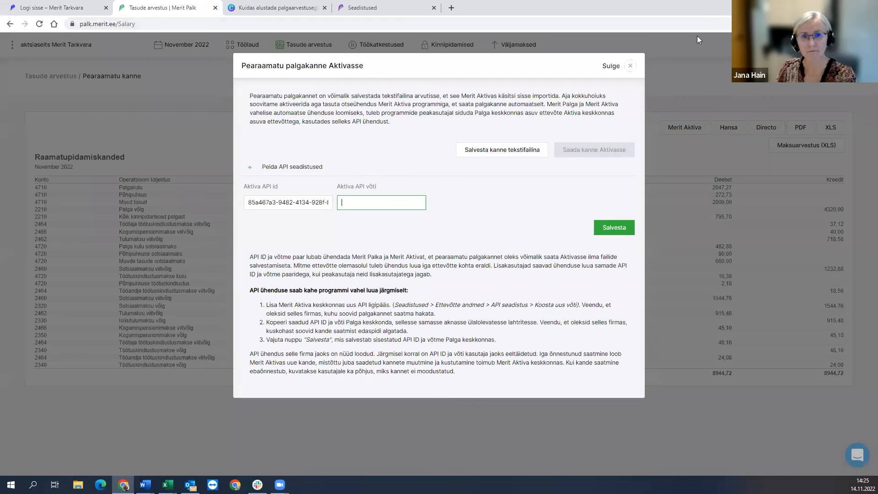
click(847, 7)
click(452, 41)
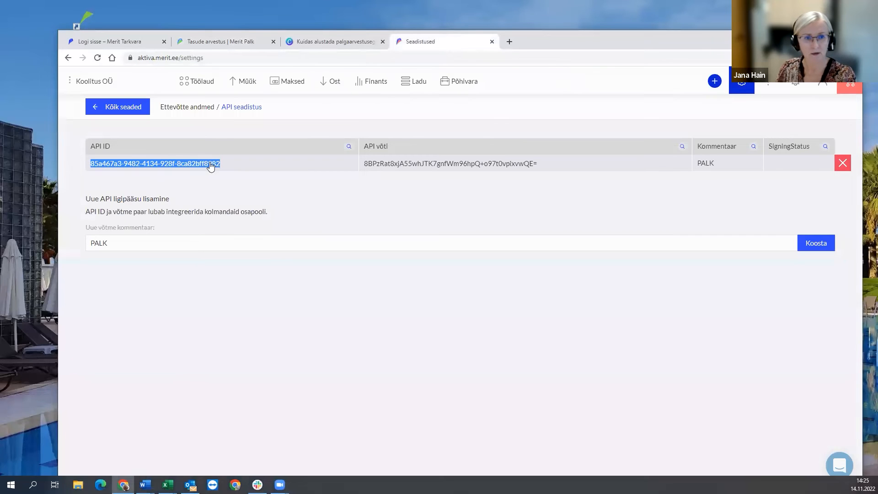
drag(543, 163, 364, 164)
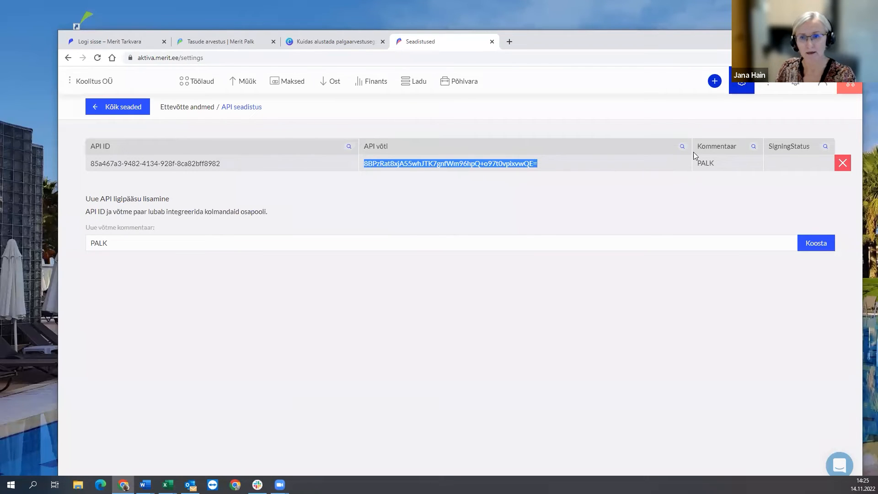
drag(693, 148, 429, 150)
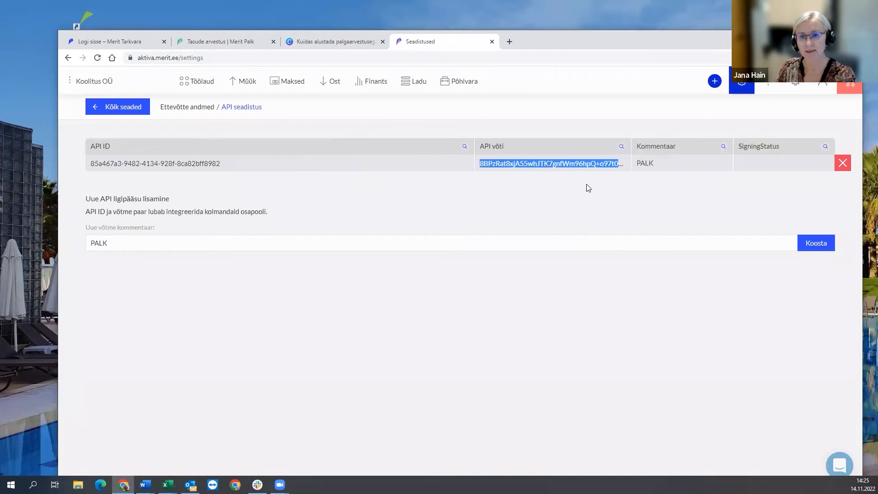
drag(631, 147, 658, 149)
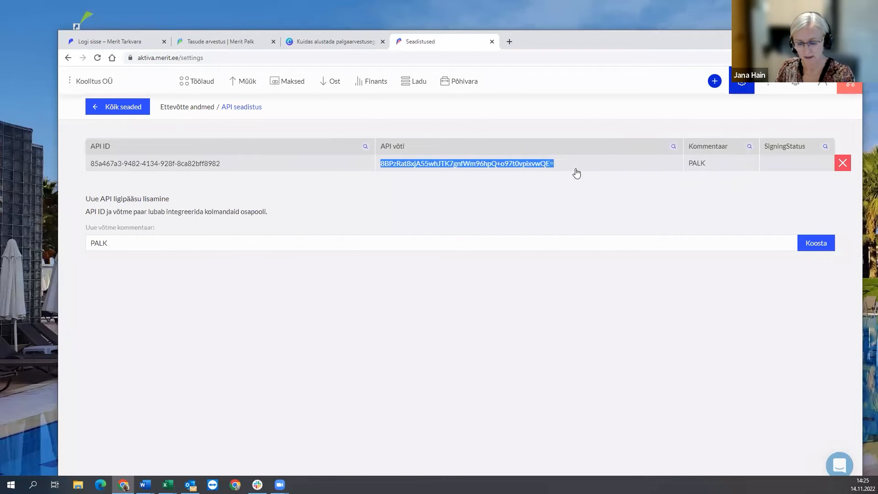
click(229, 42)
click(831, 37)
key(ctrl+v)
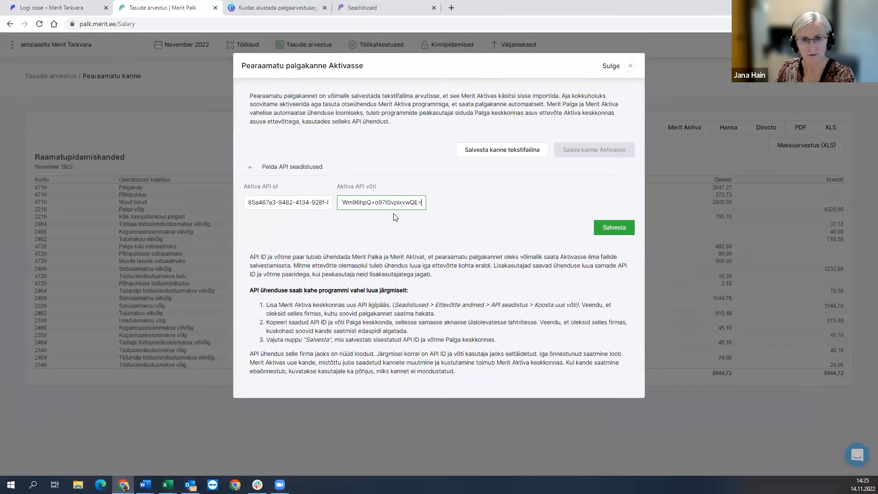
click(612, 231)
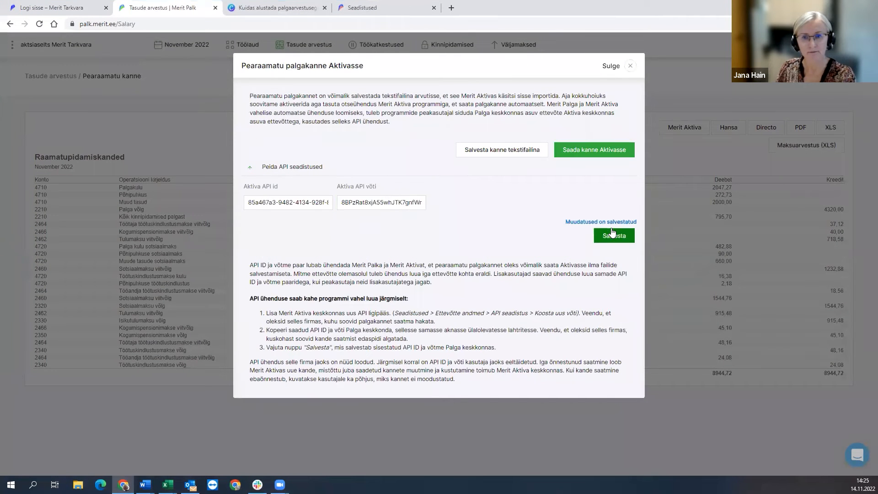
Send the November 2022 payroll entry to Merit Aktiva and close the transfer dialog.
click(589, 149)
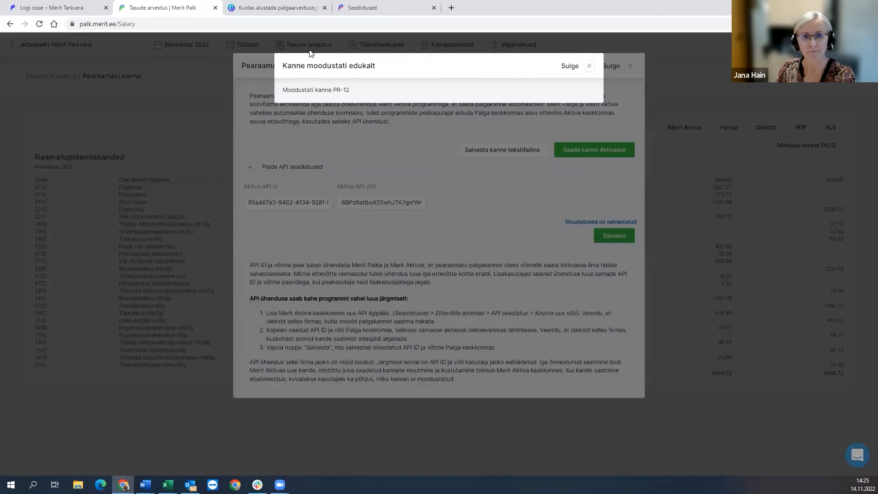
click(589, 66)
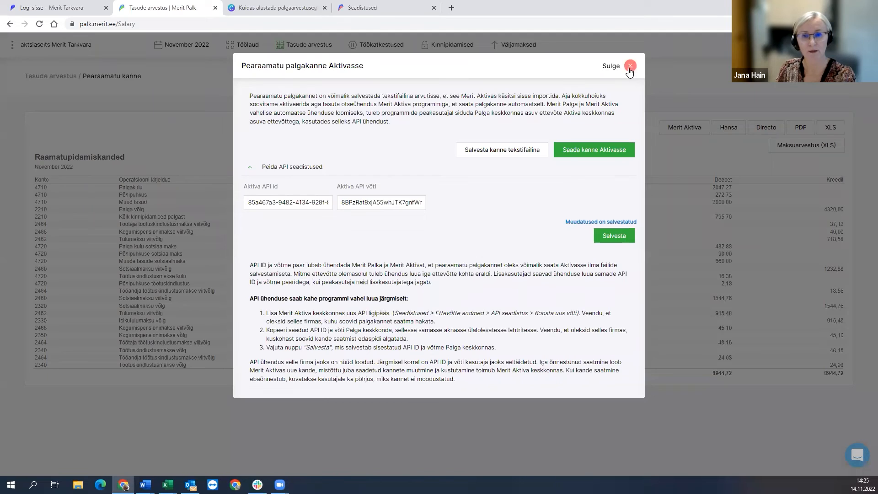
click(631, 66)
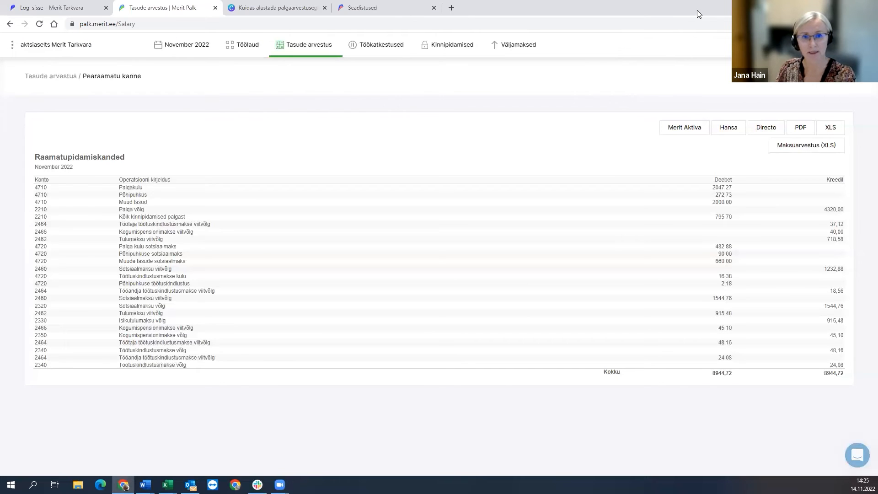
Switch to Merit Aktiva and examine the Palgakanne November 2022 entry among the Pearaamatu kanded.
double_click(698, 10)
click(459, 42)
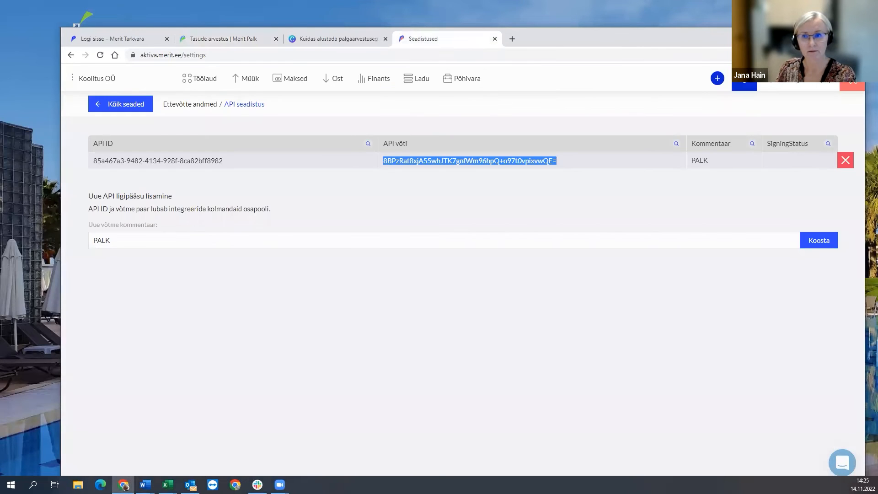
double_click(563, 40)
click(313, 54)
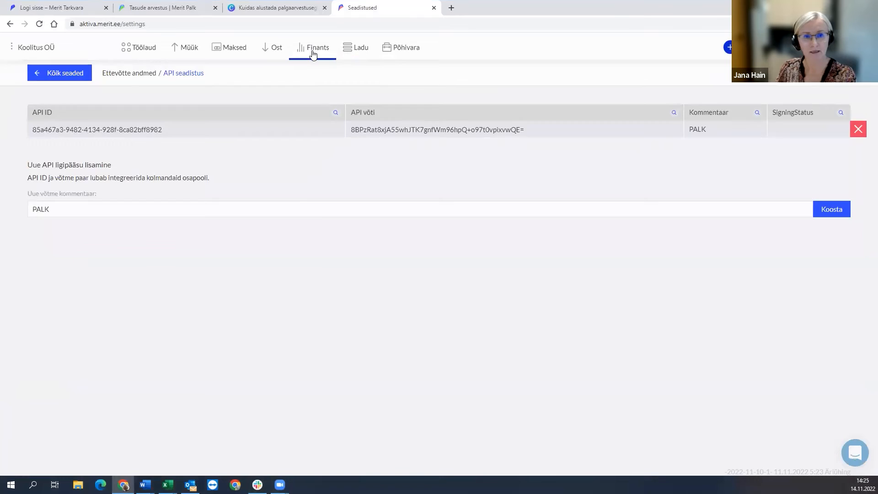
click(307, 94)
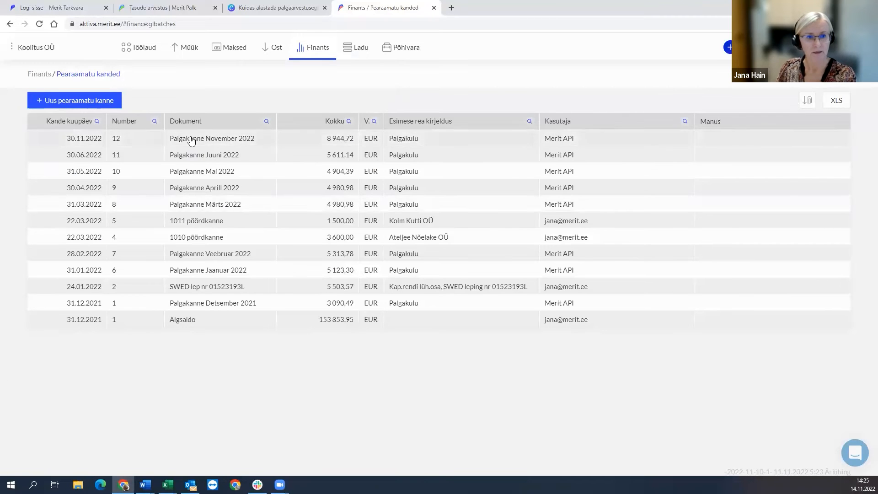
click(191, 138)
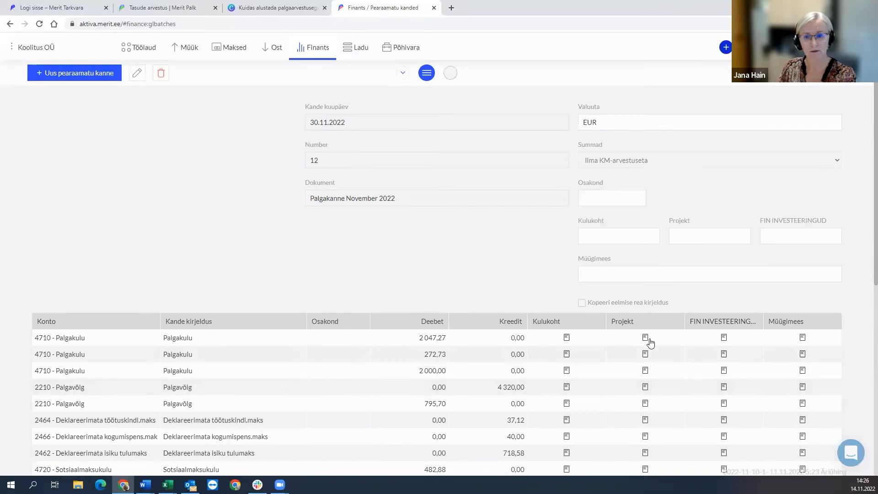
scroll(647, 335, down, 5)
scroll(648, 332, down, 2)
scroll(646, 329, up, 5)
scroll(645, 328, up, 2)
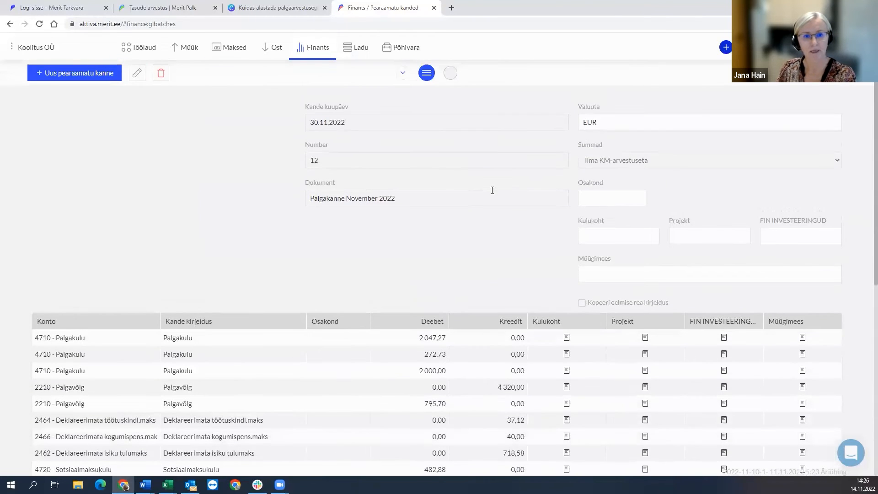
Switch back to Merit Palk and view the list of withholding types (Kinnipidamiste liigid).
click(162, 7)
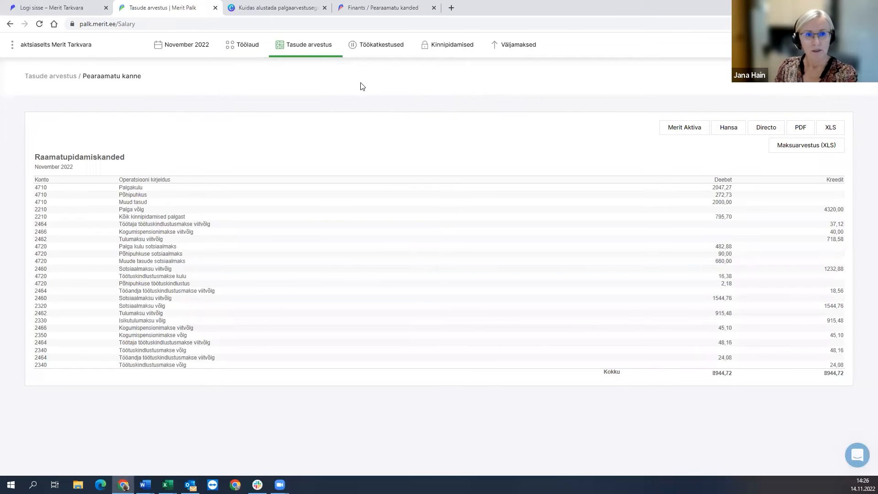
mouse_move(446, 52)
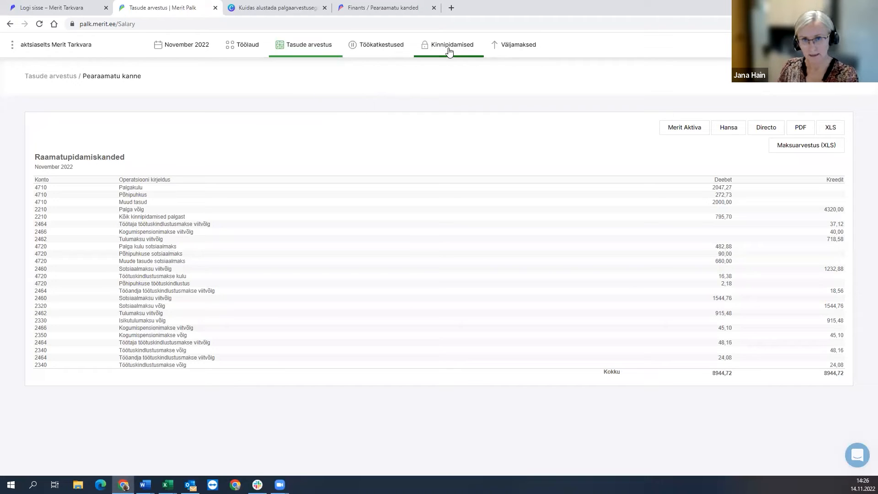
click(449, 51)
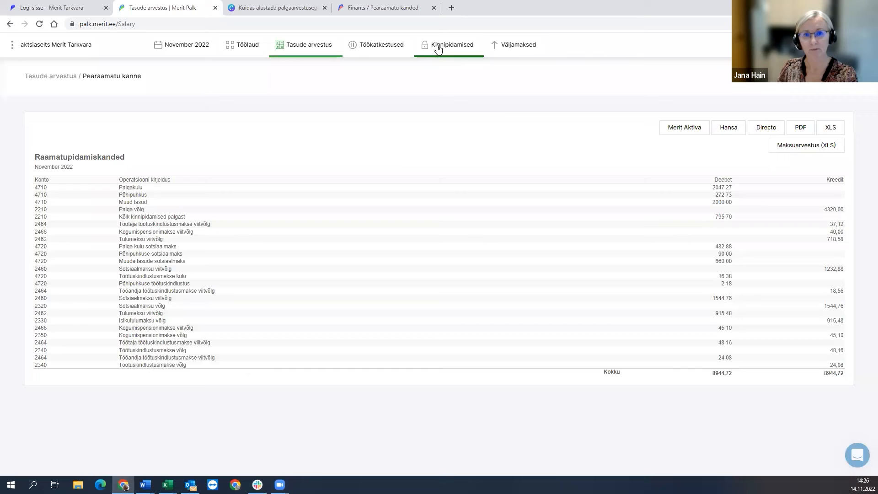
click(444, 50)
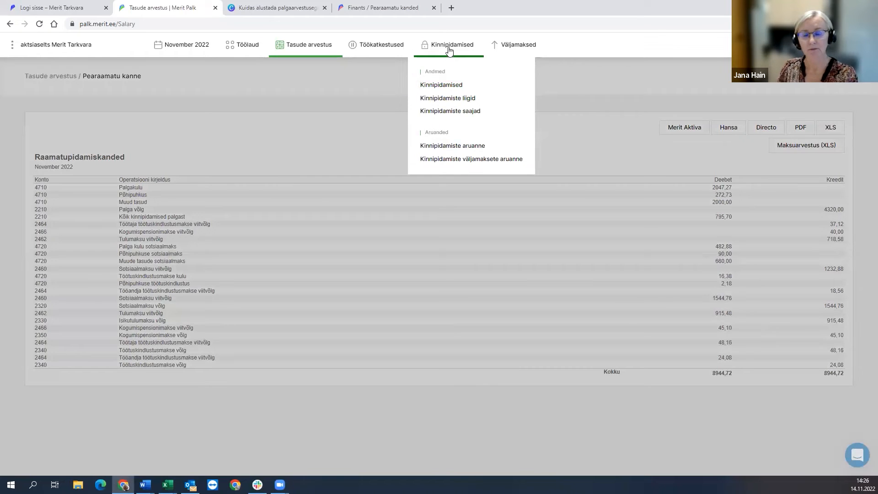
click(440, 97)
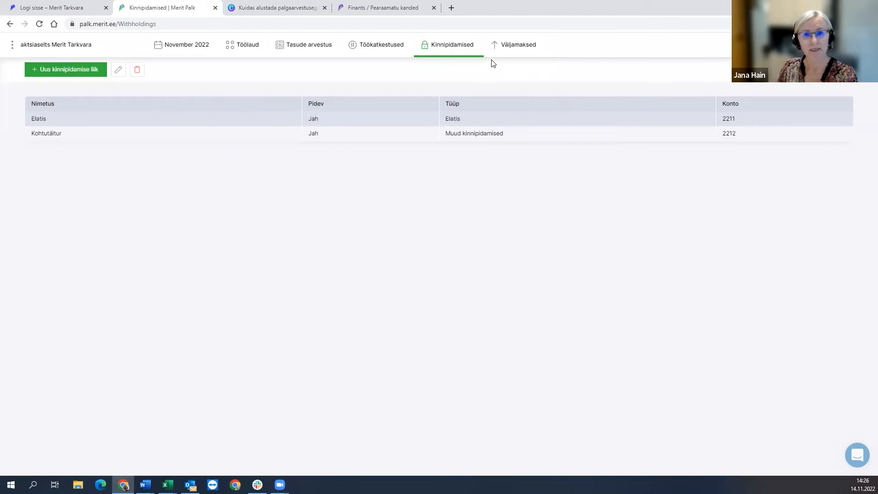
View the employee list (Töötajate nimekiri) under Tasude arvestus.
mouse_move(516, 49)
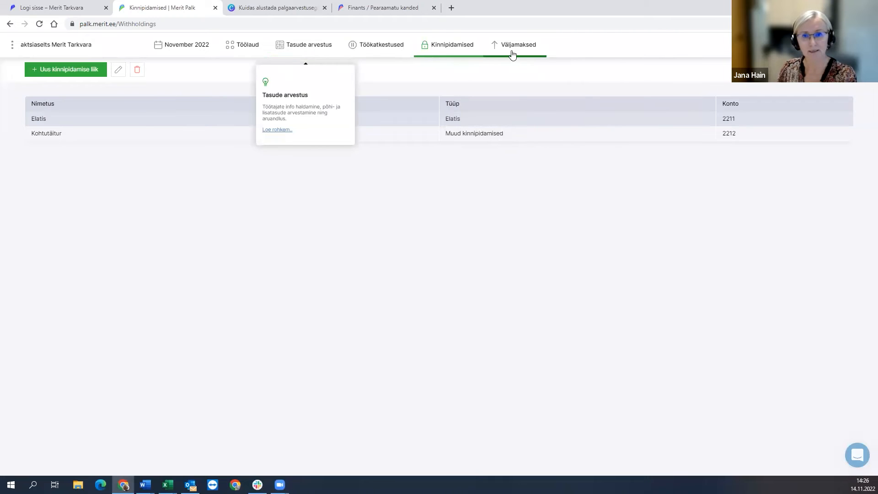
click(300, 47)
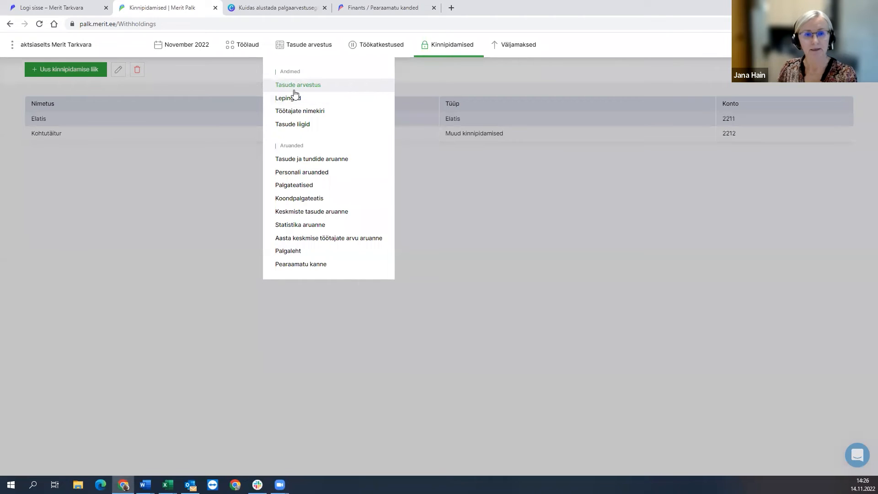
click(295, 111)
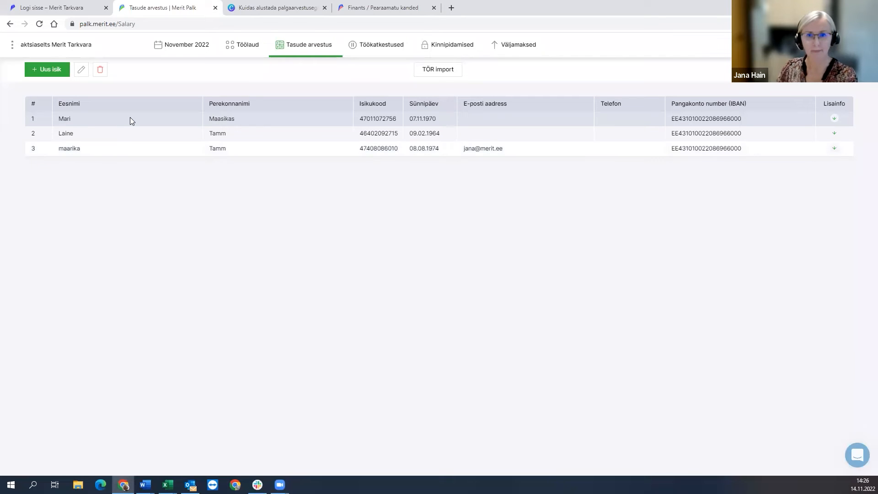
Open the Kinnipidamised document and view the employees available in its Kellelt field without choosing one.
click(462, 48)
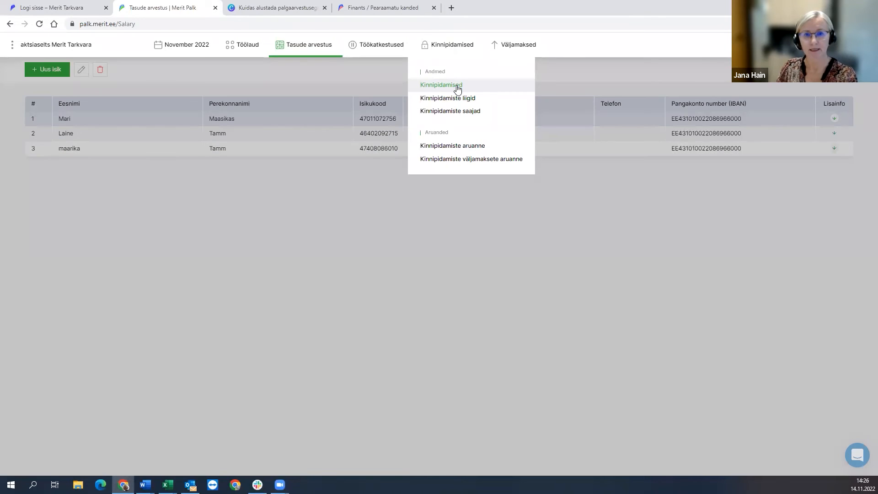
click(458, 87)
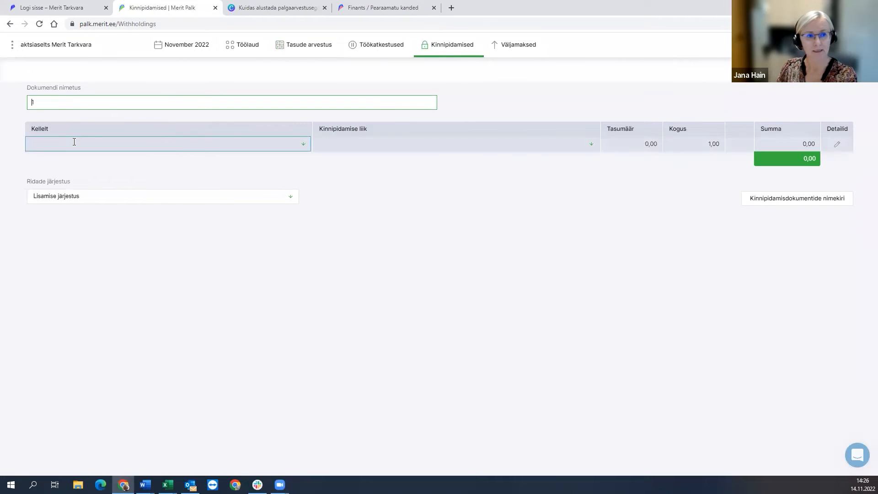
click(73, 143)
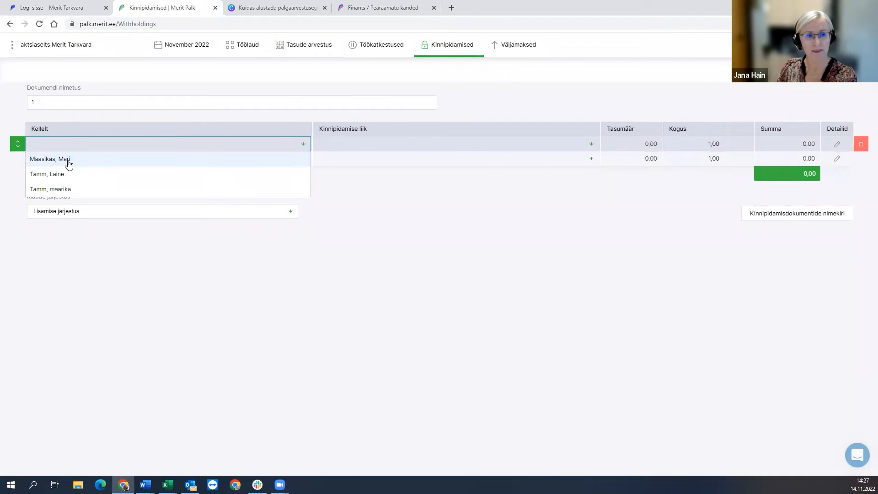
click(590, 259)
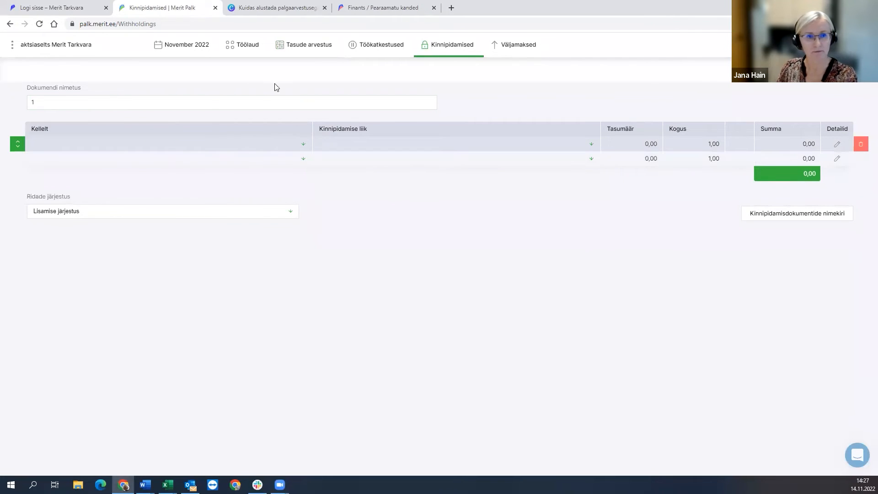
View the November 2022 payouts list (Väljamaksed) and add Detsember 2022 as a new payroll period.
click(530, 46)
click(520, 87)
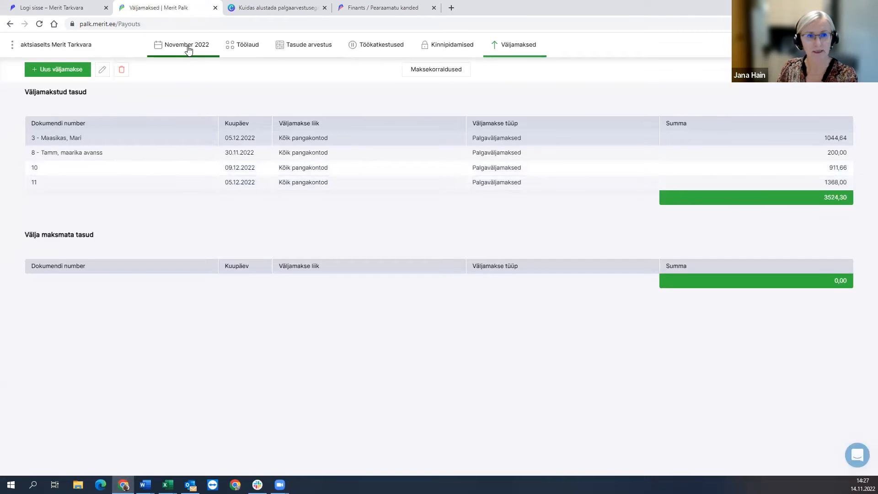
click(189, 48)
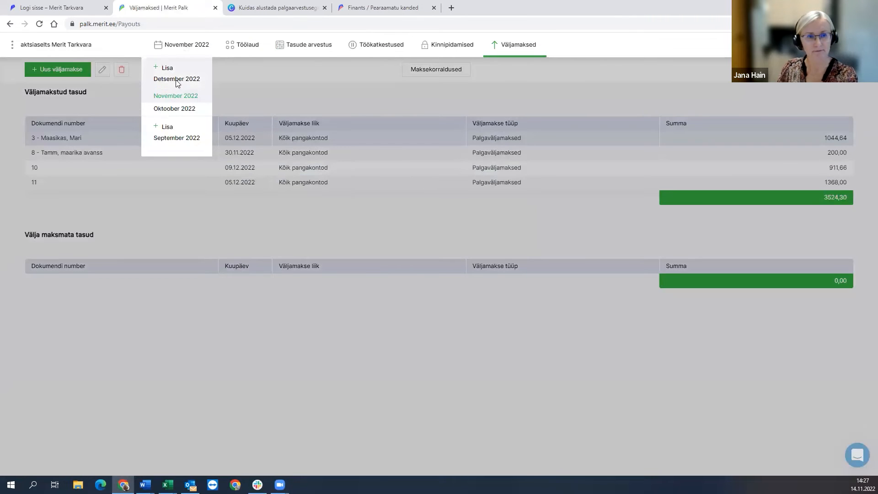
click(177, 80)
click(296, 132)
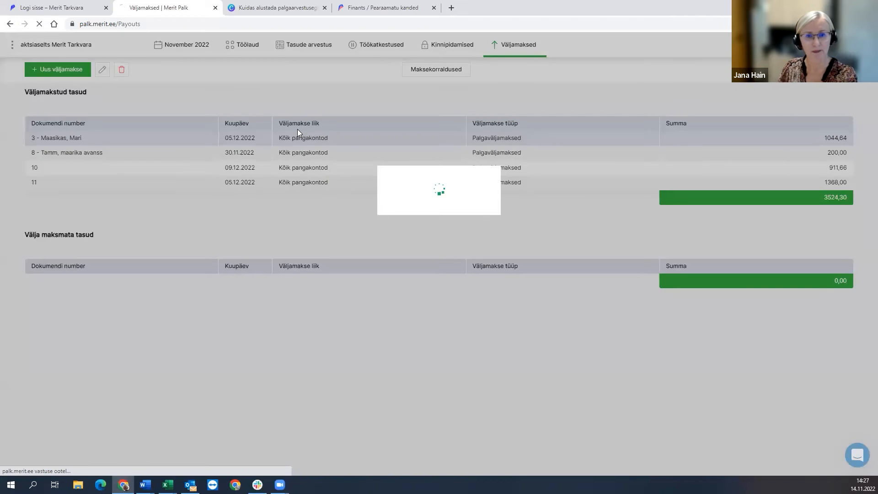
In the December 2022 withholdings document (Kinnipidamised), add a Kohtutäitur withholding for the first listed employee with a rate of 54.
click(453, 51)
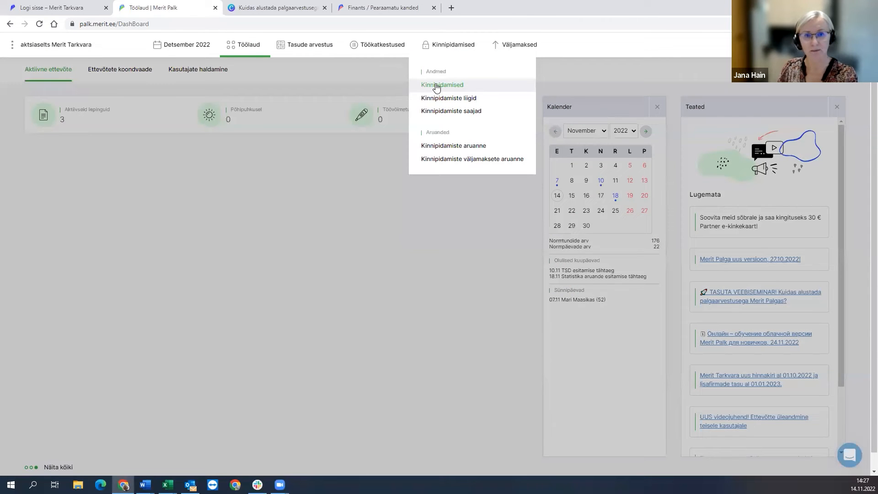
click(436, 87)
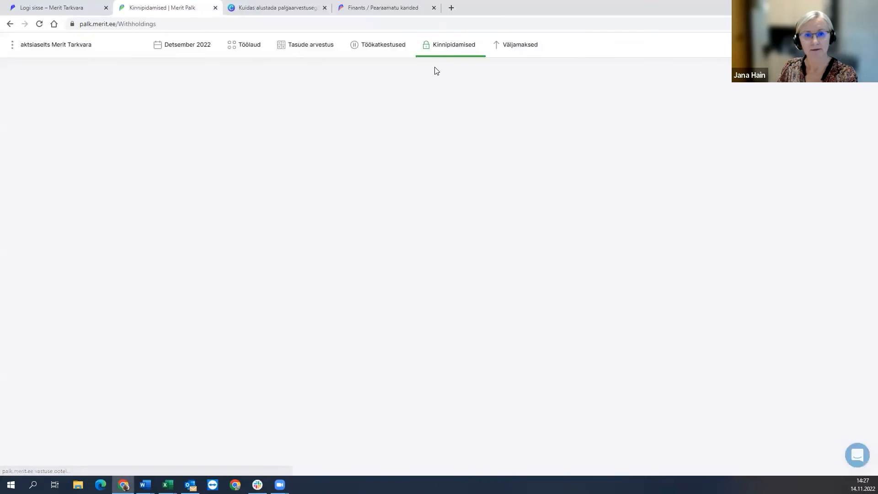
text(1)
click(83, 143)
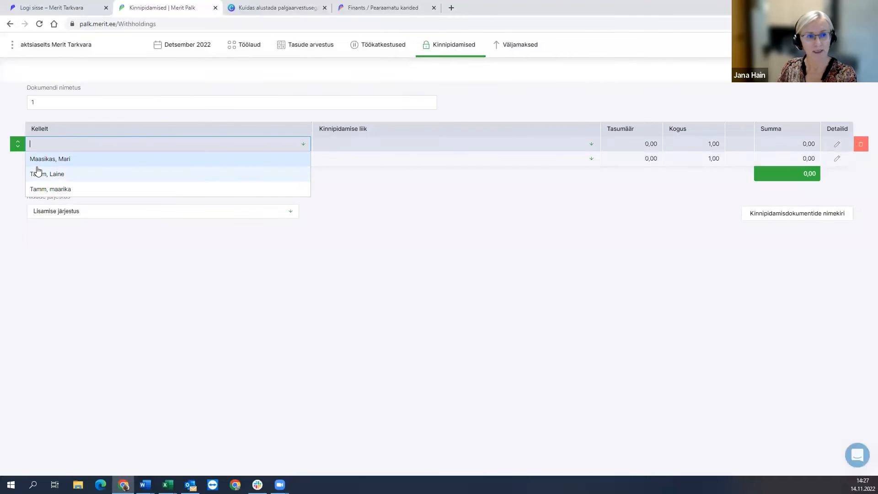
click(59, 160)
click(356, 145)
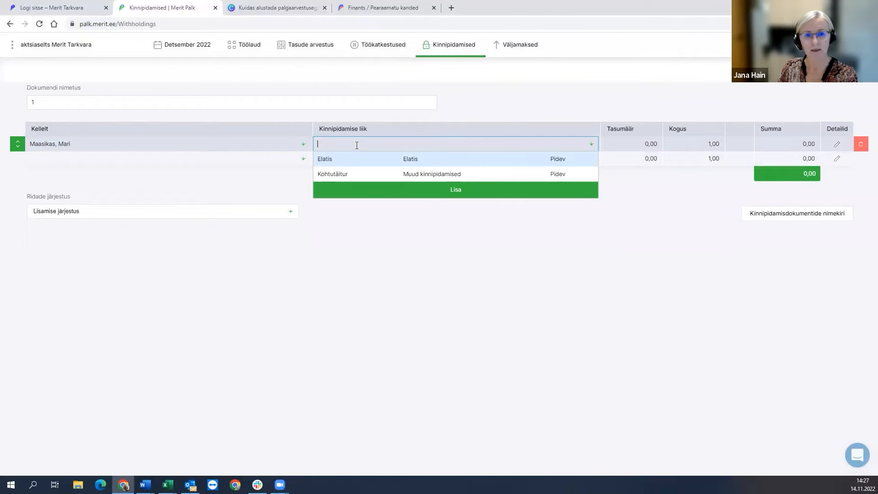
click(351, 175)
click(622, 144)
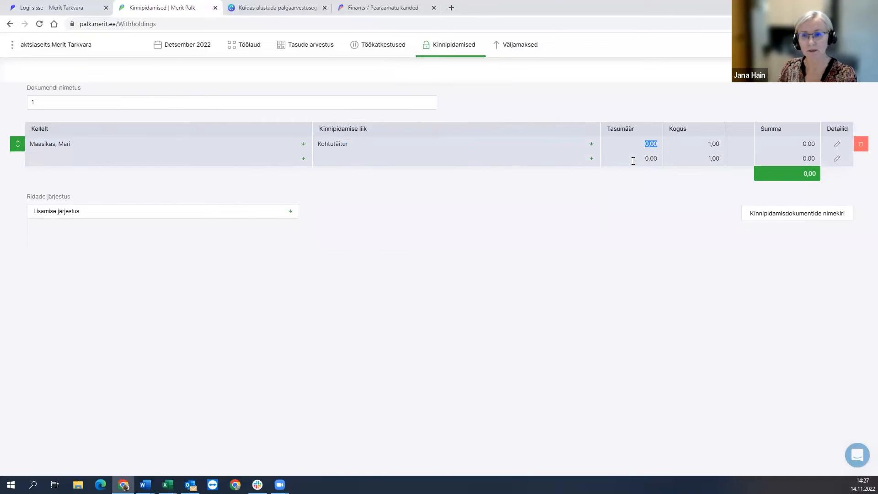
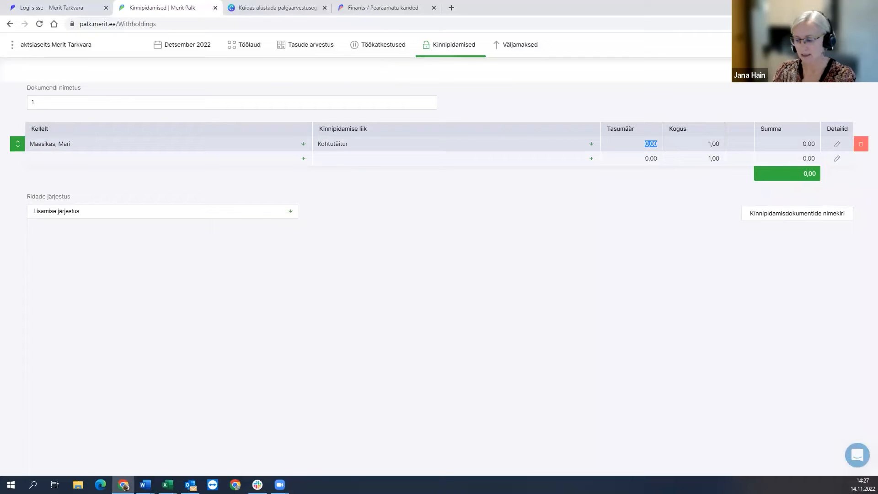
text(54)
key(Tab)
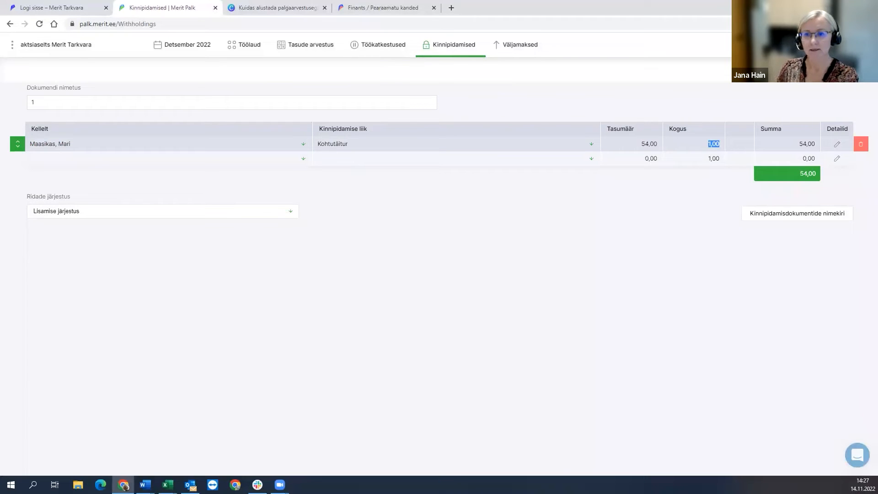
From the withholding's details, add a new recipient named "Kinnipidamise Saaja" with code 1.
click(837, 145)
click(315, 159)
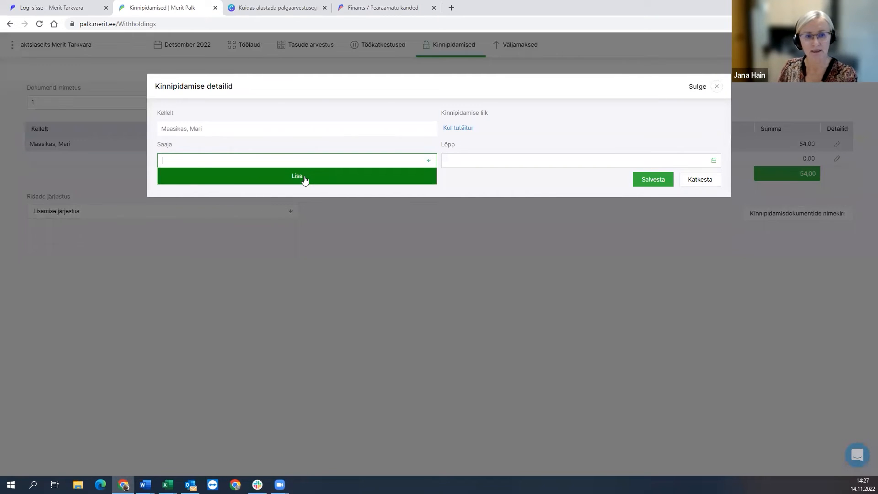
click(304, 178)
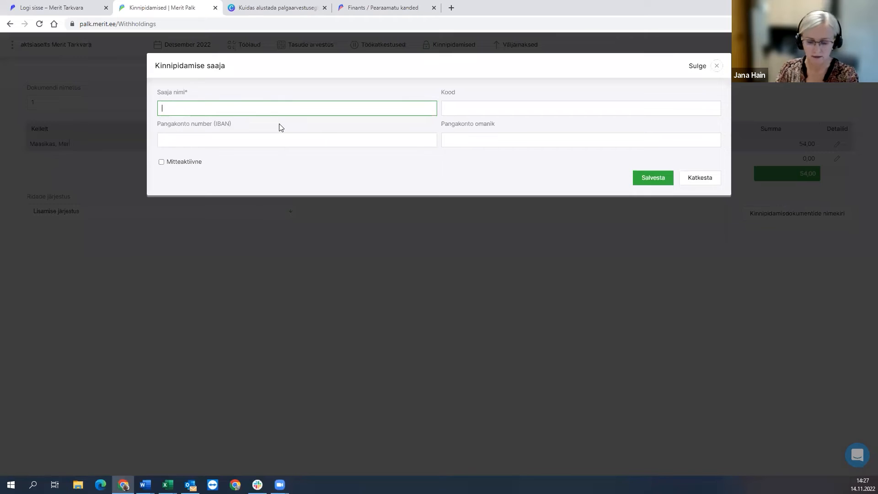
text(kINNIPIDAMISE sAAJA)
drag(268, 112, 48, 100)
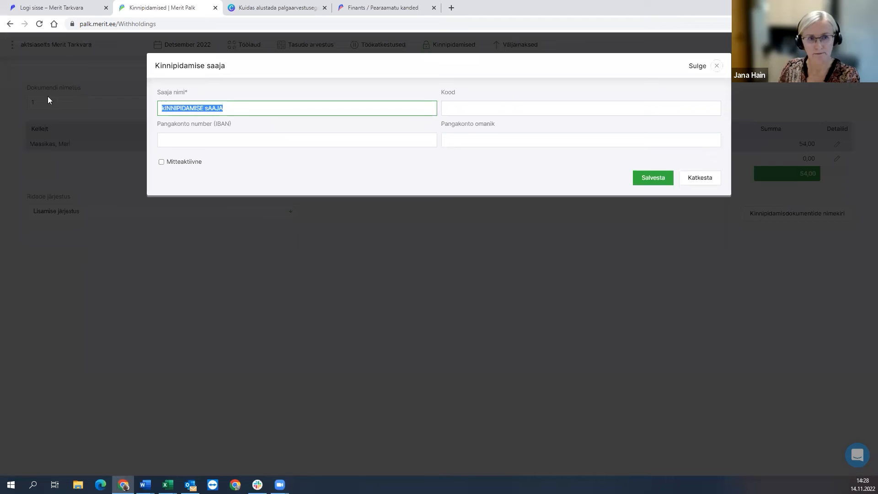
text(Ki)
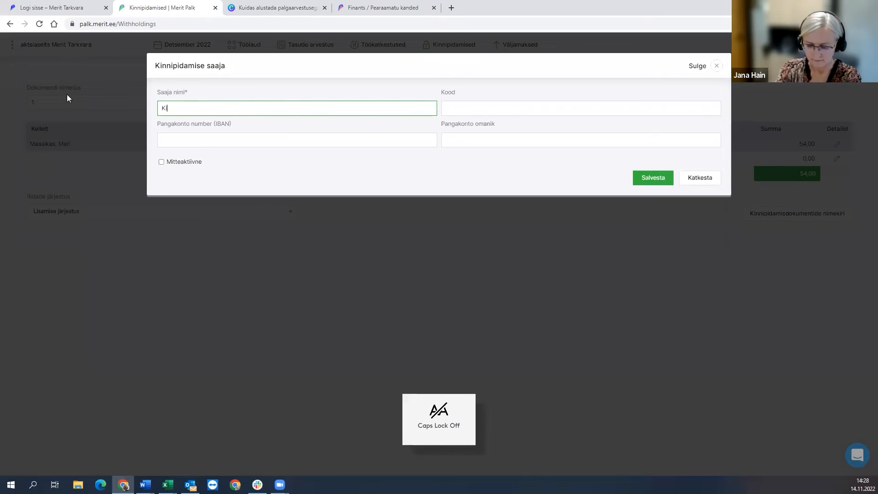
text(nnipidamise )
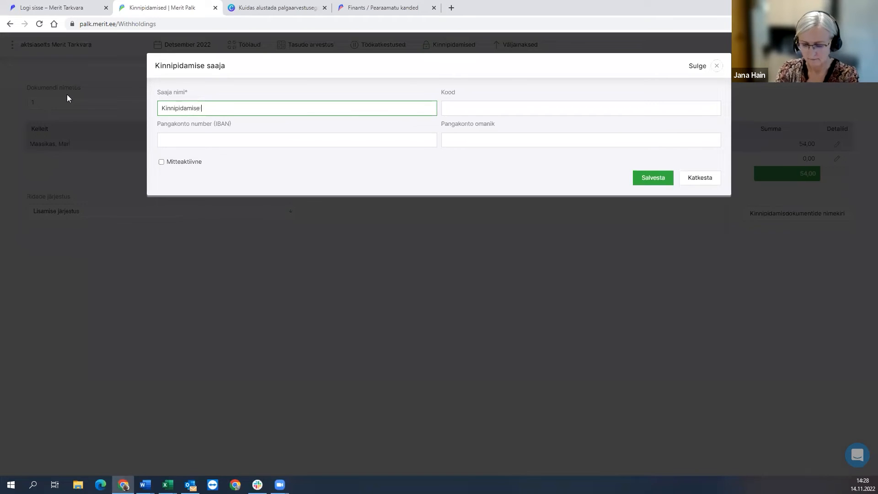
text(Saaja)
click(494, 110)
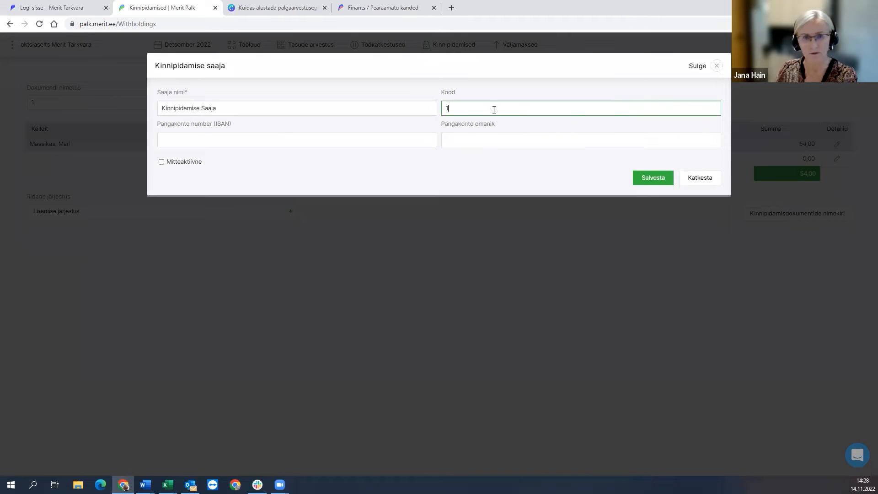
text(1)
Paste the recipient's bank account number (IBAN) and save the new withholding recipient.
click(285, 138)
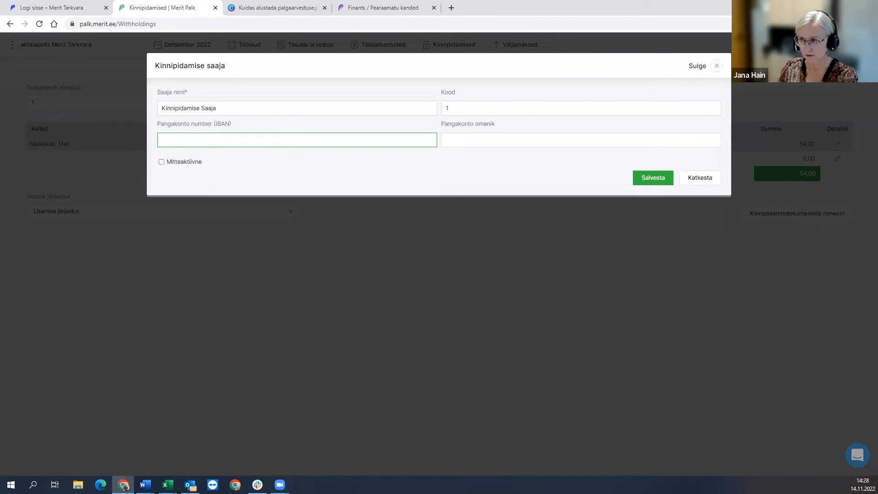
key(alt+Tab)
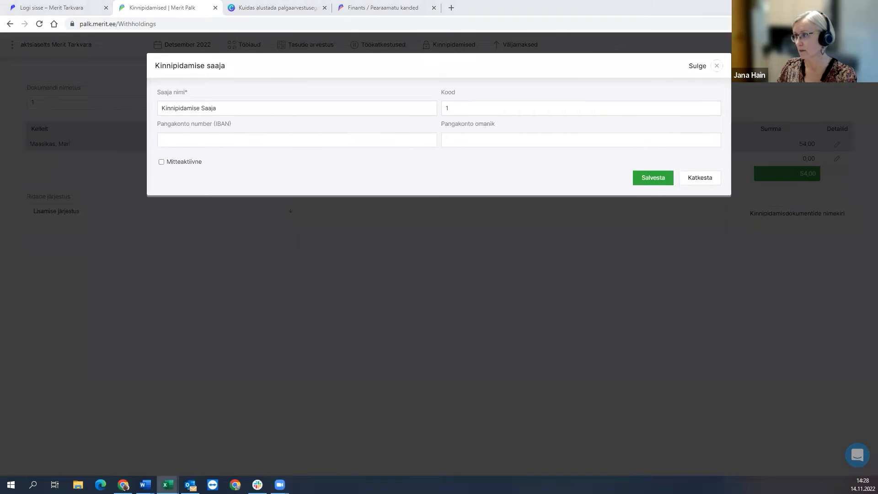
click(514, 103)
click(366, 138)
key(ctrl+v)
click(551, 140)
click(655, 178)
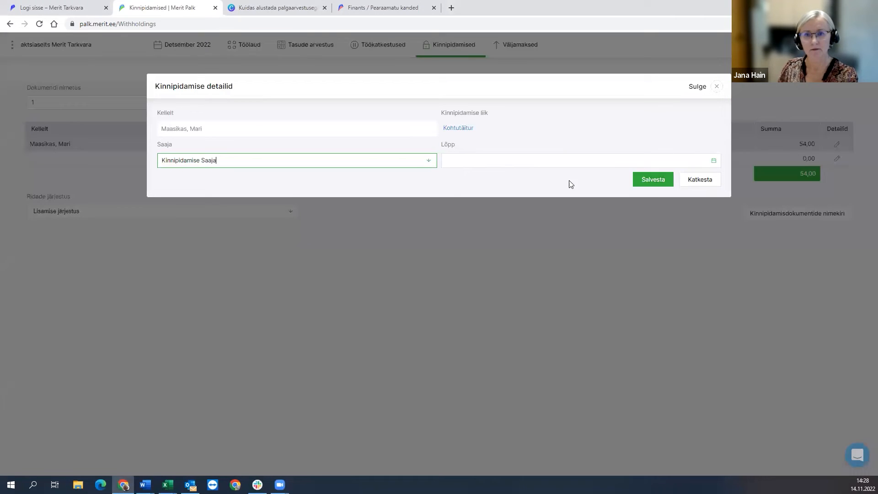
Set the withholding's end date (Löpp) to 31.03.2023, save its details and review them once more.
click(494, 163)
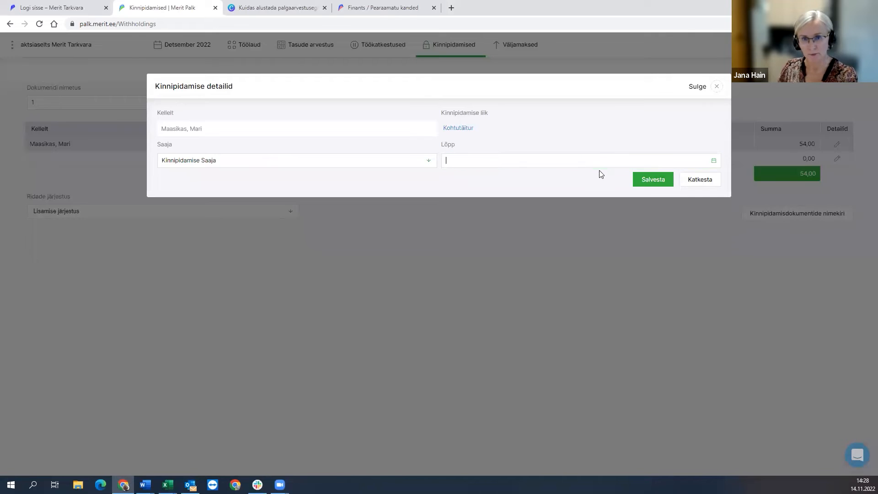
click(707, 162)
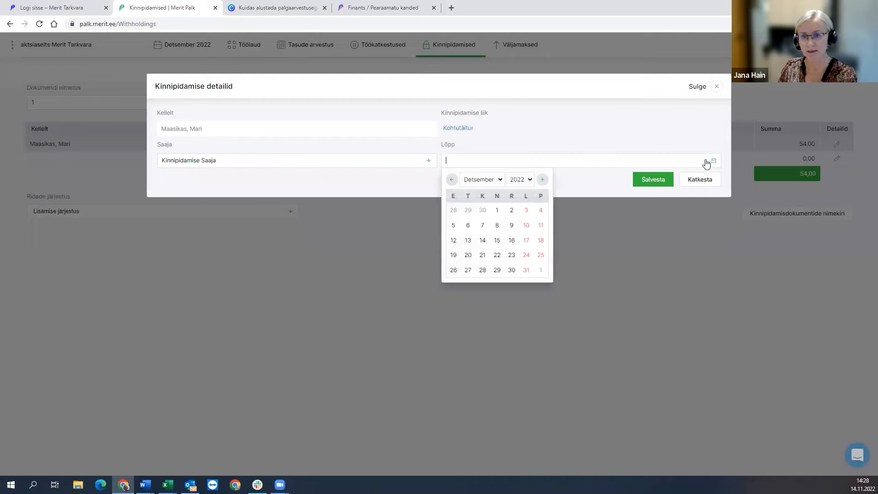
click(543, 180)
click(543, 180)
click(543, 180)
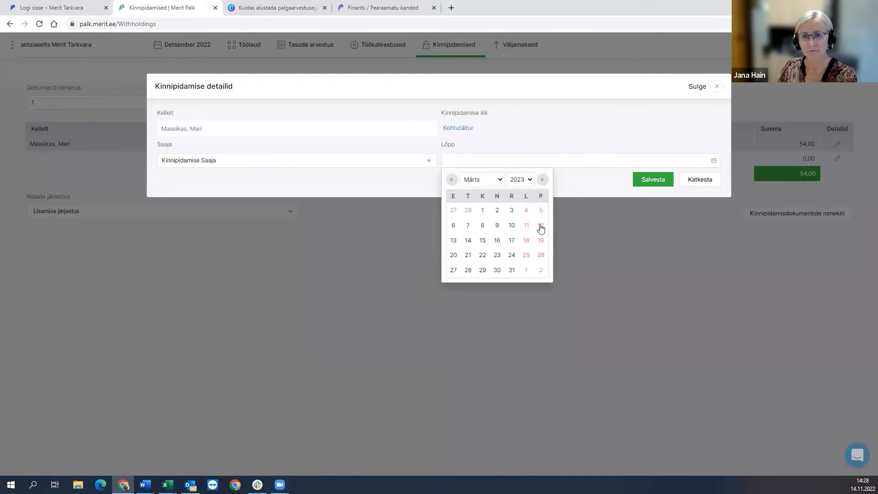
click(512, 270)
click(654, 179)
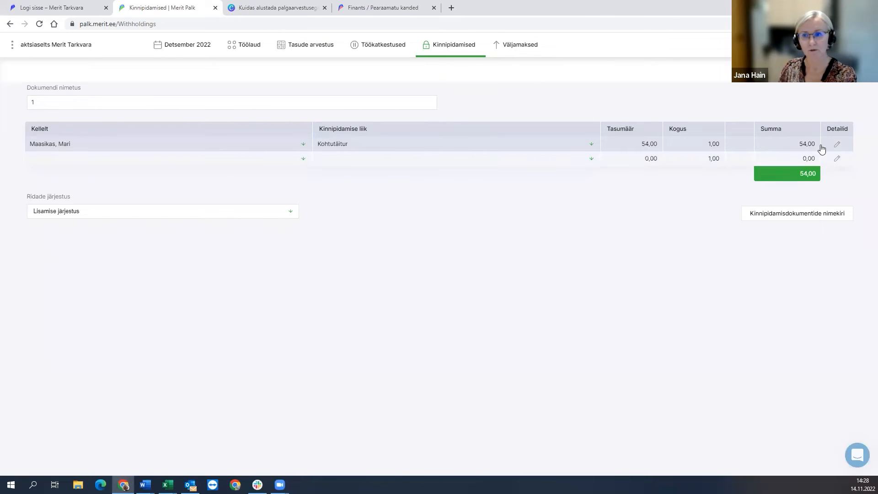
click(837, 144)
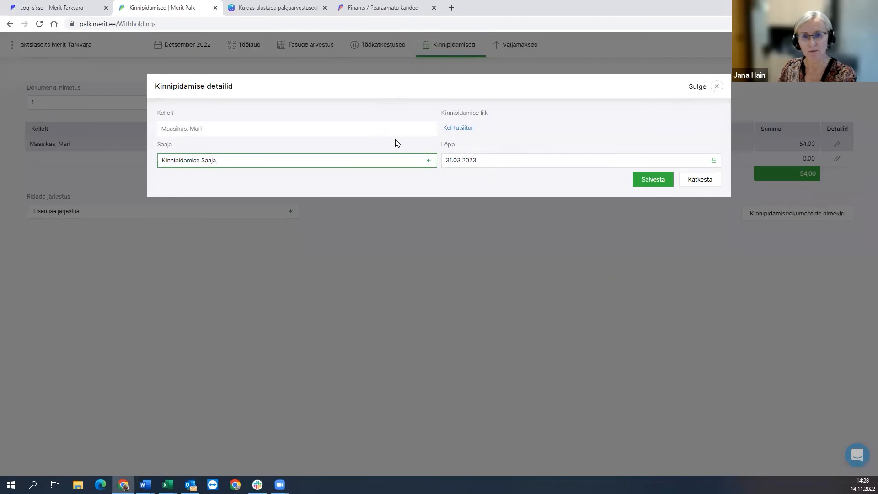
click(703, 182)
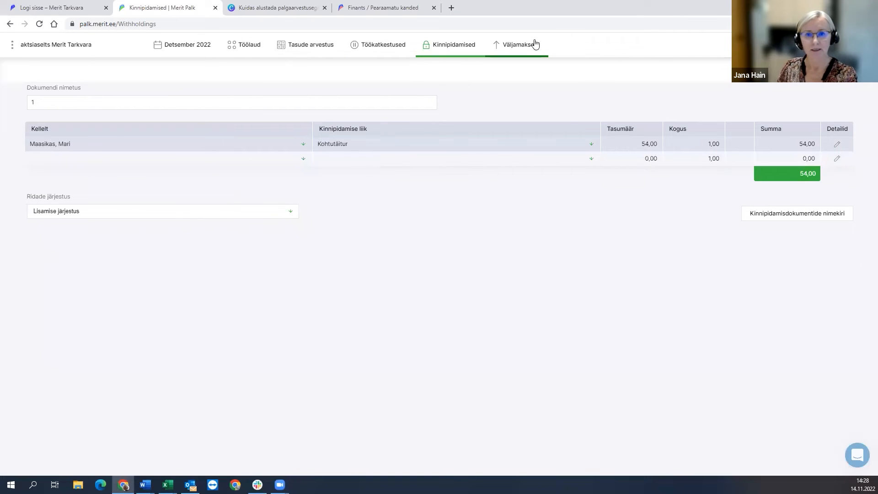
View the December 2022 payouts list (Väljamaksed) and dismiss the notice.
click(497, 50)
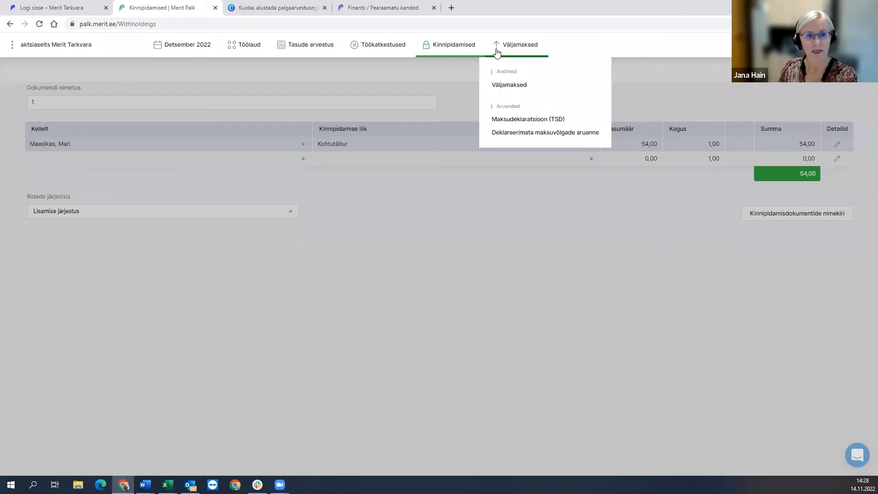
click(511, 85)
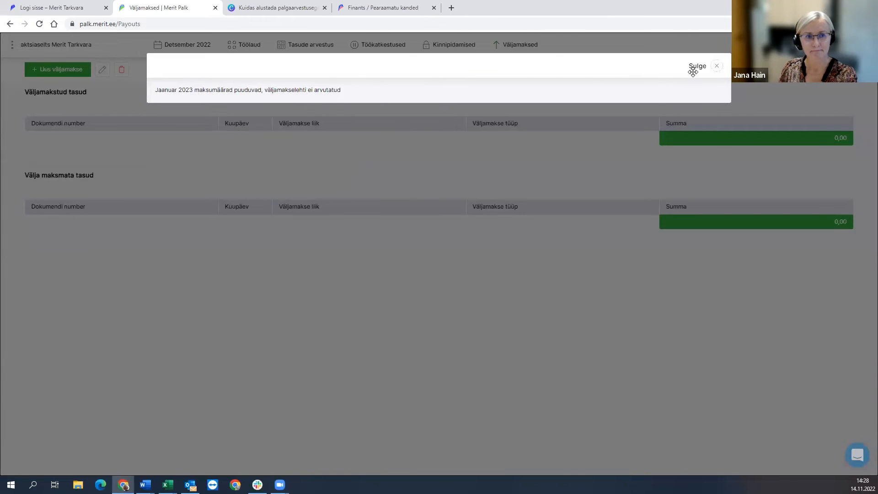
click(717, 66)
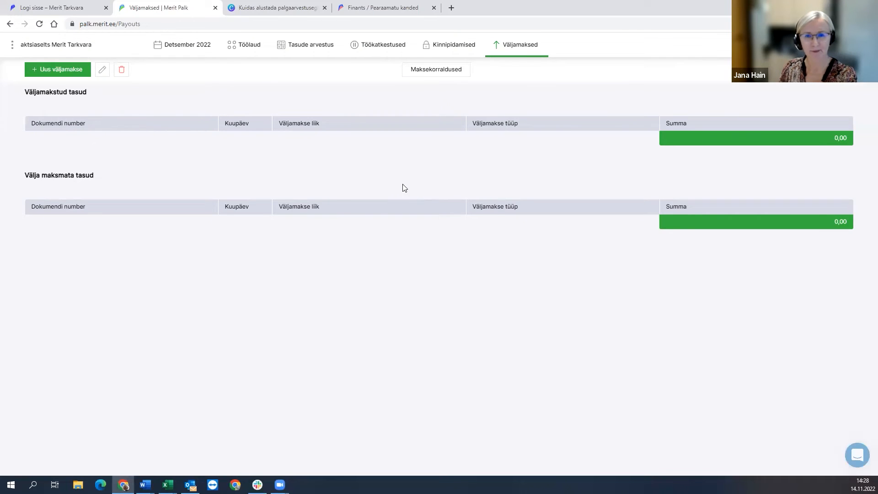
click(170, 46)
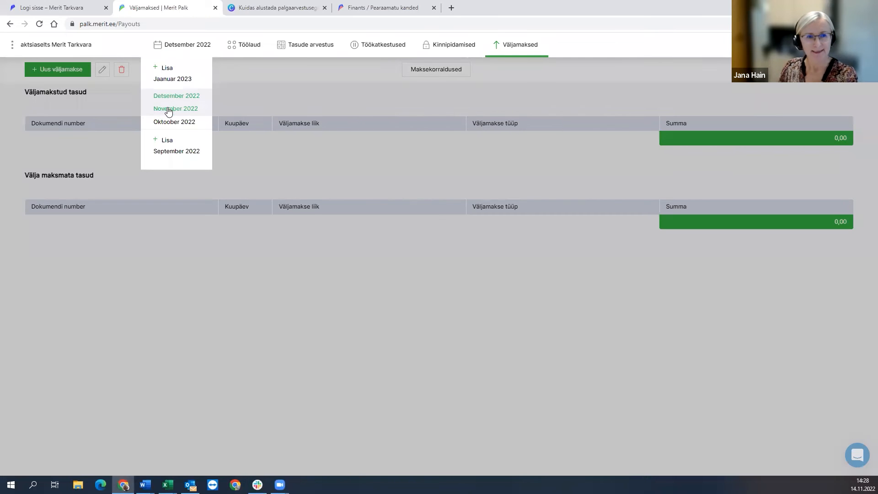
click(308, 88)
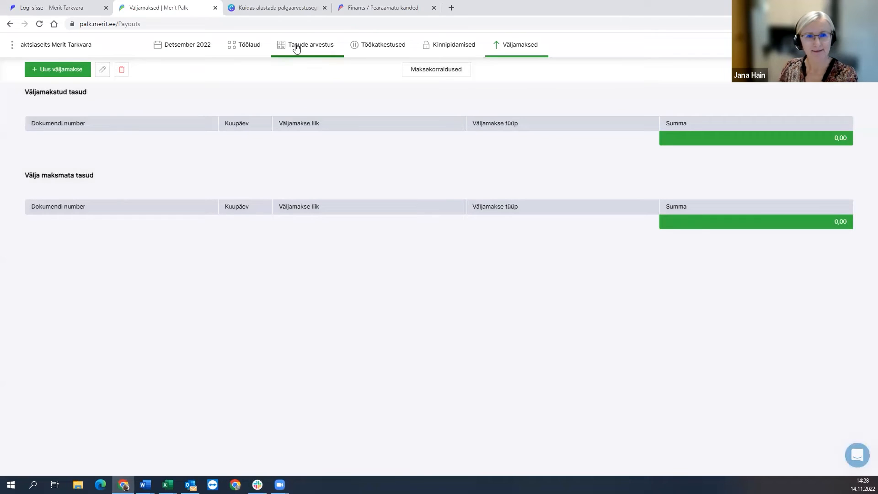
click(297, 48)
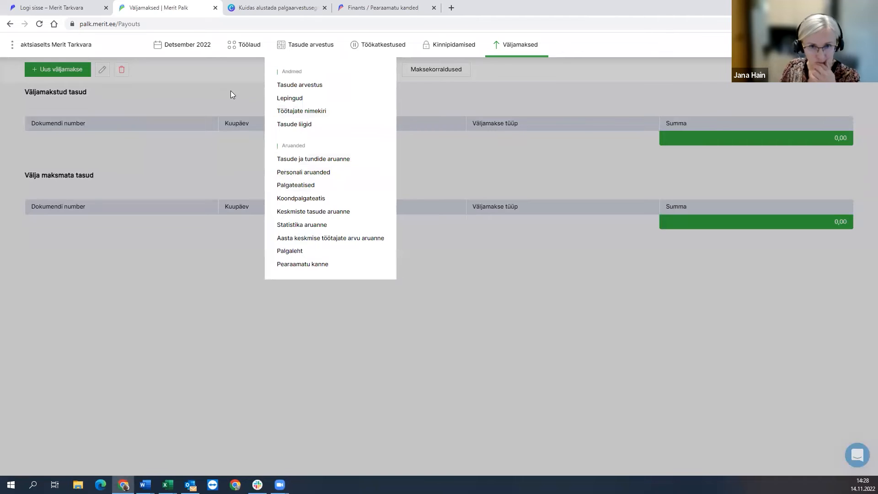
click(513, 46)
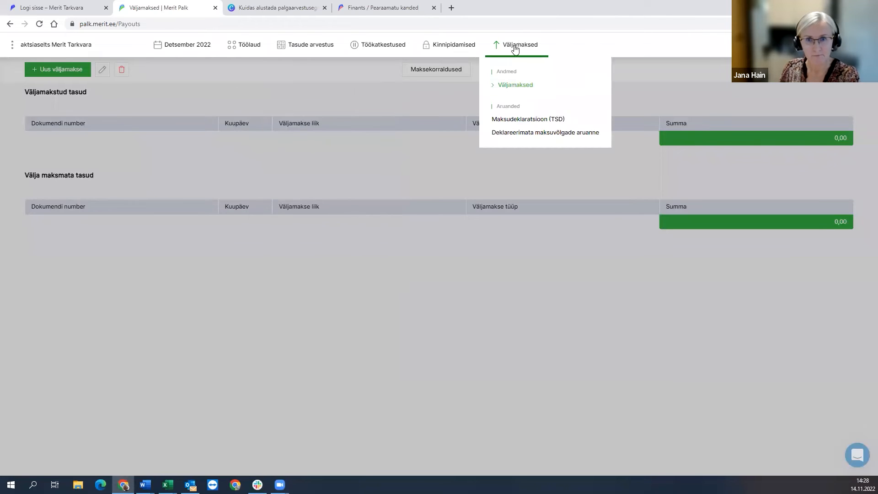
Reload the payroll period and return to the Detsember 2022 dashboard (Töölaud).
click(177, 45)
click(166, 110)
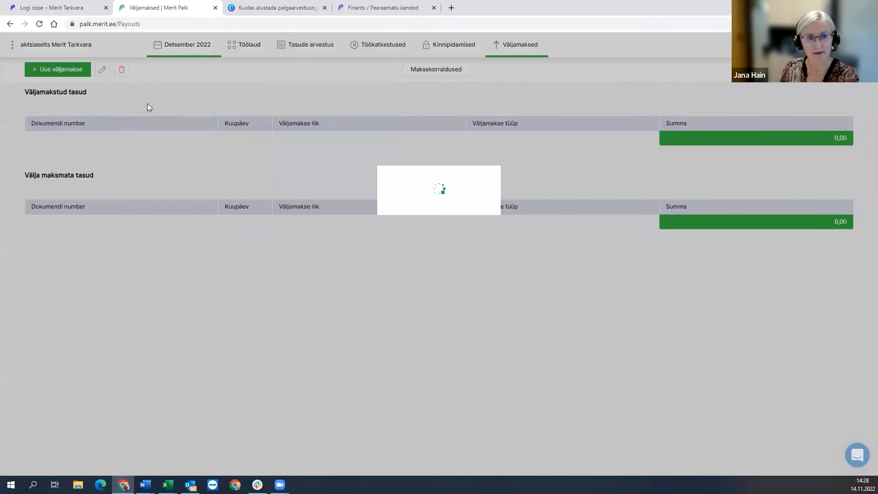
click(384, 296)
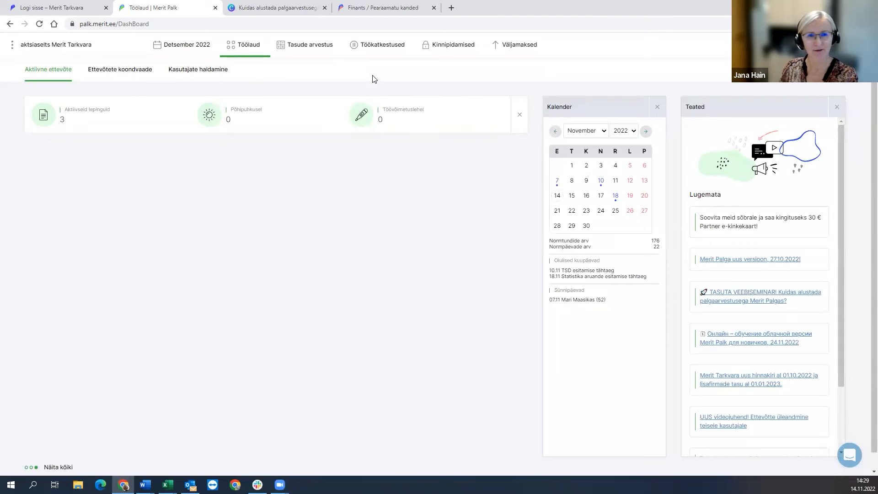
mouse_move(453, 47)
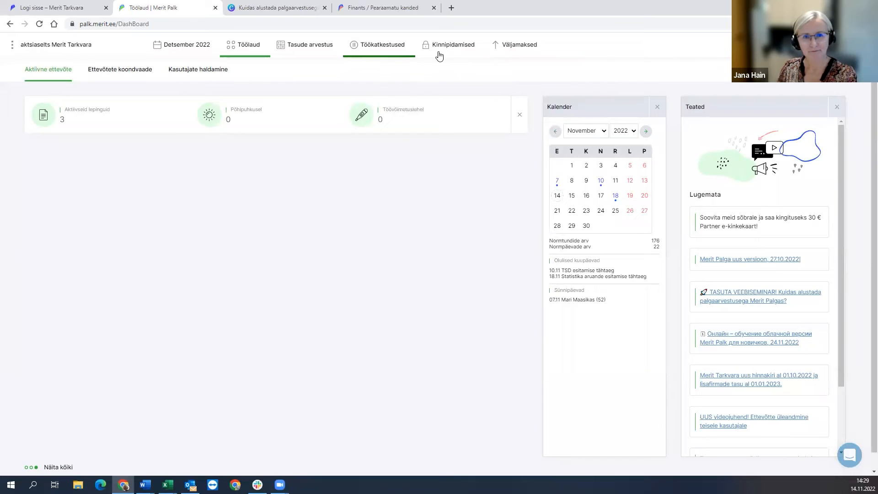
Switch the payroll period to November 2022 and open its payouts list (Väljamaksed).
double_click(520, 45)
click(437, 54)
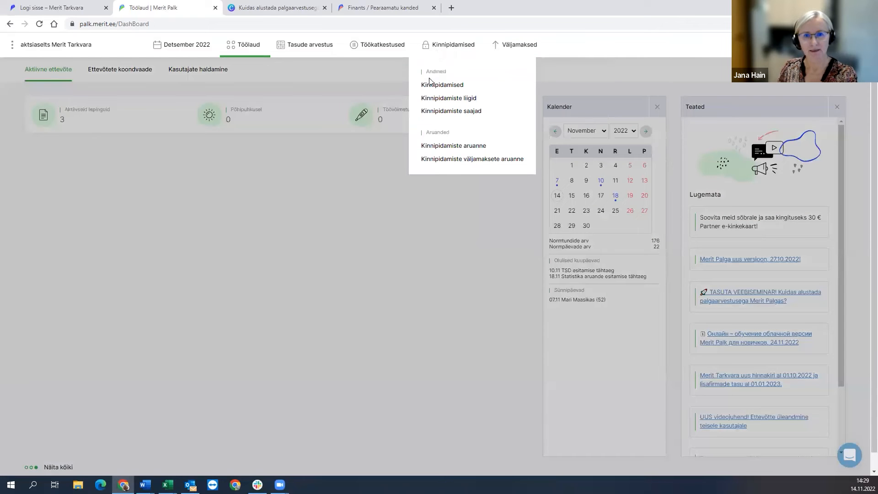
click(176, 45)
click(156, 111)
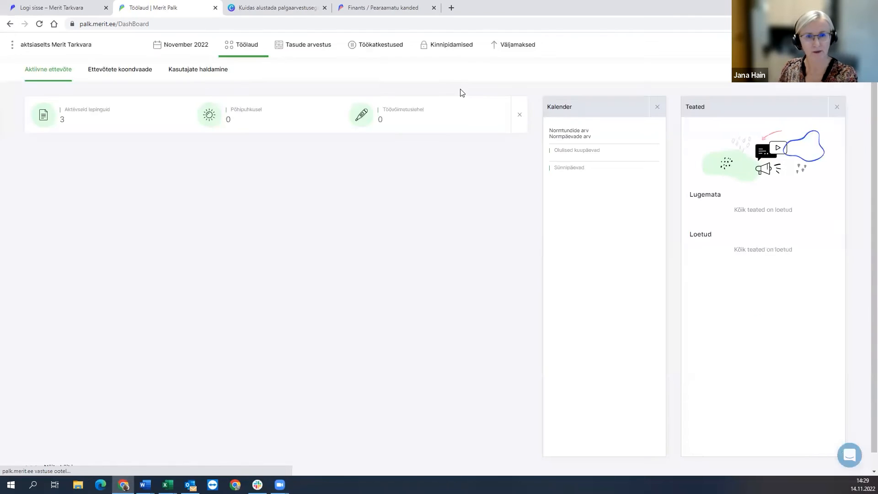
click(526, 45)
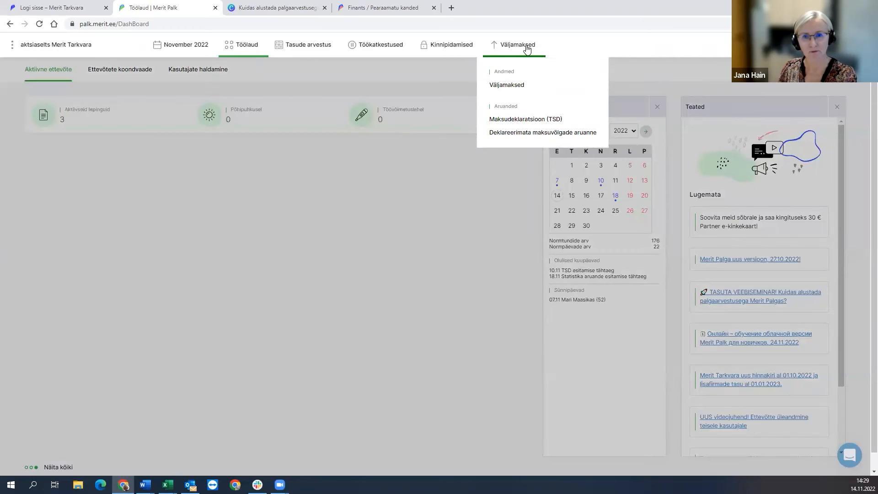
click(504, 84)
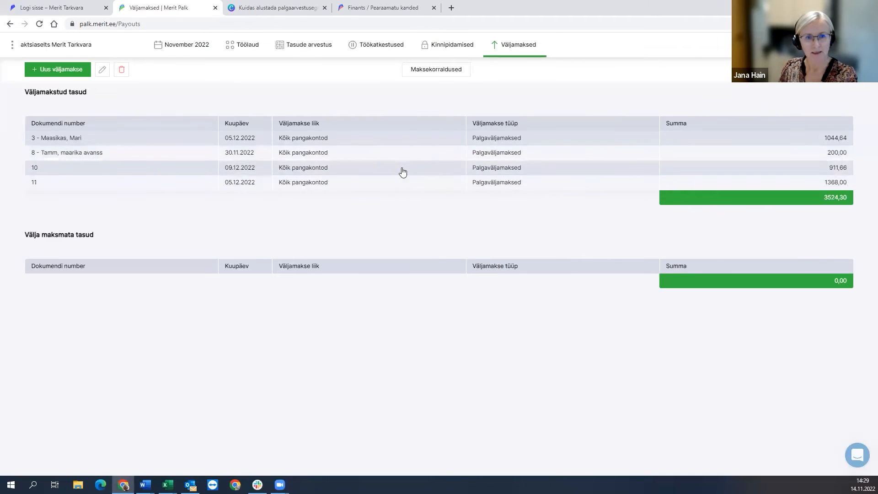
Delete the paid payout document 10 dated 09.12.2022.
click(402, 170)
click(124, 71)
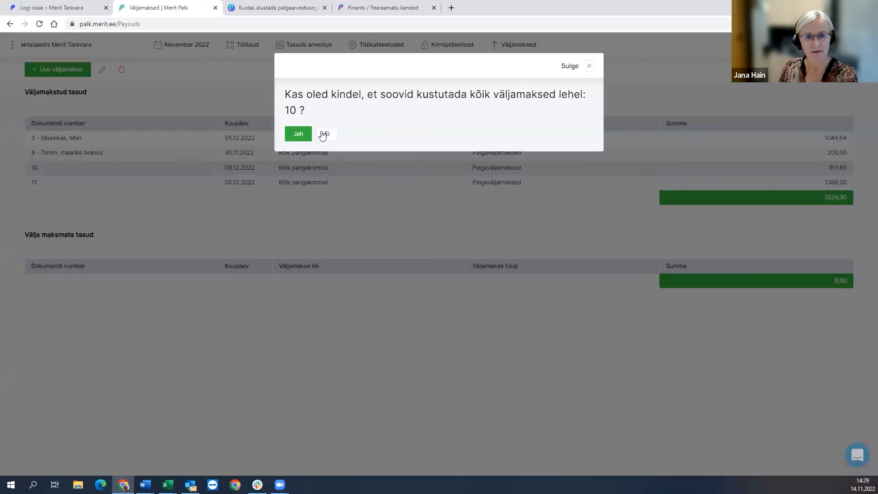
click(295, 132)
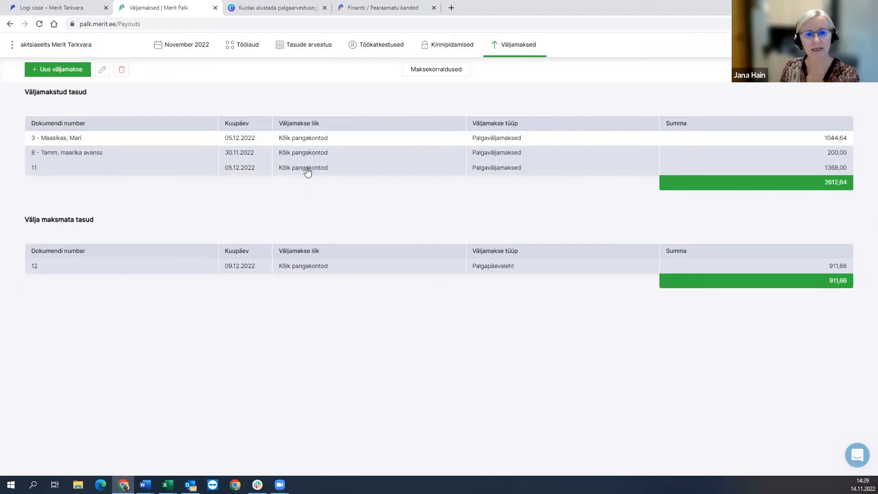
Review the advance payout document 8 dated 30.11.2022 and delete it.
double_click(320, 154)
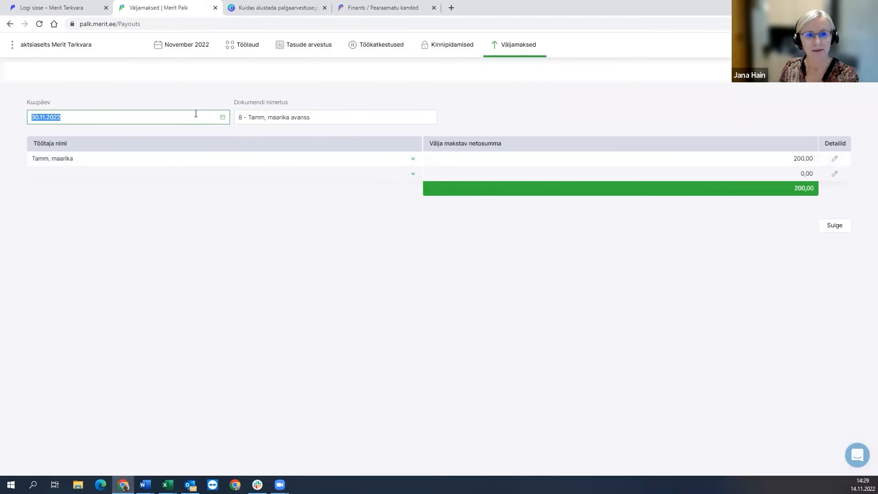
click(835, 222)
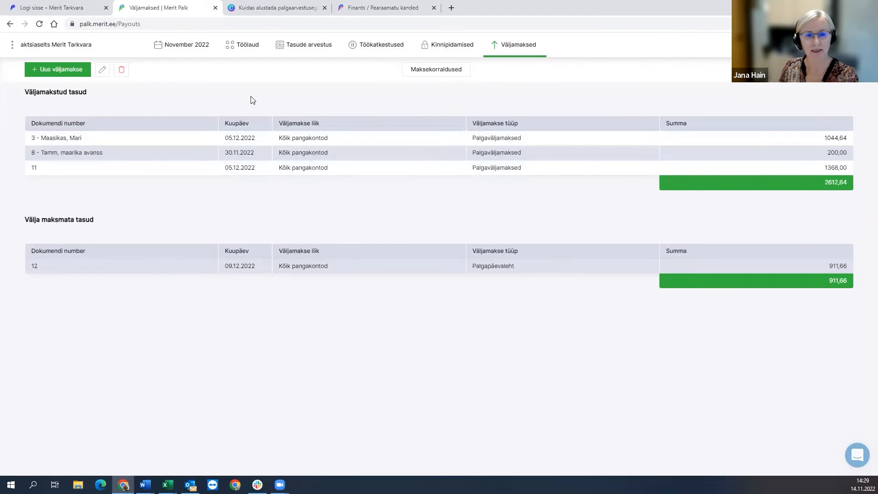
click(121, 69)
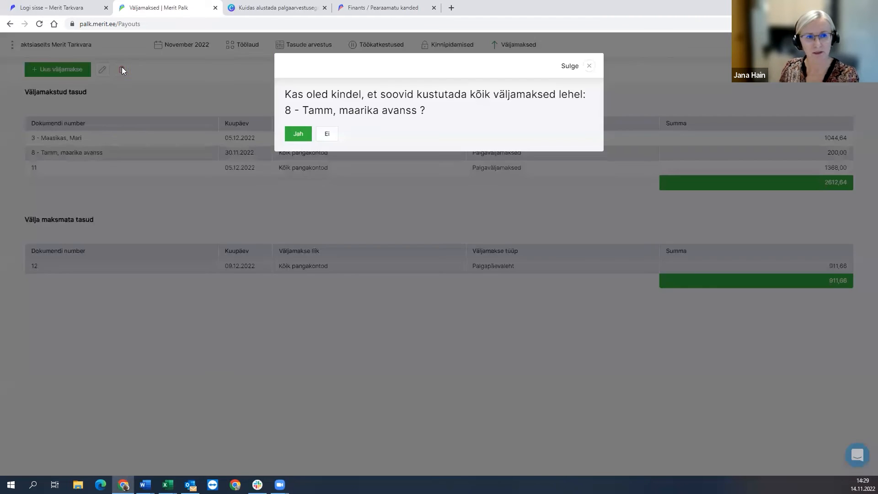
click(298, 134)
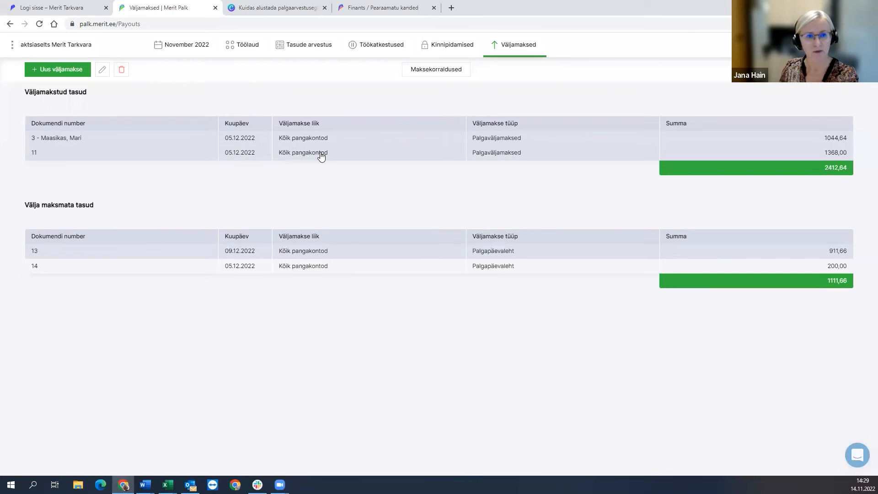
Delete payout document 11, then review and delete the remaining paid document 3, both dated 05.12.2022.
click(122, 69)
click(300, 134)
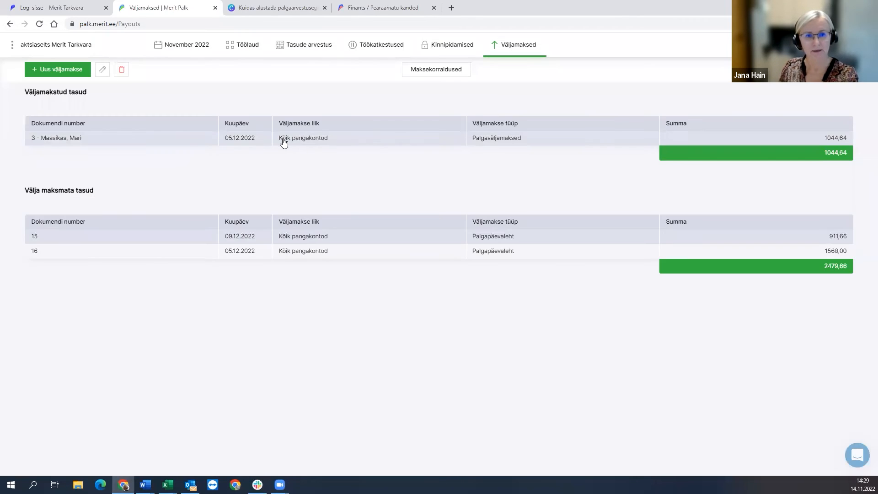
double_click(283, 139)
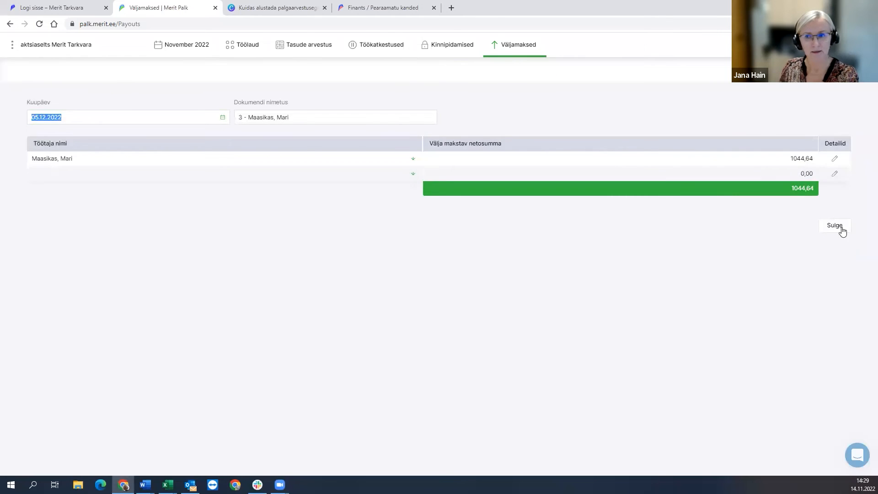
click(842, 229)
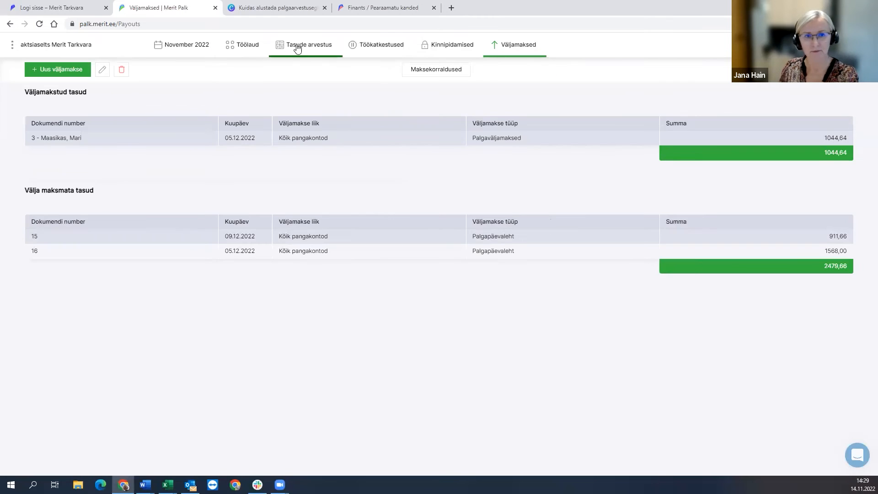
click(121, 70)
click(296, 135)
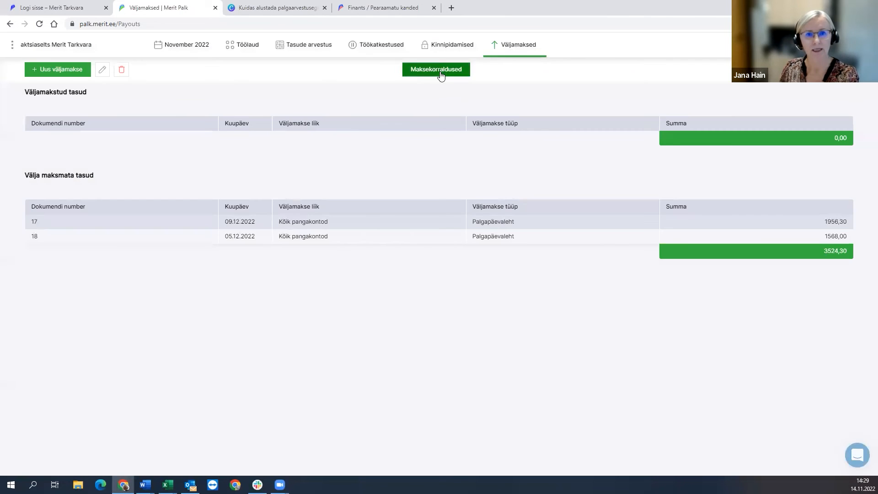
Add a November 2022 withholding of type Kohtutäitur for the first listed employee with a rate (Tasumäär) of 54.
click(442, 45)
click(429, 87)
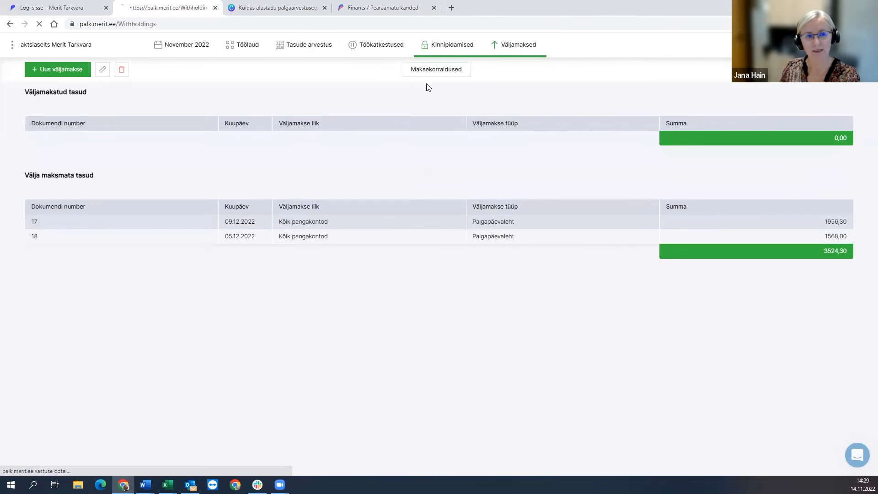
click(104, 145)
click(50, 159)
click(365, 144)
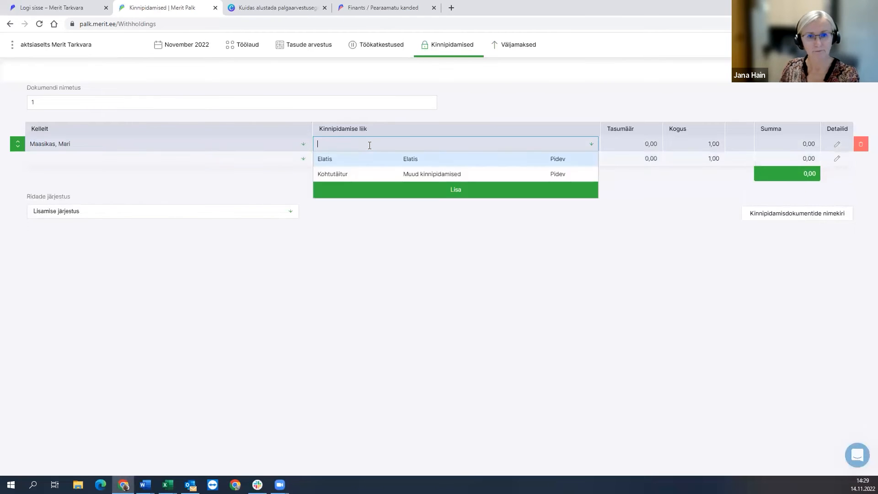
click(342, 174)
text(54)
key(Tab)
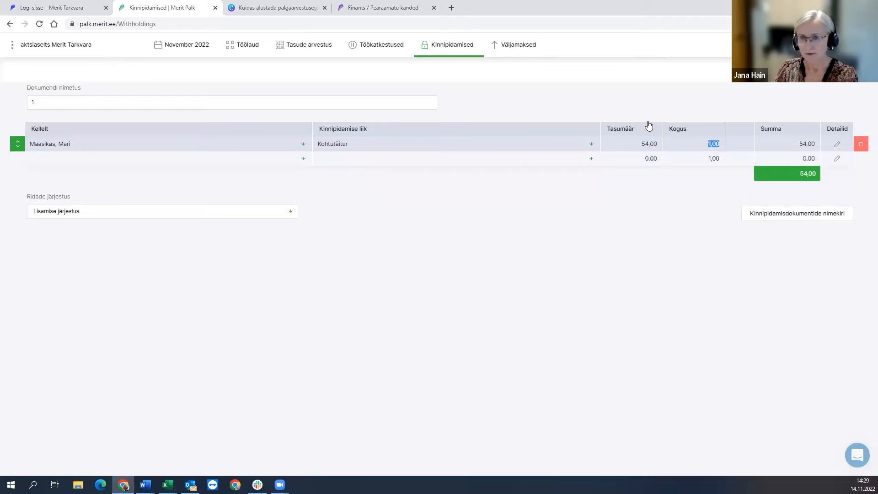
Set the withholding's recipient (Saaja) to Kinnipidamise Saaja and its end date (Lõpp) to 31.03.2023, and save the details.
click(839, 145)
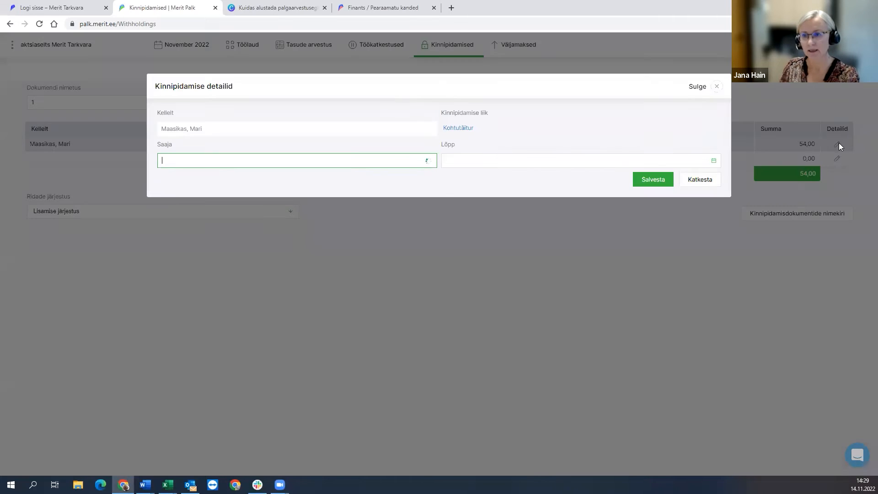
click(398, 160)
click(198, 174)
click(514, 160)
click(714, 160)
click(542, 180)
click(542, 180)
click(542, 180)
click(542, 180)
click(512, 270)
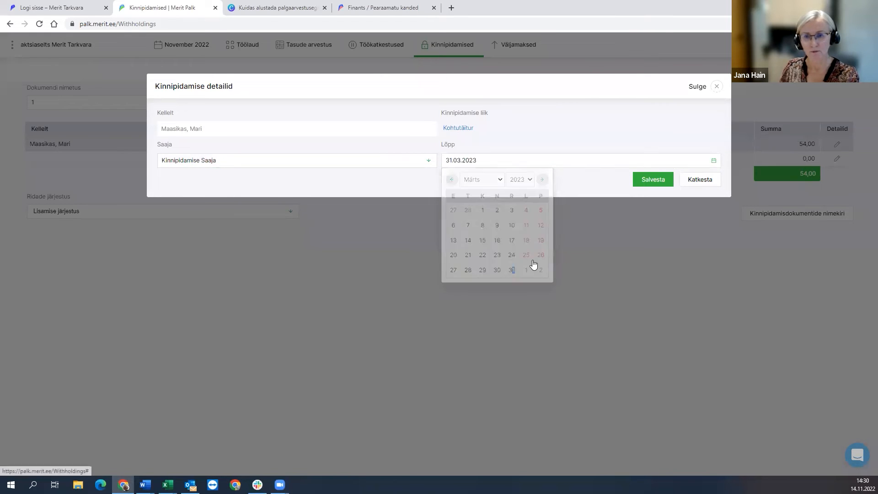
click(653, 179)
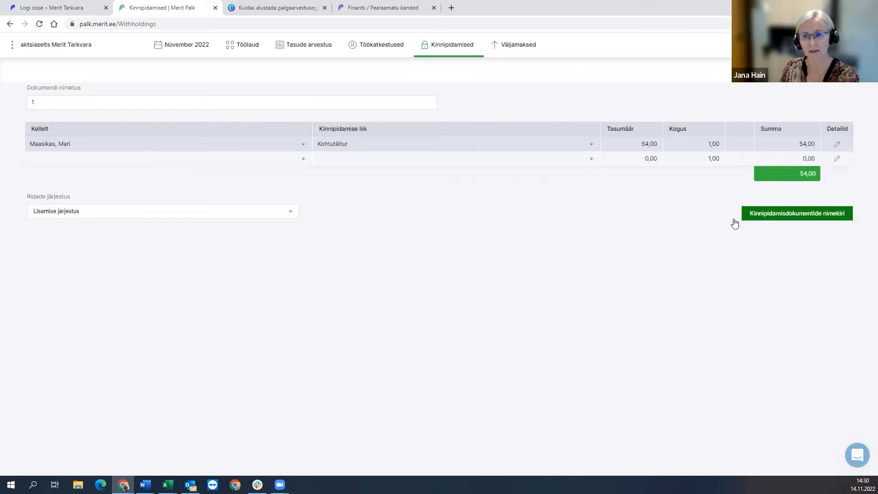
Open the payouts list and review the first employee's payout details in unpaid document 19, including the Kohtutäitur withholding.
click(522, 48)
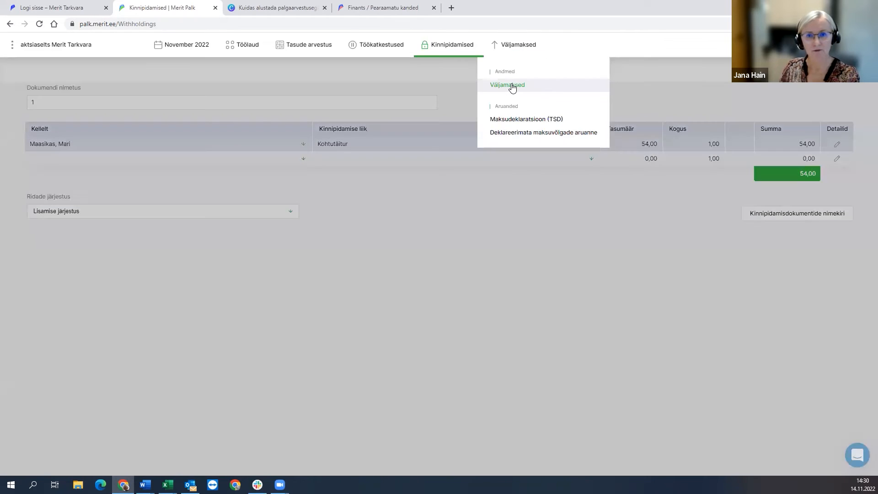
click(511, 86)
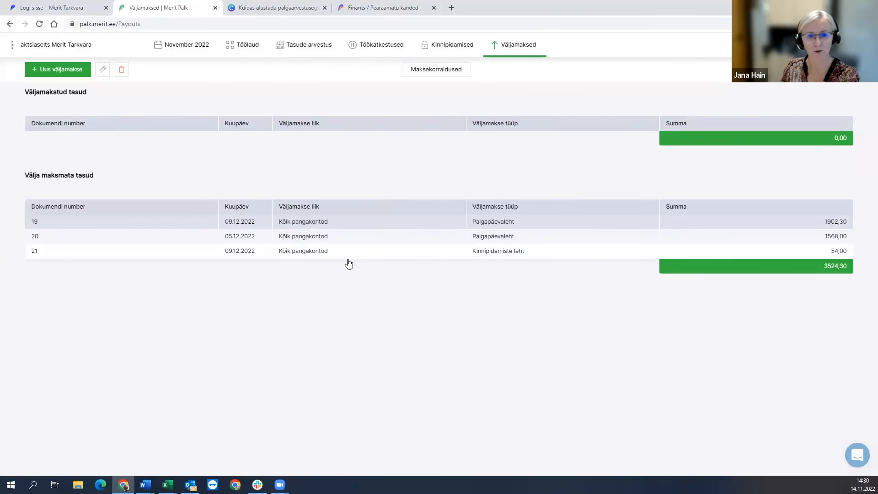
double_click(359, 226)
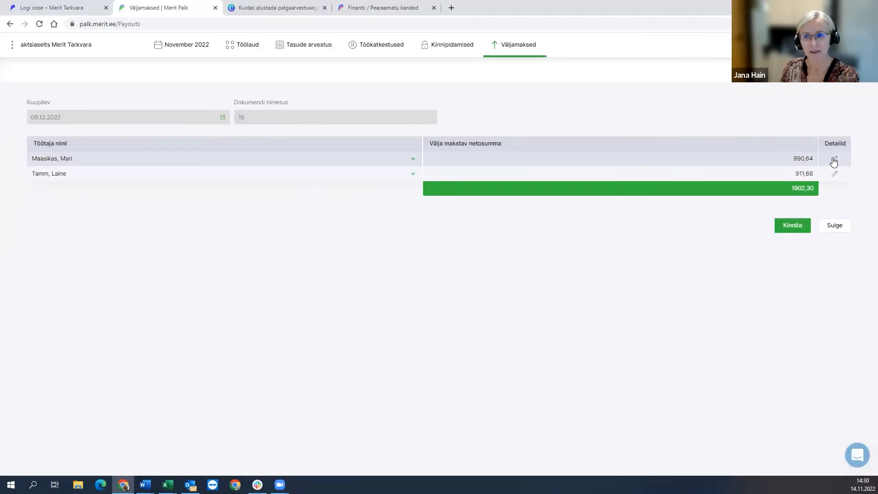
click(835, 159)
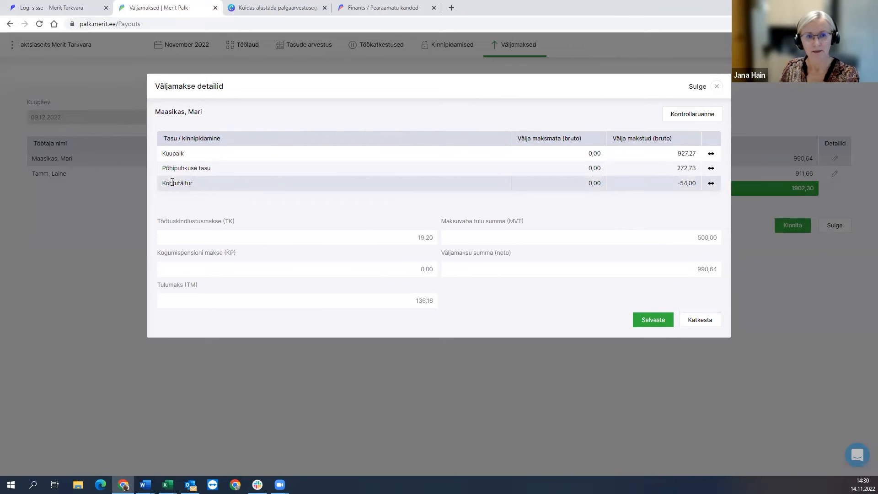
click(717, 86)
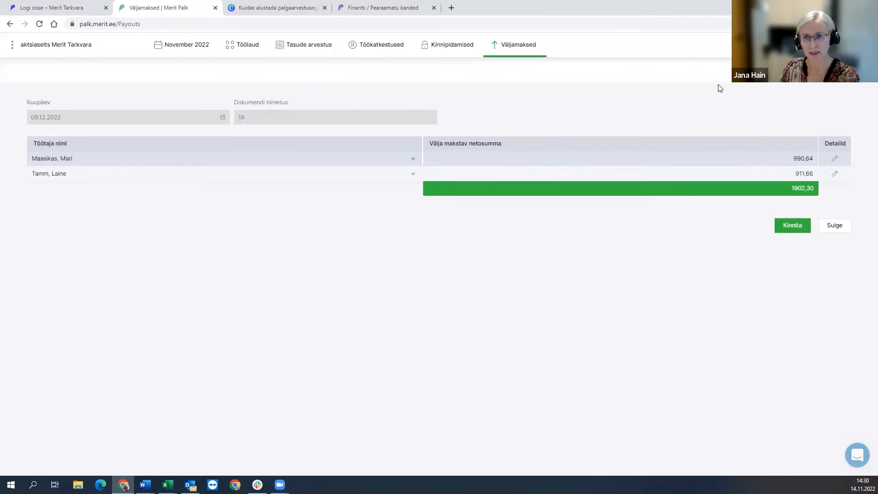
click(829, 226)
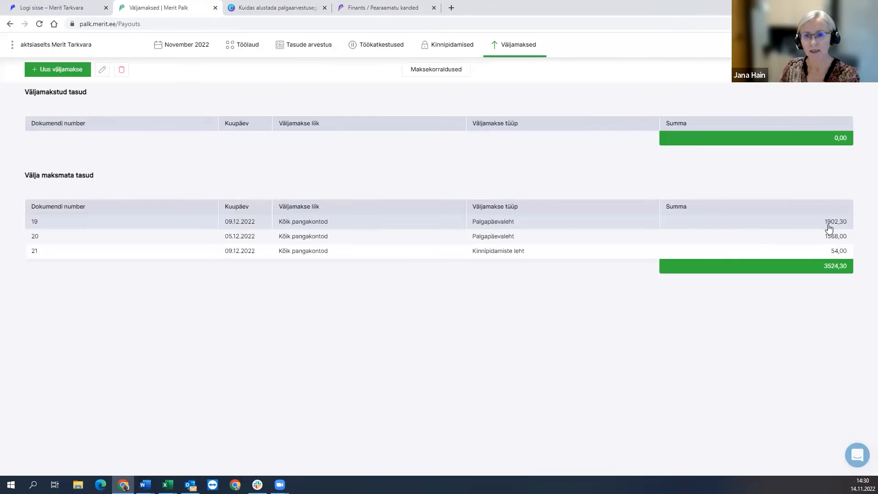
Review the recipient's payout details in the unpaid withholding sheet (Kinnipidamiste leht), document 21.
double_click(515, 253)
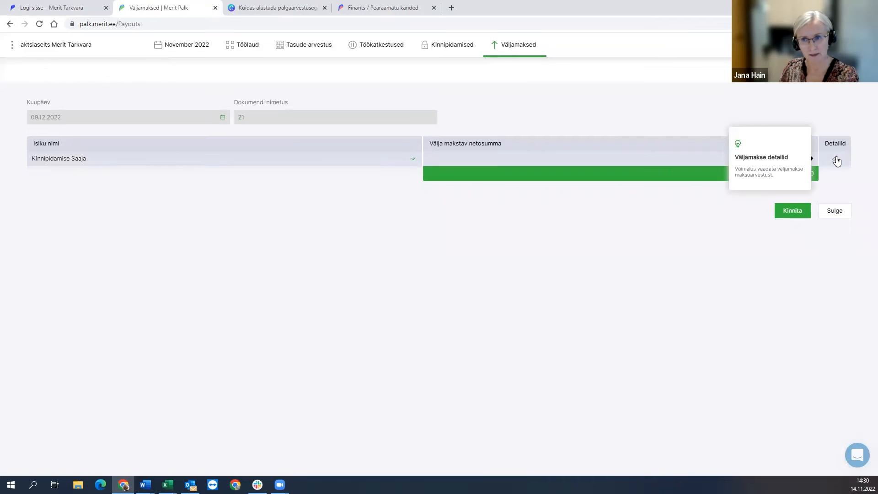
click(834, 159)
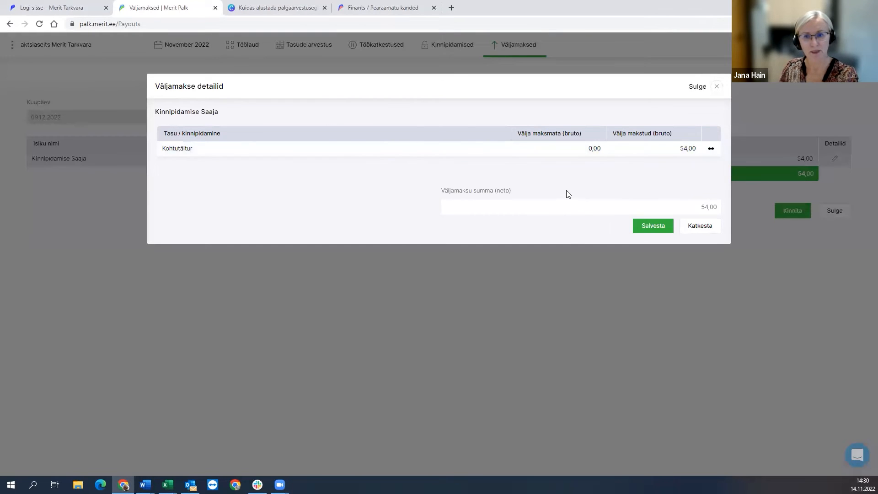
click(700, 226)
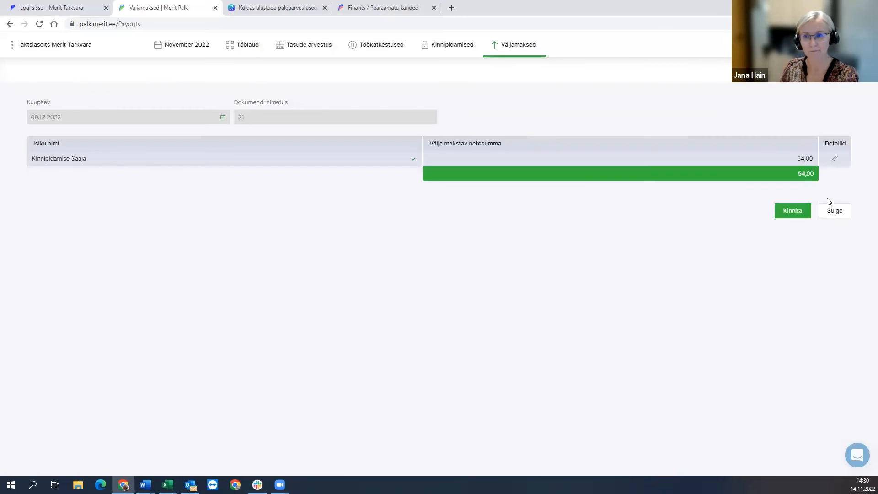
click(833, 214)
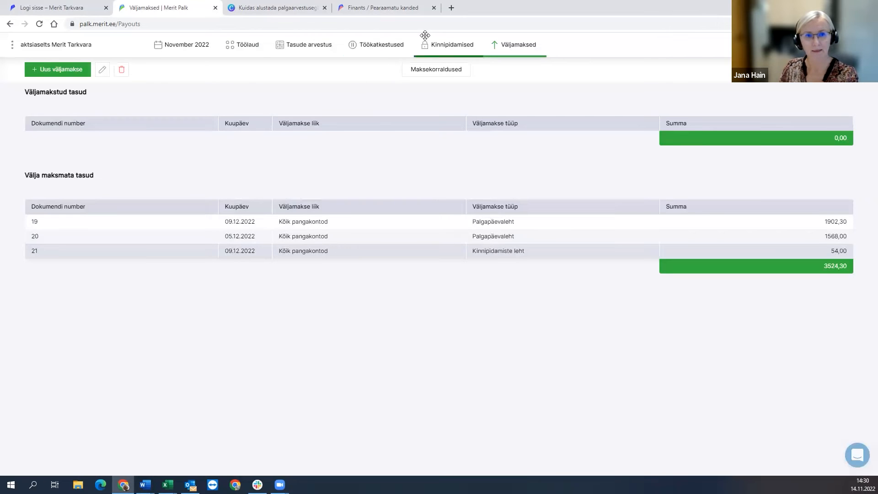
Open the vacations and absences list and start a new vacation compensation (Puhkusekompensatsioon).
click(366, 45)
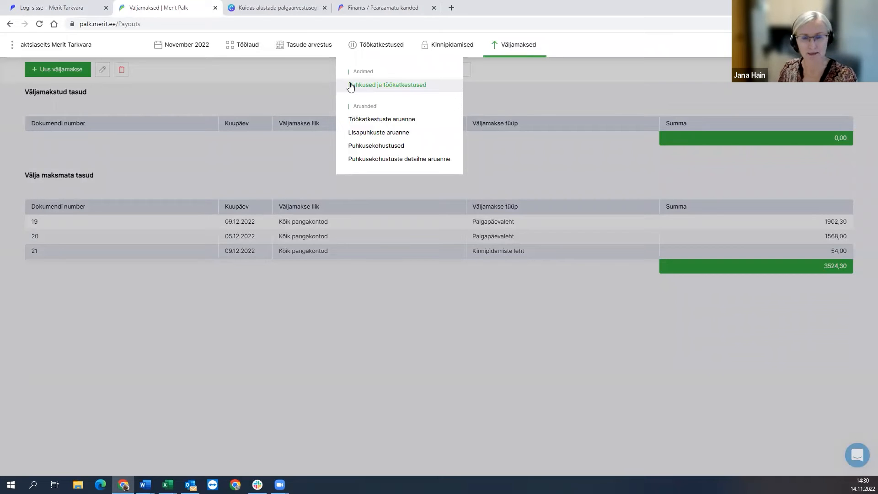
click(377, 47)
click(359, 48)
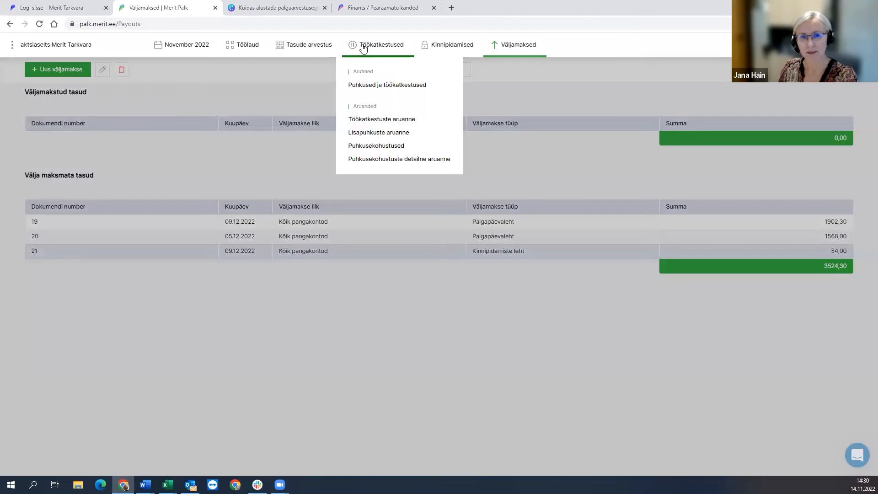
click(373, 89)
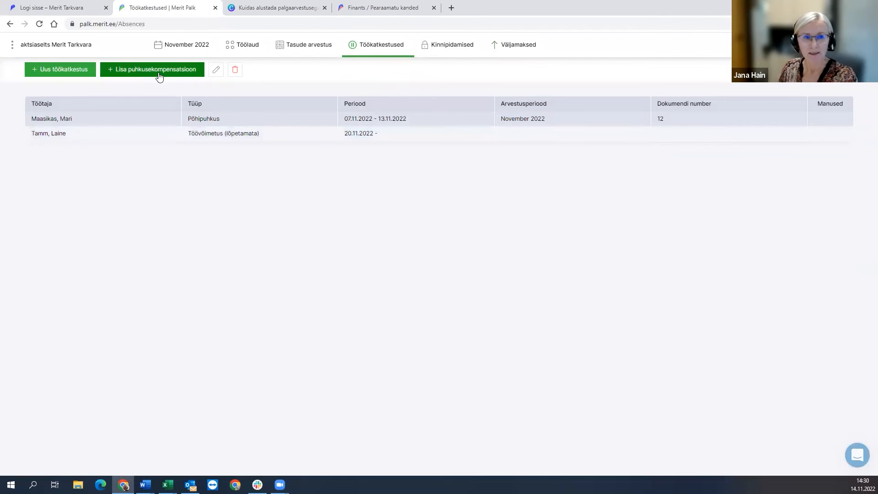
mouse_move(383, 49)
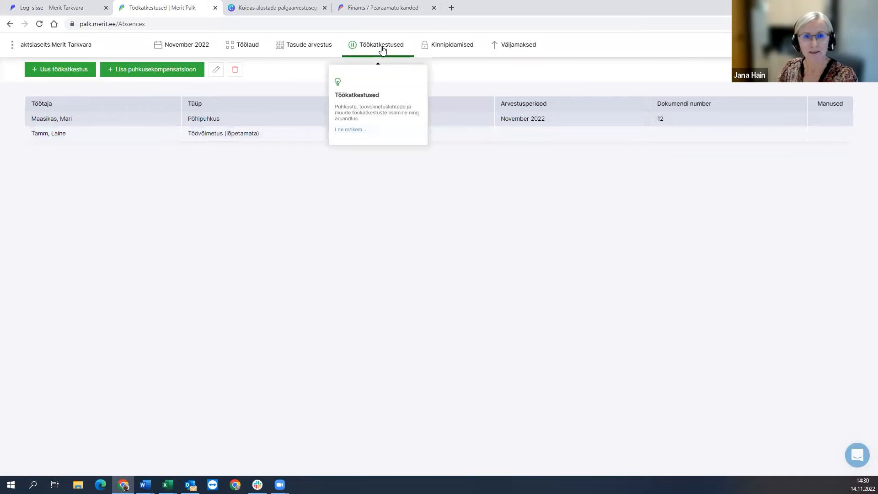
click(150, 74)
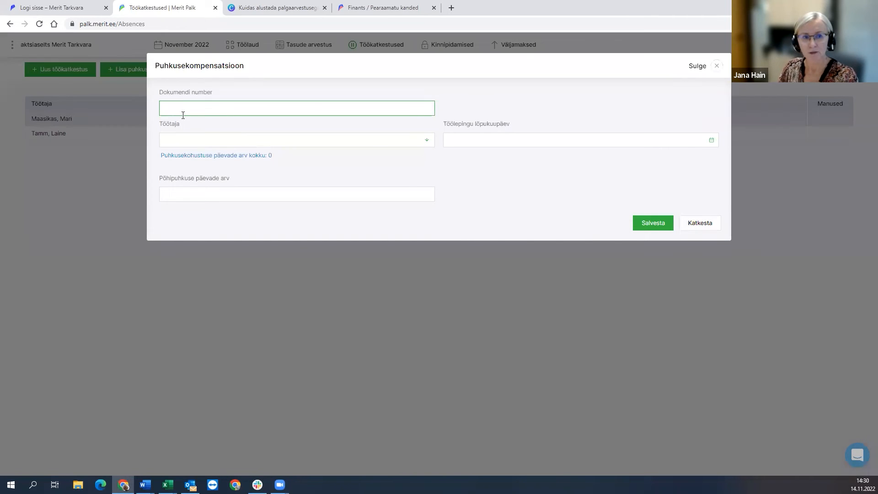
Try to save the vacation compensation for the third listed employee with the contract end date (Töölepingu lõpukuupäev) 30.11.2022.
click(200, 140)
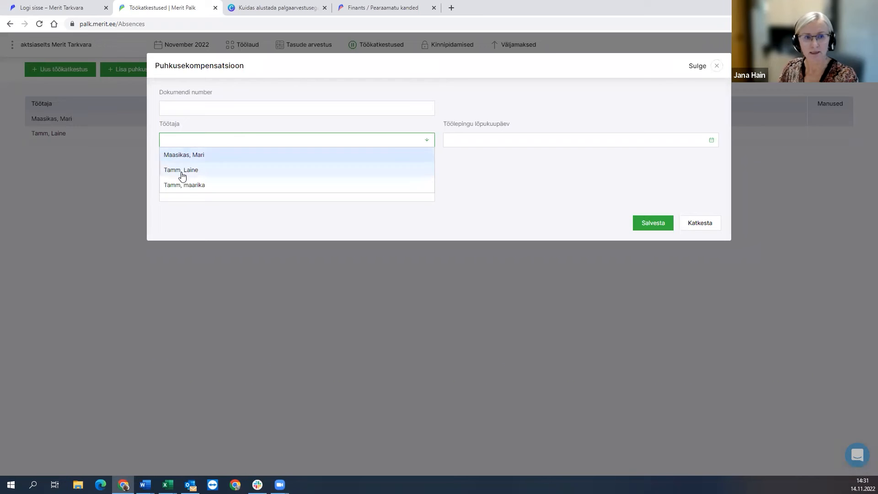
click(185, 184)
click(493, 140)
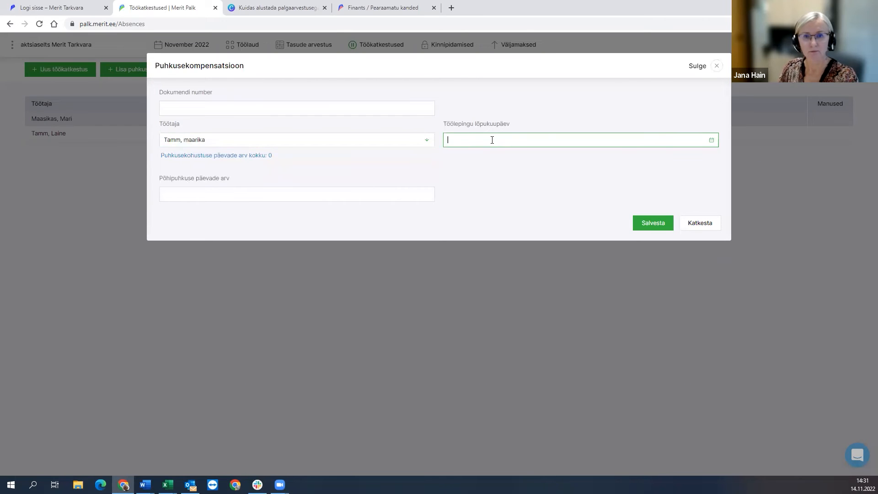
click(712, 140)
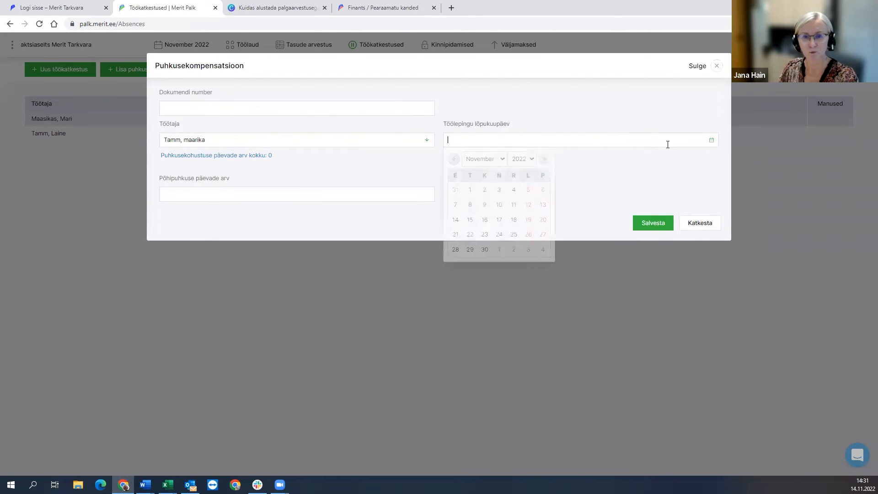
click(483, 250)
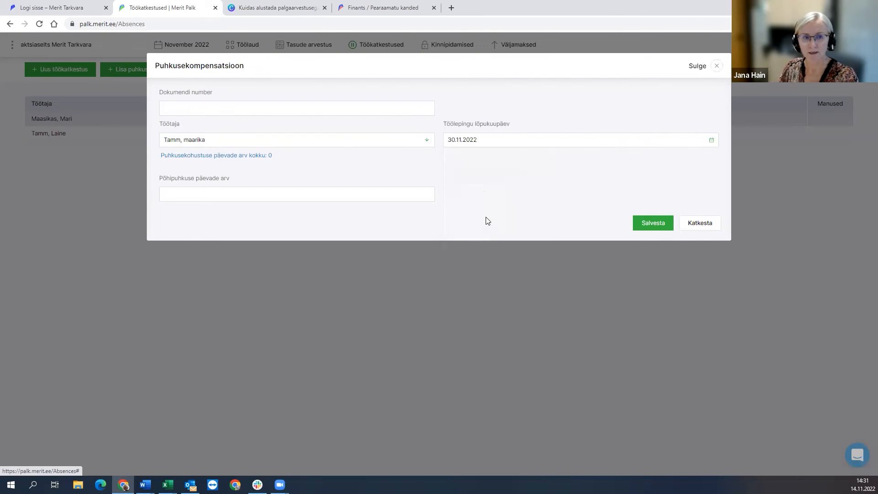
click(647, 224)
click(590, 67)
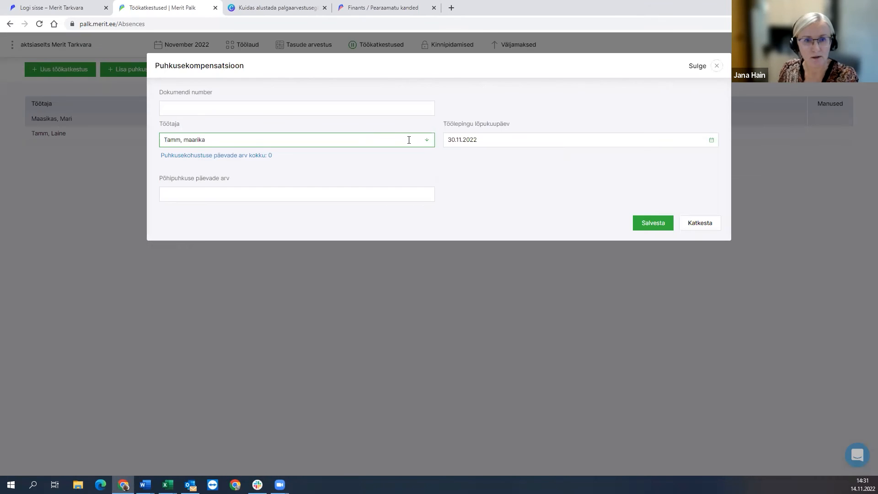
Switch the vacation compensation to the second listed employee and save it with the calculated vacation days.
click(418, 140)
click(191, 171)
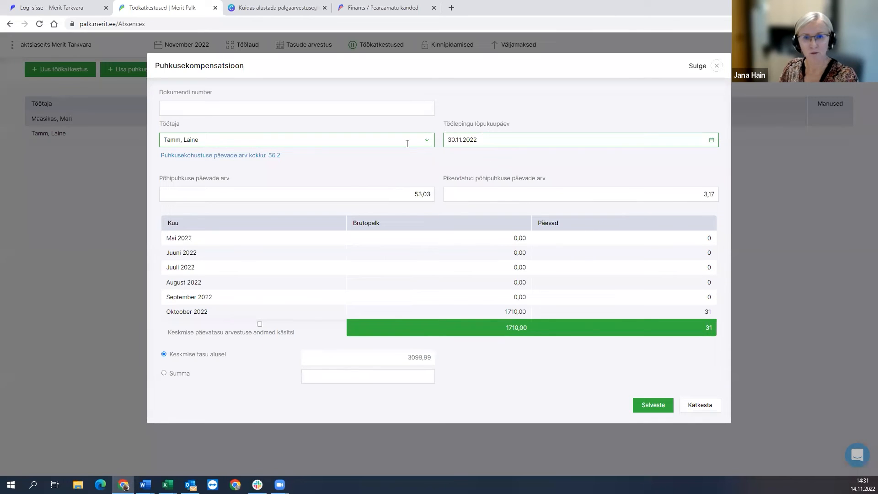
click(393, 194)
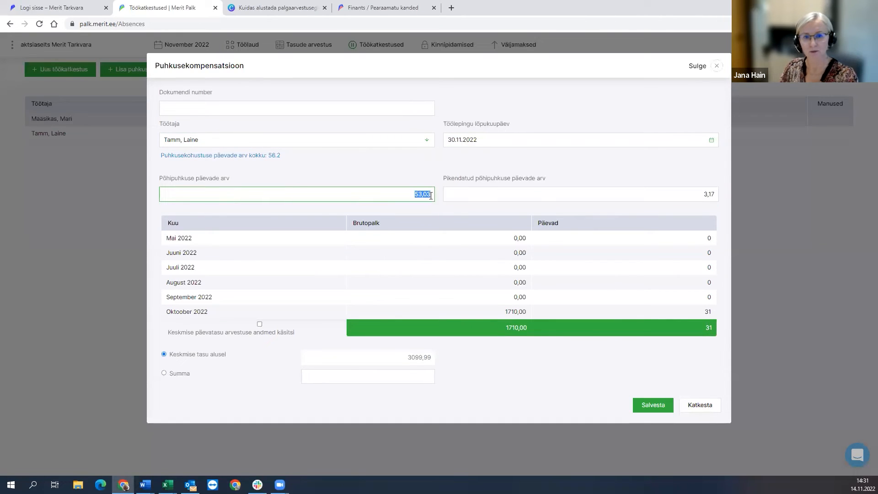
click(648, 407)
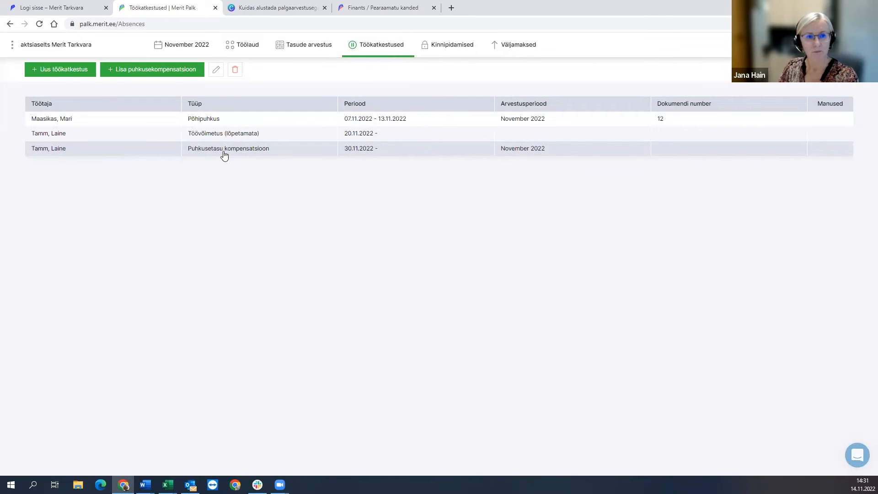
Check the end date (Lõpp) in the second listed employee's employment contract, and save the contract.
click(313, 45)
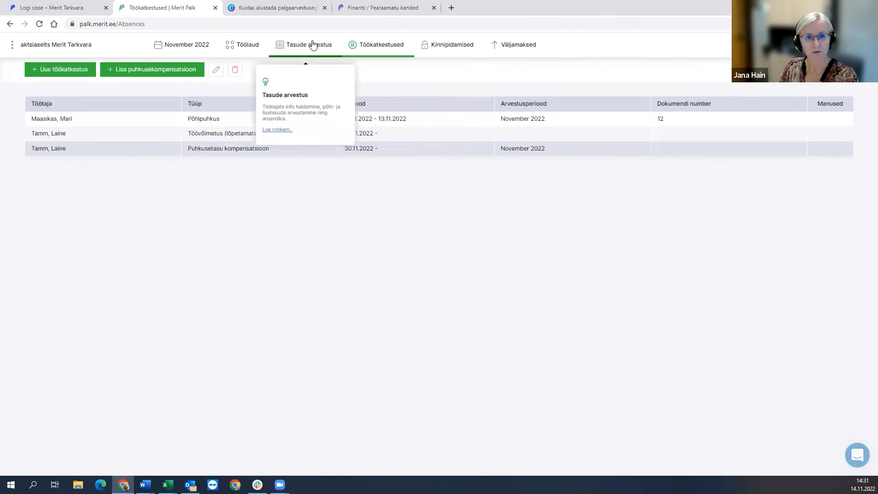
click(313, 45)
click(292, 99)
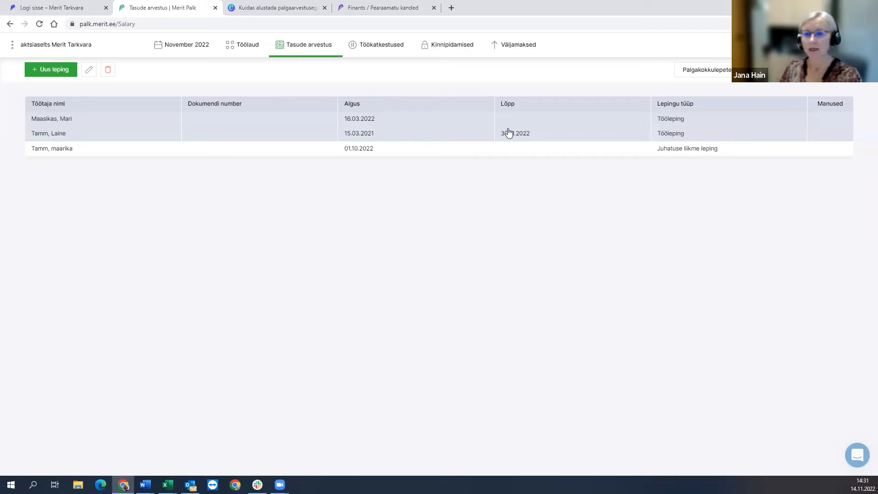
click(220, 136)
double_click(220, 136)
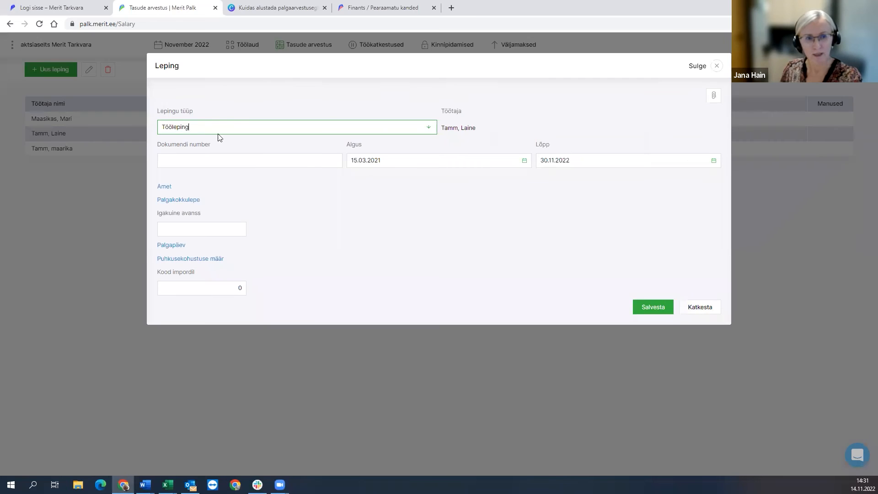
click(598, 163)
double_click(592, 164)
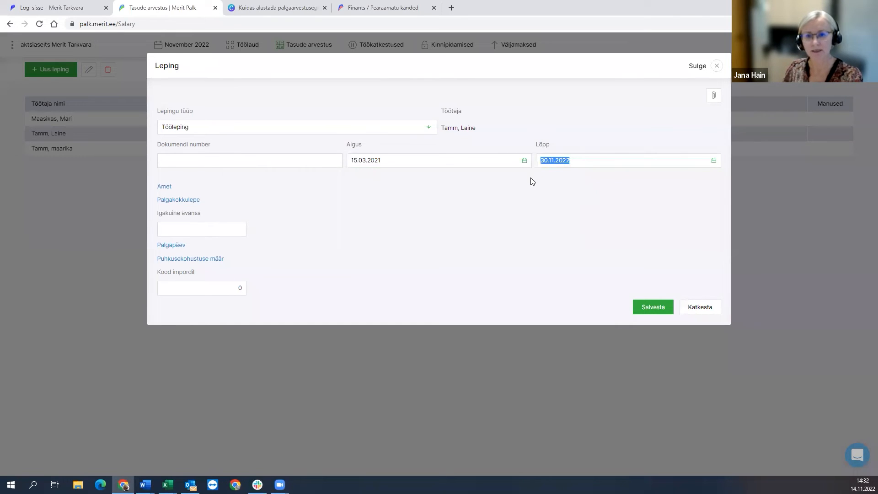
click(665, 309)
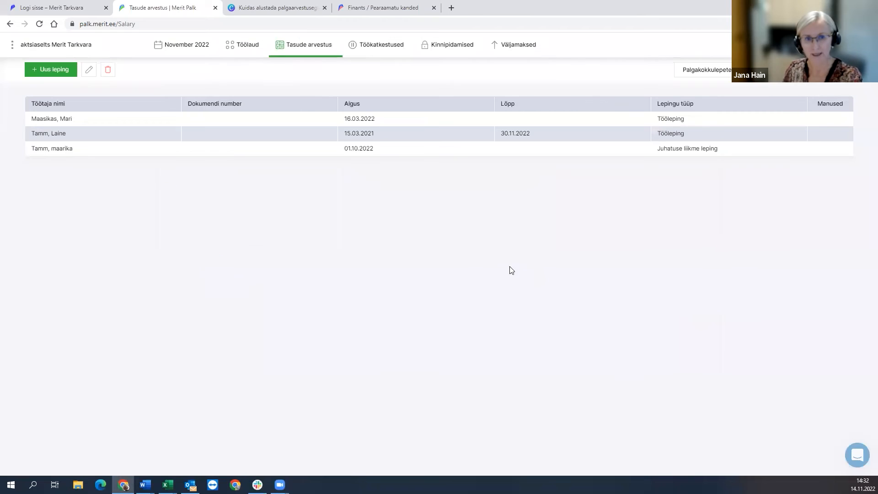
double_click(359, 151)
click(553, 166)
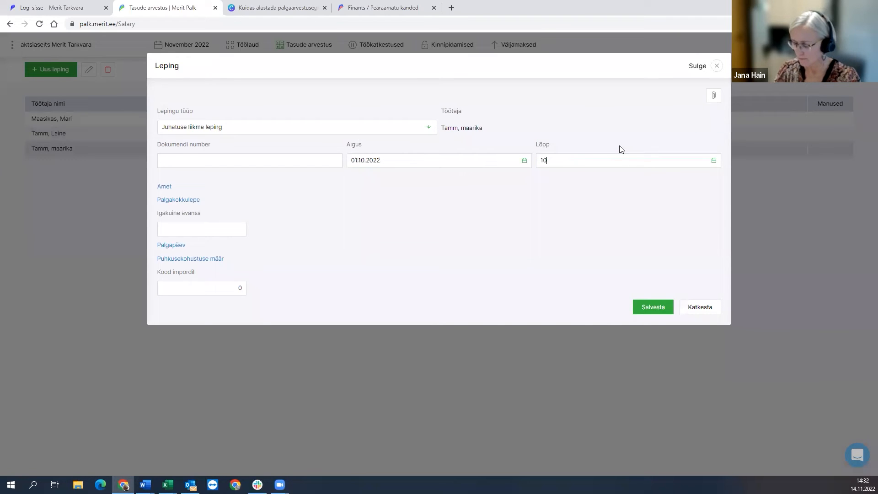
key(Tab)
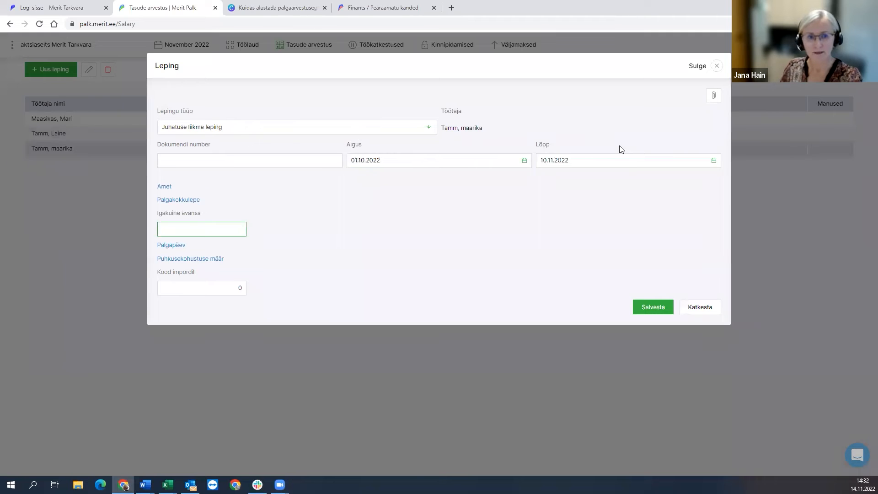
drag(584, 160, 484, 159)
key(Delete)
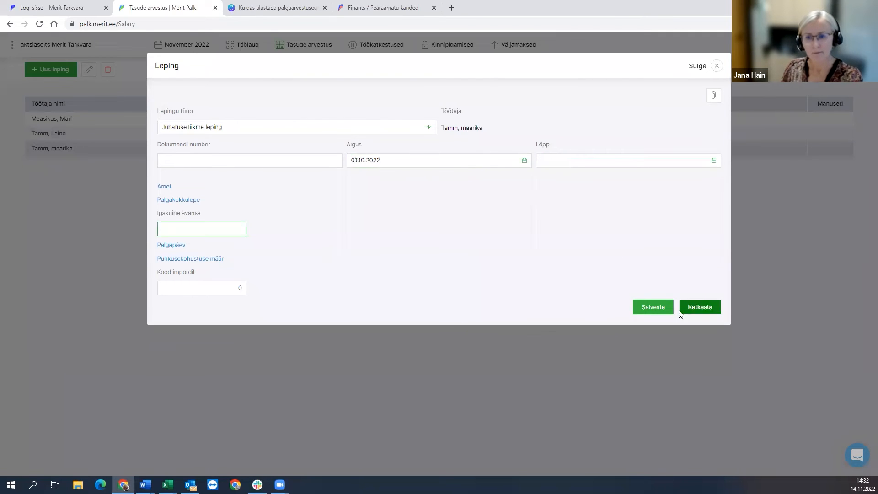
click(655, 307)
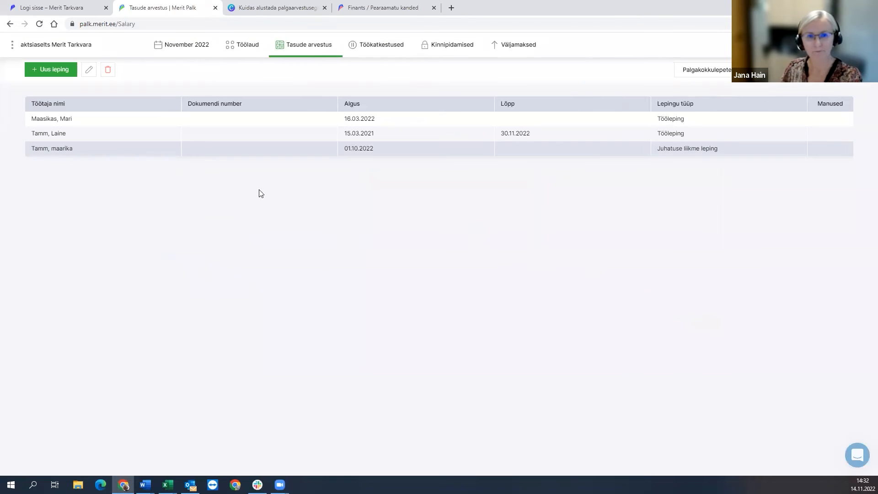
Set the end date (Lõpp) of the first listed employee's employment contract to 20.11.2022.
double_click(155, 128)
click(585, 159)
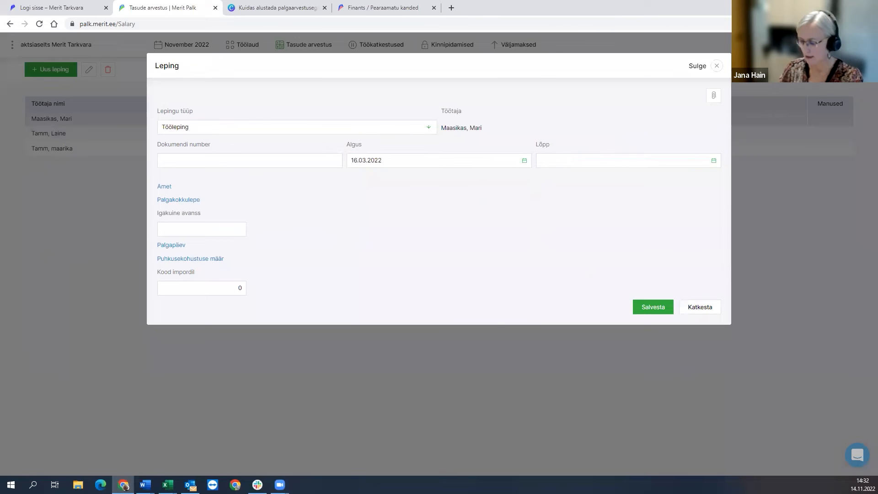
key(Tab)
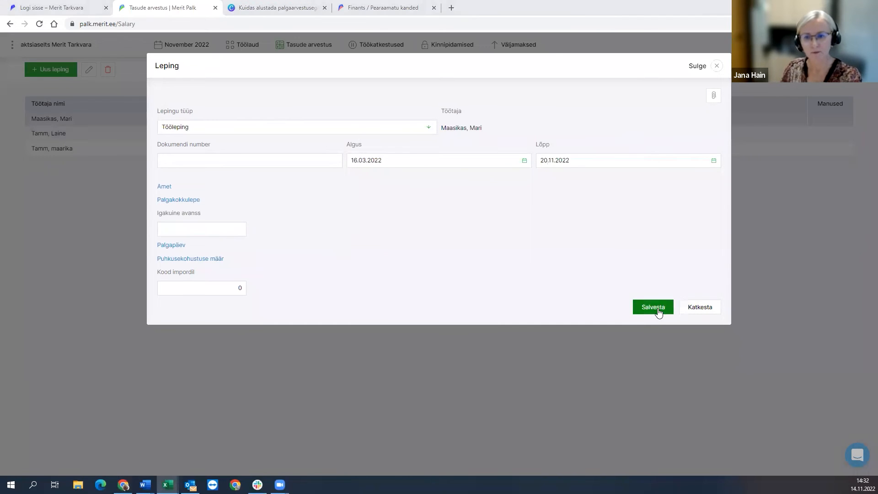
Save the employment contract with end date 20.11.2022, accept the holiday compensation calculation and cancel it without saving.
click(654, 308)
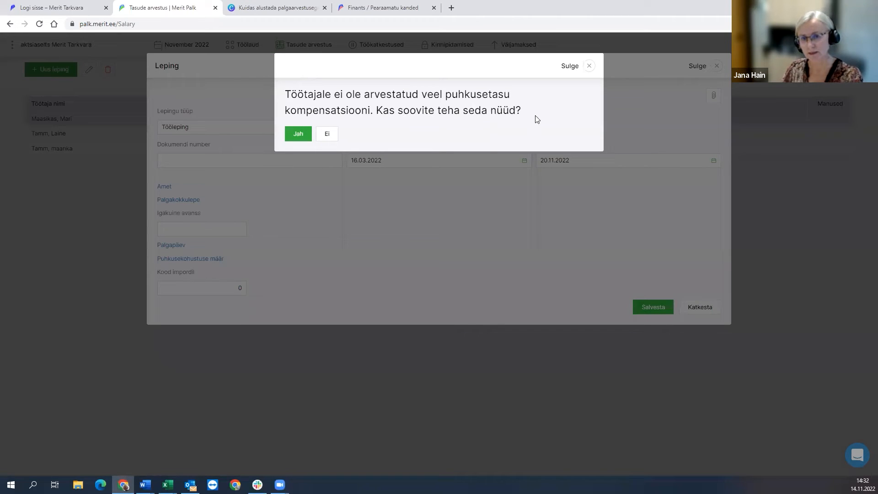
click(298, 134)
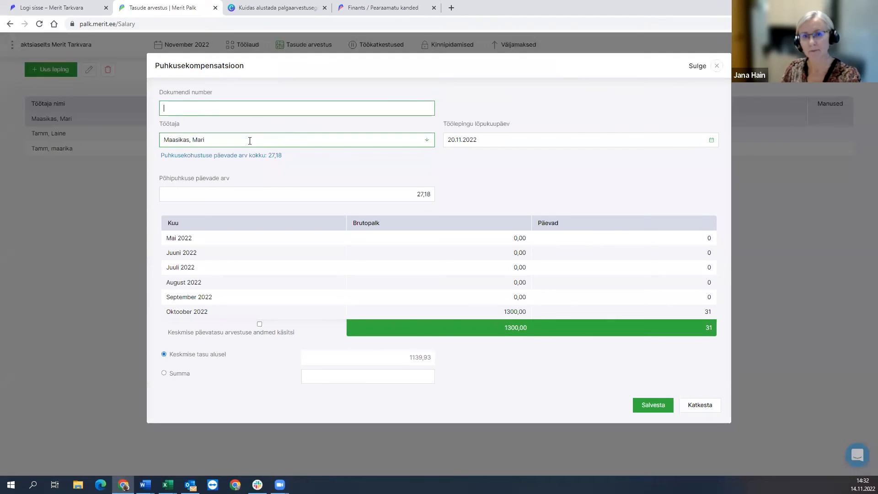
click(701, 408)
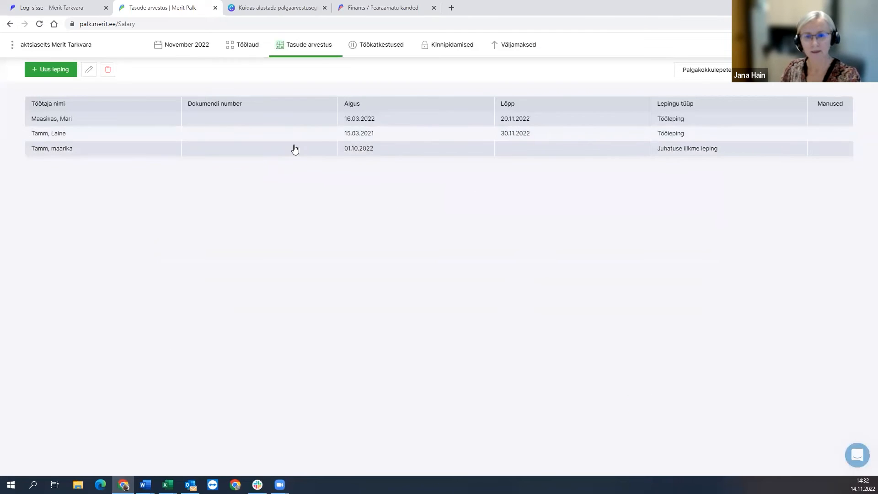
Clear the end date of the employment contract that started 16.03.2022 and save the contract.
double_click(284, 120)
click(610, 157)
key(Delete)
key(Tab)
click(658, 310)
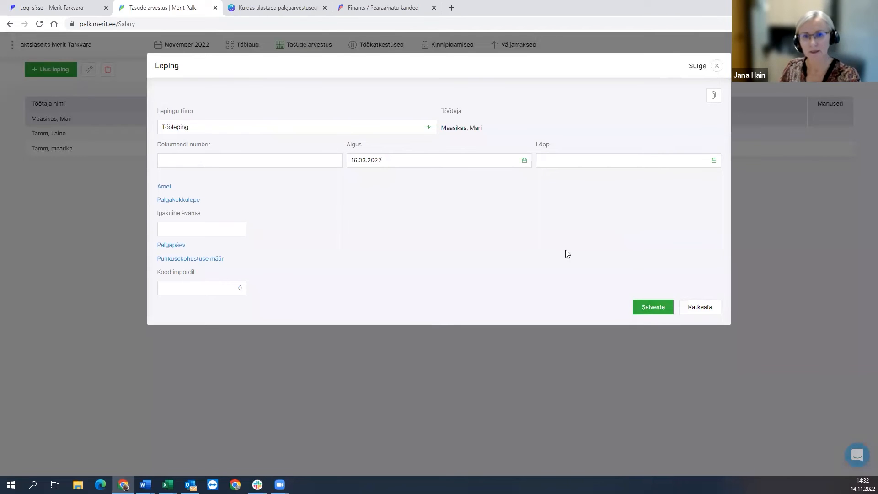
Open the Puhkused ja töökatkestused list and check the recorded holidays and absences.
click(370, 45)
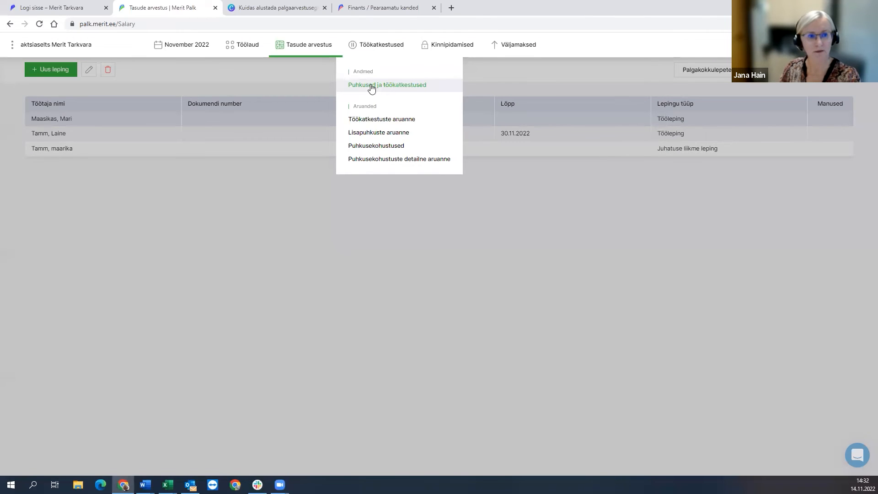
click(372, 87)
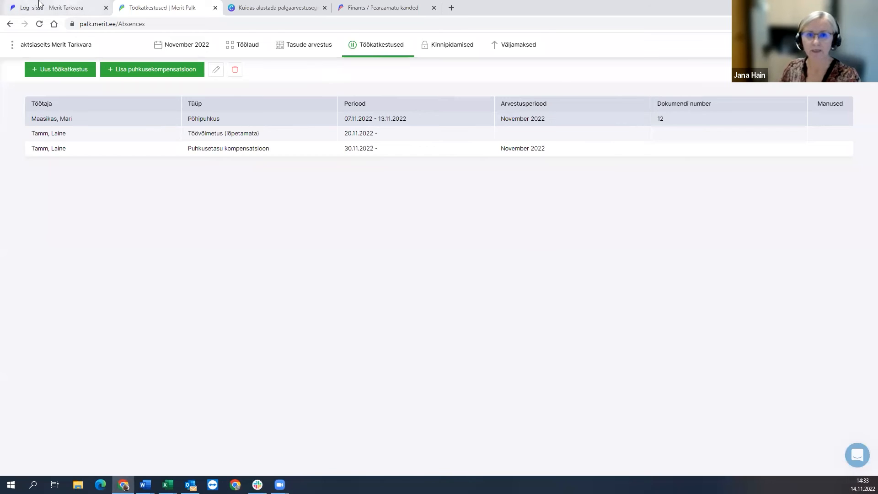
click(320, 52)
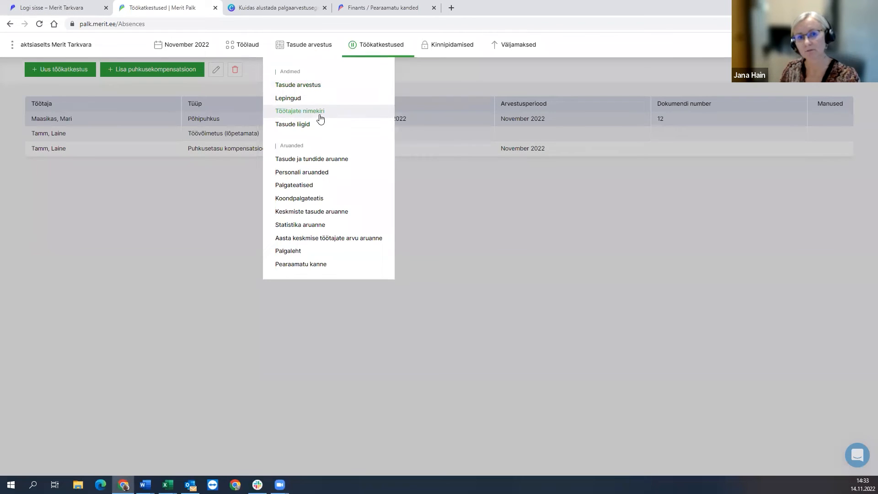
click(460, 79)
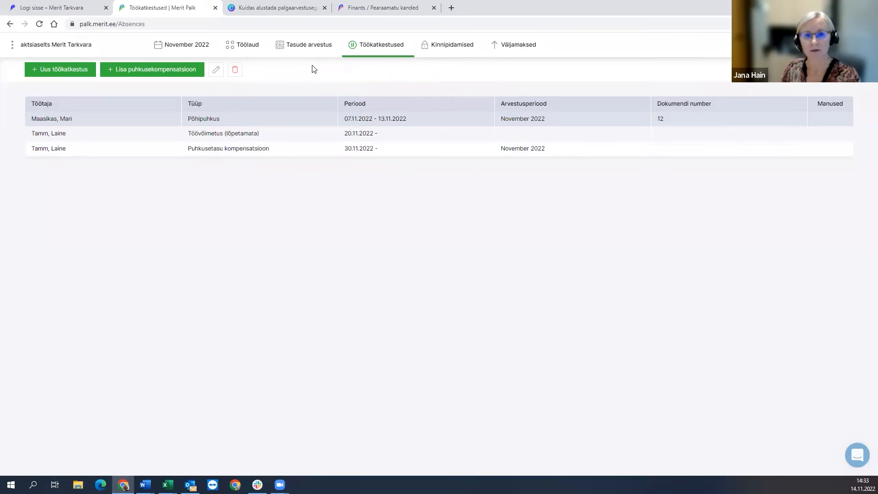
Open the Tasude arvestus sheet for November 2022 and review the employees' pay rows.
click(308, 48)
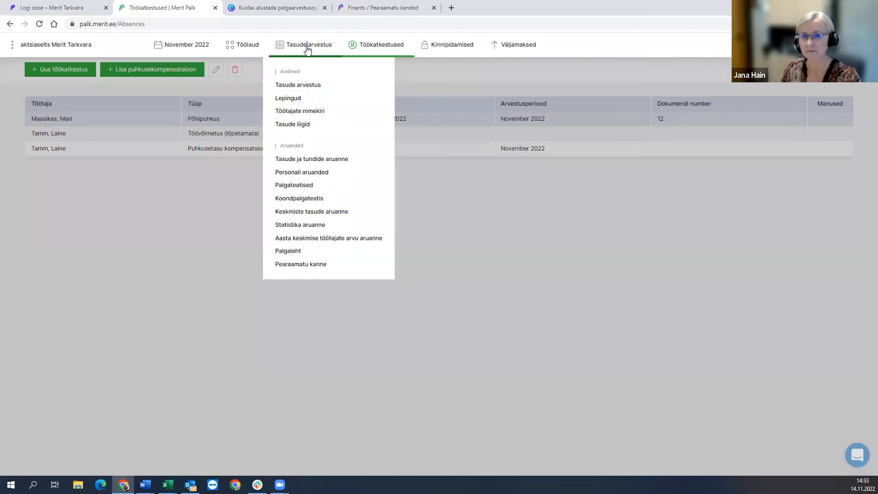
click(309, 88)
click(371, 103)
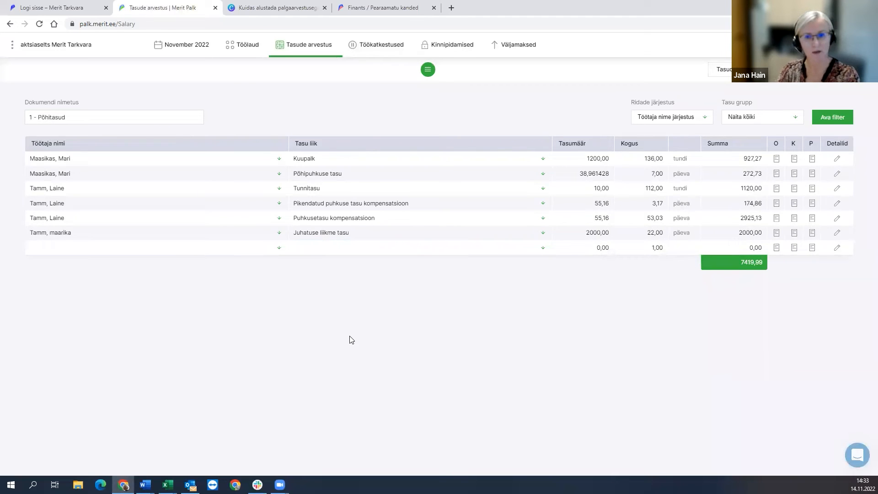
Examine the pay rate in the salary agreement of the contract that started 16.03.2022, leaving agreement and contract unsaved.
click(293, 45)
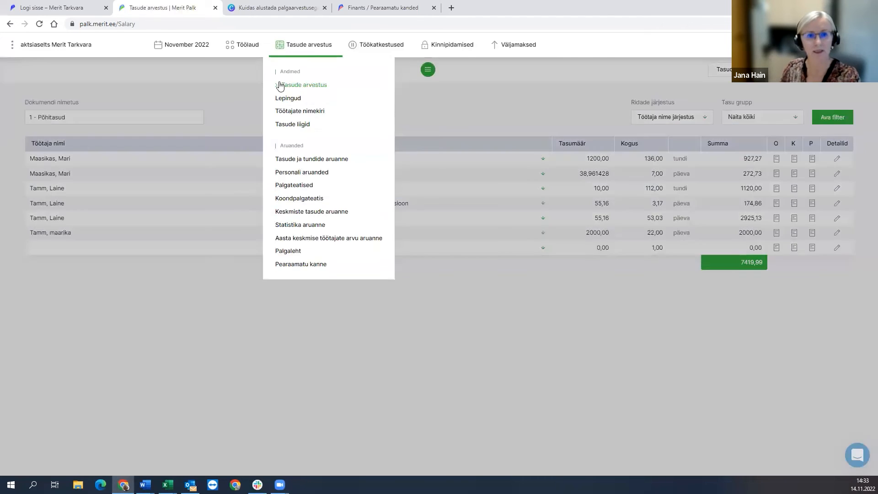
click(283, 102)
double_click(206, 121)
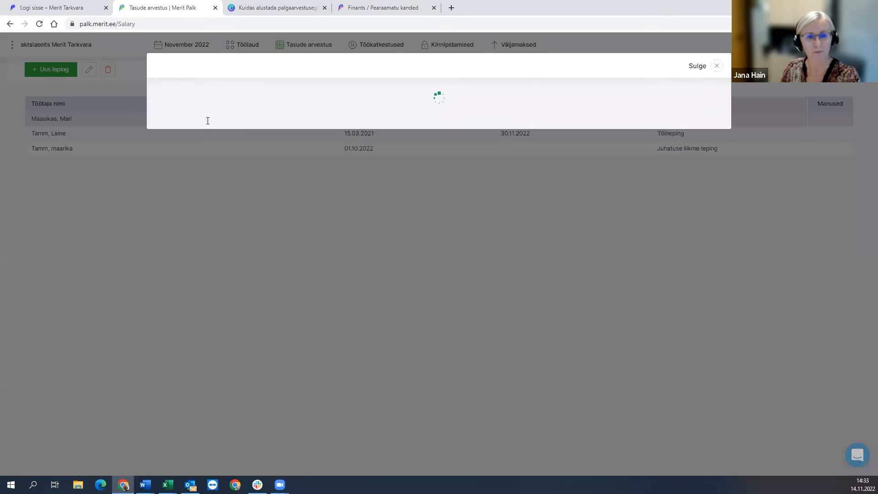
click(191, 200)
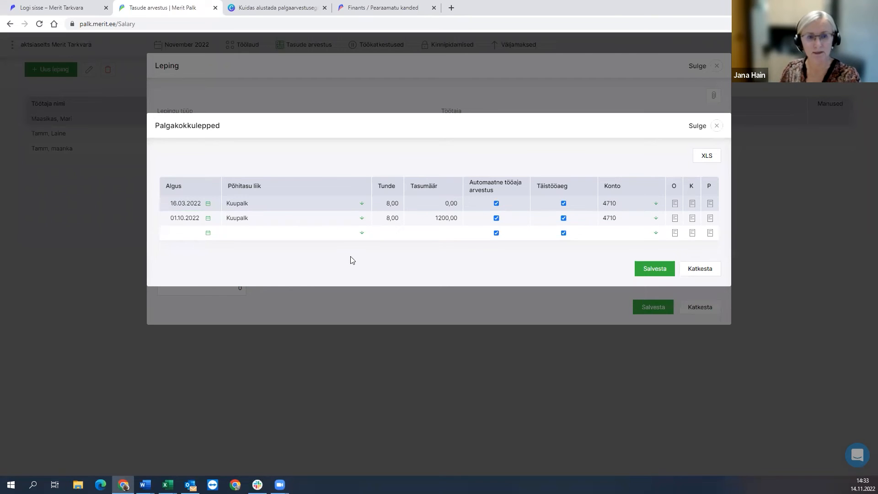
click(433, 217)
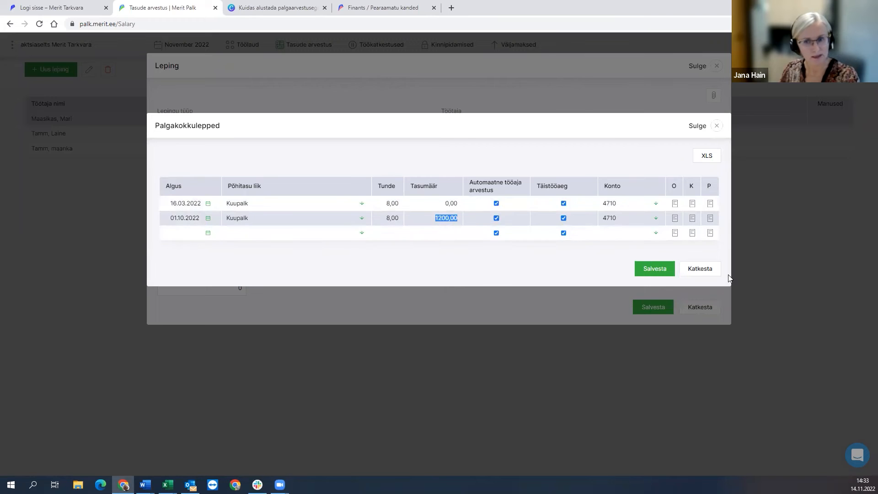
click(711, 273)
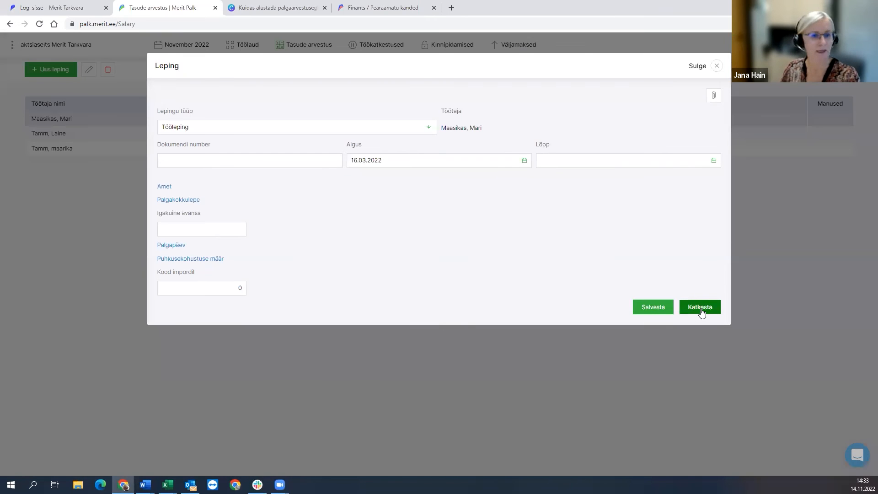
click(700, 309)
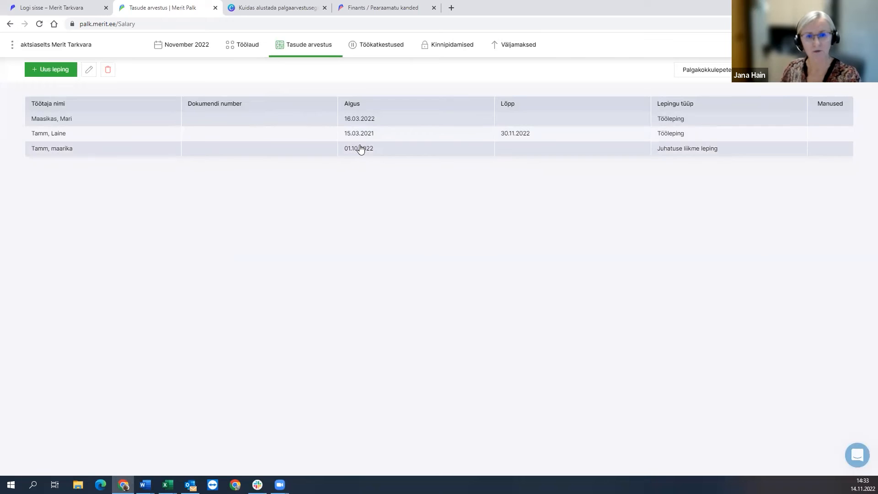
View the payouts list and the pay types filtered to Lisatasud.
click(515, 48)
click(515, 83)
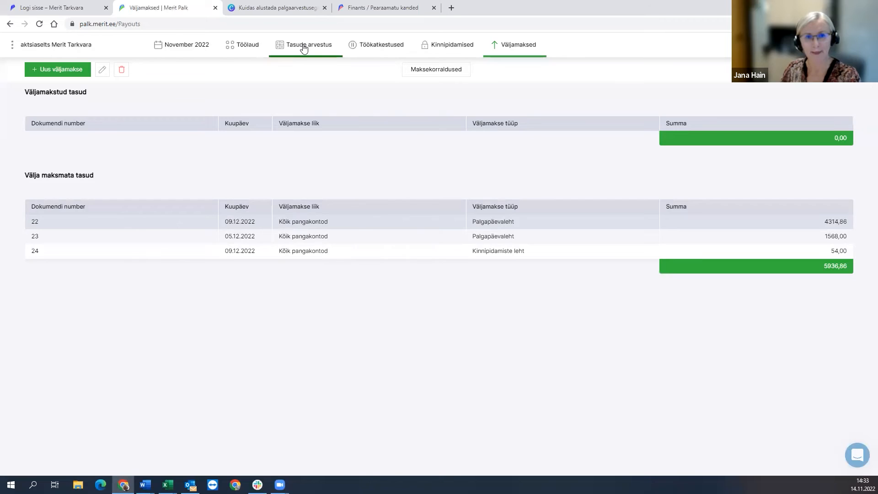
click(303, 47)
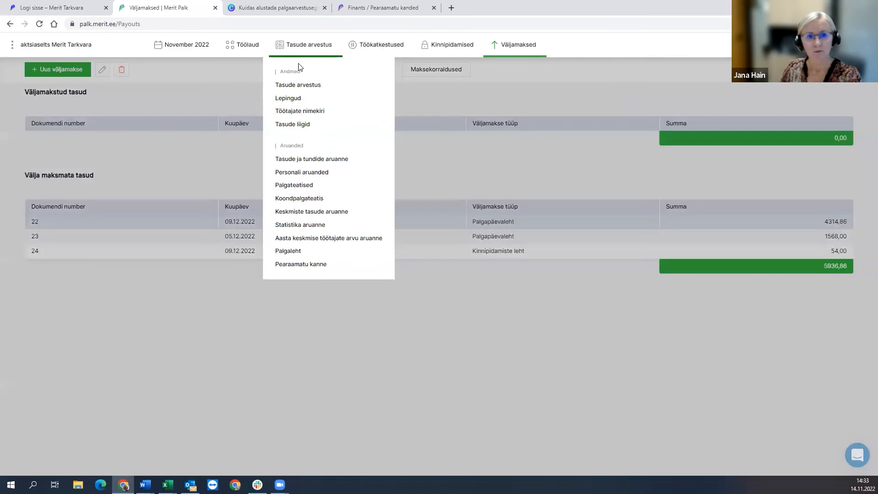
click(293, 124)
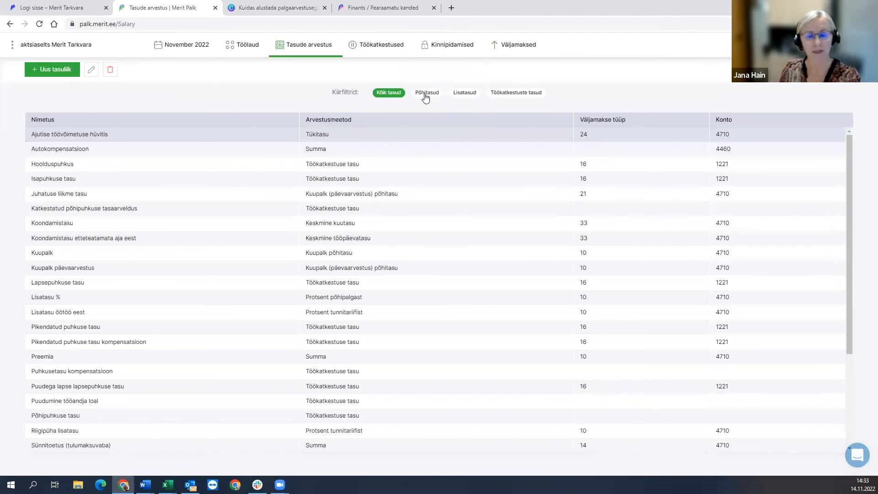
click(465, 92)
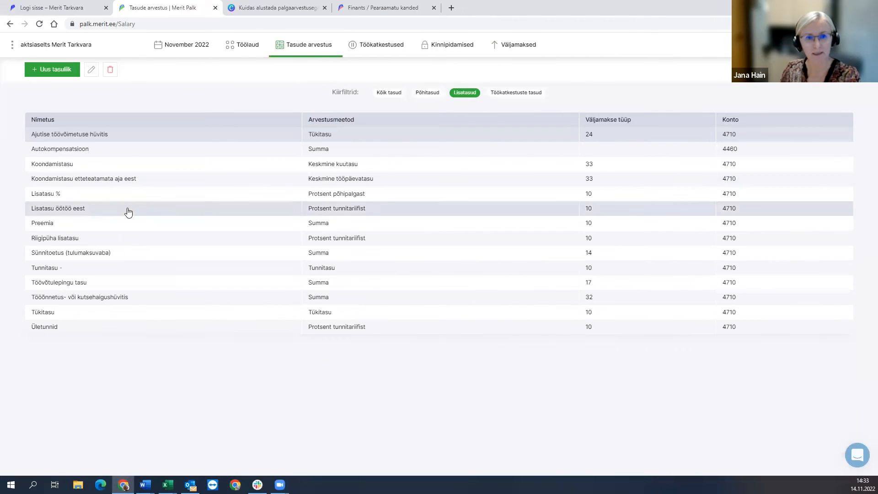
Examine the pay rate in the salary agreement of the Juhatuse liikme leping contract without changing it.
click(309, 44)
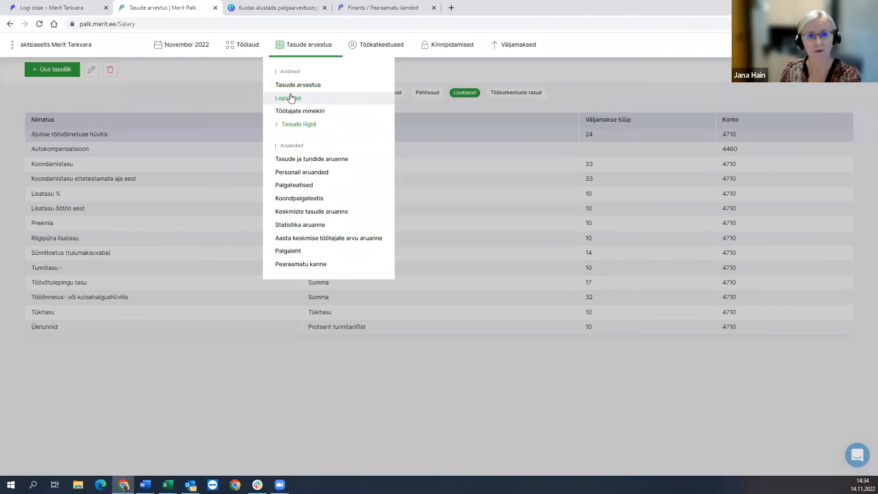
click(289, 94)
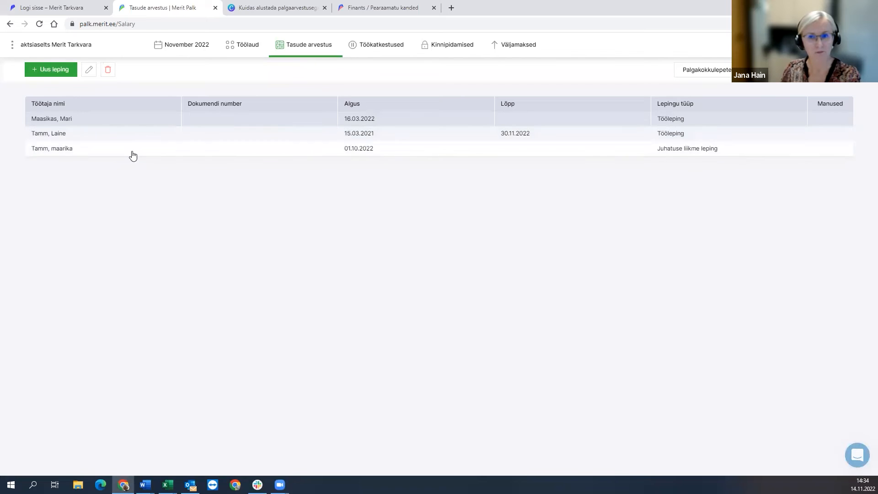
double_click(152, 149)
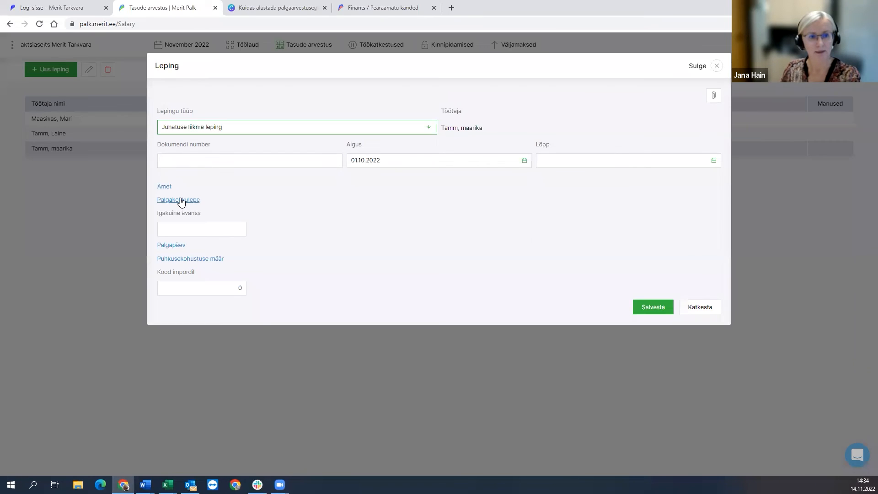
click(179, 200)
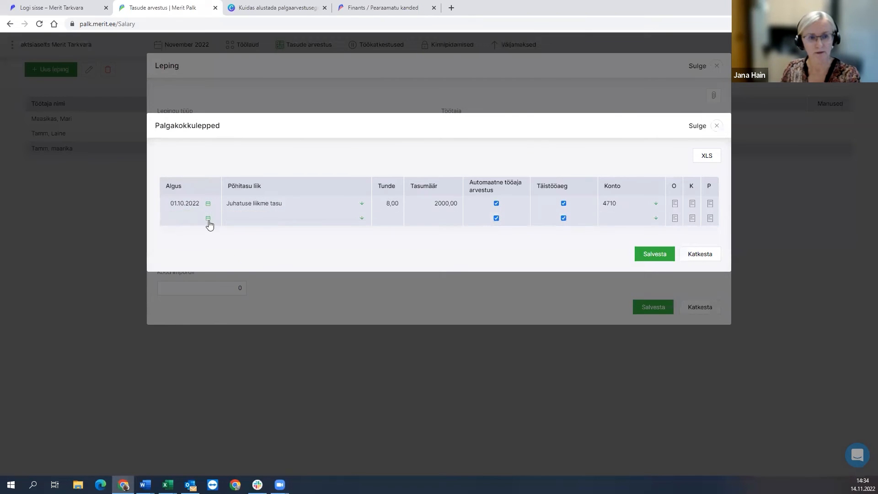
click(432, 199)
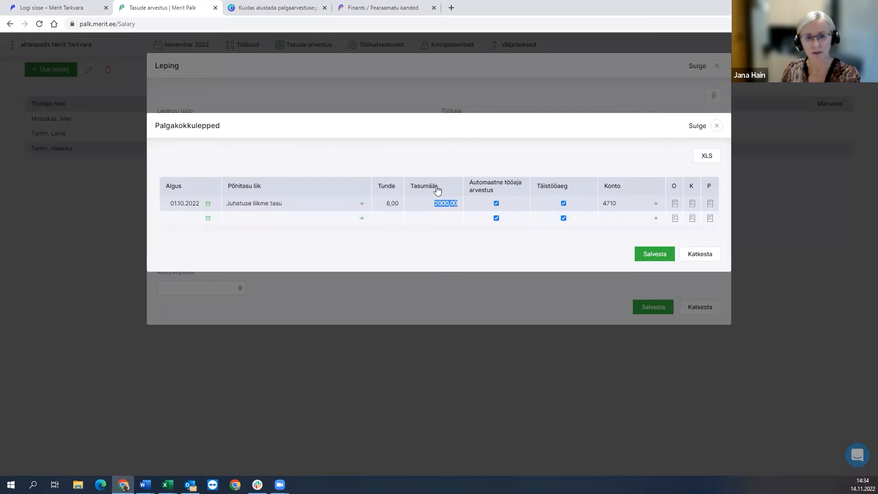
click(708, 259)
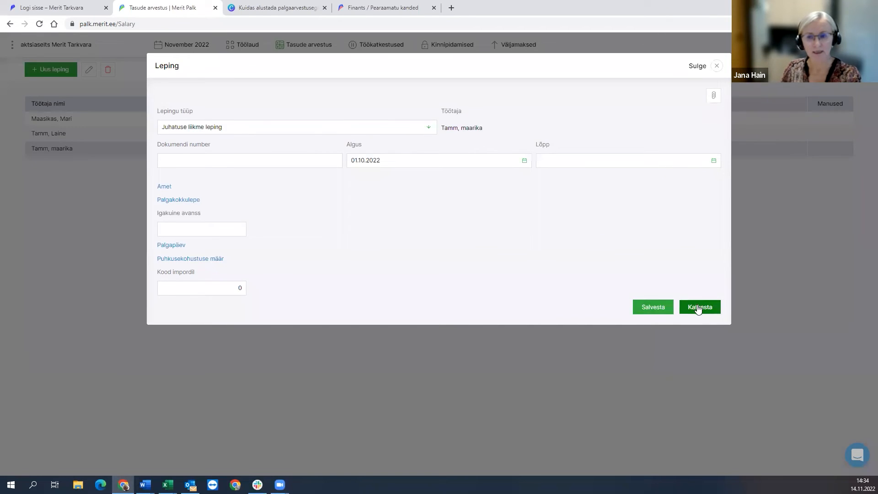
click(698, 309)
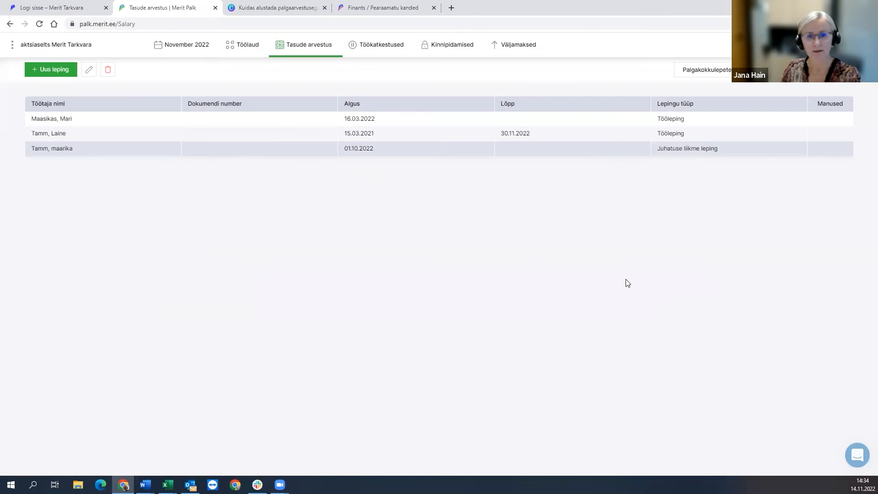
Examine the salary agreements of the employment contract that ends 30.11.2022 and close both dialogs without saving.
double_click(236, 134)
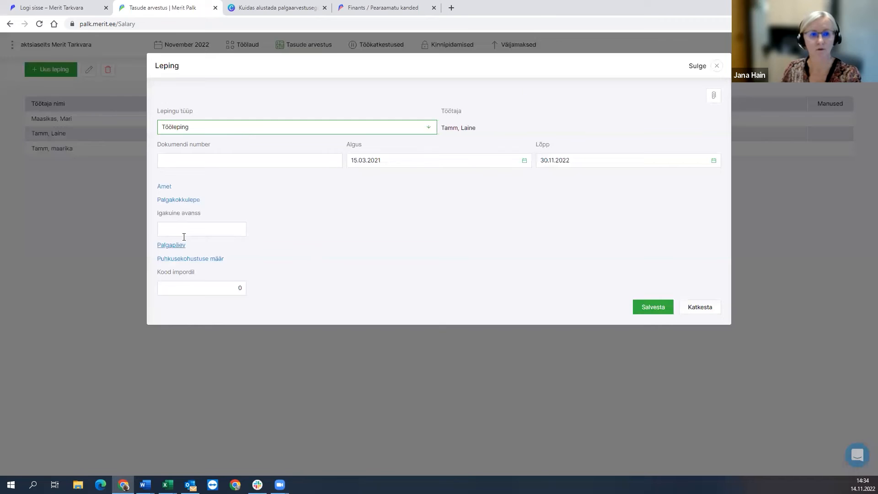
click(185, 200)
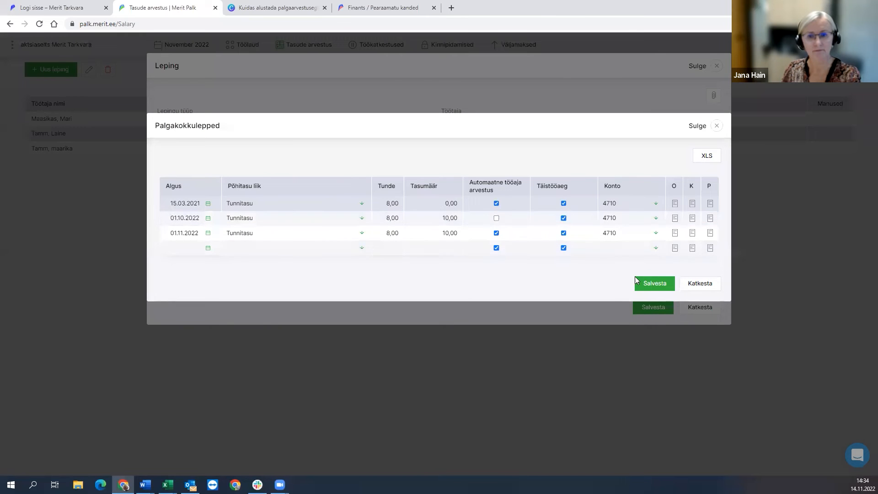
click(710, 285)
click(700, 306)
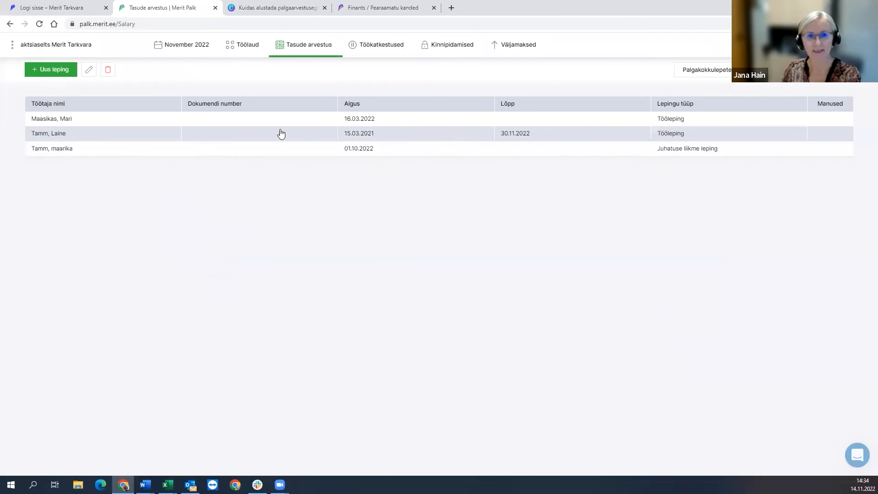
Create a new pay type named "Kuupal summa" with payout type 10 - Palgatulu.
click(302, 50)
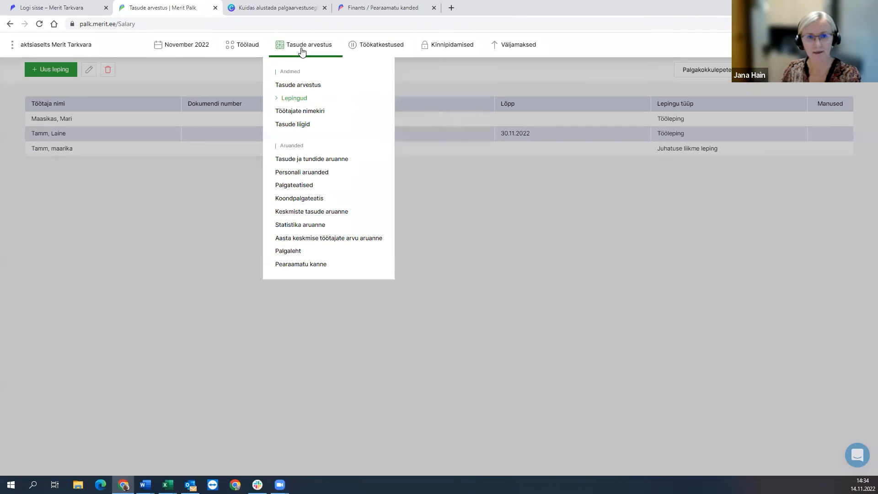
click(293, 128)
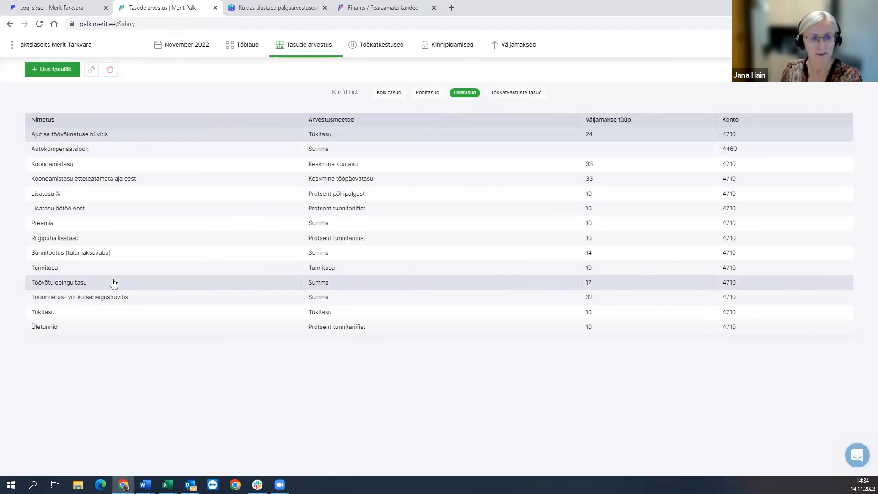
click(46, 70)
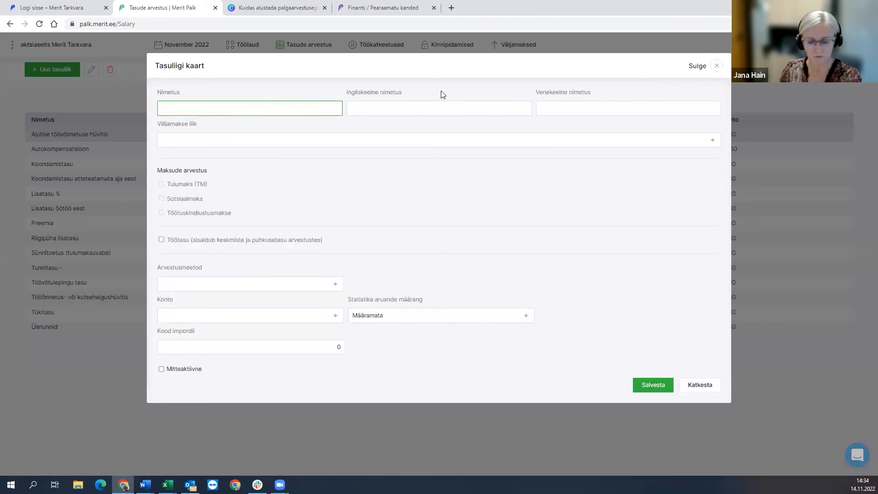
text(Kuupal summa)
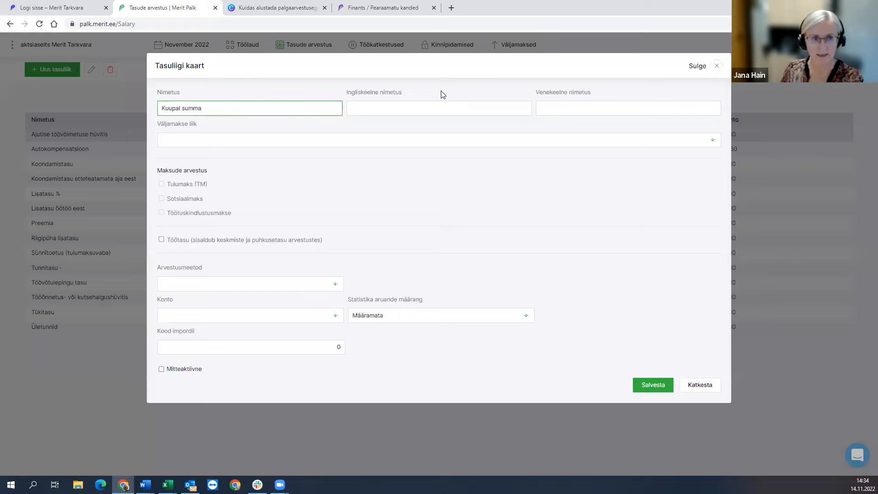
click(228, 145)
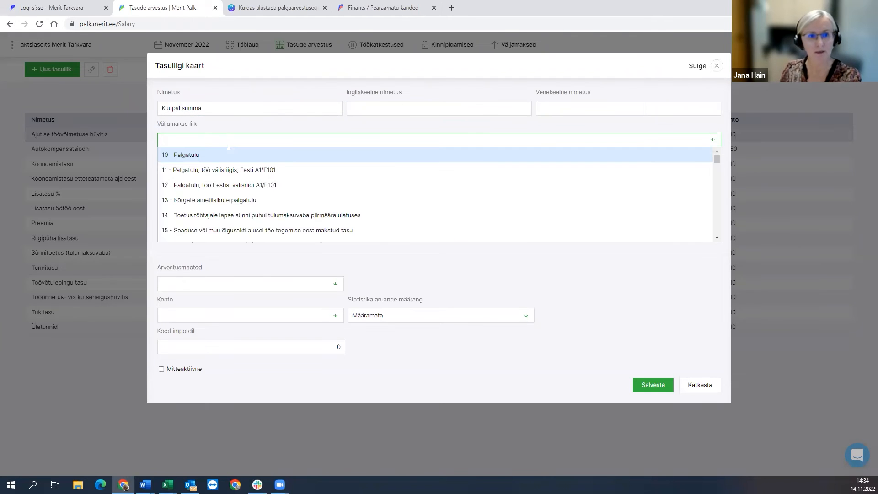
click(204, 155)
Set the pay type's calculation method to Summa with the recurrence Igakuine.
click(198, 283)
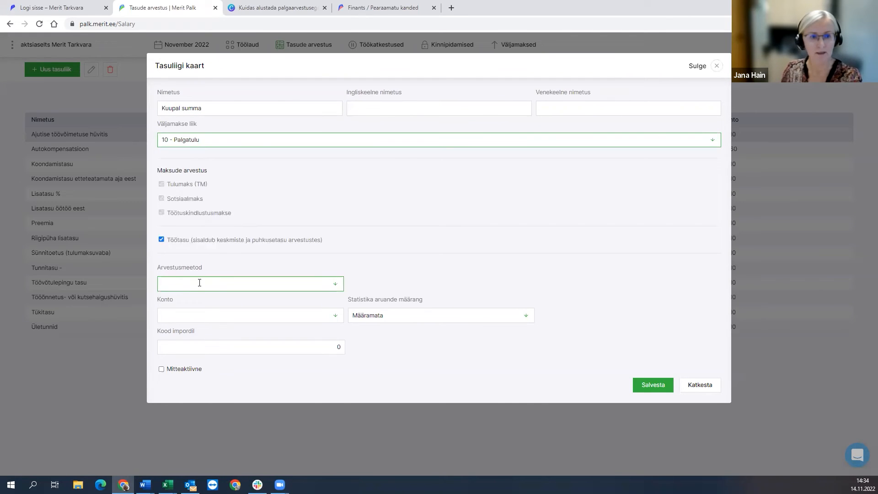
scroll(221, 318, down, 1)
scroll(225, 318, up, 1)
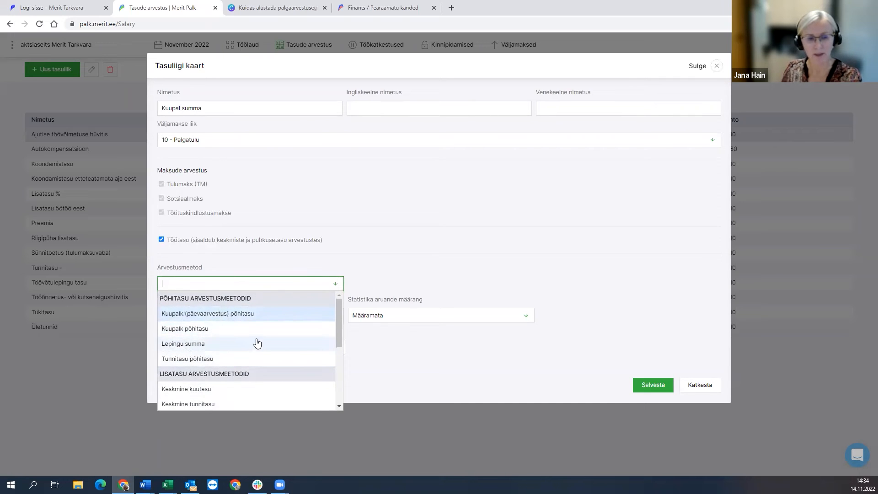
scroll(259, 341, down, 2)
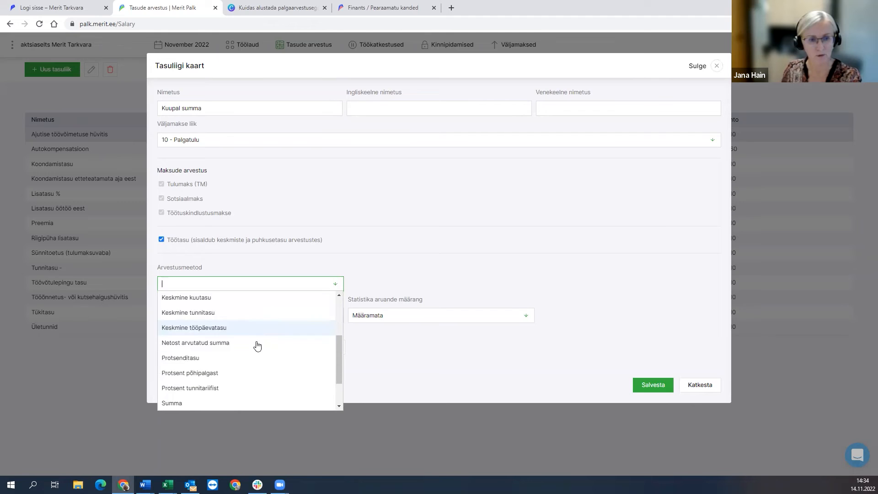
click(197, 403)
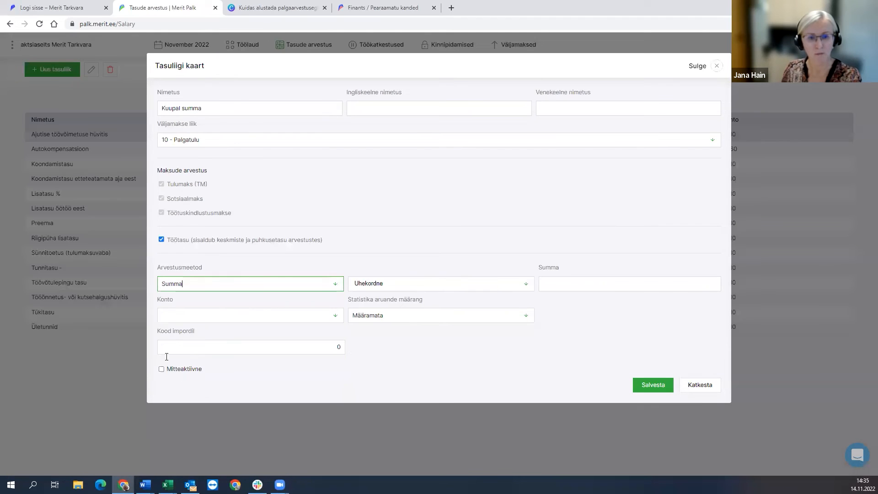
click(410, 285)
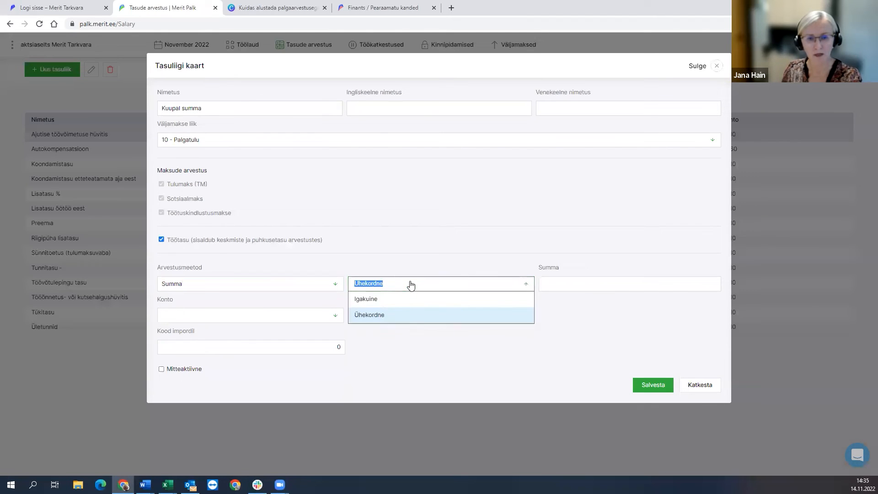
click(367, 300)
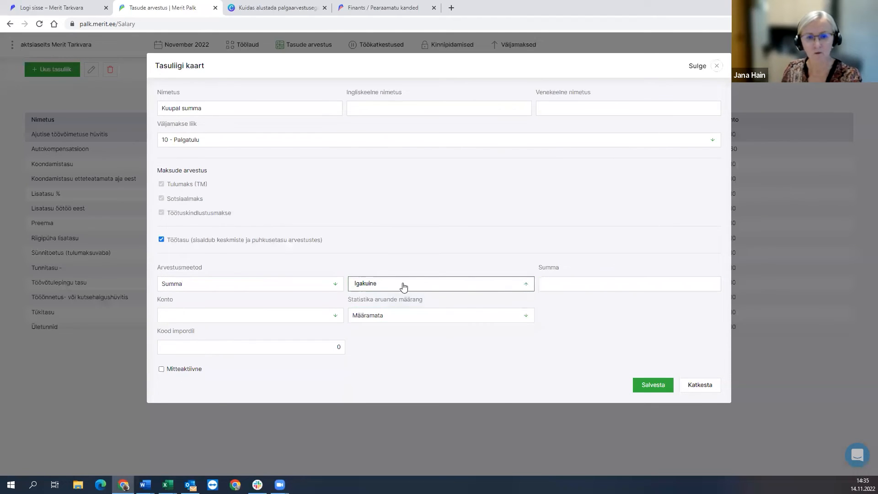
Check the available accounts for the pay type, leave Konto empty and save it.
click(593, 313)
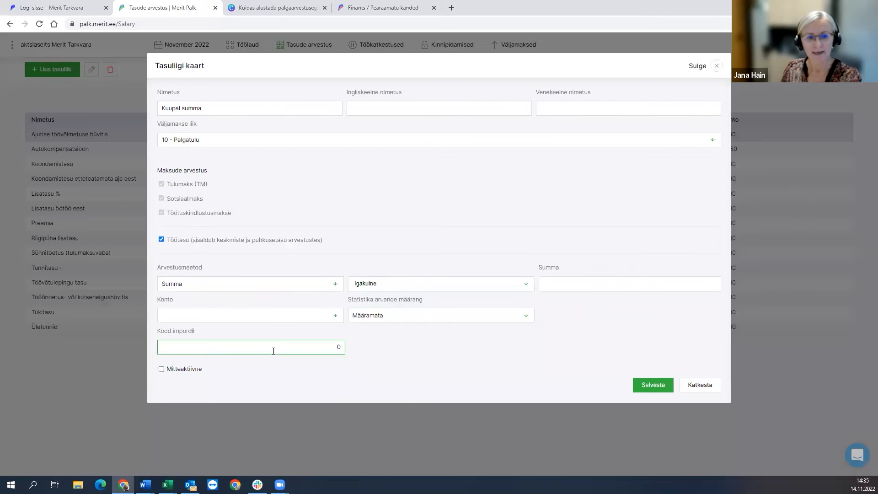
click(285, 316)
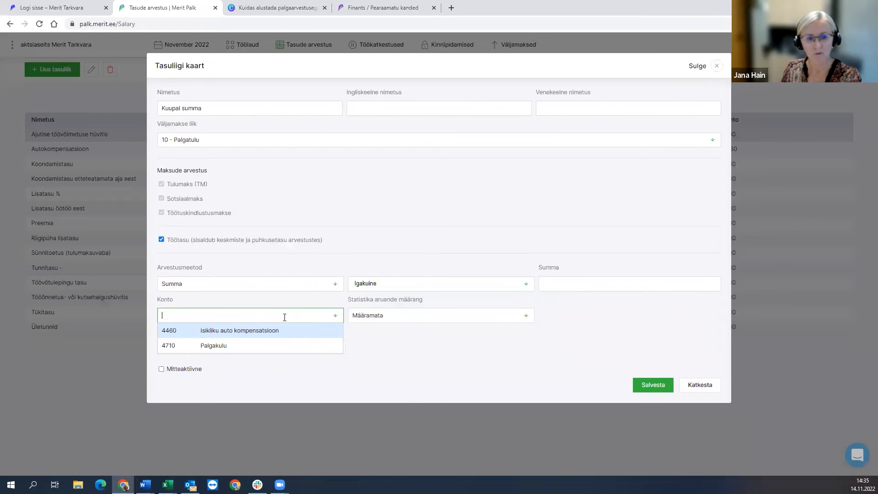
click(399, 349)
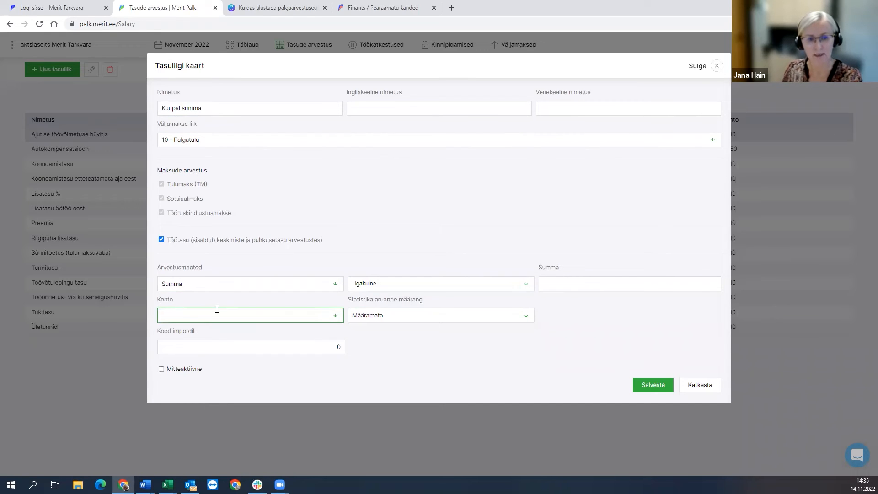
click(648, 387)
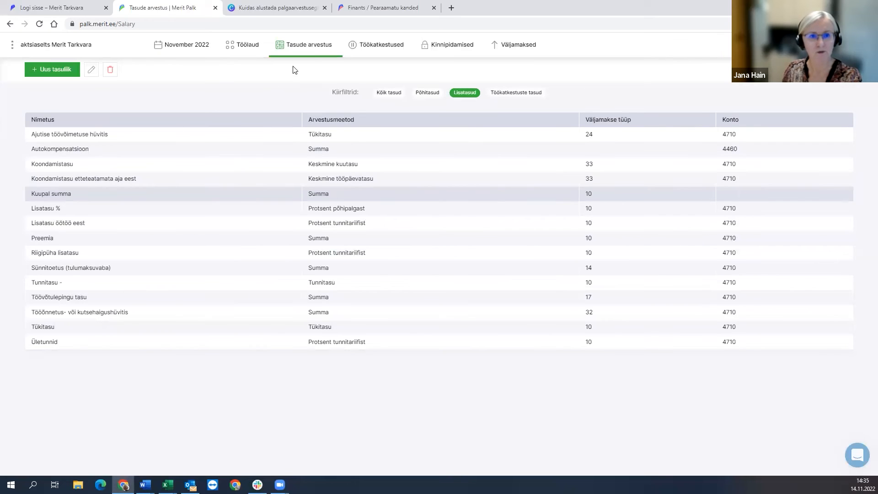
Start a new person record in the employee list and enter the personal ID code, surname and first name.
click(300, 44)
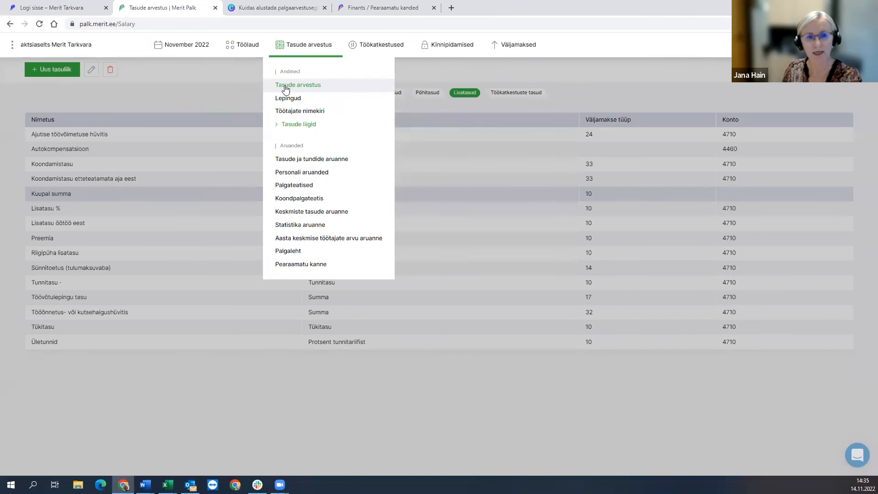
click(278, 101)
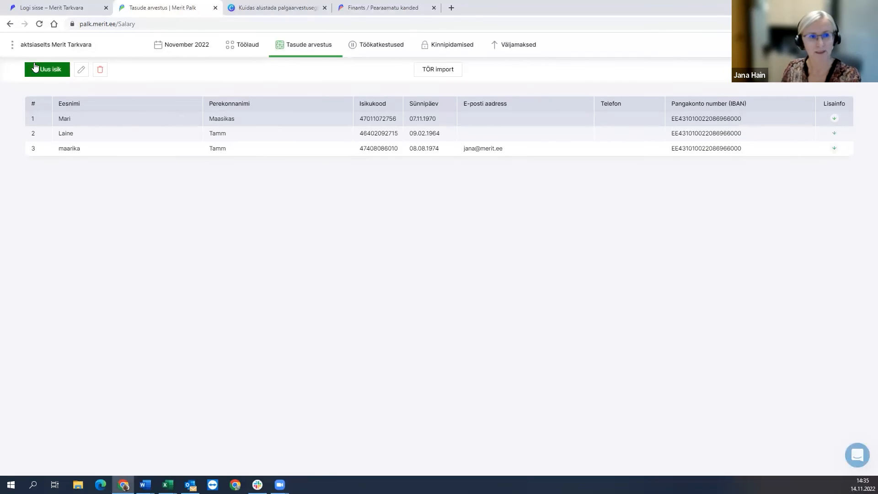
click(37, 71)
click(358, 167)
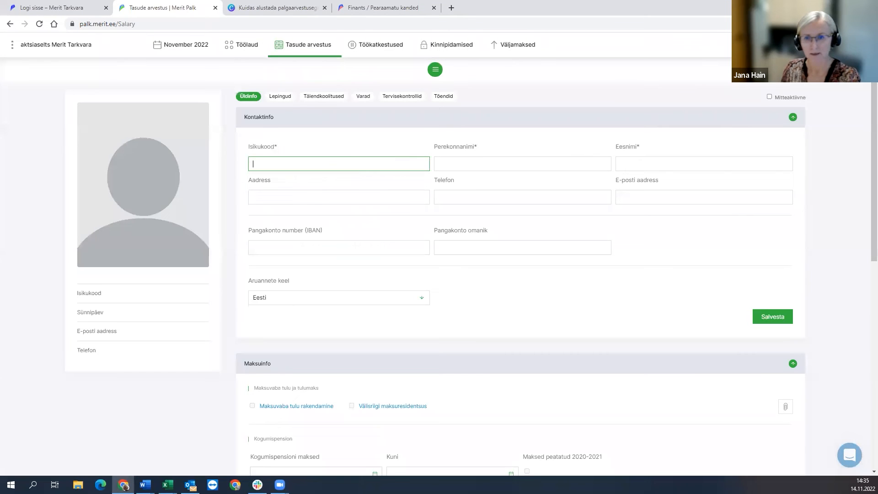
key(alt+Tab)
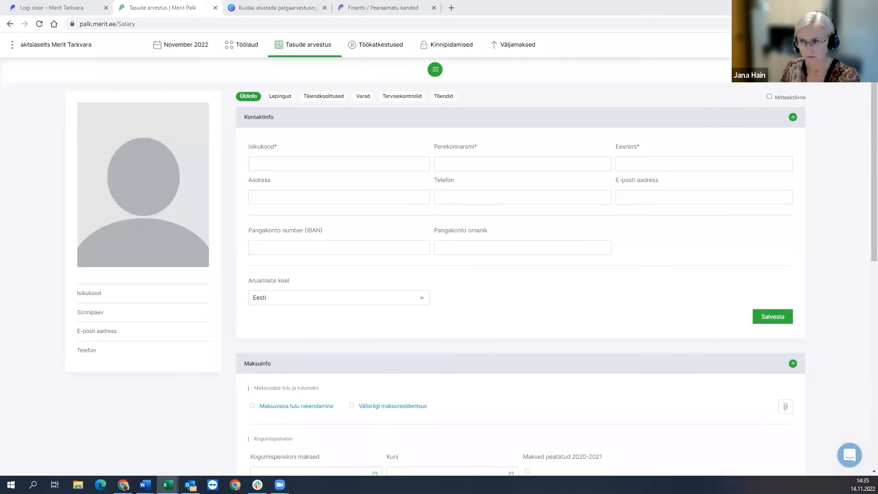
click(337, 160)
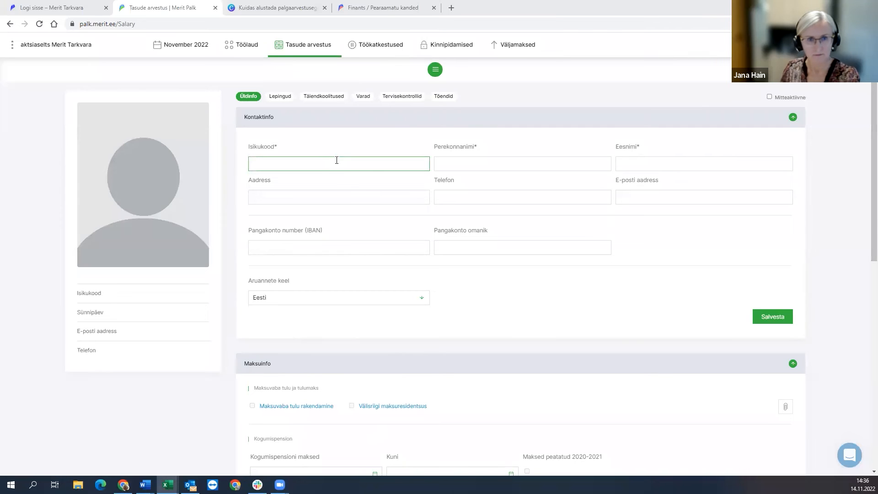
key(ctrl+v)
key(Tab)
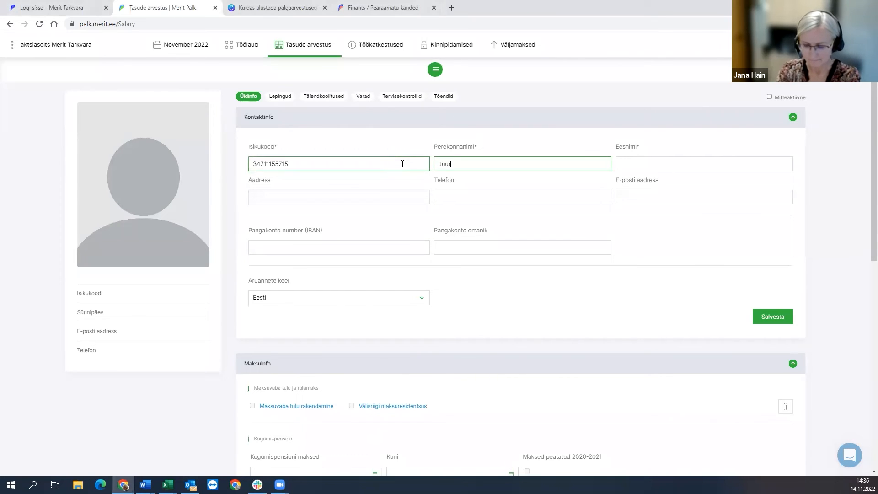
key(Tab)
text(J)
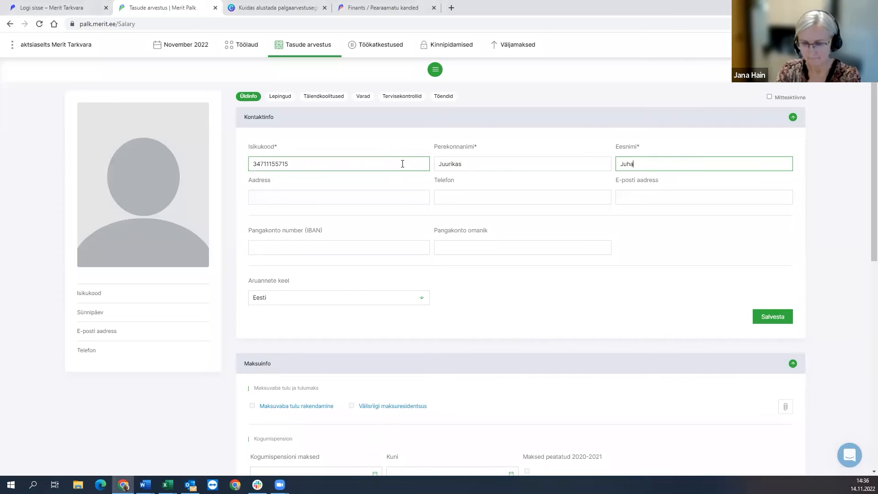
text(uhan)
Fill in the employee's bank account owner and IBAN, leave the address empty and save the contact details.
click(375, 197)
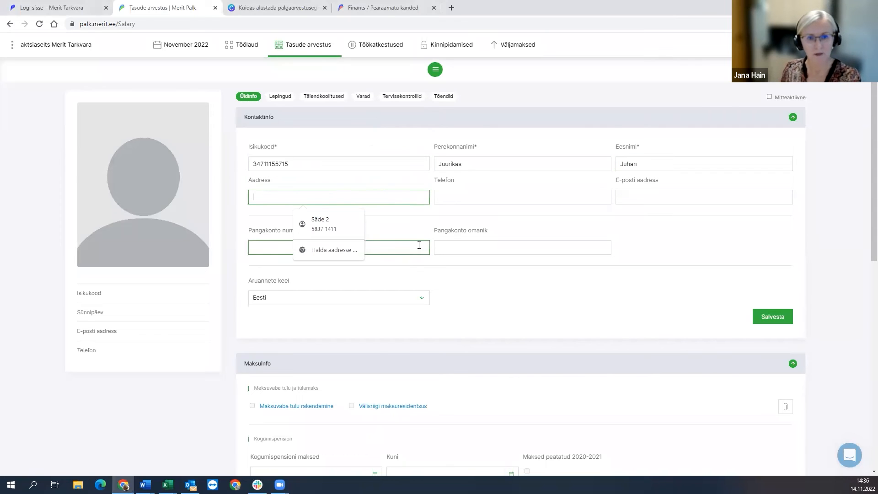
click(484, 253)
click(412, 259)
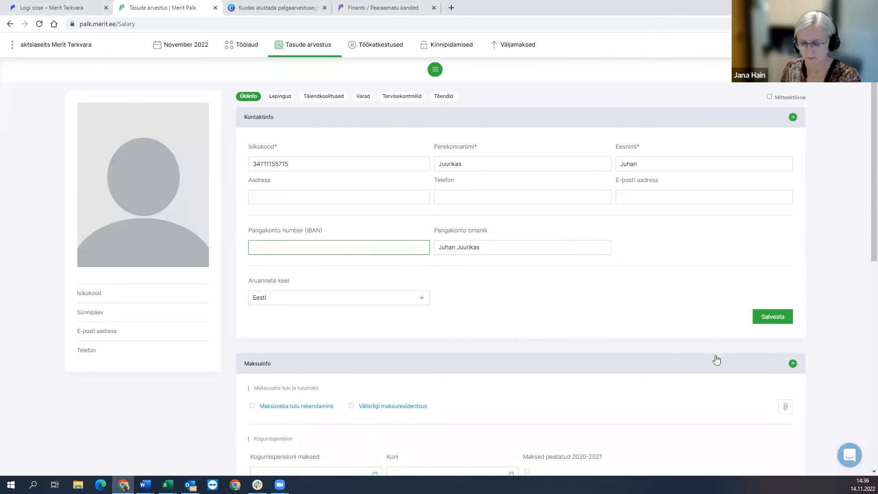
key(alt+Tab)
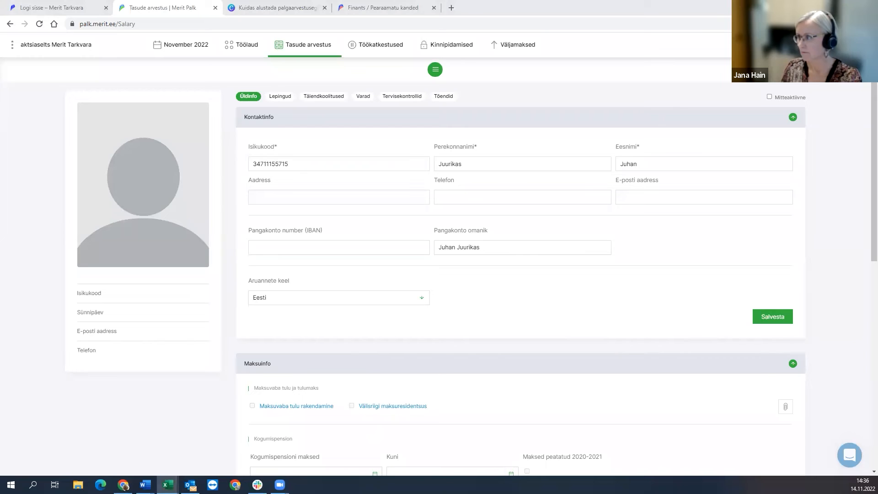
click(300, 249)
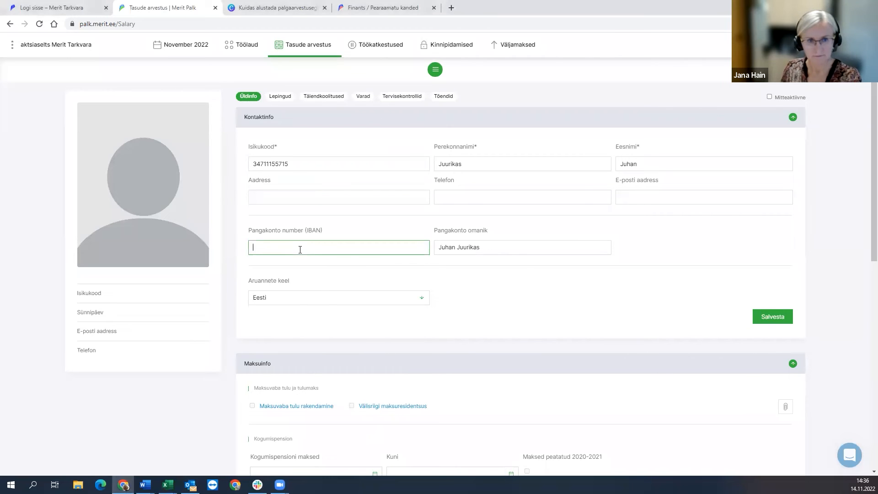
key(ctrl+v)
click(773, 316)
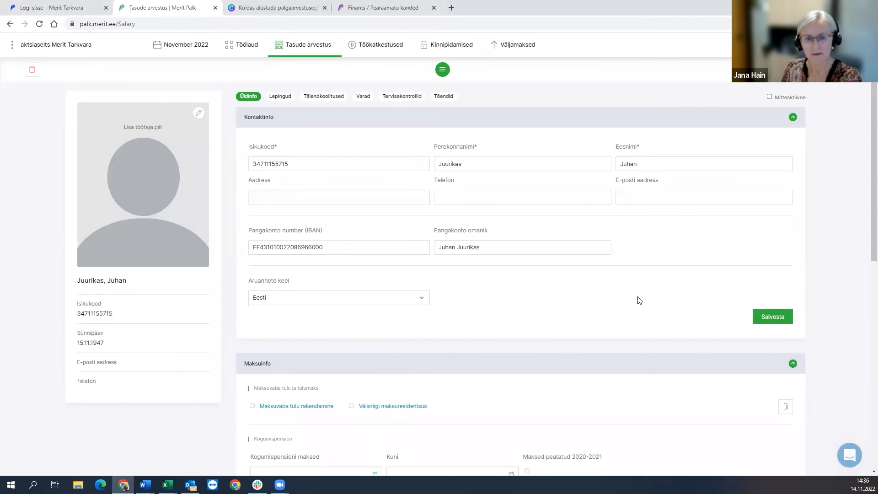
Apply tax-free income to the employee from 01.11.2022 at Maksimaalne lubatud määr and save the tax information.
scroll(611, 298, down, 4)
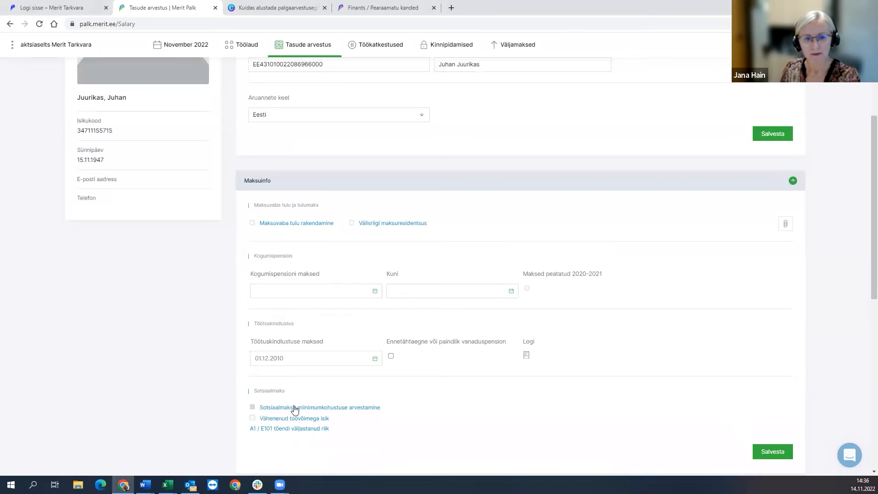
click(302, 223)
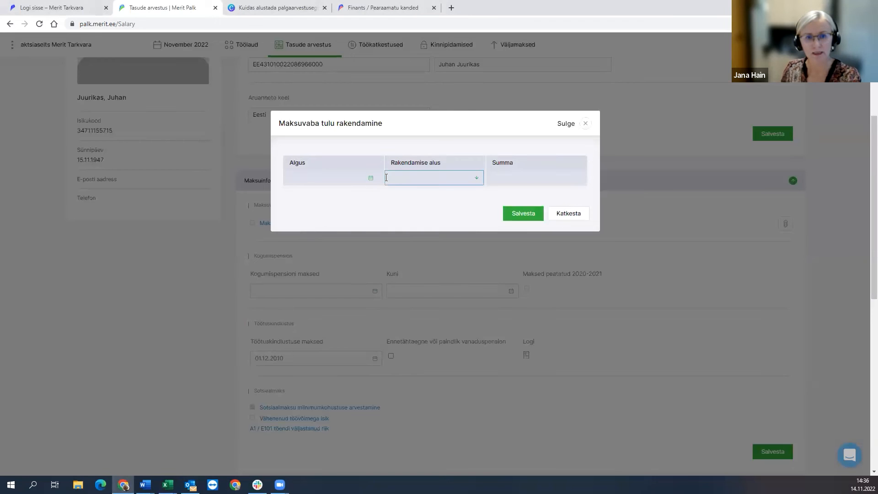
click(371, 179)
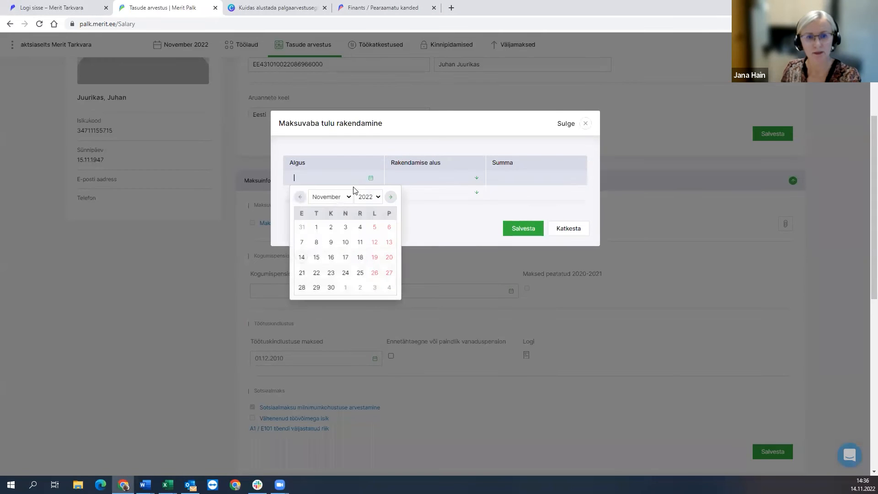
click(316, 227)
click(437, 176)
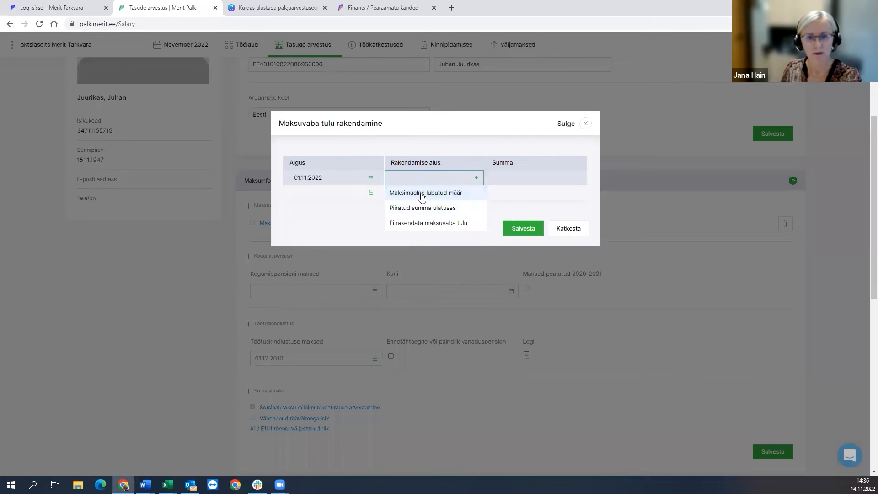
click(422, 197)
click(529, 230)
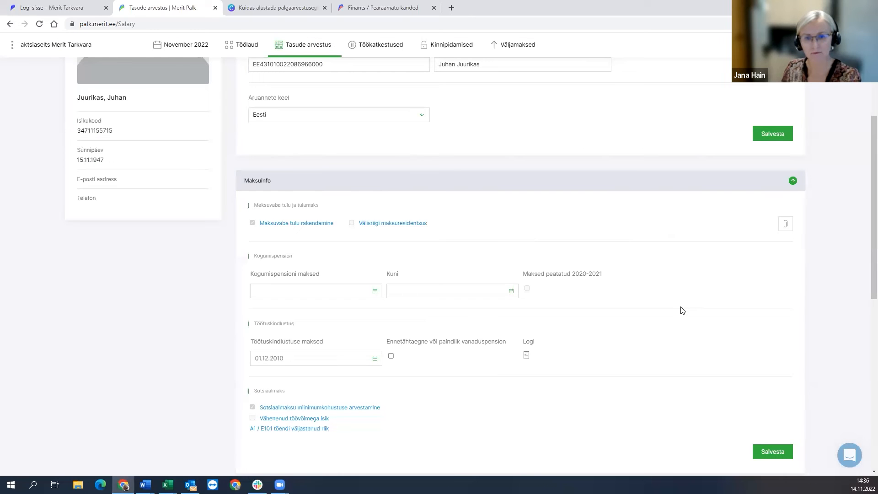
click(781, 458)
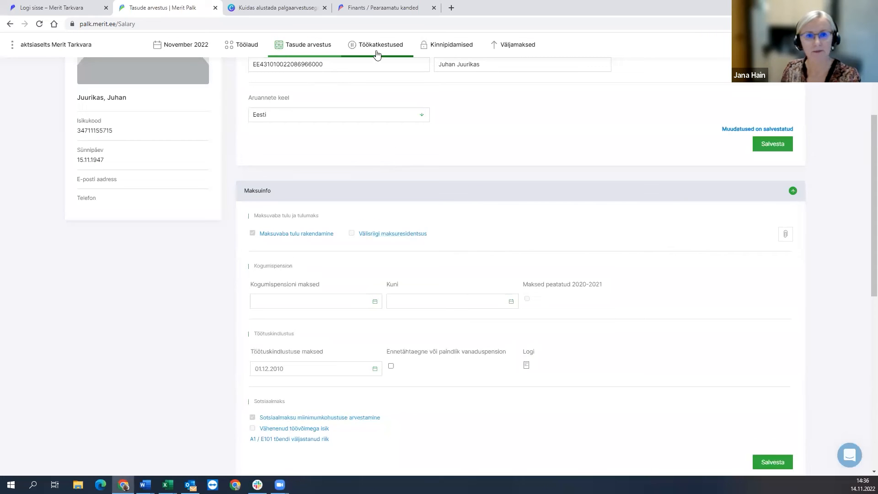
Create a new Tööleping contract for the newly added employee with the start date 01.11.2022.
scroll(309, 72, up, 5)
click(316, 50)
click(283, 99)
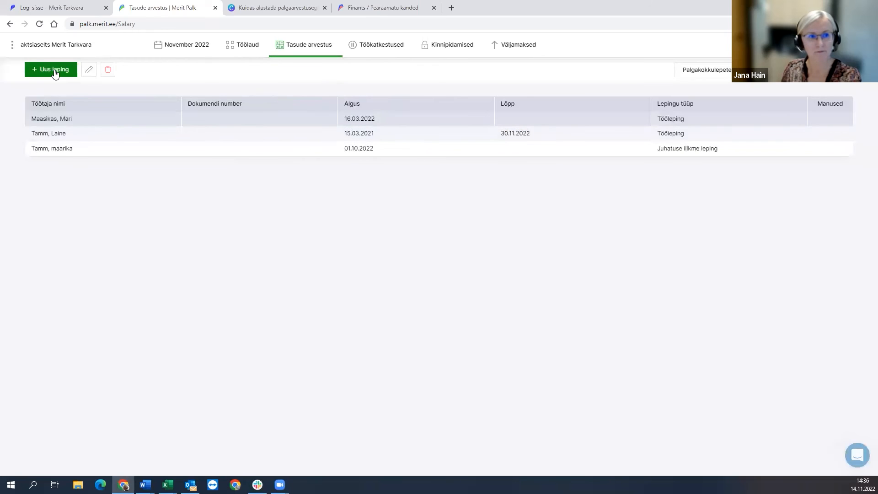
click(71, 72)
click(476, 108)
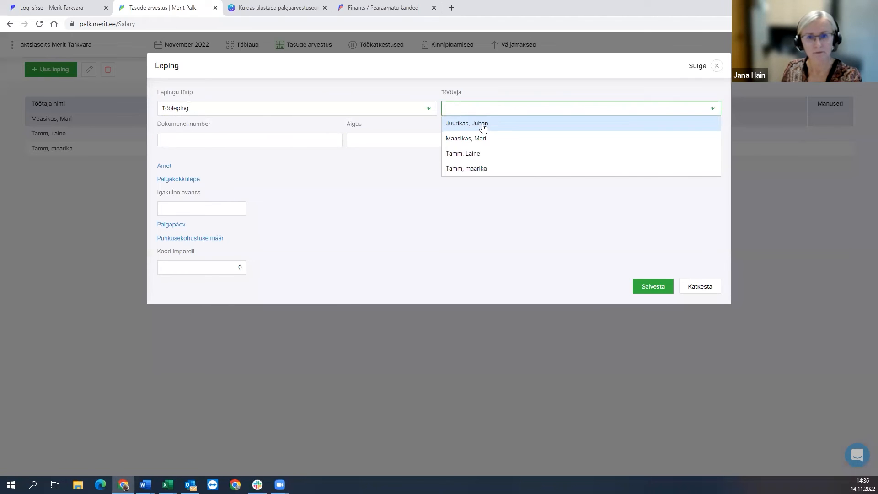
click(476, 124)
click(382, 139)
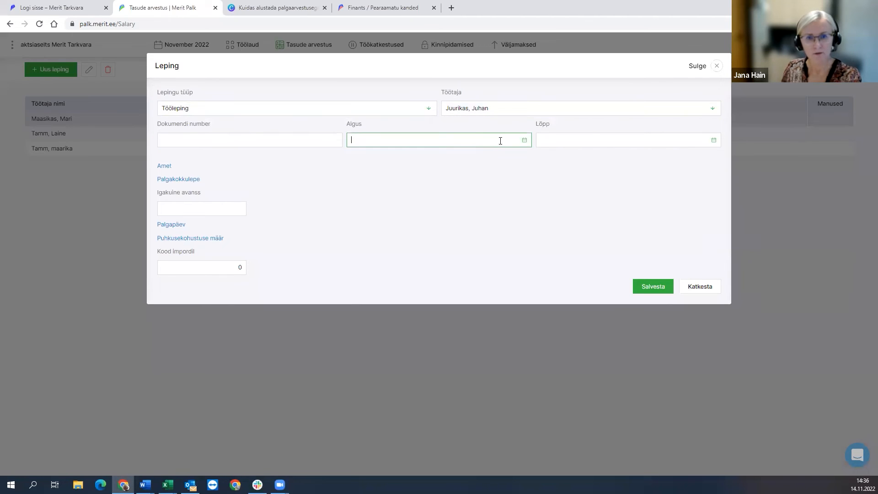
click(524, 140)
click(373, 190)
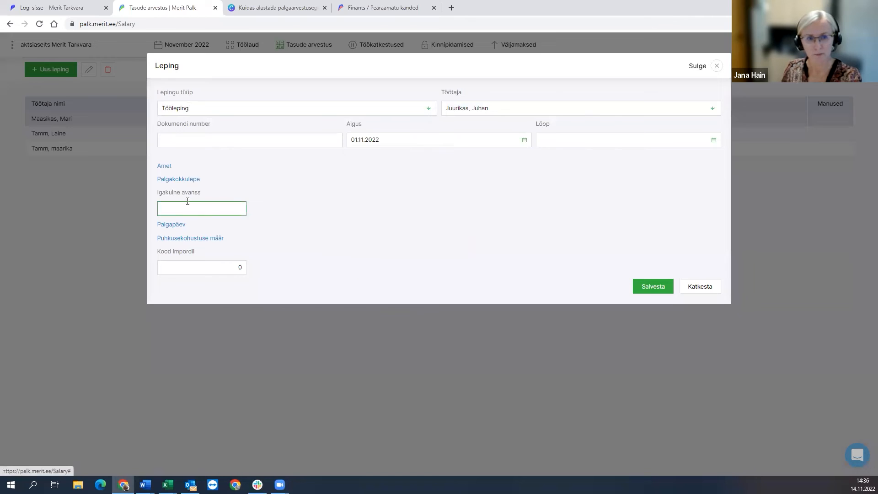
Review the contract's salary agreement, keep Kuupalk with a Tasumäär of 0,00 and save it.
click(178, 179)
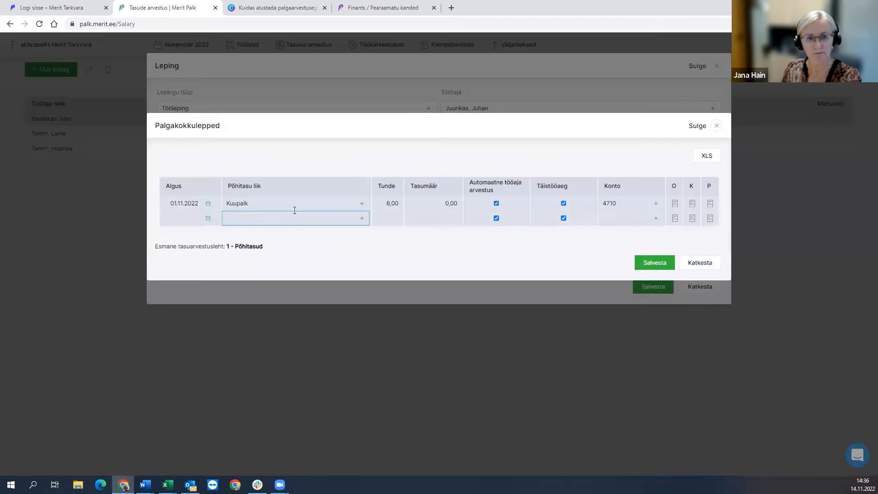
click(450, 198)
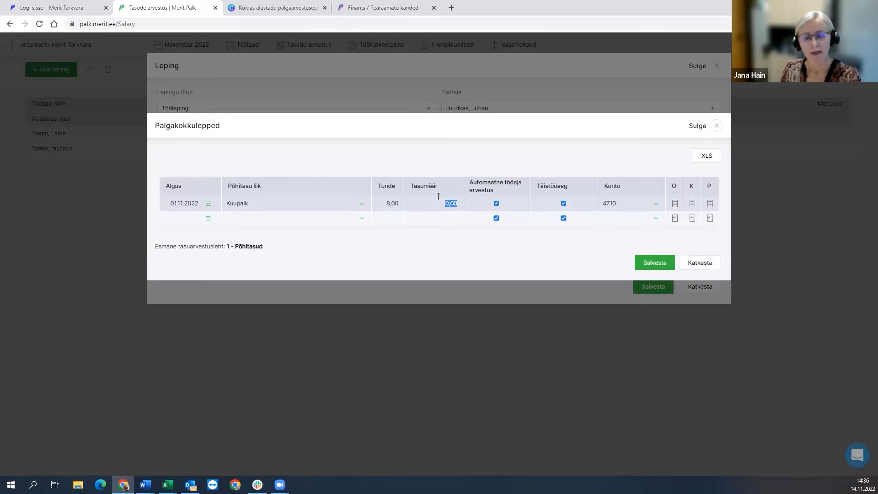
click(265, 200)
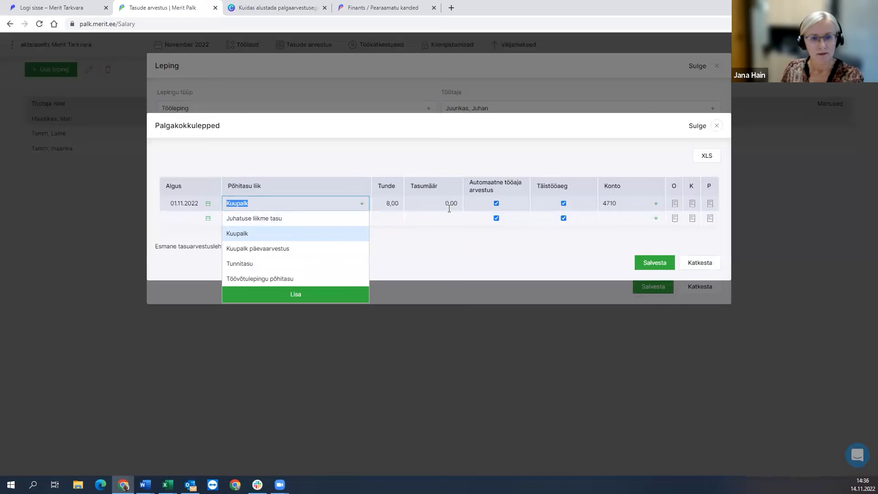
click(432, 203)
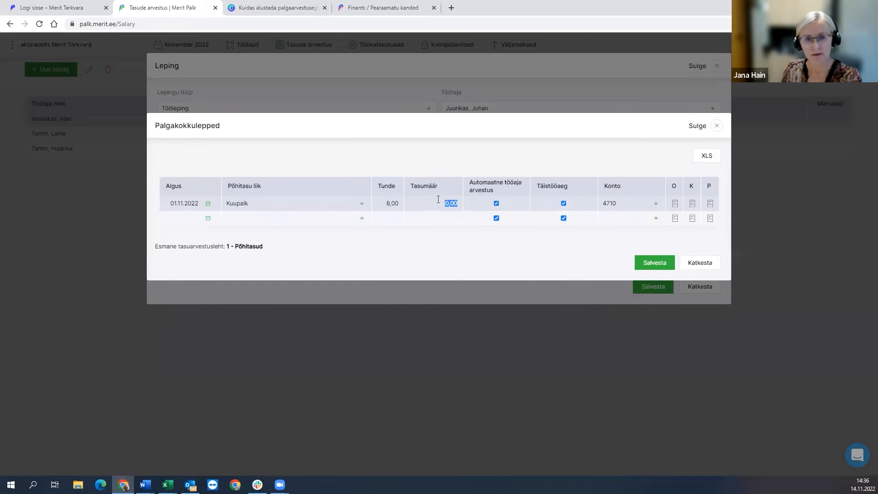
click(662, 266)
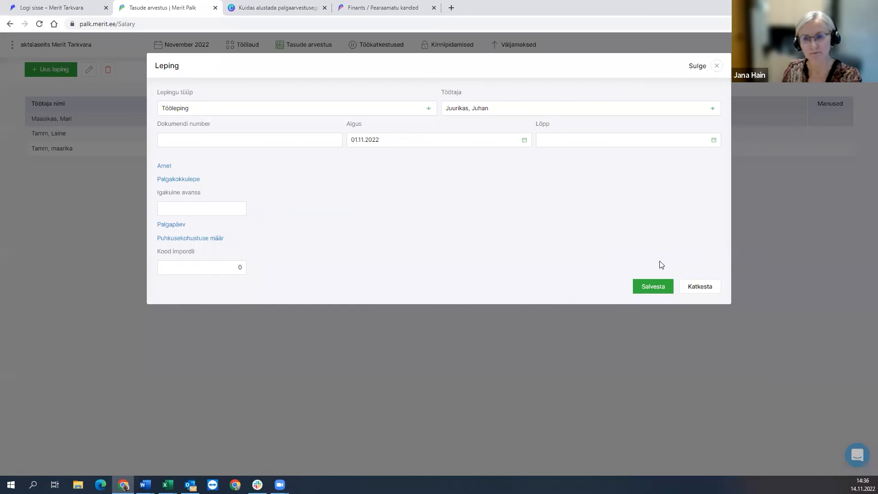
Keep the contract's payday at Ettevõtte palgapäev, save it and save the contract.
click(172, 225)
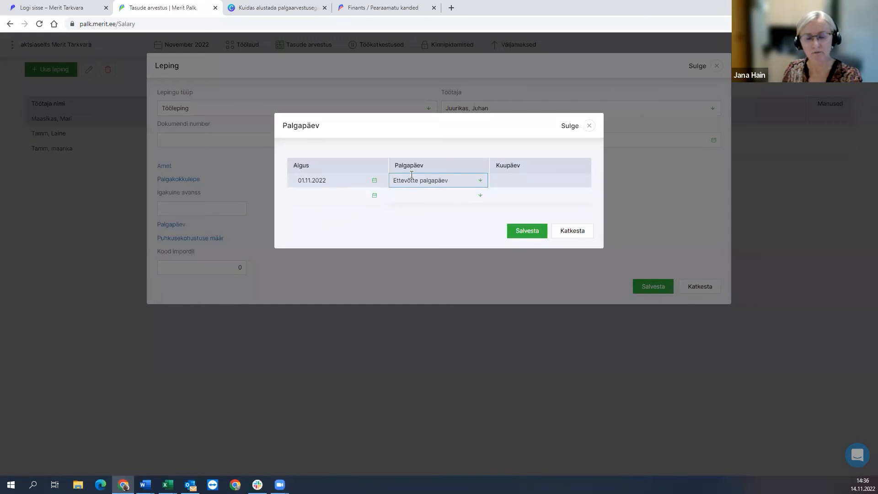
click(526, 232)
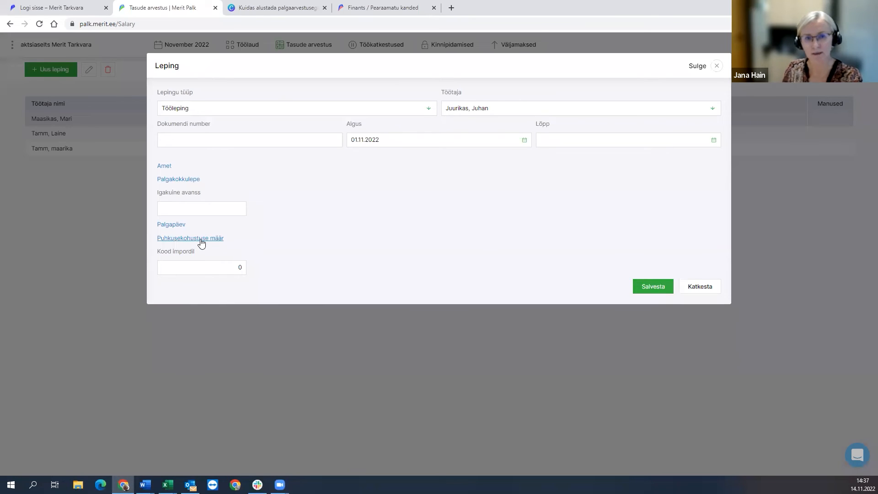
click(658, 286)
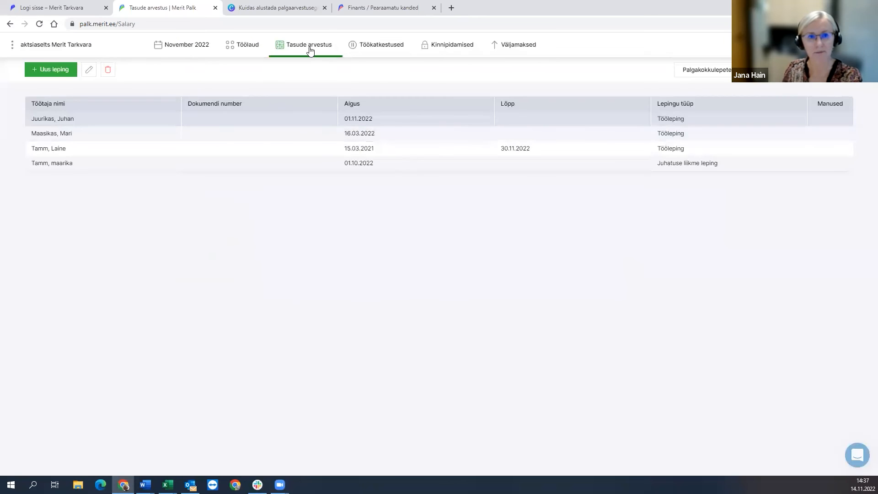
Open the November 2022 pay sheet 1 - Põhitasud.
click(309, 48)
click(292, 98)
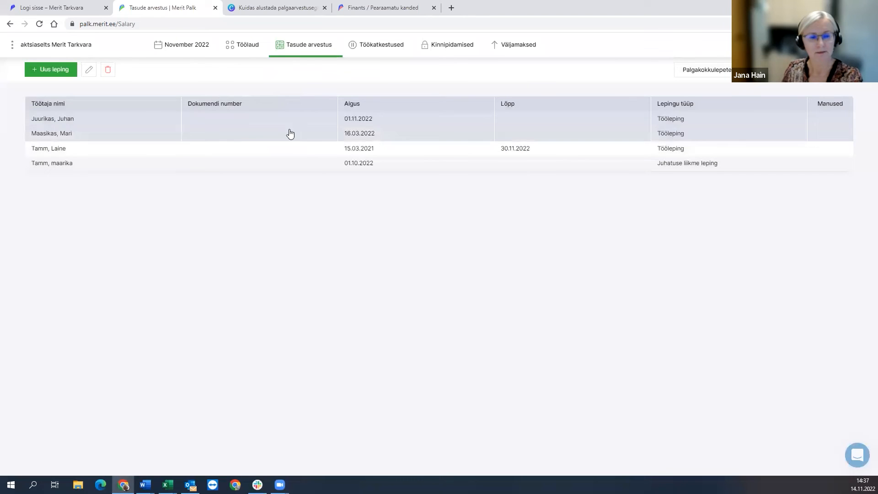
click(304, 54)
click(295, 88)
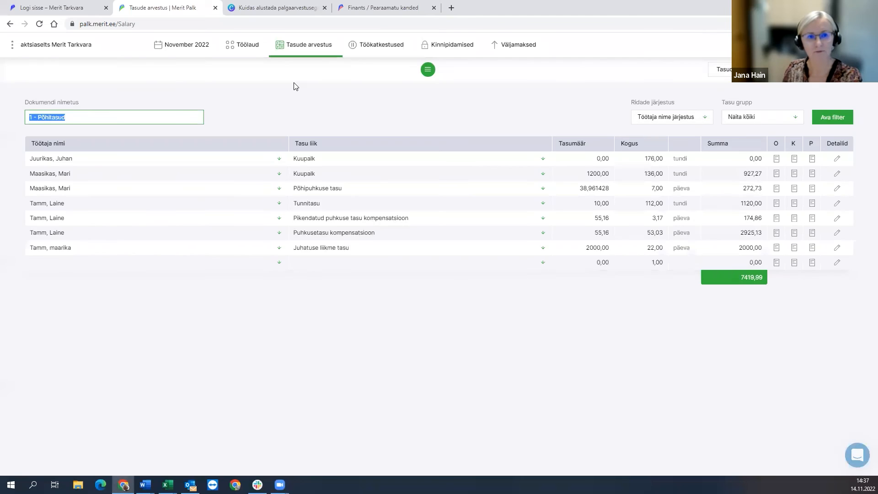
Add a row for the new employee to the November pay sheet with the pay type Kuupal summa.
click(125, 269)
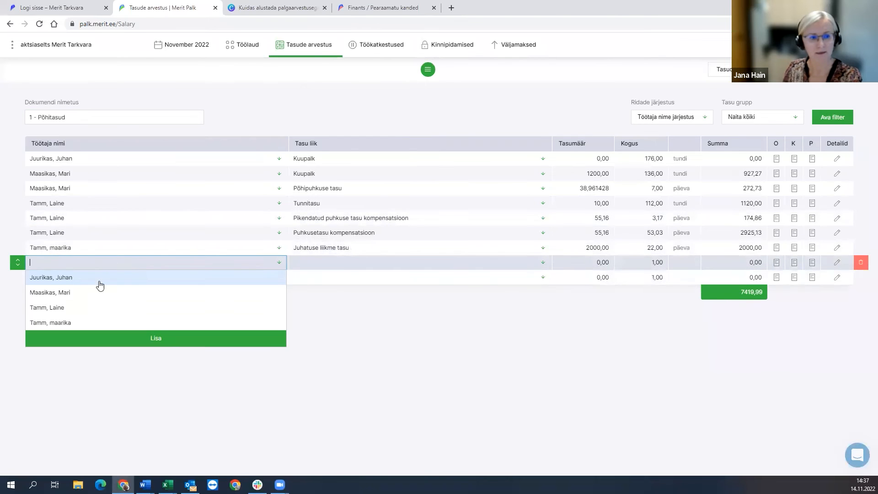
click(75, 280)
click(375, 260)
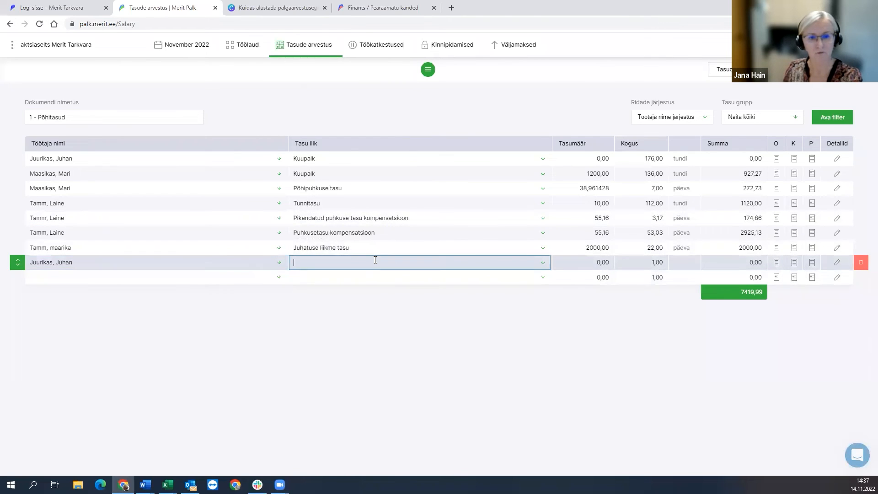
scroll(371, 334, down, 1)
scroll(371, 332, down, 3)
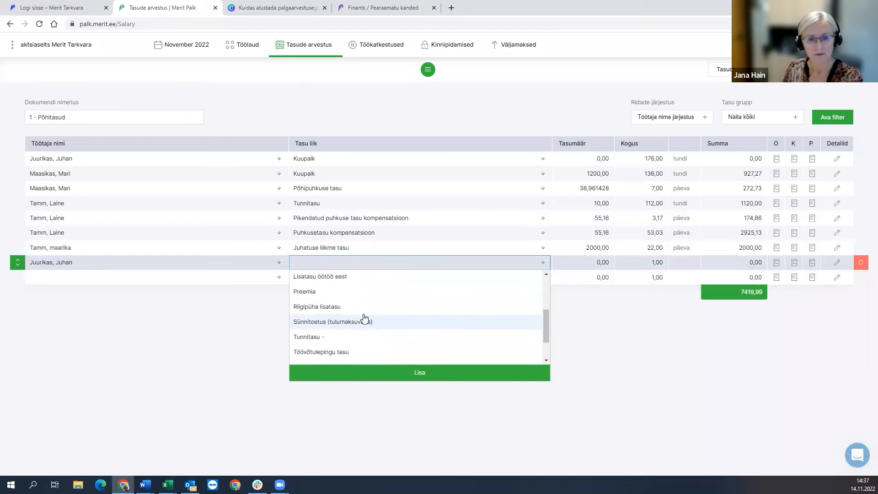
scroll(379, 308, down, 2)
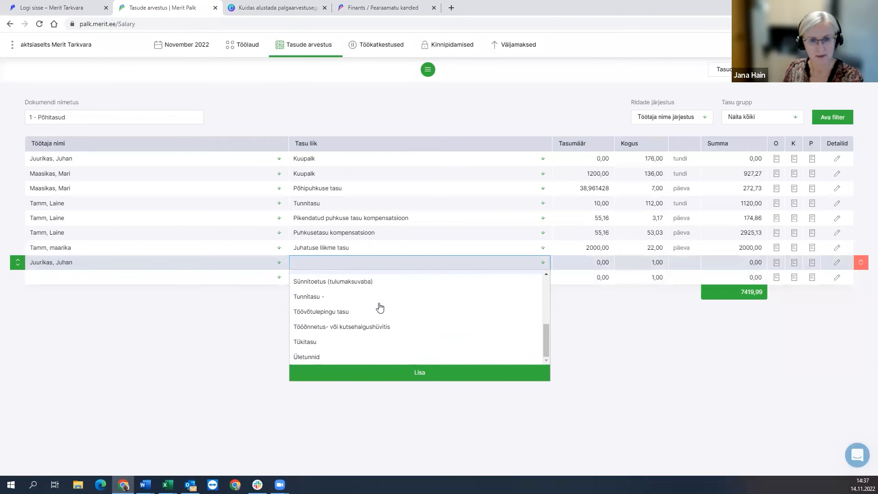
scroll(379, 308, up, 6)
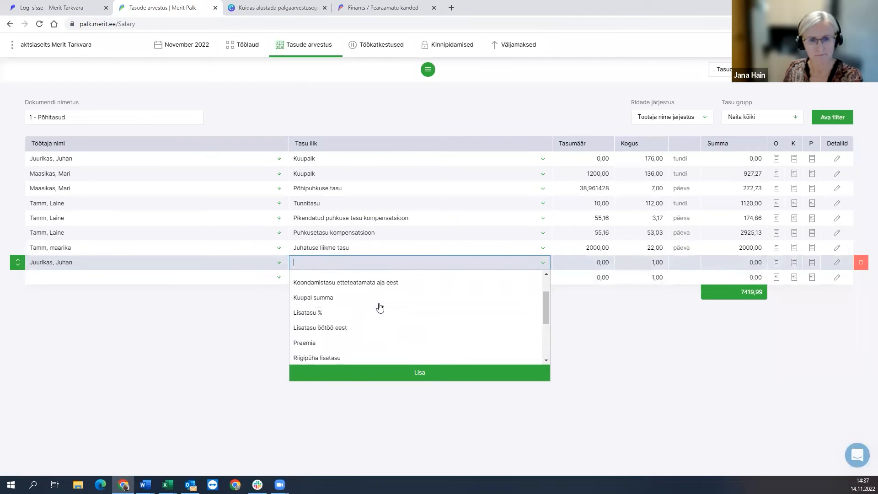
click(341, 300)
Set the Tasumäär of the new Kuupal summa row to 1200.
click(605, 262)
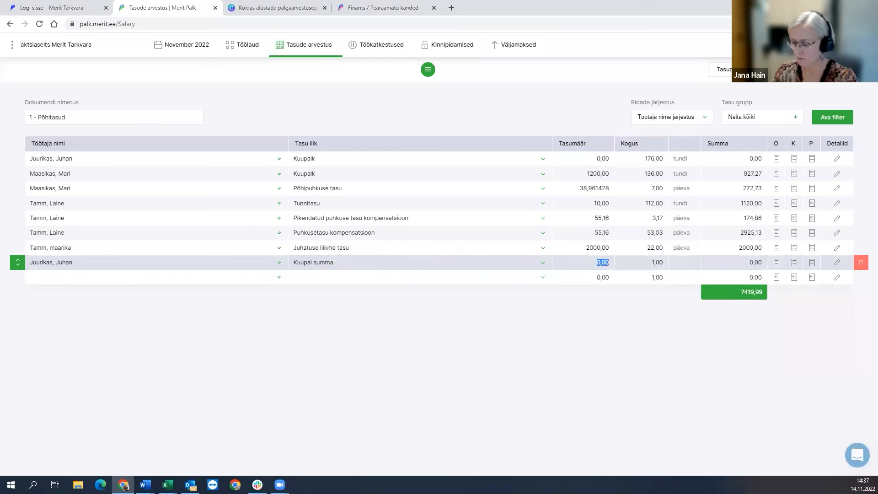
text(1200)
key(Tab)
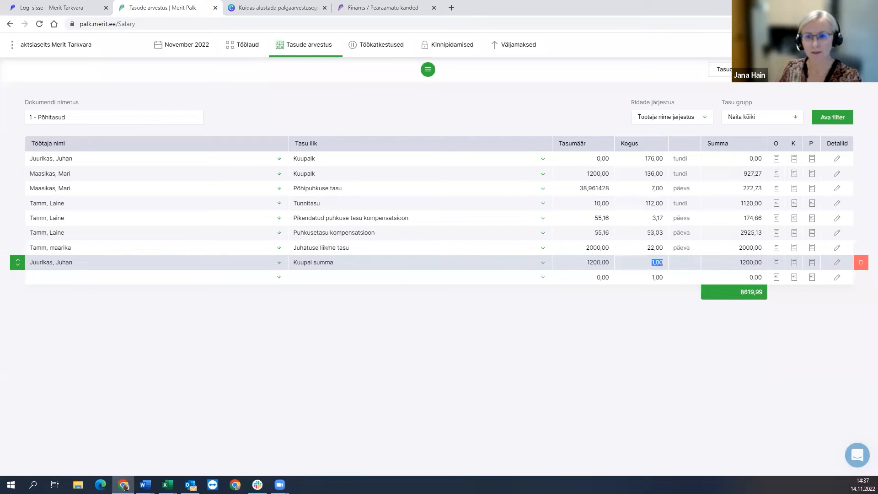
click(396, 112)
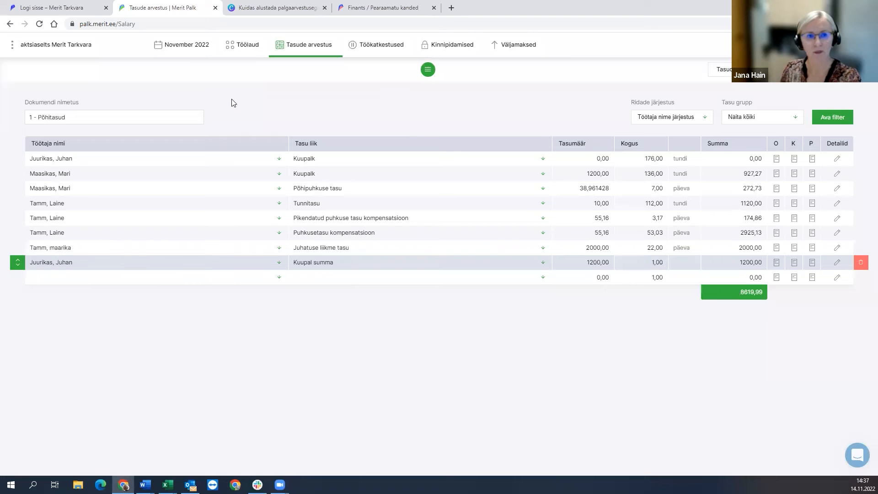
Switch the payroll month to December 2022 and open its pay sheet 1 - Põhitasud.
click(191, 49)
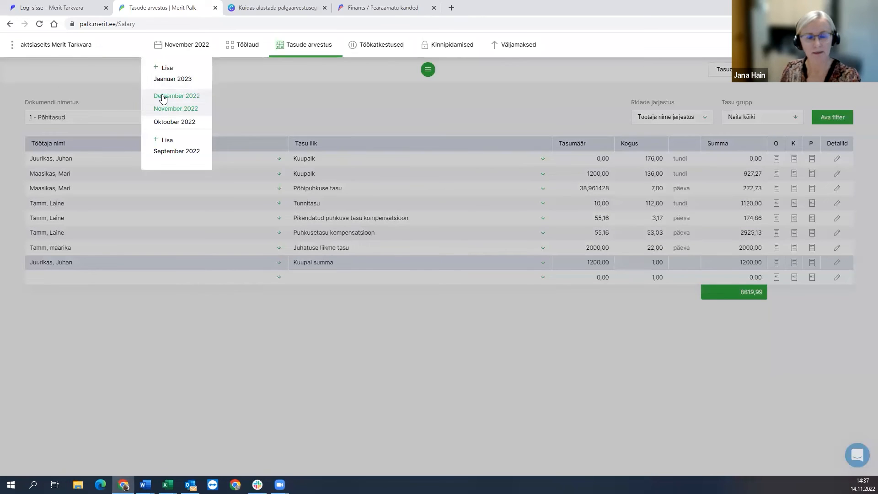
click(164, 96)
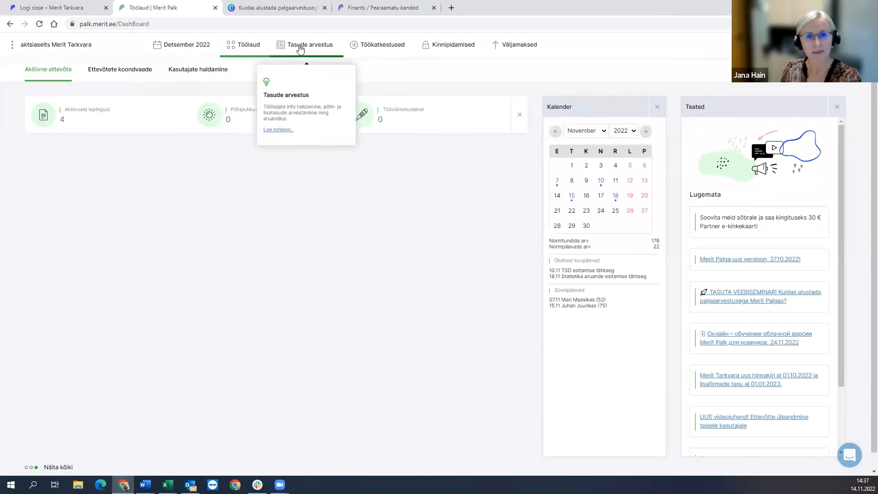
click(301, 46)
click(284, 84)
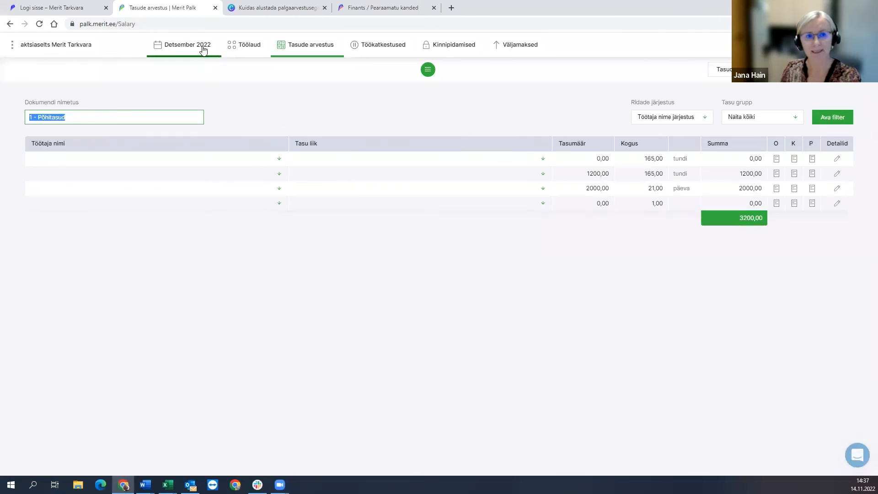
Add a Kuupal summa row for the new employee to the December pay sheet, leaving the rate at 0,00.
click(232, 207)
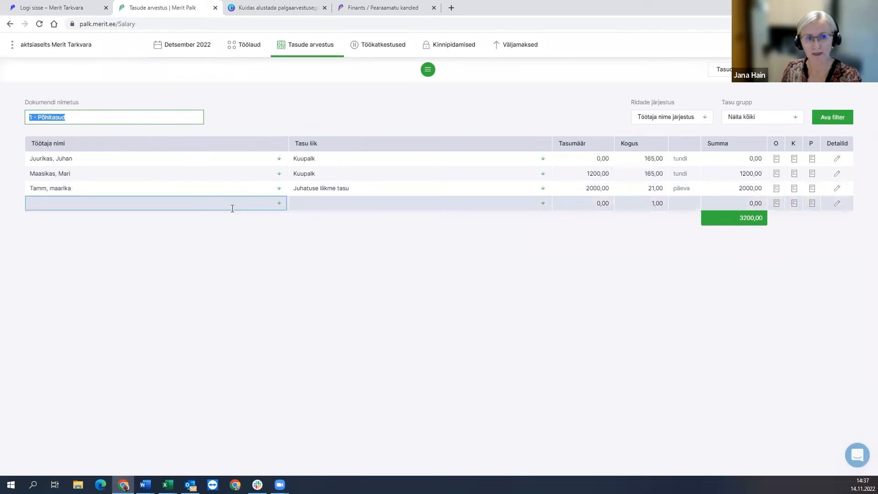
click(210, 205)
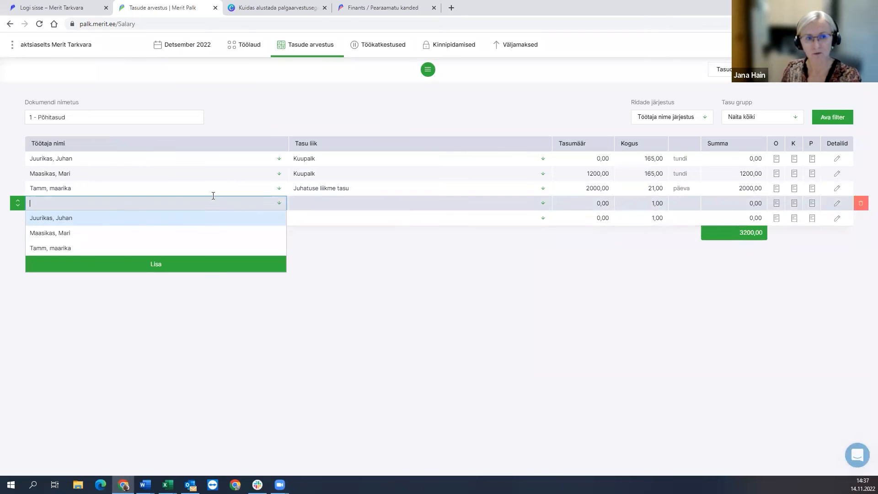
click(78, 221)
click(398, 211)
click(399, 203)
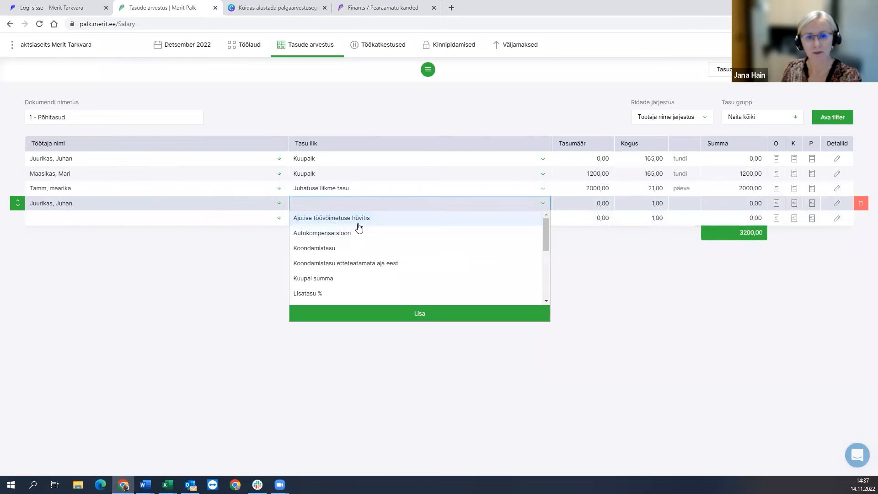
click(338, 279)
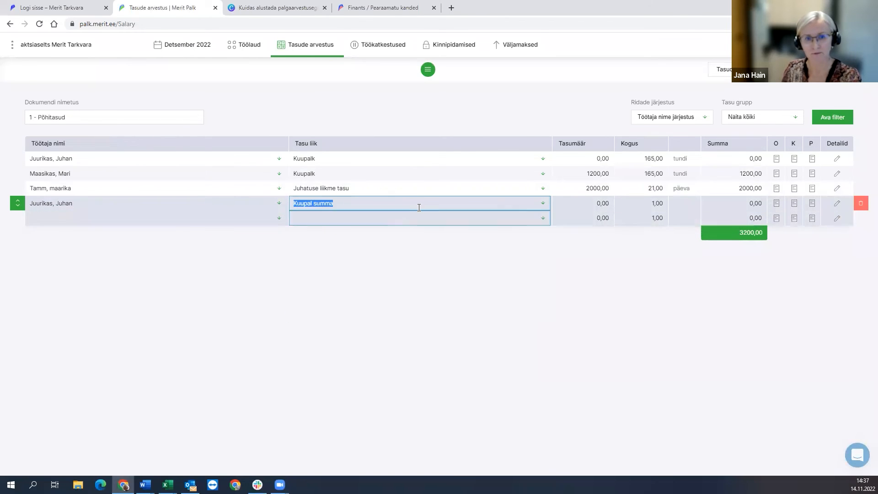
mouse_move(200, 46)
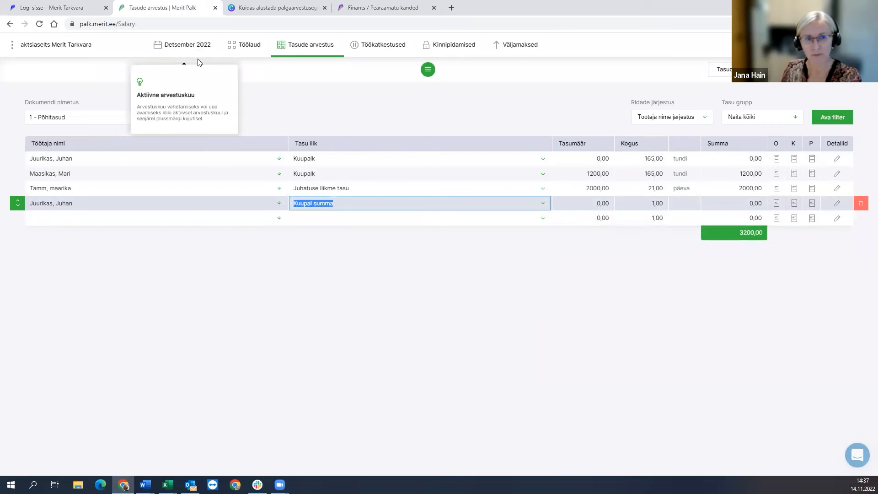
click(558, 202)
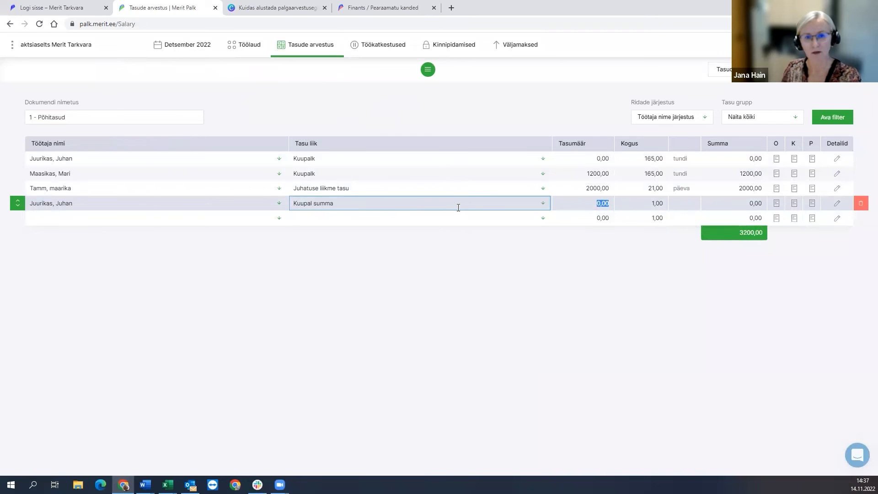
Reopen the December pay sheet to check its rows and return to the pay sheet list.
click(183, 45)
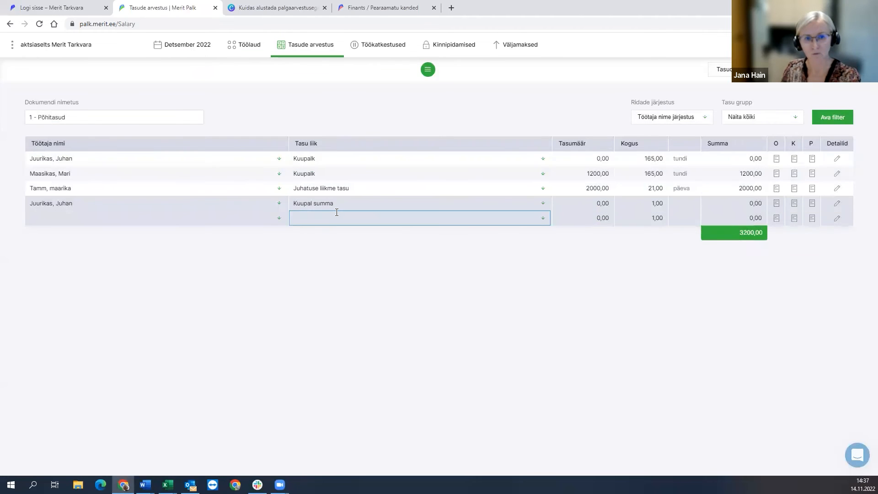
click(428, 71)
click(302, 121)
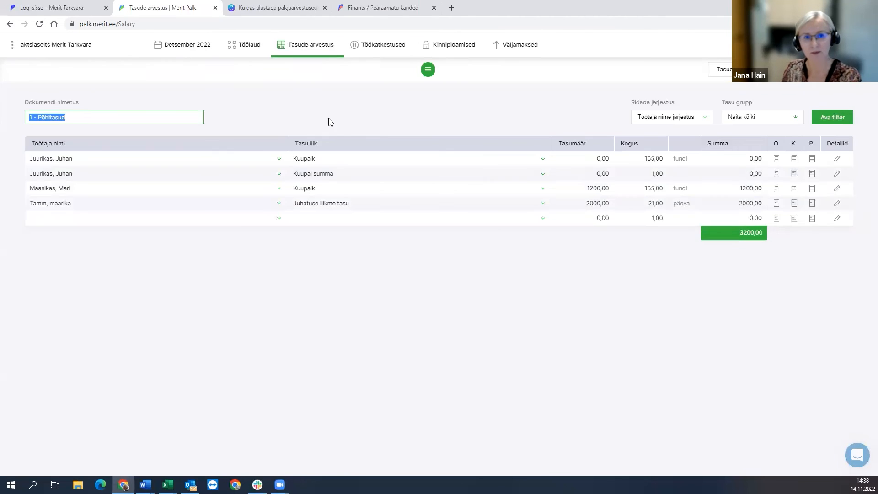
click(428, 71)
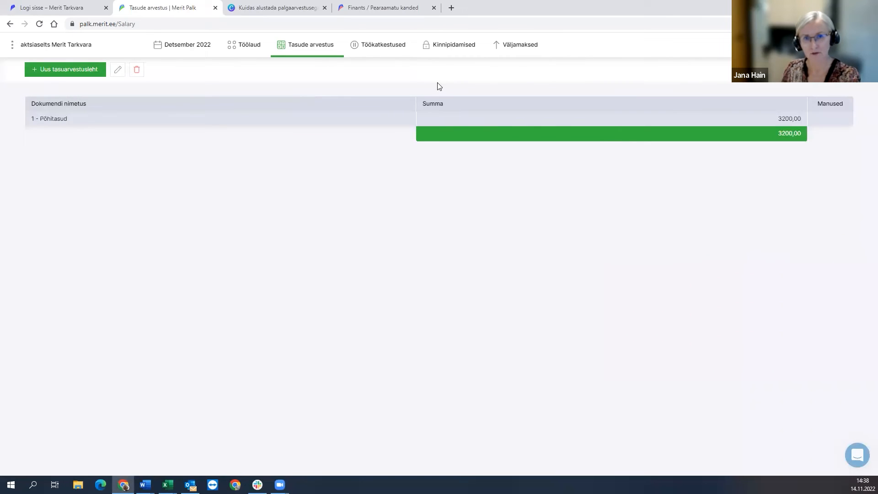
Switch the payroll month back to November 2022, view its pay sheet 1 - Põhitasud and return to the sheet list.
click(185, 46)
click(183, 123)
click(387, 296)
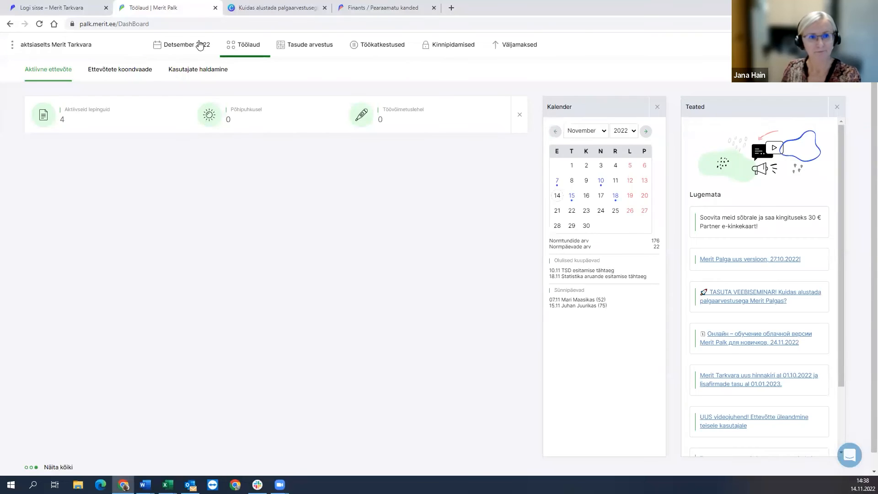
click(192, 45)
click(165, 110)
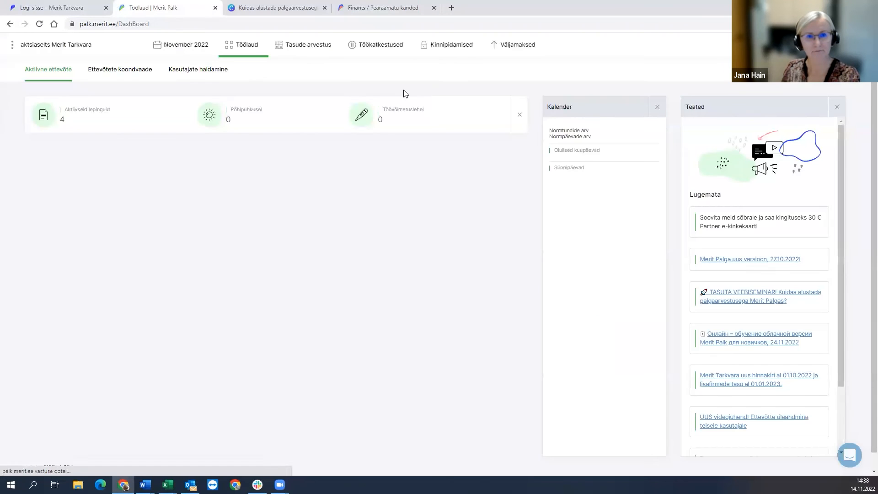
click(305, 49)
click(289, 84)
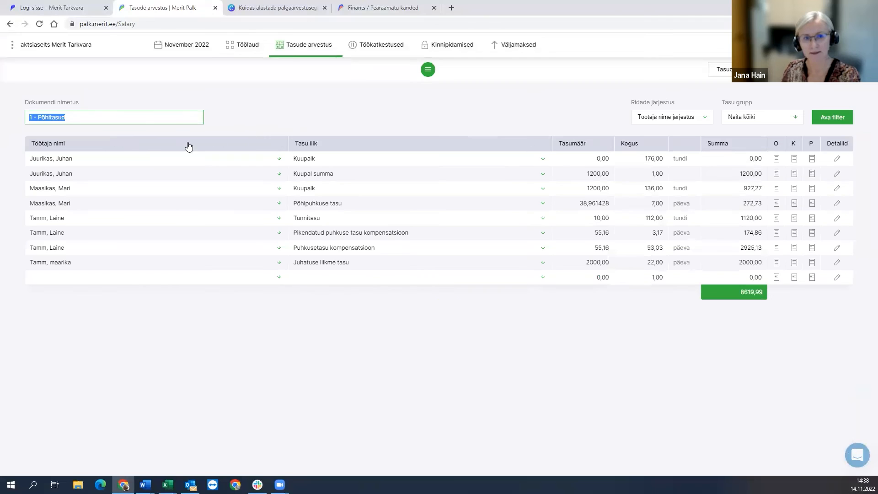
click(428, 71)
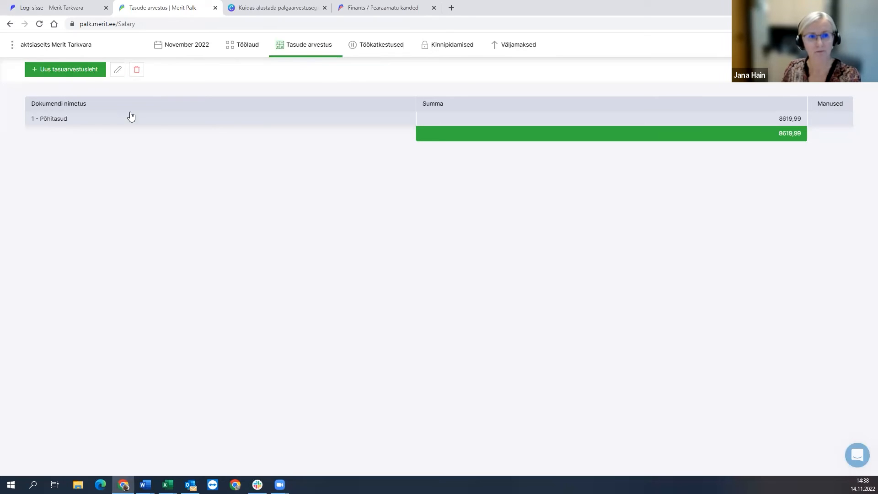
Create a pay sheet named Ületunnid containing one Ületunnid row with no employee and a quantity of 1,00.
click(66, 71)
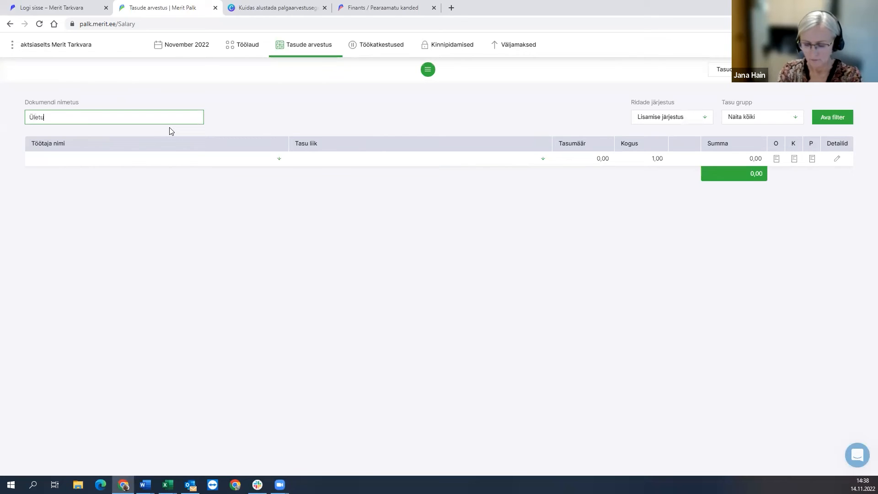
click(137, 159)
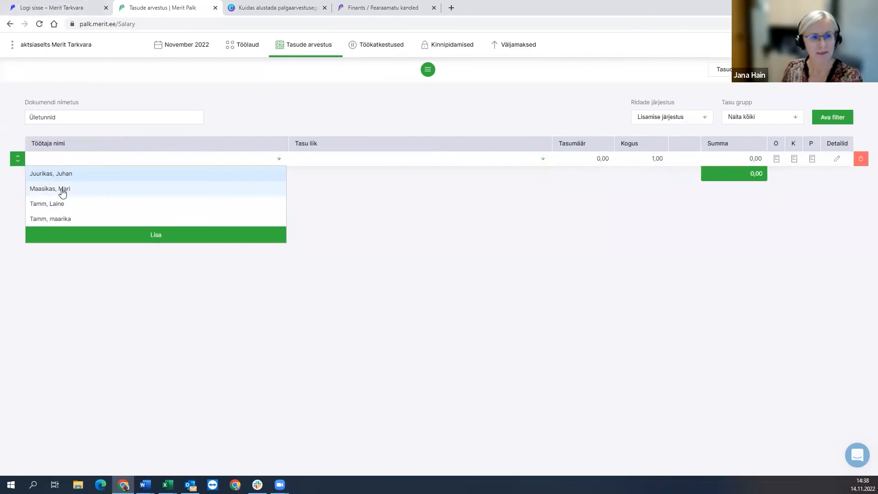
click(63, 193)
click(315, 159)
text(ü)
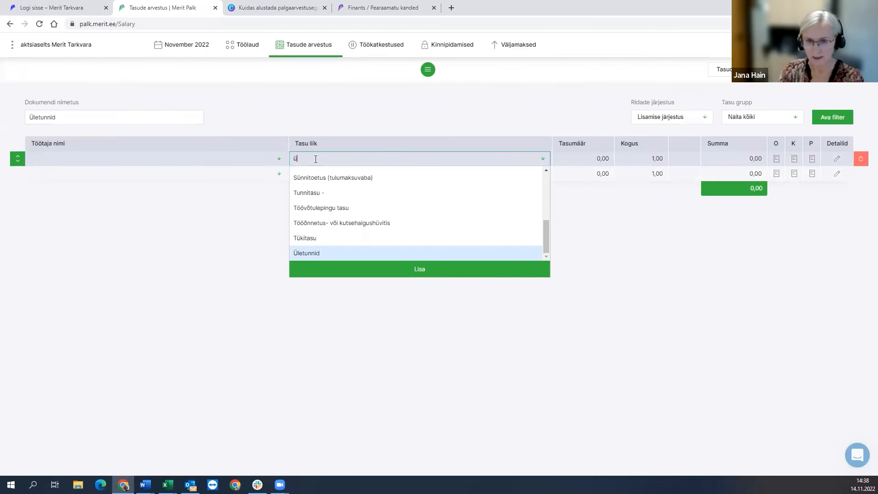
click(345, 253)
key(Tab)
key(Tab)
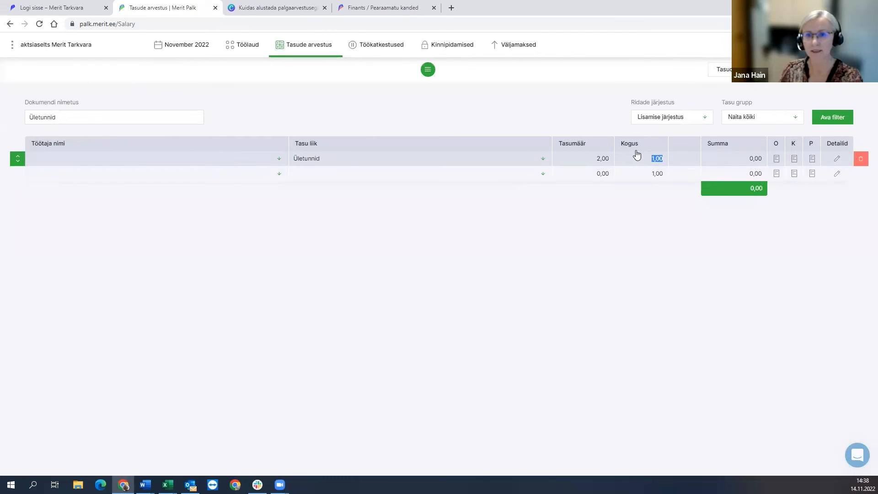
click(428, 73)
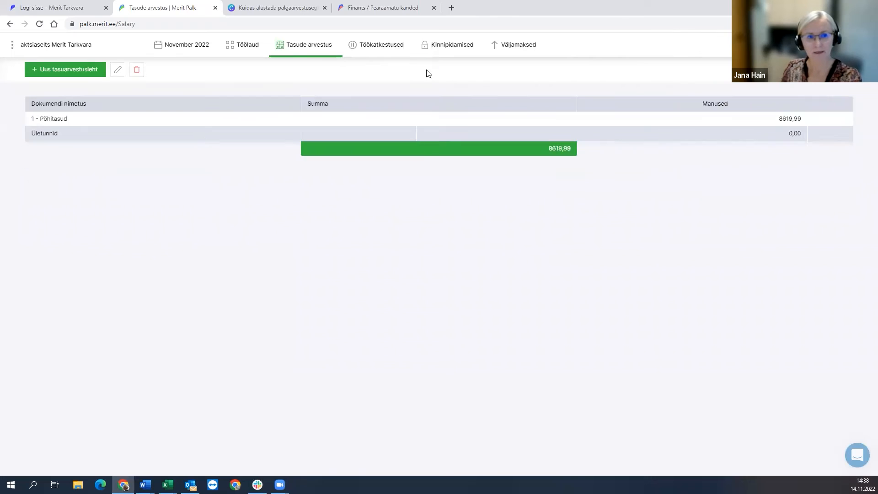
Look at the 1 - Põhitasud sheet, and create an empty pay sheet named Lisatasu.
click(84, 120)
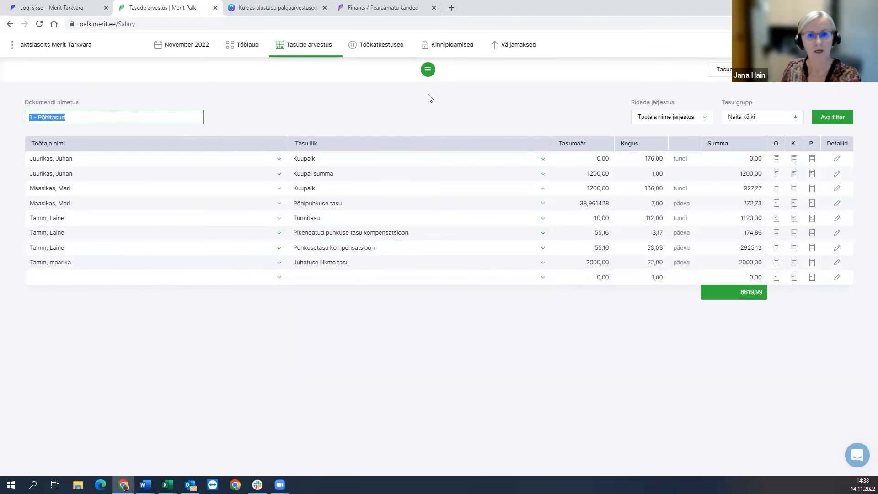
click(426, 70)
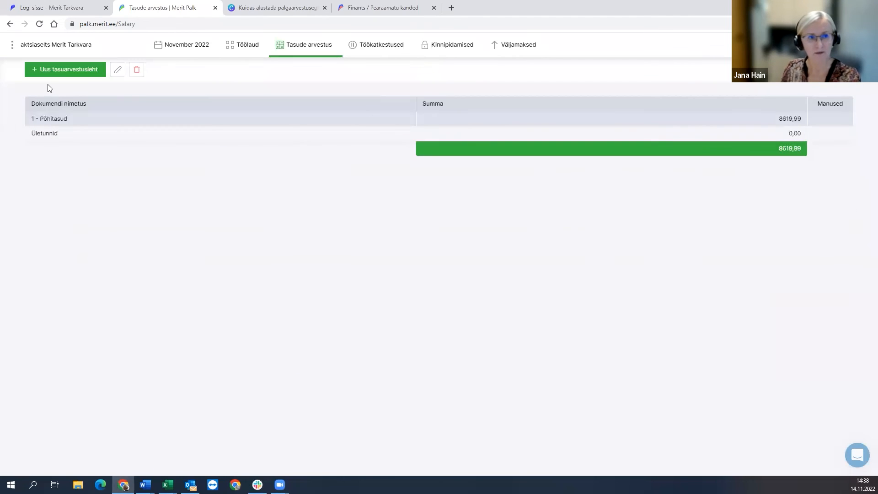
click(73, 73)
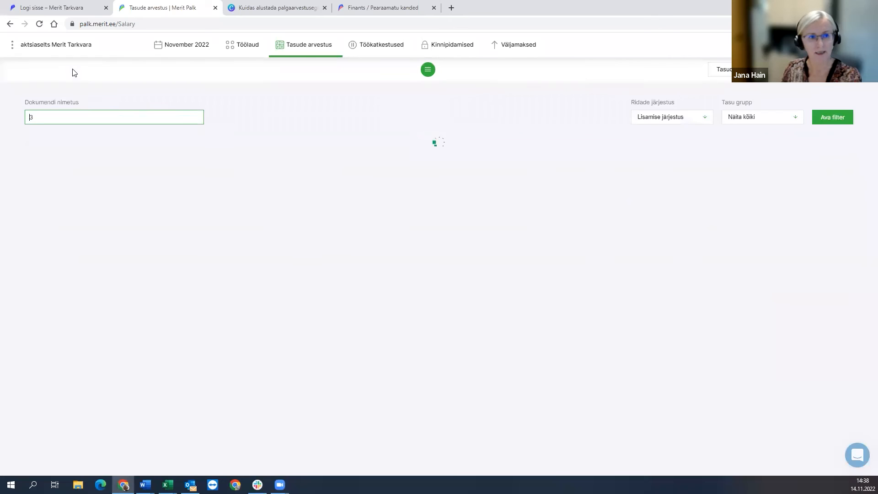
text(Lisatasu)
click(230, 160)
click(406, 224)
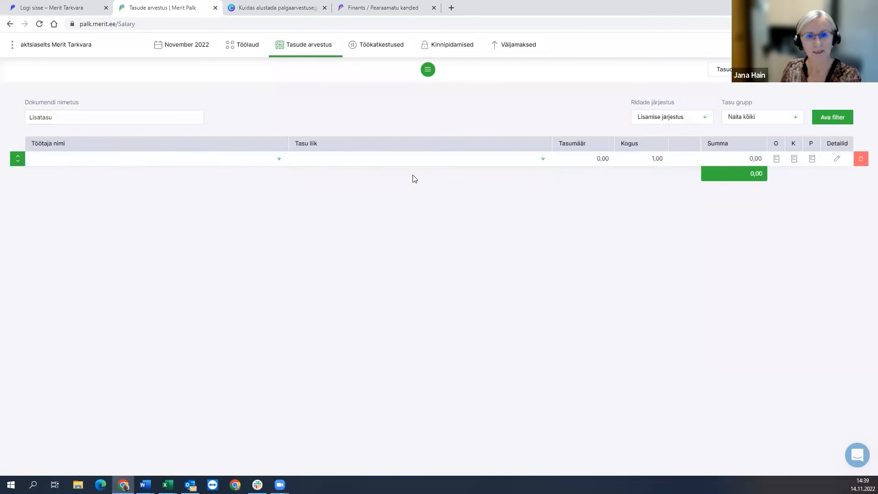
click(427, 70)
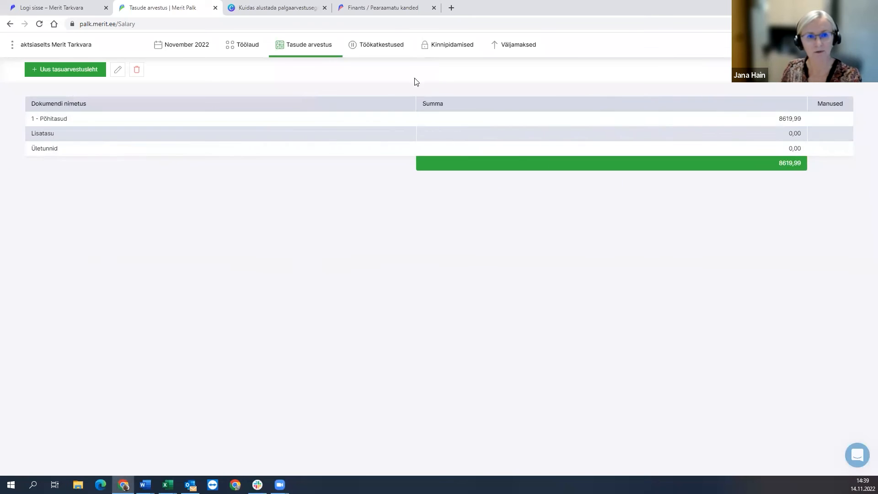
Move the Kuupal summa row from the 1 - Põhitasud pay sheet to the Lisatasu sheet.
click(193, 119)
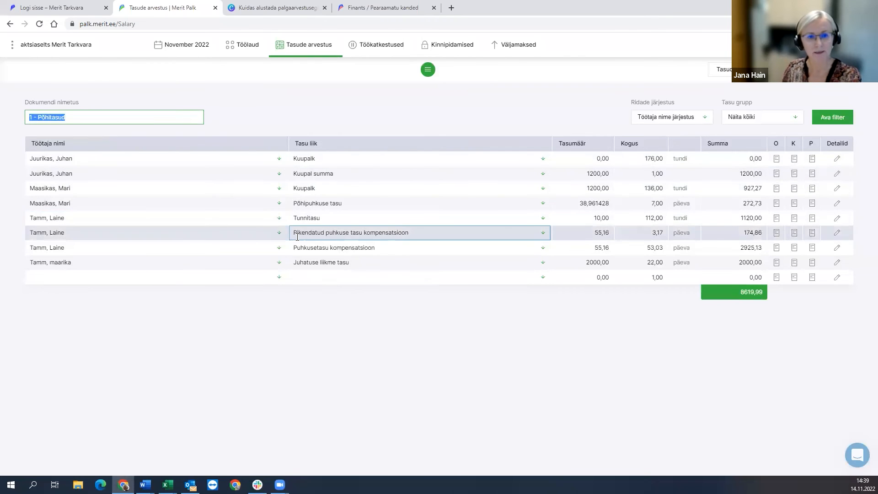
click(250, 234)
click(298, 178)
click(330, 176)
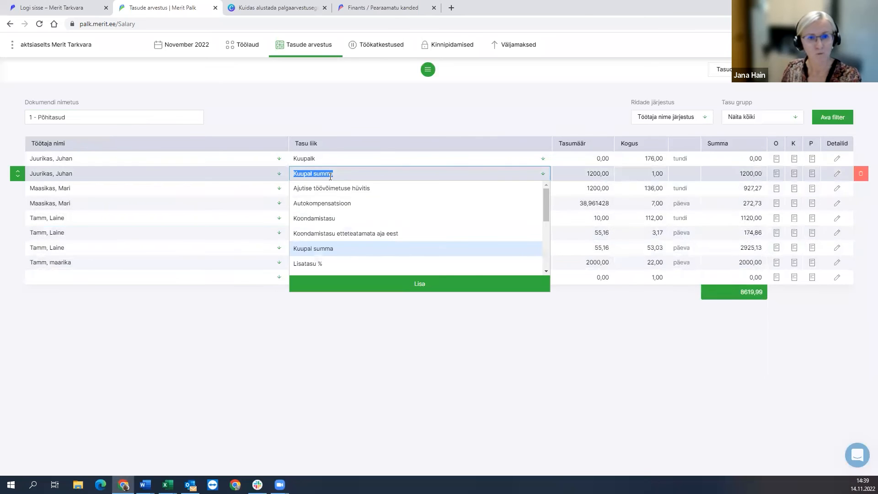
click(314, 100)
click(197, 164)
click(31, 174)
click(45, 173)
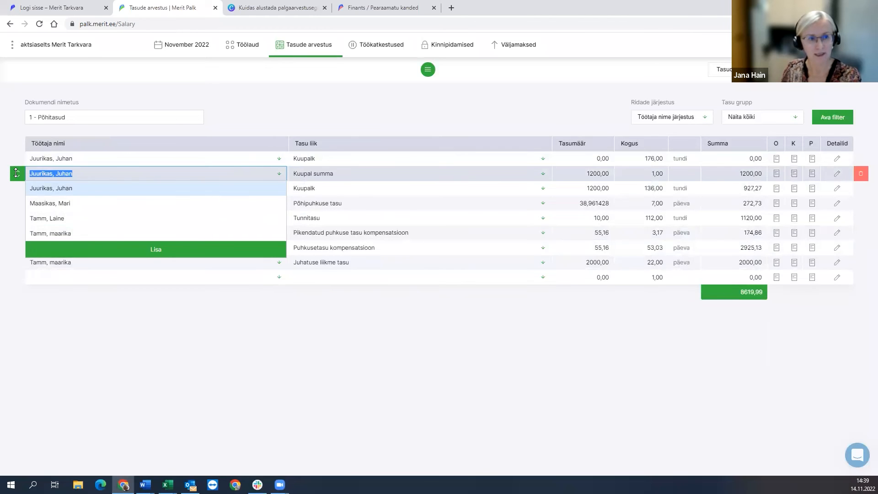
click(16, 172)
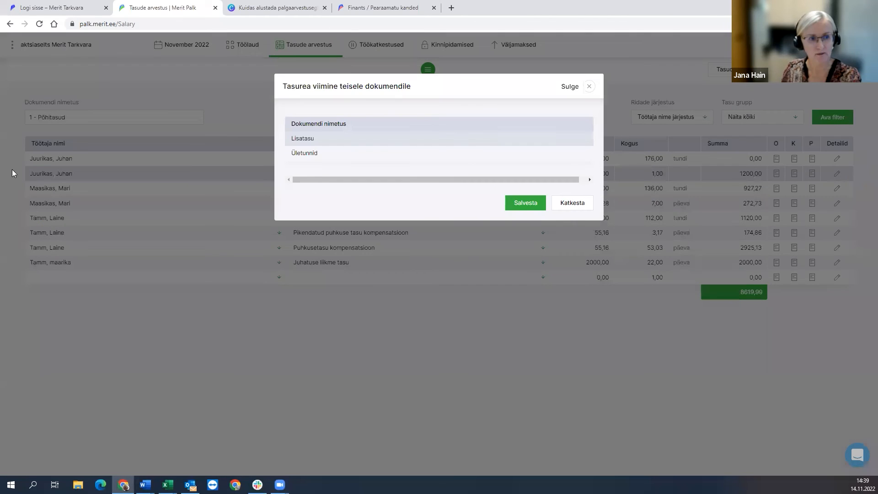
click(311, 140)
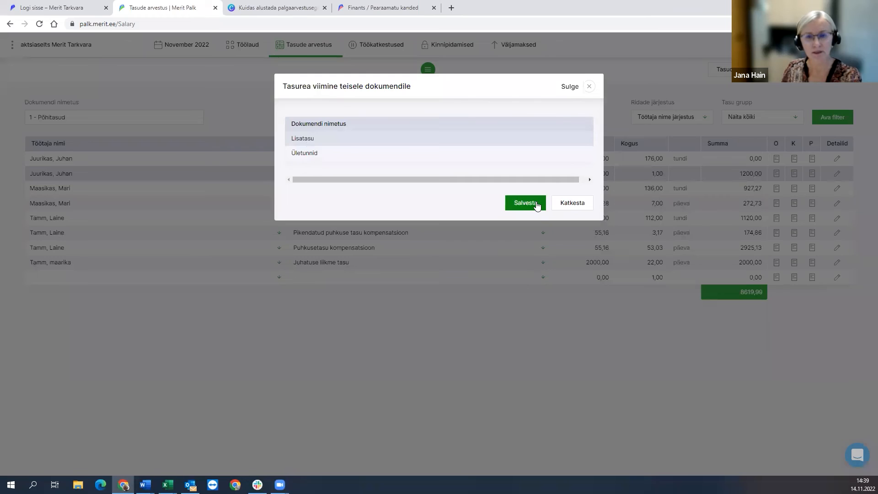
click(522, 203)
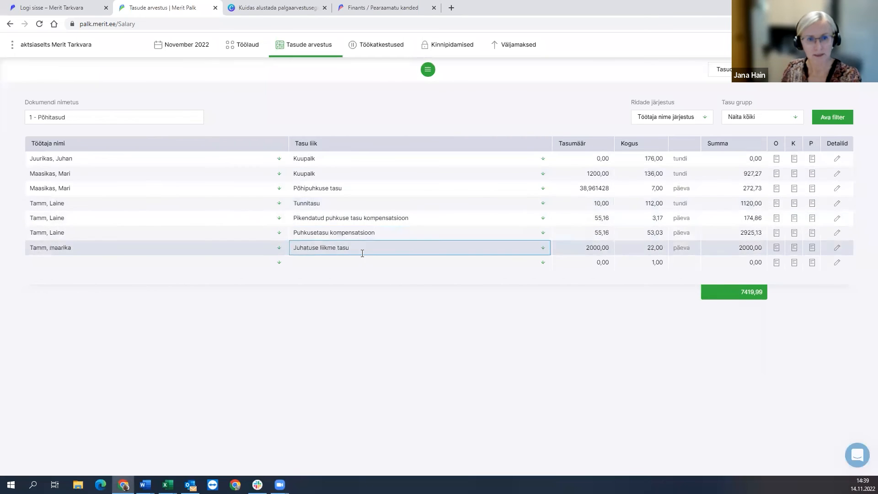
Open the Lisatasu pay sheet from the sheet list to check its rows and return to the list.
click(427, 69)
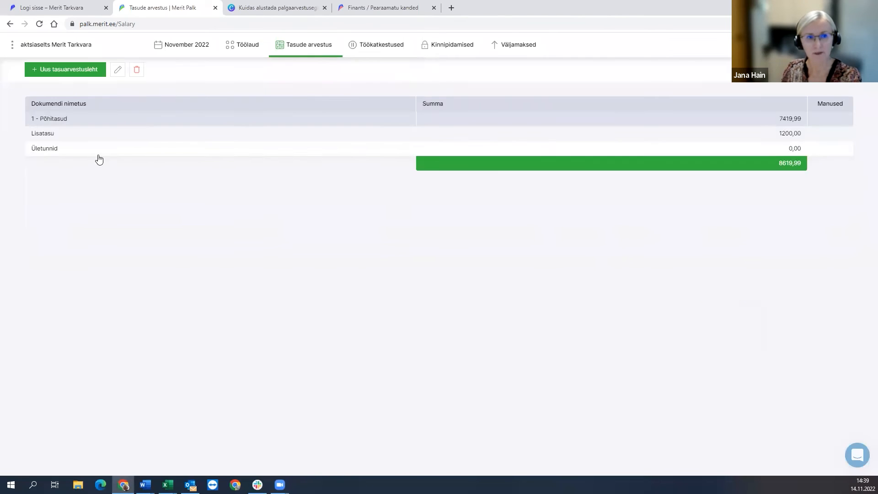
click(108, 138)
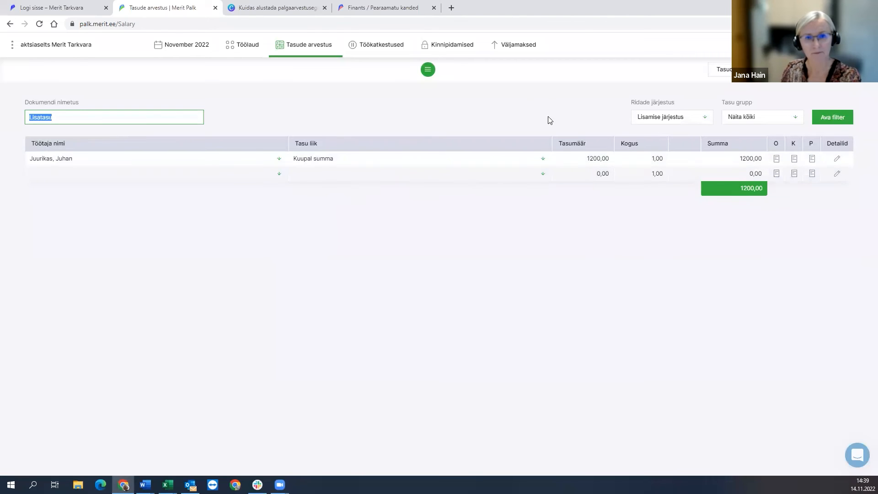
click(428, 70)
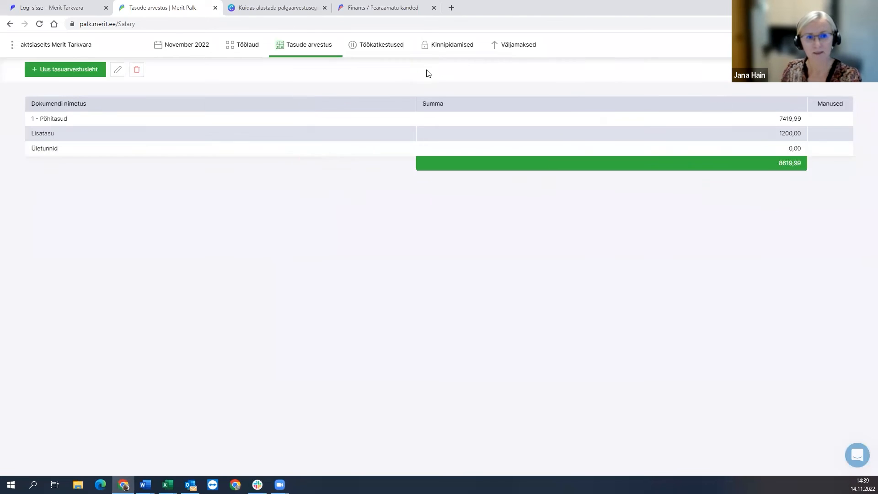
Move the Kuupal summa row from Lisatasu back to 1 - Põhitasud and reopen that sheet to check it.
click(44, 136)
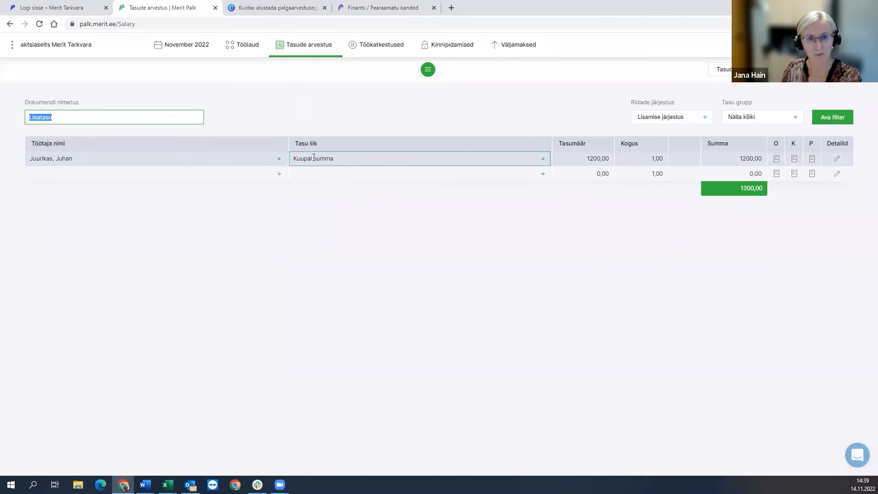
click(27, 159)
click(18, 158)
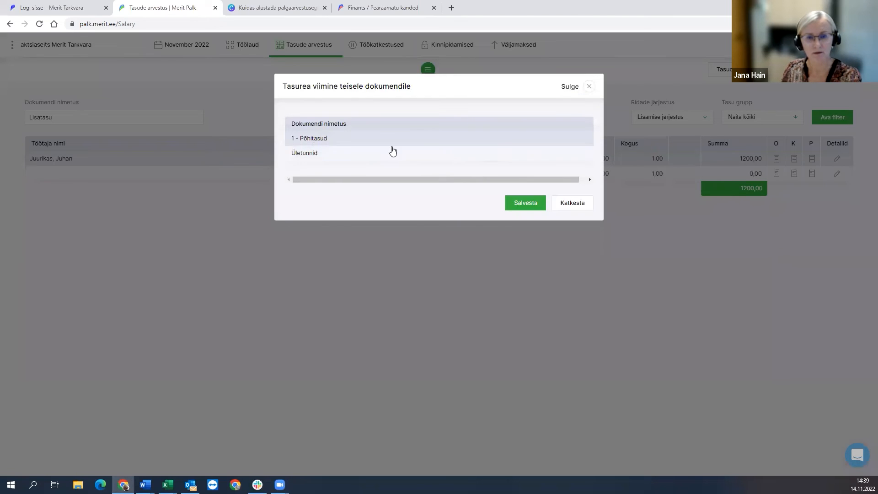
click(532, 203)
click(427, 70)
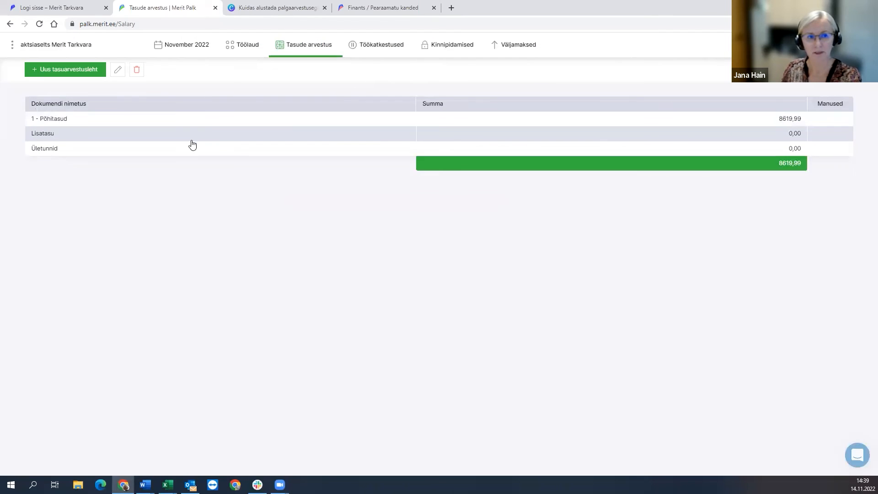
double_click(316, 118)
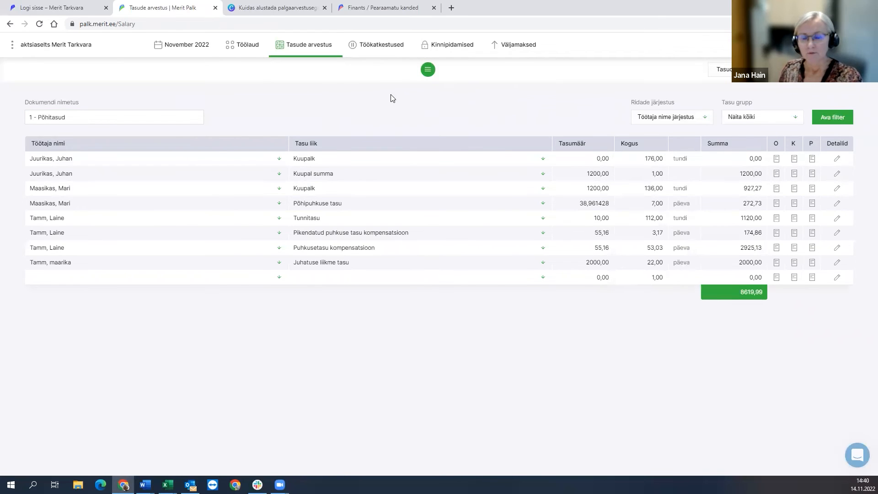
Open the November 2022 Väljamaksed list and mark the unpaid payout documents 25, 26 and 27 as paid.
click(301, 52)
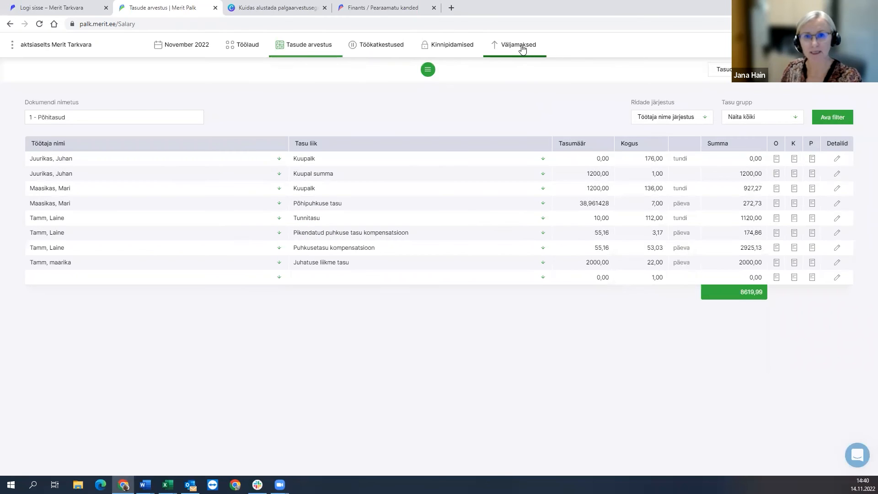
mouse_move(523, 48)
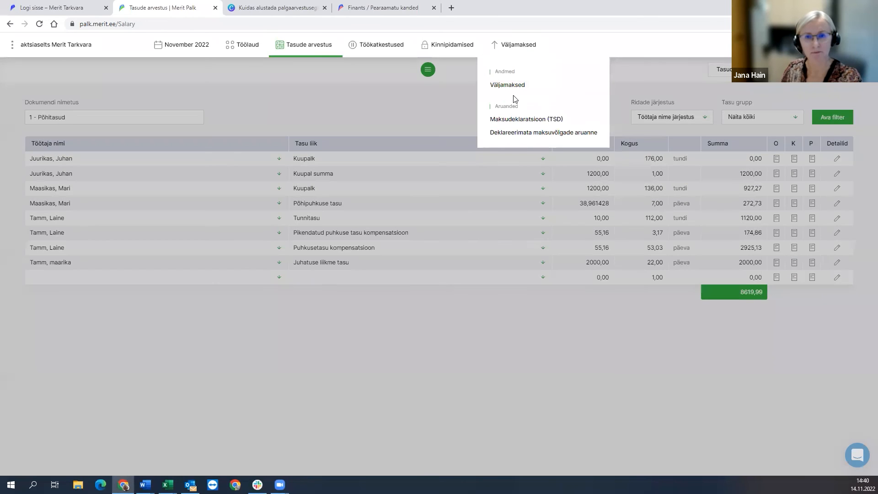
click(504, 88)
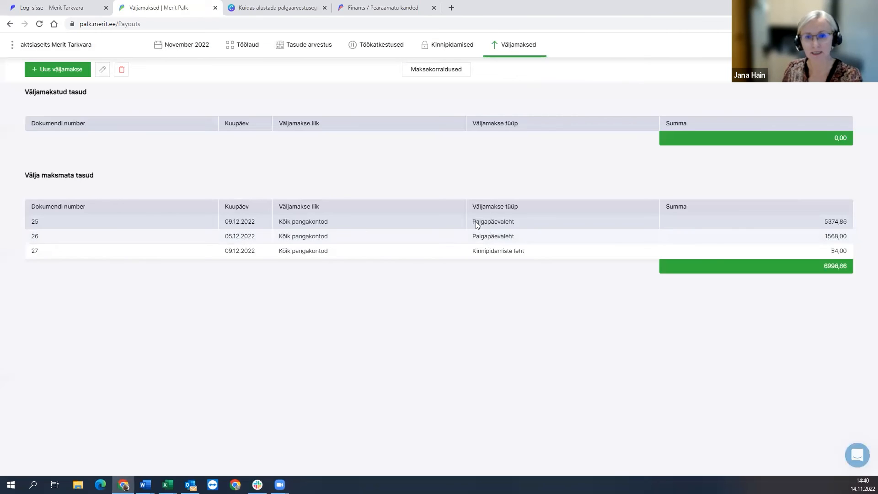
click(476, 221)
click(790, 239)
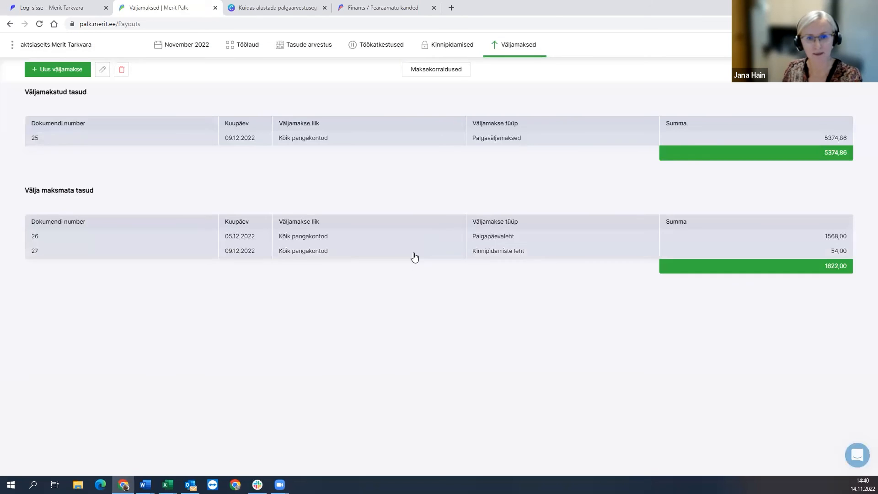
click(423, 238)
click(789, 212)
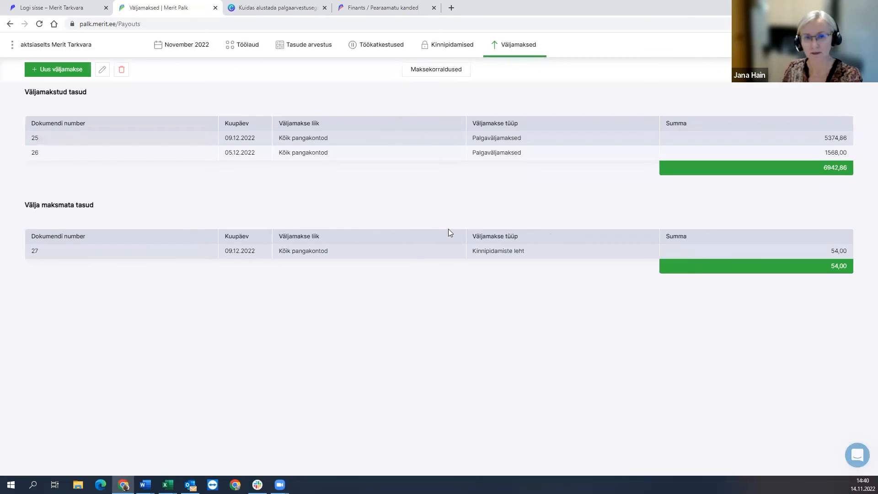
click(415, 256)
click(793, 210)
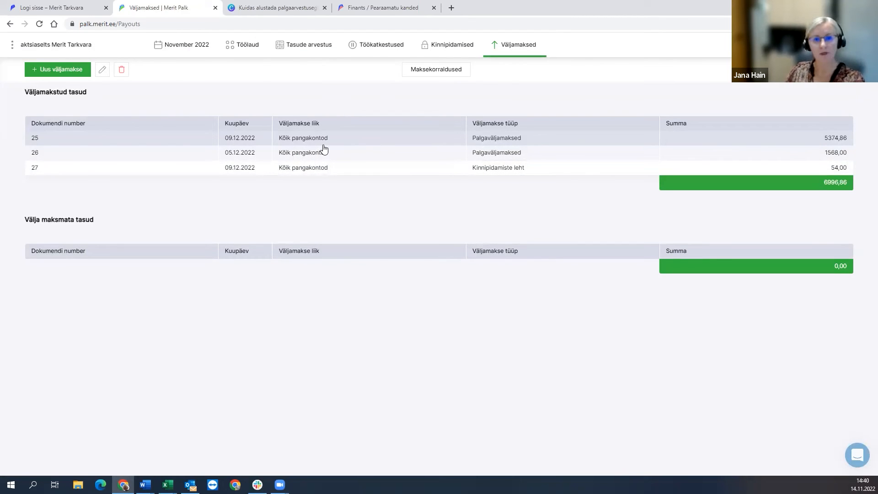
click(300, 48)
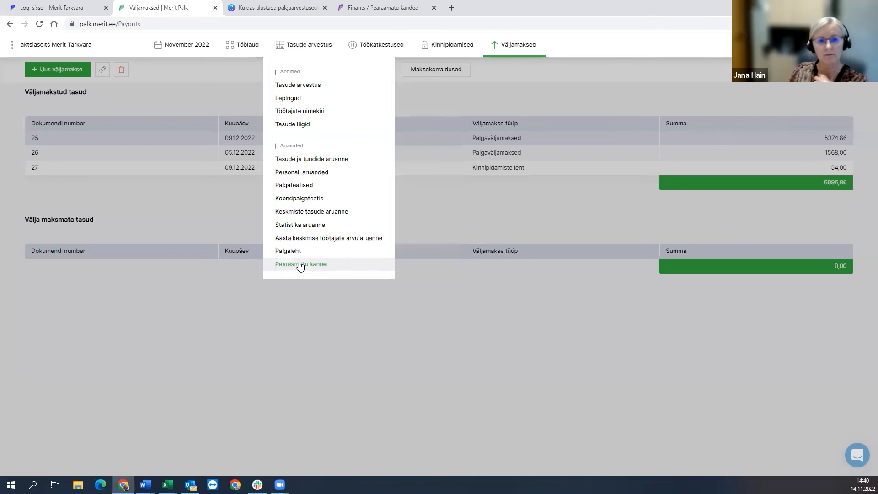
click(534, 109)
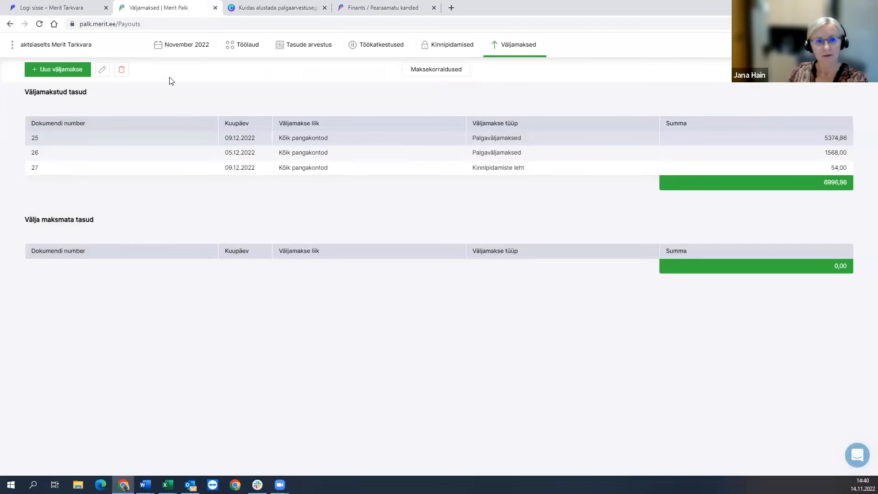
Delete the three paid November 2022 payout documents 25, 26 and 27 from the Väljamakstud tasud list.
click(121, 69)
click(310, 137)
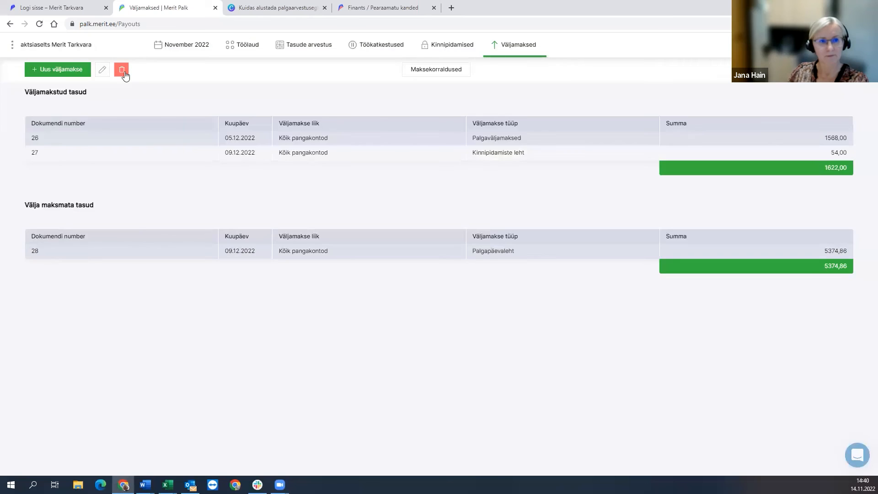
click(122, 70)
click(298, 134)
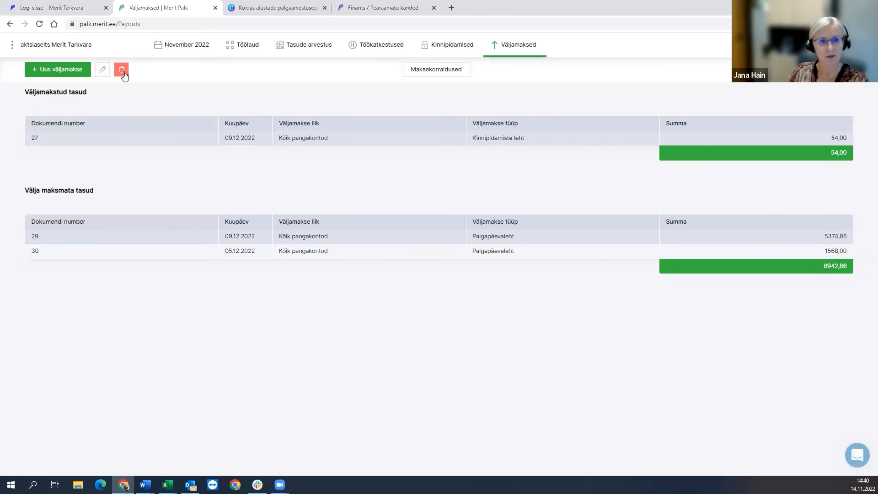
click(121, 69)
click(286, 135)
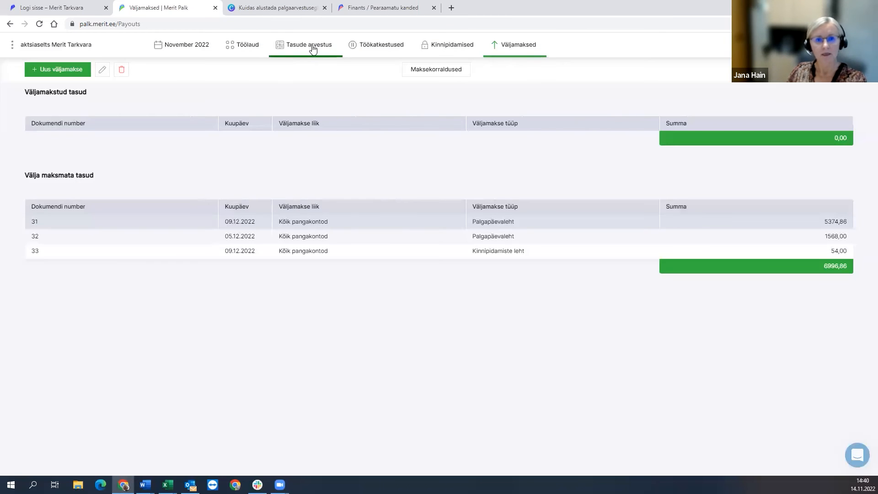
Generate the November 2022 Palgaleht report for Palga ja kinnipidamise saajad while the payouts are still unpaid.
click(303, 50)
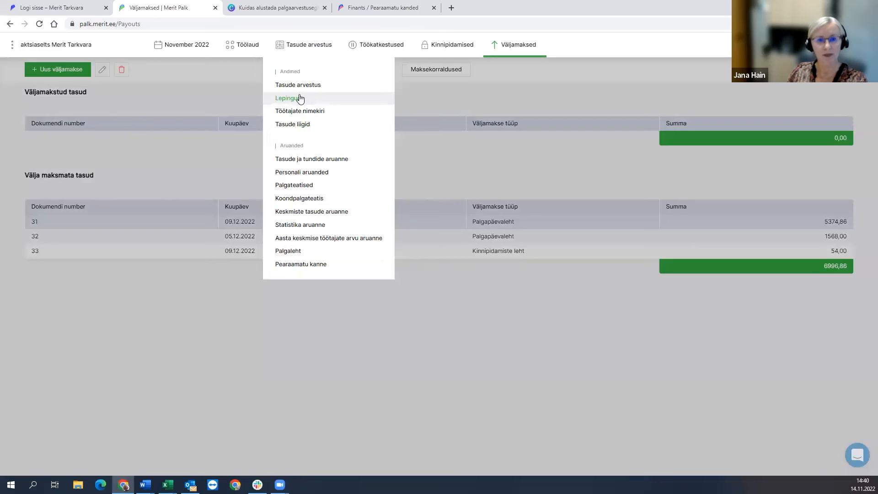
click(298, 100)
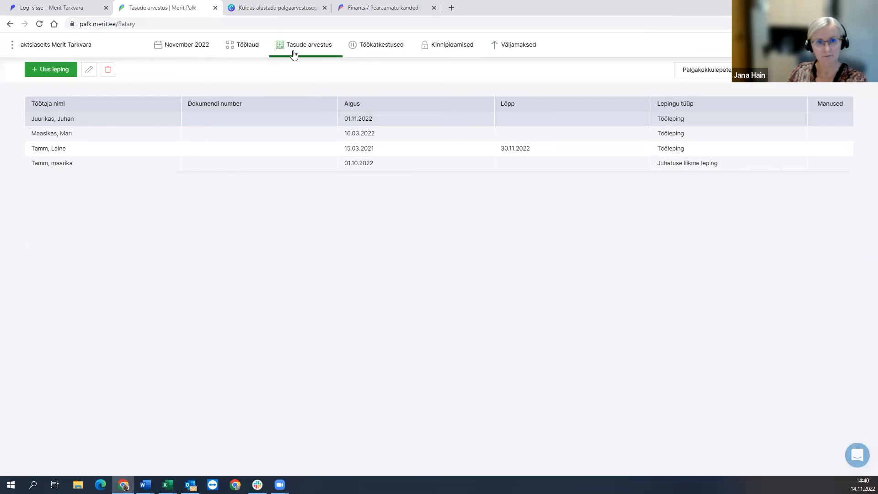
click(298, 46)
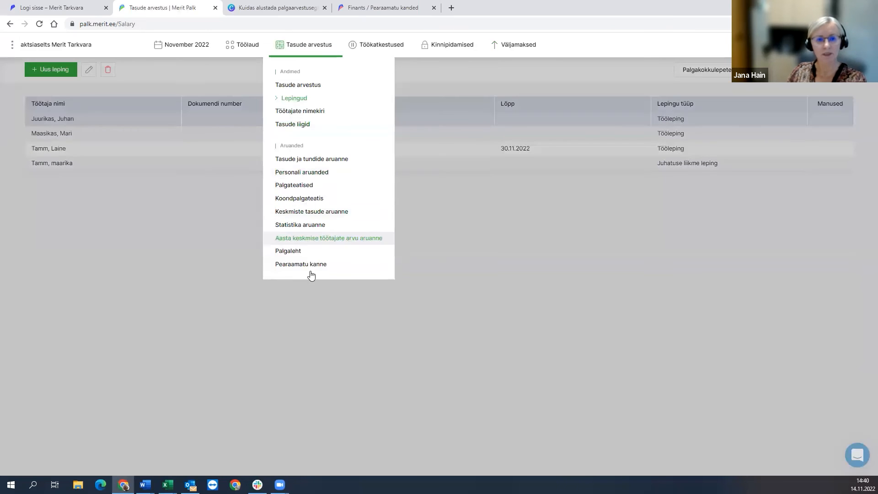
click(293, 252)
click(819, 138)
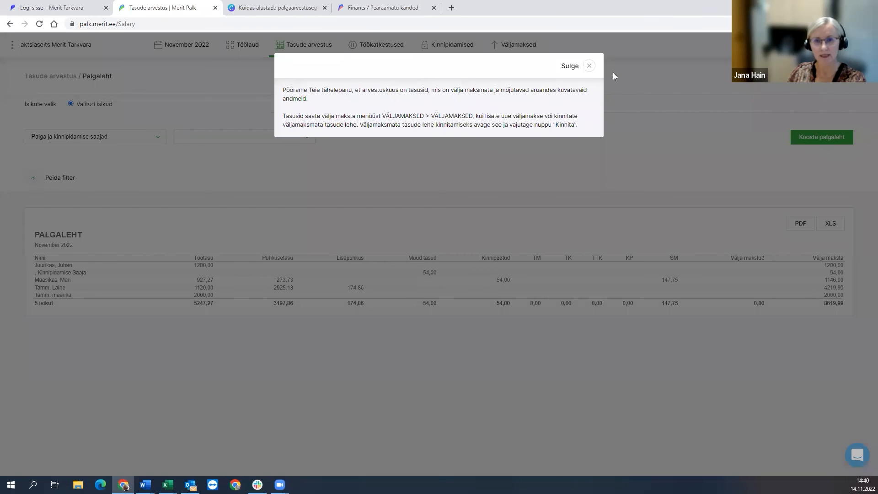
click(589, 66)
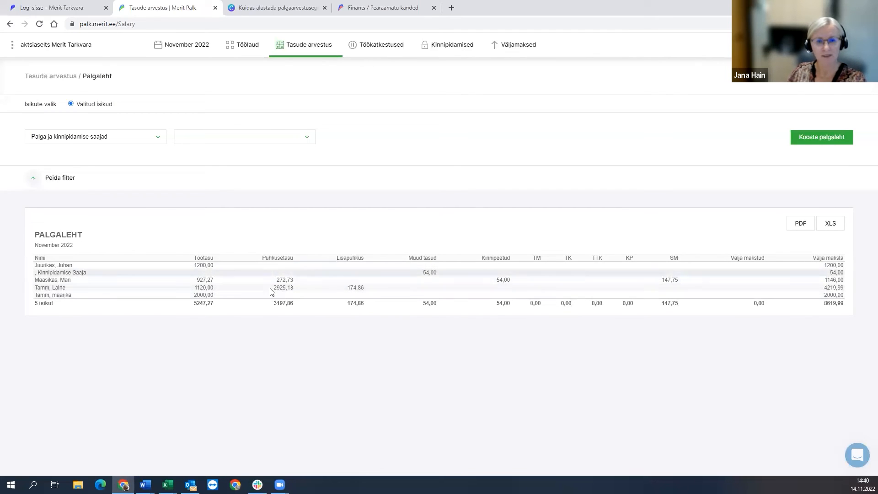
Return to the Väljamaksed list and mark the unpaid payout documents 34, 35 and 36 as paid.
click(524, 43)
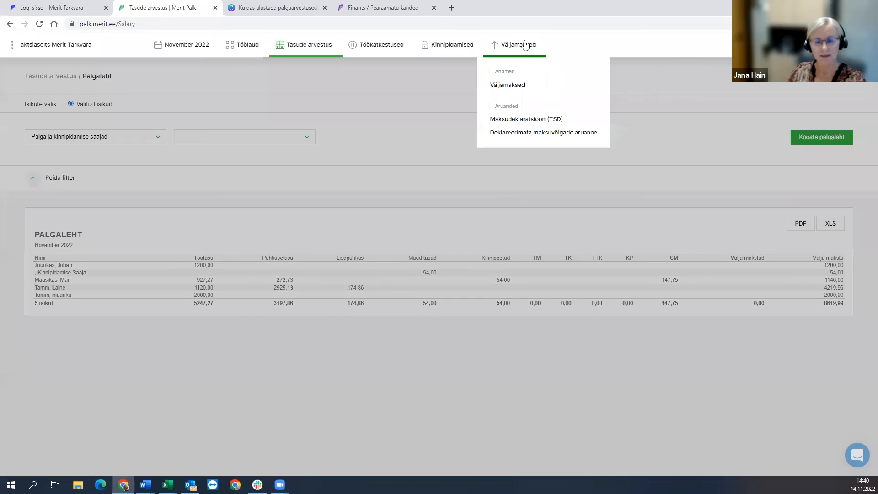
click(513, 86)
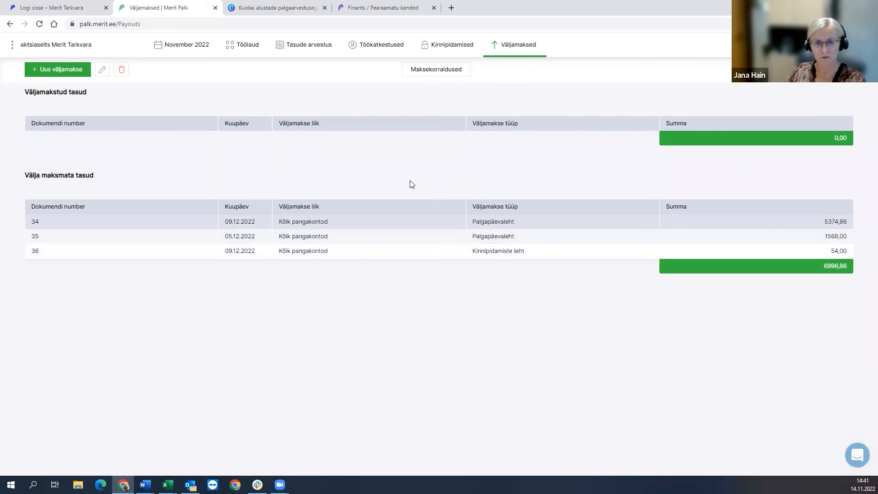
click(306, 47)
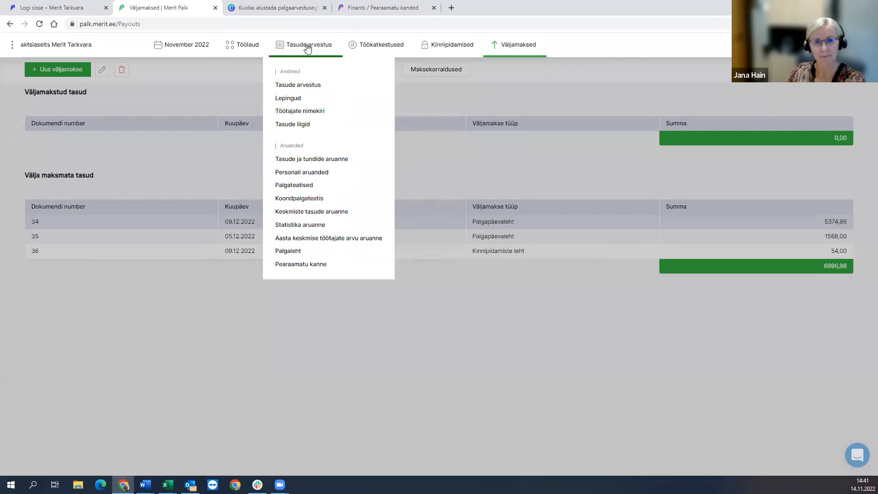
click(473, 103)
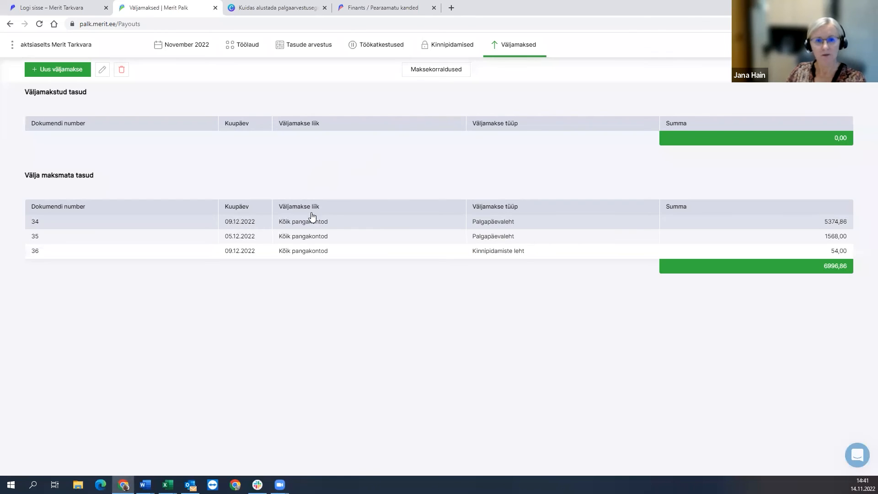
click(324, 227)
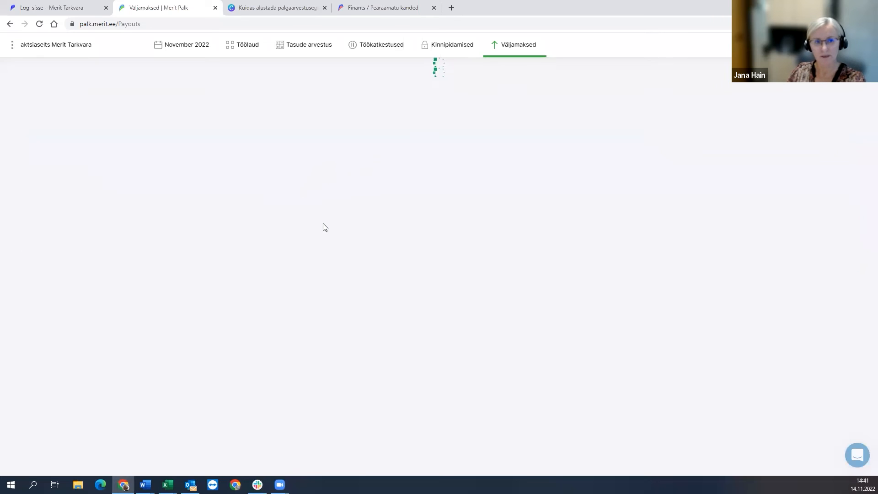
click(784, 241)
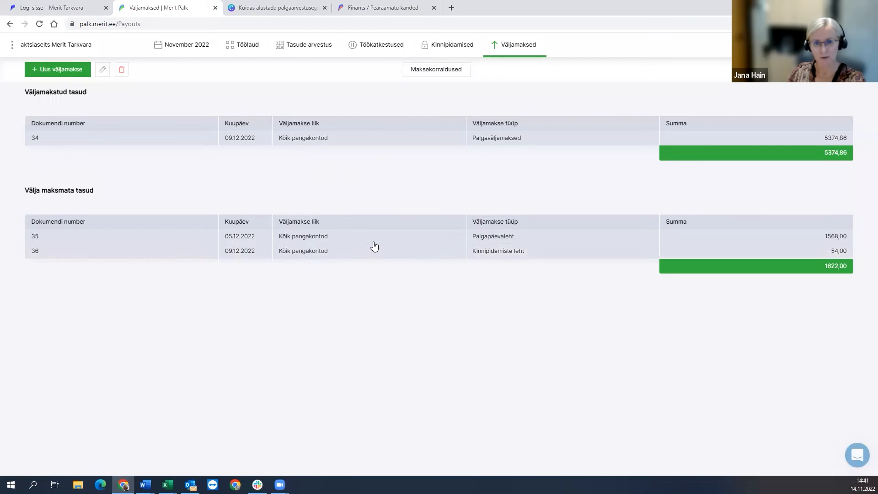
click(391, 237)
click(780, 218)
click(373, 251)
click(786, 215)
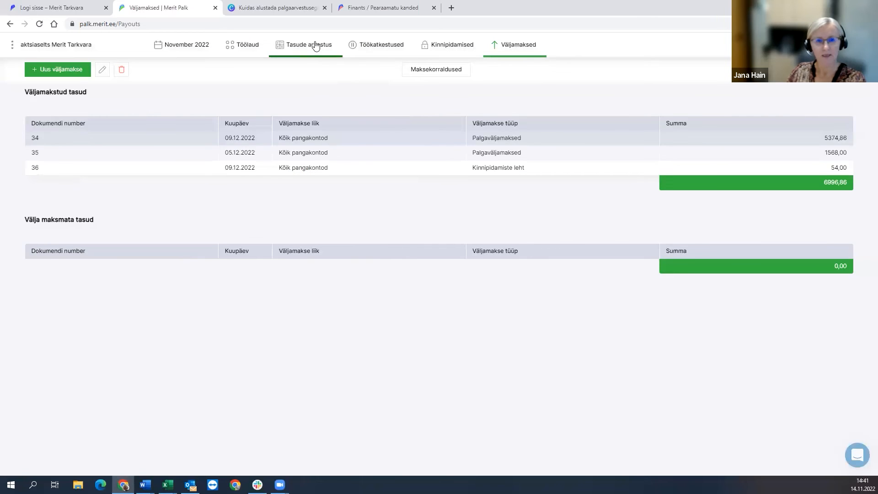
Generate the November 2022 Palgaleht report again to check taxes and paid-out amounts after confirming the payouts.
click(316, 46)
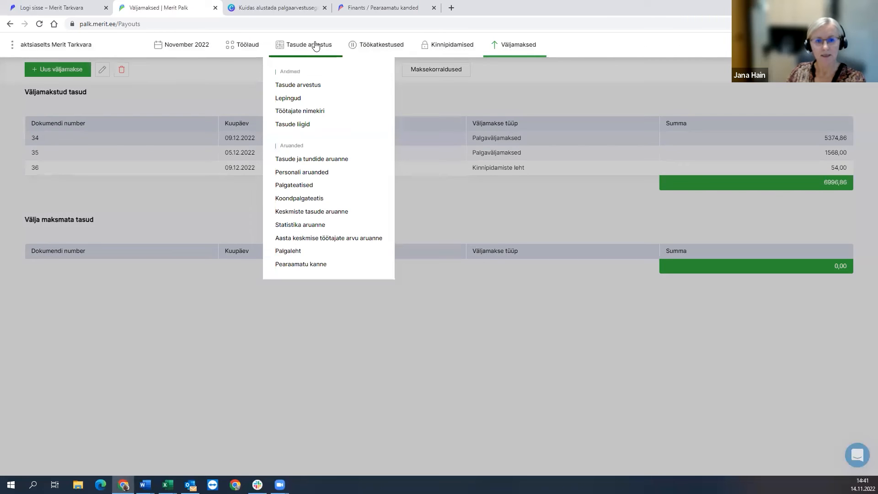
click(295, 253)
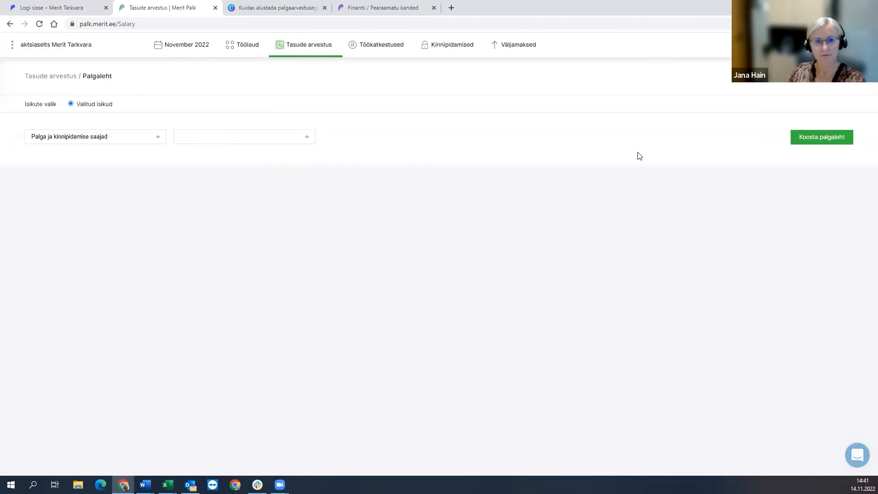
click(815, 138)
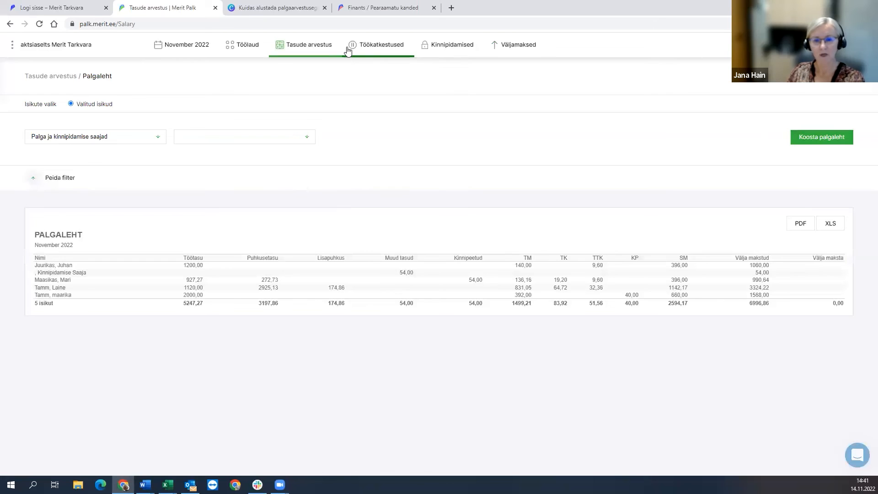
mouse_move(348, 51)
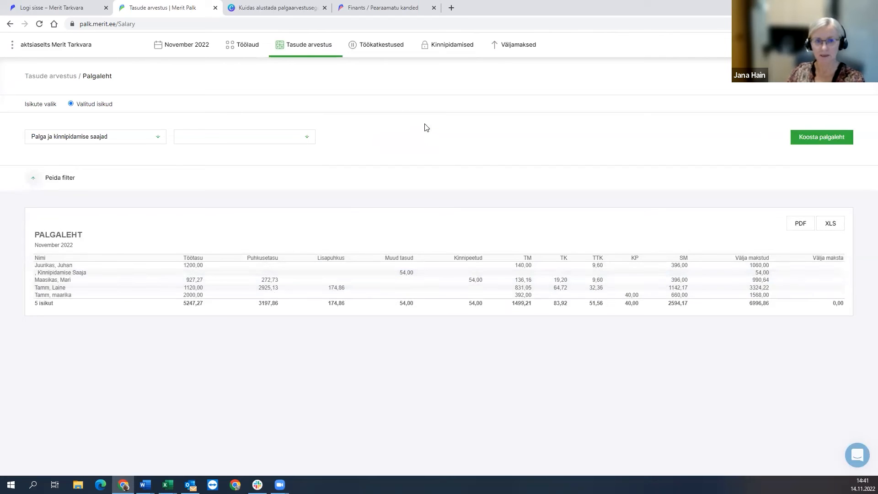
Generate the November 2022 Palgateatised with Kõik teatised, open the option to e-mail them without sending, and look through the payslips.
click(302, 45)
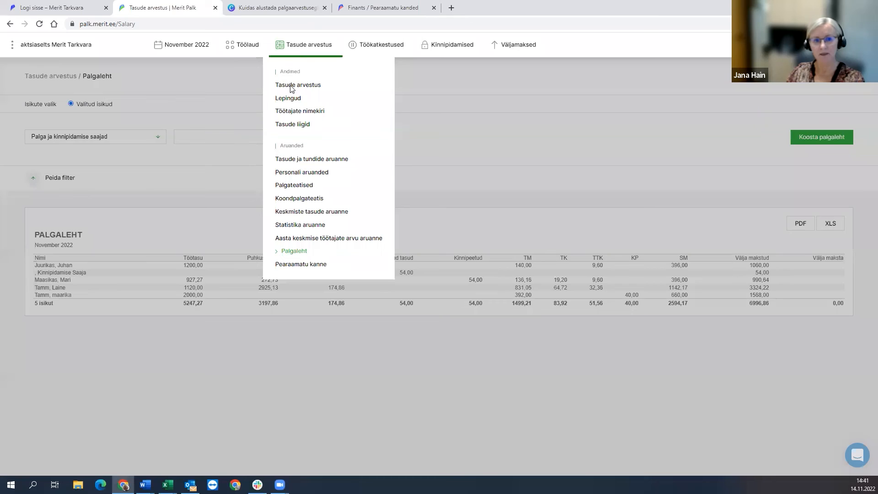
click(295, 186)
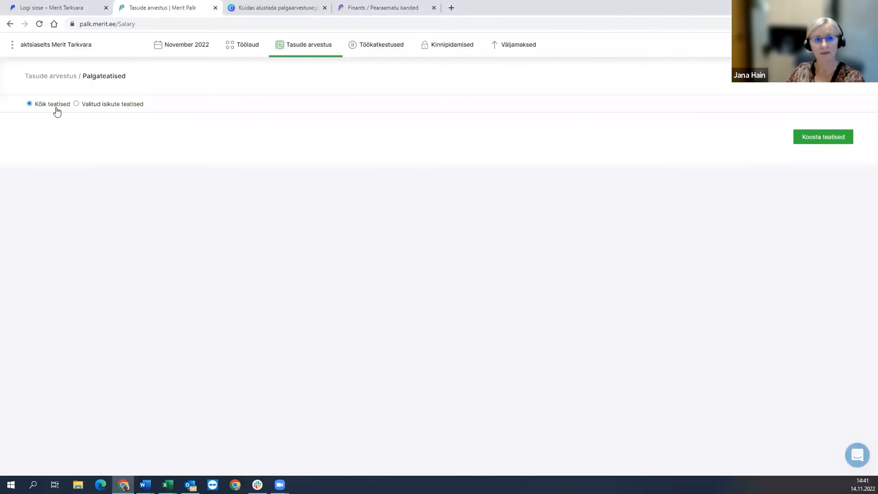
click(828, 140)
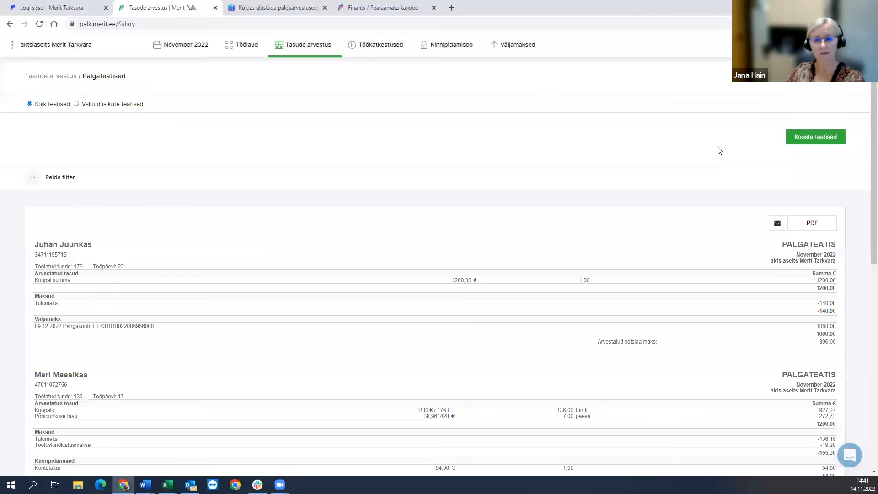
click(777, 225)
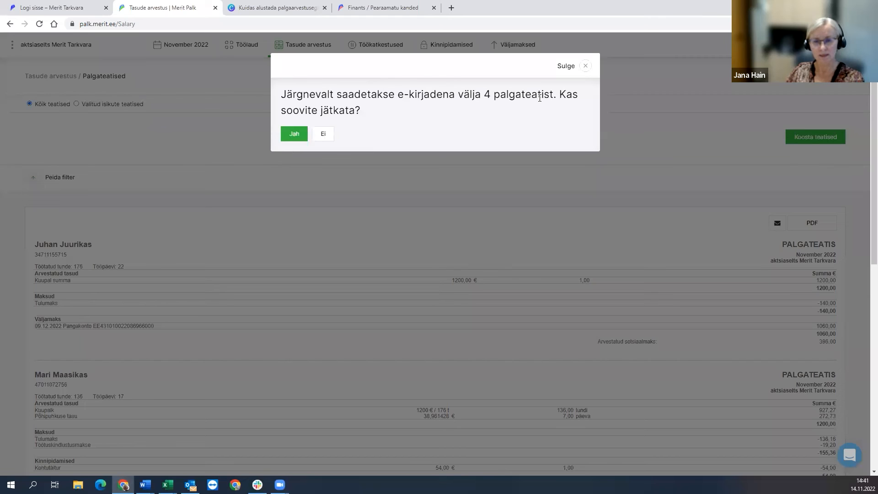
click(585, 66)
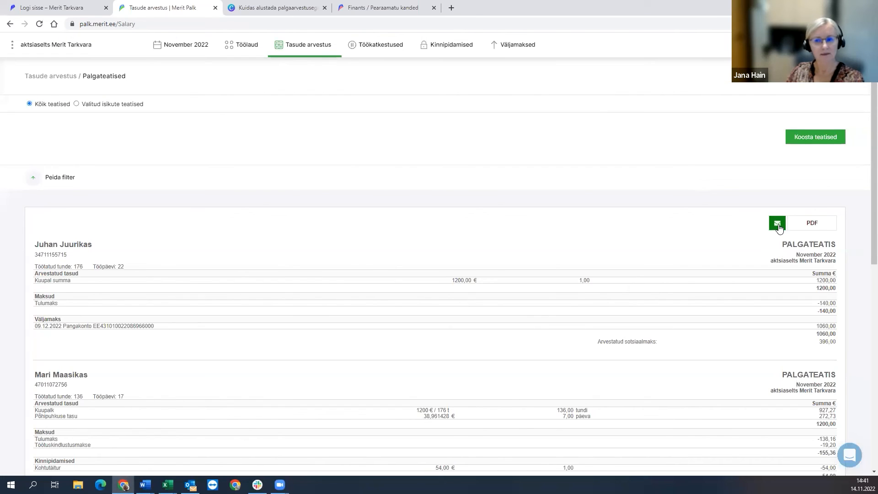
scroll(310, 356, down, 10)
scroll(394, 287, up, 10)
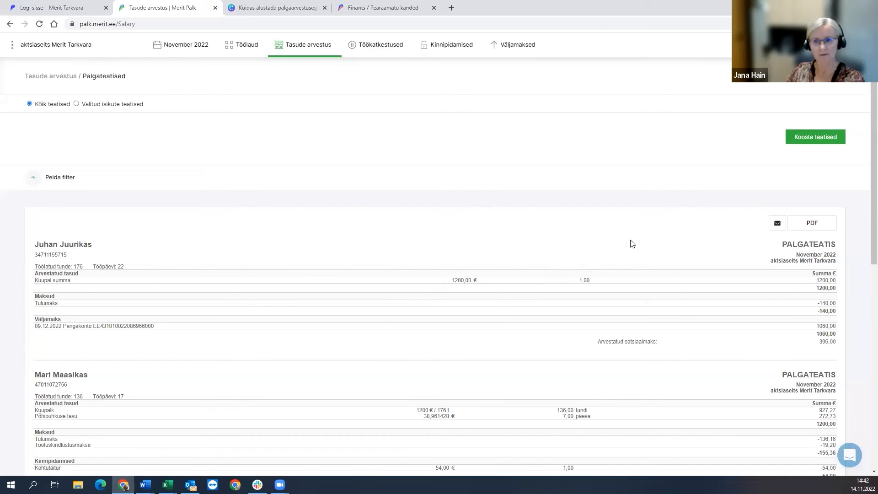
Generate a payslip with Valitud isikute teatised for only the first employee in the list.
click(117, 106)
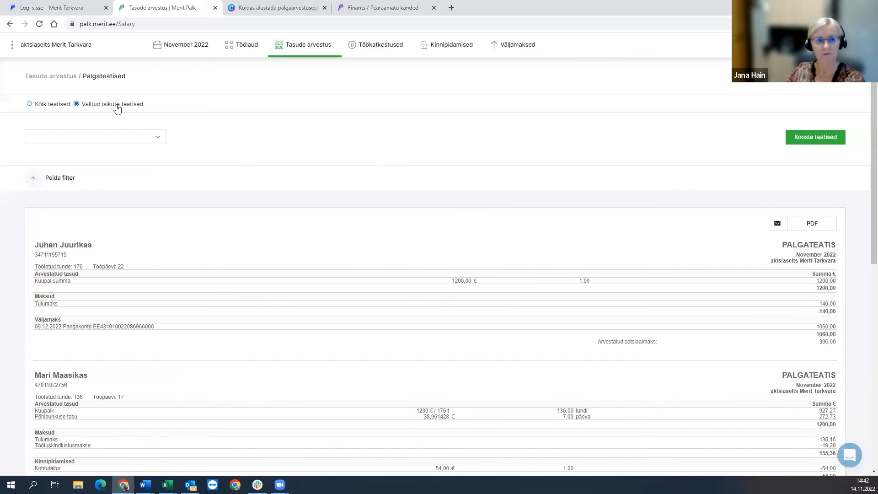
click(89, 135)
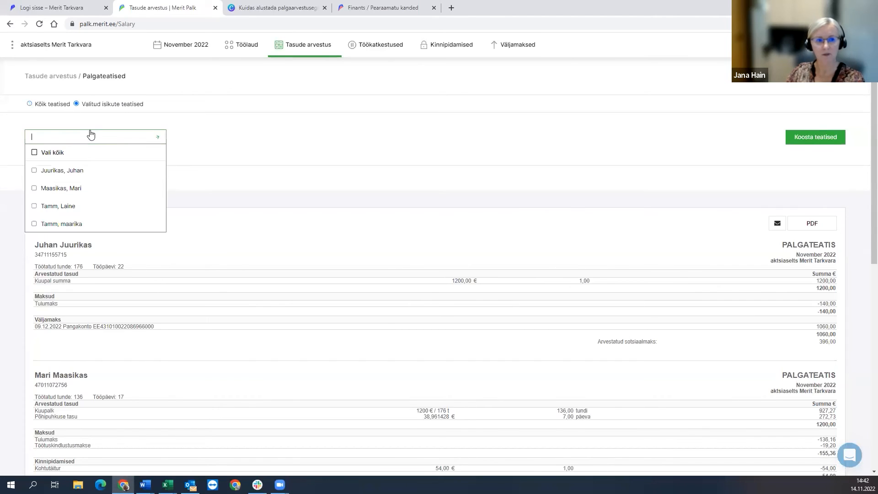
click(75, 173)
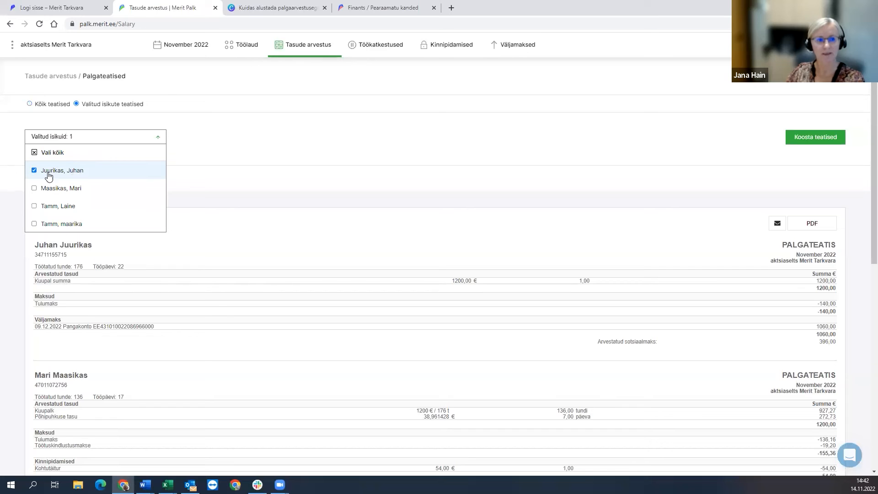
click(812, 138)
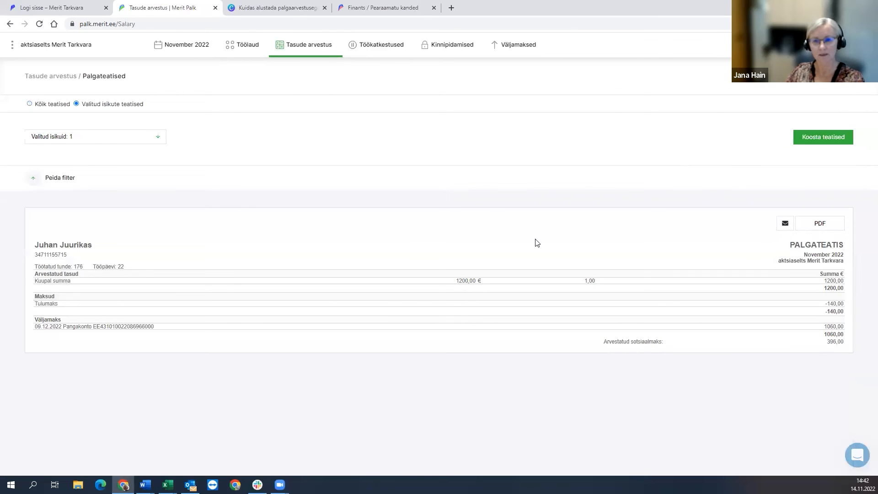
Open the November 2022 Pearaamatu kanne report and inspect the Merit Aktiva transfer options and API settings without sending the entry.
click(322, 46)
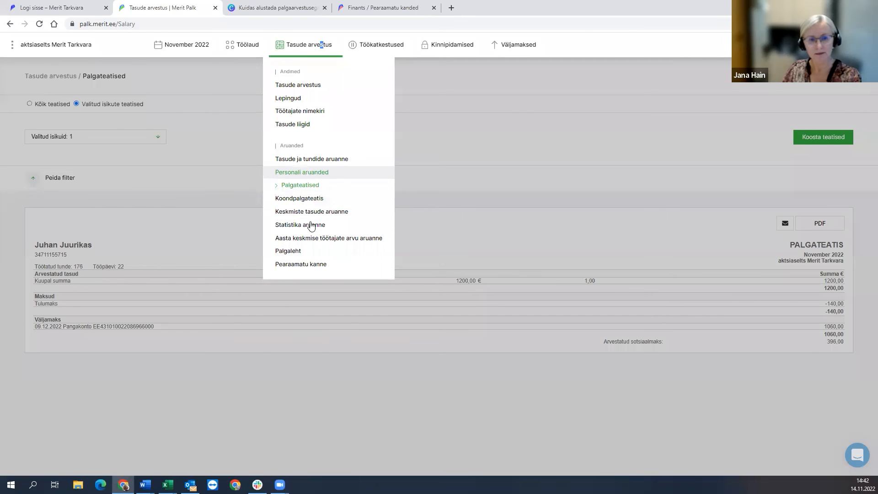
click(323, 266)
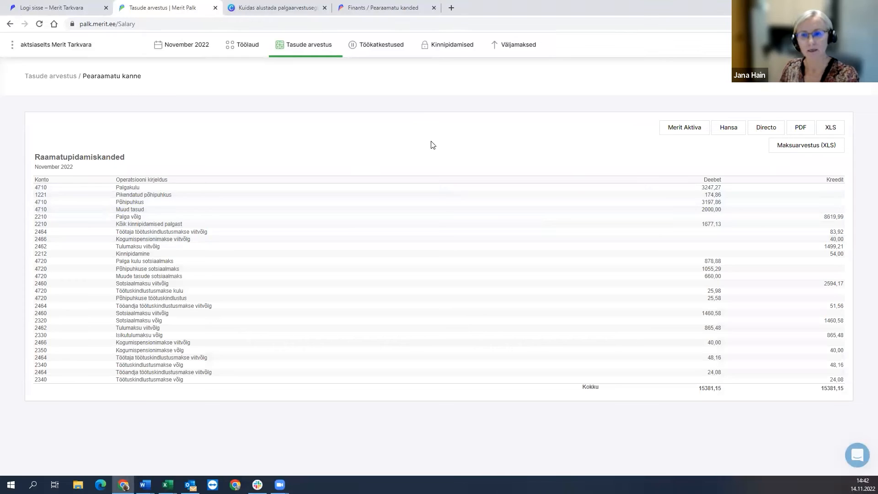
click(687, 131)
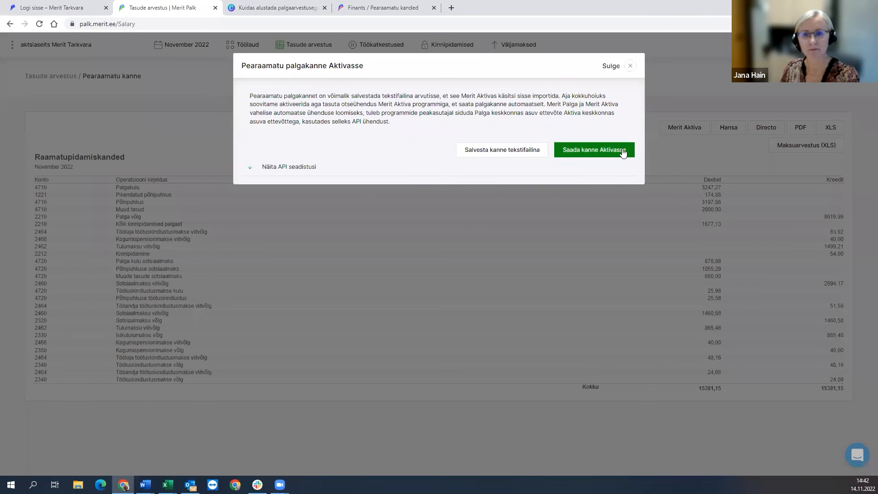
click(288, 171)
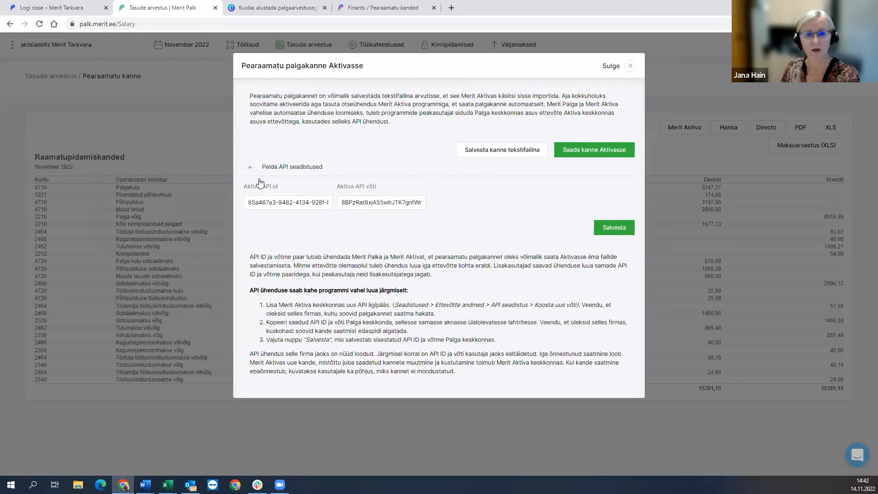
click(284, 168)
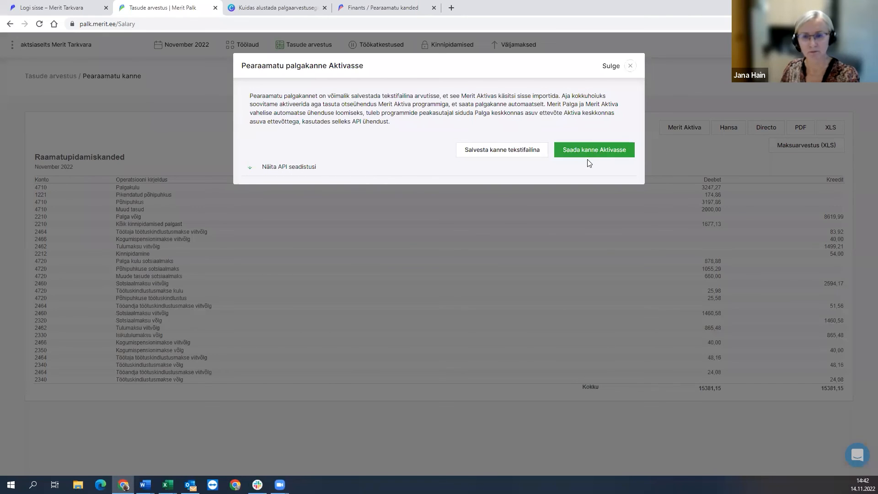
click(630, 67)
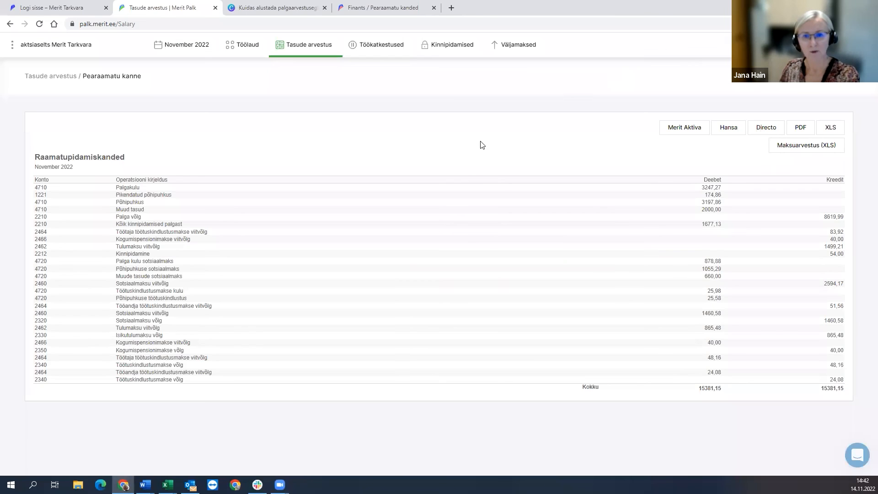
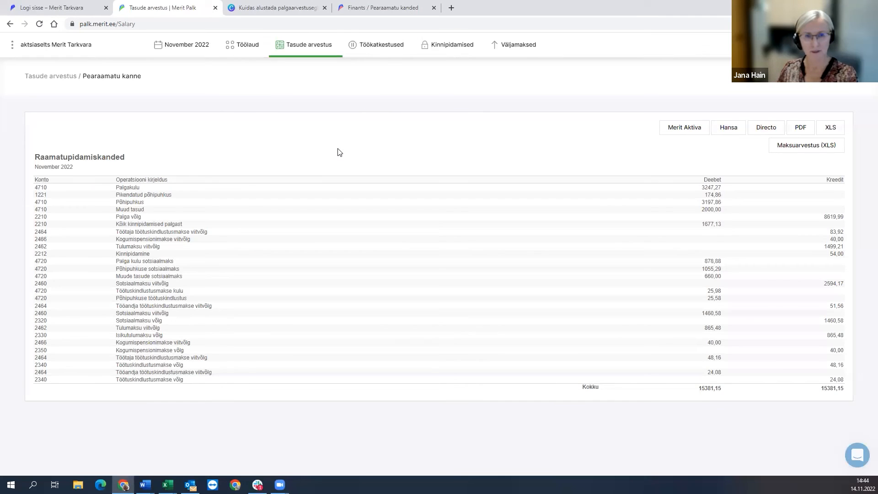
Open the Tasude liigid list and filter it to Lisatasud.
click(311, 55)
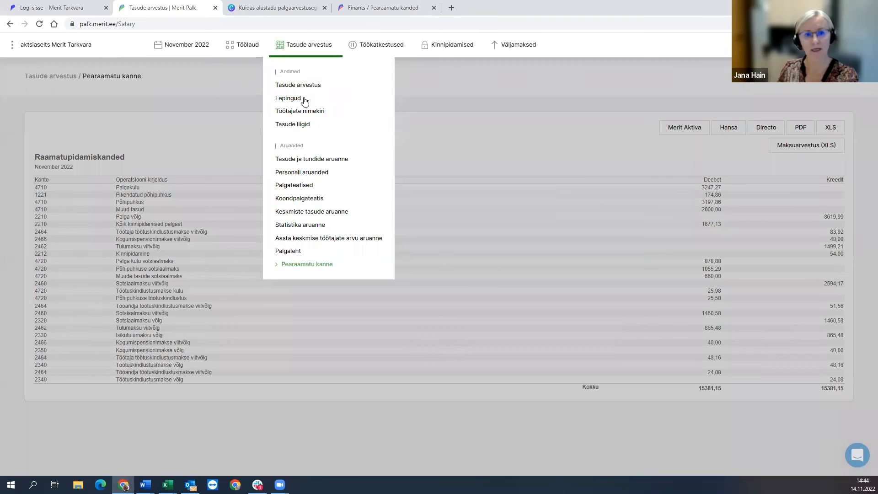
click(295, 124)
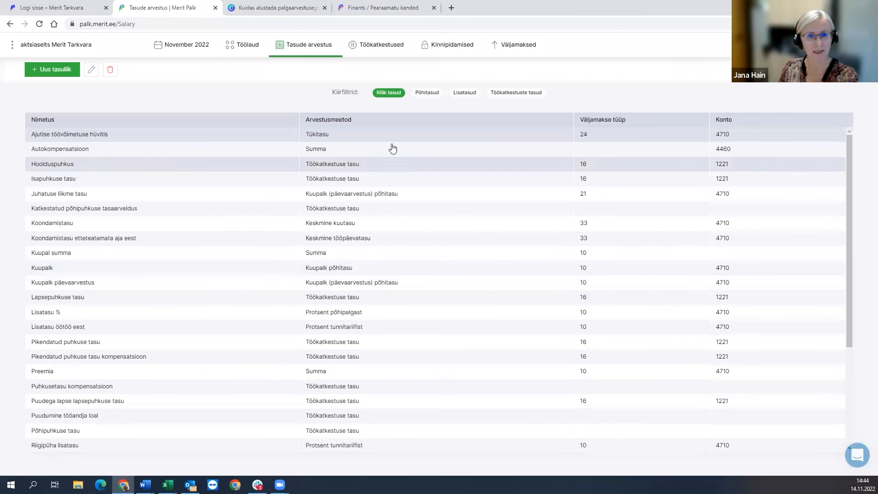
click(469, 94)
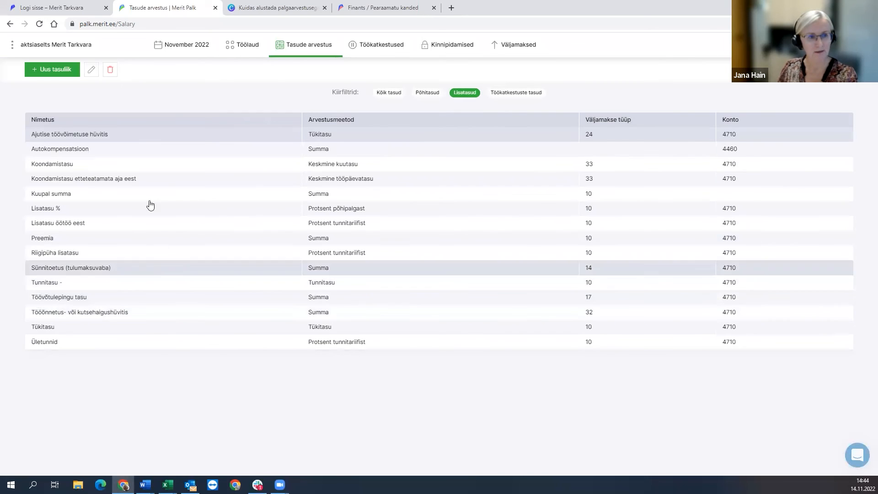
Start a new pay type named Netost bruto töötasu with the payout type 10 - Palgatulu.
click(71, 69)
click(397, 144)
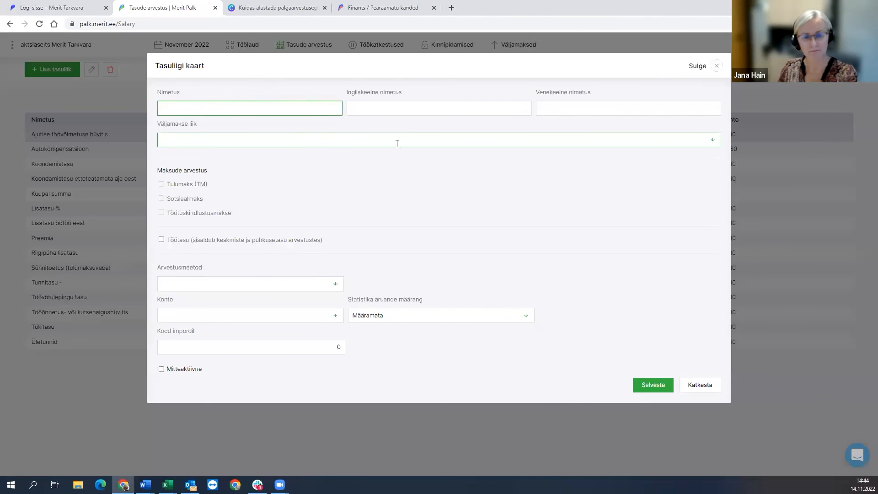
text(Netost bruto töötasu)
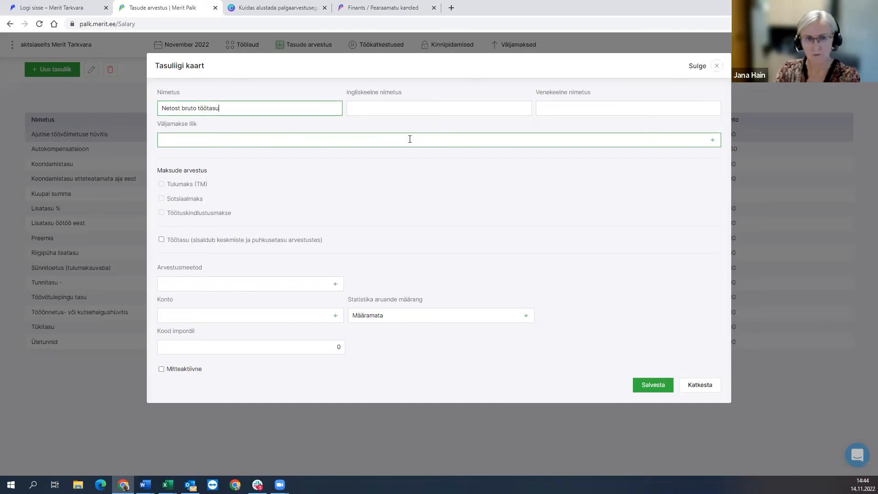
key(Tab)
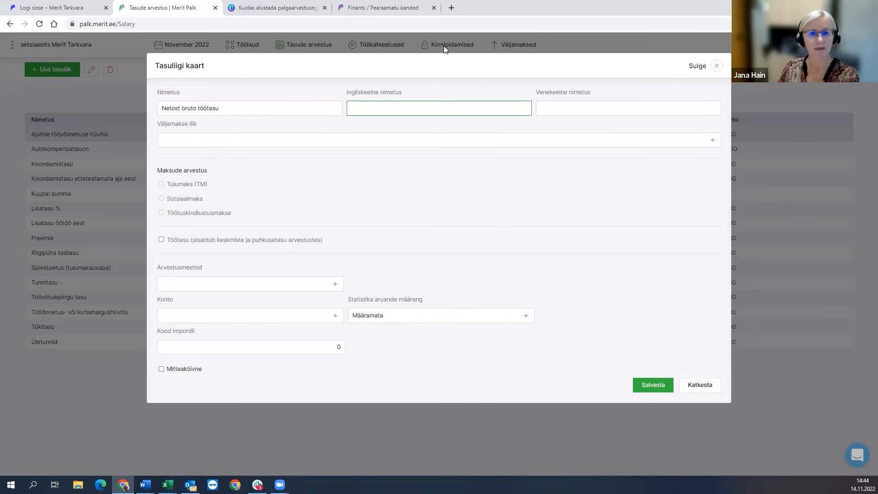
click(332, 140)
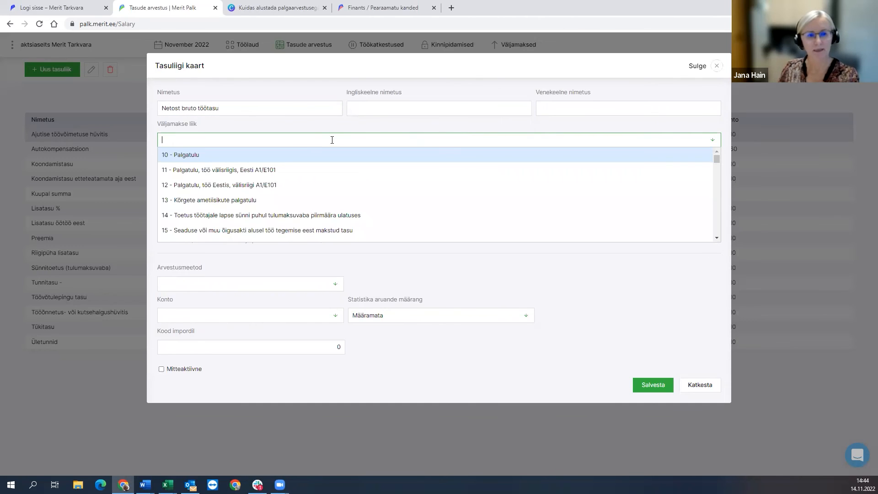
click(200, 158)
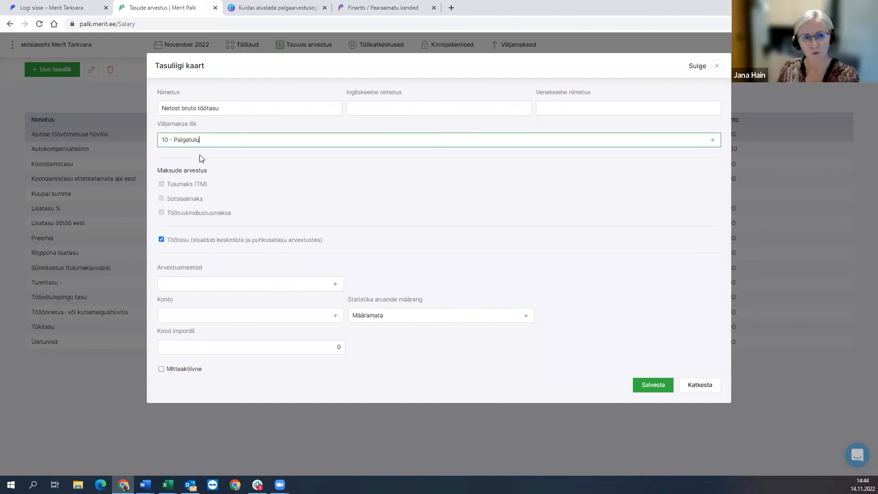
click(236, 138)
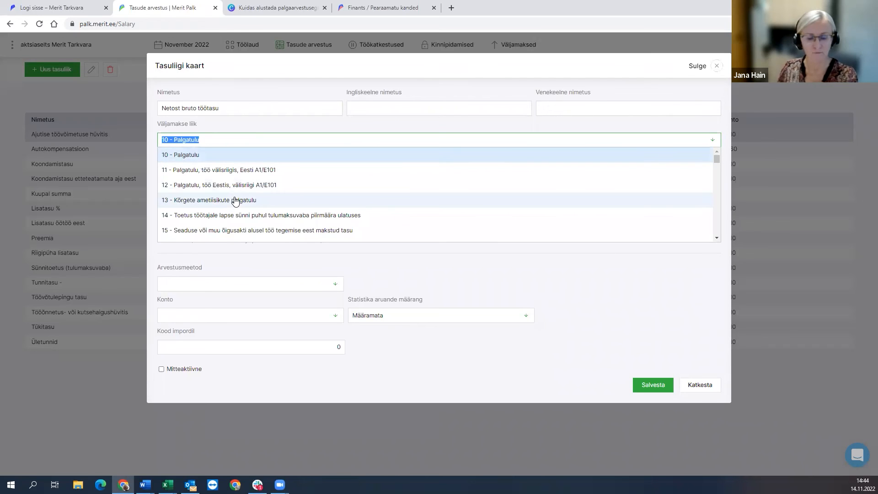
scroll(243, 201, down, 1)
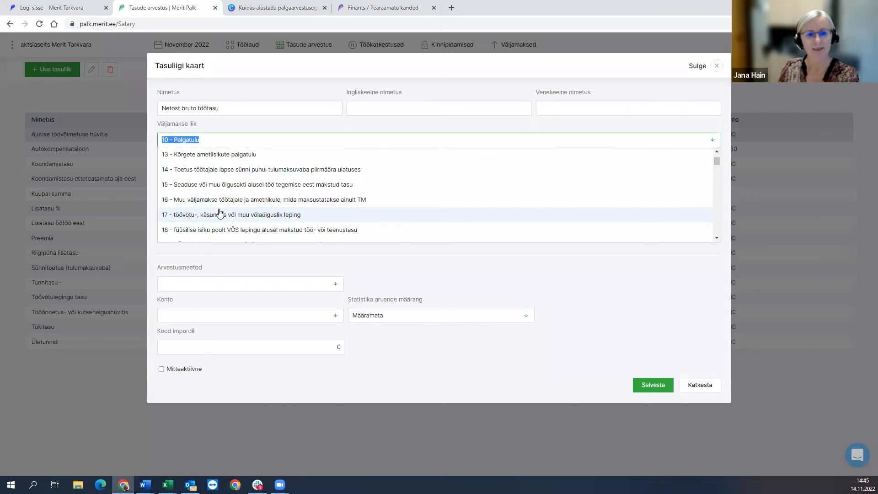
scroll(220, 212, down, 1)
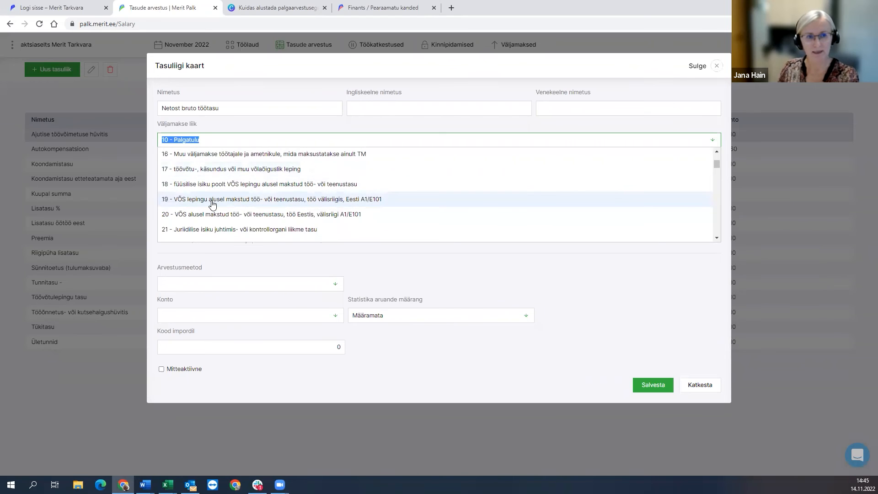
click(207, 139)
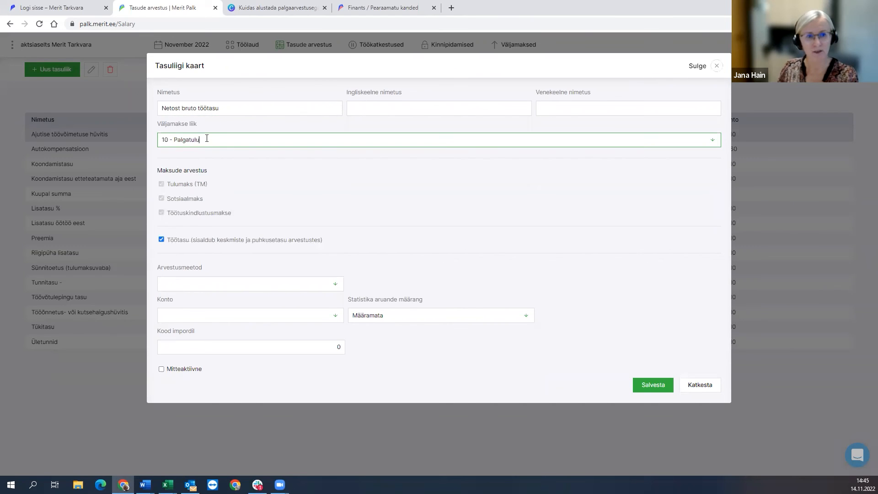
click(233, 109)
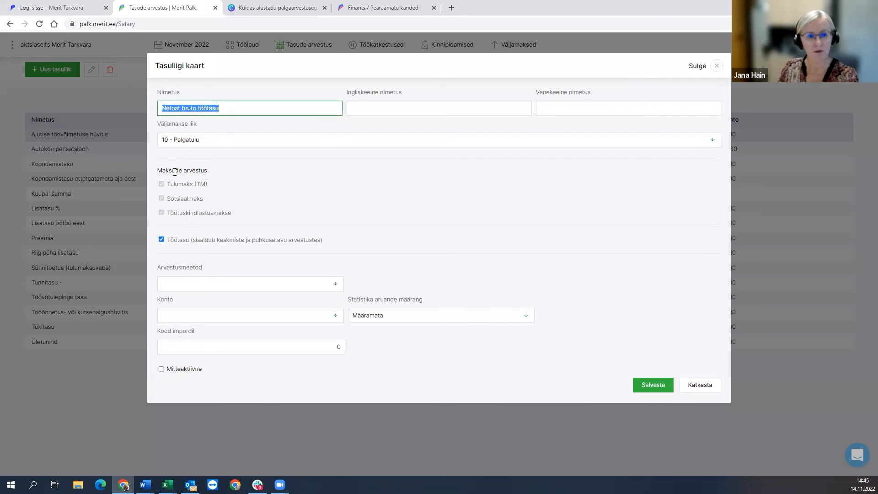
Set the Netost bruto töötasu calculation method to Netost arvutatud summa with Igakuine frequency and save the pay type.
click(204, 283)
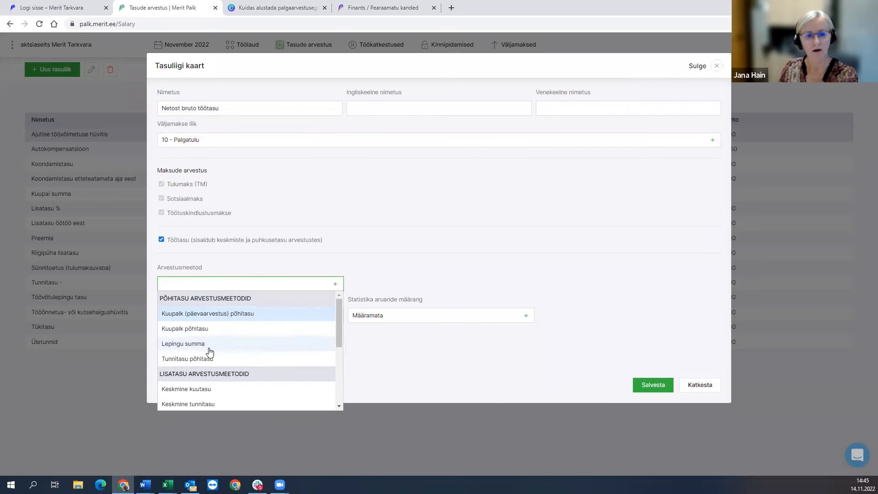
scroll(220, 357, down, 2)
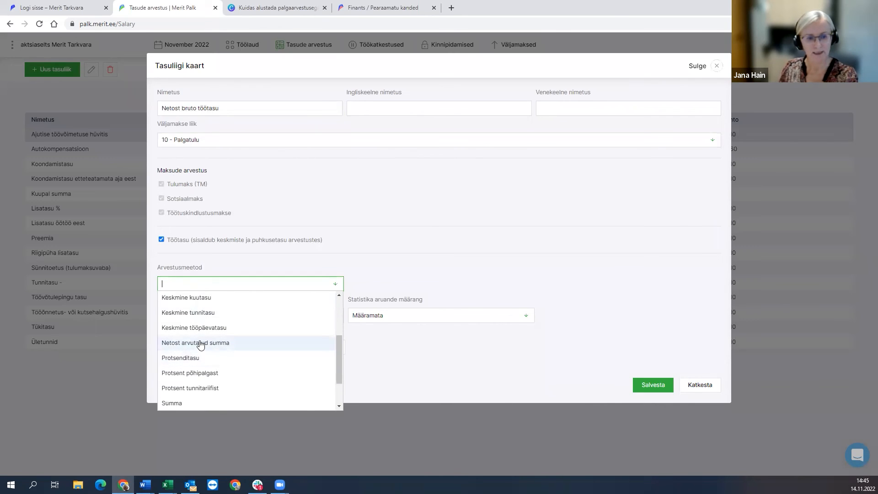
click(201, 344)
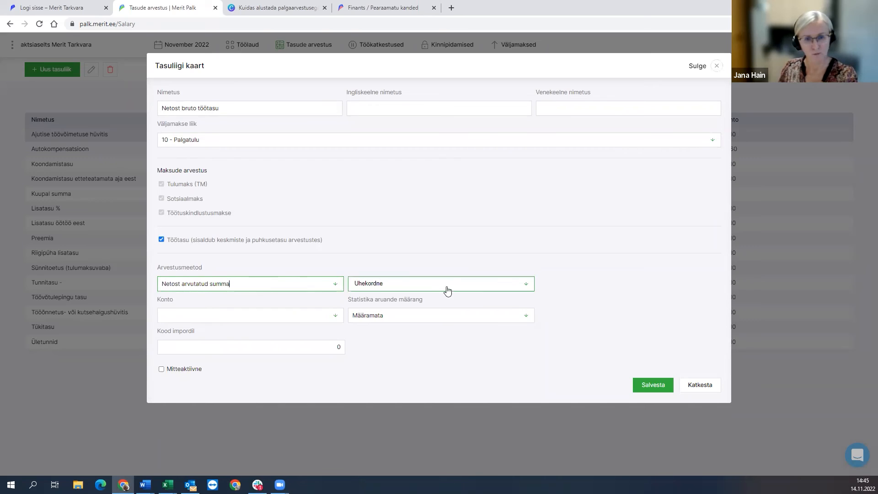
click(421, 284)
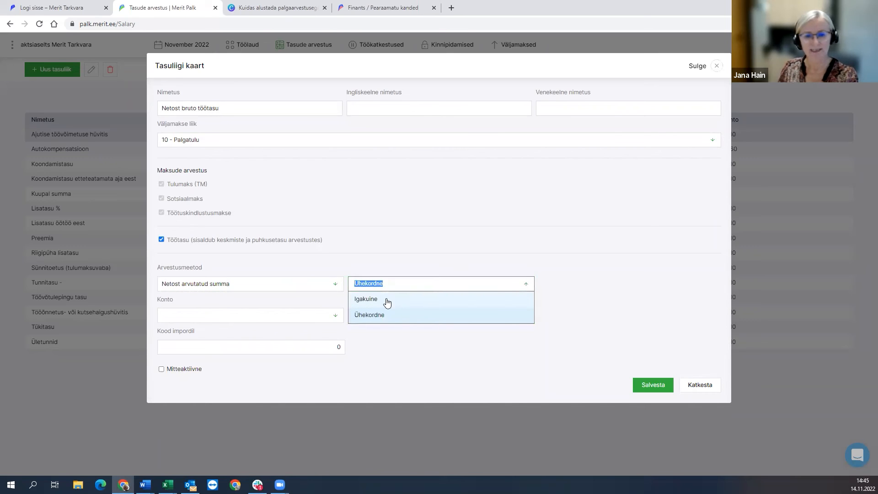
click(383, 301)
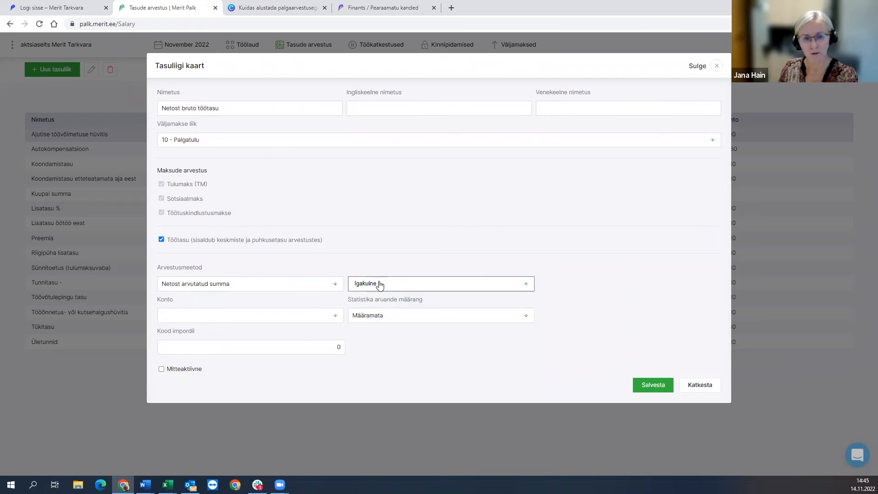
click(659, 387)
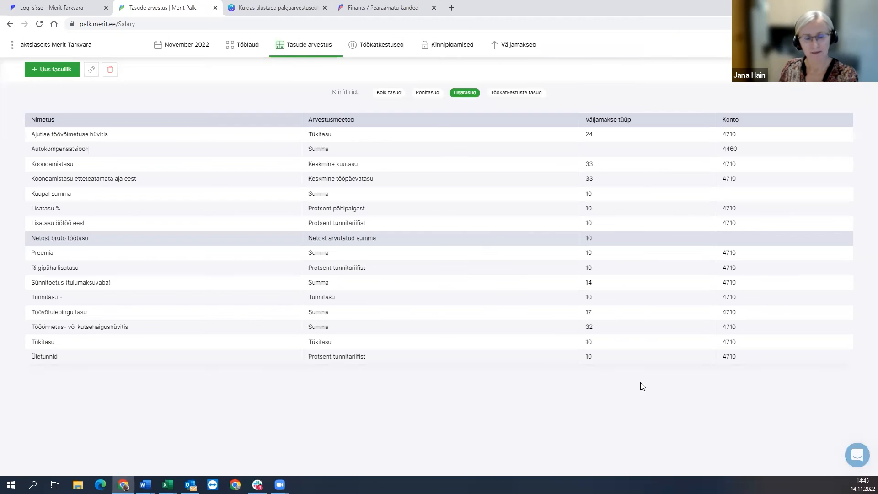
Start another pay type named TVL netost bruto with payout type 17 - töövõtu-, käsundus või muu võlaõiguslik leping.
click(55, 70)
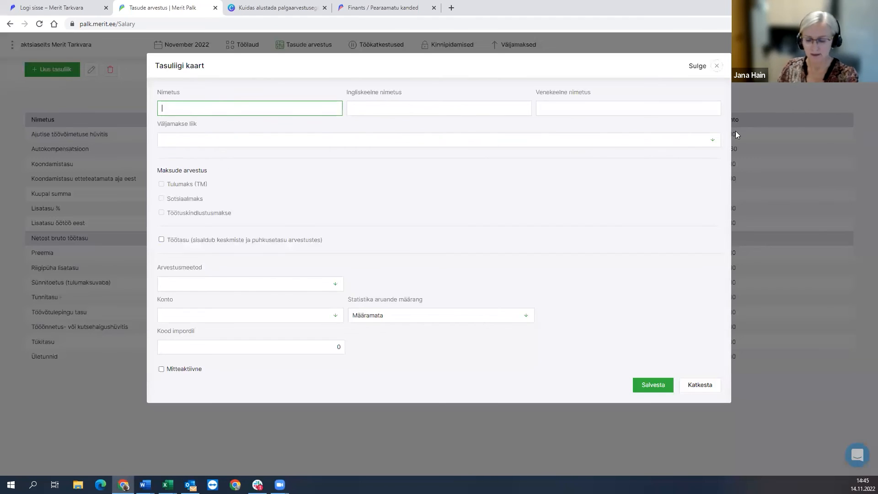
text(TVL ne)
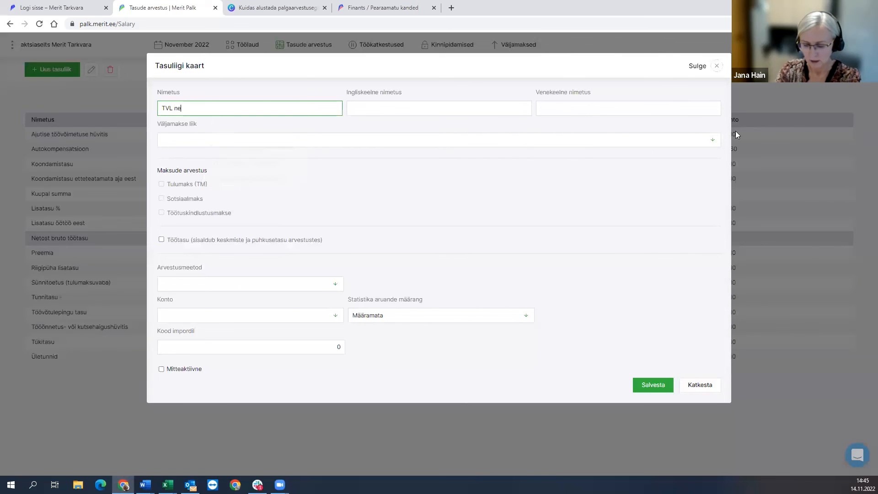
text(tost bruto)
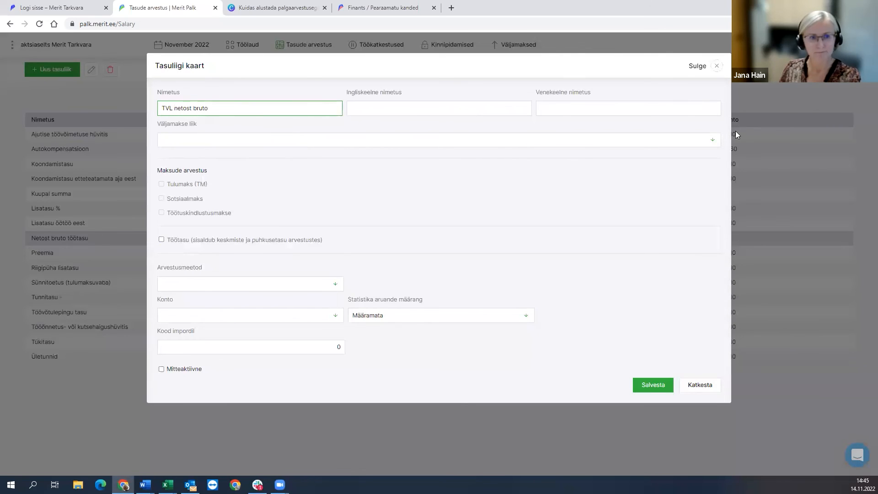
click(260, 142)
scroll(210, 222, down, 1)
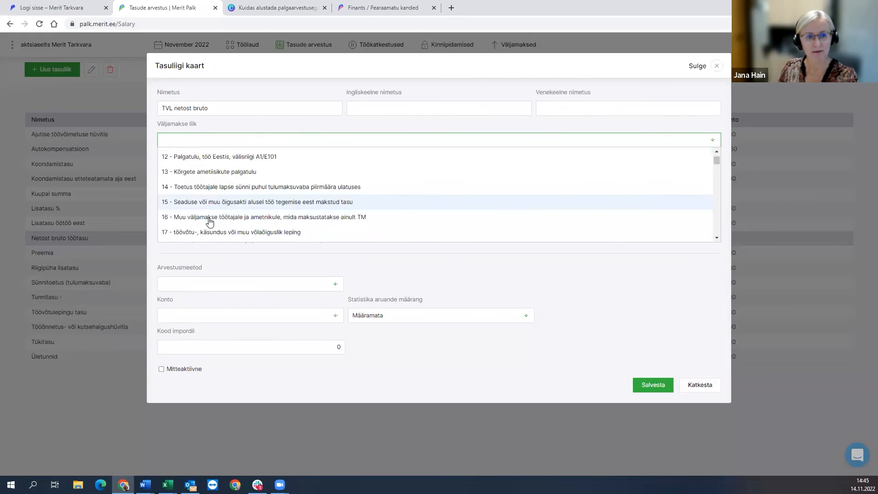
scroll(210, 222, down, 1)
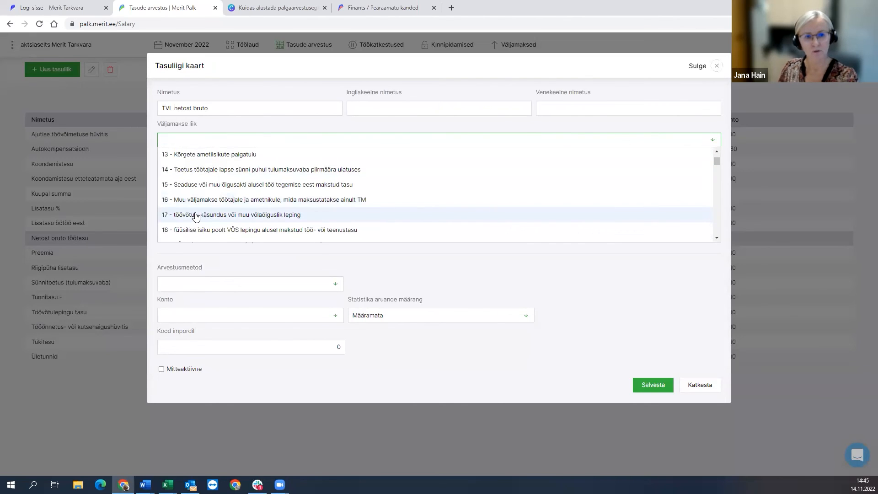
click(196, 216)
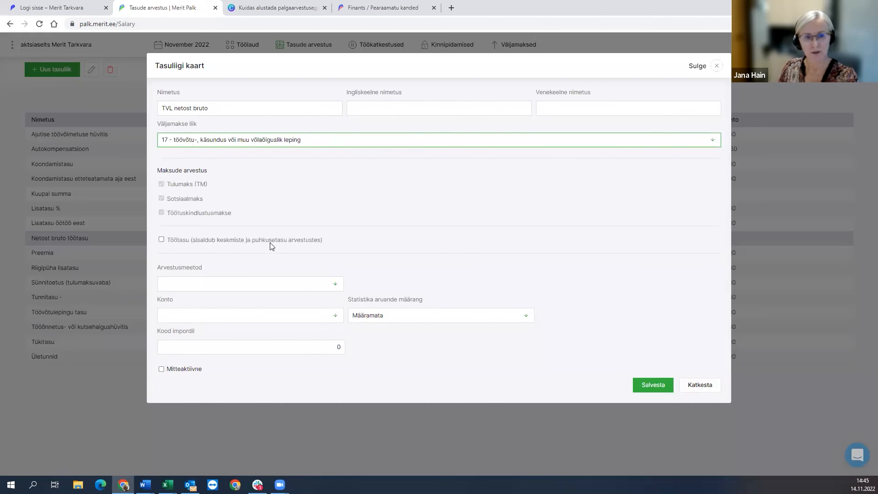
Set the TVL netost bruto calculation method to Netost arvutatud summa with Igakuine frequency and save the pay type.
click(233, 284)
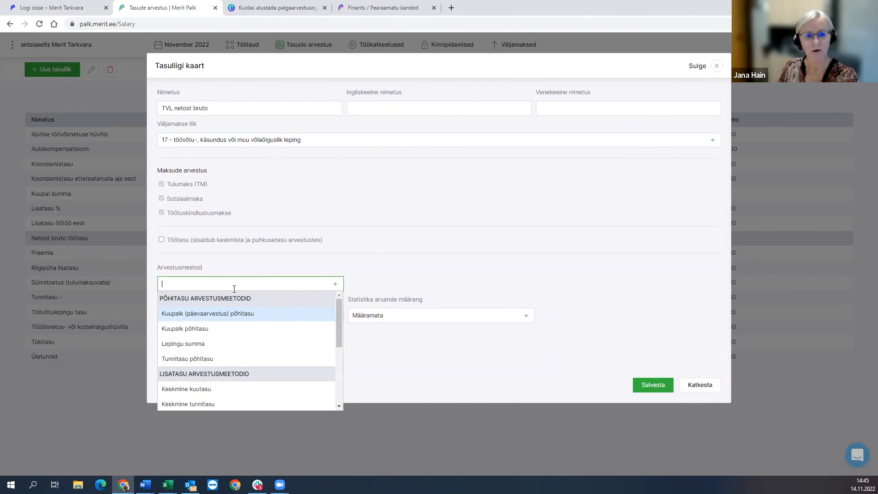
scroll(217, 344, down, 1)
scroll(213, 344, down, 1)
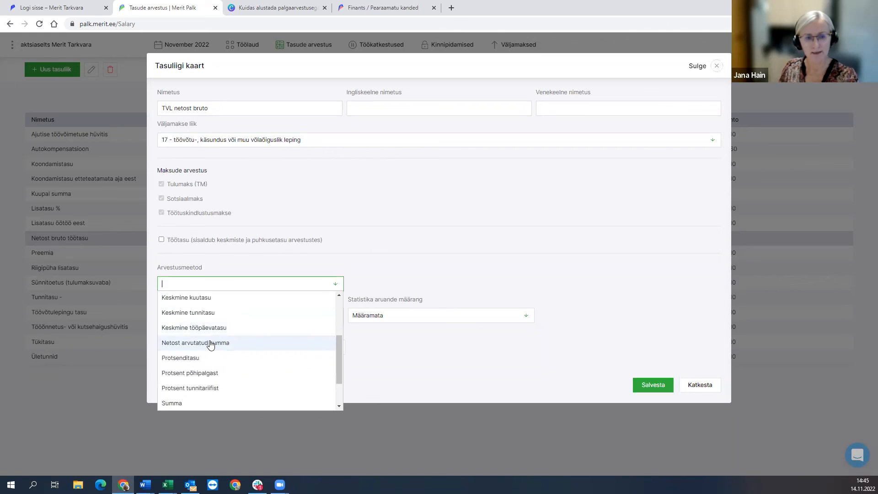
click(210, 344)
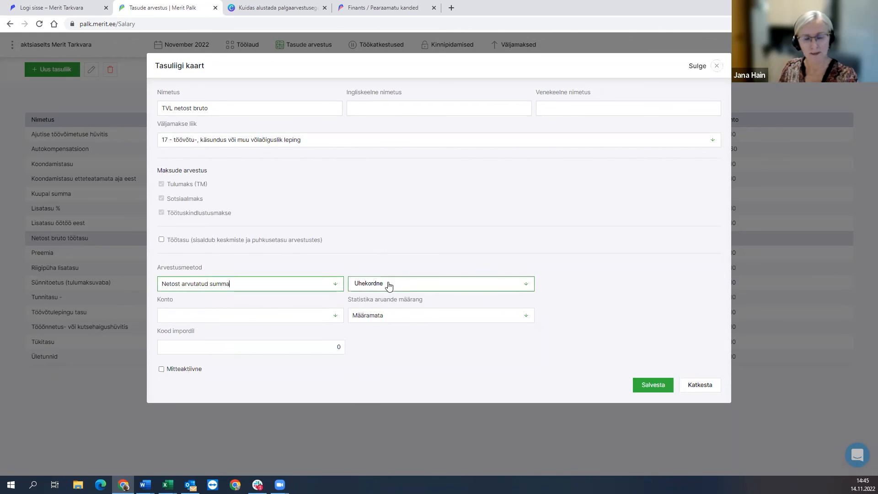
click(390, 284)
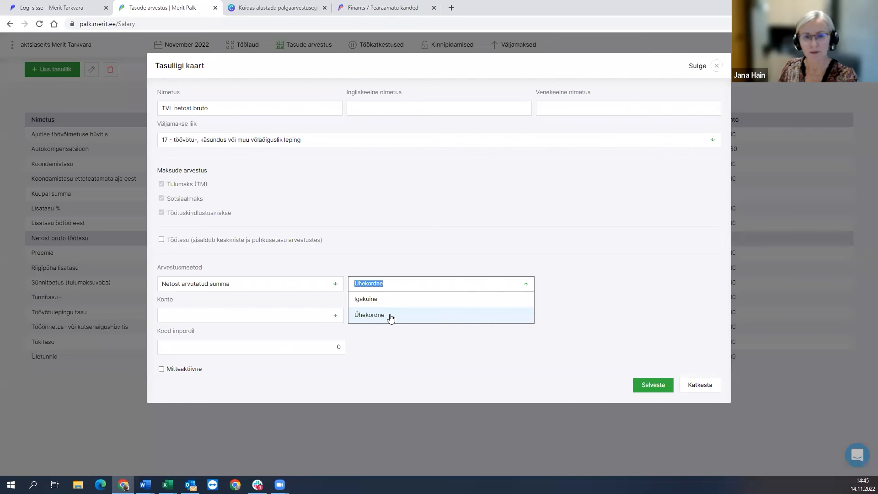
click(372, 300)
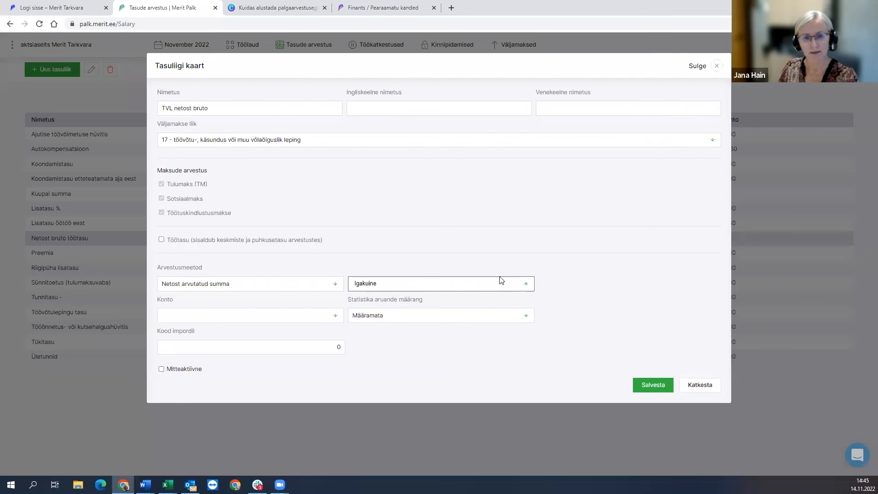
click(645, 387)
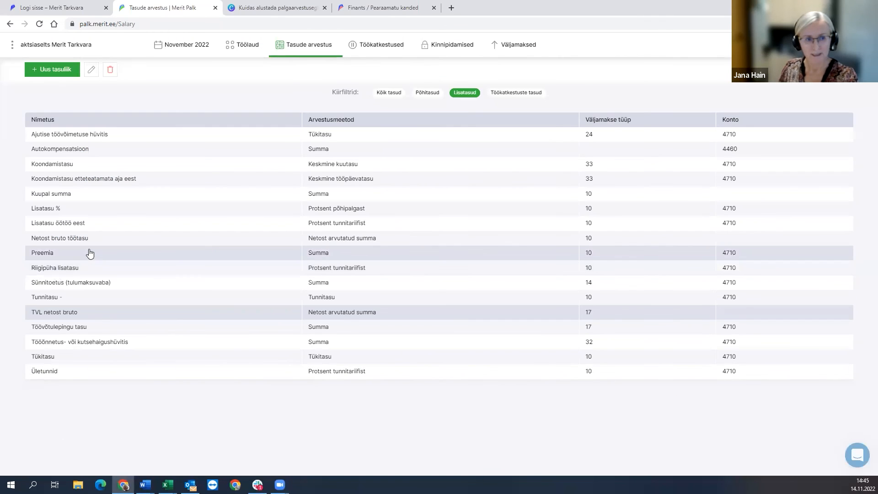
Start a new pay type named Preemia juhatus with payout type 21 - Juriidilise isiku juhtimis- või kontrollorgani liikme tasu.
click(62, 71)
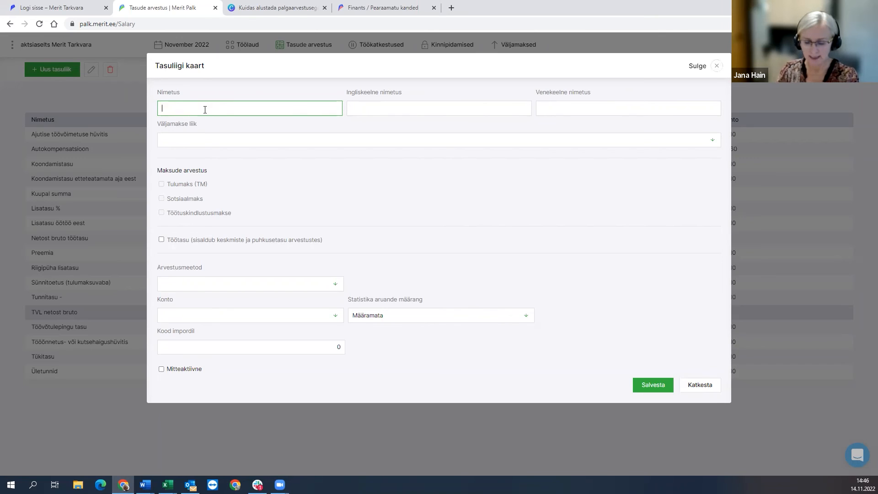
text(Preem)
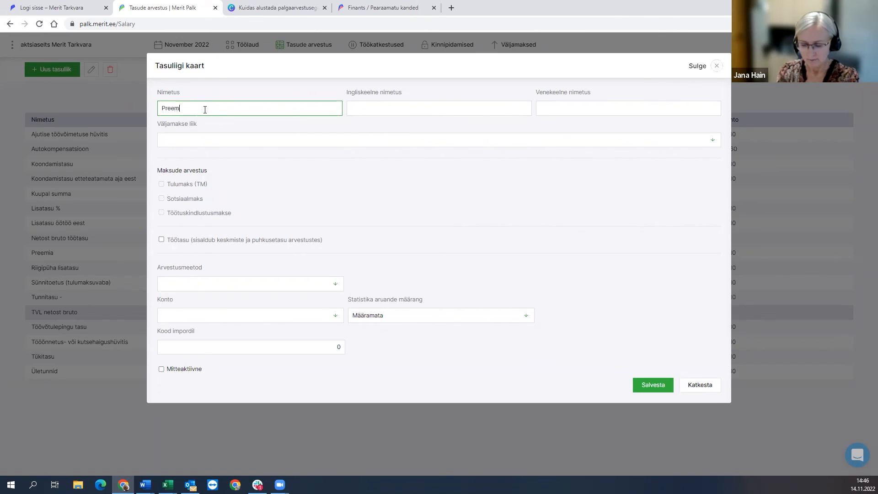
text(ia juhatus)
click(222, 140)
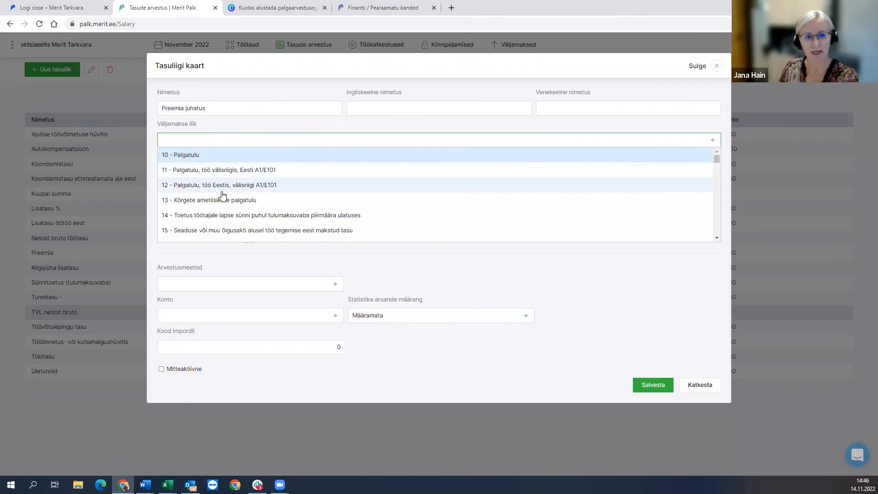
scroll(314, 207, down, 1)
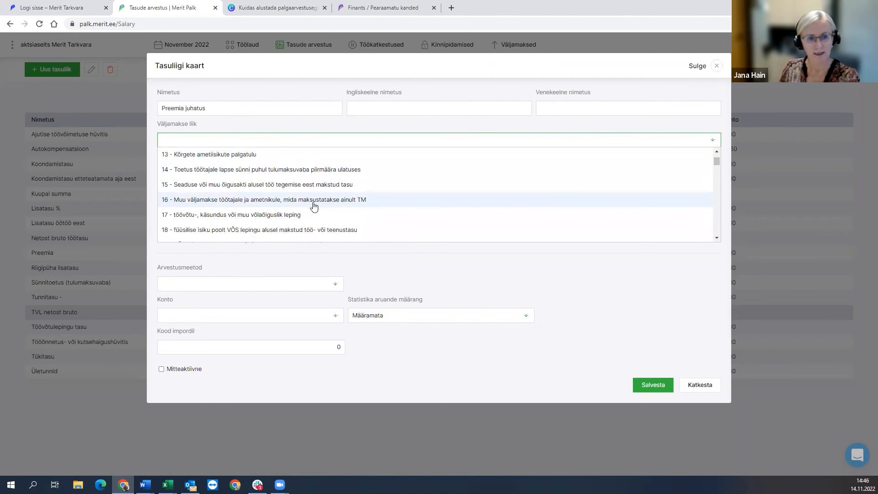
scroll(314, 206, down, 3)
scroll(314, 200, up, 1)
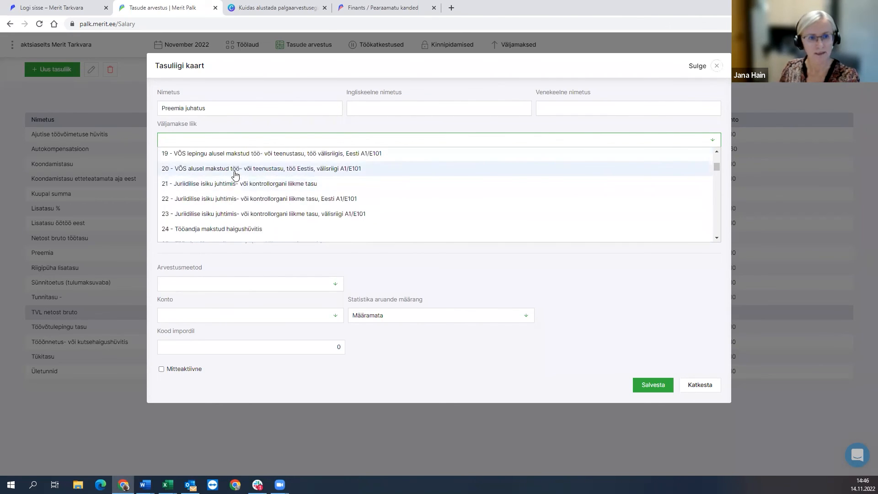
click(230, 184)
Set the Preemia juhatus calculation method to Netost arvutatud summa, save the pay type and review its saved card.
click(222, 283)
scroll(213, 373, down, 1)
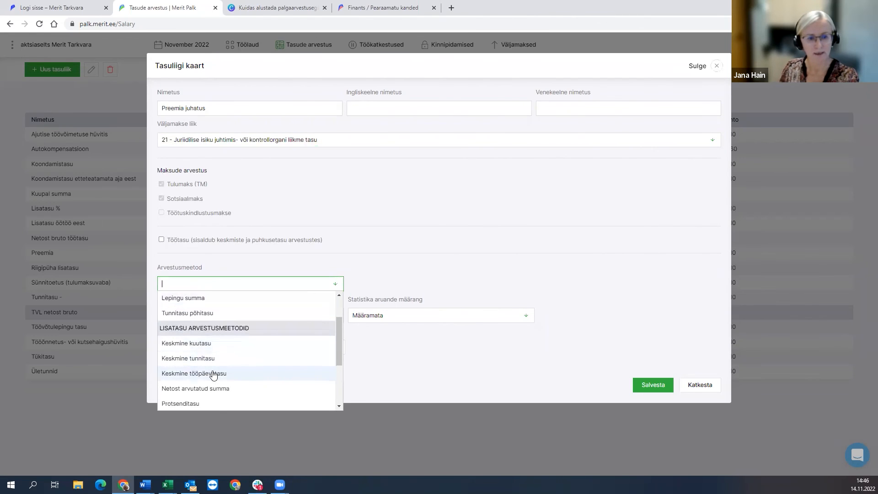
click(212, 389)
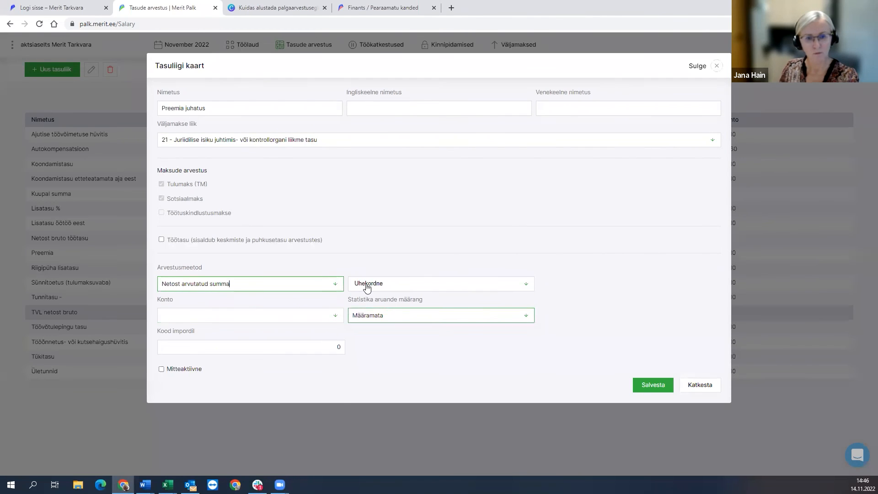
click(654, 388)
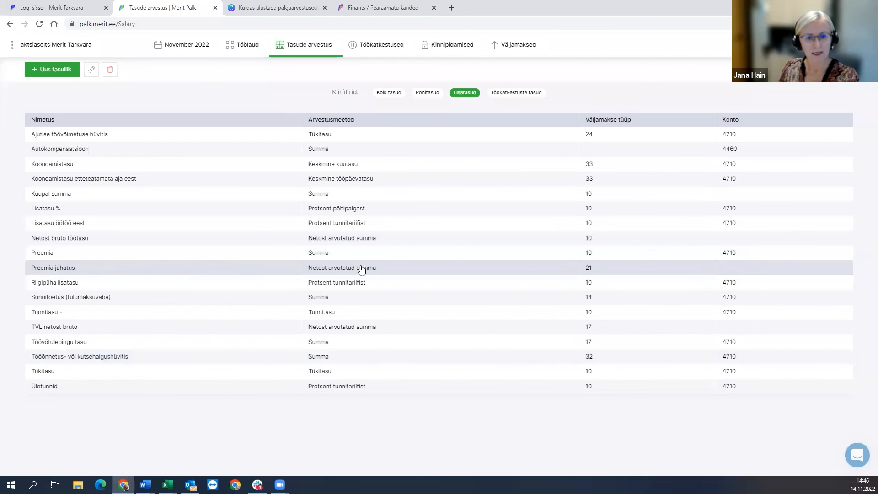
double_click(44, 269)
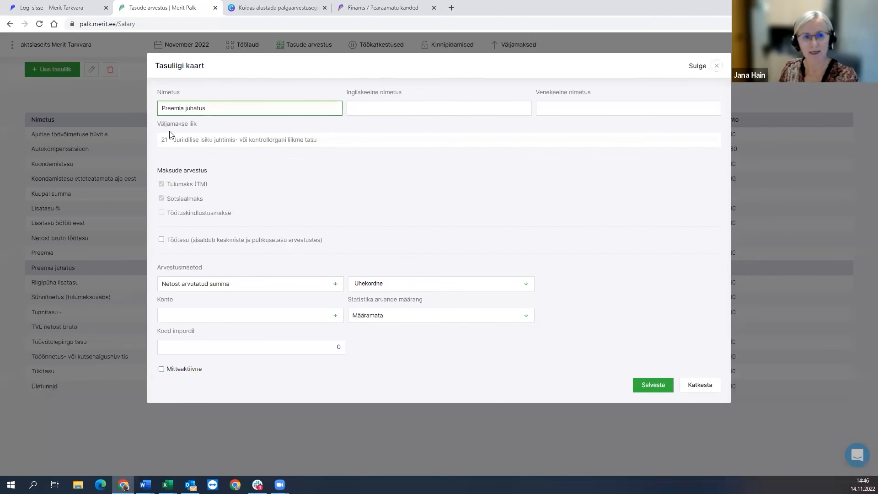
click(717, 65)
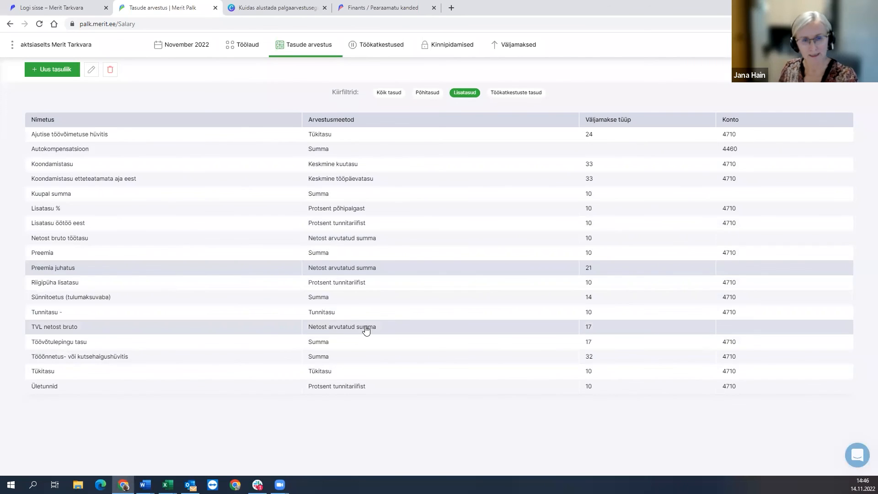
Create a new November 2022 pay sheet named Netost bruto.
mouse_move(313, 46)
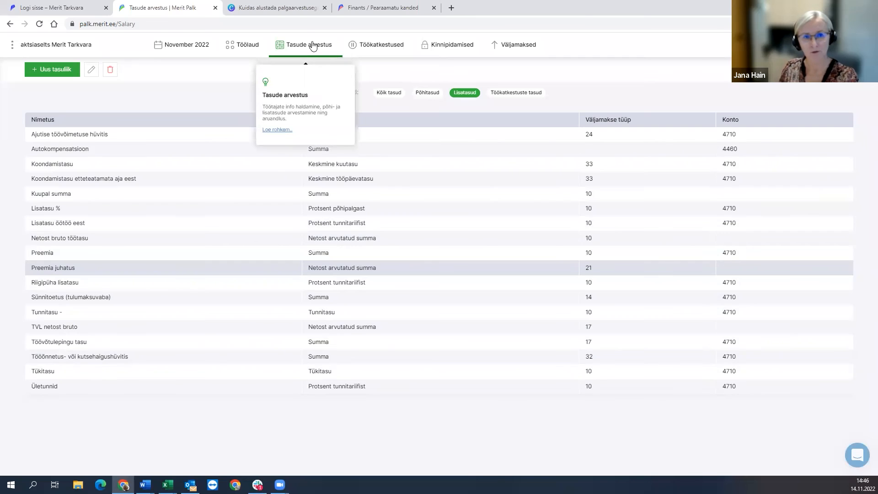
click(313, 47)
click(273, 89)
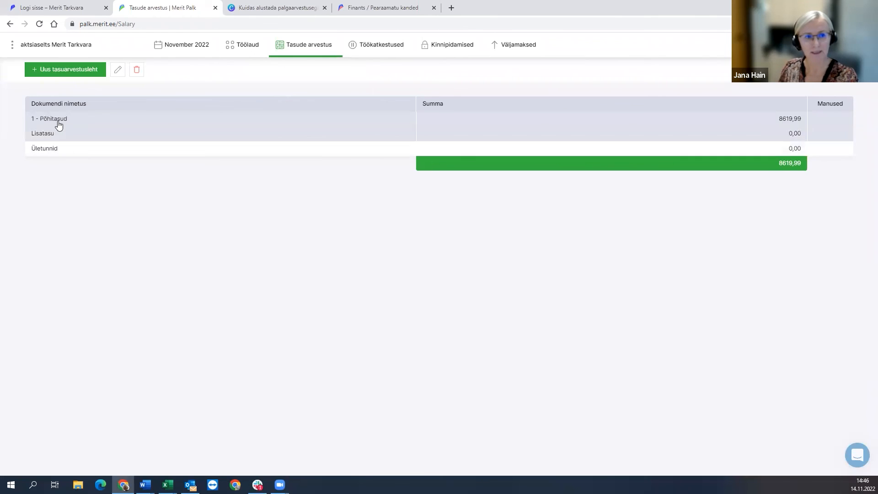
click(57, 70)
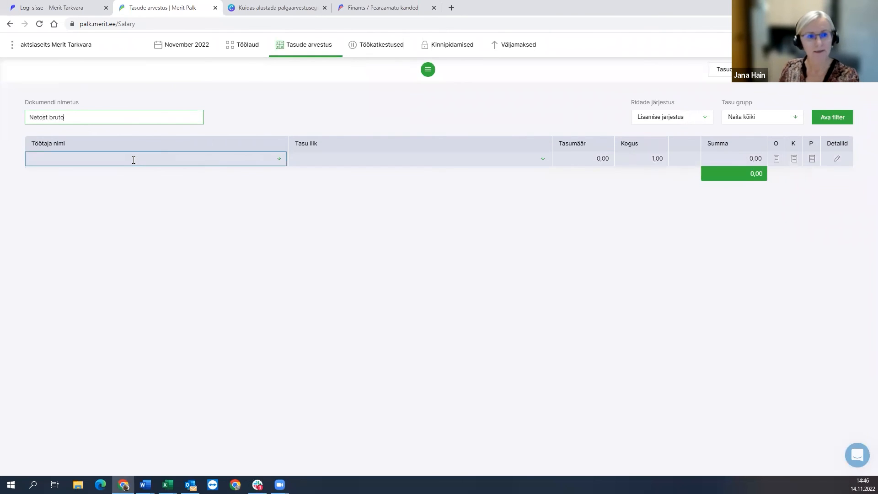
Set the pay type of the first line on the Netost bruto pay sheet to Netost bruto töötasu.
click(134, 159)
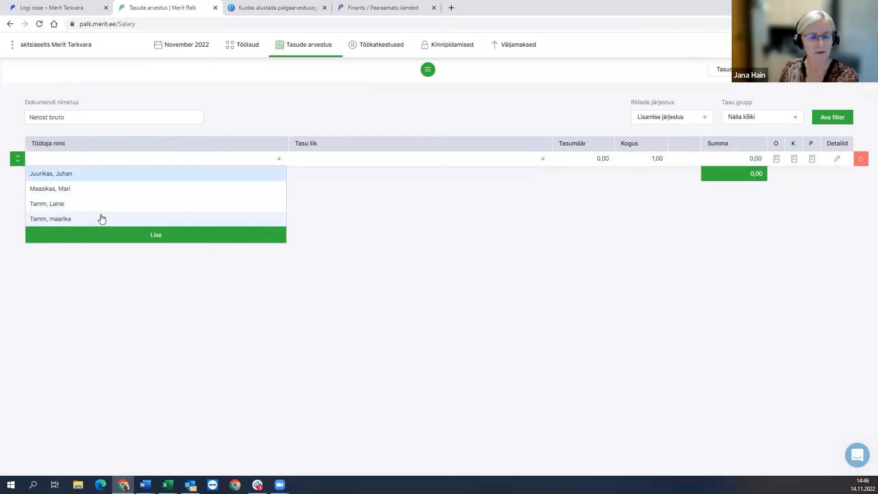
click(289, 154)
click(317, 161)
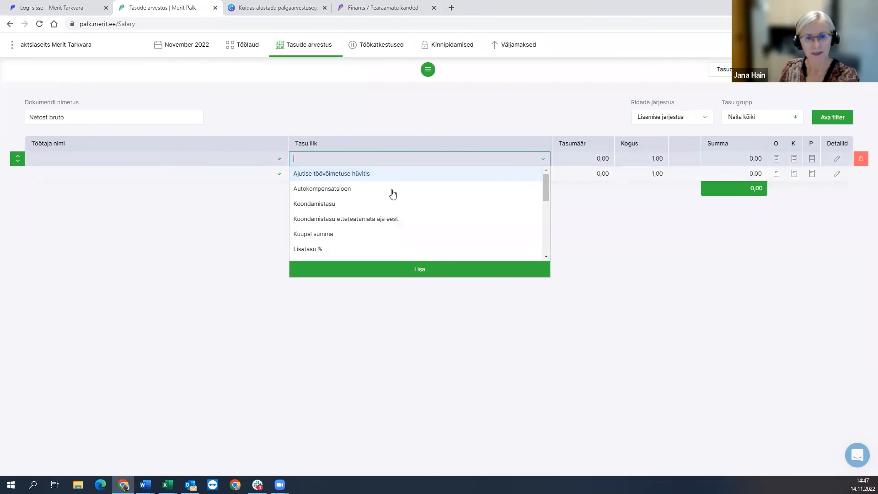
scroll(365, 218, down, 2)
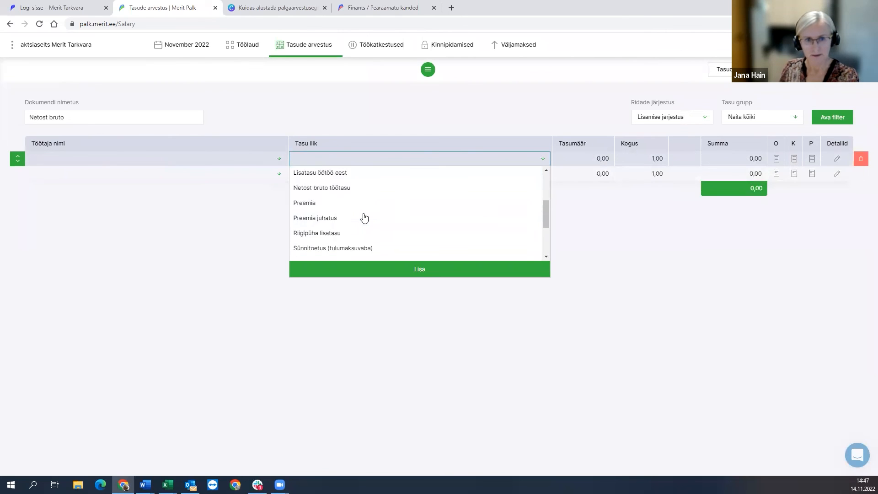
click(349, 188)
click(572, 156)
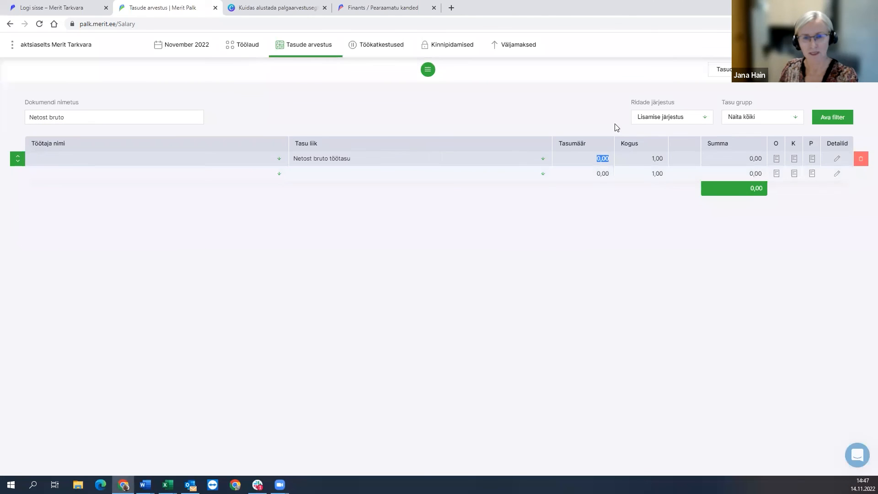
Assign the second listed employee to the Netost bruto töötasu line and select its rate.
click(38, 157)
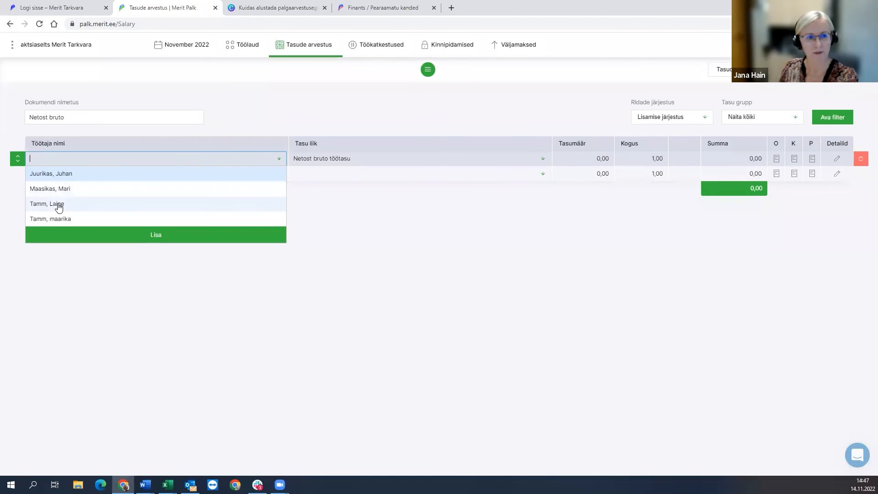
click(52, 189)
click(369, 156)
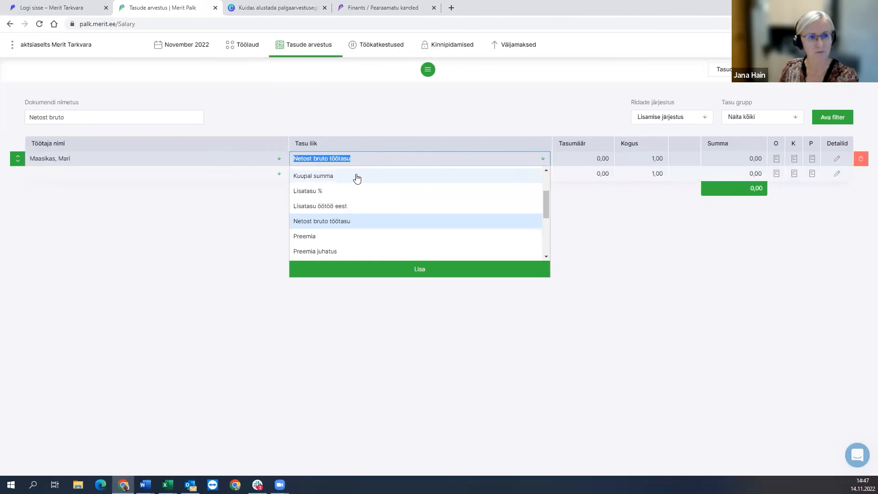
click(466, 117)
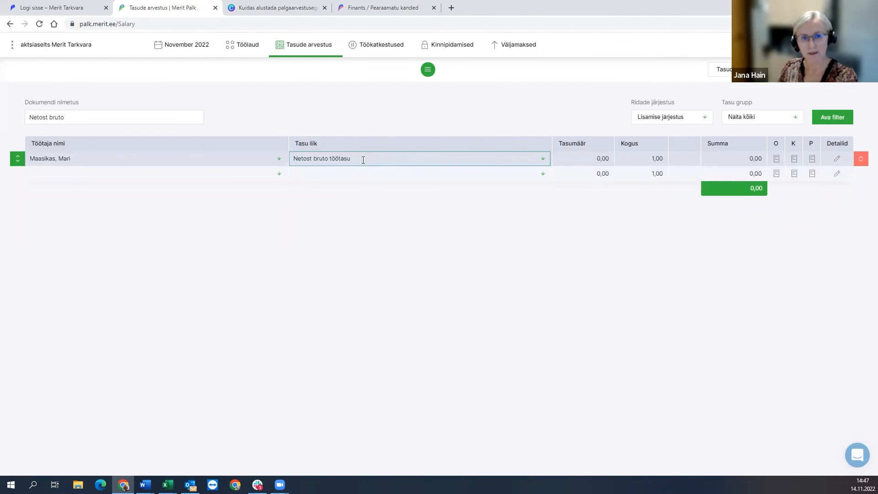
click(574, 159)
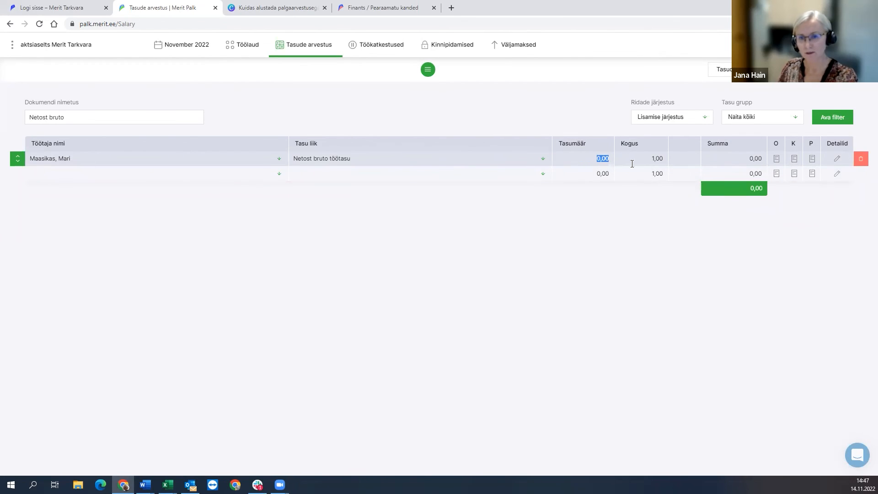
Examine the payouts list and the pay agreements in the contract of the employee used on the Netost bruto sheet.
click(520, 48)
click(520, 86)
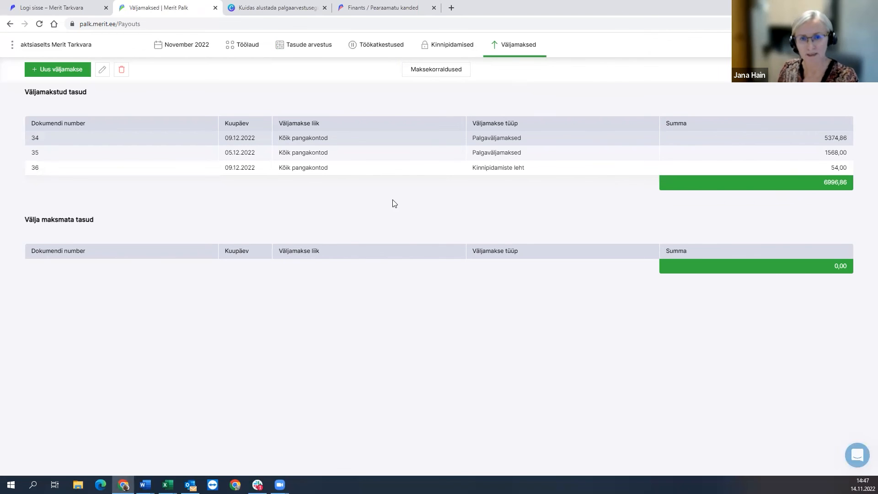
click(297, 46)
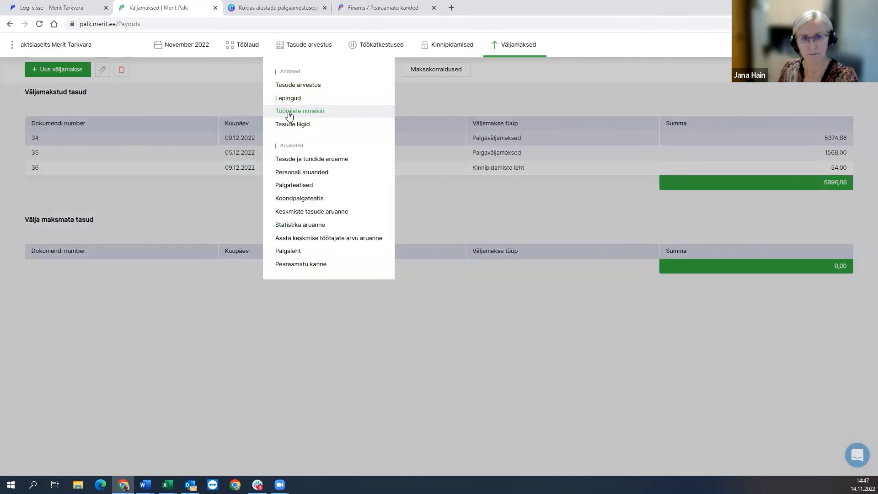
click(287, 97)
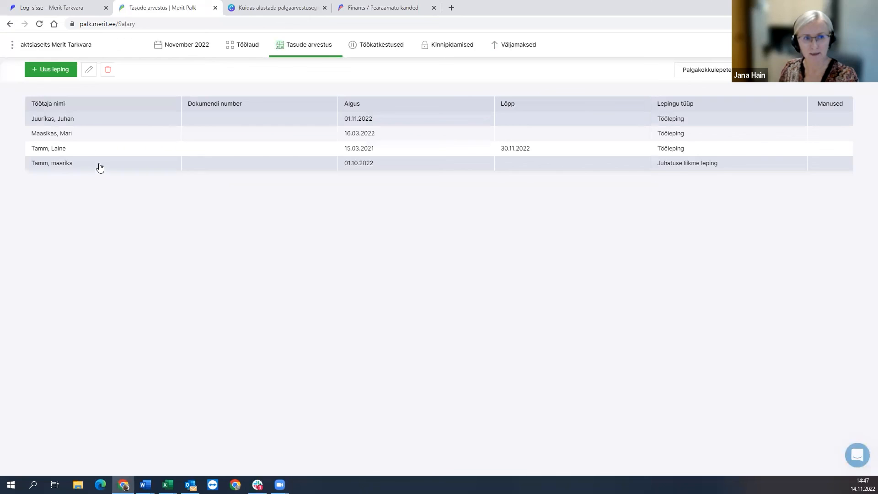
double_click(90, 133)
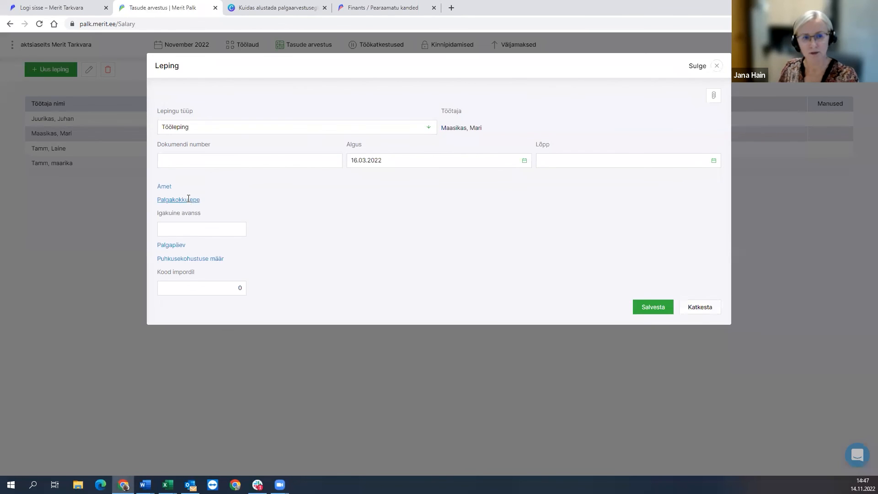
click(188, 199)
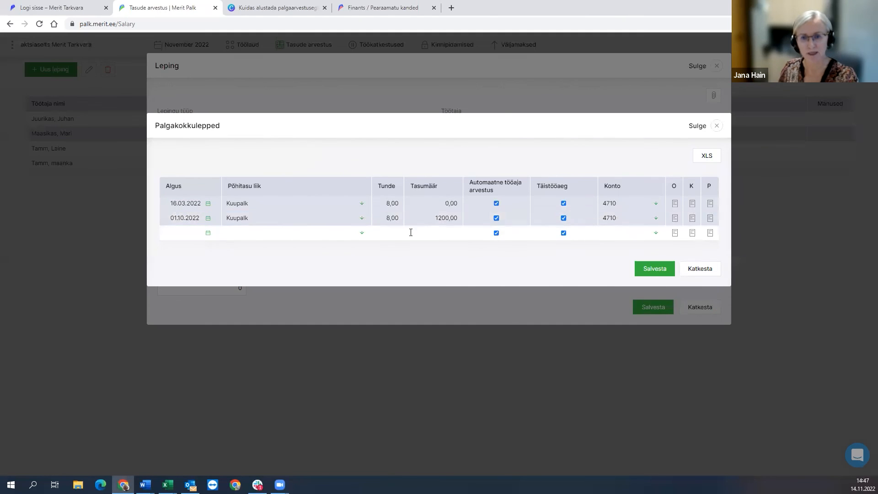
click(700, 269)
click(701, 307)
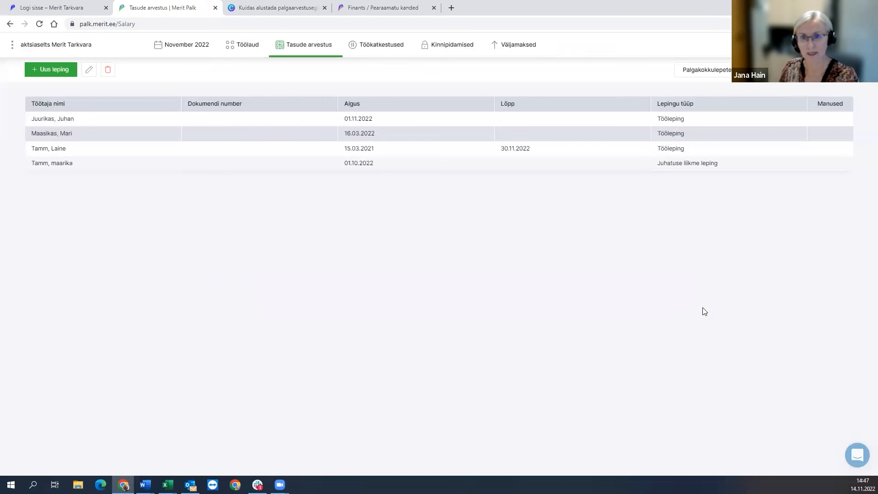
Reopen the Netost bruto pay sheet to review its employee line.
click(516, 51)
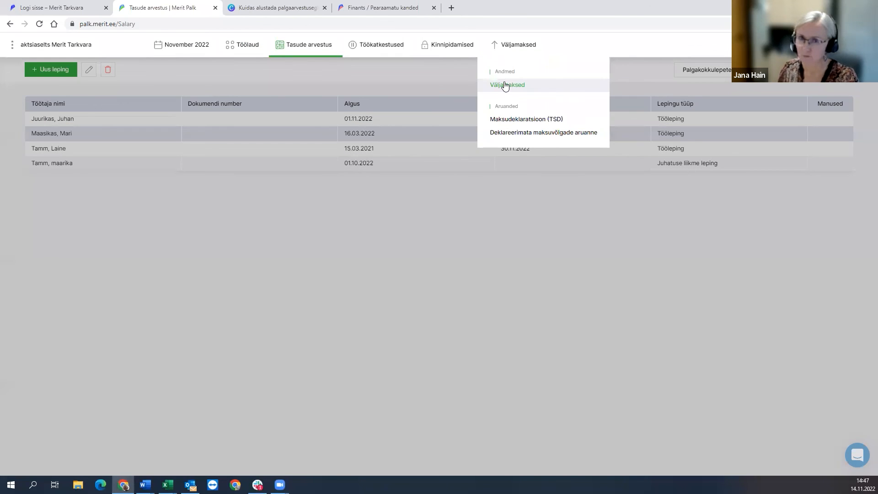
click(309, 50)
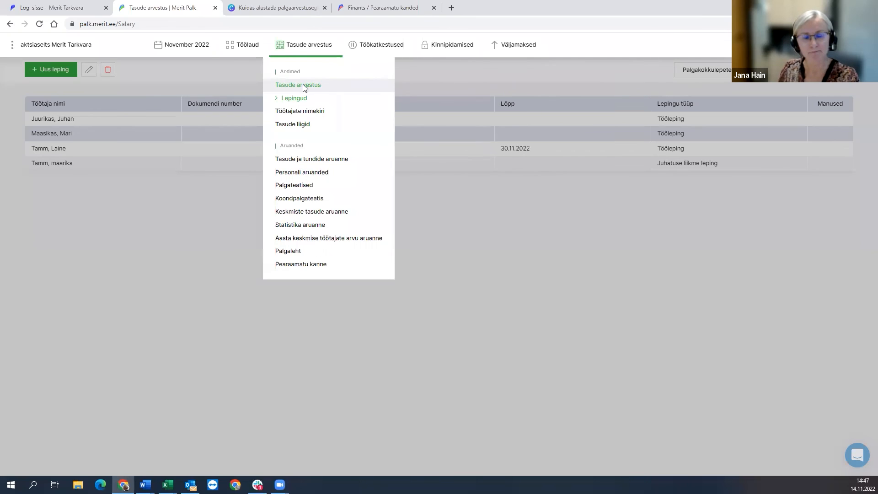
click(305, 85)
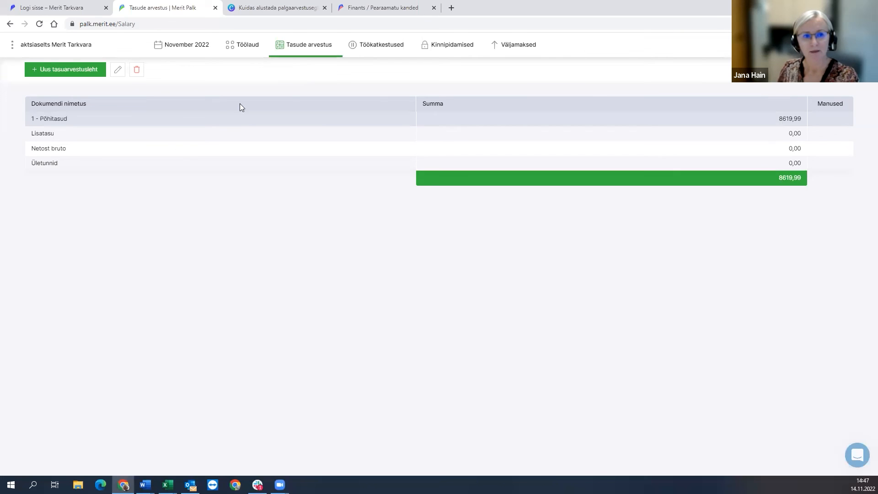
click(136, 153)
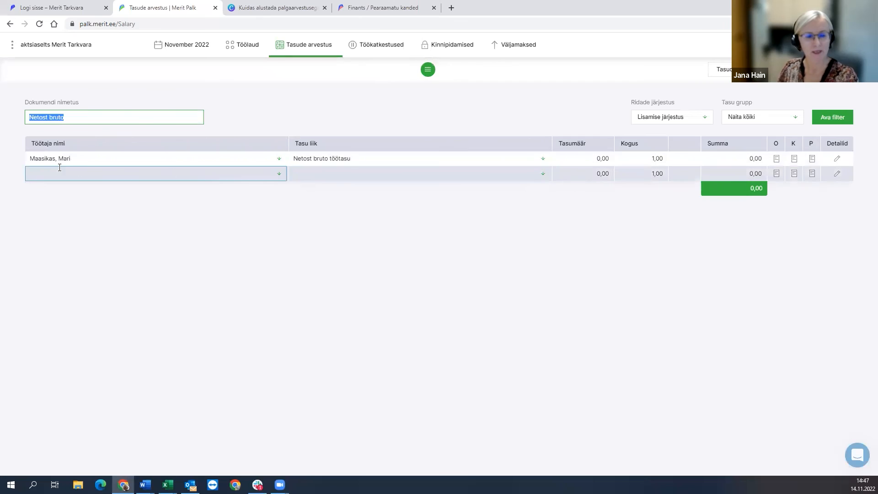
Start a new payout sheet for Kõik pangakontod with the type Lisatasu väljamaksed.
click(522, 49)
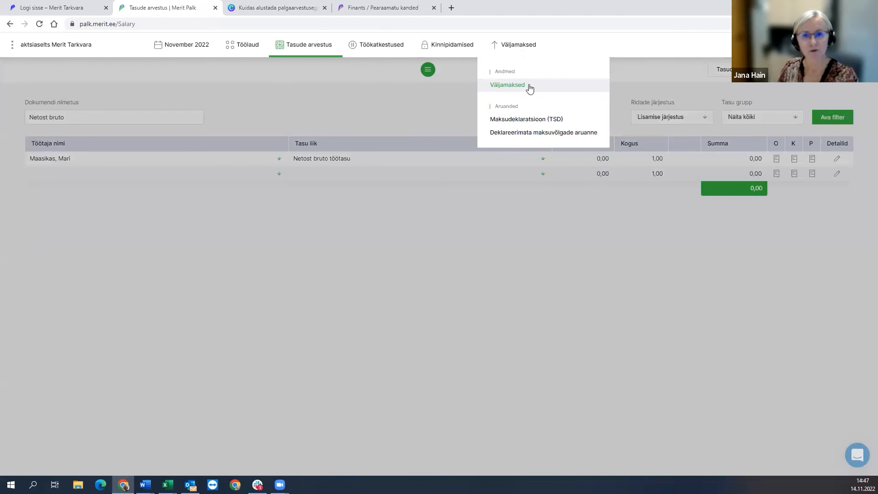
click(529, 84)
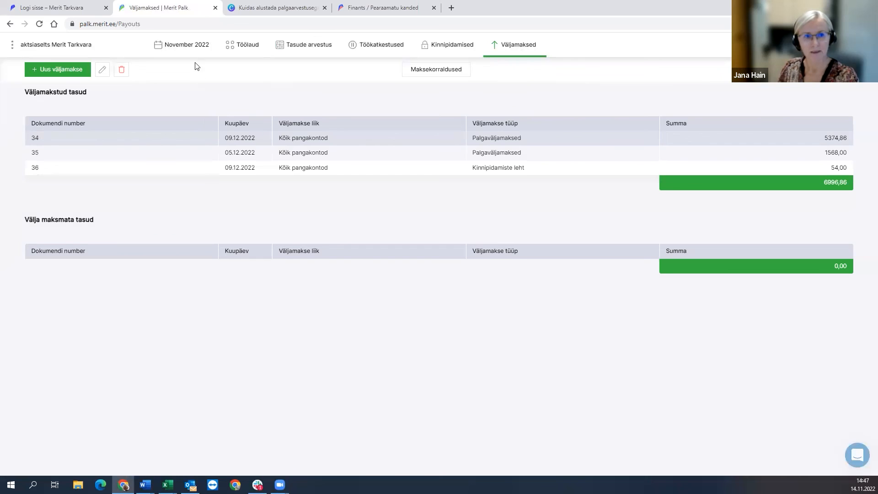
click(57, 70)
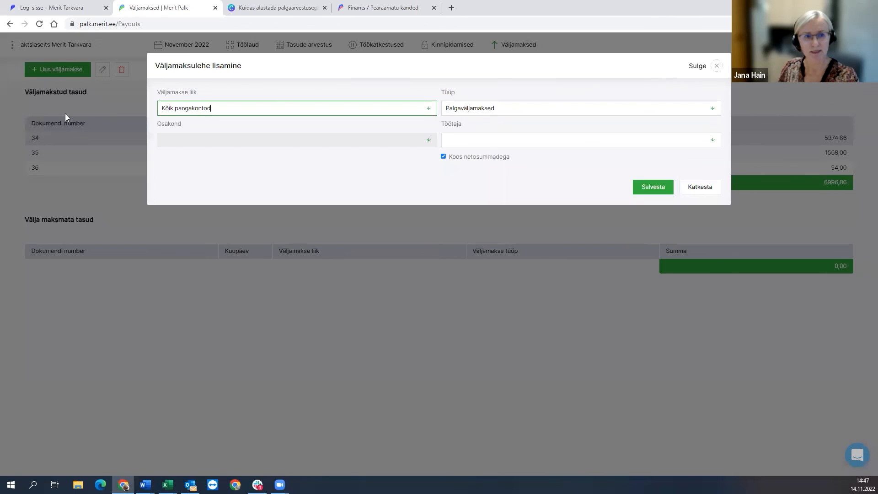
click(451, 110)
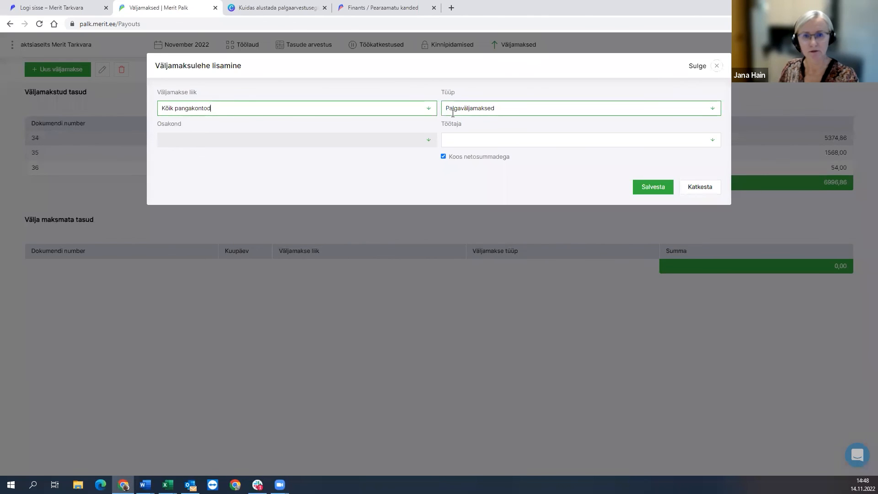
click(501, 109)
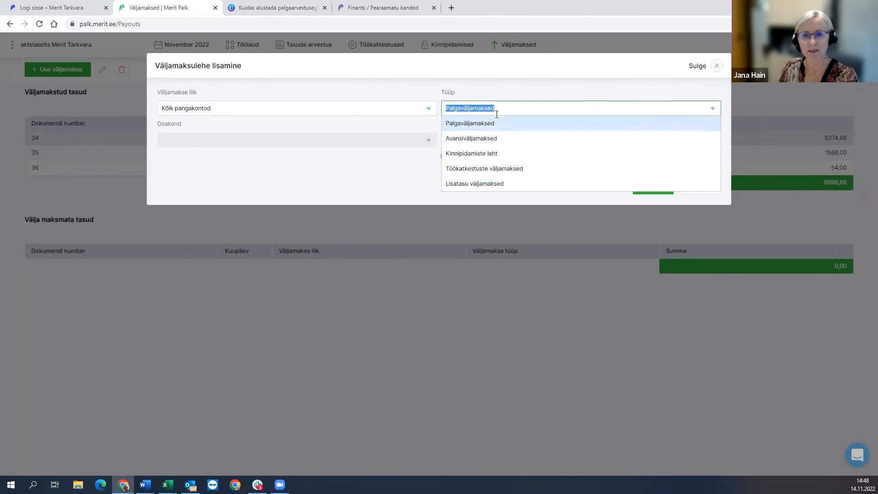
click(504, 184)
Select Netost bruto töötasu as the additional pay type of the payout and save the new payout sheet.
click(498, 143)
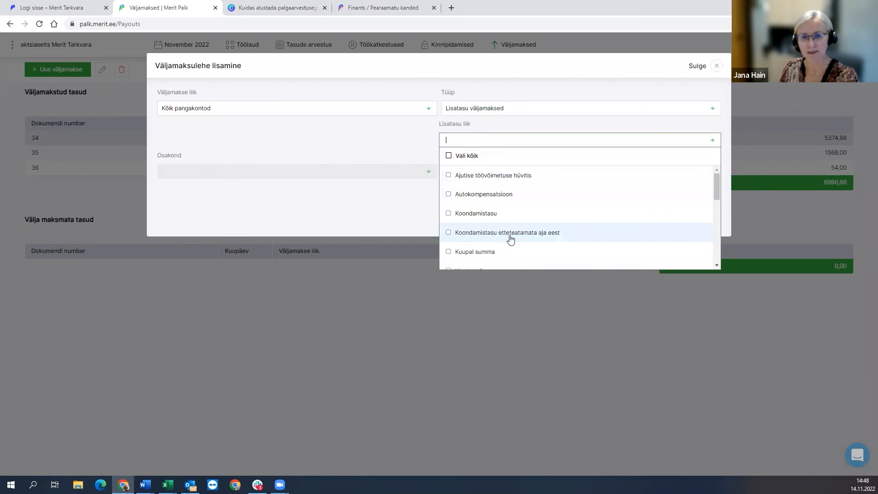
scroll(512, 237, down, 2)
click(482, 220)
click(409, 218)
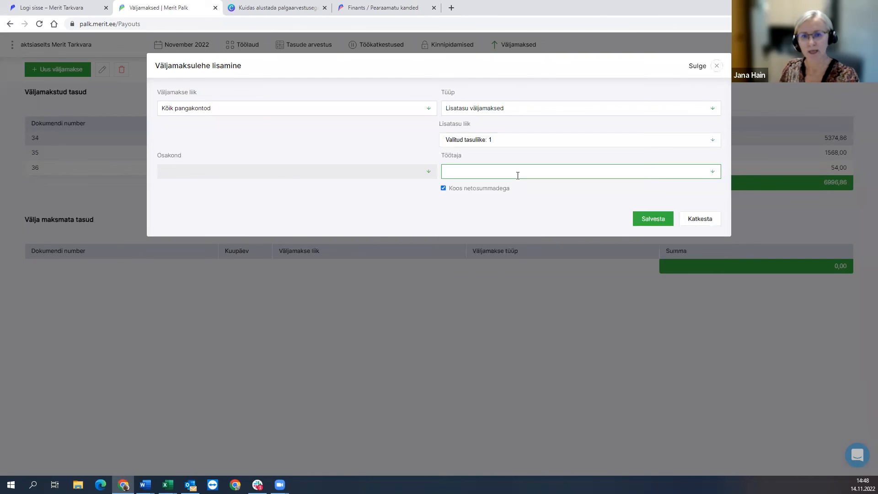
click(656, 221)
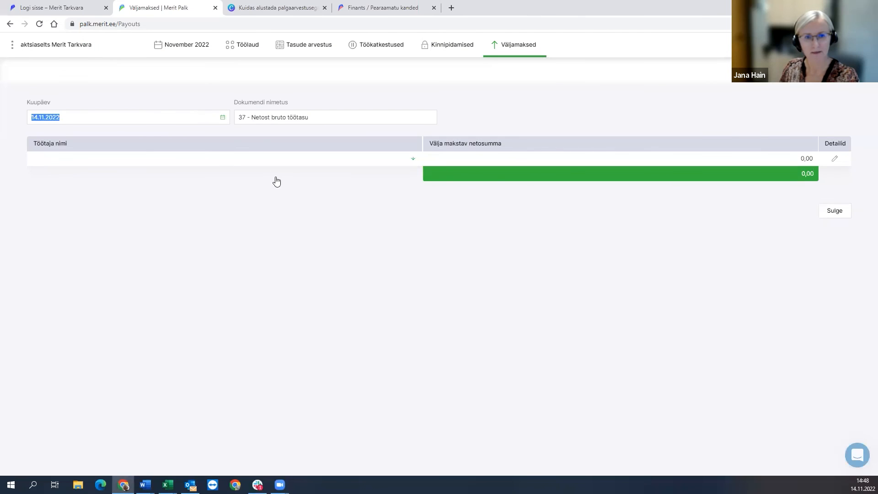
Add the second listed employee to the payout sheet and set its date to 30.11.2022.
click(278, 158)
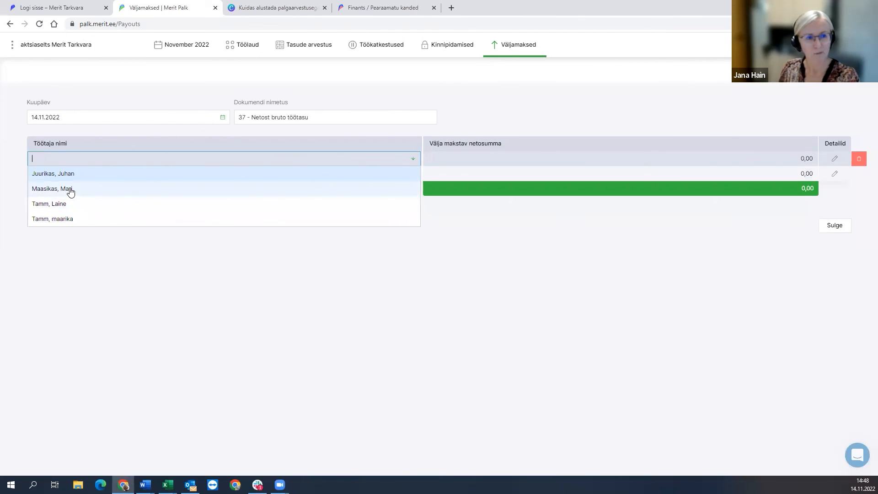
click(70, 189)
click(482, 158)
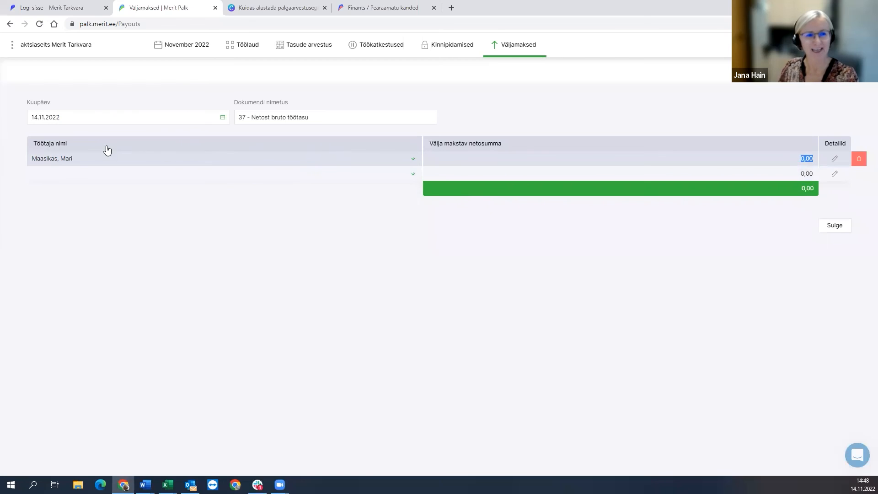
click(67, 118)
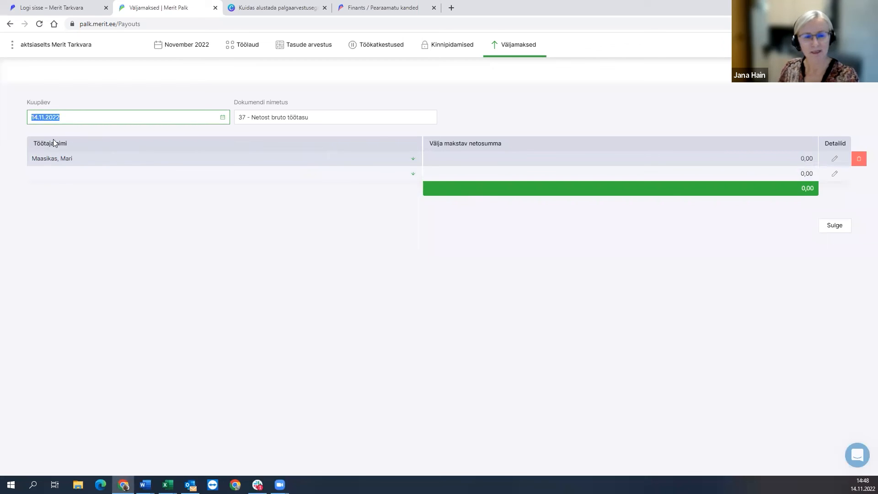
text(30.11.2022)
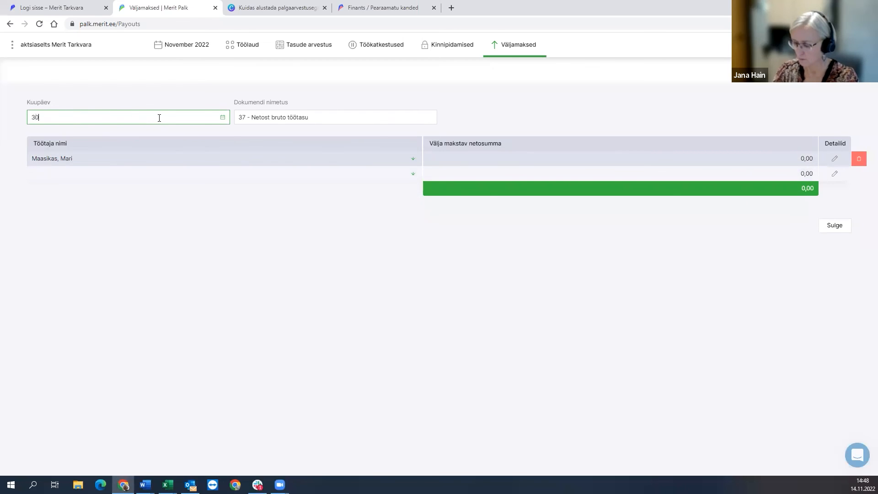
key(Tab)
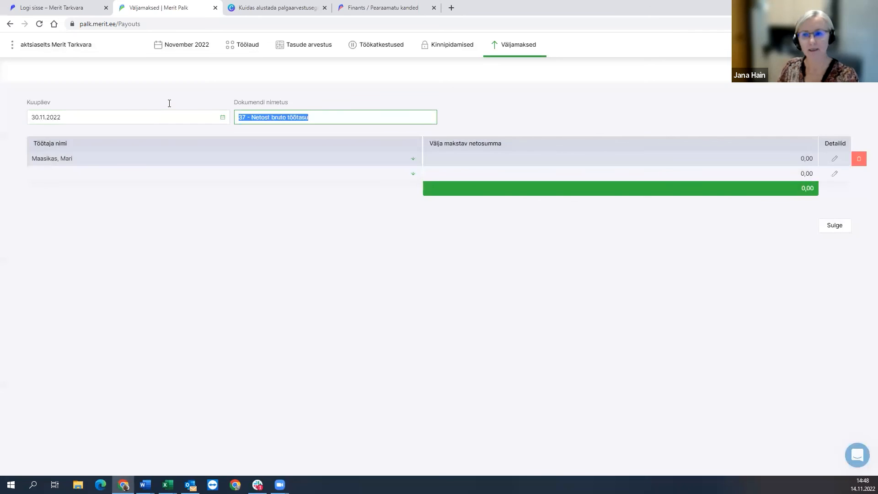
Set the employee's net payout amount to 500 in the payout details, save it and close the payout sheet.
click(833, 159)
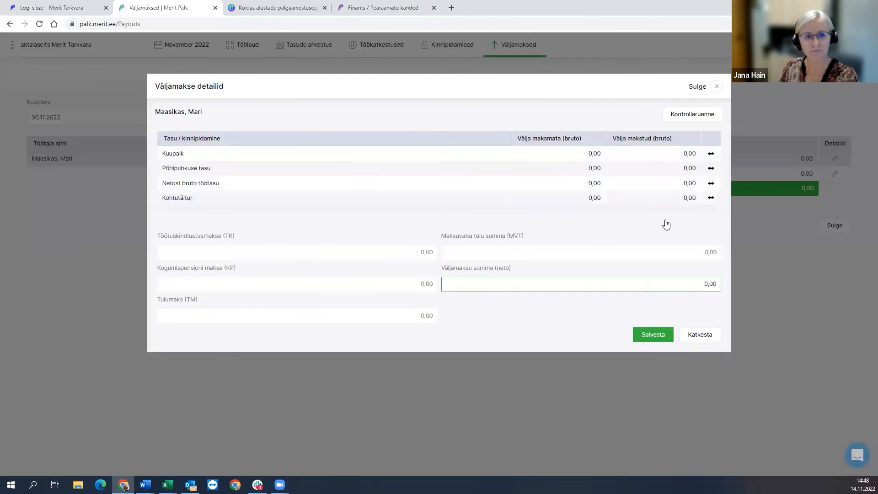
text(500)
key(Tab)
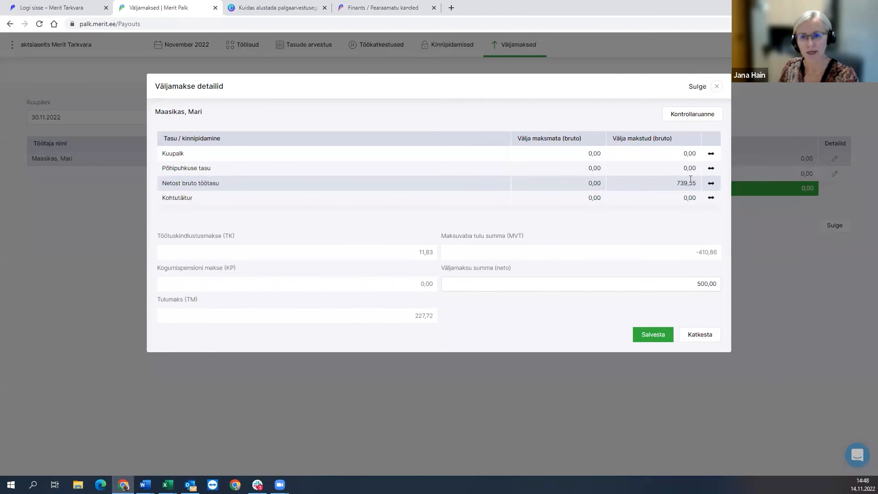
click(680, 271)
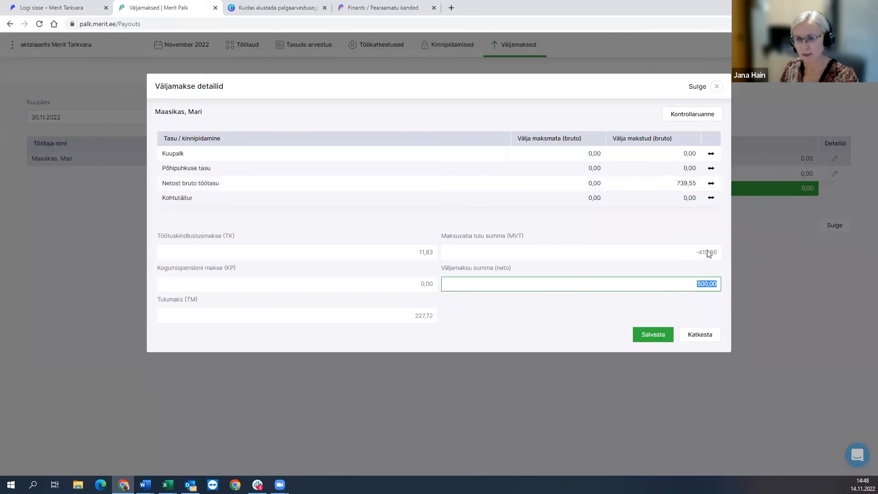
click(650, 337)
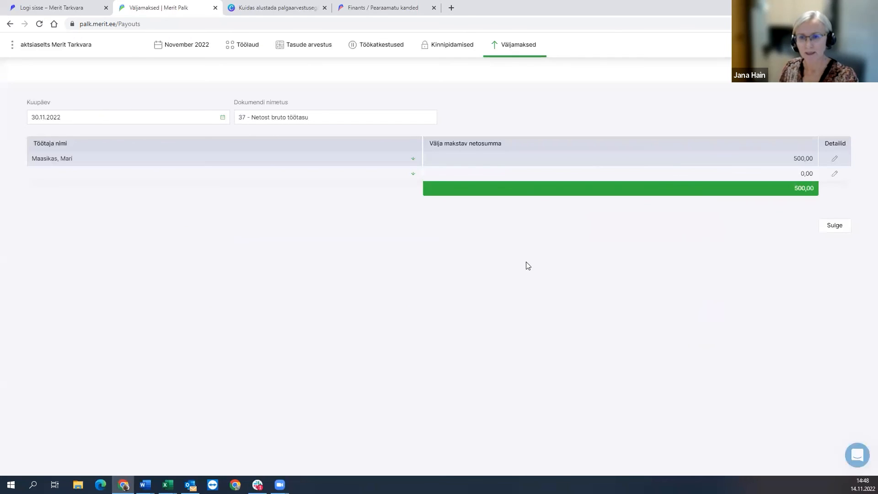
click(835, 225)
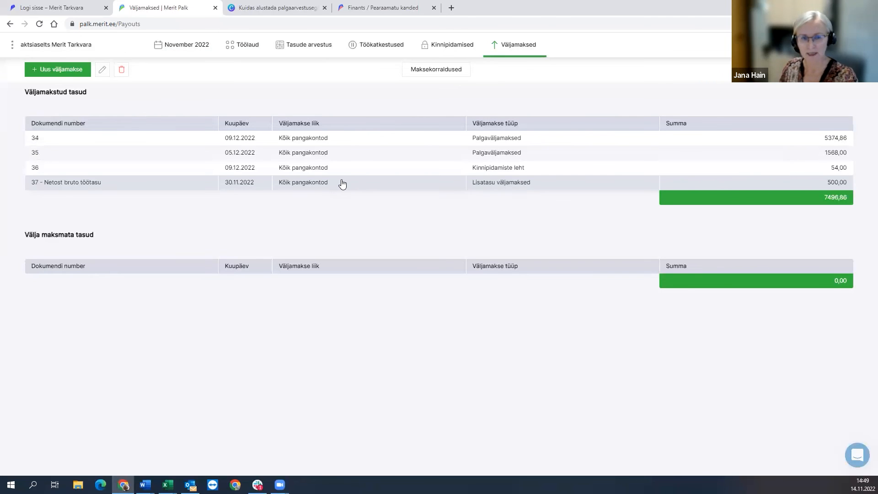
Reopen the Netost bruto töötasu payout and review the employee's gross pay and tax details.
double_click(558, 183)
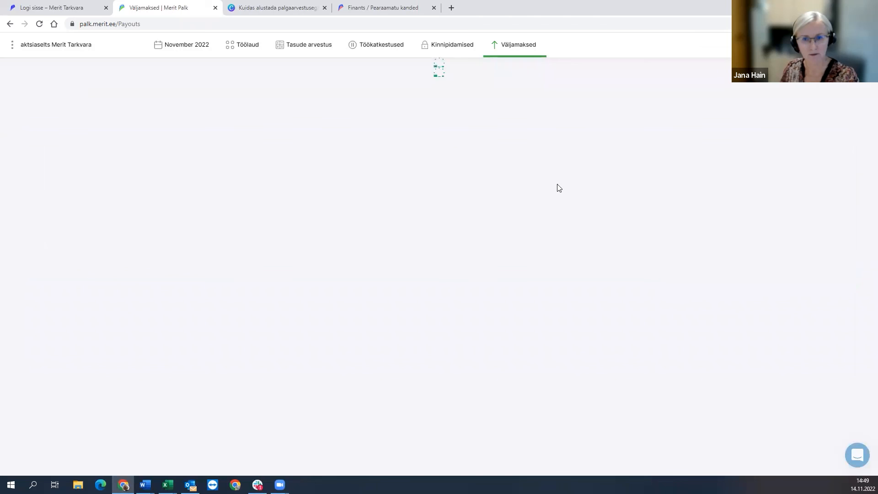
click(835, 159)
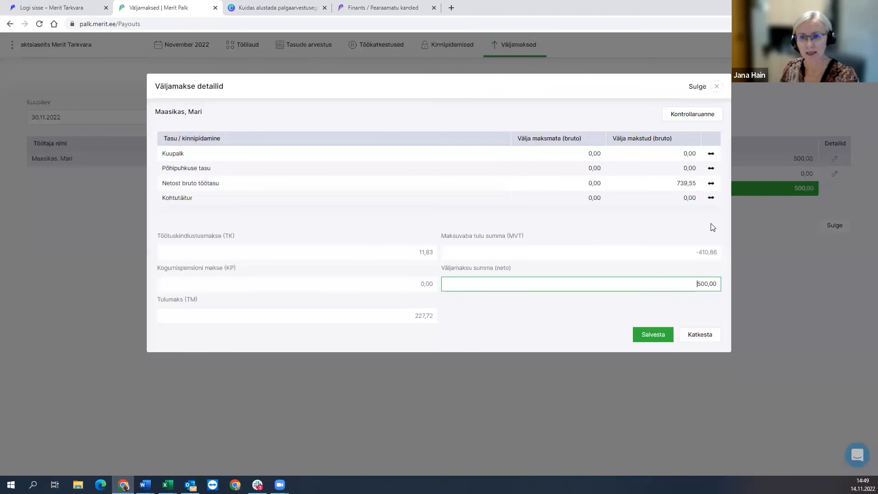
click(644, 338)
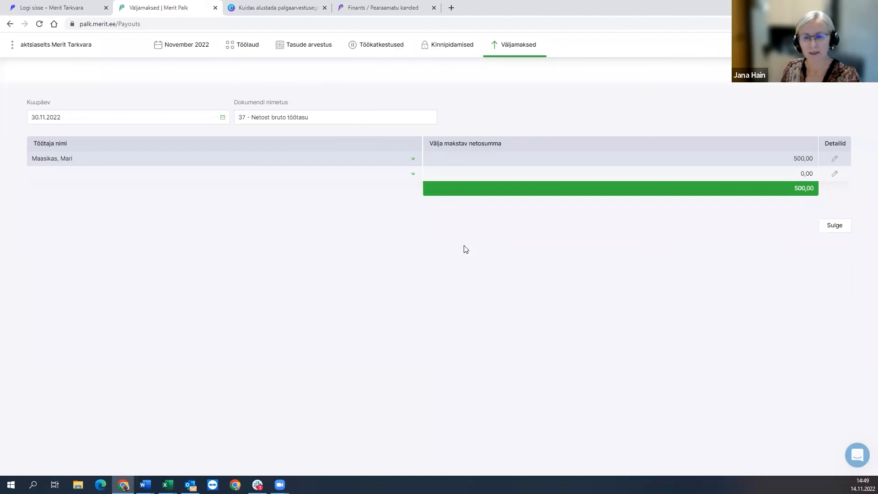
Go back to the pay sheets list and open the Netost bruto pay sheet.
click(305, 45)
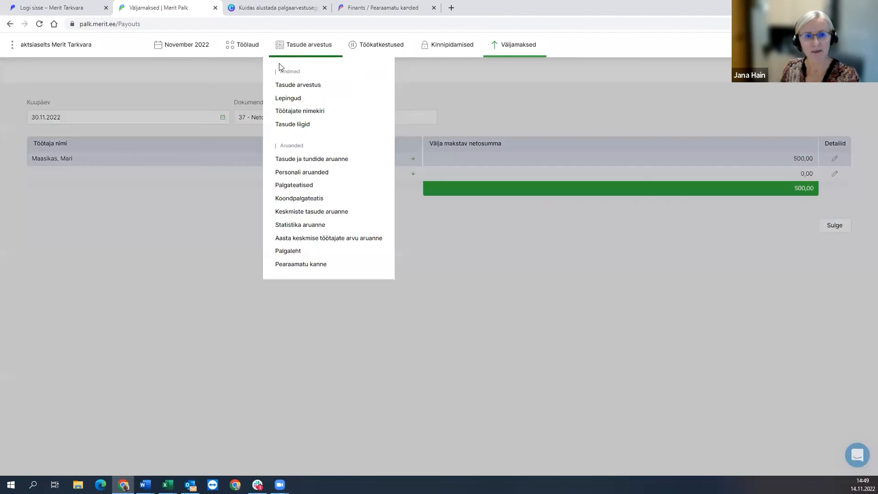
click(287, 98)
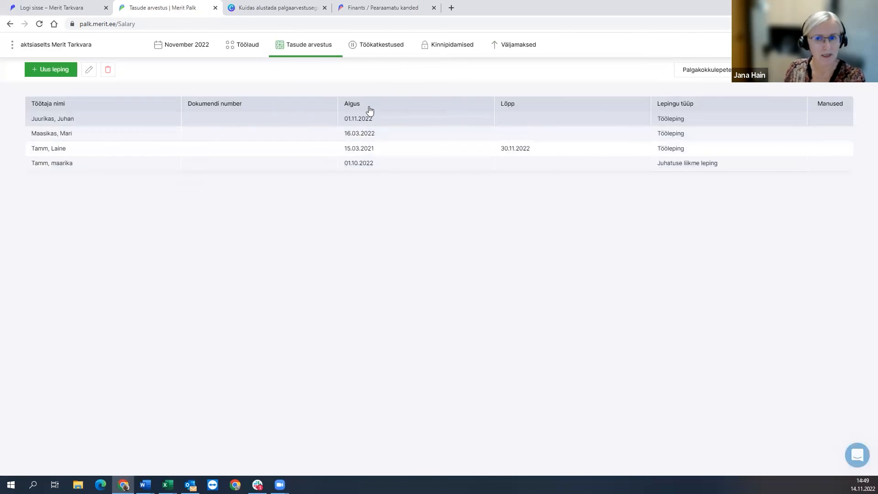
click(307, 48)
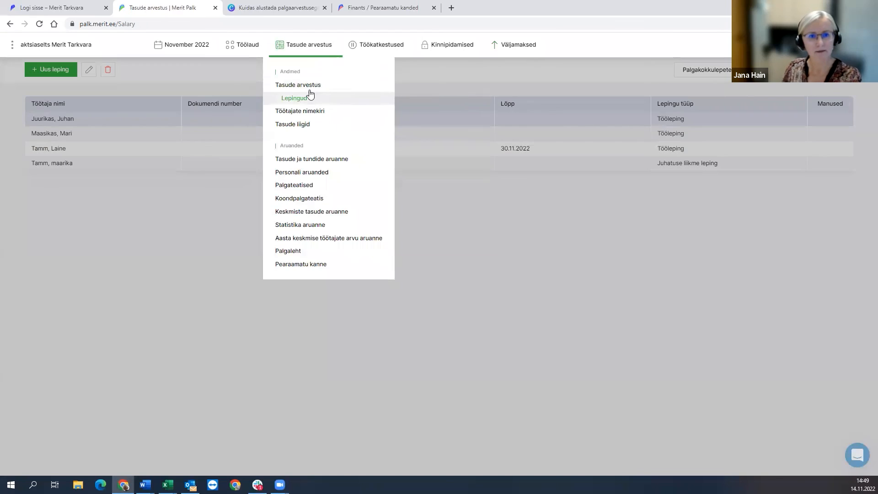
click(309, 86)
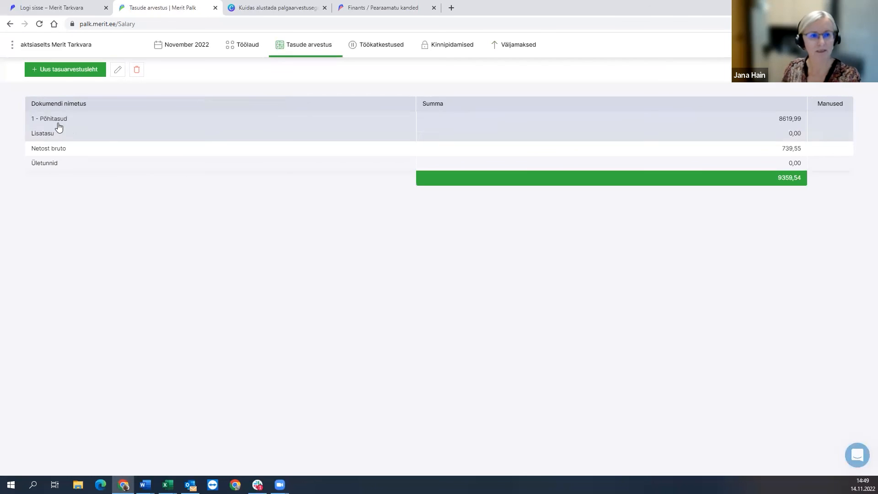
click(99, 152)
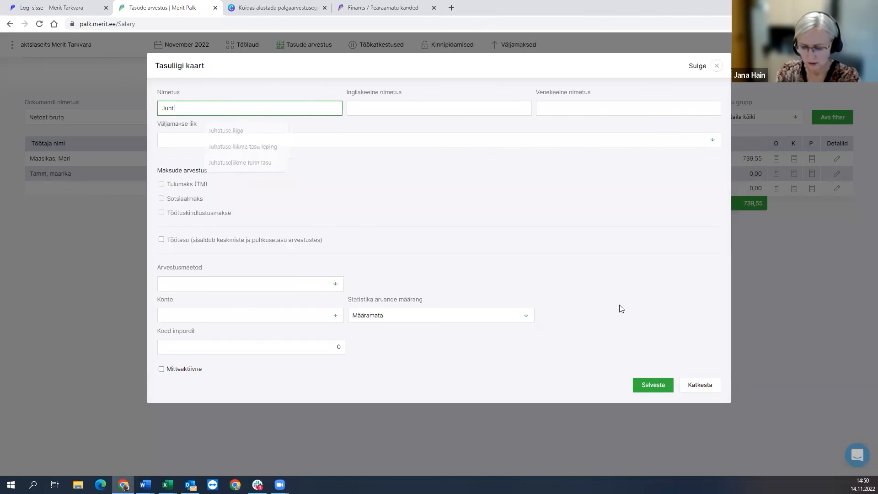
Name the new pay type Netost bruto Juhtus.
text(se)
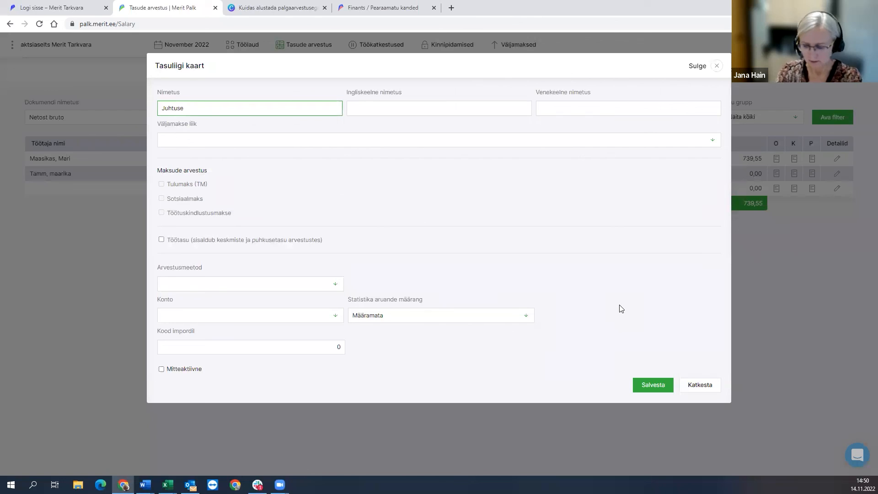
key(Home)
text(Nety)
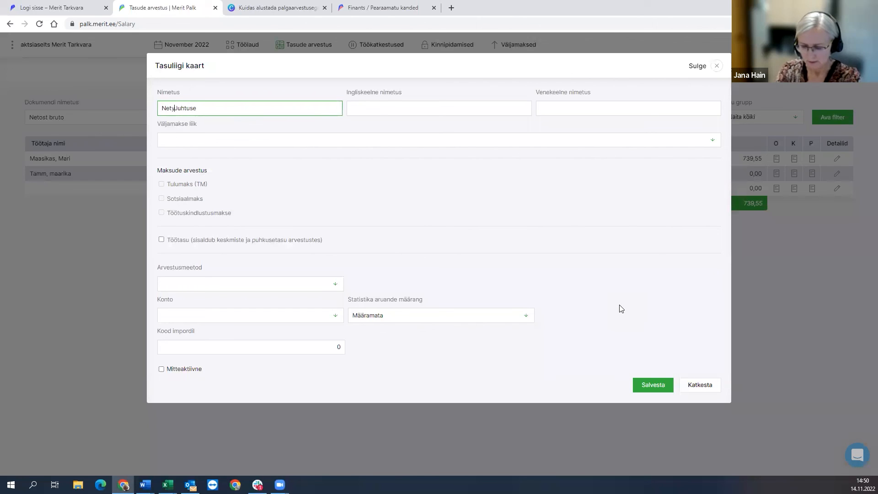
key(BackSpace)
text(ost bruto)
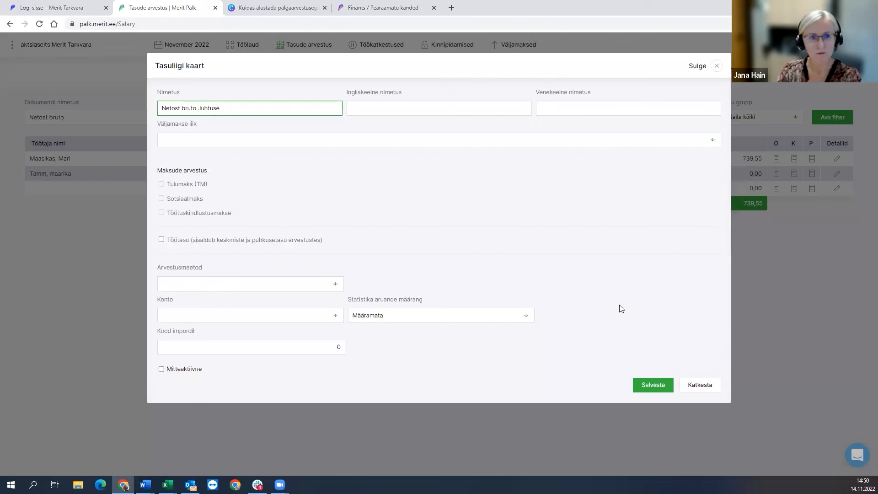
Set the new pay type's Väljamakse liik to 21 - Juriidilise isiku juhtimis- või kontrollorgani liikme tasu.
click(379, 138)
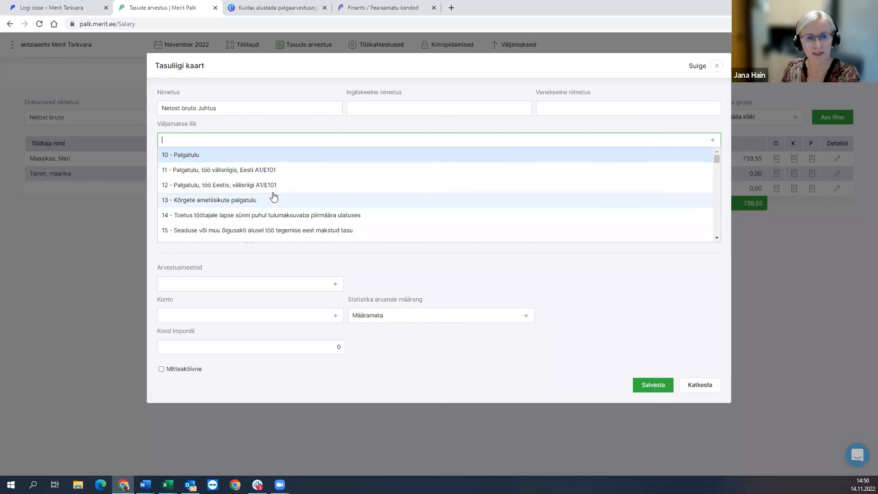
scroll(274, 196, down, 1)
scroll(273, 196, down, 1)
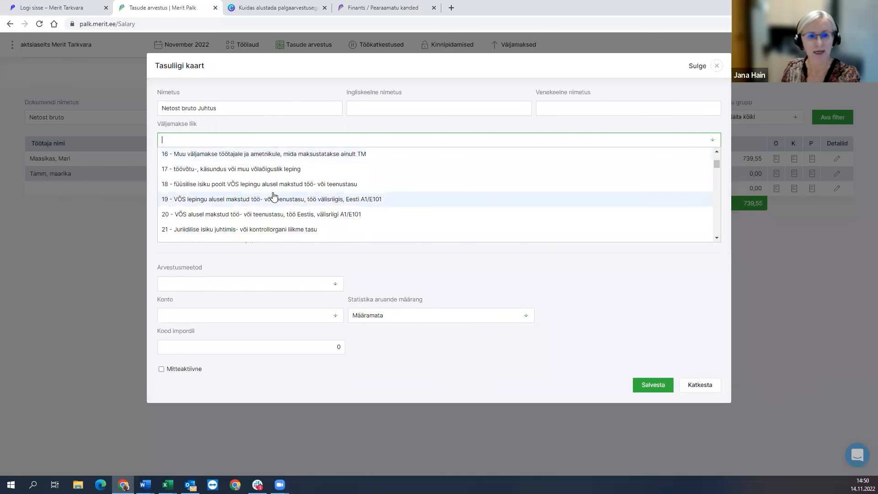
click(263, 231)
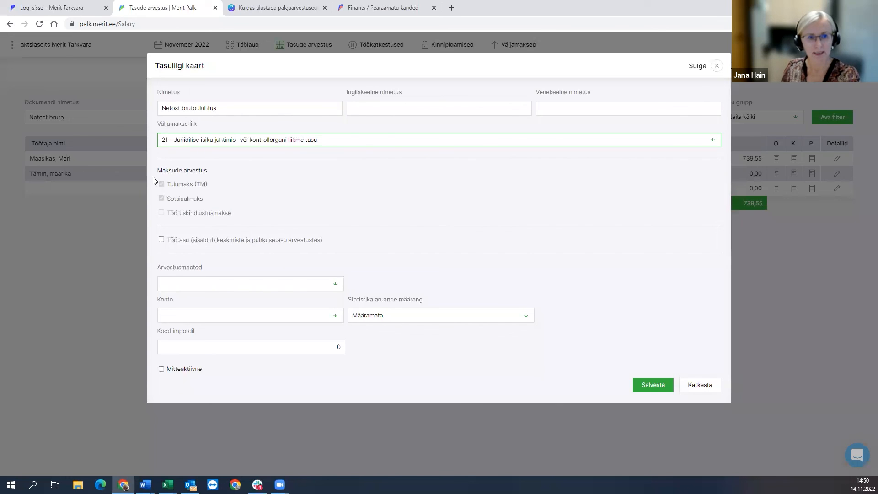
Set the pay type's Arvestusmeetod to Netost arvutatud summa and save it to the board member's pay sheet row.
click(220, 284)
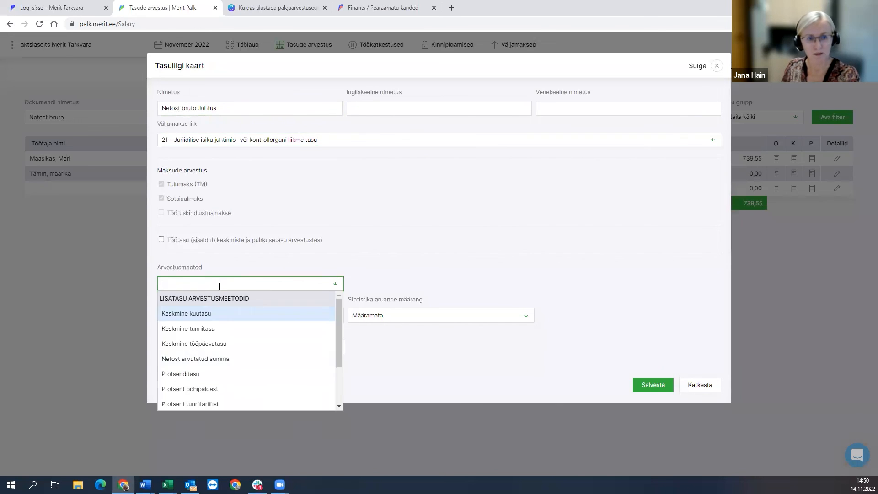
scroll(232, 365, down, 2)
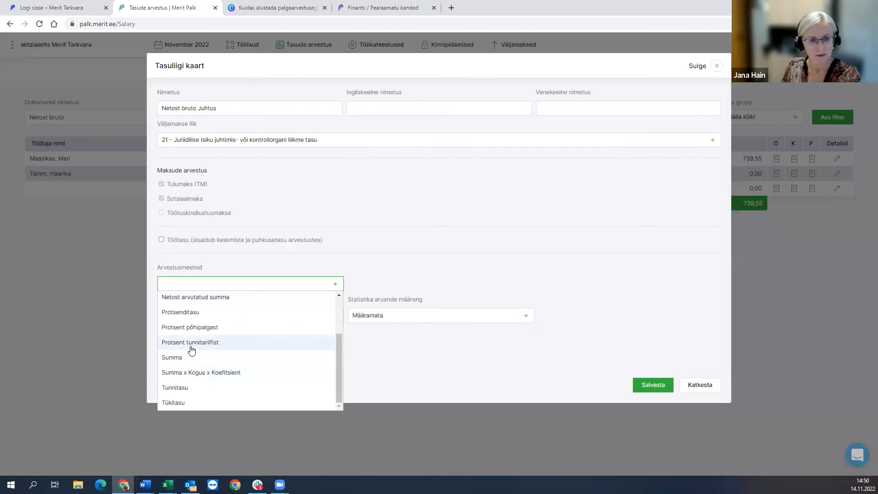
scroll(202, 340, up, 2)
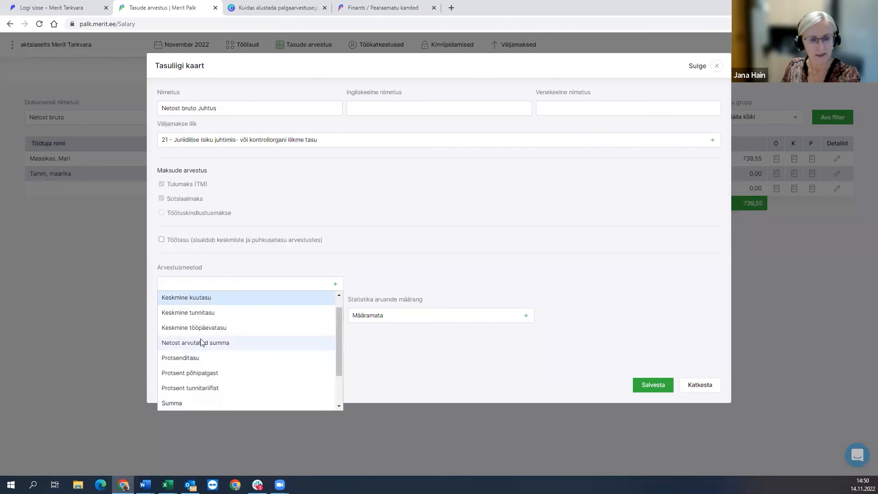
click(202, 341)
click(650, 389)
click(602, 175)
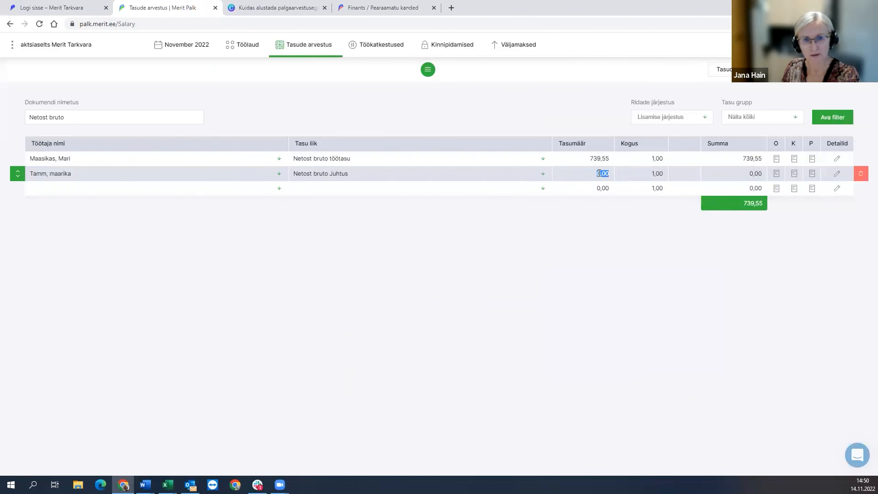
Create a new payout for Kõik pangakontod with type Palgaväljamaksed for the board member.
click(520, 49)
click(521, 83)
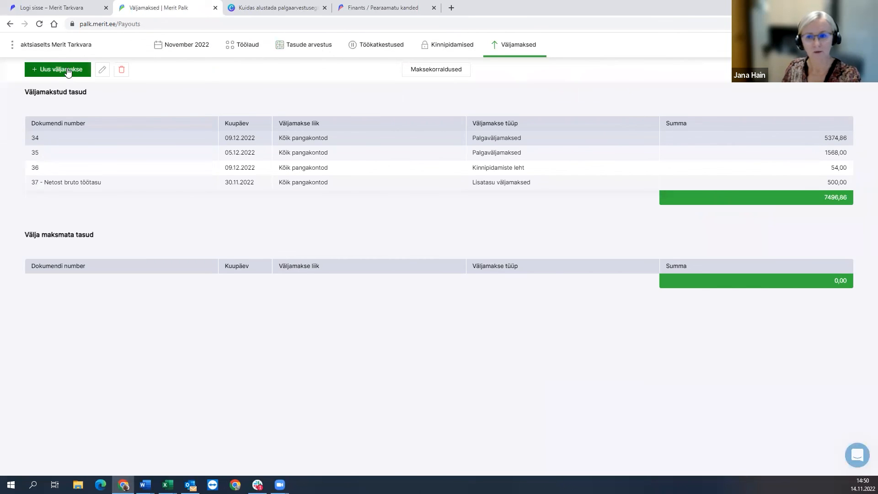
click(67, 71)
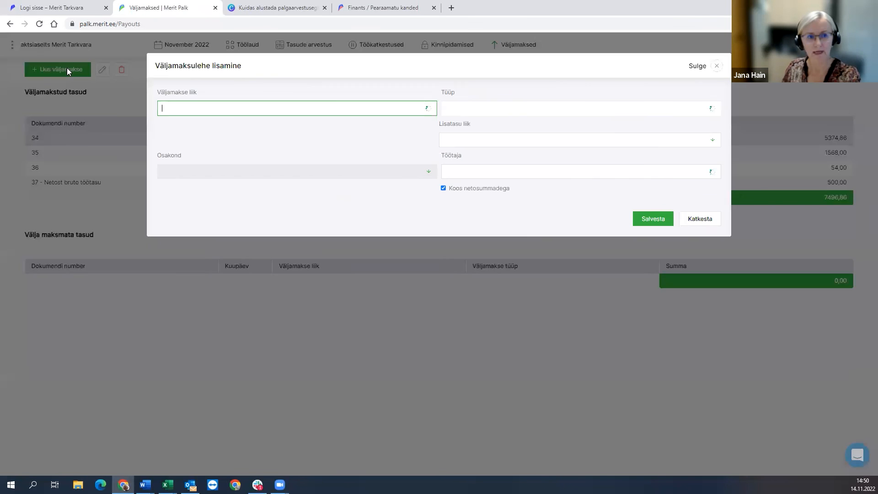
click(508, 110)
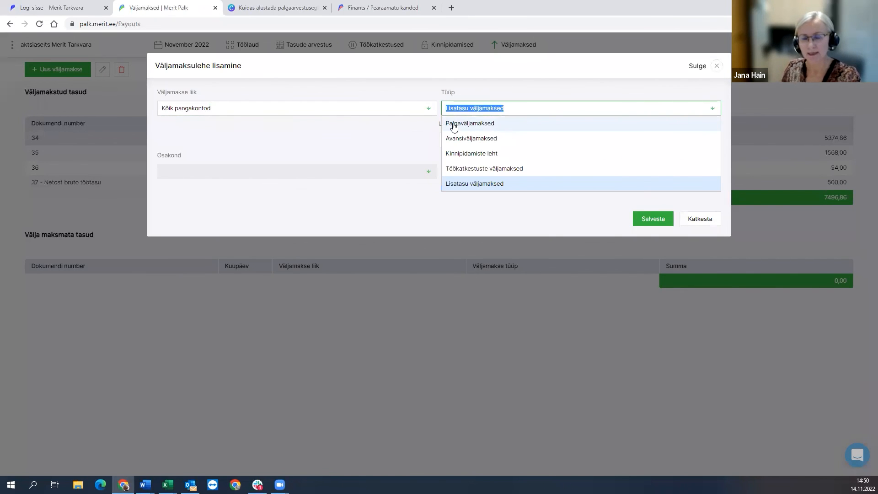
click(475, 124)
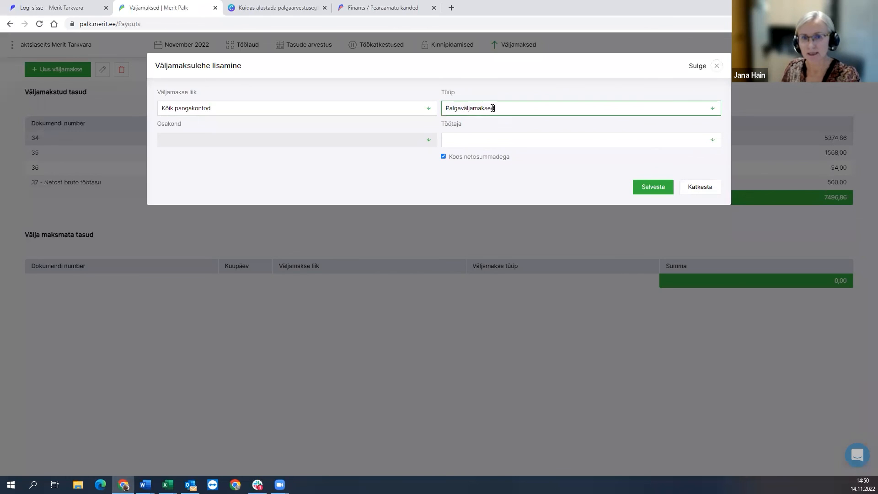
click(512, 141)
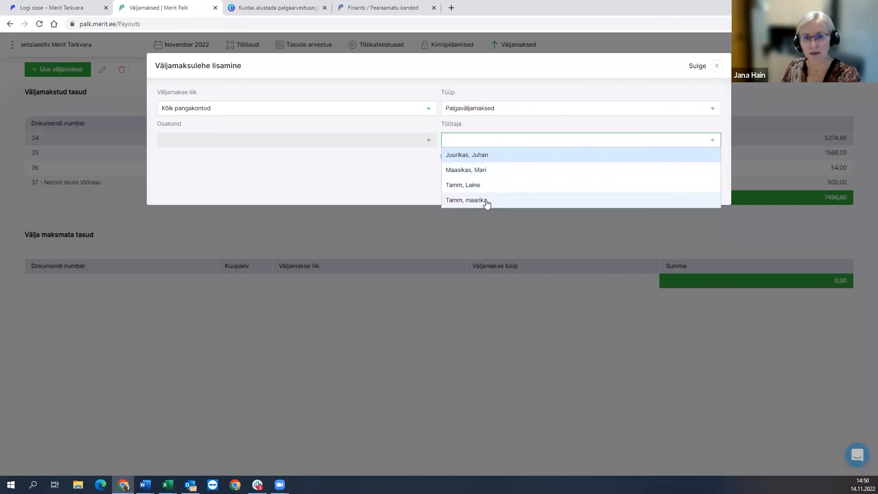
click(485, 200)
click(653, 188)
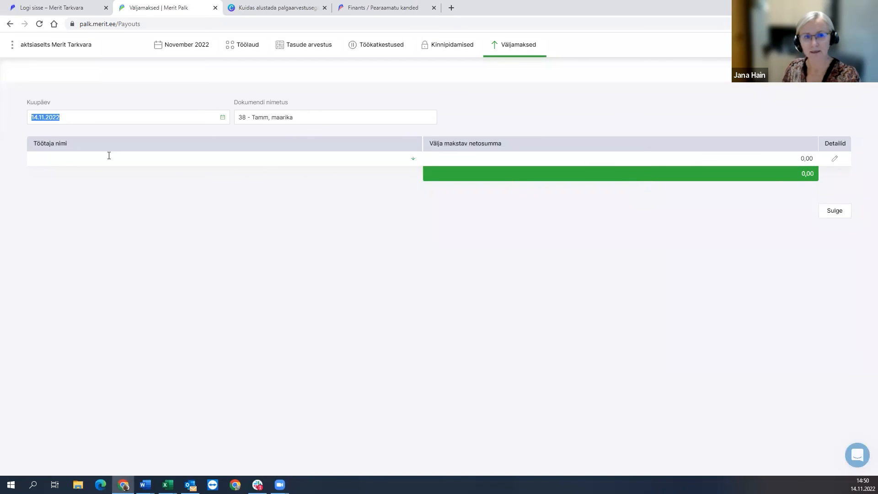
Add the board member to the payout, set Väljamaksu summa (neto) to 800, and save and review the payout details.
click(128, 157)
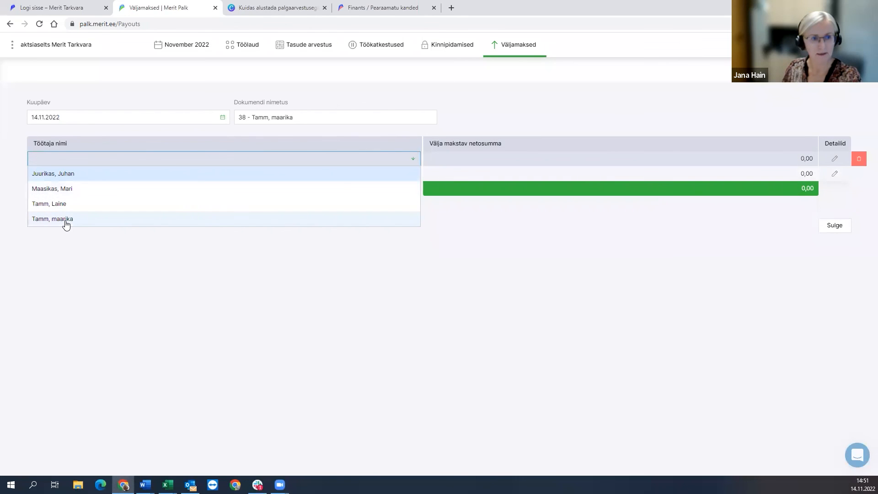
click(66, 220)
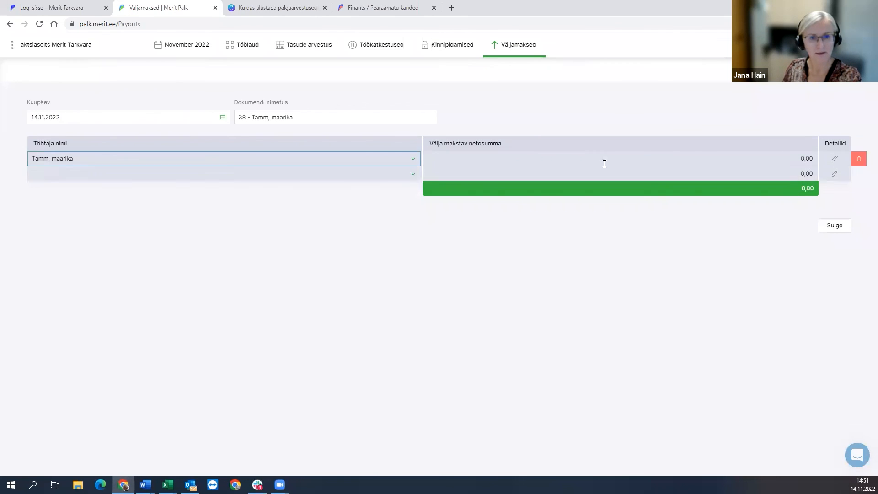
click(835, 160)
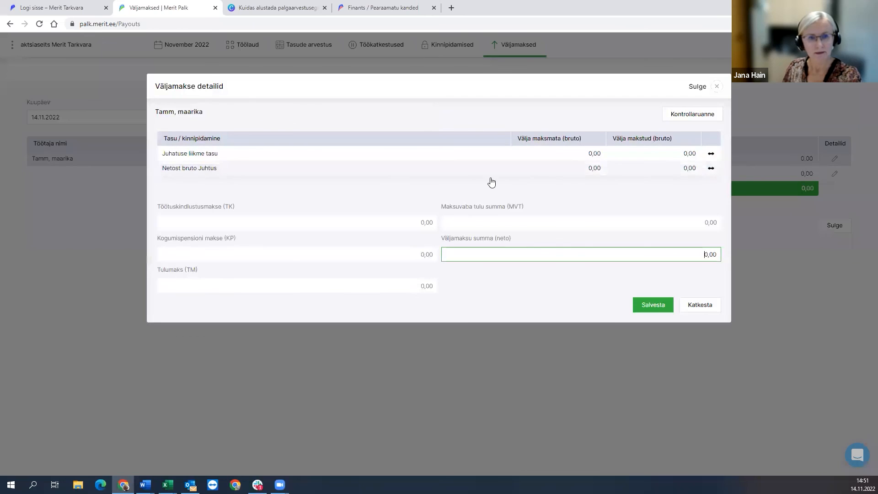
drag(699, 252, 727, 254)
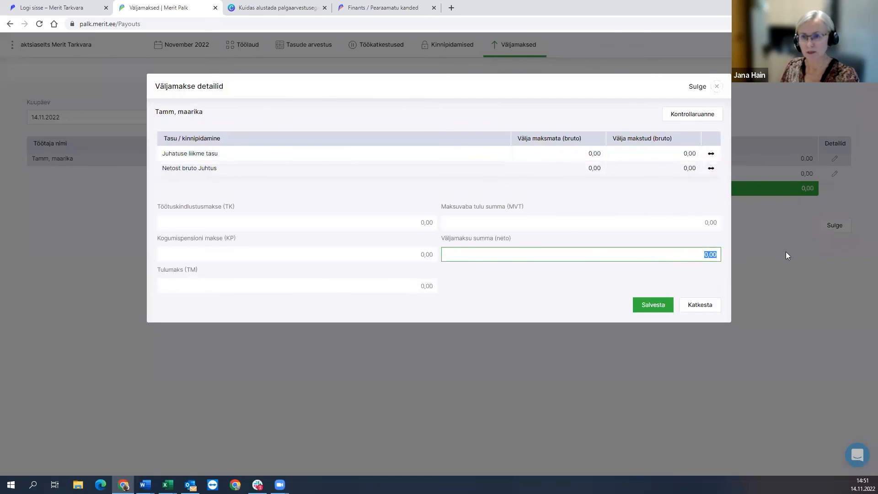
text(800)
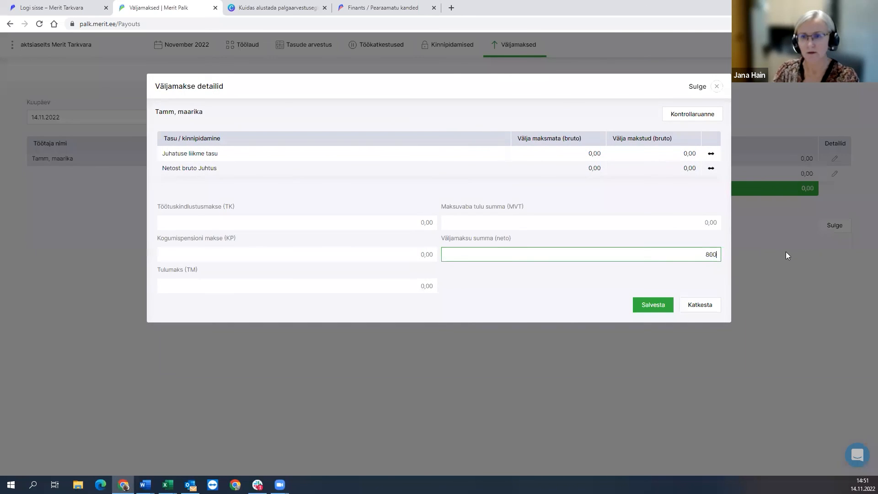
key(Tab)
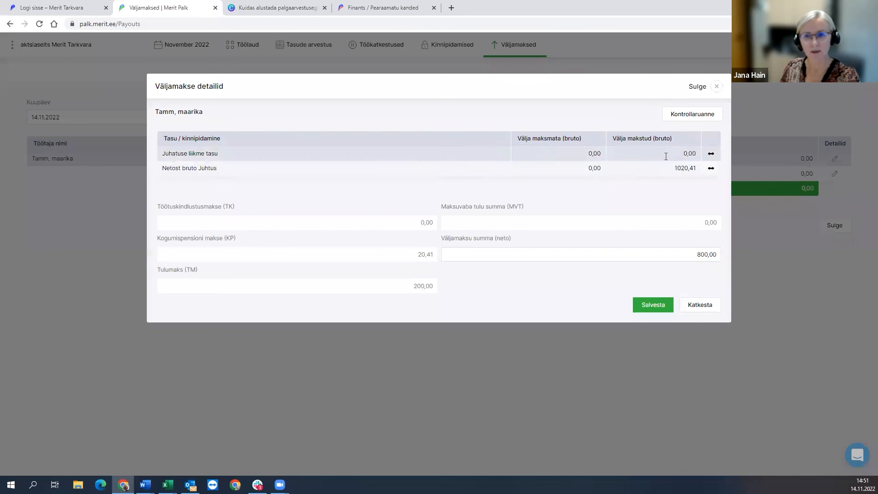
click(690, 252)
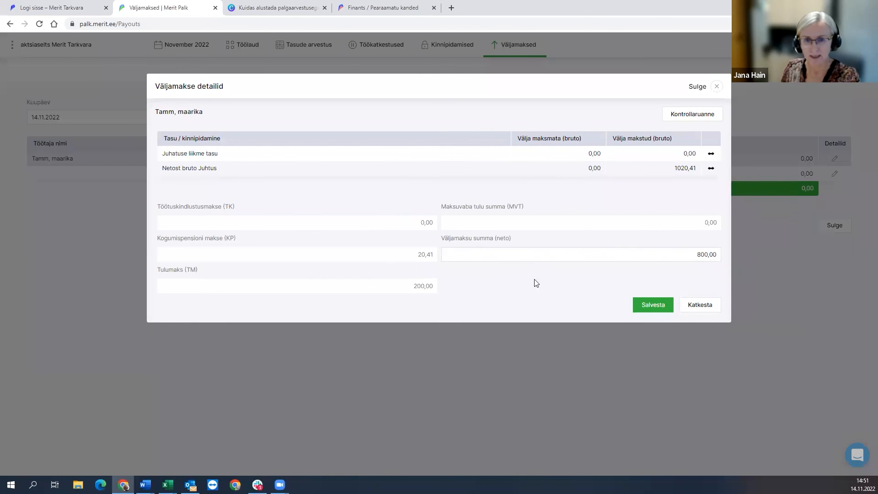
click(654, 305)
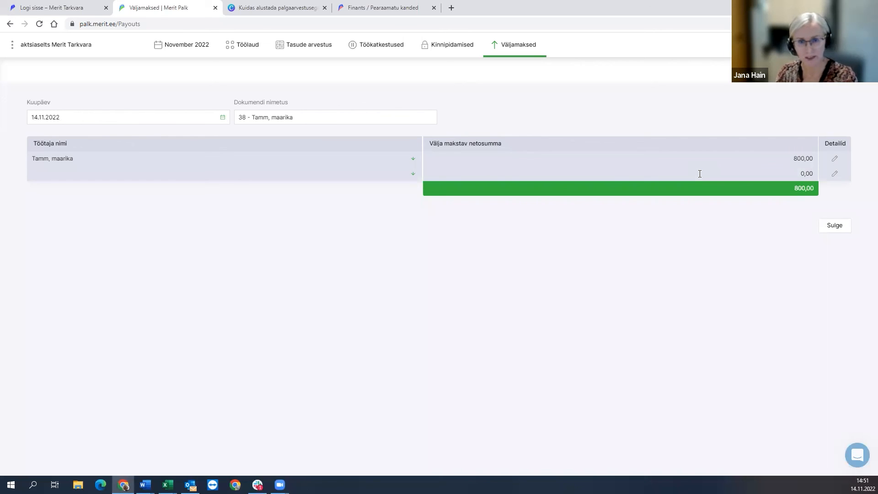
click(834, 159)
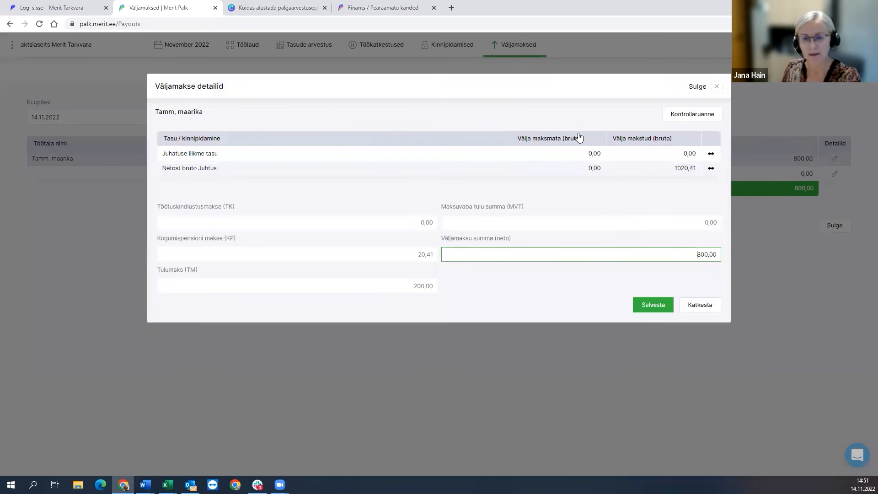
click(654, 306)
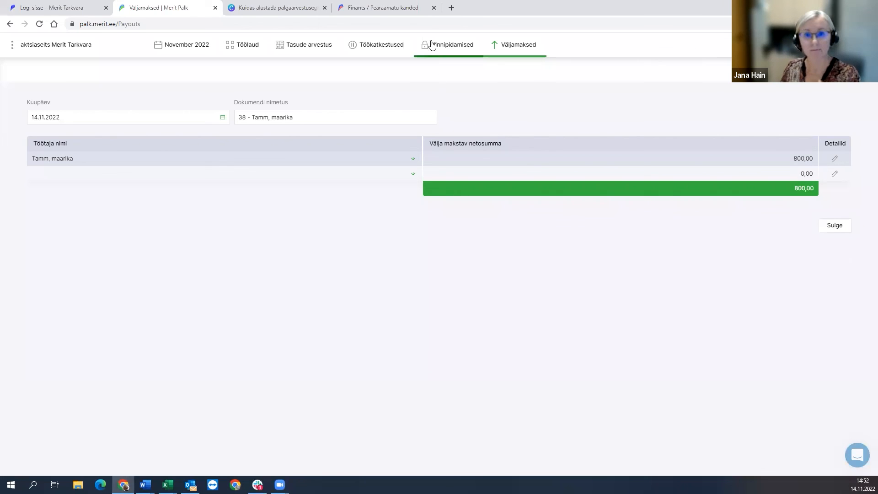
Generate the Puhkusekohustused report for November 2022.
mouse_move(387, 48)
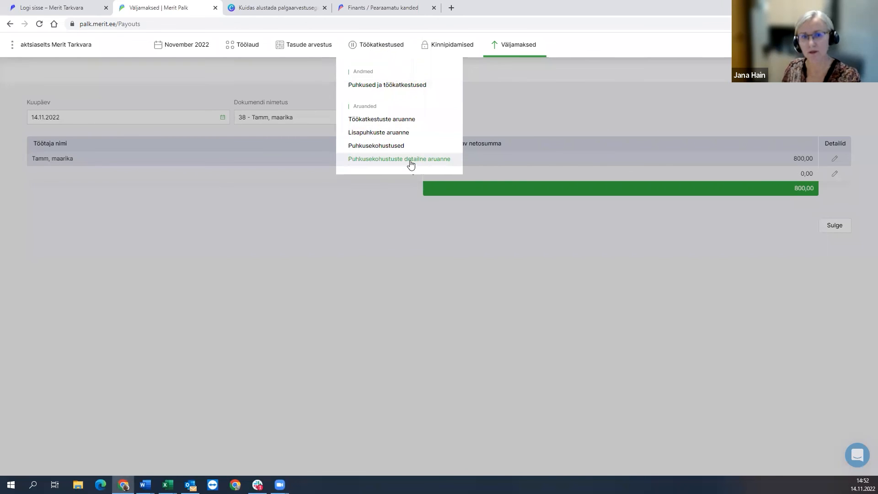
click(389, 147)
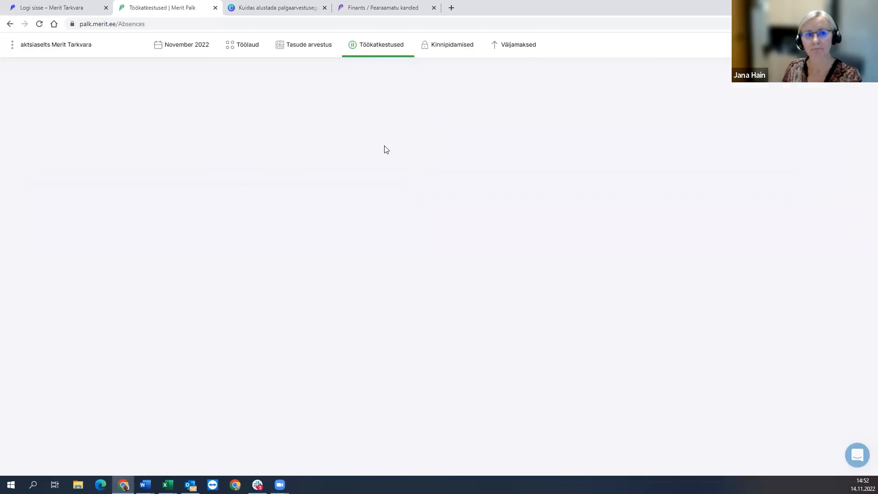
click(808, 186)
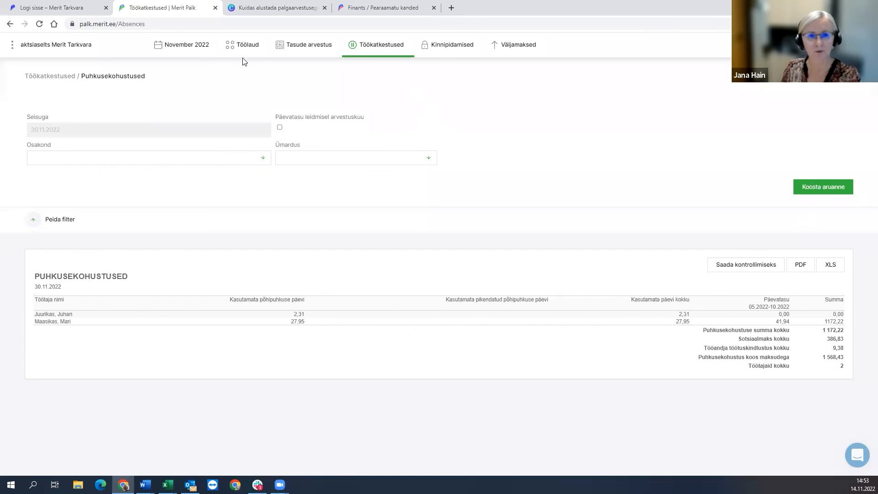
Switch the payroll period to Oktoober 2022.
click(191, 51)
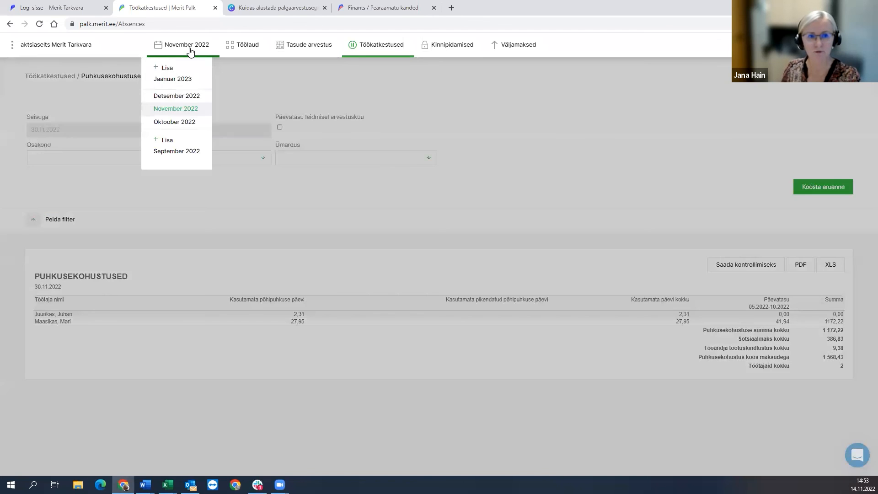
click(182, 111)
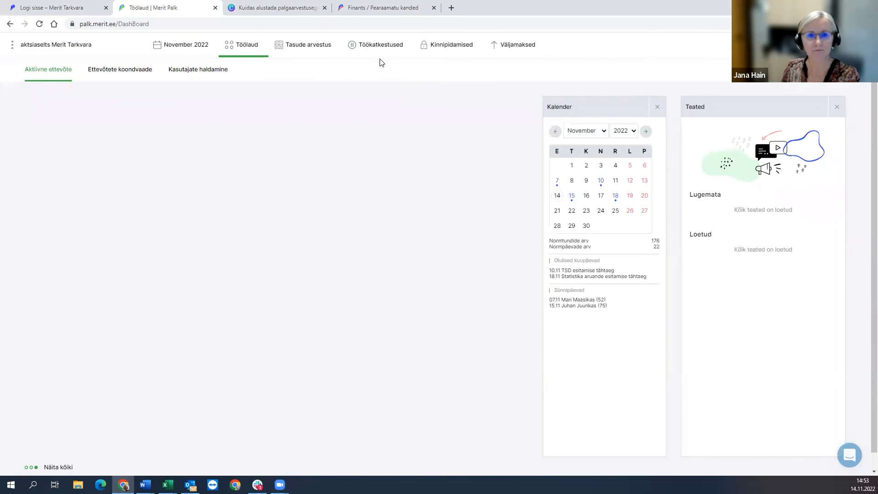
click(195, 48)
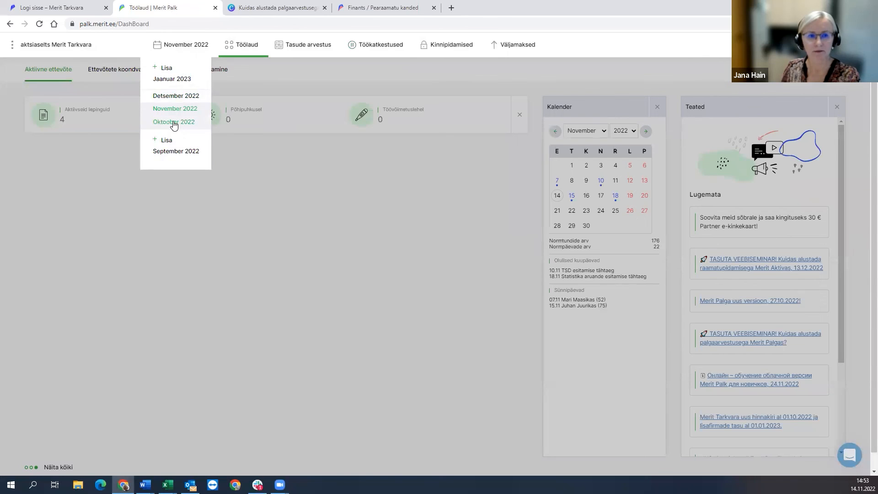
click(173, 122)
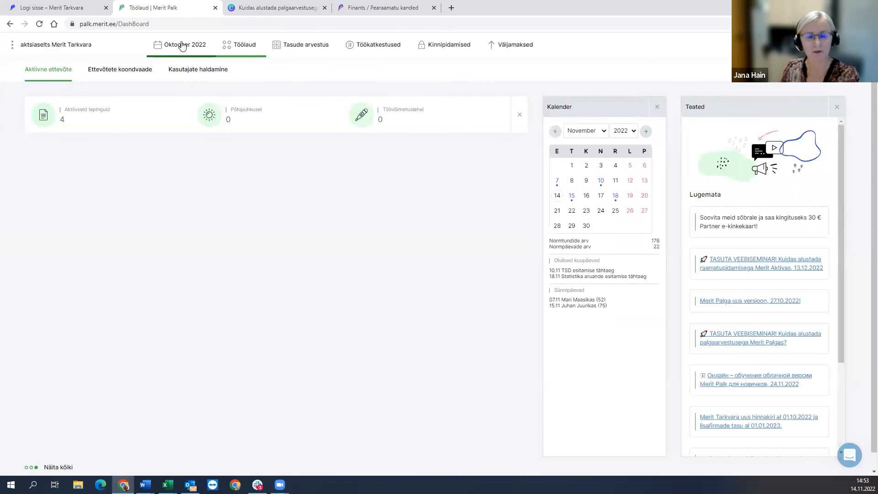
Return the payroll period to November 2022.
click(183, 45)
click(301, 79)
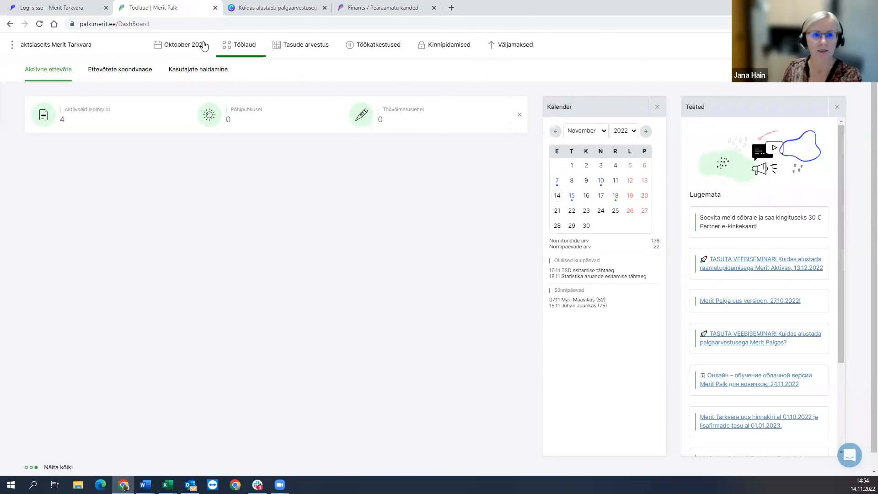
click(183, 46)
click(175, 109)
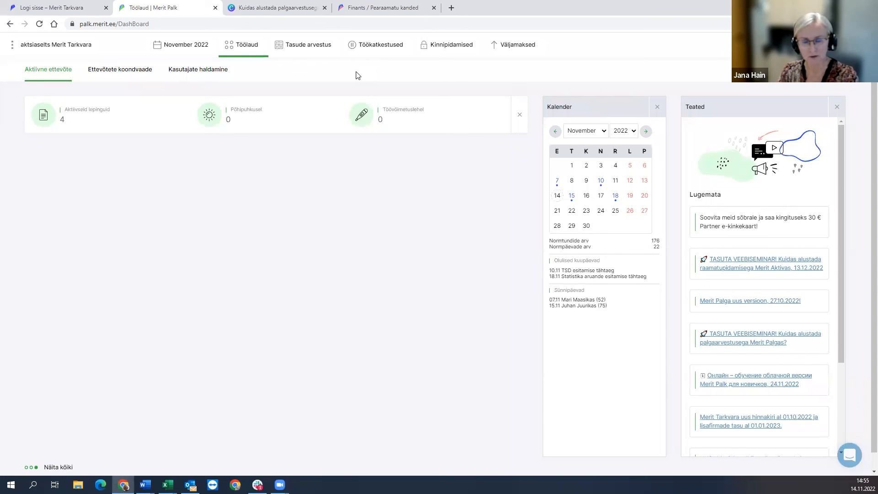
Open the Tasude arvestus section for November 2022.
click(311, 46)
click(282, 125)
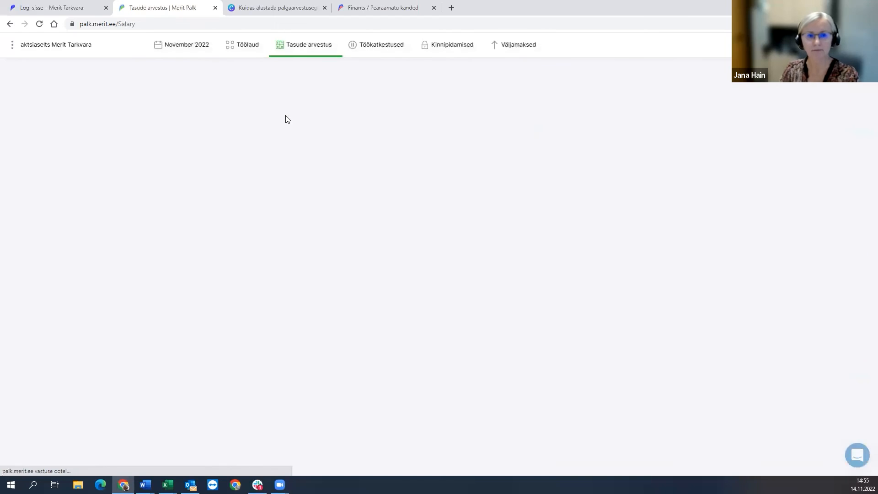